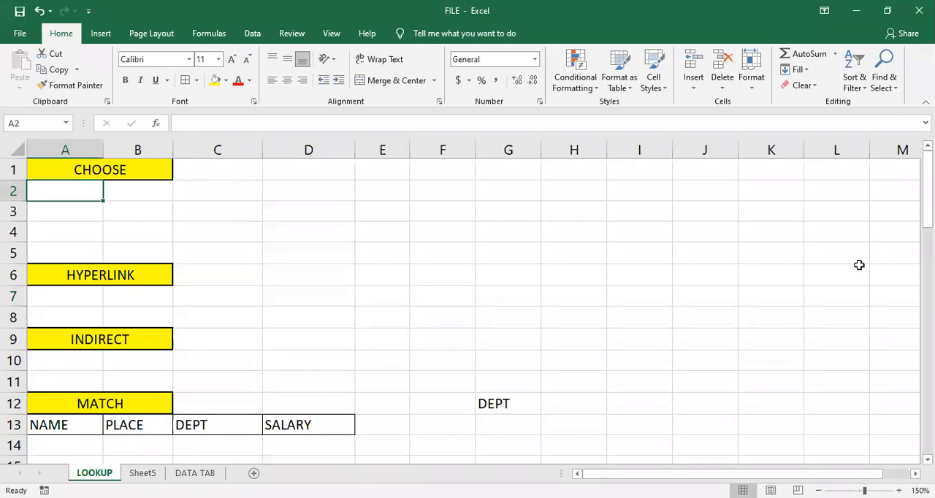
{"action": "left_click", "coordinate": [149, 198]}
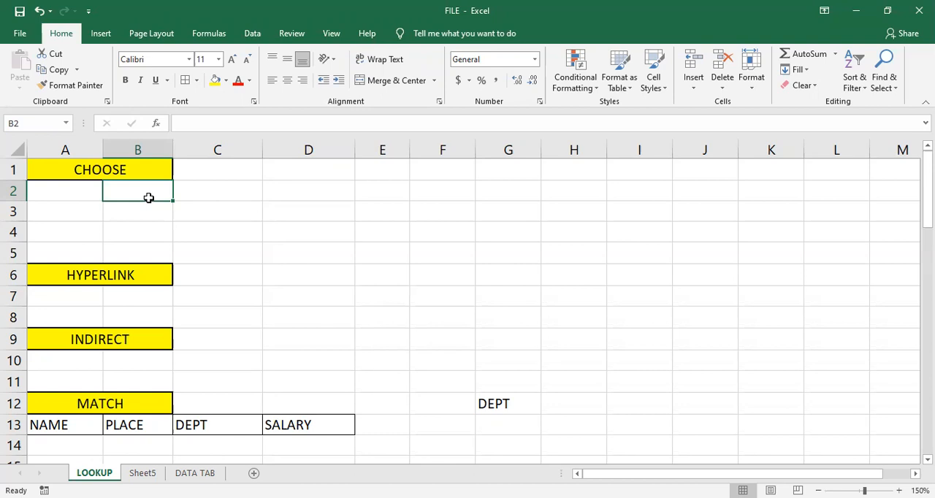
{"action": "left_click", "coordinate": [92, 190]}
{"action": "left_click", "coordinate": [128, 190]}
{"action": "left_click", "coordinate": [74, 190]}
{"action": "left_click", "coordinate": [124, 193]}
{"action": "left_click", "coordinate": [137, 210]}
{"action": "left_click", "coordinate": [128, 190]}
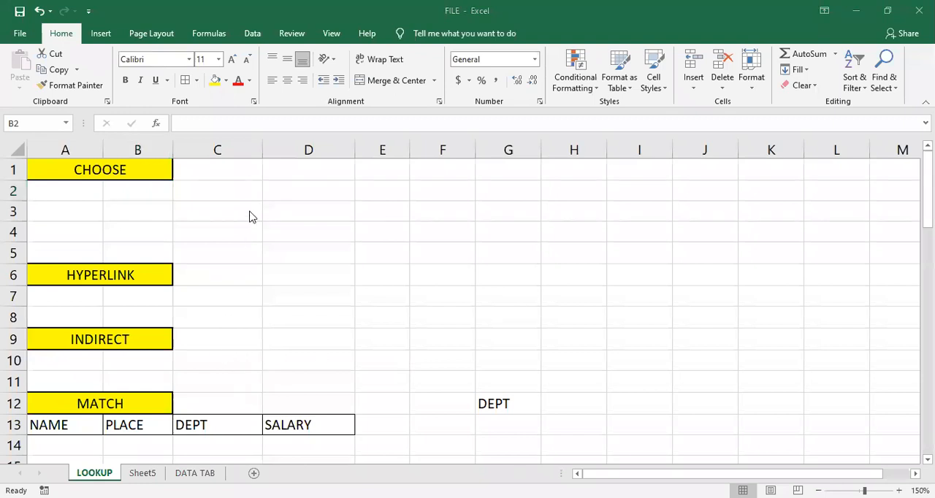
- Start a CHOOSE formula in cell B2 that takes its index number from cell A2
{"action": "left_click", "coordinate": [139, 190]}
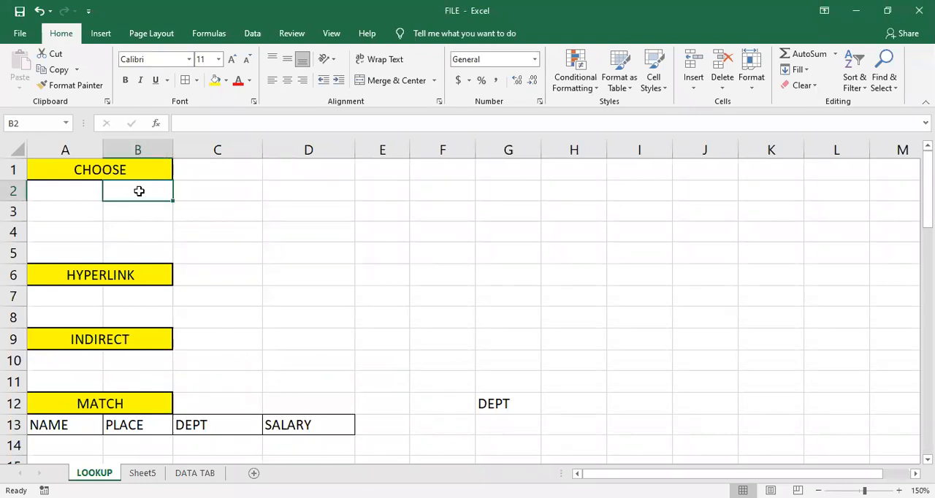
{"action": "type", "text": "="}
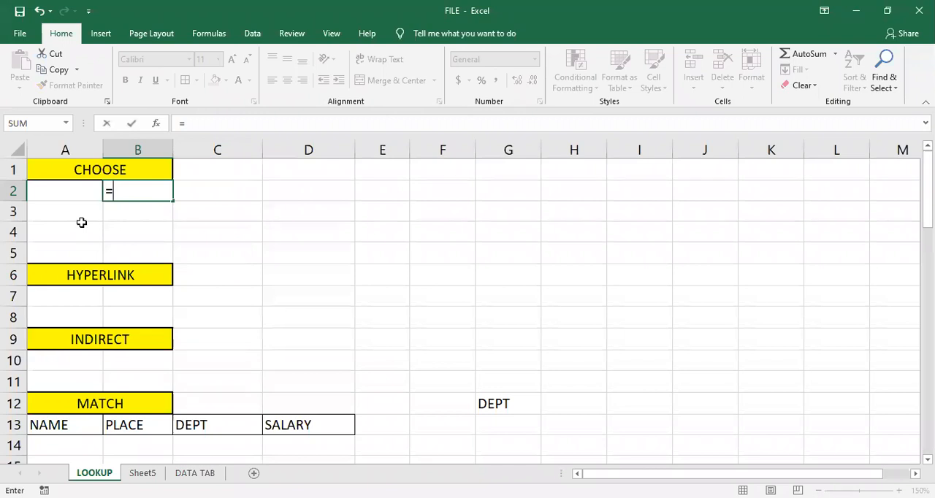
{"action": "type", "text": "CHOOSE"}
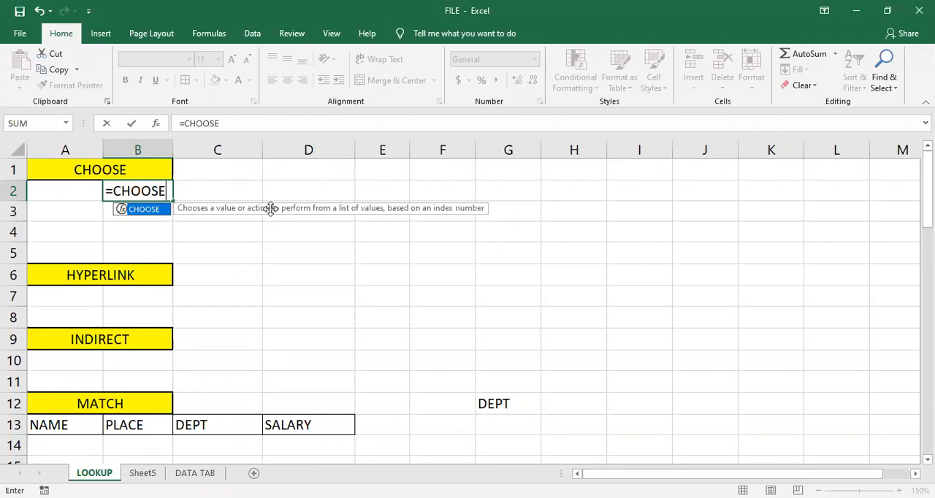
{"action": "type", "text": "("}
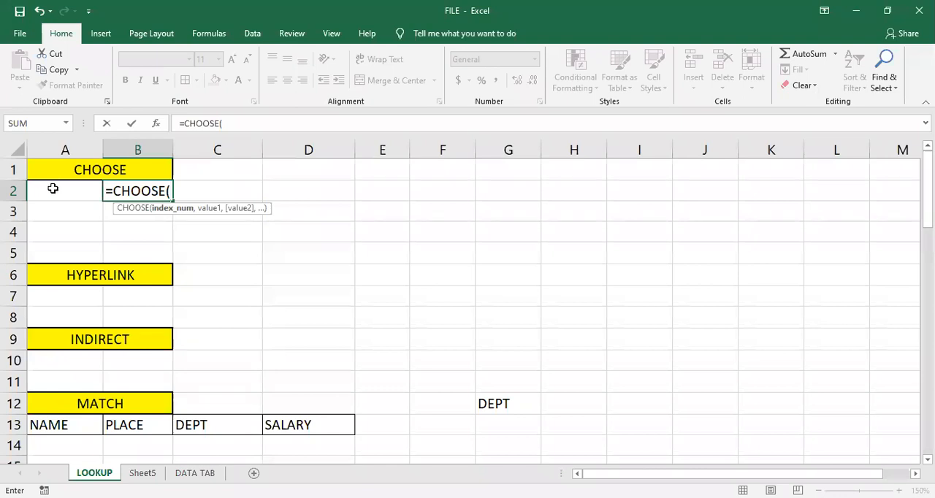
{"action": "left_click", "coordinate": [52, 188]}
{"action": "type", "text": ","}
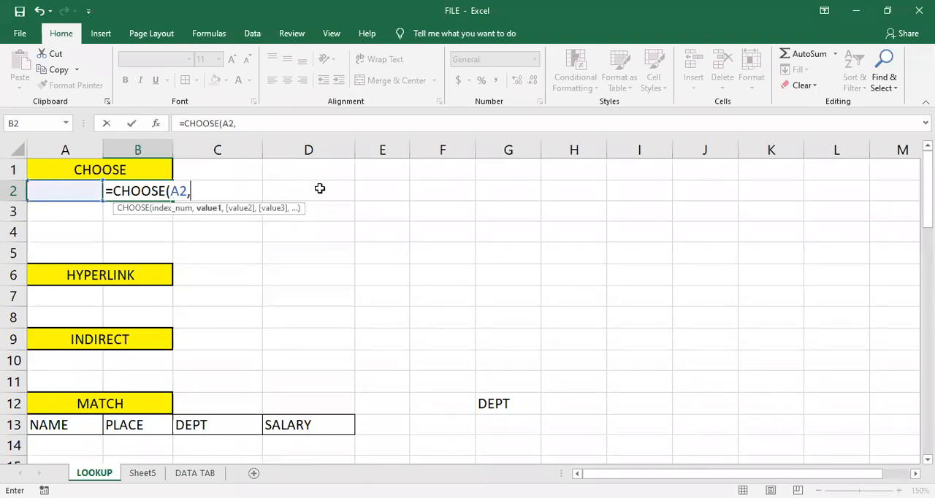
{"action": "type", "text": "\"mS"}
- Add "MS WORD" and "MS EXCEL" as the first two values of the CHOOSE formula in B2
{"action": "key", "text": "BackSpace"}
{"action": "key", "text": "BackSpace"}
{"action": "type", "text": "MS WORD\""}
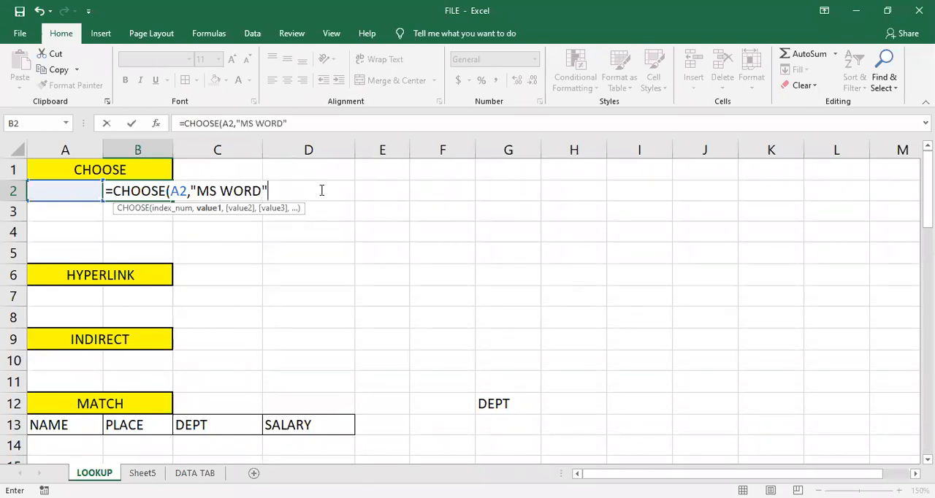
{"action": "type", "text": ","}
{"action": "type", "text": "\"MS "}
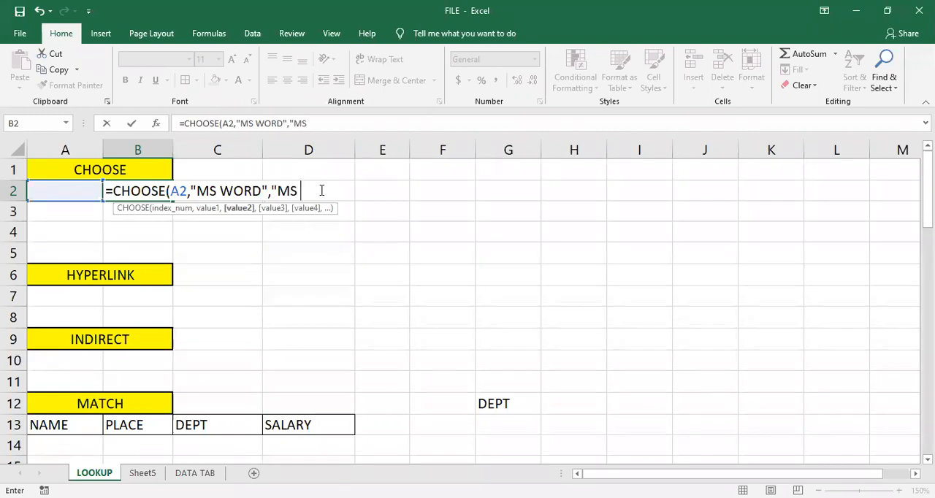
{"action": "type", "text": "EXCE"}
{"action": "type", "text": "L\""}
{"action": "type", "text": ",\""}
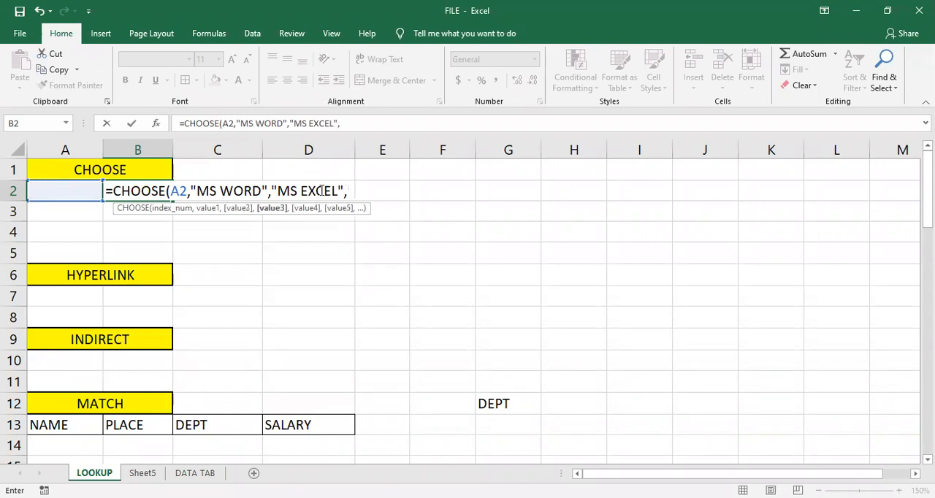
{"action": "type", "text": "MS O"}
- Add "MS POWERPOINT" and "MS ACCESS" as the third and fourth values and complete the CHOOSE formula in B2
{"action": "key", "text": "BackSpace"}
{"action": "type", "text": "POWERPOINT\""}
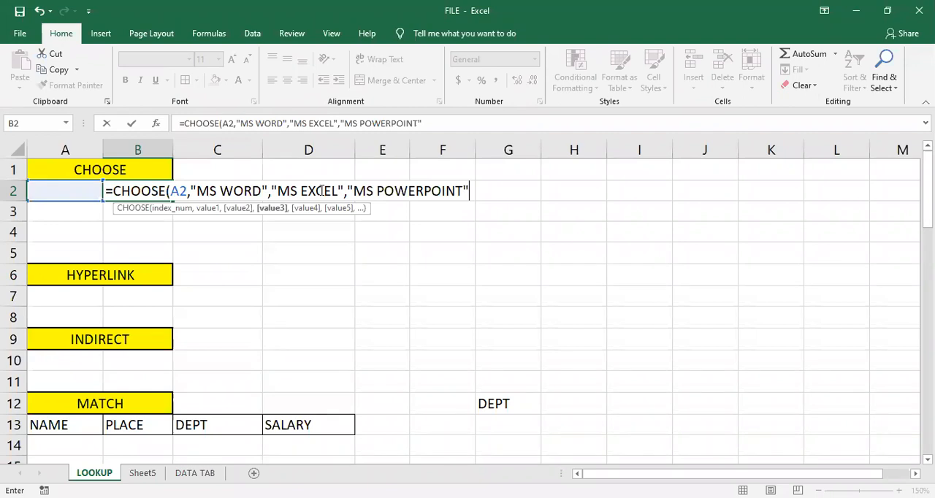
{"action": "type", "text": ",\""}
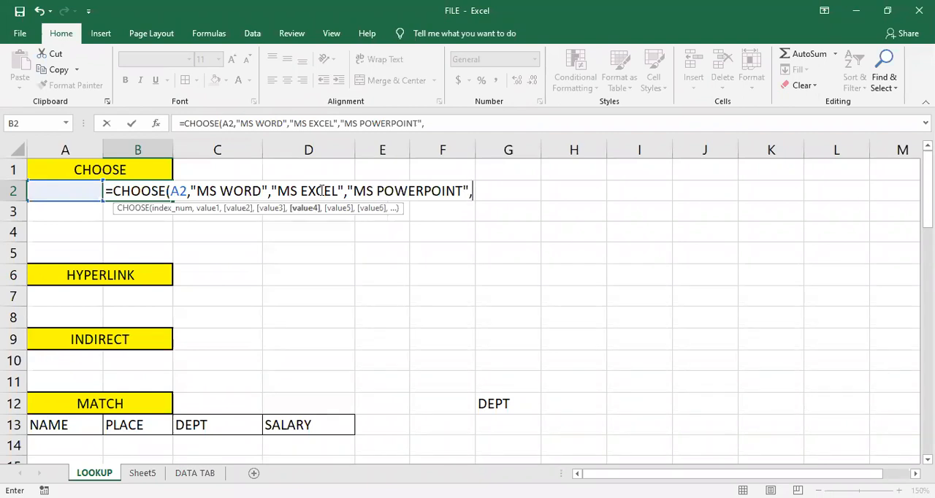
{"action": "type", "text": "MS ACC"}
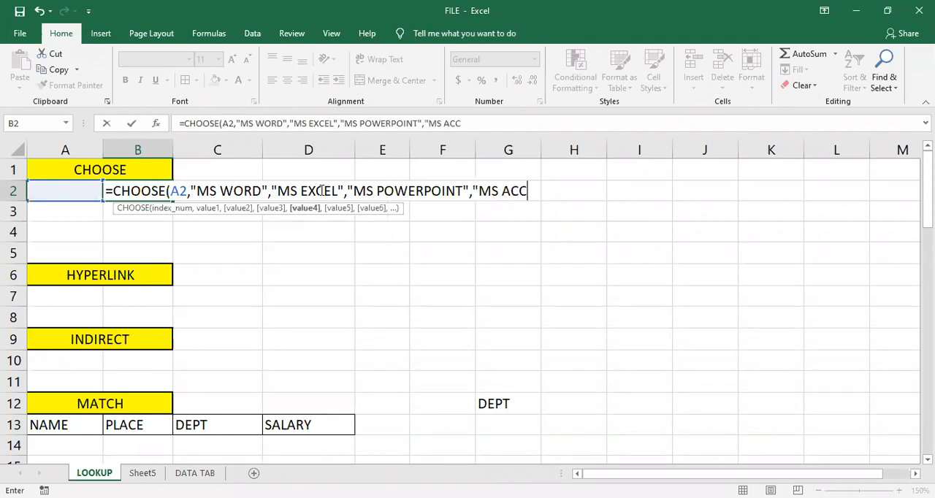
{"action": "type", "text": "ESS\")"}
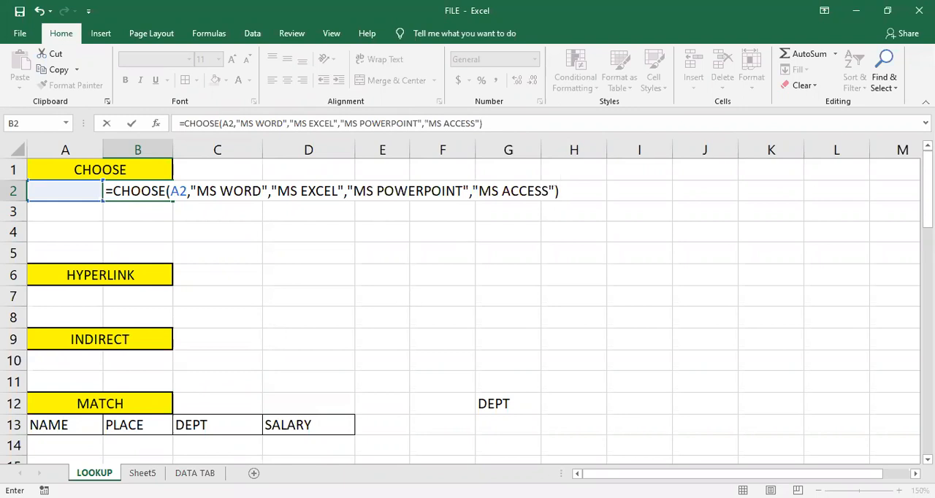
{"action": "left_click", "coordinate": [167, 191]}
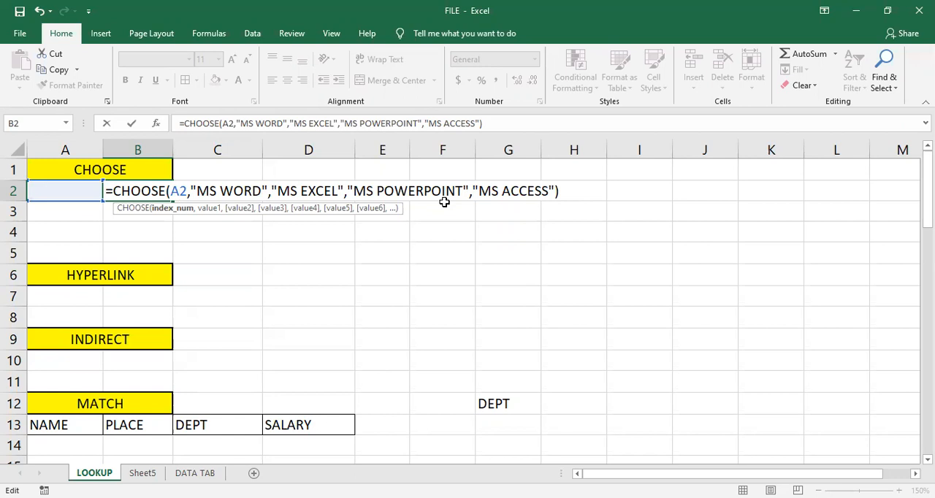
{"action": "key", "text": "Return"}
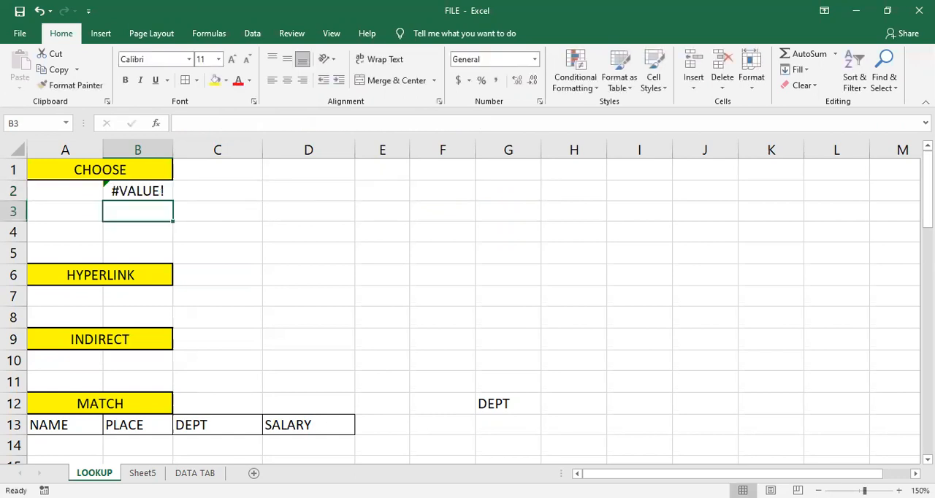
- Enter 1 in cell A2 as the index number and review the CHOOSE formula in B2
{"action": "left_click", "coordinate": [94, 188]}
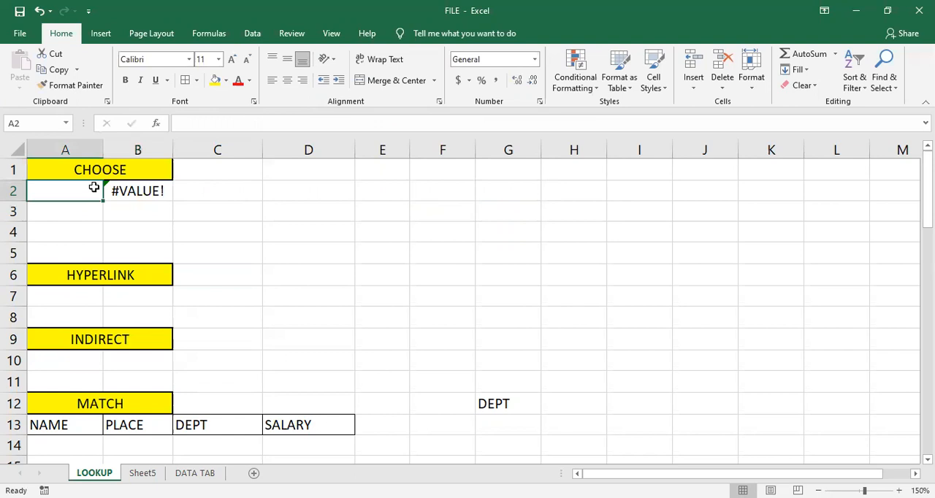
{"action": "type", "text": "1"}
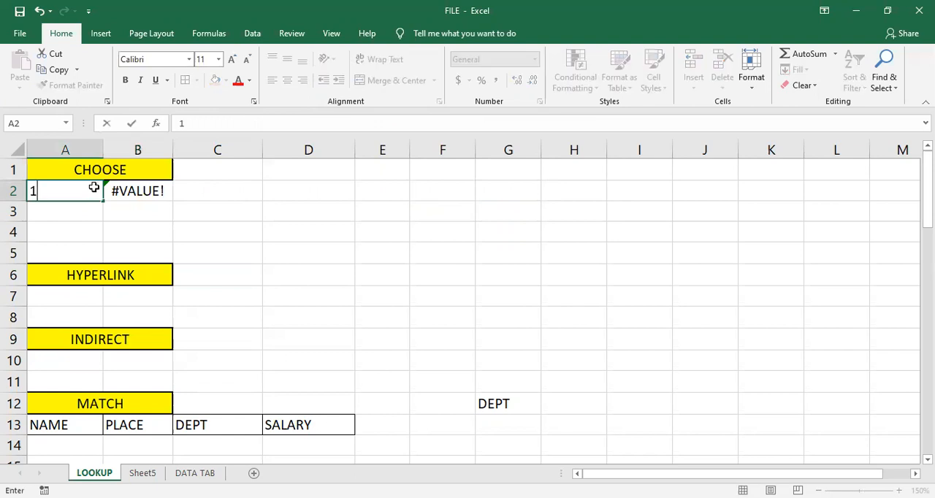
{"action": "key", "text": "Return"}
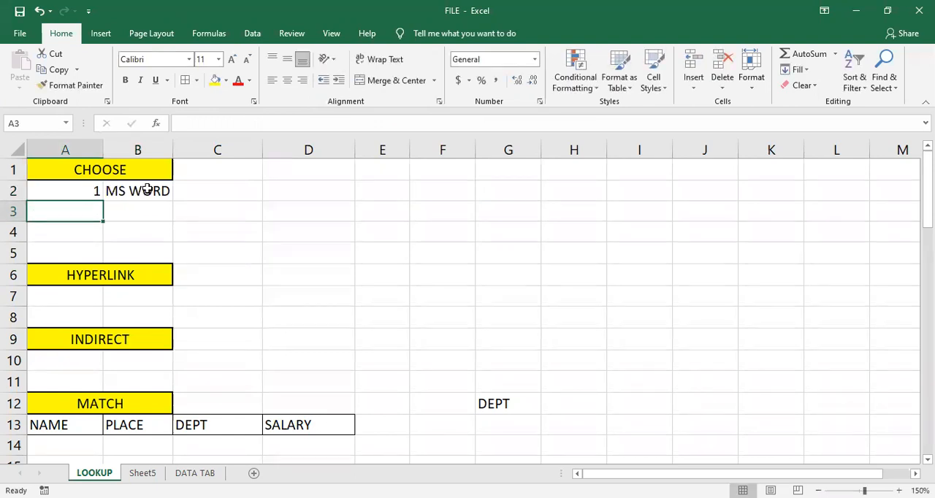
{"action": "double_click", "coordinate": [147, 190]}
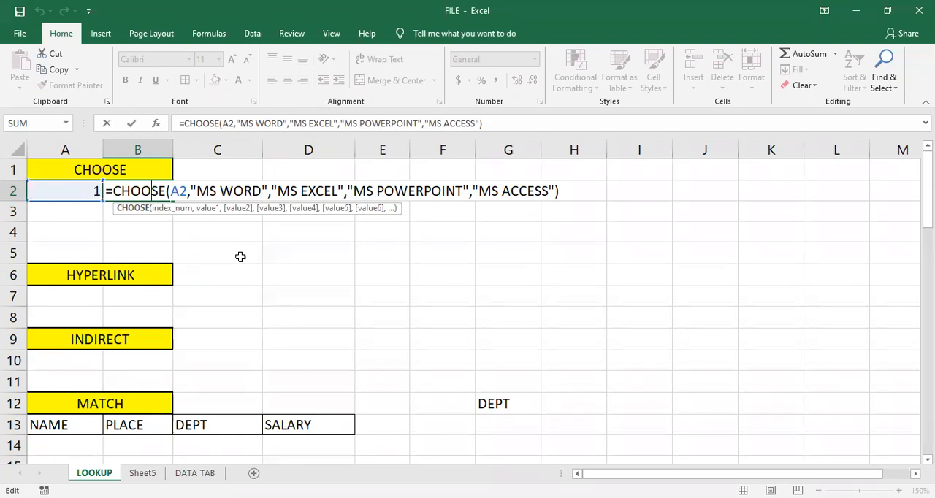
{"action": "key", "text": "Return"}
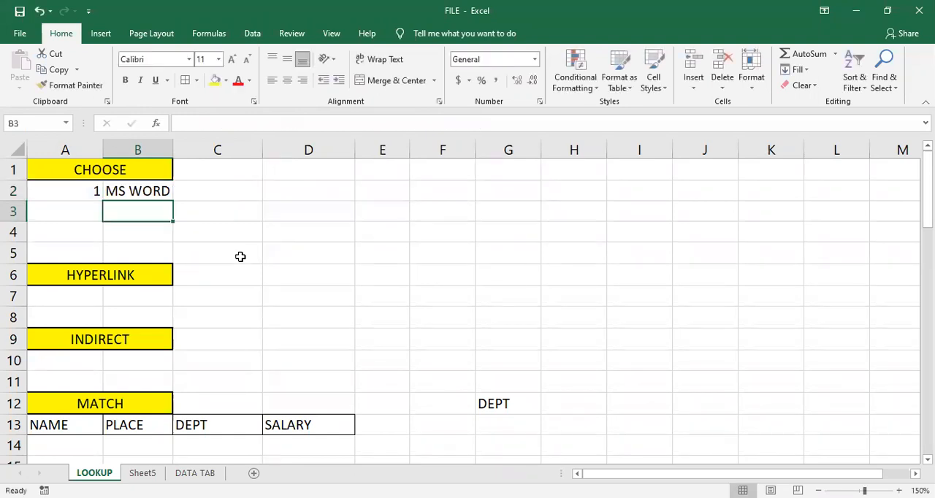
- Set the index number in cell A2 to 3 and check it against the CHOOSE formula in B2
{"action": "left_click", "coordinate": [88, 191]}
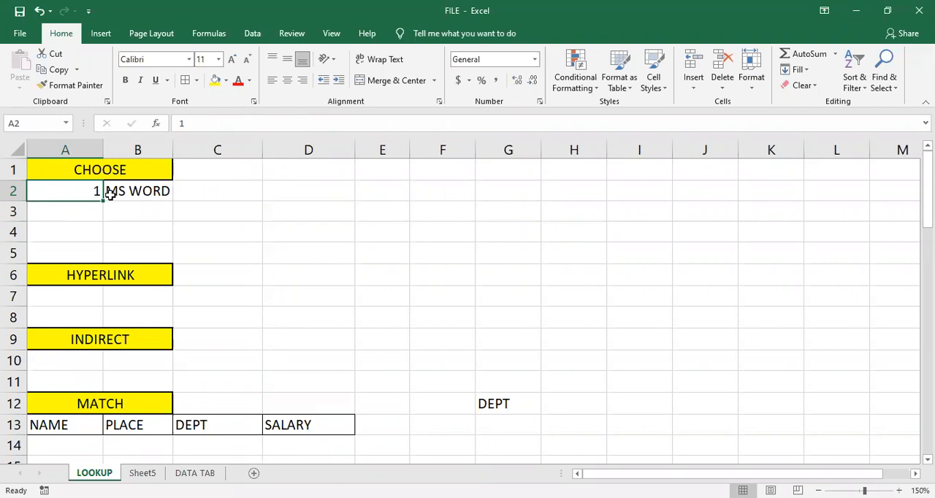
{"action": "type", "text": "3"}
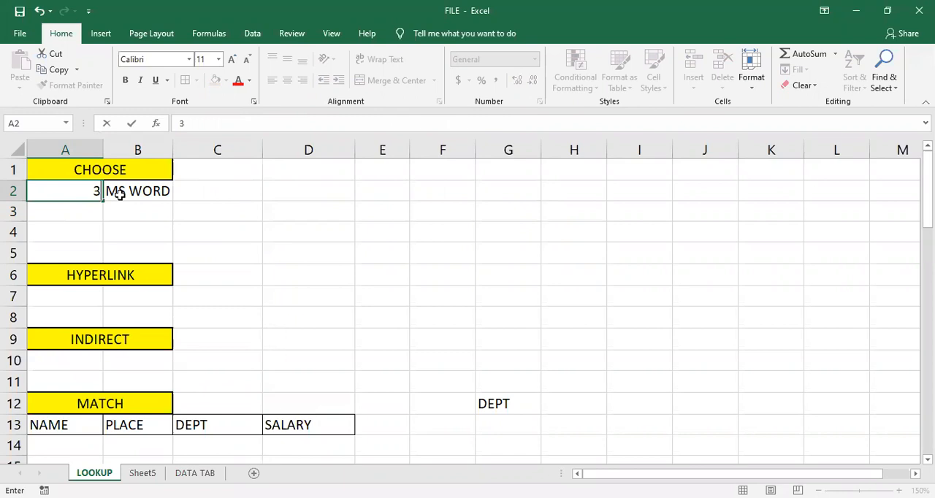
{"action": "key", "text": "Return"}
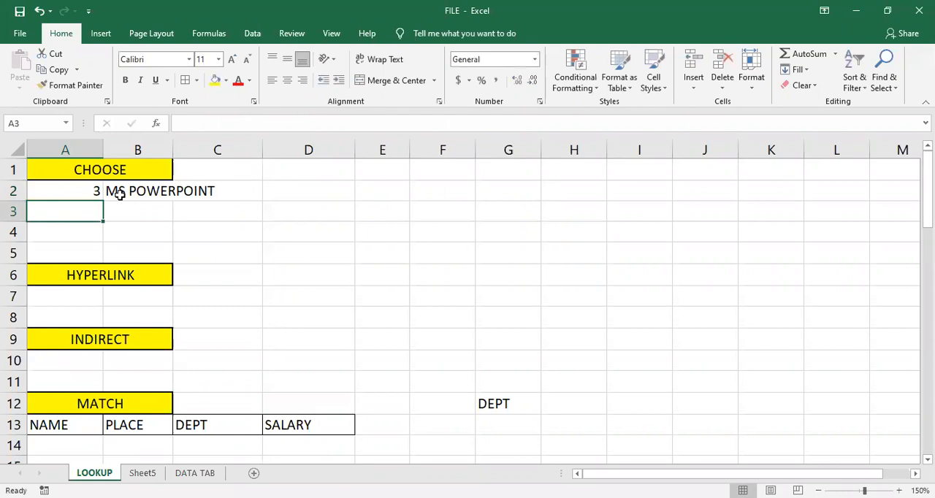
{"action": "left_click", "coordinate": [120, 194]}
{"action": "key", "text": "F2"}
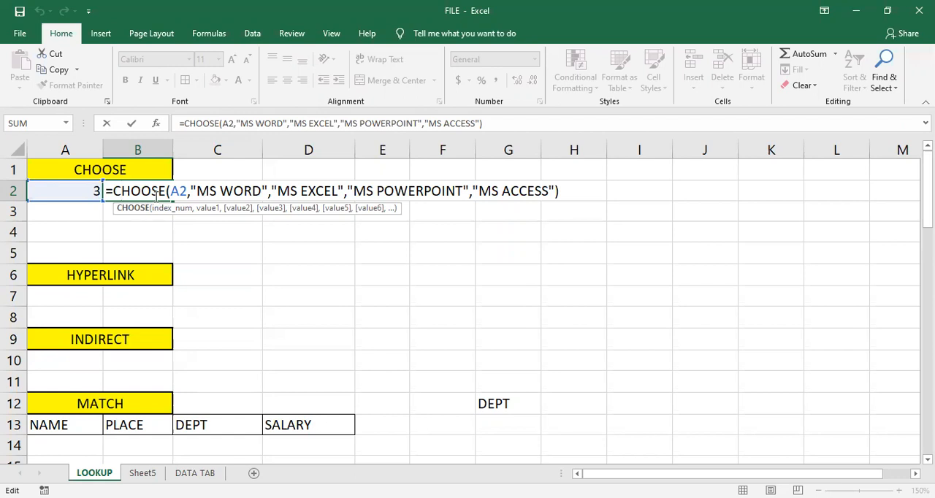
{"action": "key", "text": "Return"}
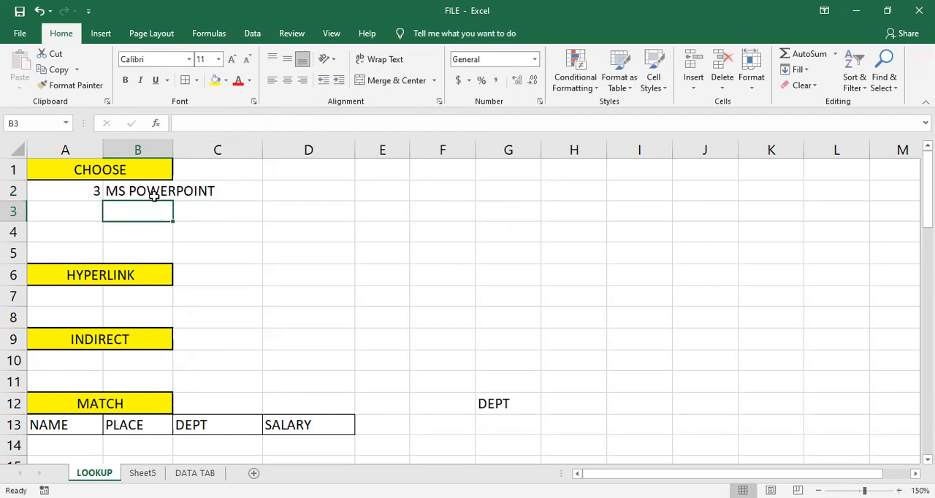
{"action": "left_click", "coordinate": [89, 305]}
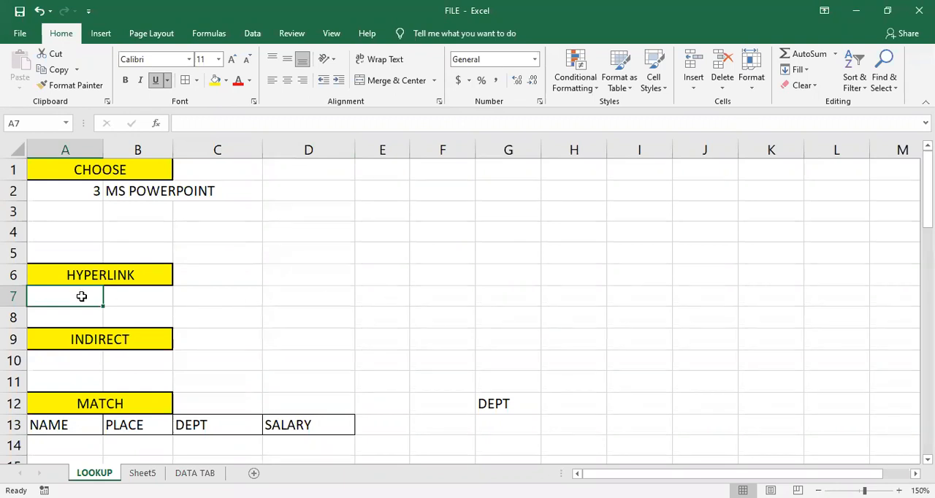
{"action": "left_click", "coordinate": [240, 293]}
{"action": "left_click", "coordinate": [95, 297]}
{"action": "type", "text": "="}
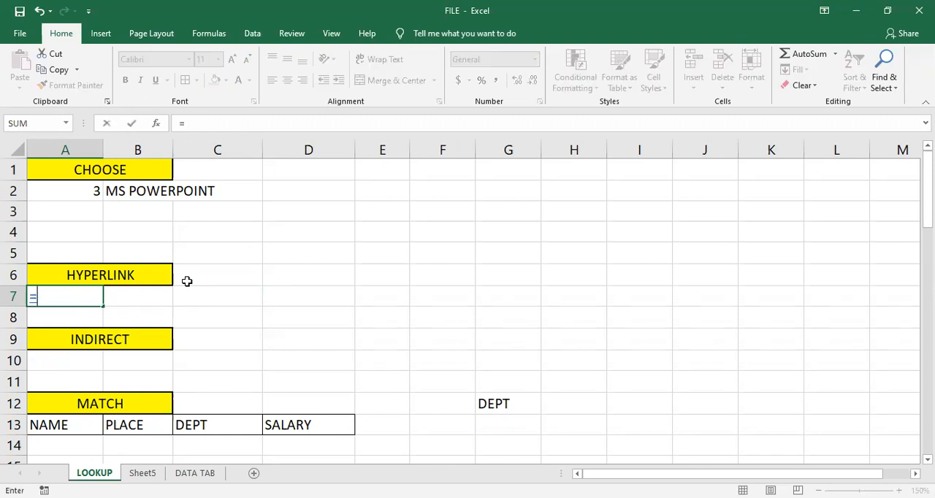
{"action": "type", "text": "HYP"}
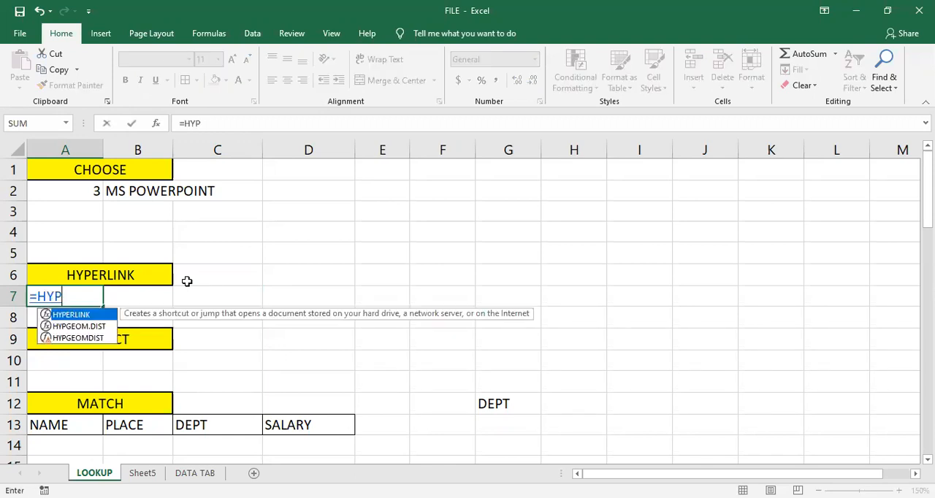
{"action": "type", "text": "ER"}
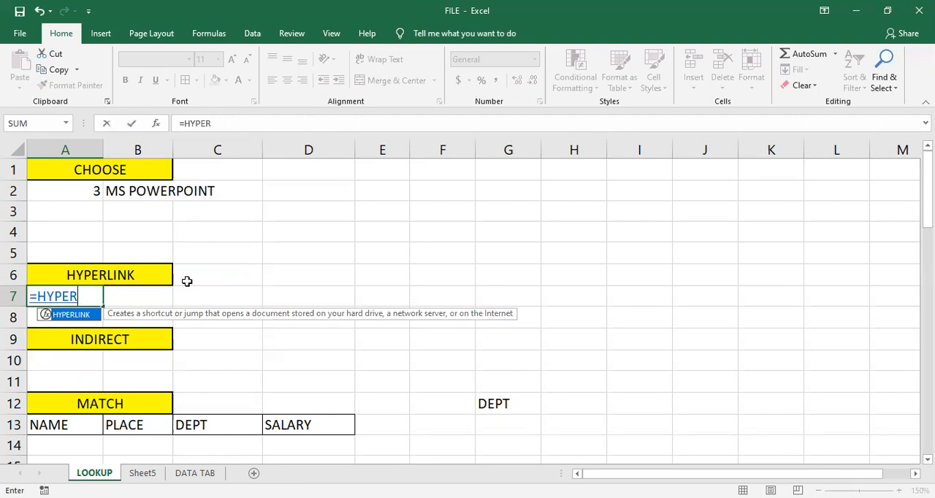
{"action": "key", "text": "BackSpace"}
{"action": "key", "text": "BackSpace"}
{"action": "key", "text": "BackSpace"}
{"action": "key", "text": "BackSpace"}
{"action": "key", "text": "BackSpace"}
{"action": "key", "text": "BackSpace"}
{"action": "key", "text": "Return"}
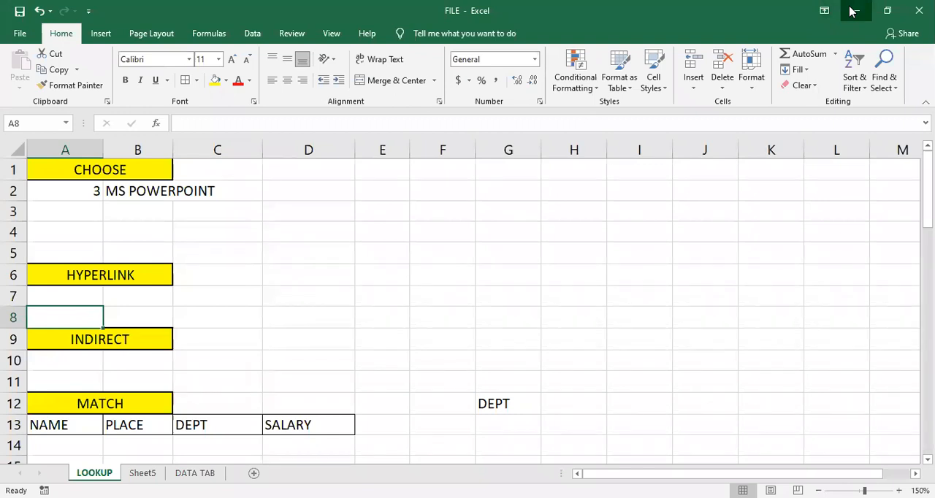
{"action": "left_click", "coordinate": [387, 322]}
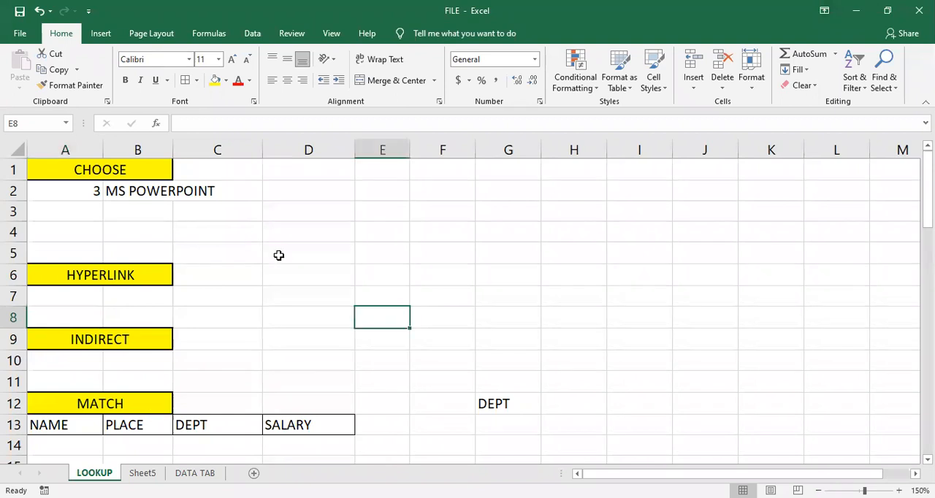
{"action": "left_click", "coordinate": [89, 297]}
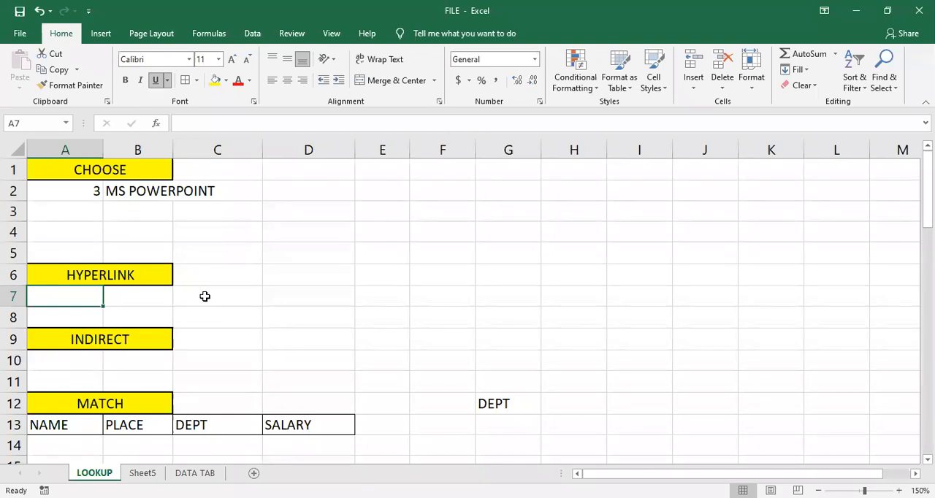
{"action": "type", "text": "="}
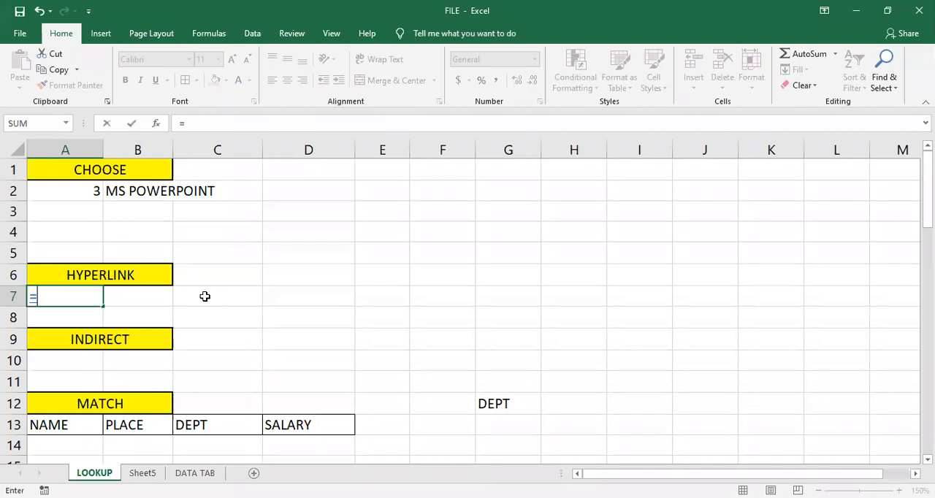
{"action": "type", "text": "HYP"}
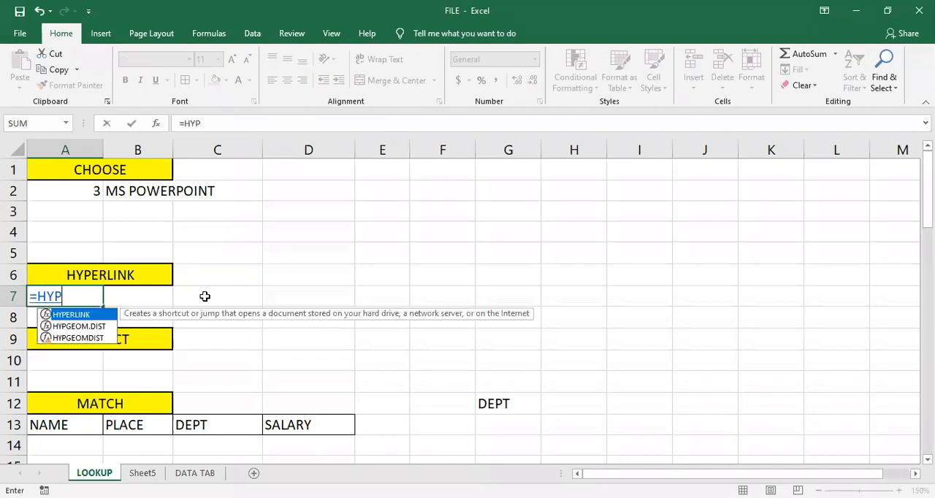
{"action": "key", "text": "Tab"}
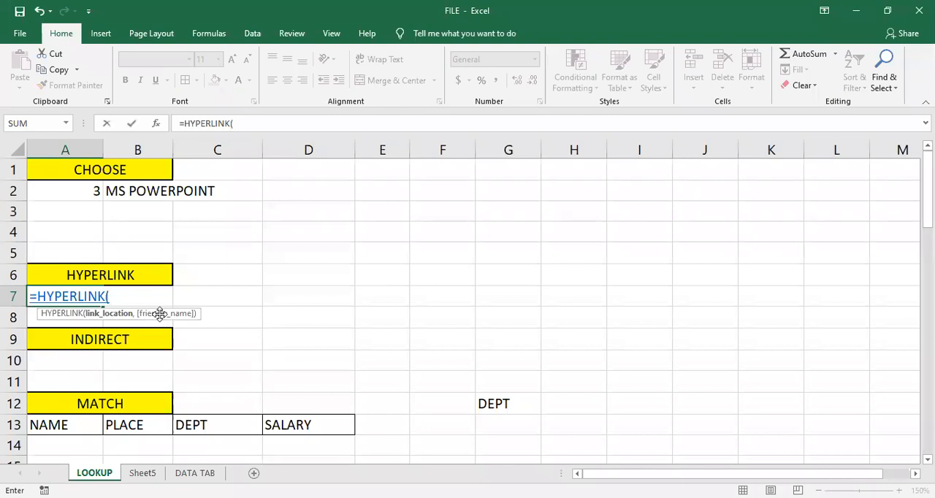
{"action": "type", "text": "\"HTTPS://"}
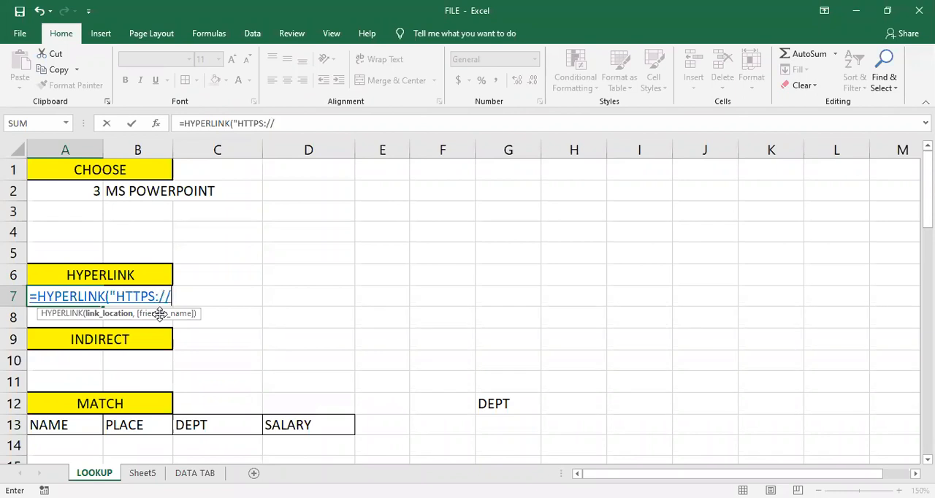
{"action": "type", "text": "WWW.GOOGLE.COM"}
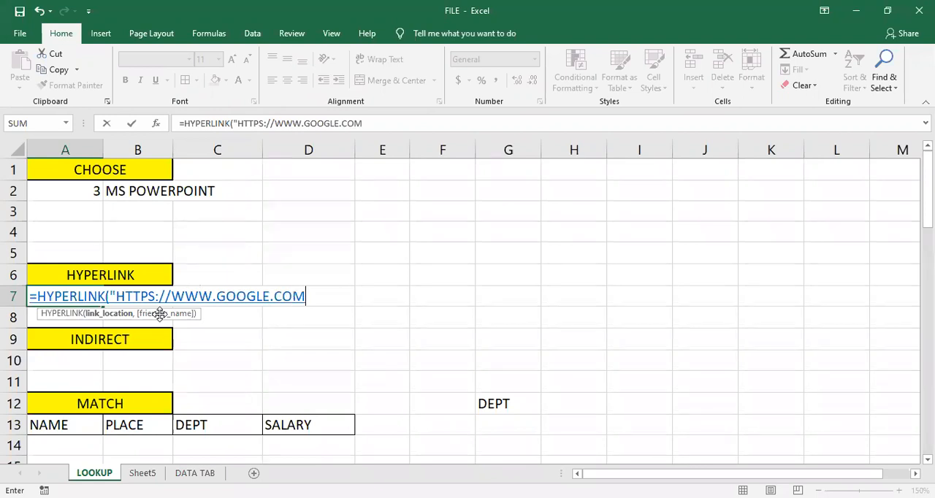
{"action": "type", "text": "\","}
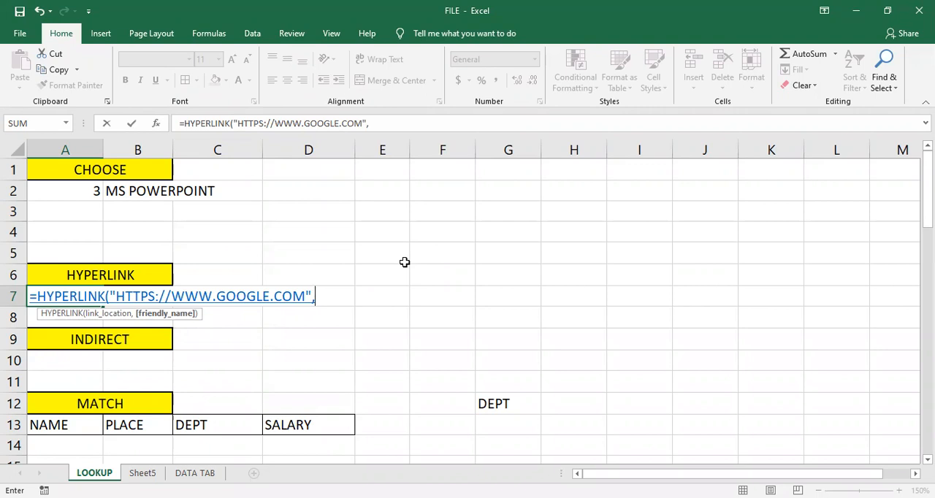
- Add "Google" as the friendly name and complete the HYPERLINK formula in A7
{"action": "type", "text": "\"g"}
{"action": "key", "text": "BackSpace"}
{"action": "type", "text": "g"}
{"action": "key", "text": "BackSpace"}
{"action": "type", "text": "g"}
{"action": "key", "text": "BackSpace"}
{"action": "type", "text": "Google\")"}
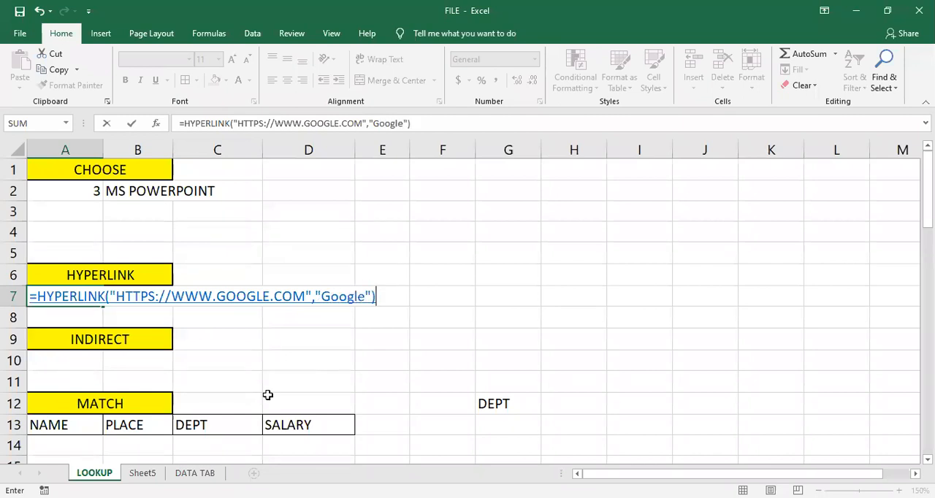
{"action": "left_click", "coordinate": [168, 298]}
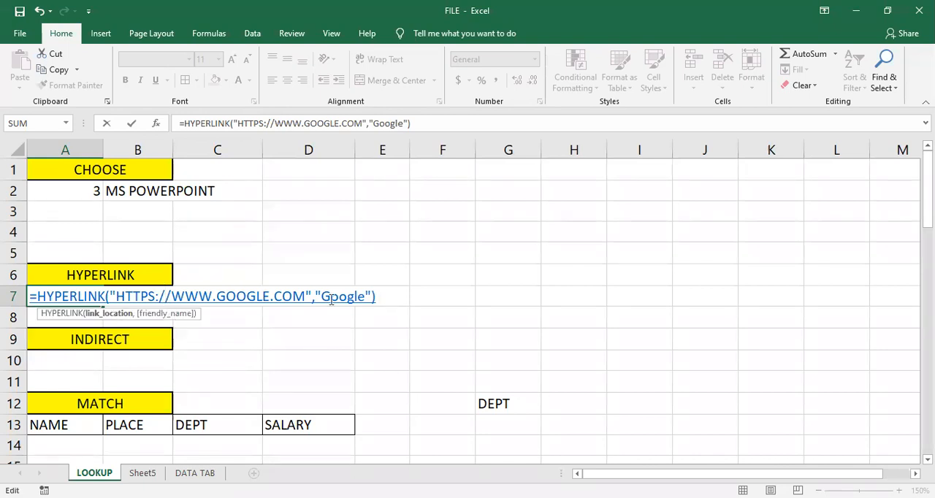
{"action": "key", "text": "Return"}
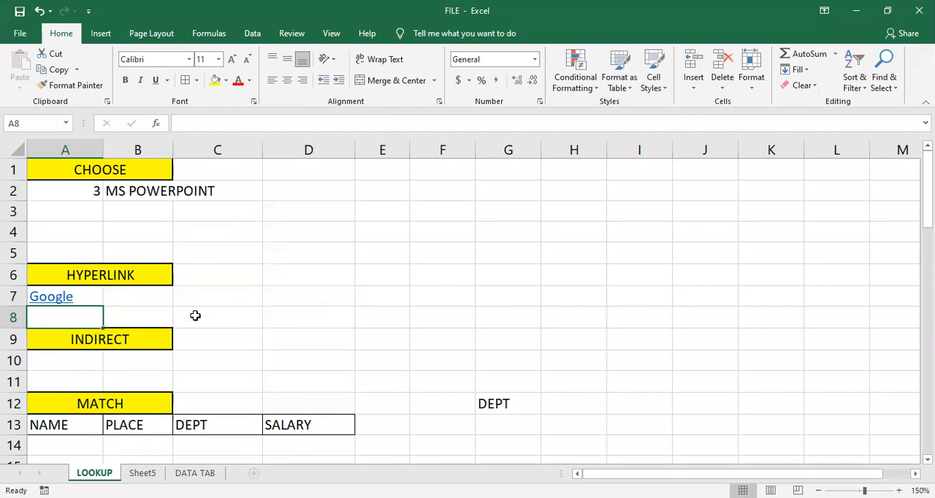
- Check the target address of the Google link in cell A7 without following it
{"action": "left_click", "coordinate": [195, 315]}
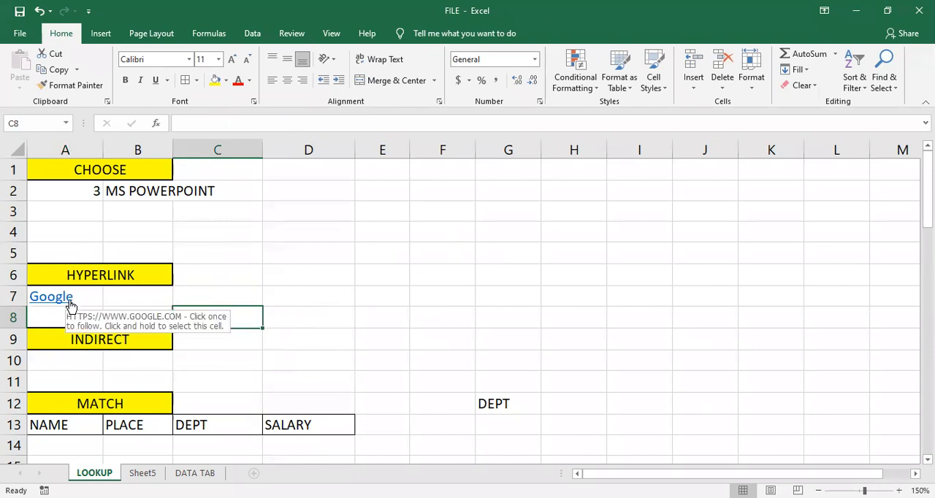
{"action": "left_click", "coordinate": [365, 275]}
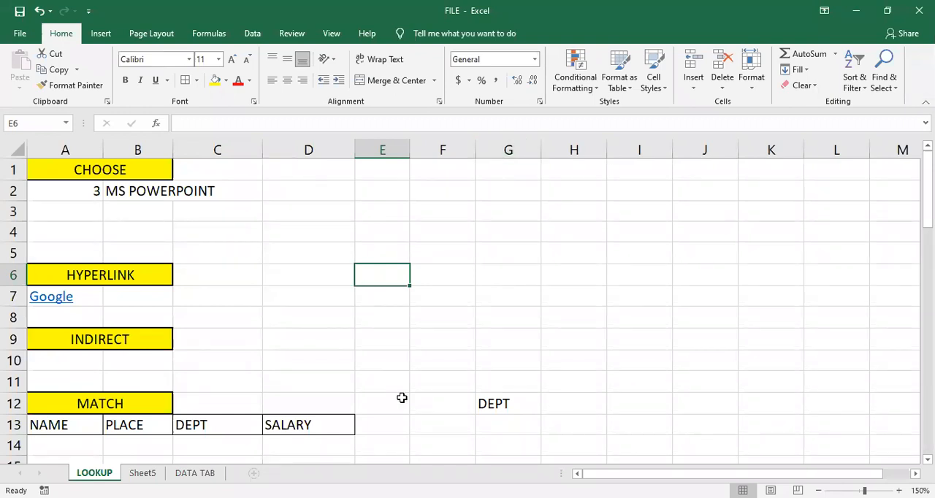
{"action": "left_click", "coordinate": [273, 302]}
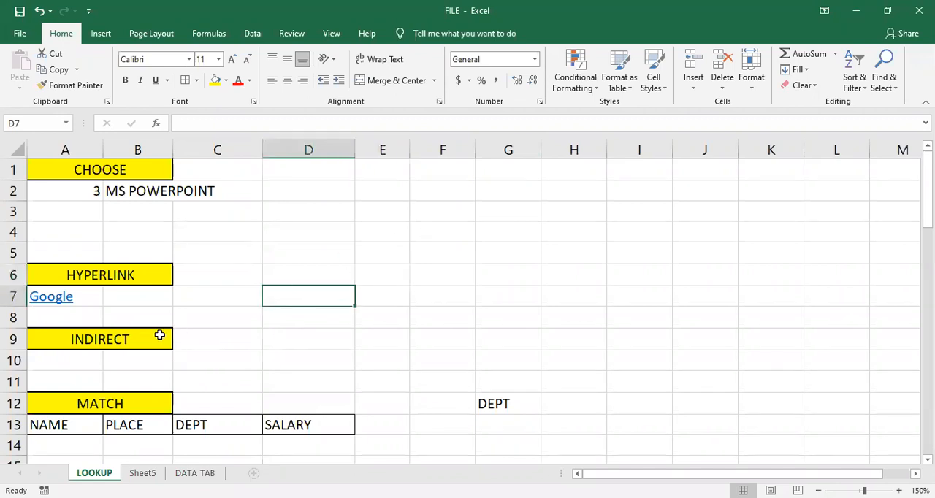
{"action": "left_click", "coordinate": [96, 365]}
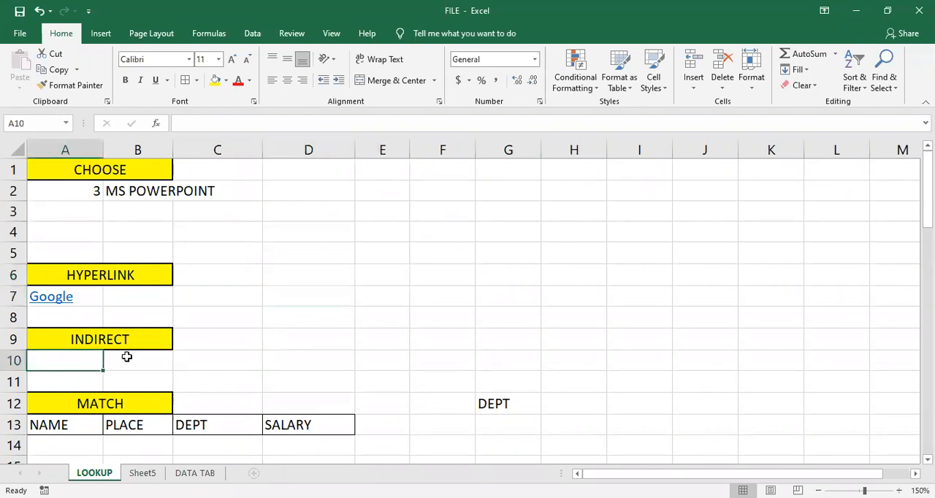
{"action": "left_click", "coordinate": [125, 357]}
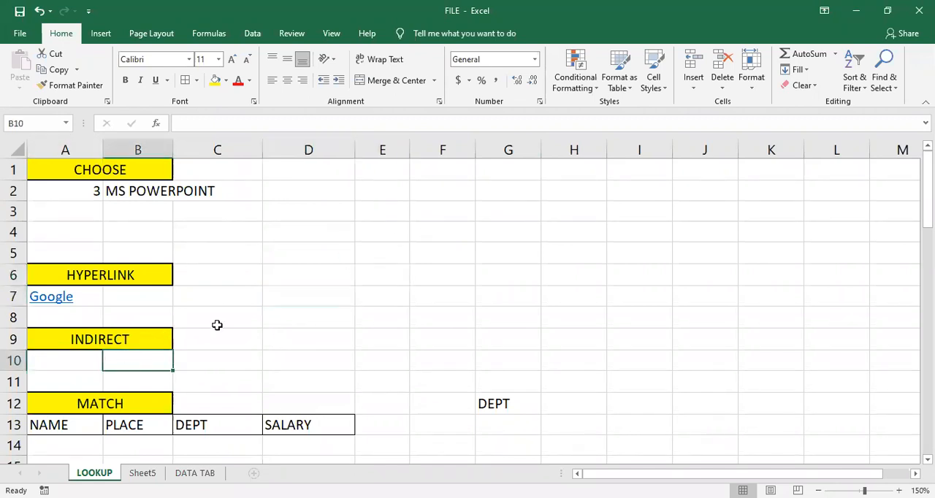
{"action": "type", "text": "="}
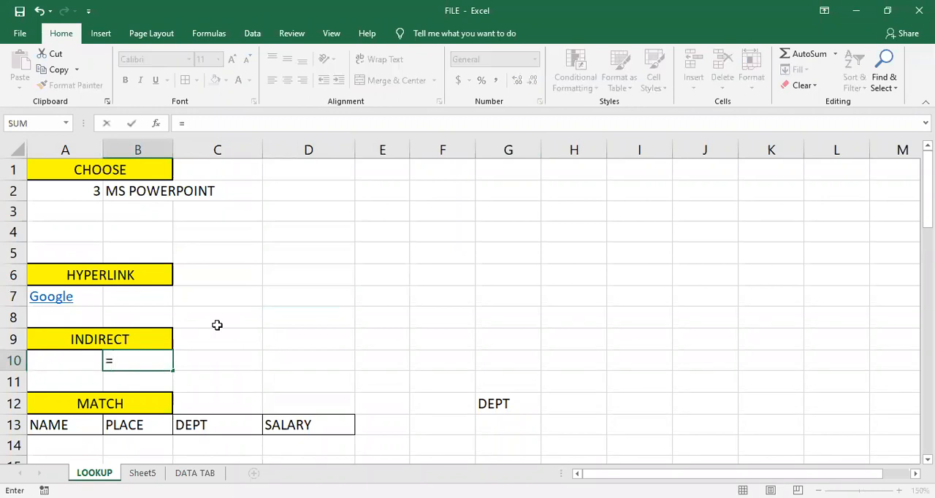
{"action": "type", "text": "ind"}
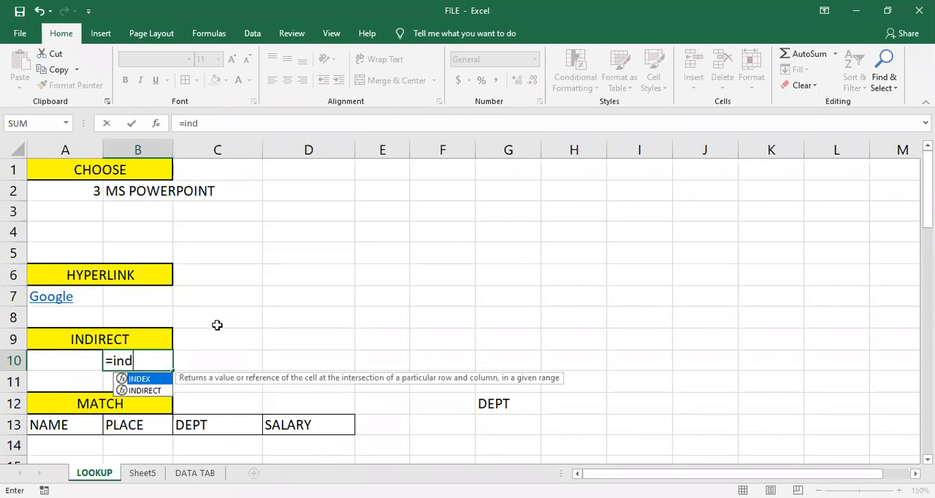
{"action": "key", "text": "Down"}
{"action": "key", "text": "Tab"}
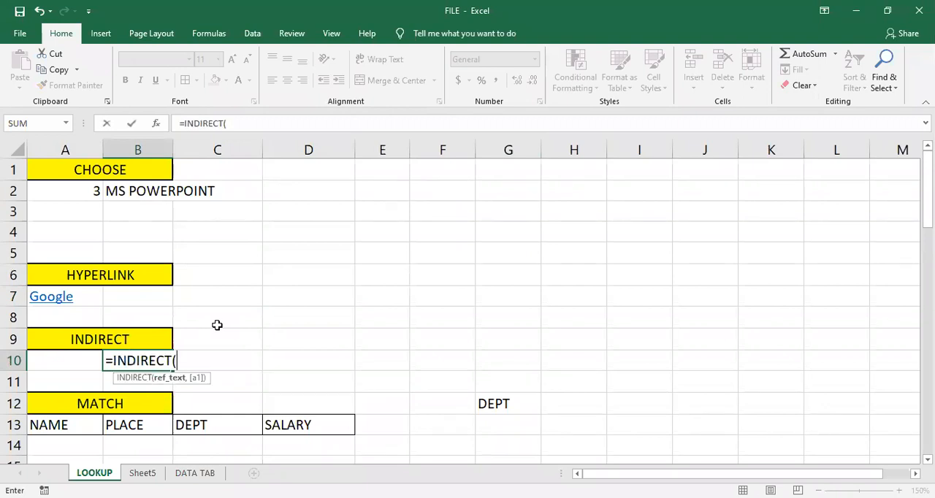
{"action": "key", "text": "BackSpace"}
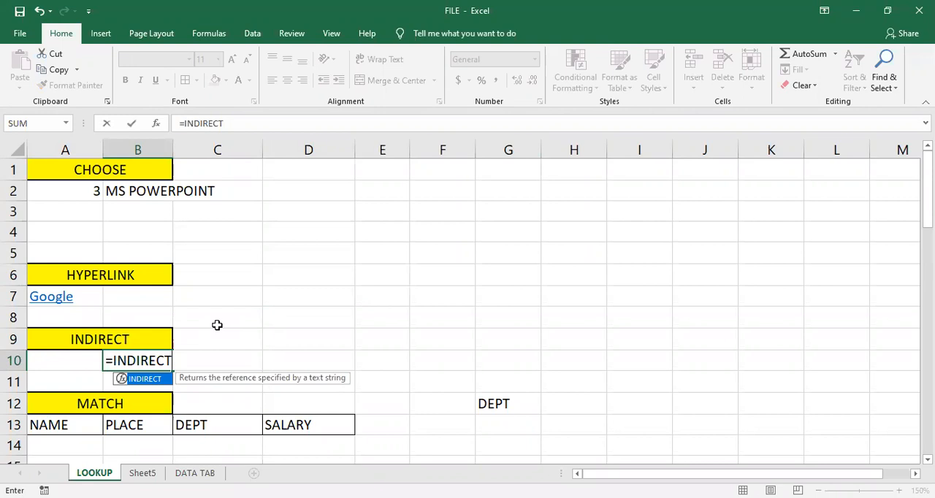
{"action": "key", "text": "BackSpace"}
{"action": "key", "text": "BackSpace"}
{"action": "key", "text": "BackSpace"}
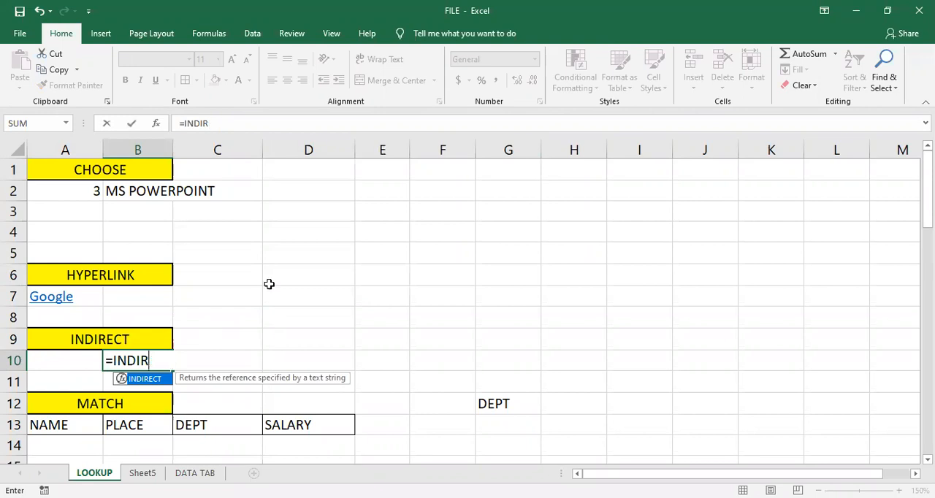
{"action": "key", "text": "Escape"}
- Enter a2 in cell A10 under the INDIRECT heading as the reference text
{"action": "left_click", "coordinate": [76, 360]}
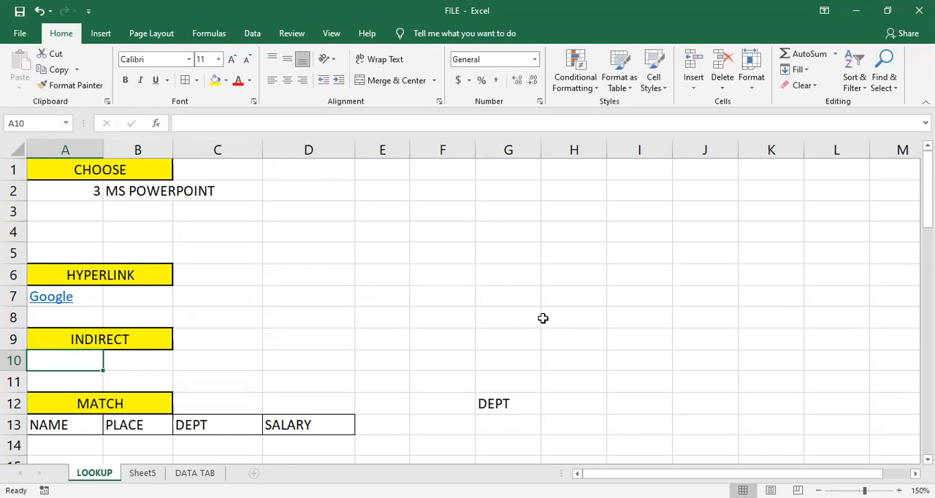
{"action": "type", "text": "a2"}
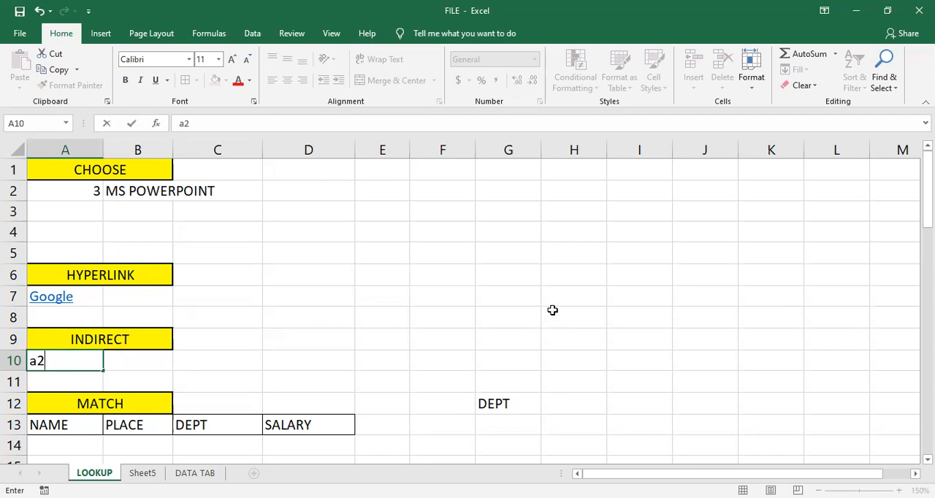
{"action": "key", "text": "Tab"}
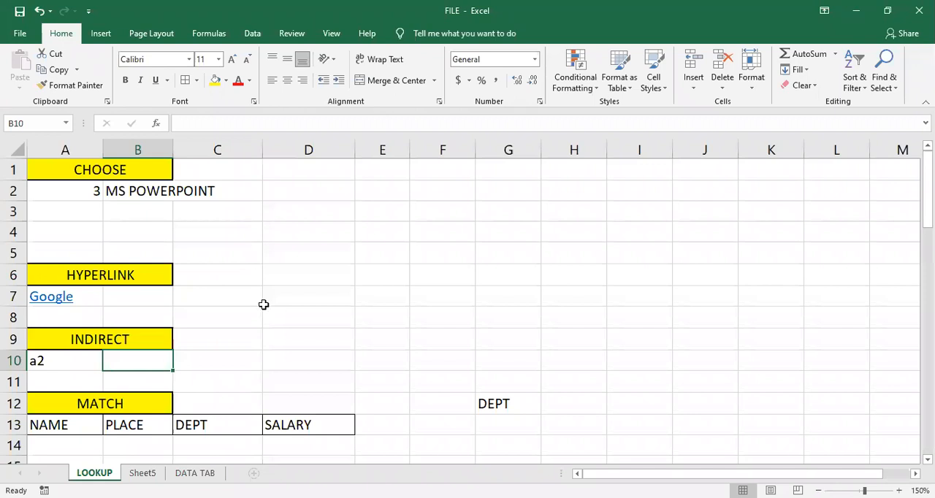
{"action": "left_click", "coordinate": [56, 361]}
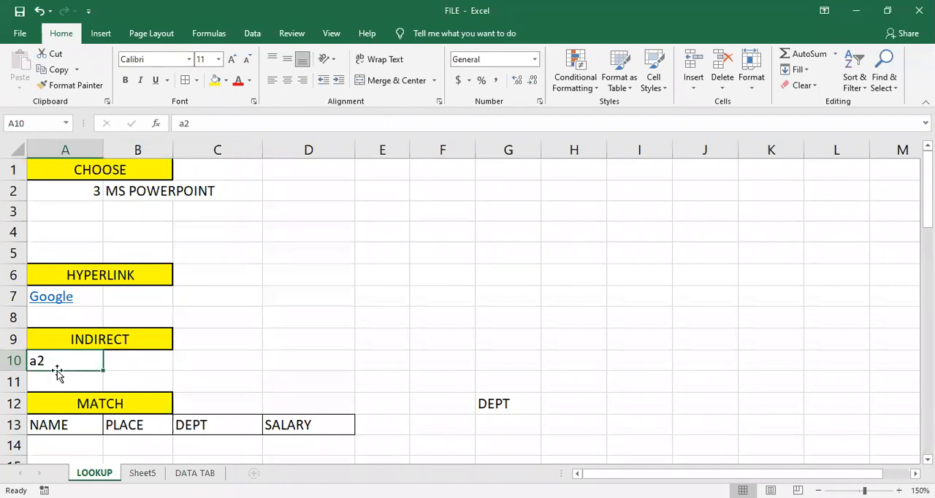
{"action": "left_click", "coordinate": [131, 361]}
{"action": "left_click", "coordinate": [69, 365]}
{"action": "left_click", "coordinate": [116, 360]}
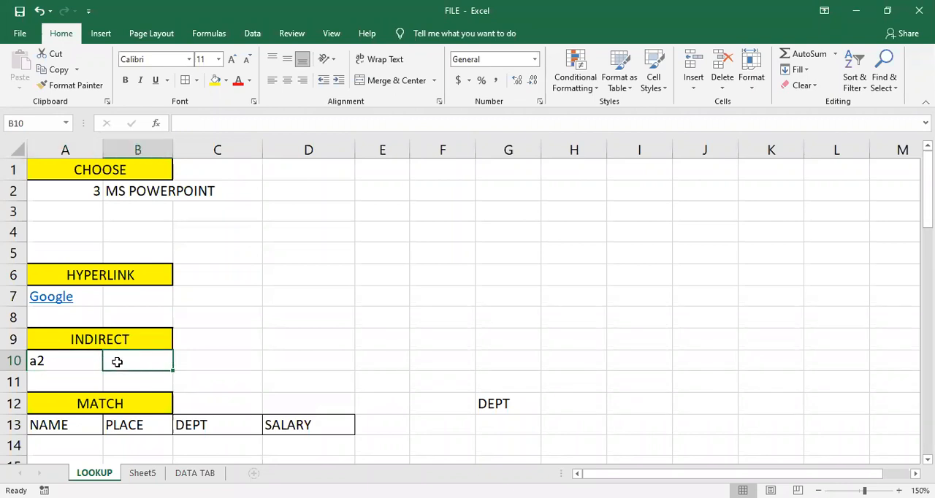
{"action": "left_click", "coordinate": [45, 362]}
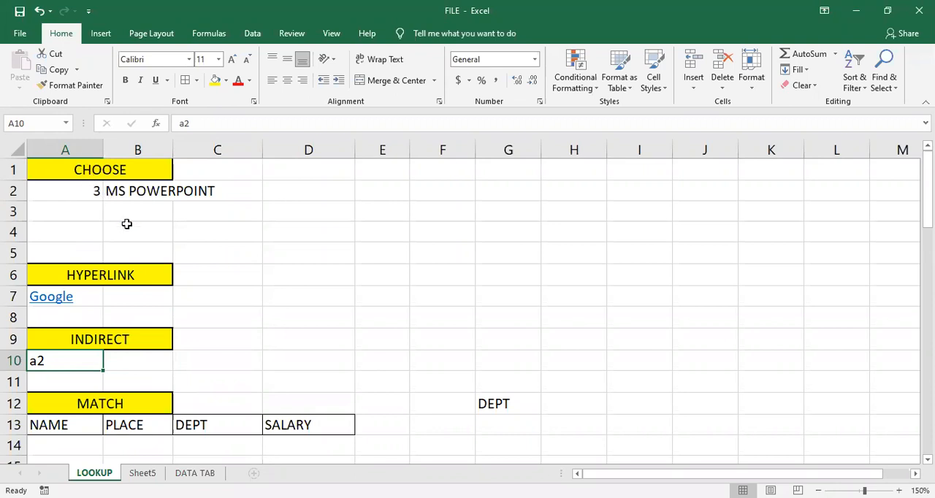
- Enter an INDIRECT formula in cell B10 that takes its reference text from A10
{"action": "left_click", "coordinate": [133, 358]}
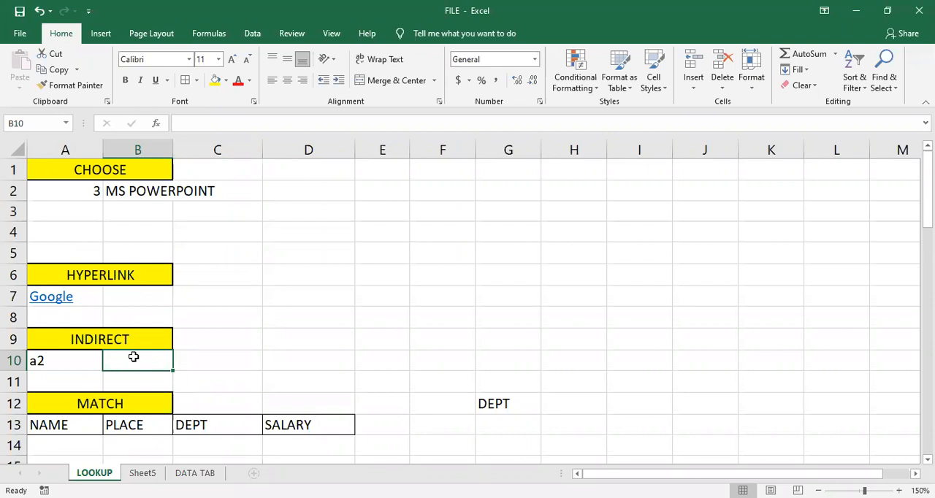
{"action": "type", "text": "="}
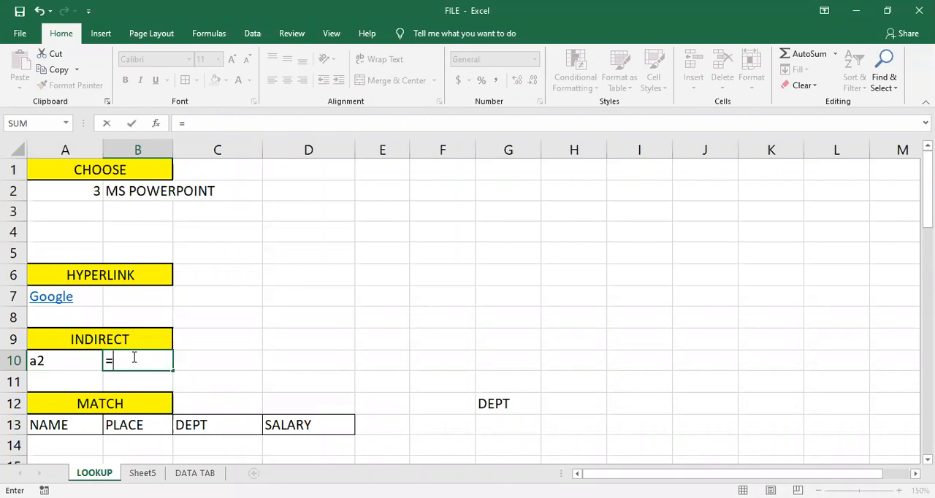
{"action": "type", "text": "INDIRECT("}
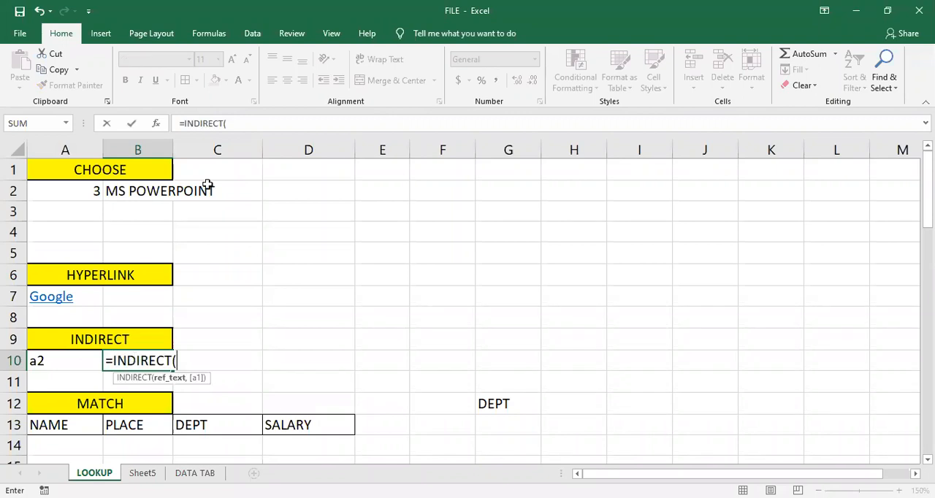
{"action": "left_click", "coordinate": [74, 361]}
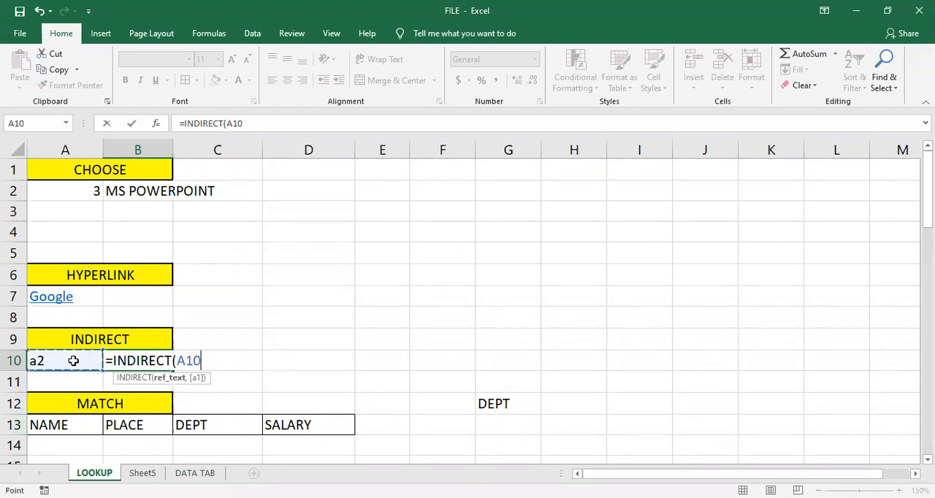
{"action": "type", "text": ")"}
{"action": "key", "text": "Return"}
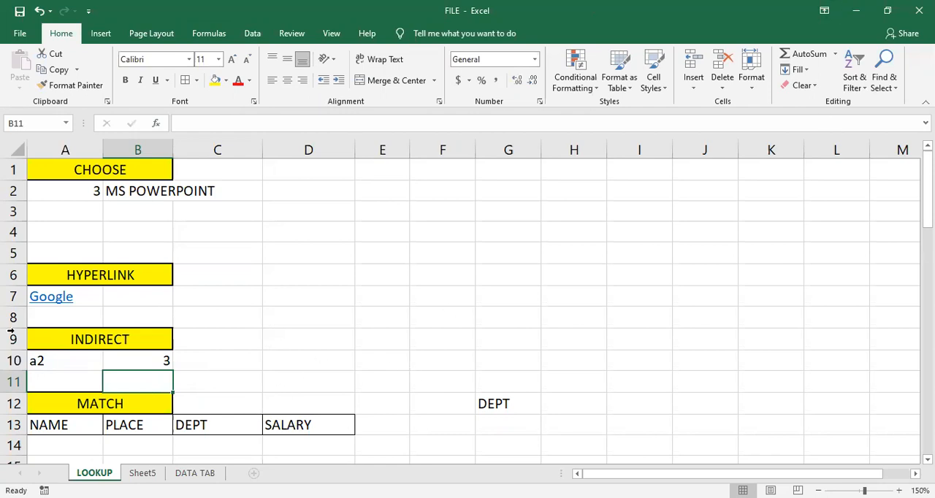
- Compare the value in A2 with the INDIRECT formula in B10 and its reference text in A10
{"action": "left_click", "coordinate": [77, 192]}
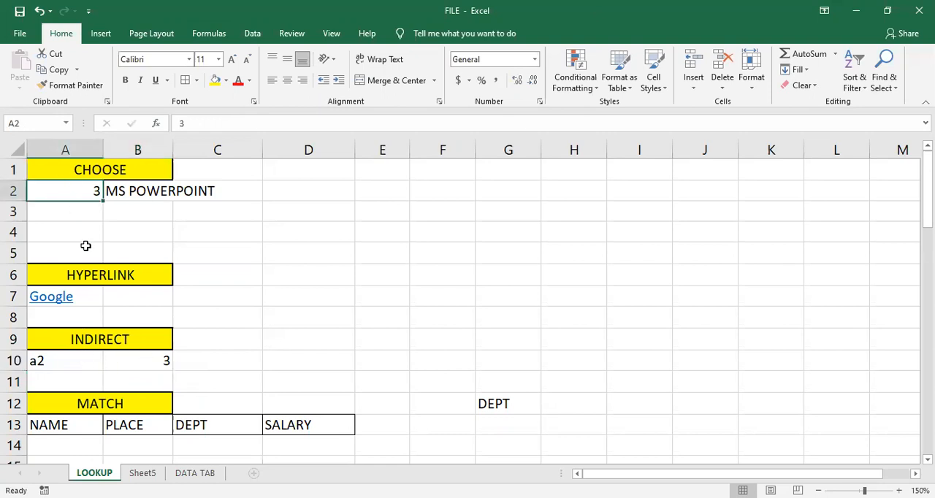
{"action": "left_click", "coordinate": [150, 358]}
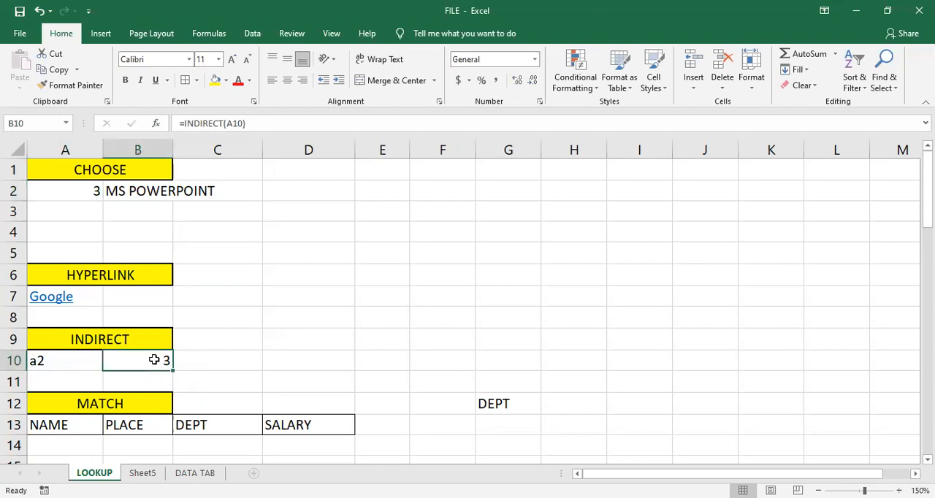
{"action": "left_click", "coordinate": [64, 356]}
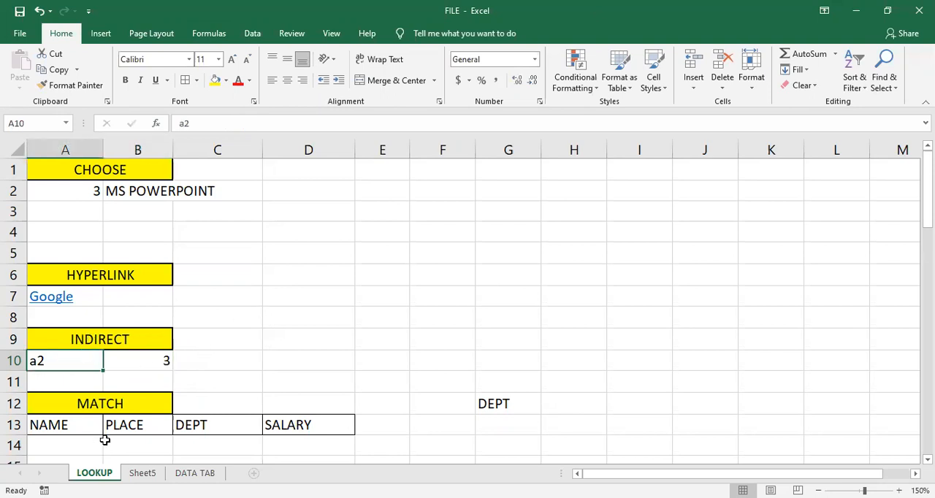
{"action": "left_click", "coordinate": [148, 428]}
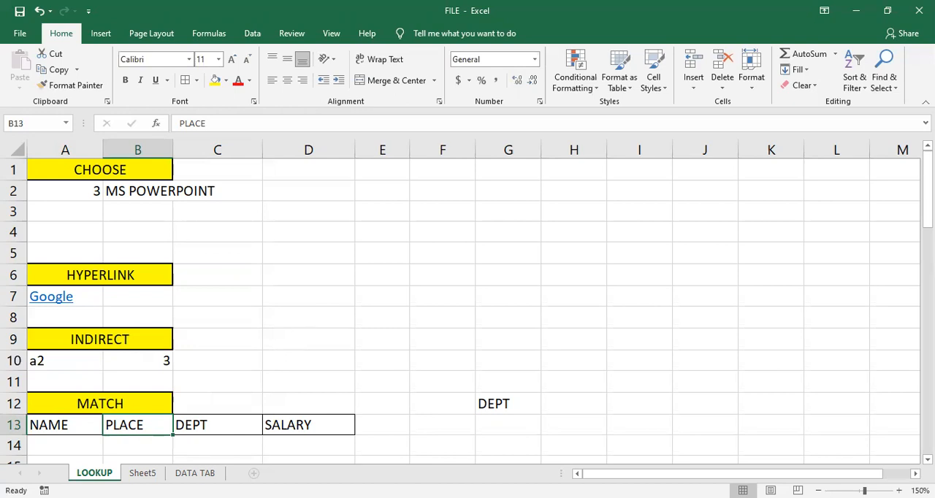
- Replace the reference text in cell A10 under the INDIRECT heading with b13
{"action": "left_click", "coordinate": [55, 358]}
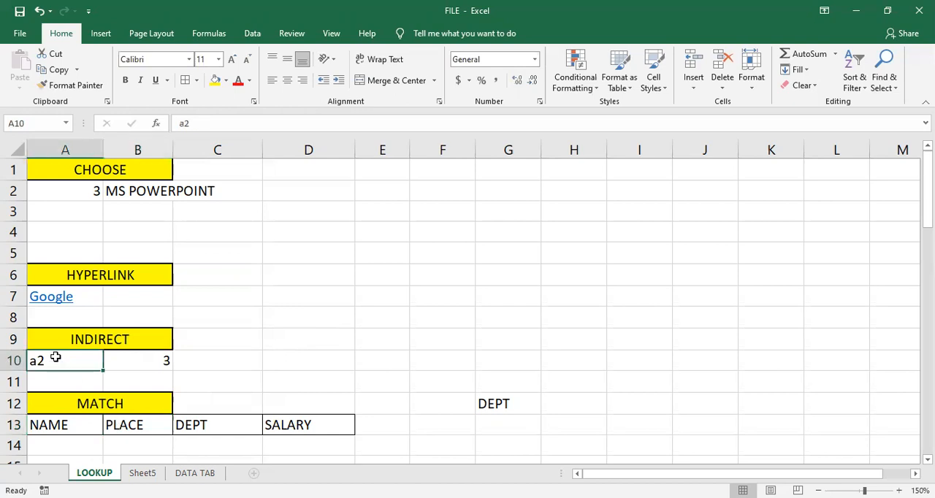
{"action": "left_click", "coordinate": [176, 380]}
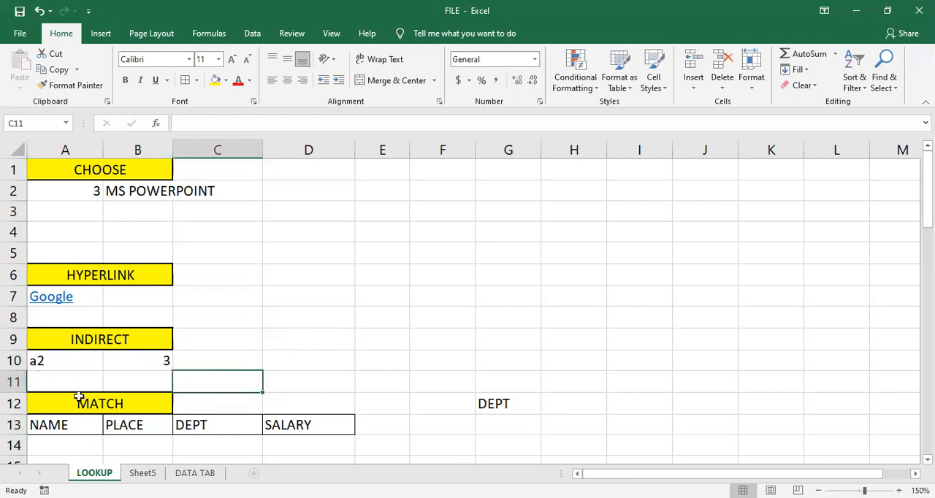
{"action": "left_click", "coordinate": [79, 361]}
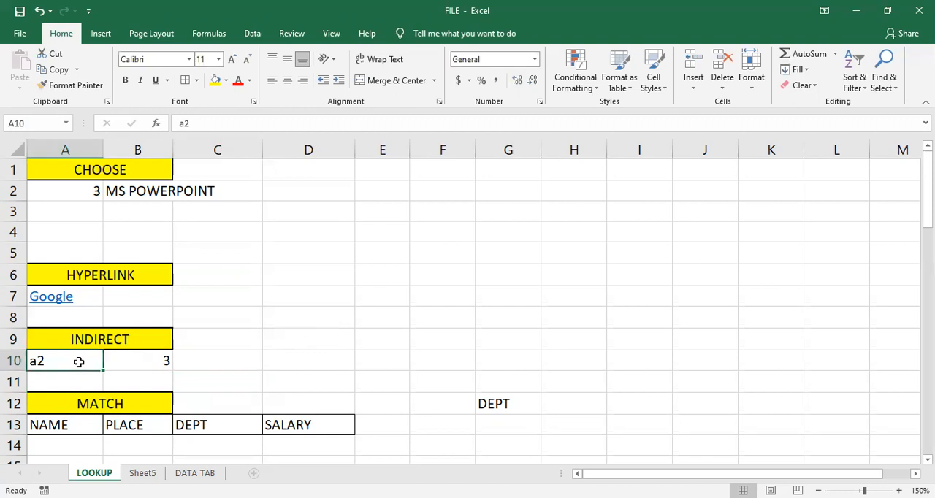
{"action": "left_click", "coordinate": [145, 362]}
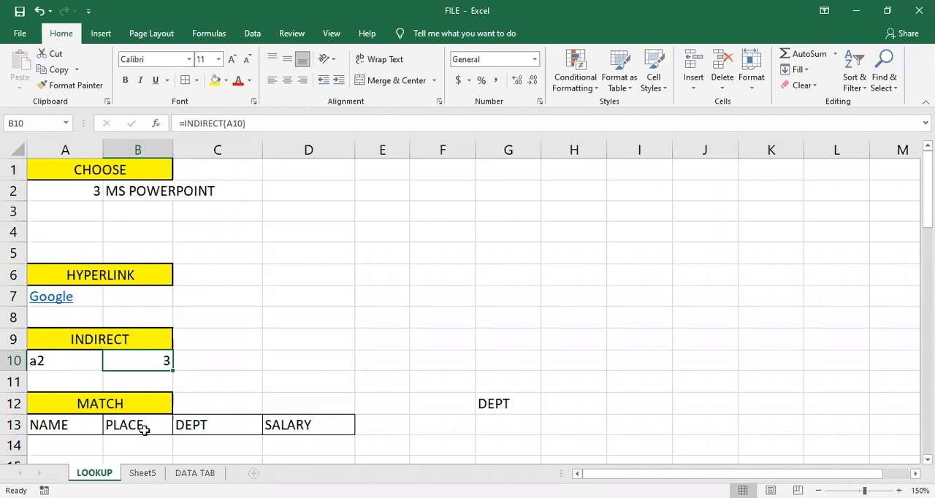
{"action": "left_click", "coordinate": [40, 361]}
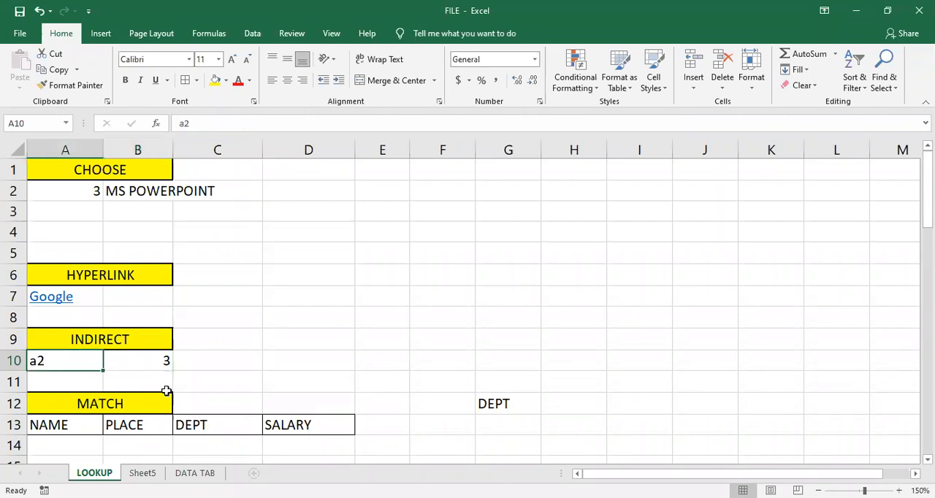
{"action": "type", "text": "b13"}
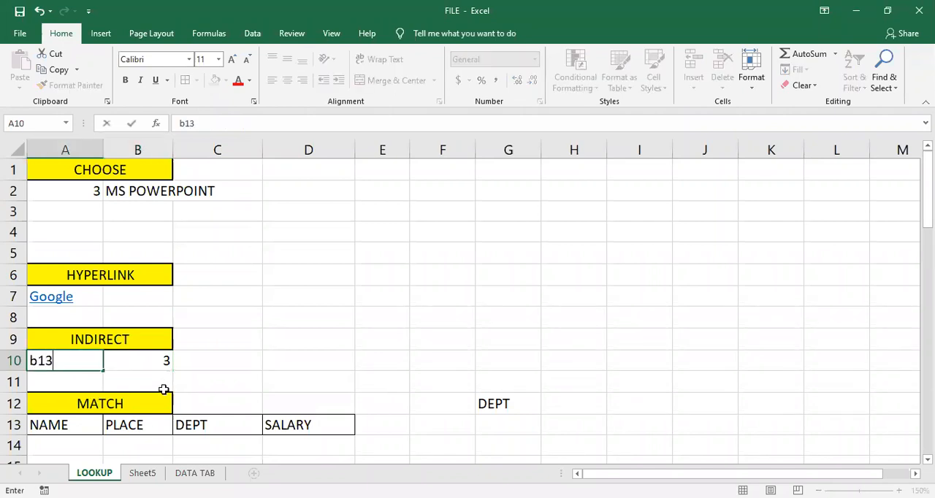
{"action": "key", "text": "Return"}
- Check which cell the INDIRECT formula in B10 takes its reference text from, leaving the formula as it is
{"action": "left_click", "coordinate": [148, 362]}
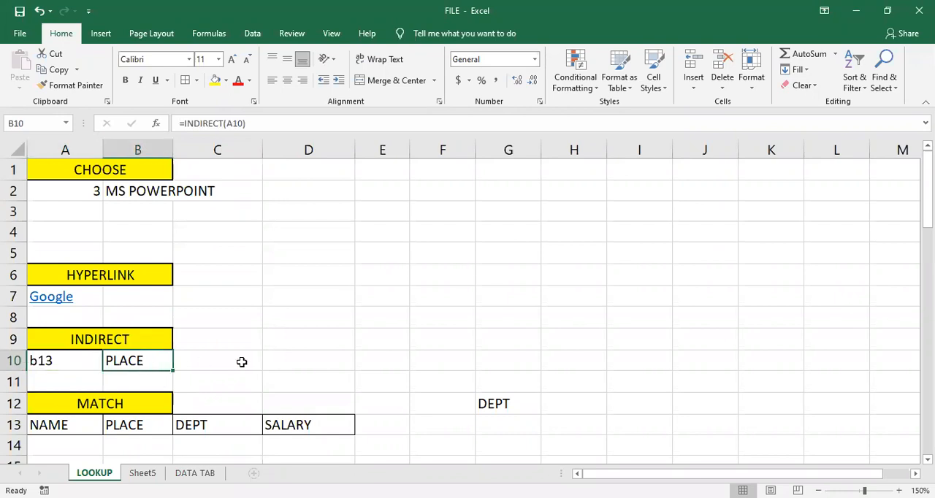
{"action": "double_click", "coordinate": [146, 361]}
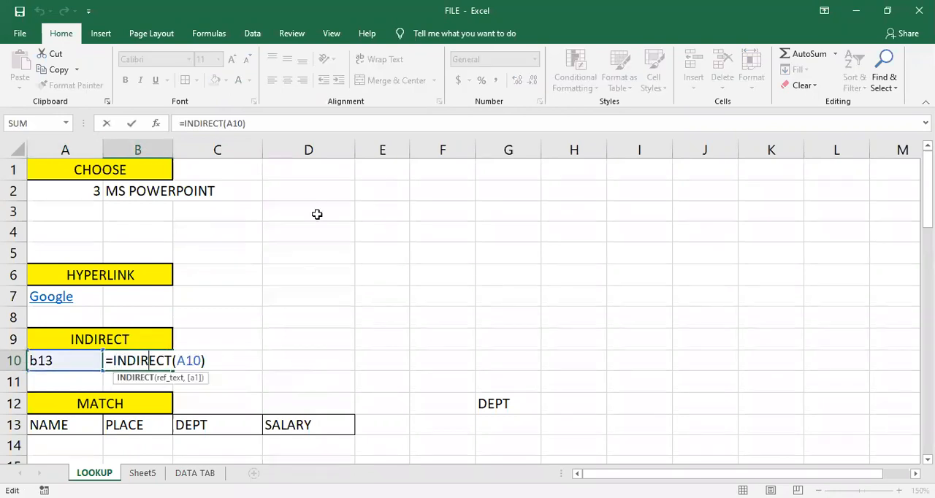
{"action": "key", "text": "Return"}
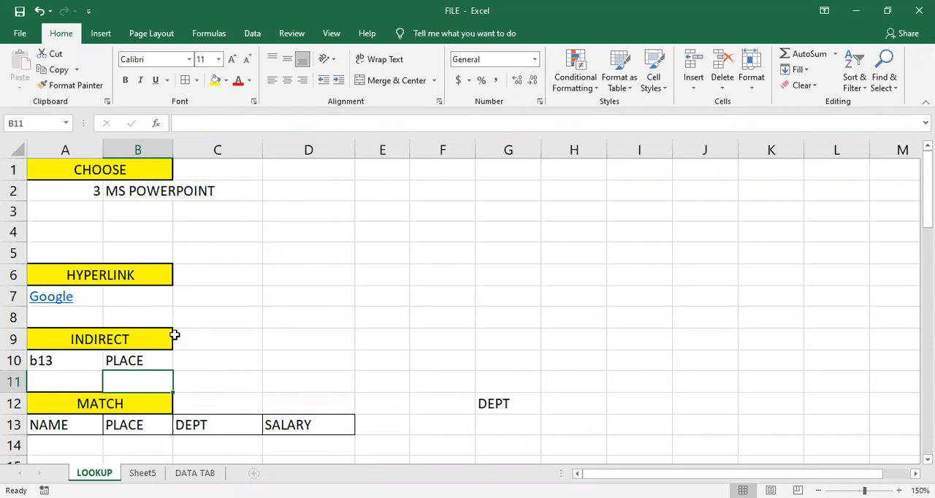
- Edit the reference text in cell A10 to b2
{"action": "double_click", "coordinate": [79, 360]}
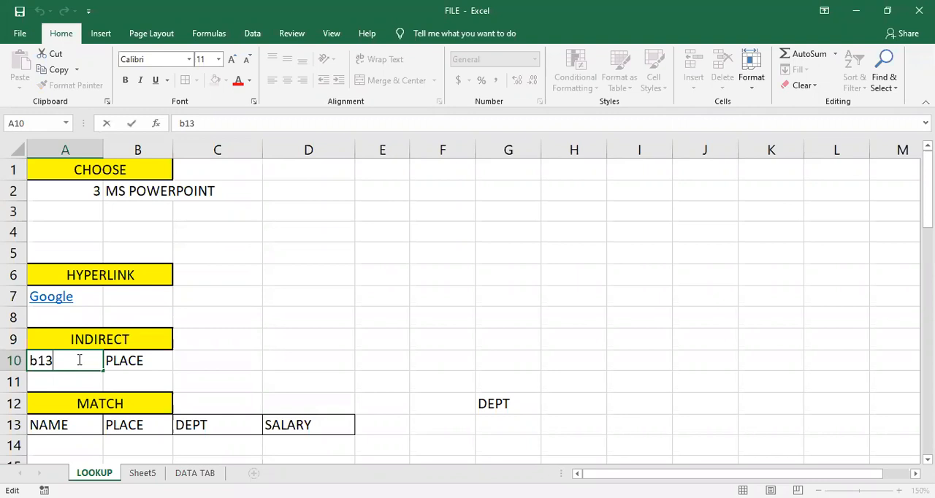
{"action": "key", "text": "BackSpace"}
{"action": "type", "text": "v"}
{"action": "key", "text": "BackSpace"}
{"action": "key", "text": "BackSpace"}
{"action": "key", "text": "BackSpace"}
{"action": "type", "text": "b"}
{"action": "key", "text": "Return"}
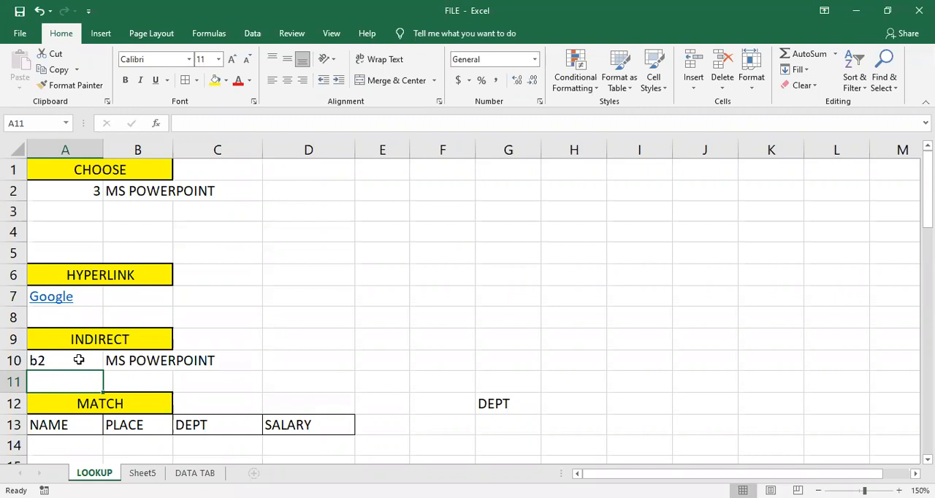
- Enter g12 as the reference text in cell A10 and check the INDIRECT result in B10
{"action": "left_click", "coordinate": [79, 359]}
{"action": "key", "text": "BackSpace"}
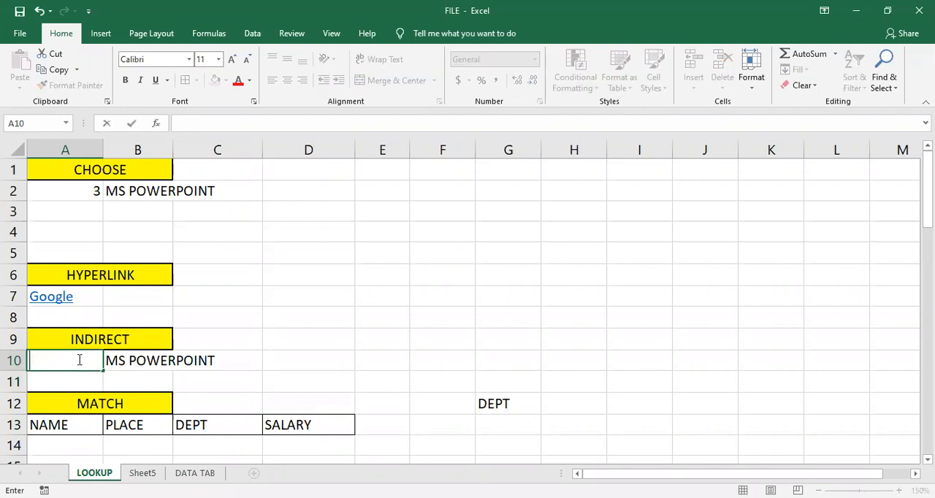
{"action": "type", "text": "g12"}
{"action": "key", "text": "Return"}
{"action": "left_click", "coordinate": [133, 361]}
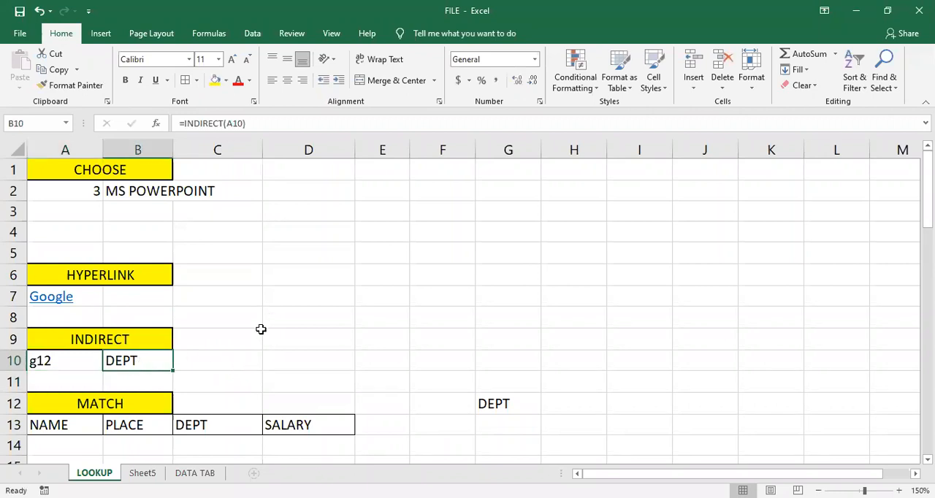
{"action": "scroll", "coordinate": [430, 306], "scroll_direction": "down", "scroll_amount": 1}
{"action": "left_click", "coordinate": [499, 359]}
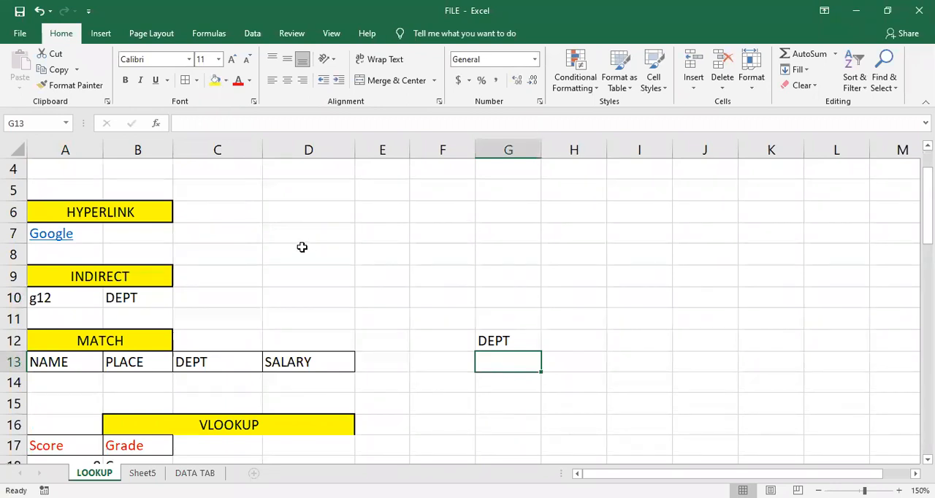
{"action": "type", "text": "=matc"}
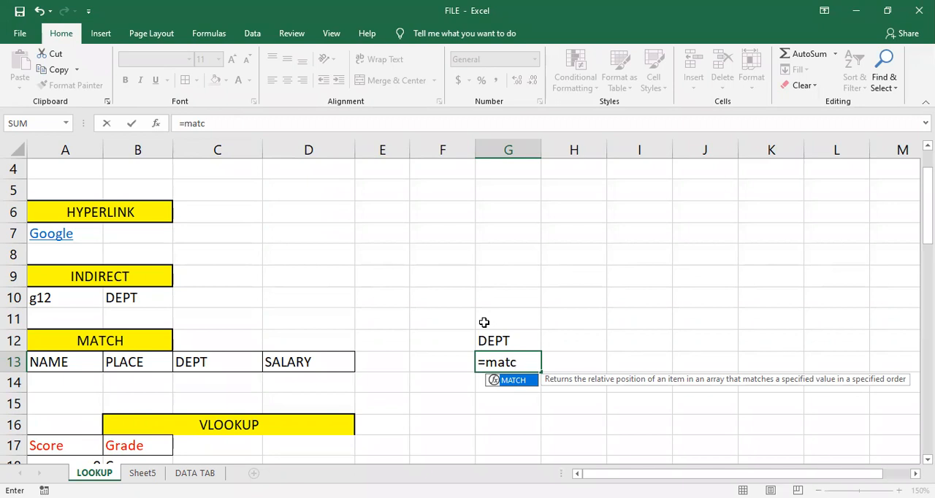
{"action": "key", "text": "BackSpace"}
{"action": "key", "text": "Escape"}
- Examine the order of the headers in A13:D13 under the MATCH heading and the lookup text in G12
{"action": "left_click", "coordinate": [396, 403]}
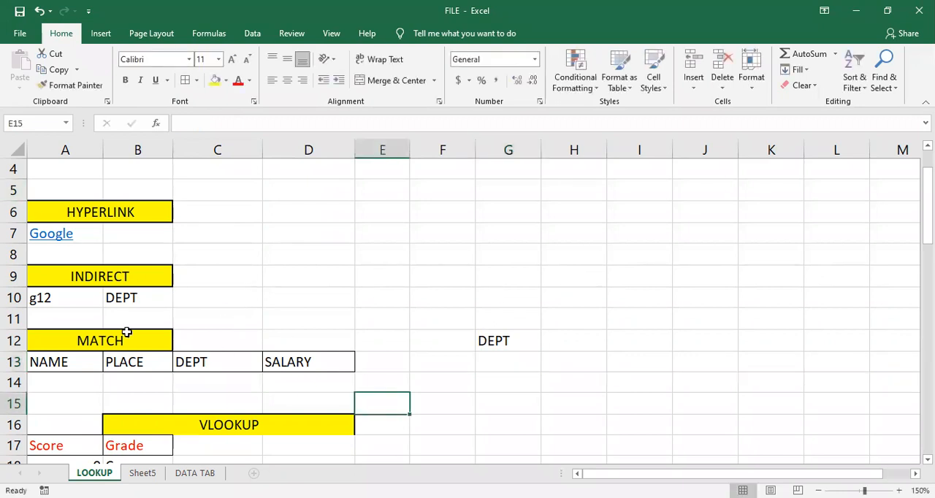
{"action": "left_click", "coordinate": [310, 362]}
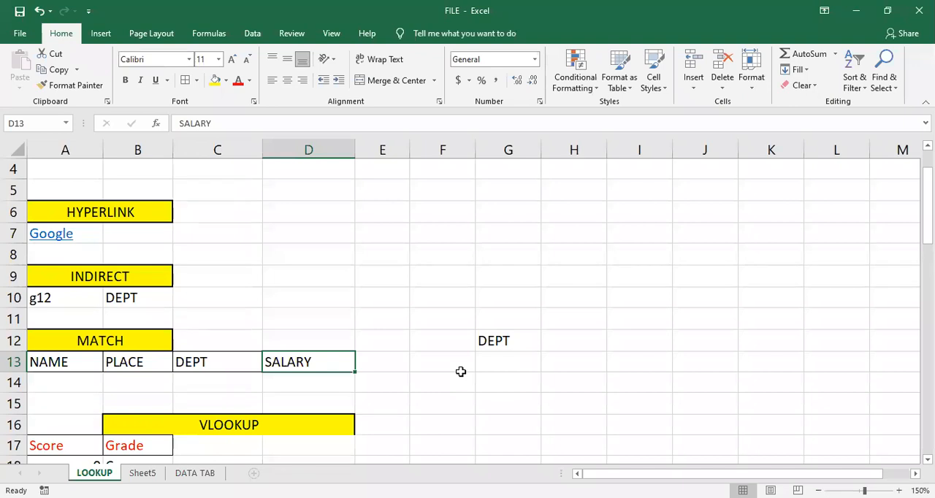
{"action": "left_click", "coordinate": [499, 360]}
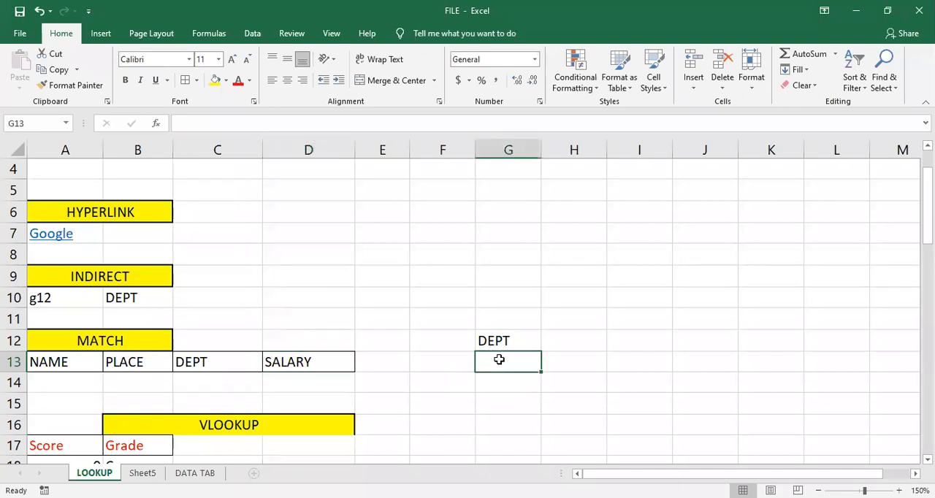
{"action": "left_click", "coordinate": [65, 361]}
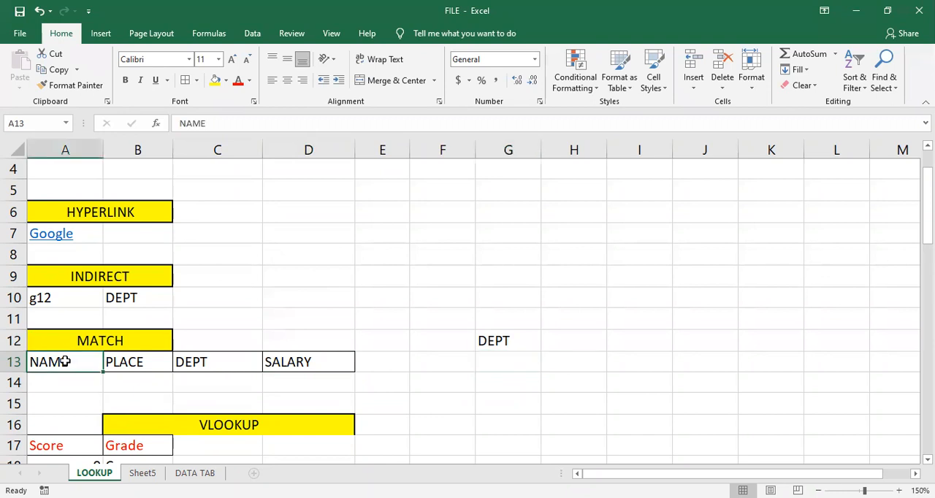
{"action": "left_click", "coordinate": [117, 361]}
{"action": "left_click", "coordinate": [210, 366]}
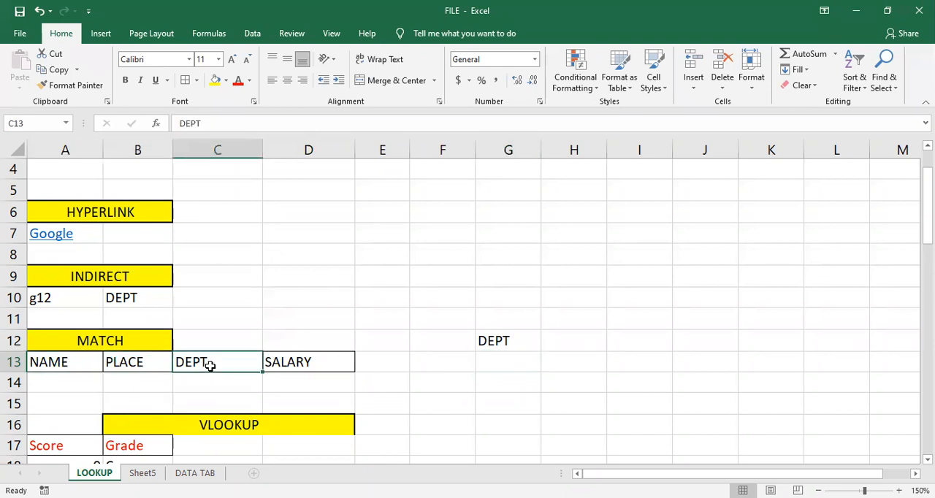
{"action": "left_click", "coordinate": [293, 366]}
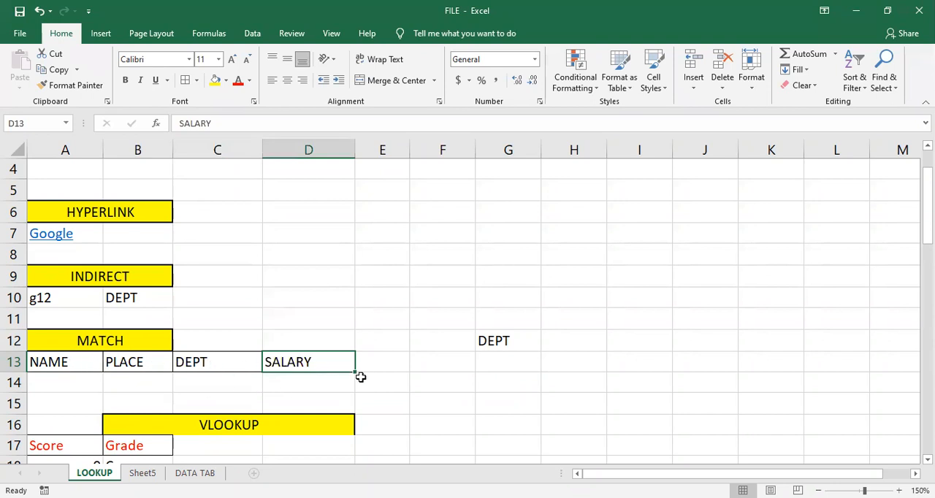
{"action": "left_click", "coordinate": [98, 363]}
{"action": "left_click", "coordinate": [124, 363]}
{"action": "left_click", "coordinate": [248, 364]}
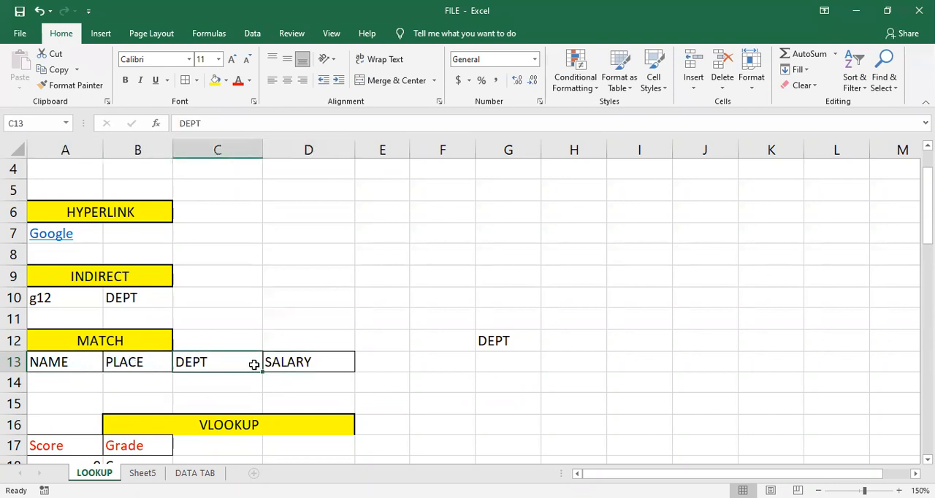
{"action": "left_click", "coordinate": [285, 363]}
{"action": "left_click", "coordinate": [491, 365]}
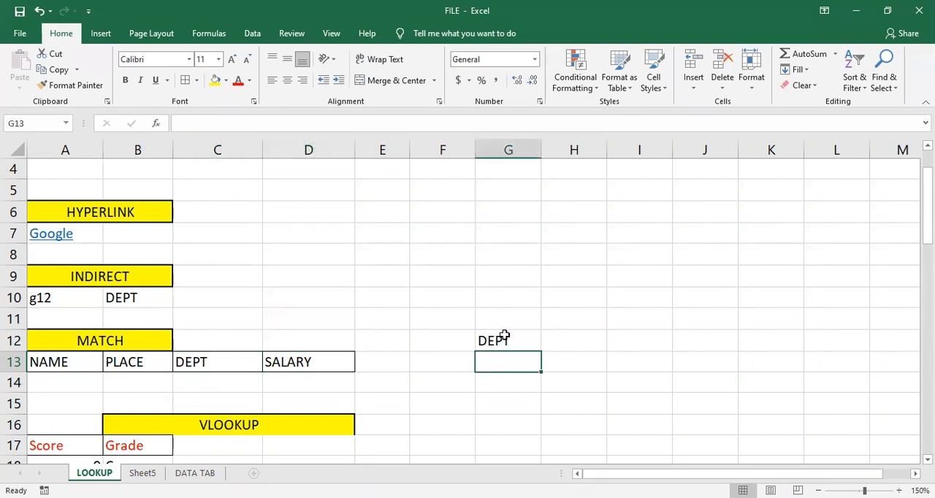
{"action": "left_click", "coordinate": [504, 336]}
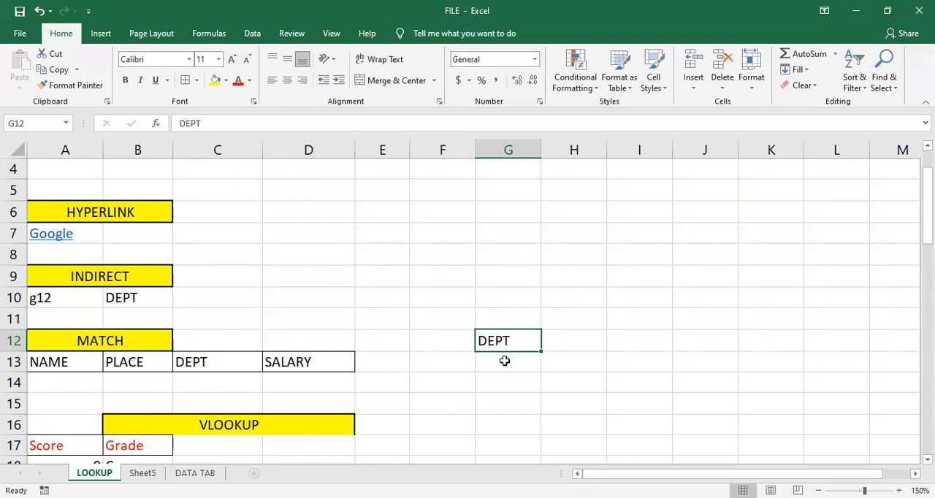
- Start a MATCH formula in cell G13 with G12 as the lookup value
{"action": "left_click", "coordinate": [504, 361]}
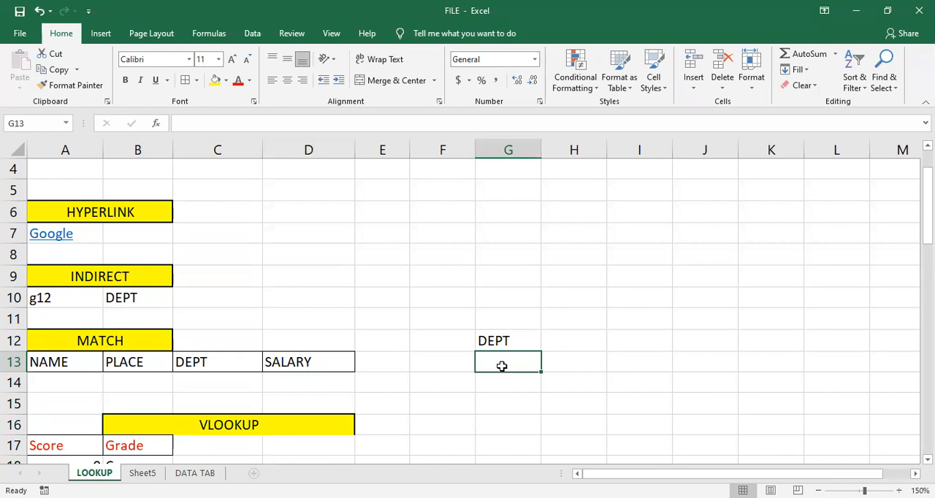
{"action": "type", "text": "="}
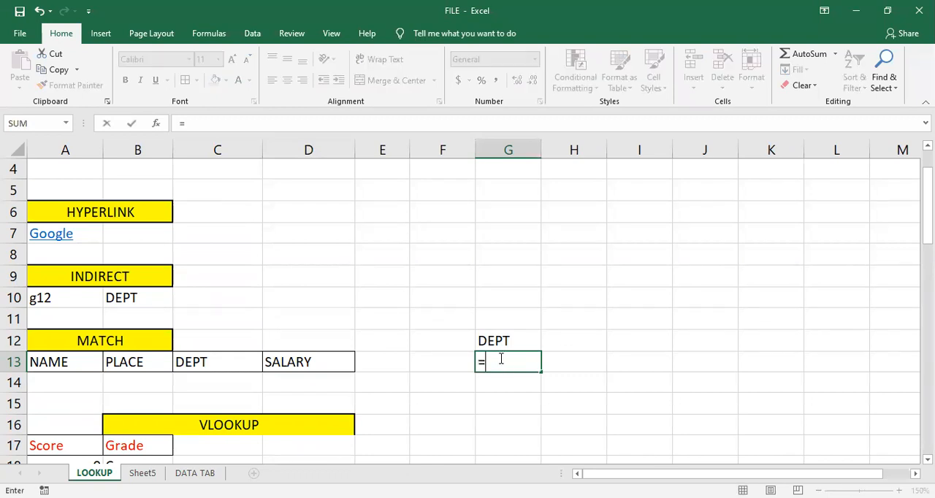
{"action": "type", "text": "matc"}
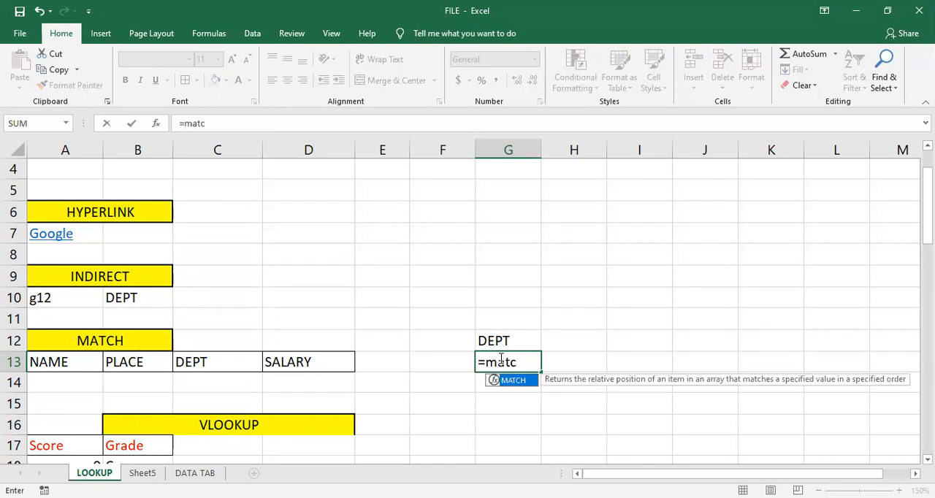
{"action": "key", "text": "Tab"}
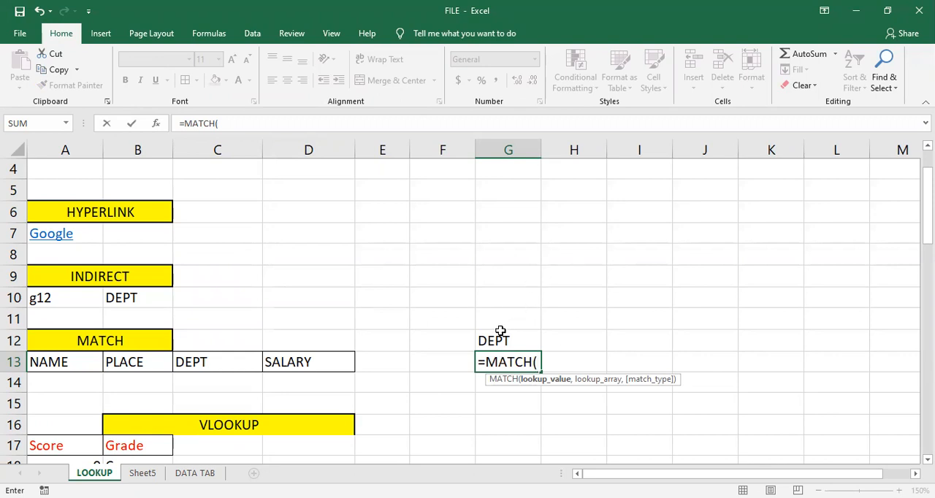
{"action": "left_click", "coordinate": [503, 341]}
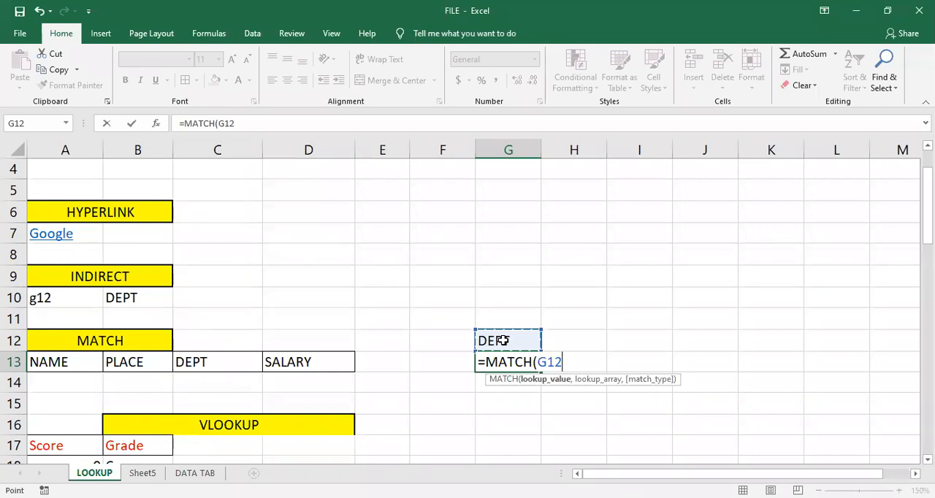
{"action": "type", "text": ","}
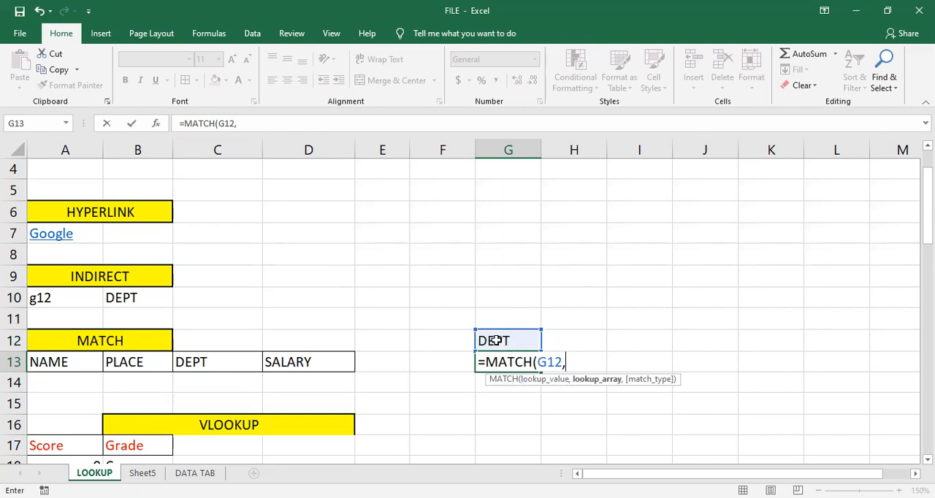
- Complete the MATCH formula in G13 with A13:D13 as the lookup array and 0 (Exact match) as the match type
{"action": "left_click", "coordinate": [90, 363]}
{"action": "left_click_drag", "start_coordinate": [90, 362], "coordinate": [106, 362]}
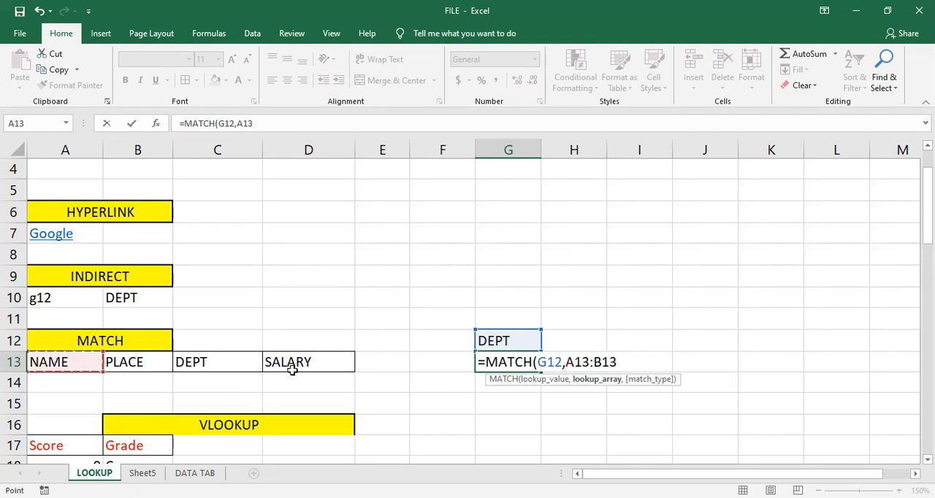
{"action": "left_click_drag", "start_coordinate": [296, 371], "coordinate": [295, 371]}
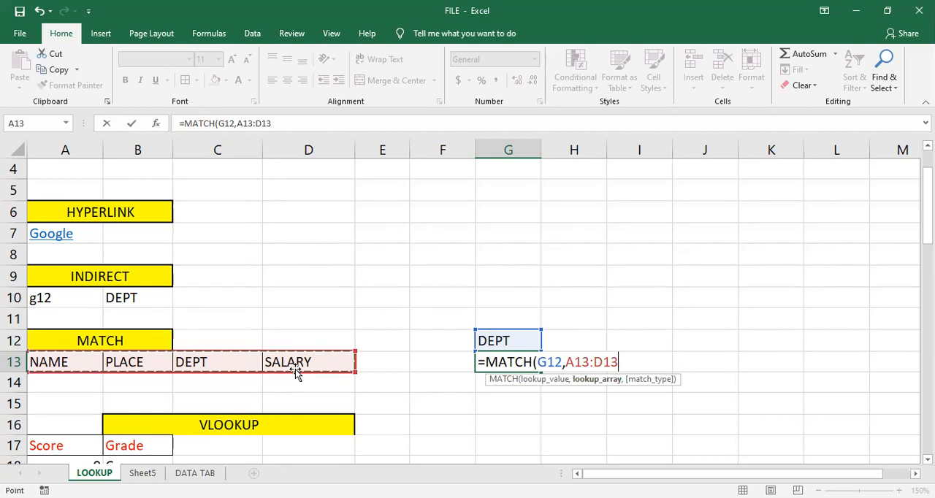
{"action": "type", "text": ","}
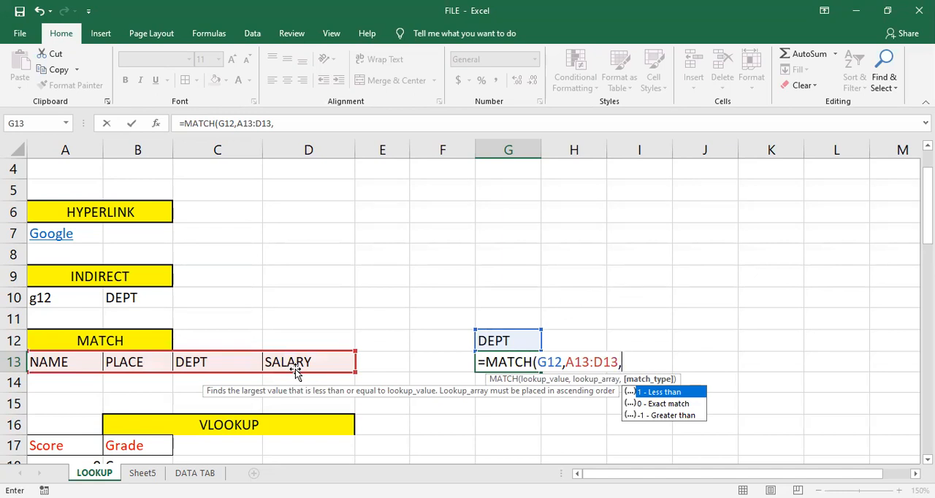
{"action": "key", "text": "Down"}
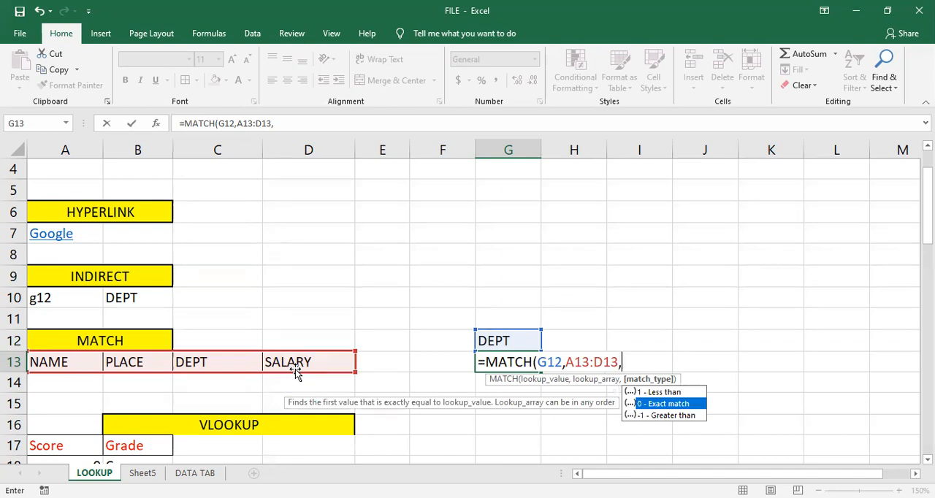
{"action": "key", "text": "Tab"}
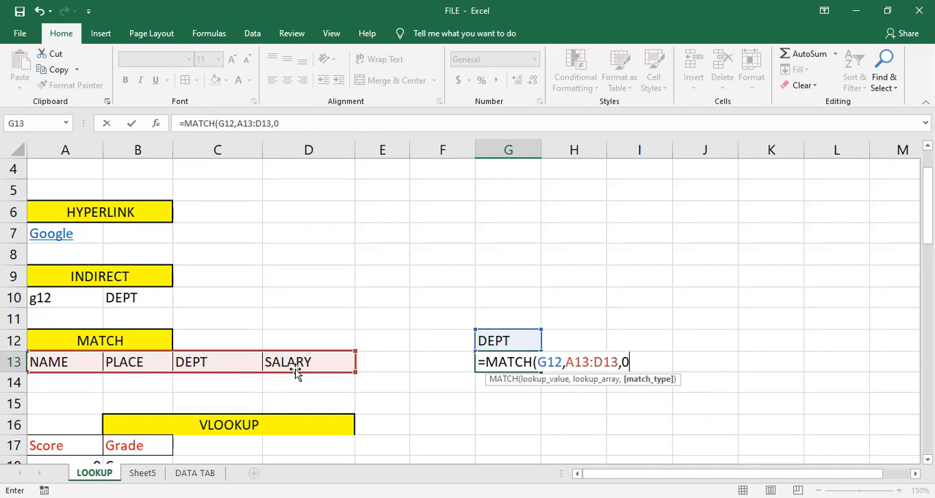
{"action": "type", "text": ")"}
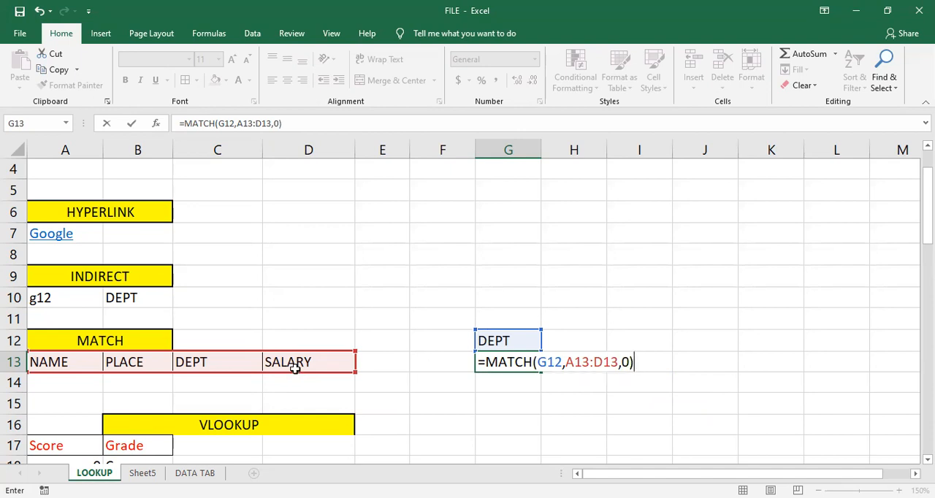
{"action": "key", "text": "Return"}
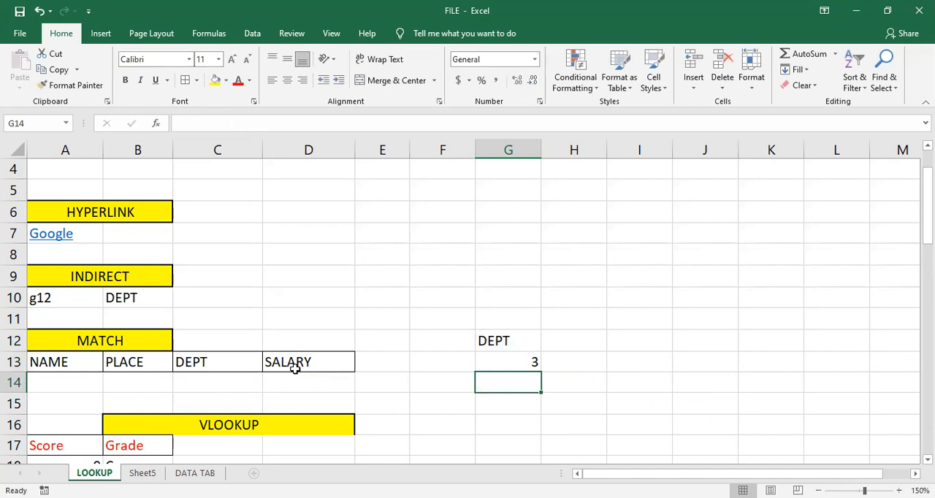
{"action": "left_click", "coordinate": [503, 360]}
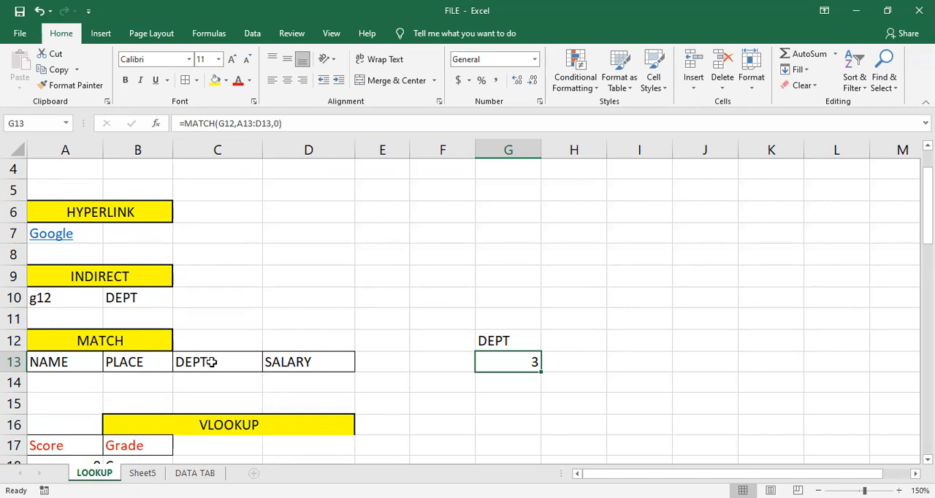
- Replace the lookup text in cell G12 with place to test the MATCH formula
{"action": "left_click", "coordinate": [504, 342]}
{"action": "type", "text": "place"}
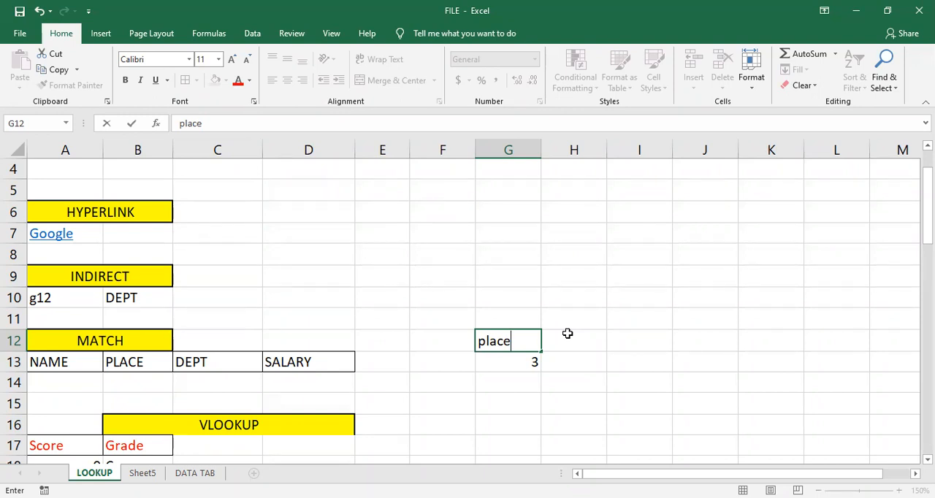
{"action": "key", "text": "Return"}
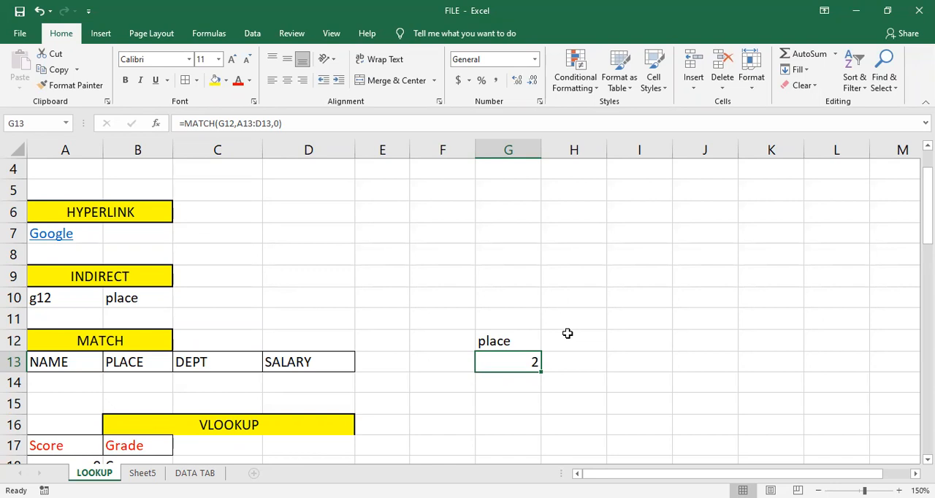
- Copy the Score and Grade headers from A17:B17 under the VLOOKUP heading to D18:E18
{"action": "scroll", "coordinate": [409, 375], "scroll_direction": "down", "scroll_amount": 1}
{"action": "scroll", "coordinate": [409, 375], "scroll_direction": "down", "scroll_amount": 1}
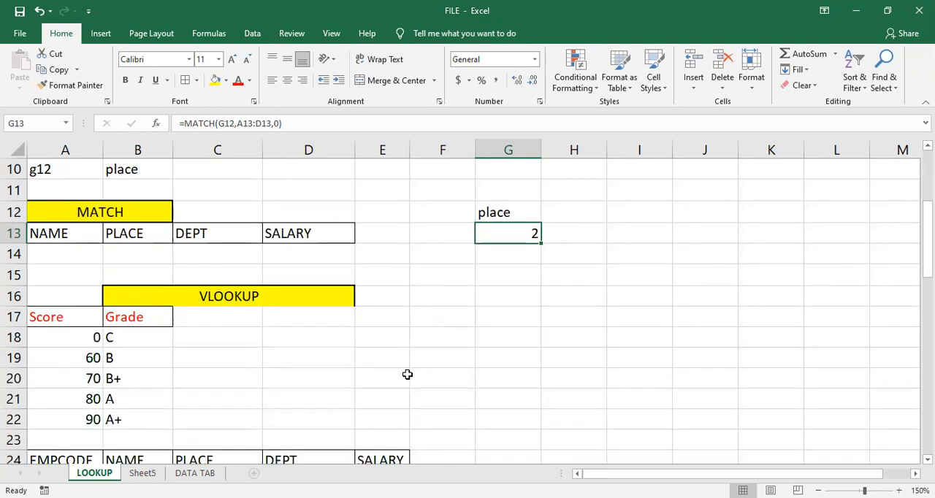
{"action": "left_click", "coordinate": [272, 363]}
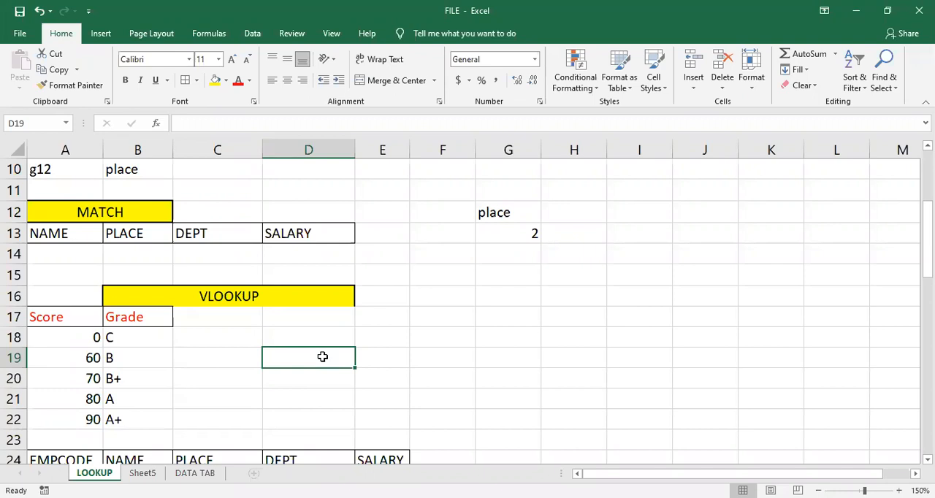
{"action": "left_click_drag", "start_coordinate": [75, 316], "coordinate": [111, 314]}
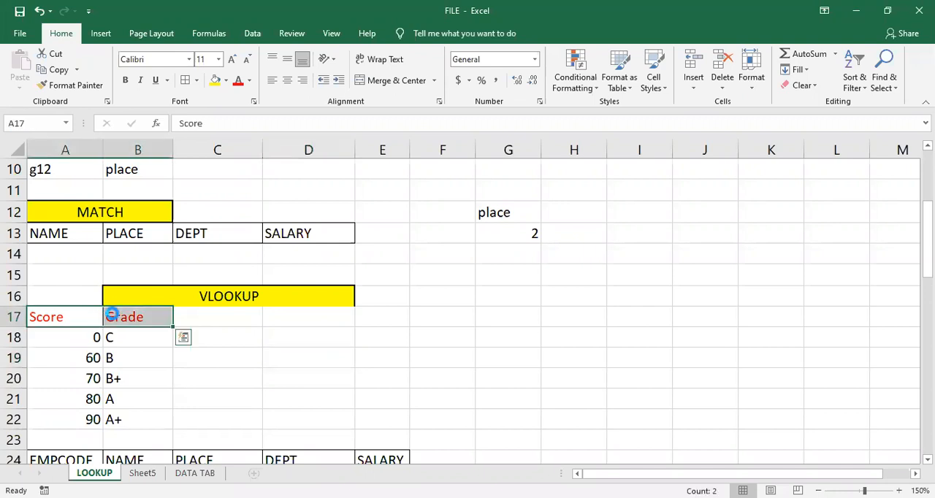
{"action": "key", "text": "ctrl+c"}
{"action": "left_click", "coordinate": [296, 348]}
{"action": "key", "text": "ctrl+v"}
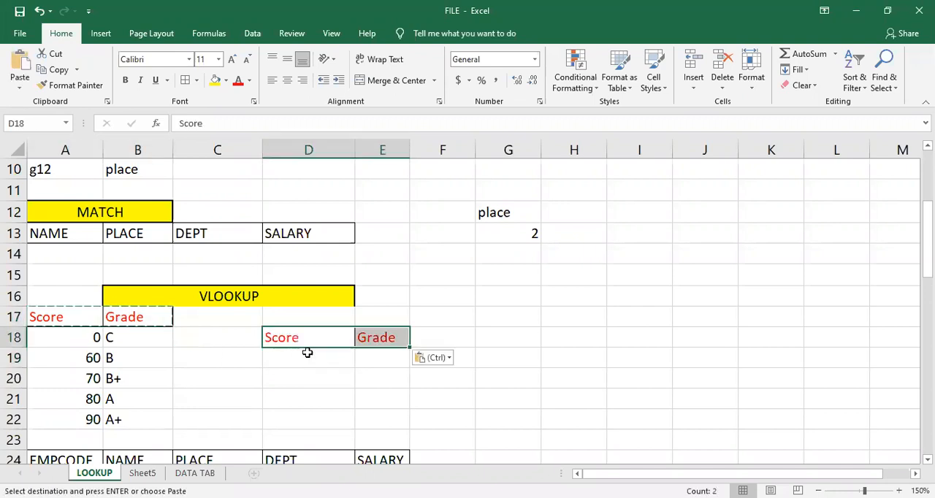
{"action": "left_click", "coordinate": [378, 360]}
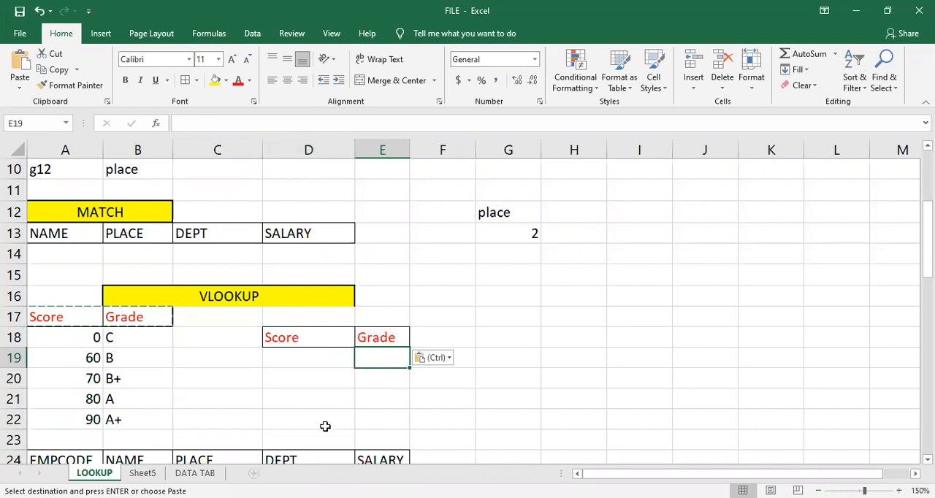
{"action": "key", "text": "Escape"}
- Enter 66 as the score in cell D19 under the copied Score header
{"action": "key", "text": "Left"}
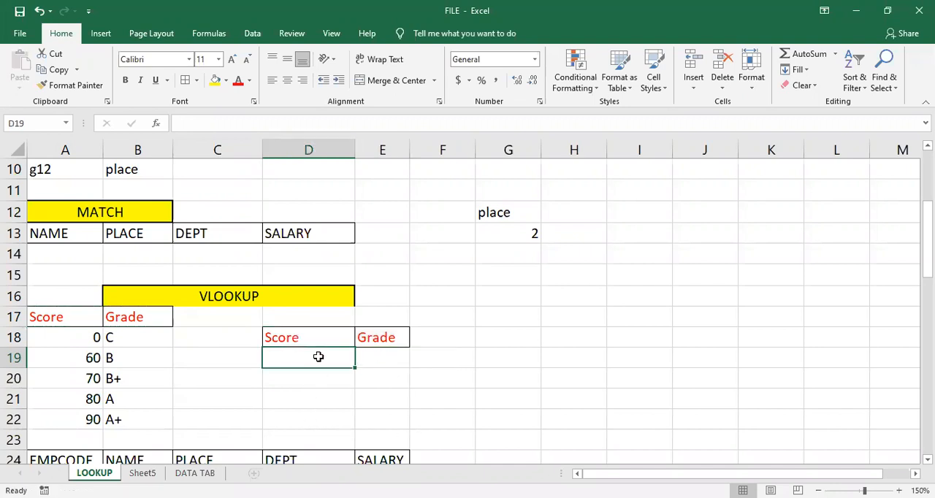
{"action": "type", "text": "66"}
{"action": "key", "text": "ctrl+Return"}
- Start a VLOOKUP formula in cell E19 with D19 as the lookup value and A17:B22 as the table array
{"action": "key", "text": "Right"}
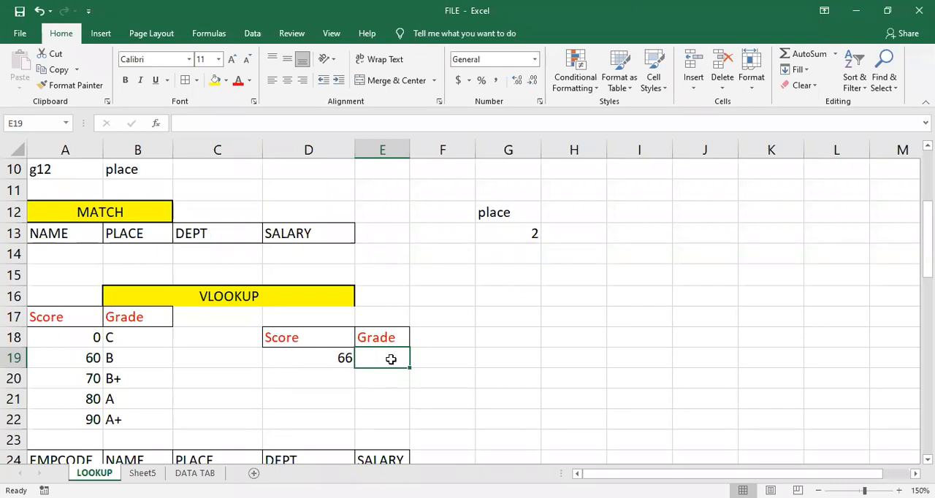
{"action": "type", "text": "="}
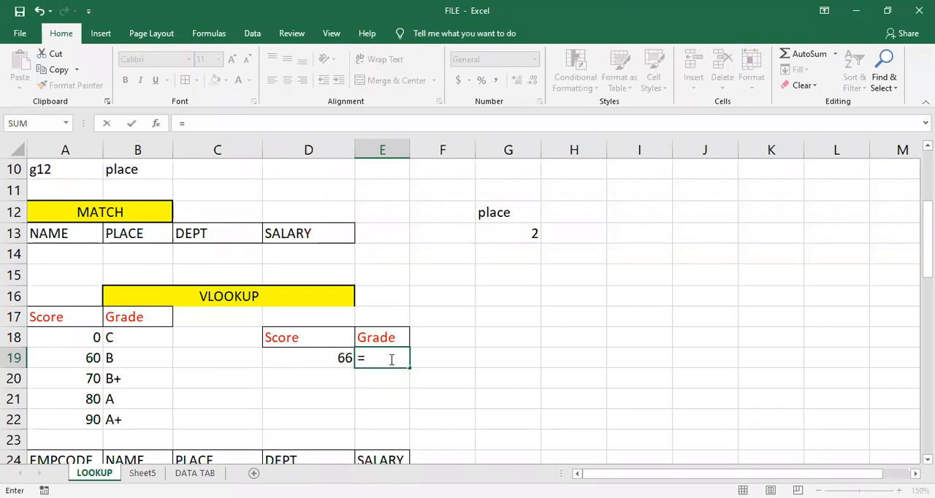
{"action": "type", "text": "vloo"}
{"action": "key", "text": "Tab"}
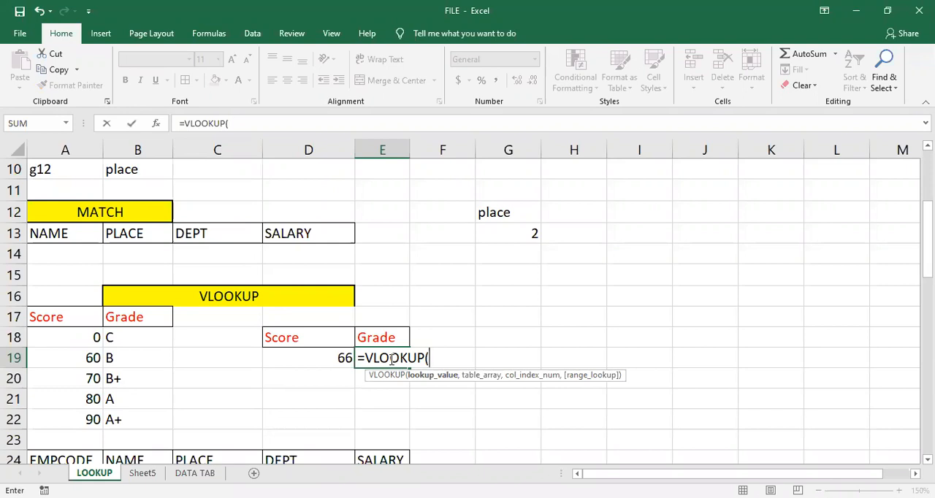
{"action": "left_click", "coordinate": [326, 358]}
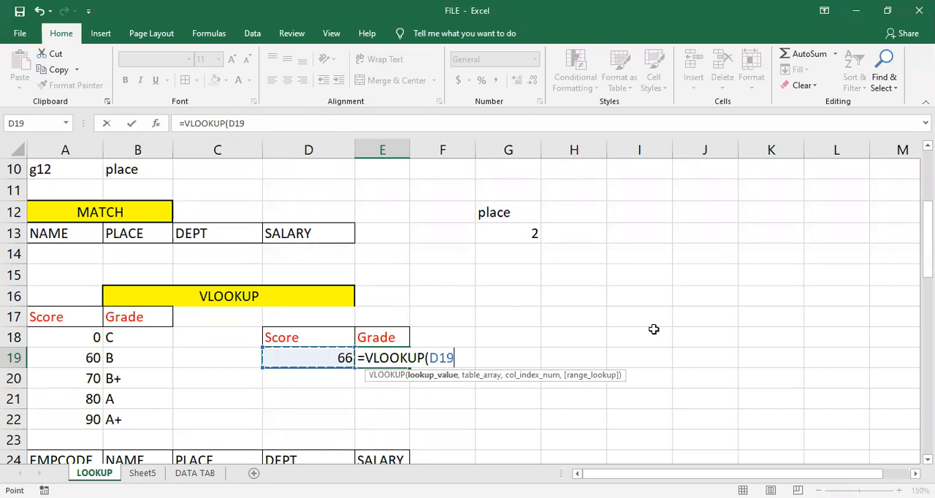
{"action": "type", "text": ","}
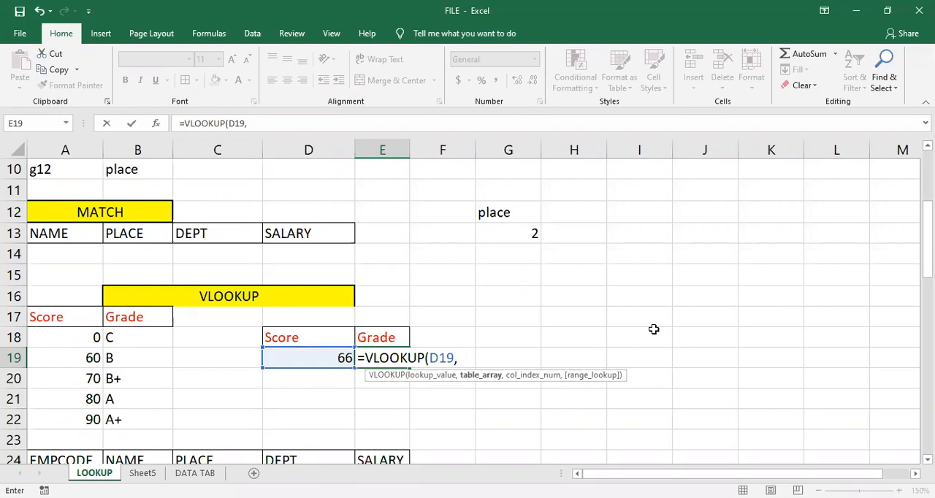
{"action": "left_click", "coordinate": [84, 322]}
{"action": "left_click_drag", "start_coordinate": [99, 343], "coordinate": [139, 412]}
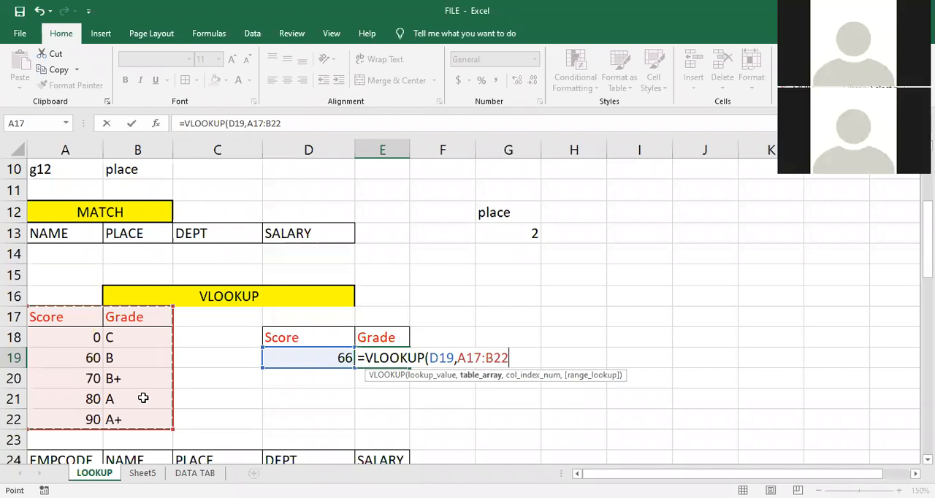
- Complete the VLOOKUP formula in E19 with column index 2 and TRUE (Approximate match) as the range lookup
{"action": "type", "text": ","}
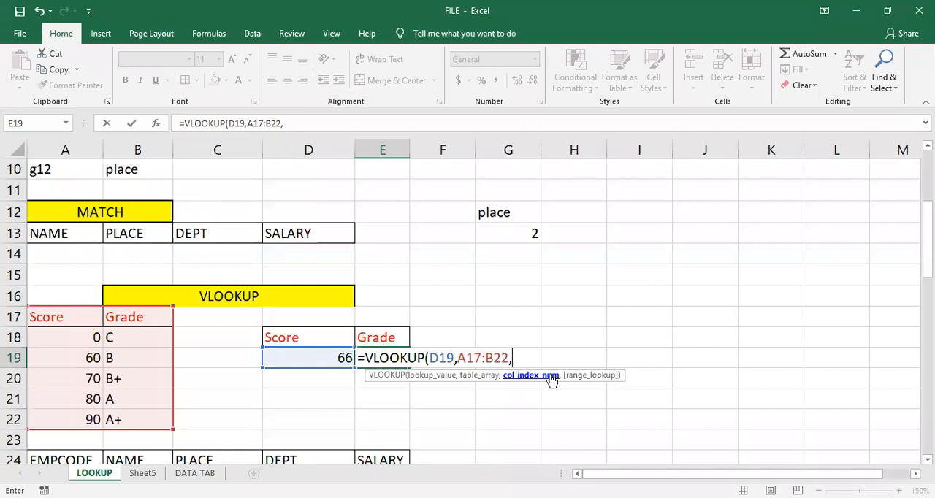
{"action": "type", "text": "2,"}
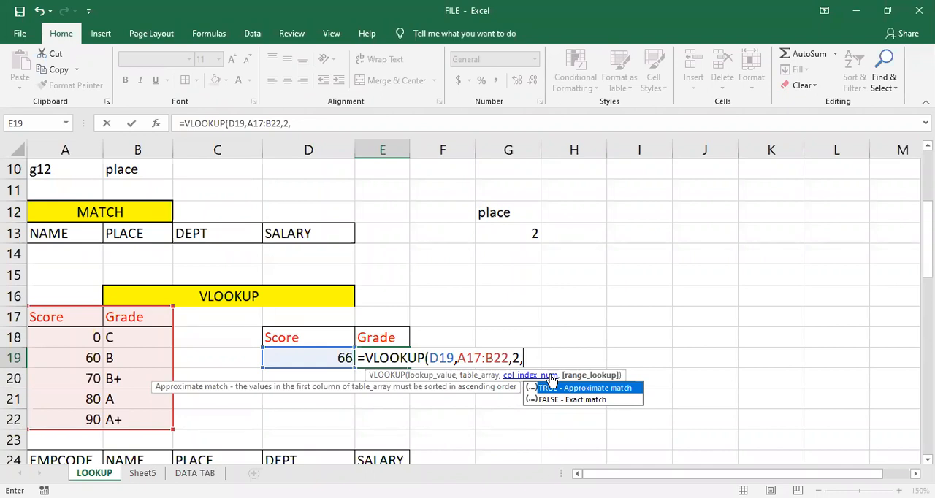
{"action": "key", "text": "Tab"}
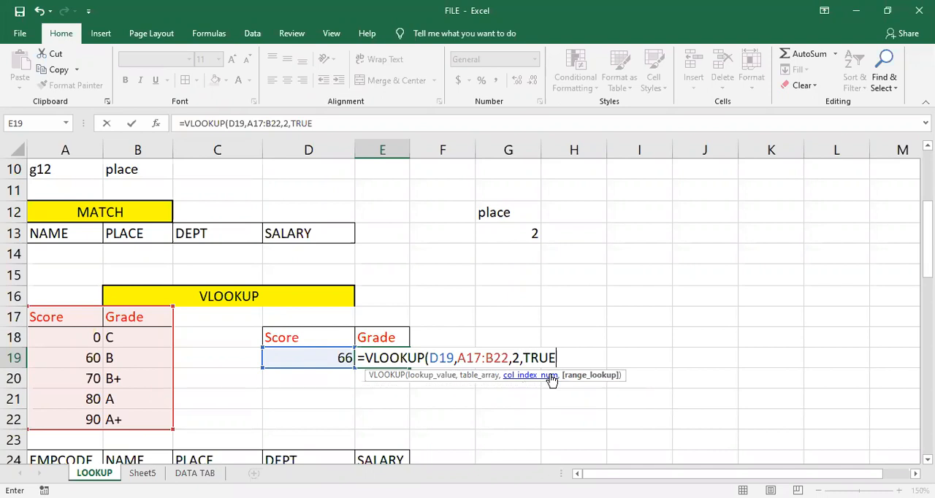
{"action": "type", "text": ")"}
{"action": "key", "text": "Return"}
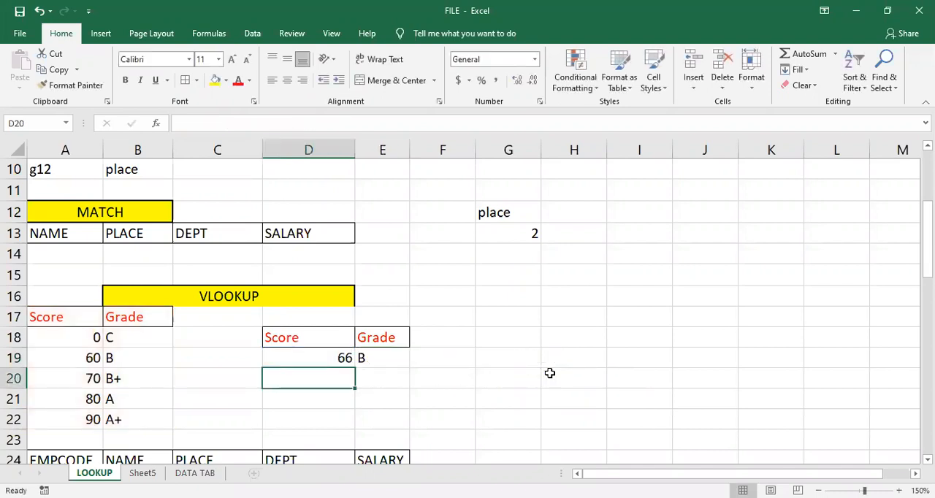
{"action": "left_click", "coordinate": [373, 359]}
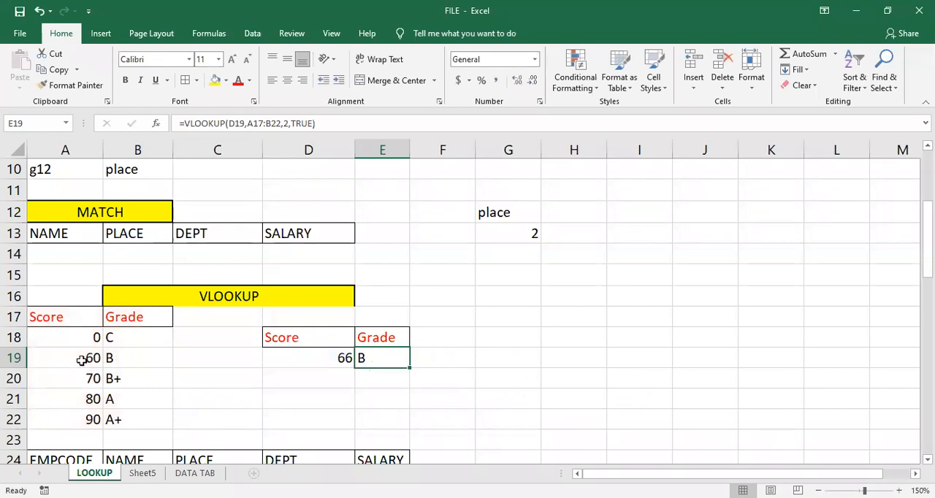
- Test the VLOOKUP formula by entering the scores 85 and 60 one after the other in cell D19
{"action": "left_click", "coordinate": [331, 359]}
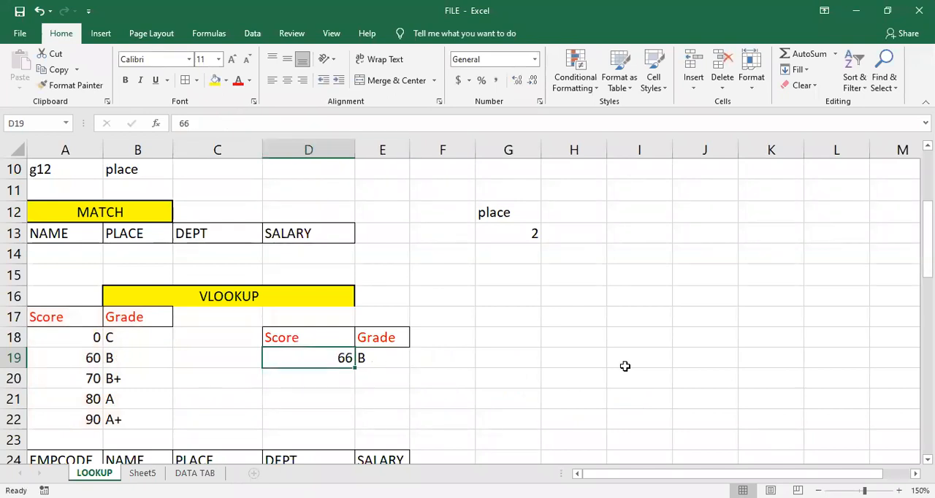
{"action": "type", "text": "85"}
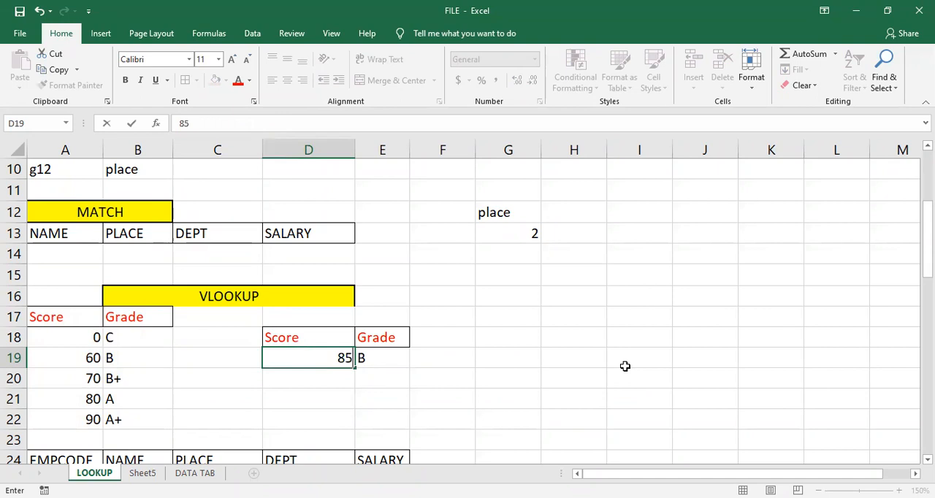
{"action": "key", "text": "Return"}
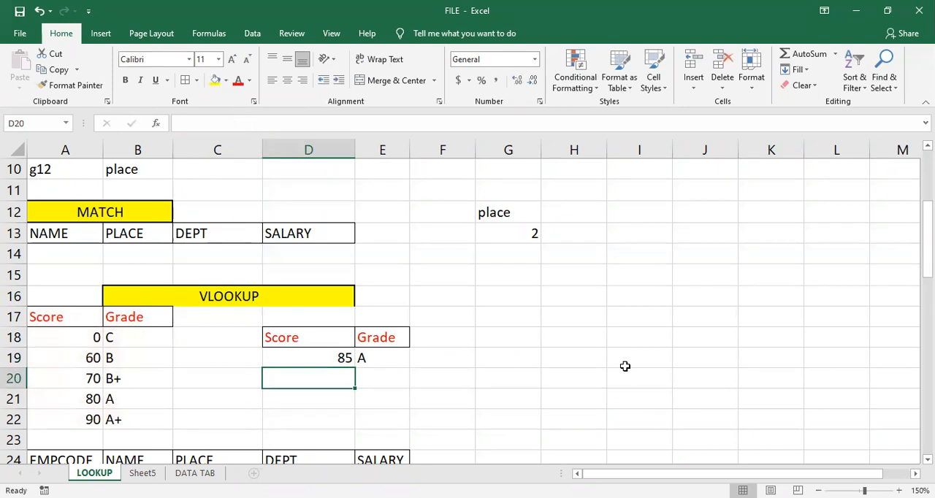
{"action": "key", "text": "Up"}
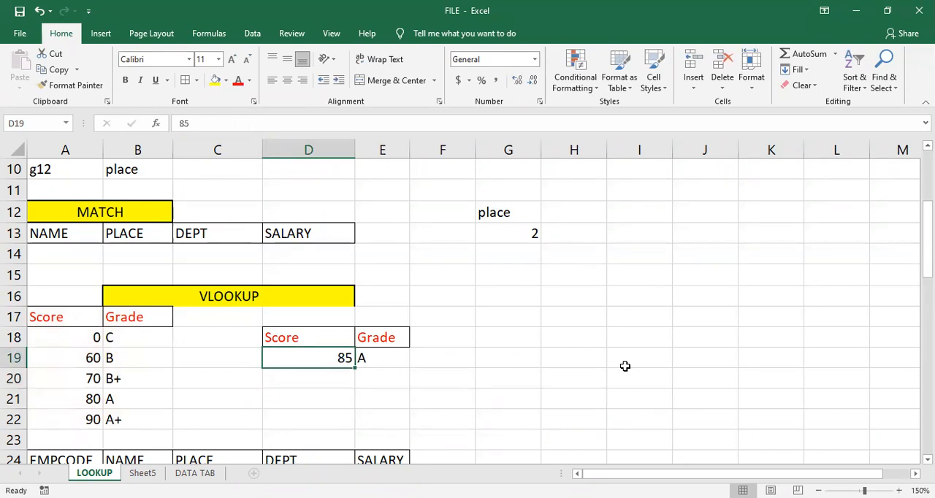
{"action": "type", "text": "60"}
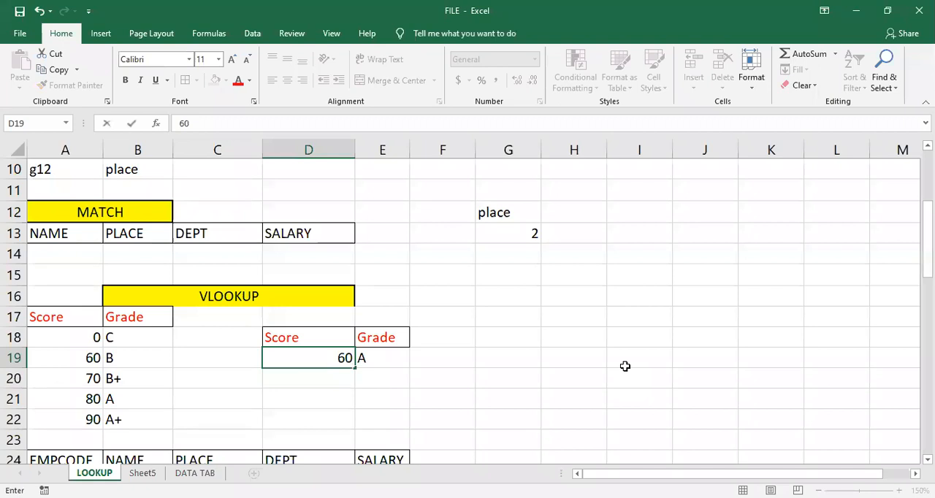
{"action": "key", "text": "Return"}
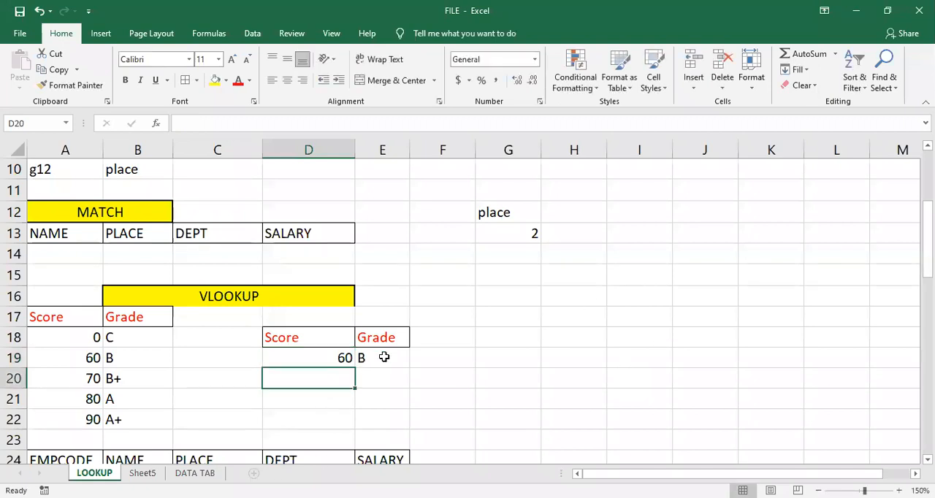
- Change the range lookup argument of the VLOOKUP formula in E19 to FALSE (Exact match)
{"action": "double_click", "coordinate": [376, 359]}
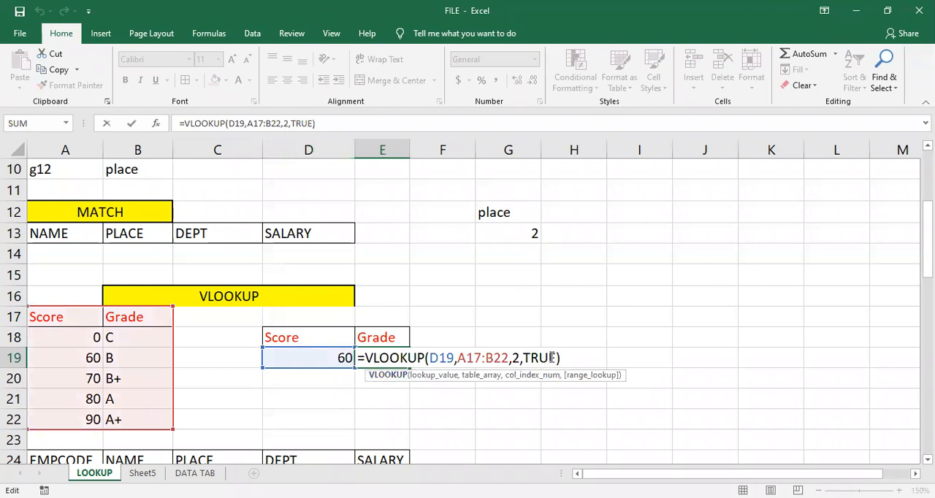
{"action": "left_click_drag", "start_coordinate": [554, 358], "coordinate": [531, 360]}
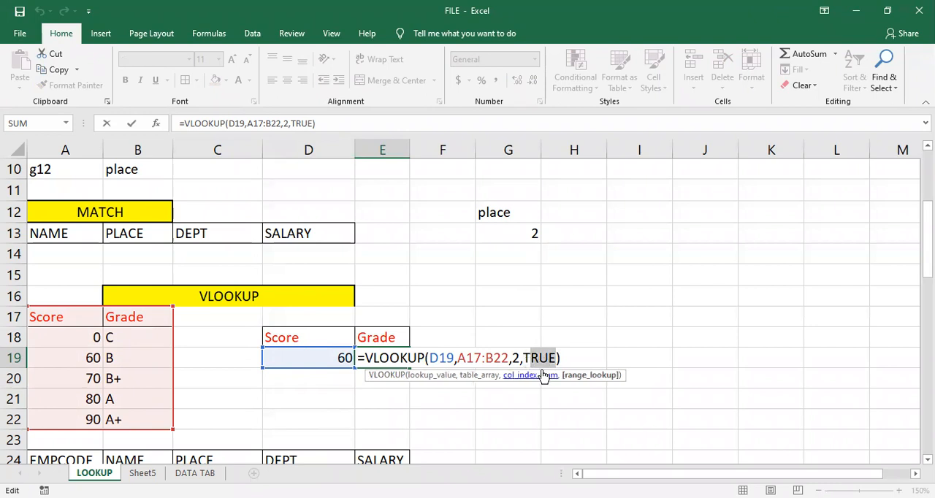
{"action": "type", "text": "fa"}
{"action": "key", "text": "BackSpace"}
{"action": "key", "text": "BackSpace"}
{"action": "key", "text": "BackSpace"}
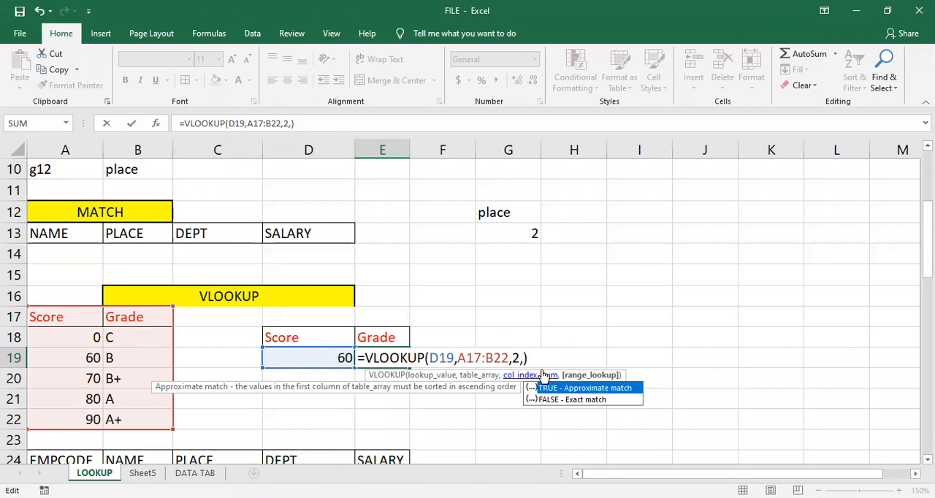
{"action": "key", "text": "Down"}
{"action": "key", "text": "Tab"}
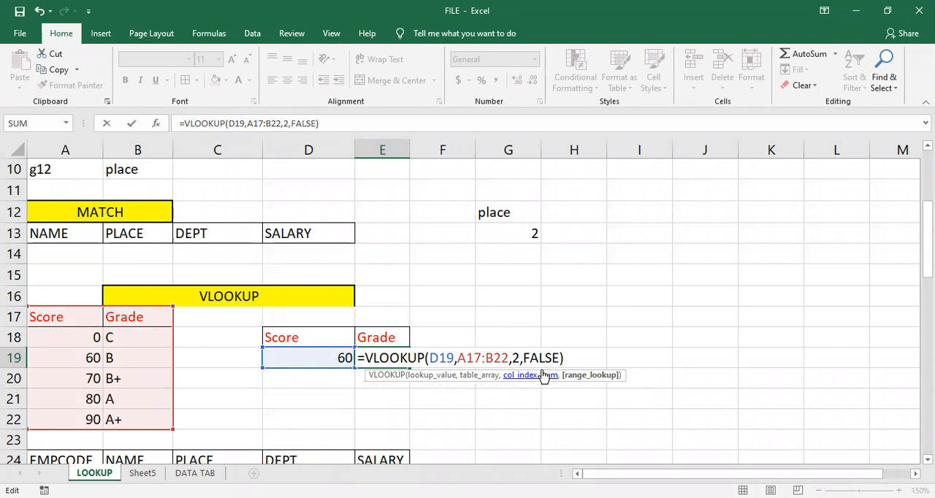
{"action": "key", "text": "Return"}
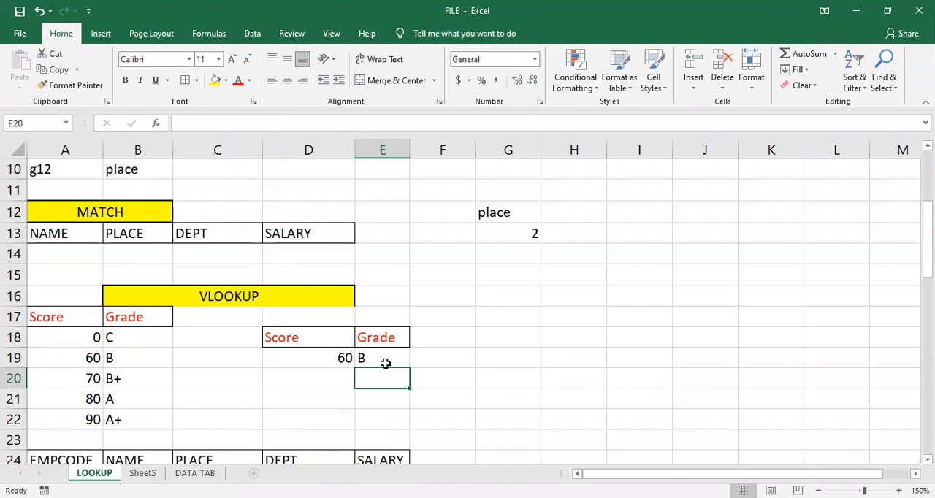
- Test the exact-match VLOOKUP formula by entering the score 61 in cell D19
{"action": "left_click", "coordinate": [316, 359]}
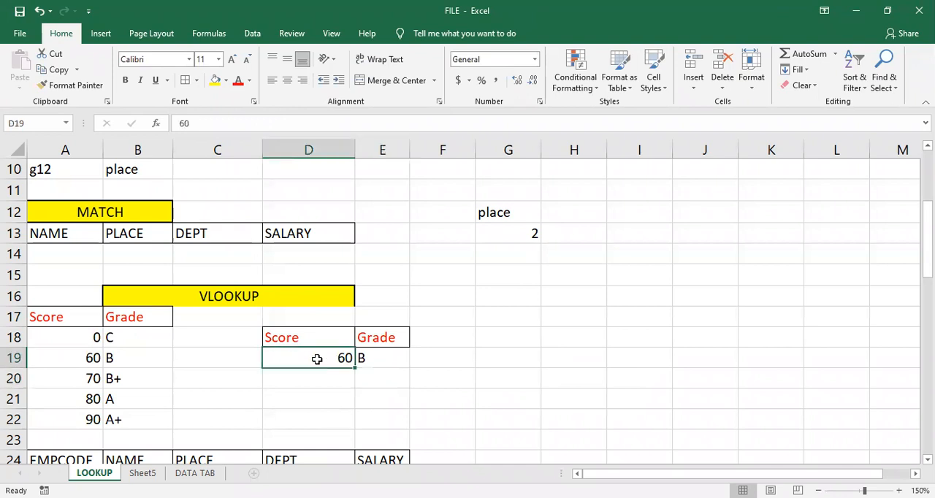
{"action": "type", "text": "61"}
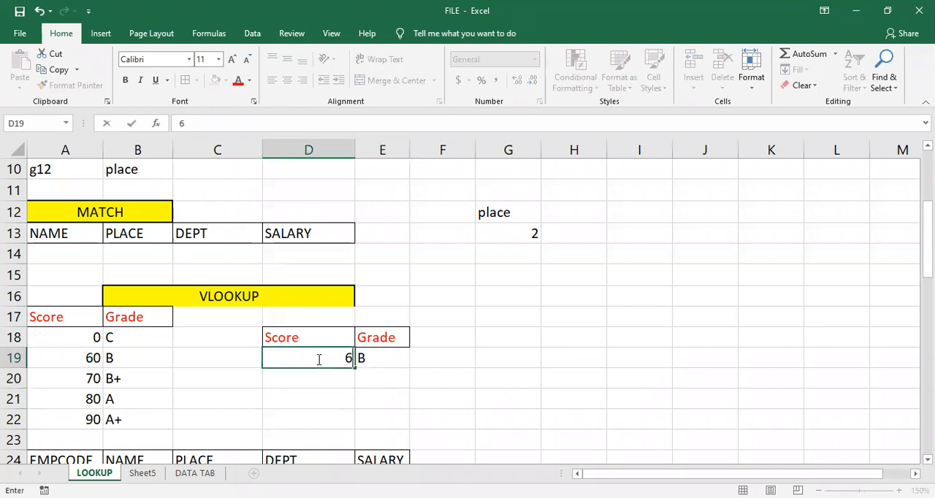
{"action": "key", "text": "Return"}
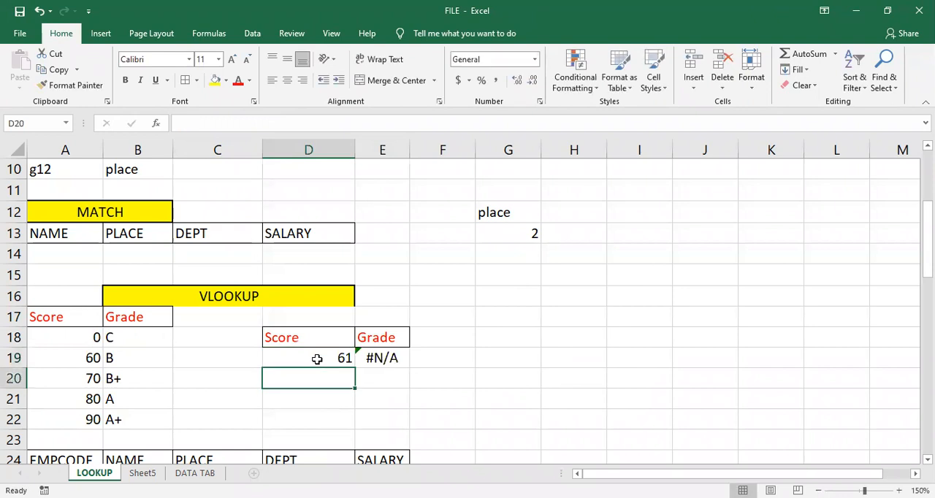
- Switch the range lookup argument of the VLOOKUP formula in E19 back to TRUE (Approximate match)
{"action": "left_click", "coordinate": [391, 359]}
{"action": "double_click", "coordinate": [394, 359]}
{"action": "left_click_drag", "start_coordinate": [560, 358], "coordinate": [523, 361]}
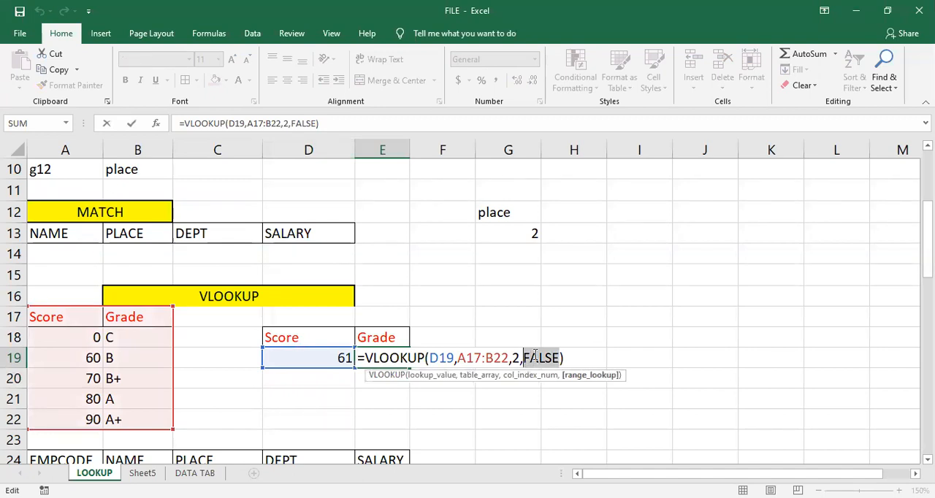
{"action": "type", "text": "tr"}
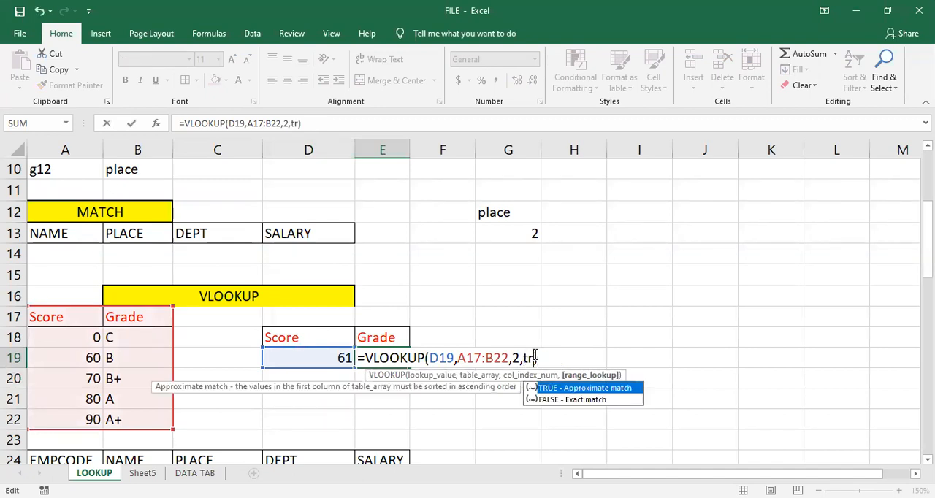
{"action": "key", "text": "Tab"}
{"action": "key", "text": "Return"}
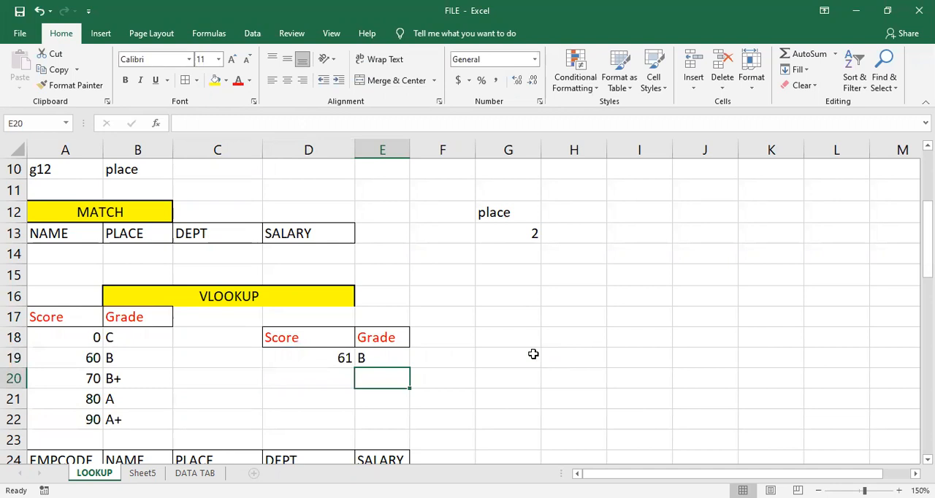
- Replace TRUE with FALSE (Exact match) as the last argument of the VLOOKUP formula in E19
{"action": "double_click", "coordinate": [403, 358]}
{"action": "left_click_drag", "start_coordinate": [559, 358], "coordinate": [523, 358]}
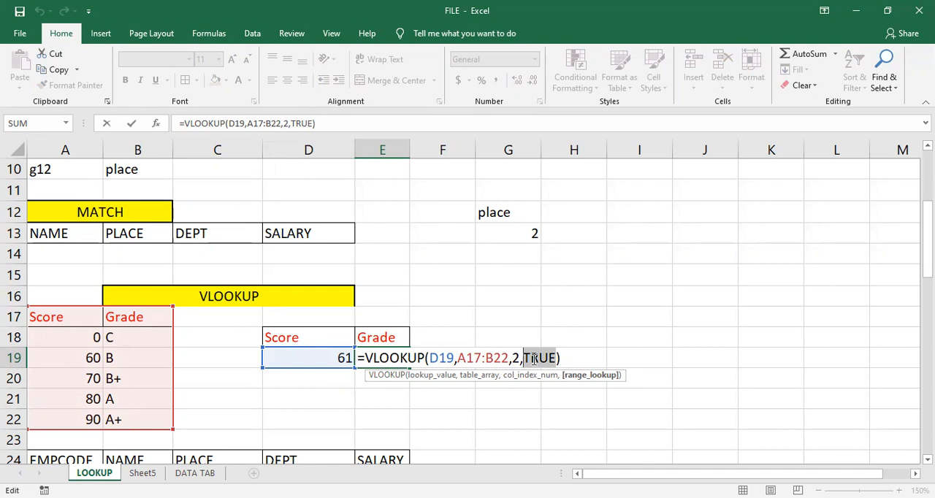
{"action": "type", "text": "f"}
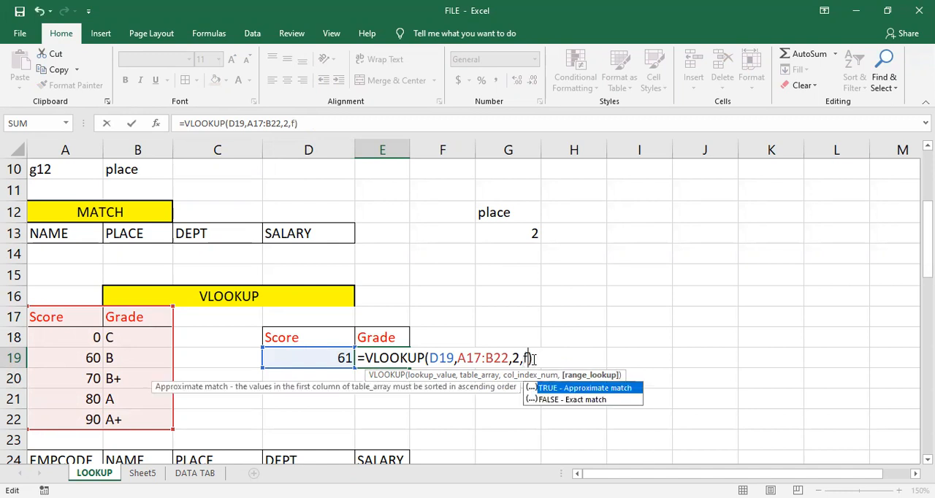
{"action": "key", "text": "Down"}
{"action": "key", "text": "Tab"}
{"action": "key", "text": "Return"}
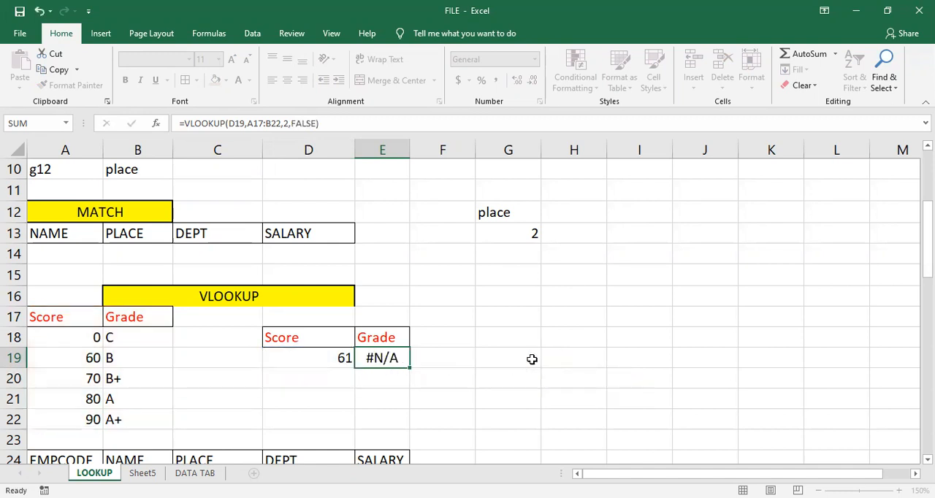
- Test the exact-match formula by entering the scores 70 and 75 one after the other in cell D19, checking the grade in E19
{"action": "left_click", "coordinate": [301, 358]}
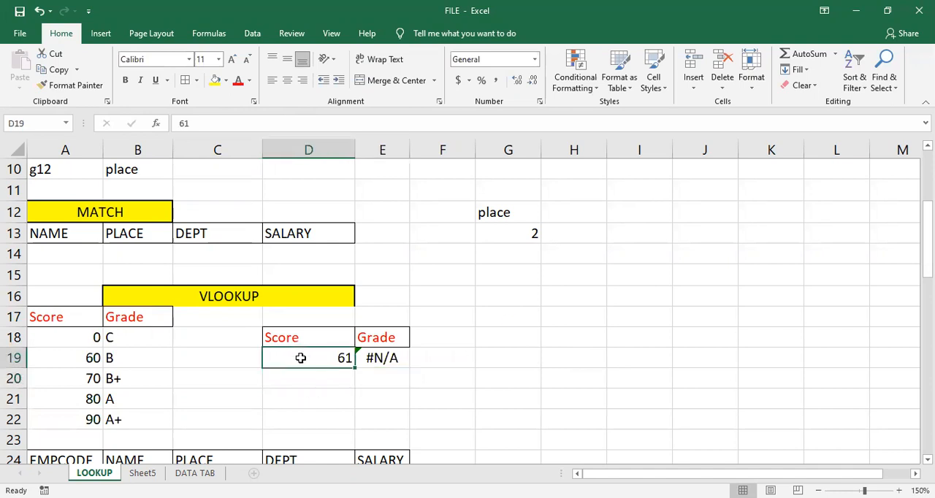
{"action": "type", "text": "70"}
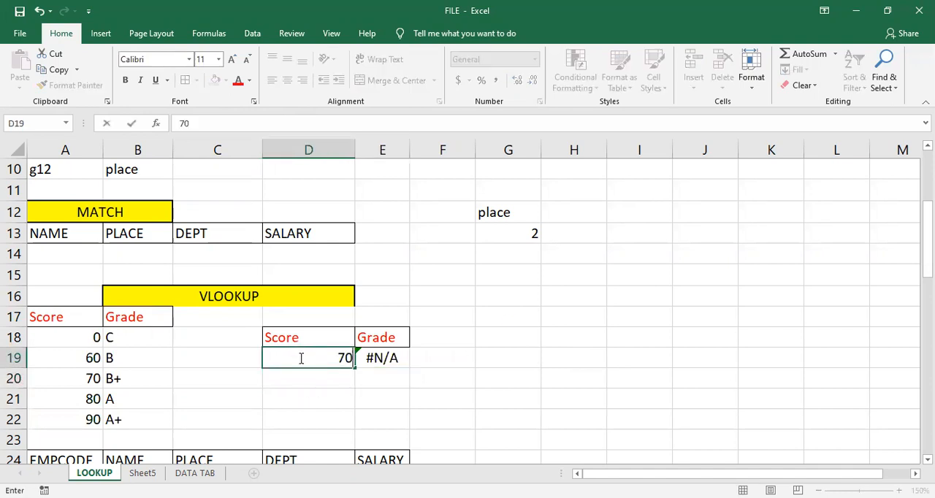
{"action": "key", "text": "Return"}
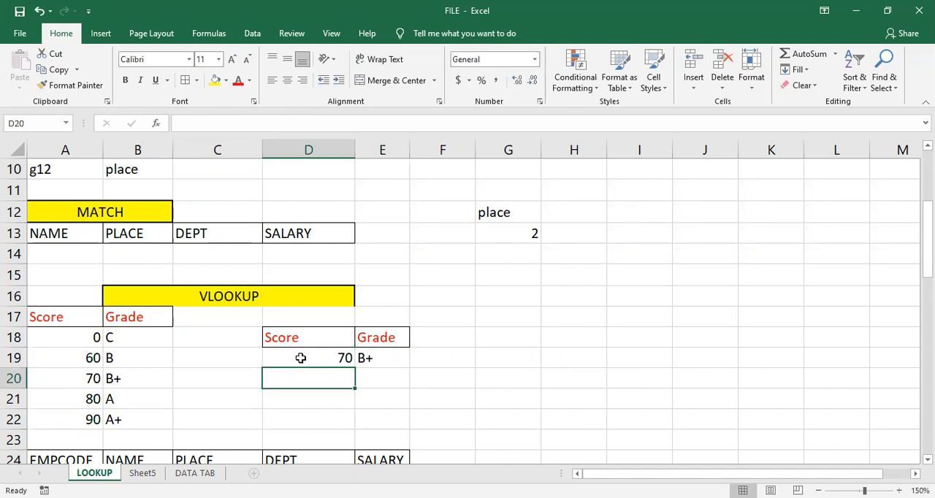
{"action": "left_click", "coordinate": [300, 358]}
{"action": "type", "text": "75"}
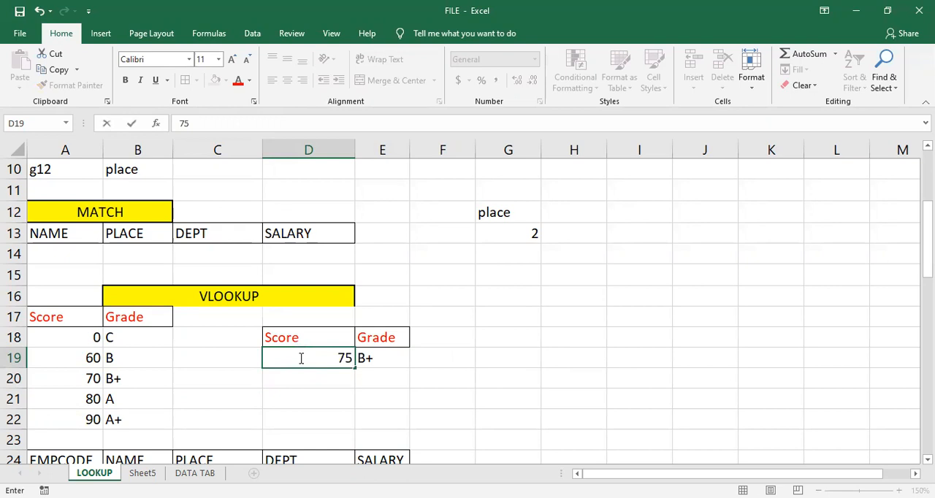
{"action": "key", "text": "Return"}
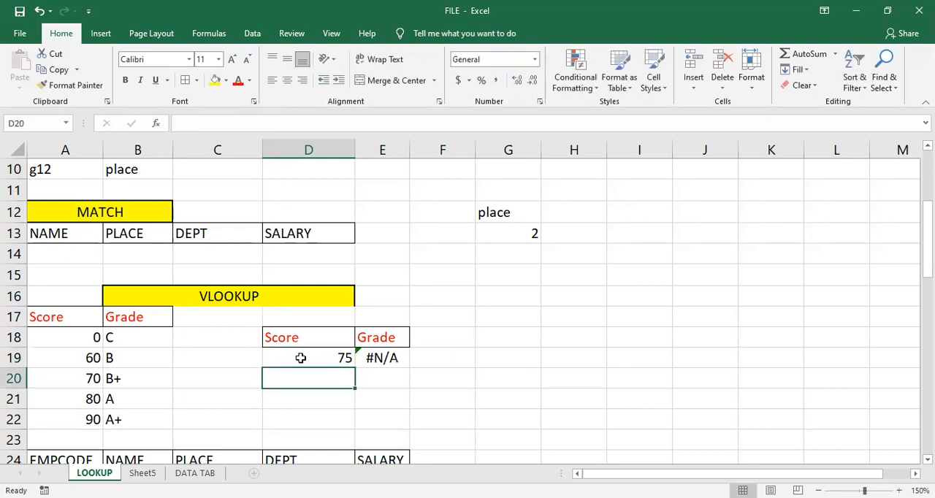
{"action": "key", "text": "Right"}
{"action": "key", "text": "Up"}
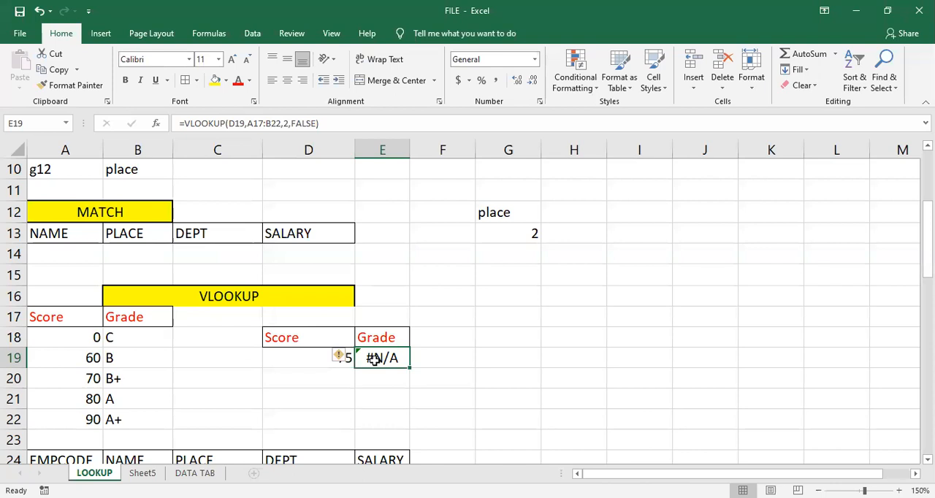
- Set the score in cell D19 back to 70
{"action": "left_click", "coordinate": [299, 358]}
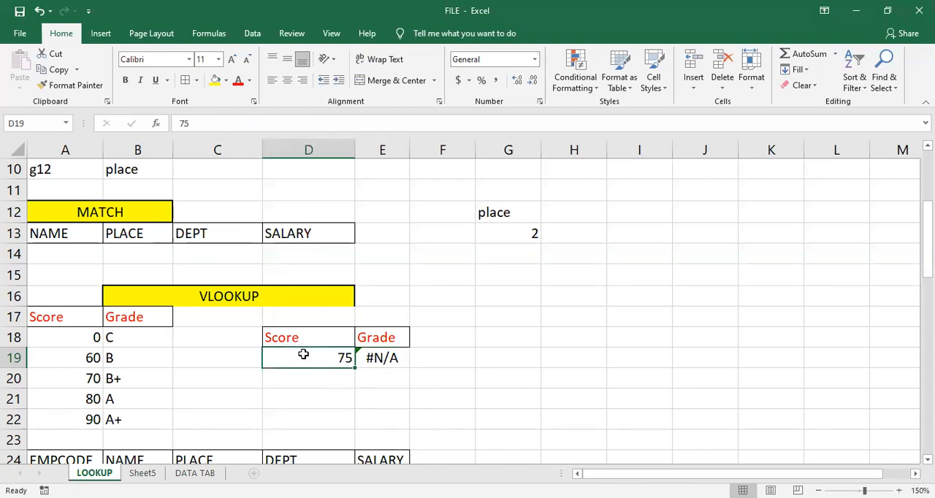
{"action": "type", "text": "70"}
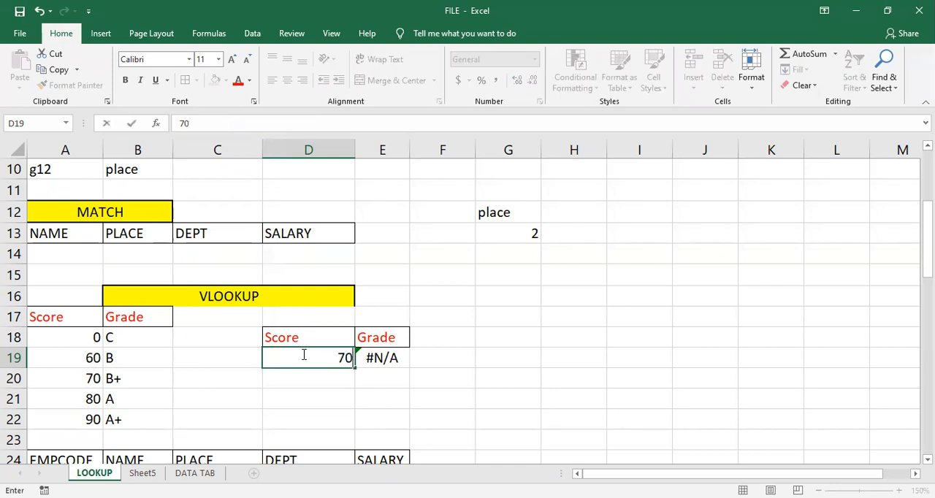
{"action": "key", "text": "Return"}
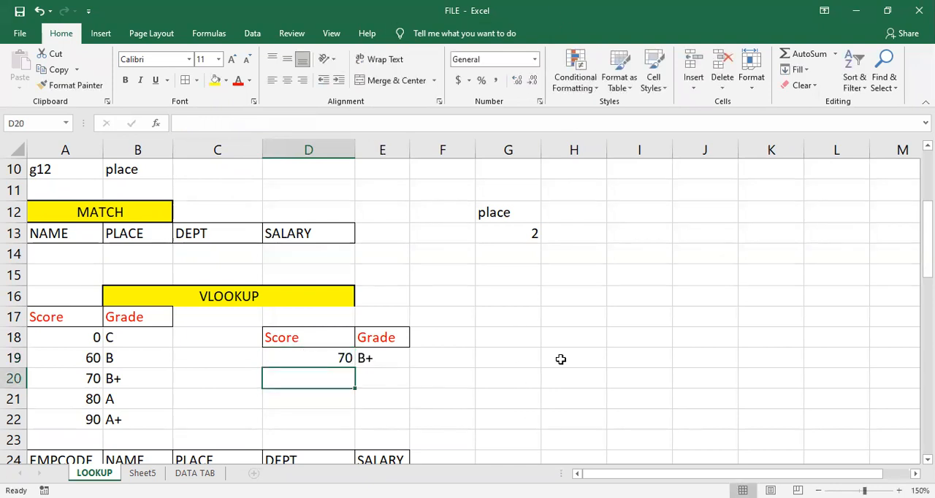
{"action": "left_click", "coordinate": [535, 358]}
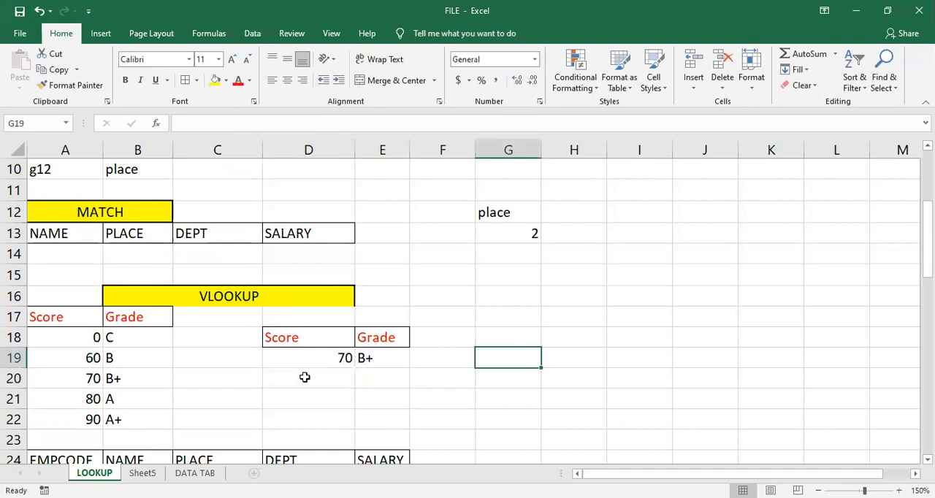
- Examine the employee table in A24:E34 below the VLOOKUP grade example, including its code, name, place, department and salary columns
{"action": "scroll", "coordinate": [324, 330], "scroll_direction": "down", "scroll_amount": 1}
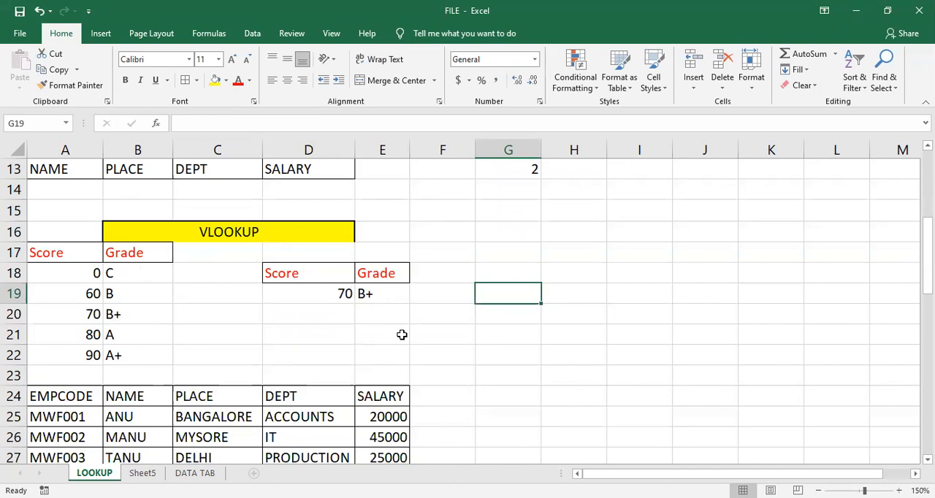
{"action": "left_click", "coordinate": [234, 328]}
{"action": "scroll", "coordinate": [238, 288], "scroll_direction": "down", "scroll_amount": 2}
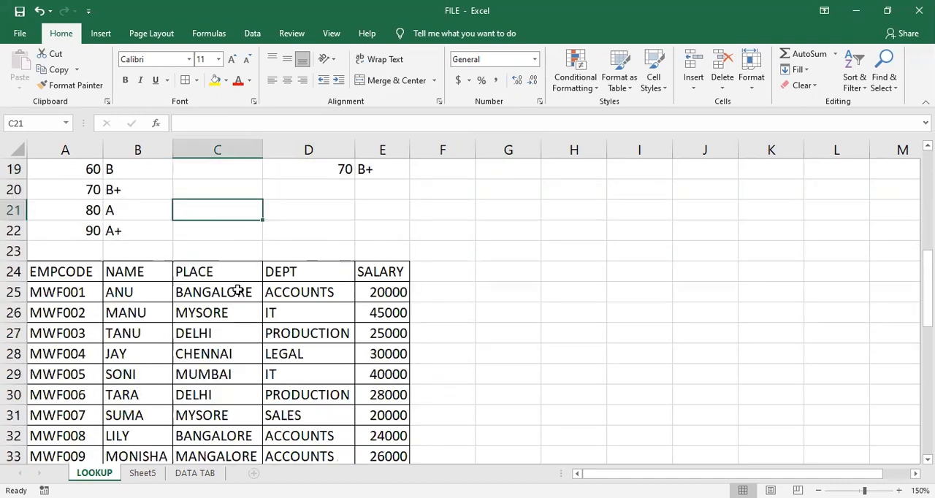
{"action": "scroll", "coordinate": [238, 290], "scroll_direction": "down", "scroll_amount": 1}
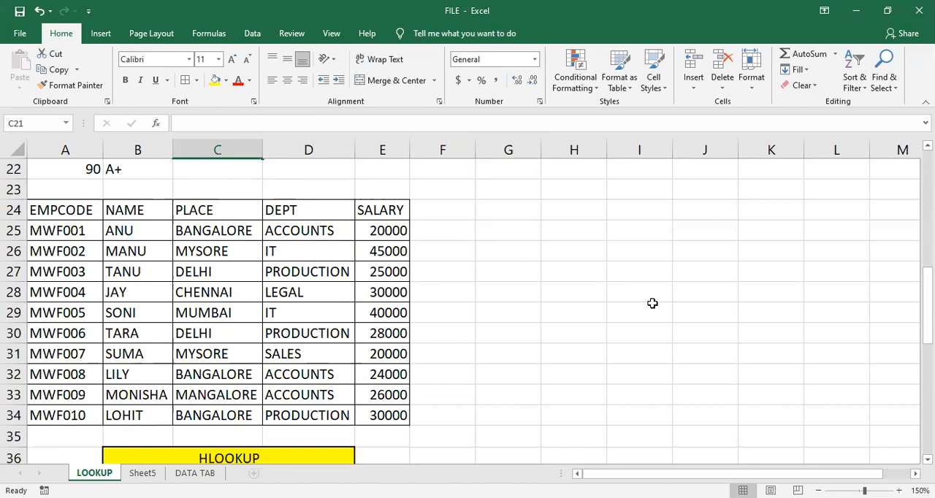
{"action": "scroll", "coordinate": [239, 372], "scroll_direction": "up", "scroll_amount": 2}
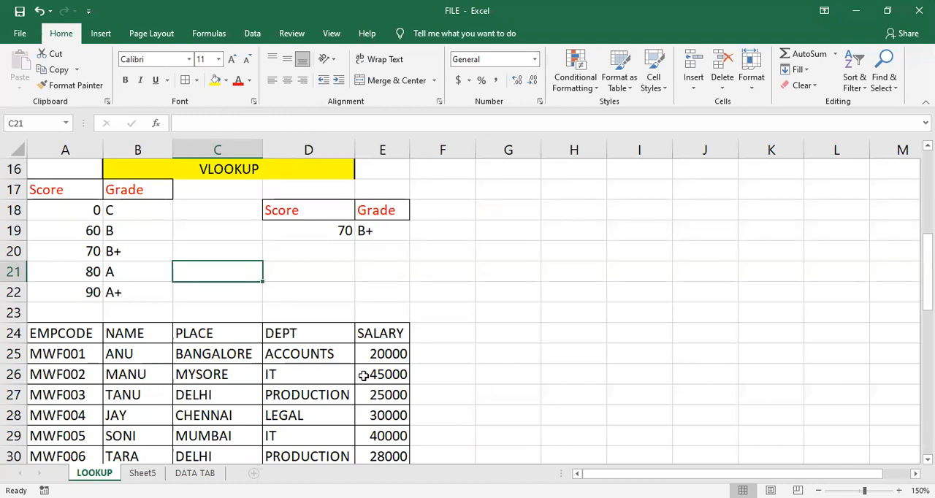
{"action": "scroll", "coordinate": [321, 395], "scroll_direction": "down", "scroll_amount": 1}
{"action": "scroll", "coordinate": [384, 377], "scroll_direction": "down", "scroll_amount": 1}
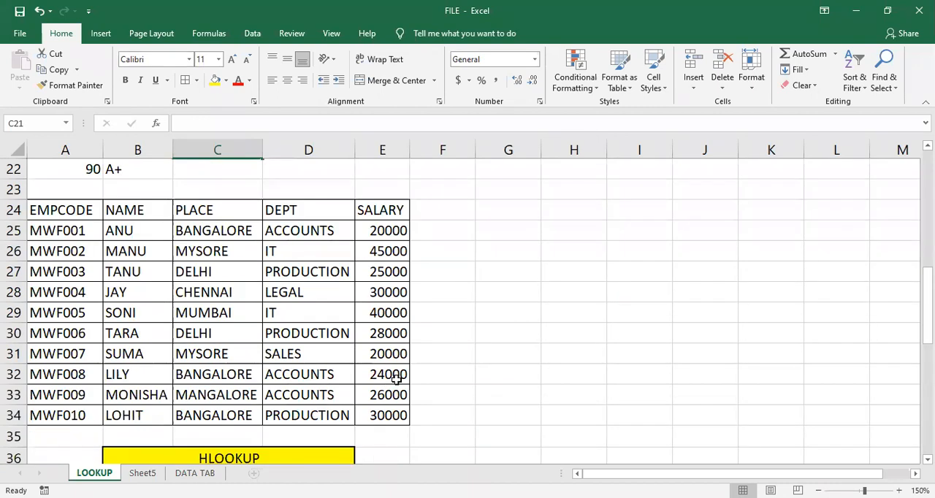
{"action": "left_click", "coordinate": [241, 293]}
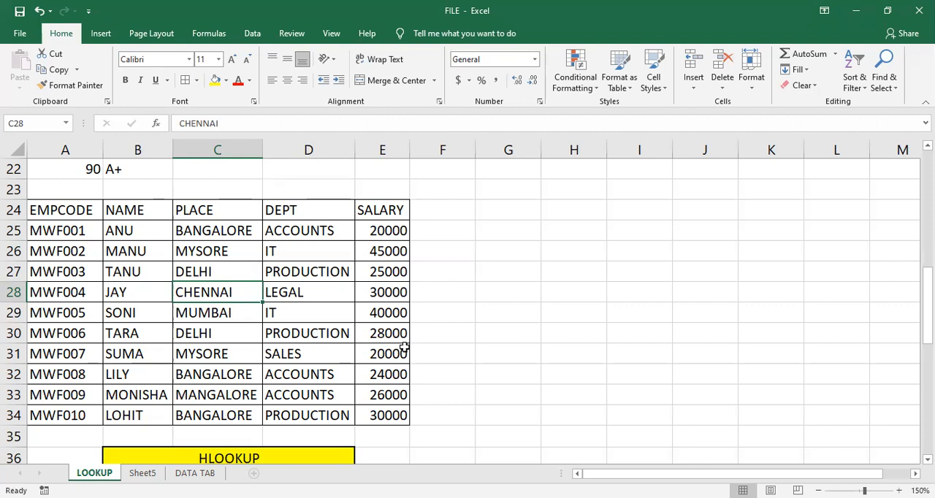
{"action": "left_click", "coordinate": [479, 288]}
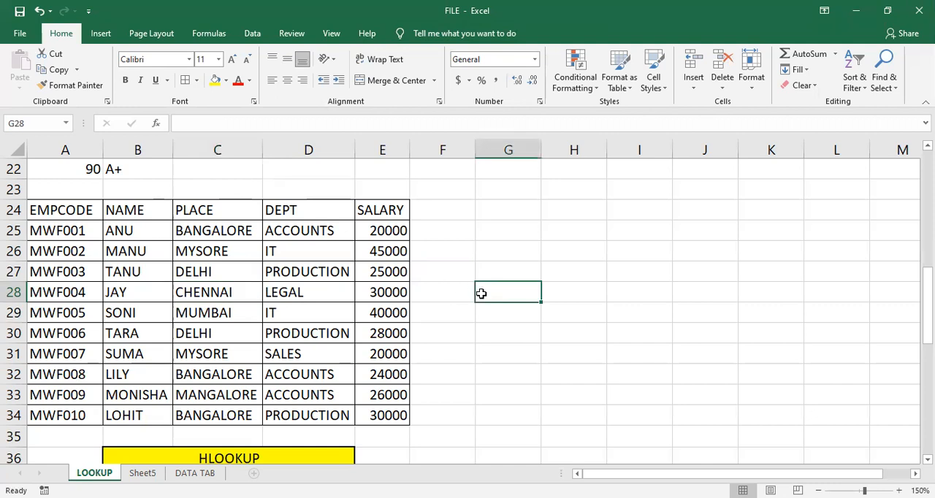
{"action": "type", "text": "E"}
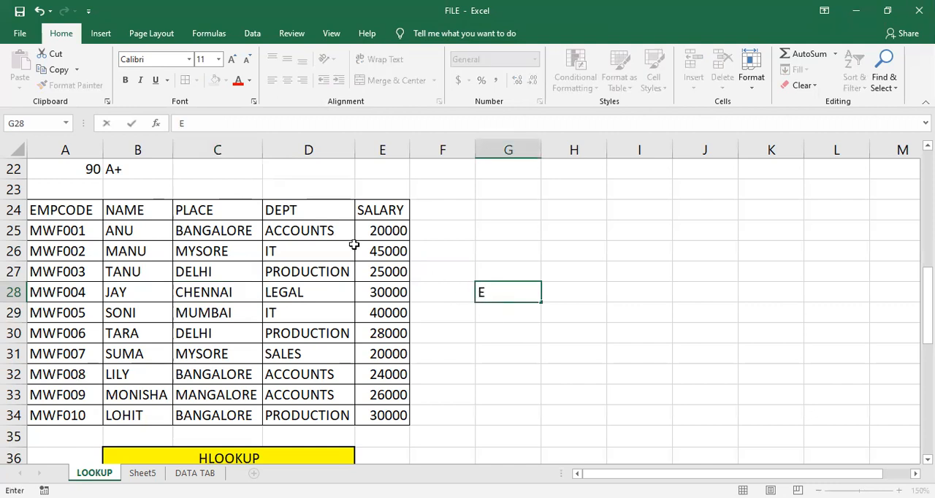
{"action": "key", "text": "Escape"}
- Copy the EMPCODE and NAME headers from A24:B24 to G28:H28 and fit column G to its contents
{"action": "left_click", "coordinate": [85, 207]}
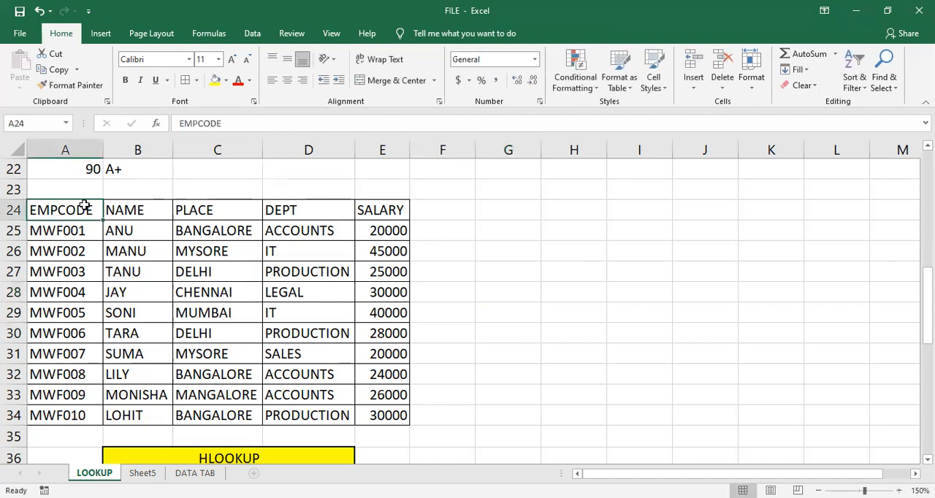
{"action": "key", "text": "ctrl+c"}
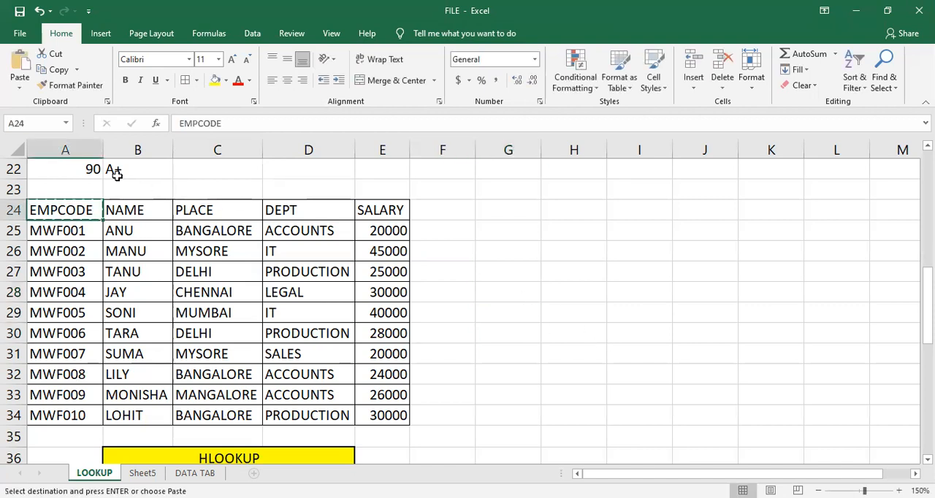
{"action": "left_click_drag", "start_coordinate": [76, 211], "coordinate": [119, 212]}
{"action": "key", "text": "ctrl+c"}
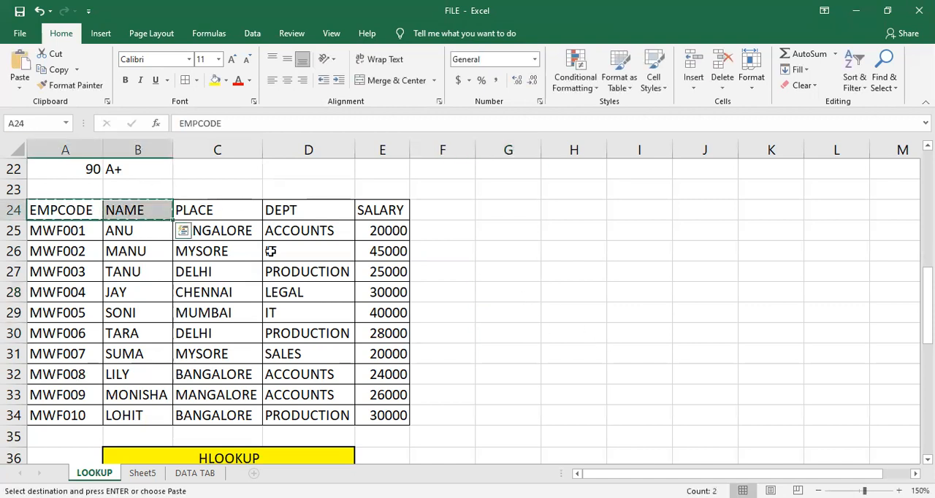
{"action": "left_click", "coordinate": [485, 291]}
{"action": "key", "text": "ctrl+v"}
{"action": "left_click", "coordinate": [538, 329]}
{"action": "double_click", "coordinate": [540, 150]}
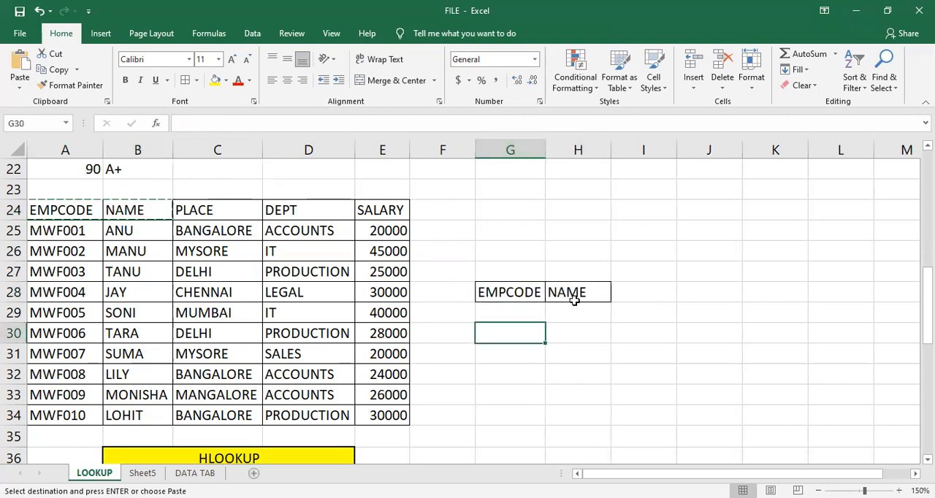
{"action": "key", "text": "Right"}
{"action": "left_click", "coordinate": [572, 290]}
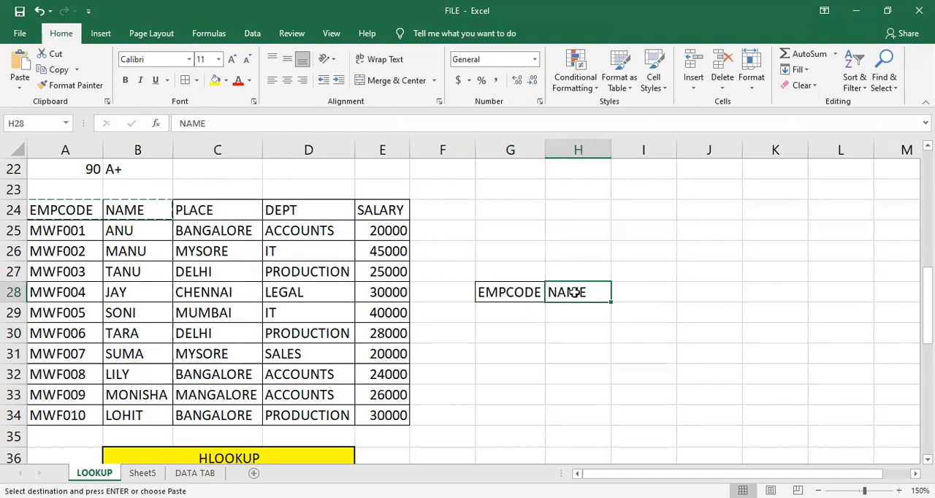
- Start a VLOOKUP formula in H29 with G29 as the lookup value and A25:E34 as the table array
{"action": "left_click", "coordinate": [572, 314]}
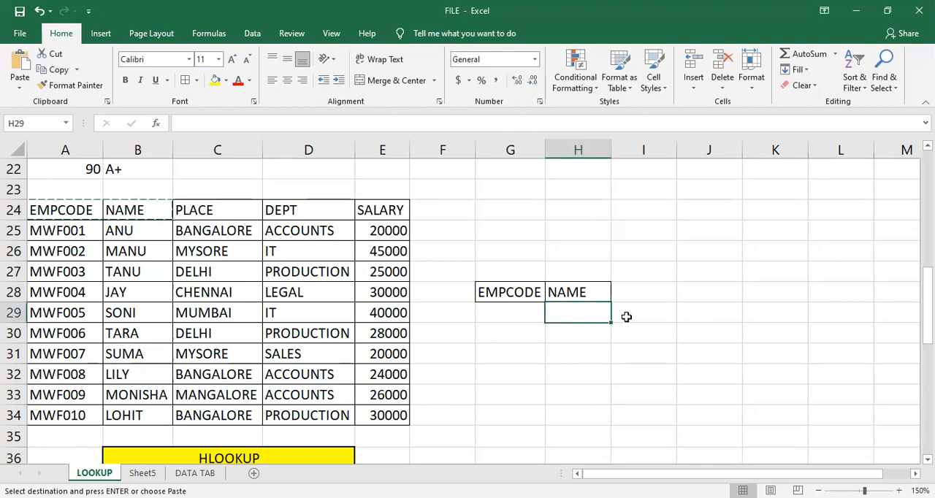
{"action": "type", "text": "=vloo"}
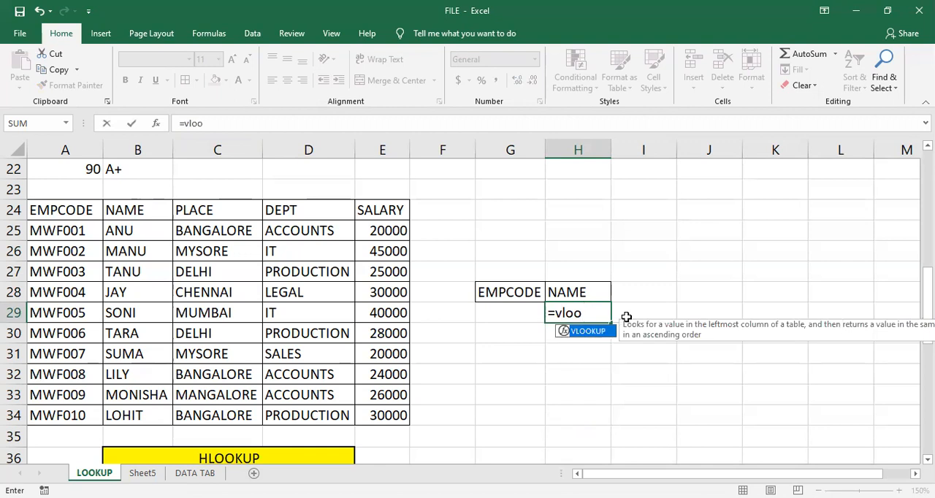
{"action": "key", "text": "Tab"}
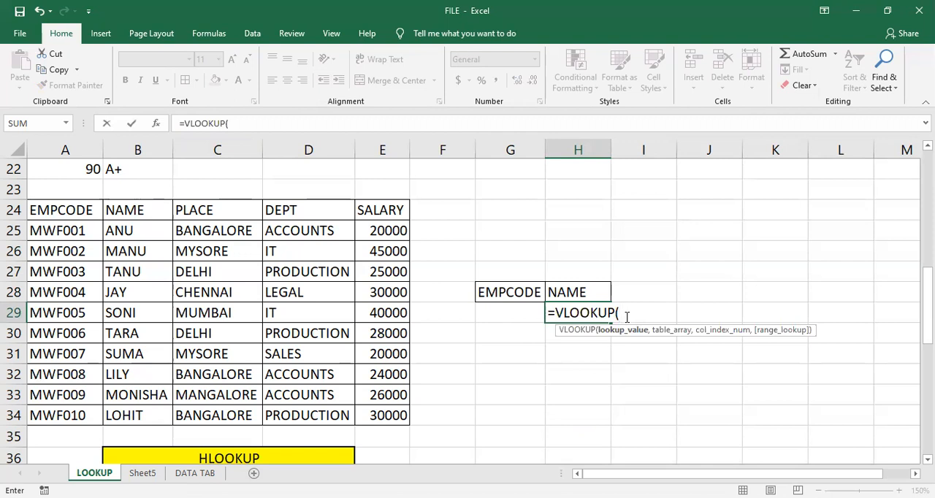
{"action": "left_click", "coordinate": [513, 315]}
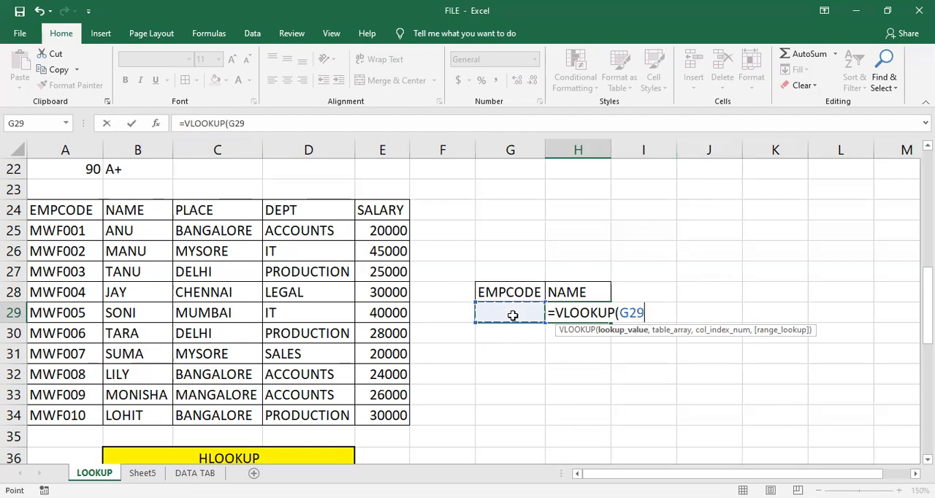
{"action": "type", "text": ","}
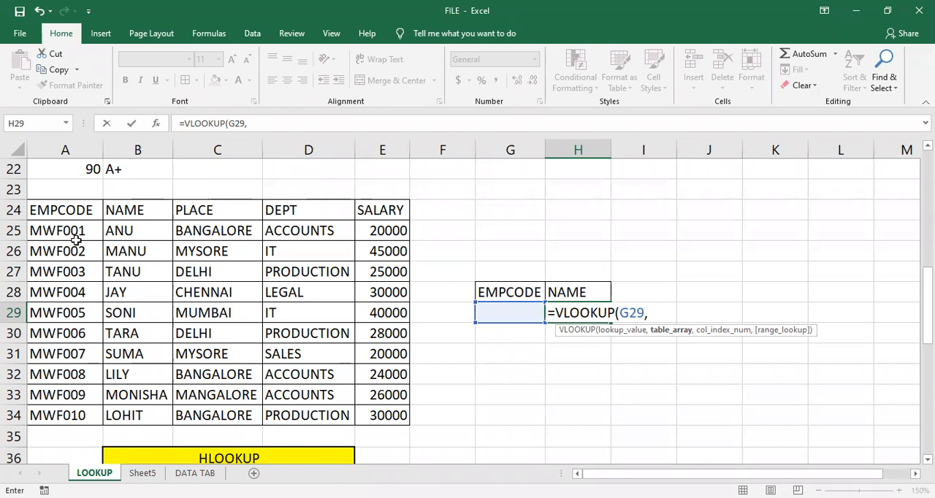
{"action": "left_click", "coordinate": [93, 225]}
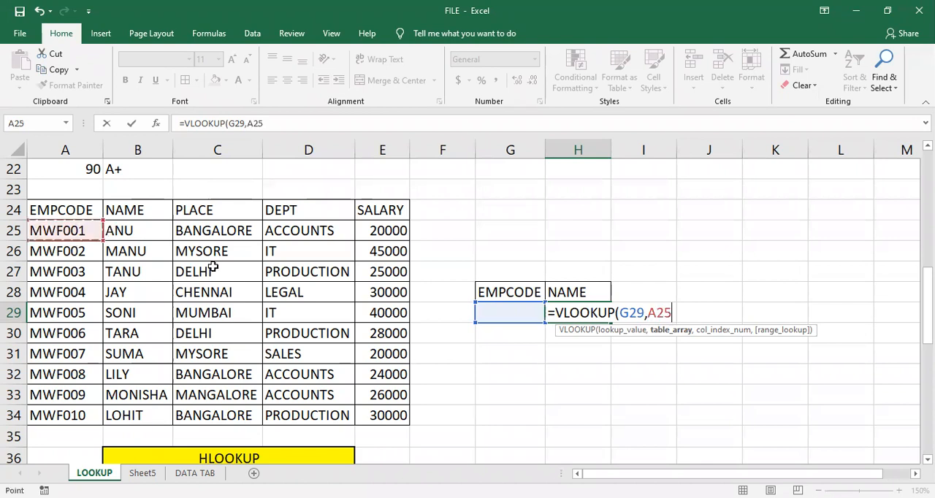
{"action": "left_click", "coordinate": [389, 423], "text": "shift"}
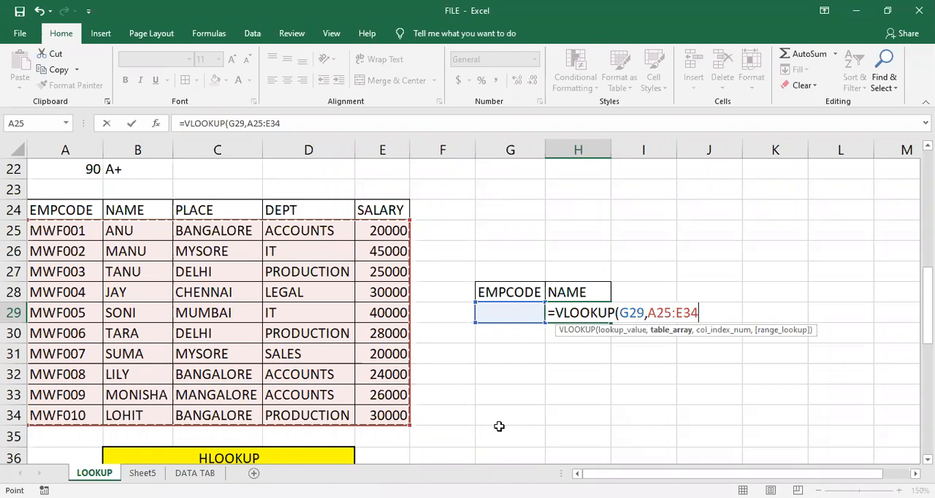
- Complete the VLOOKUP formula in H29 with column index 2 and FALSE for an exact match
{"action": "type", "text": ","}
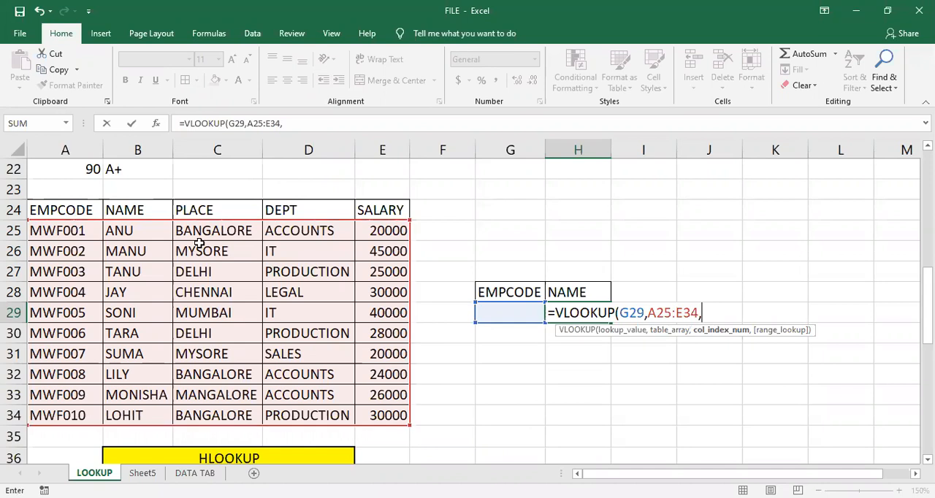
{"action": "type", "text": "2,"}
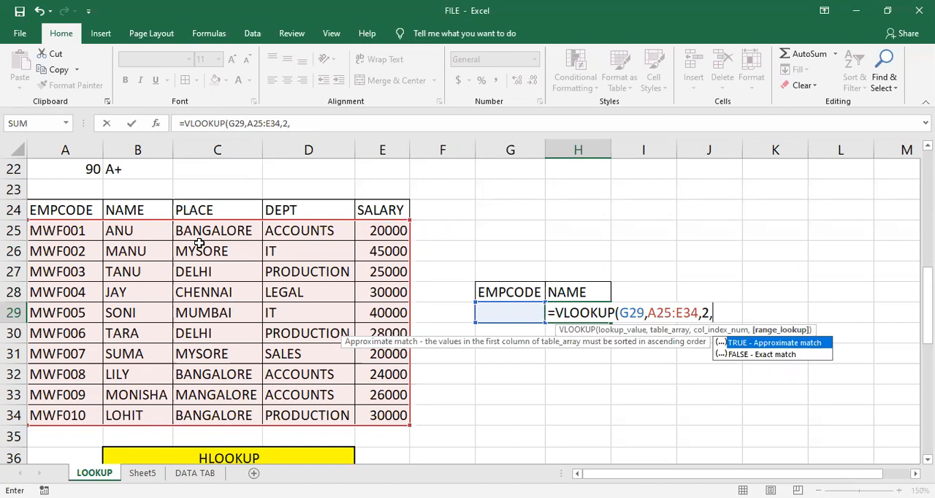
{"action": "key", "text": "Down"}
{"action": "key", "text": "Tab"}
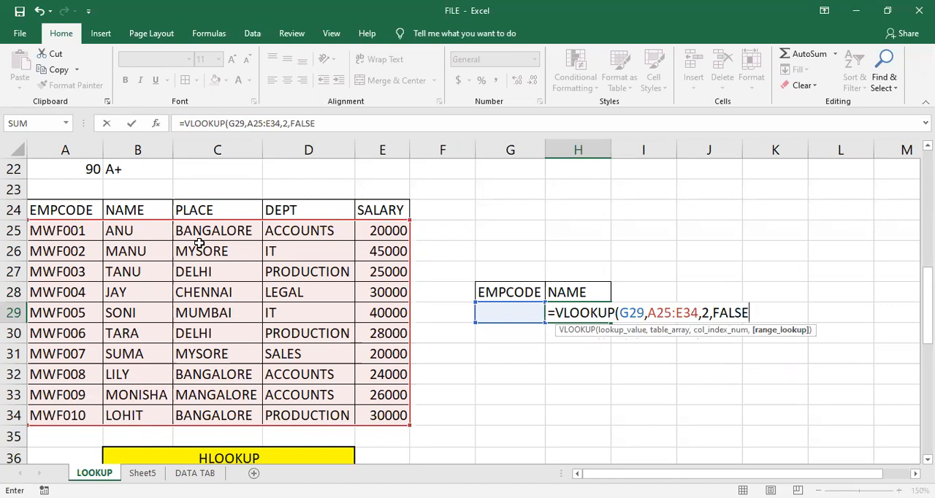
{"action": "type", "text": ")"}
{"action": "key", "text": "Return"}
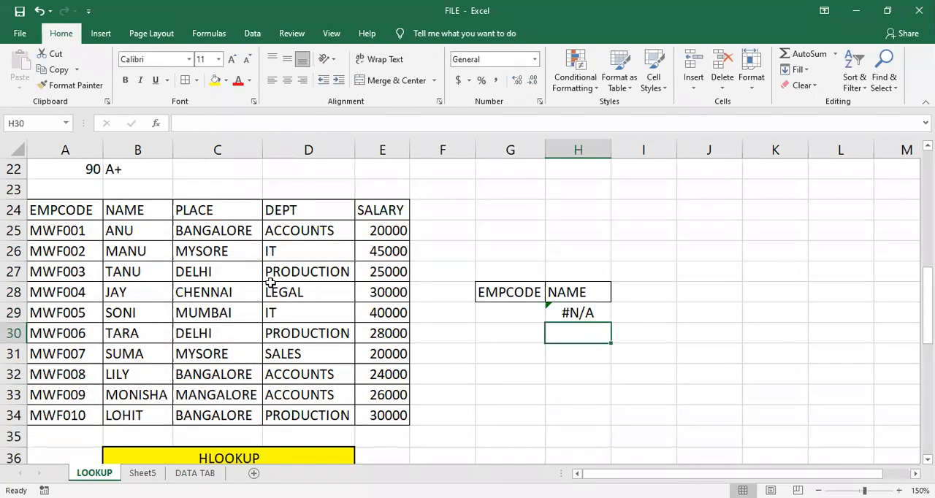
- Enter the employee code mwf007 in cell G29 to look up the matching name
{"action": "left_click", "coordinate": [524, 310]}
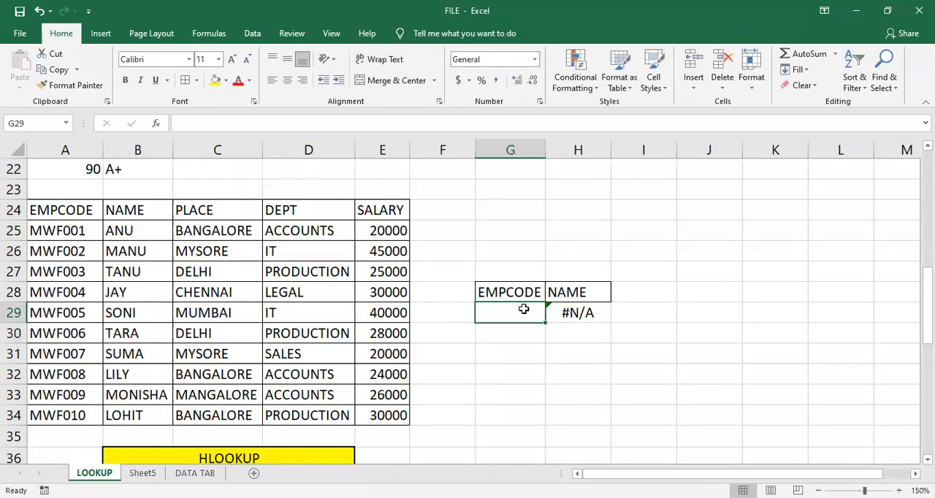
{"action": "type", "text": "mwf00"}
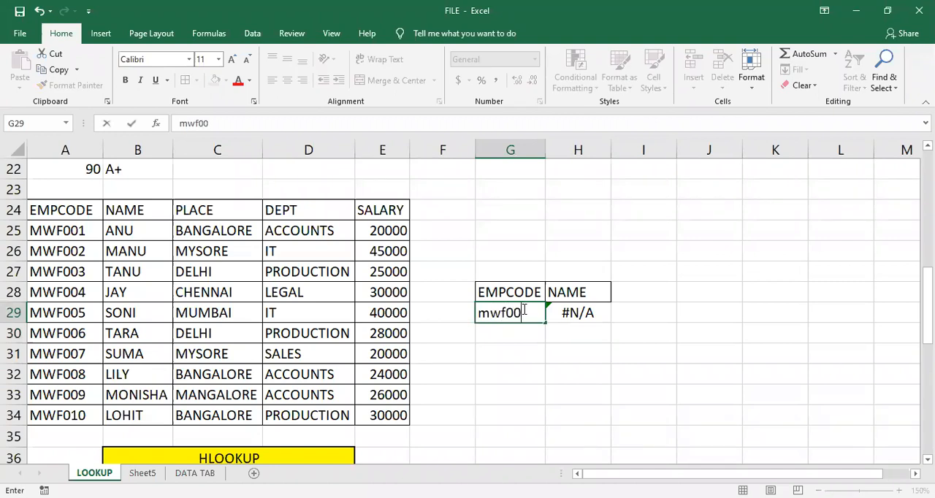
{"action": "type", "text": "7"}
{"action": "key", "text": "Return"}
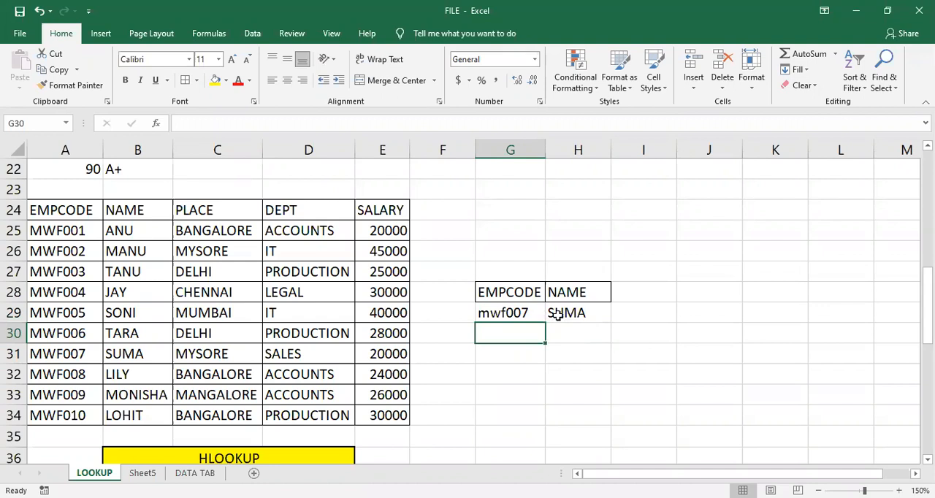
- Examine the lookup value, table array and match type arguments of the VLOOKUP formula in H29
{"action": "left_click", "coordinate": [567, 313]}
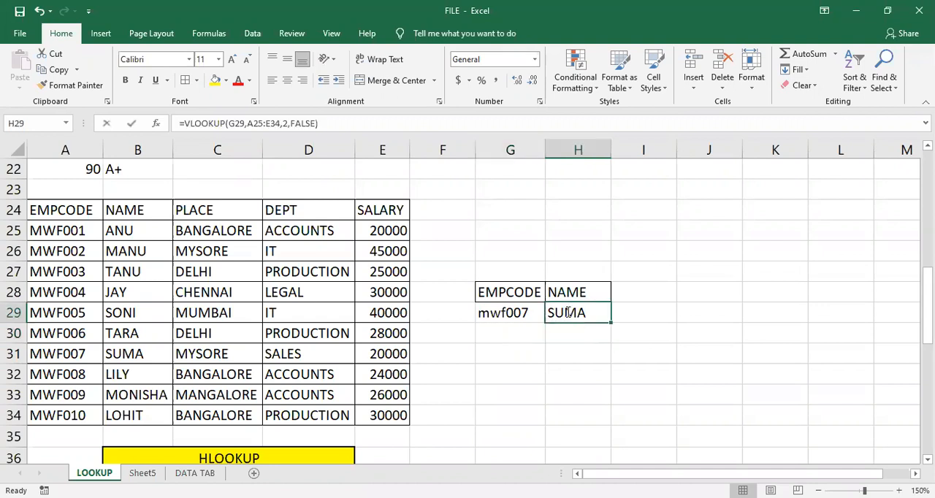
{"action": "key", "text": "F2"}
{"action": "left_click", "coordinate": [637, 314]}
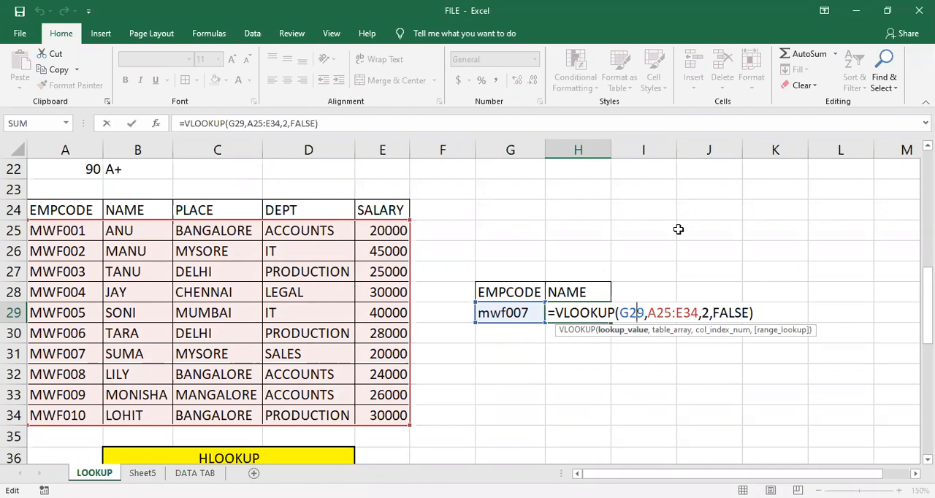
{"action": "left_click", "coordinate": [663, 315]}
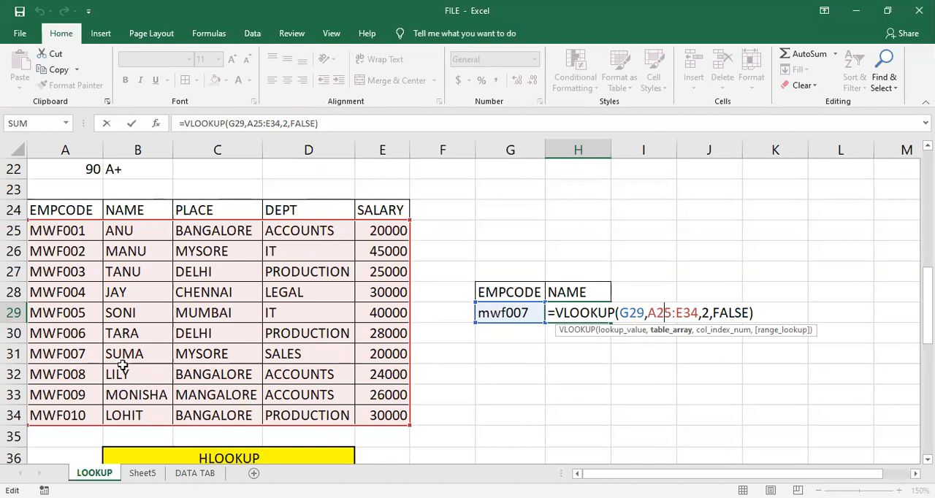
{"action": "left_click", "coordinate": [722, 307]}
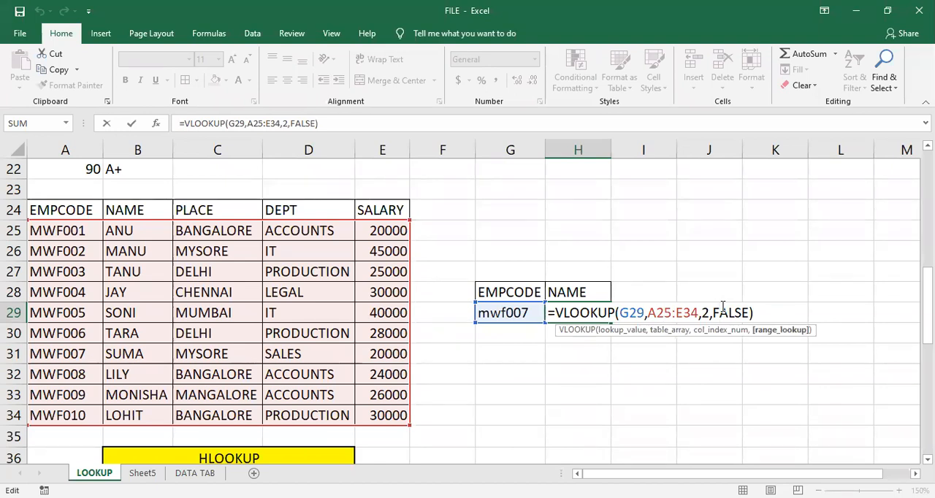
{"action": "key", "text": "Return"}
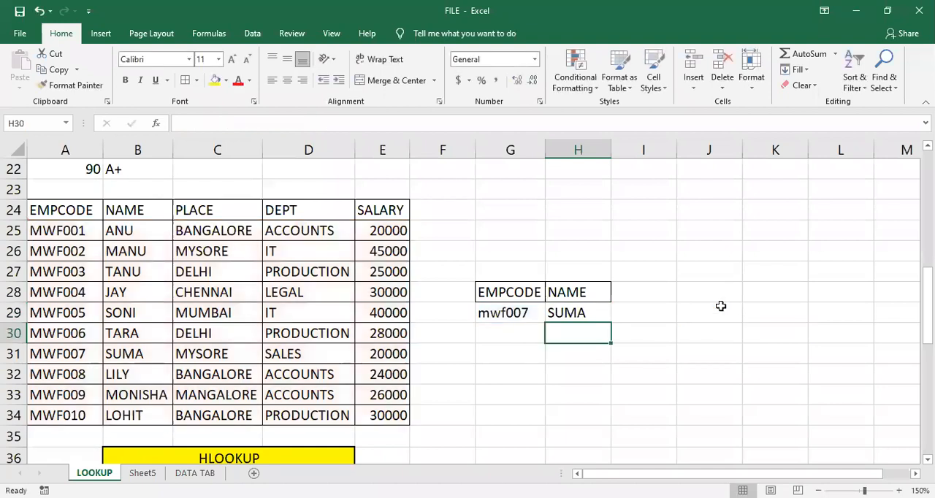
- Replace the employee code in cell G29 with mwf004
{"action": "left_click", "coordinate": [524, 312]}
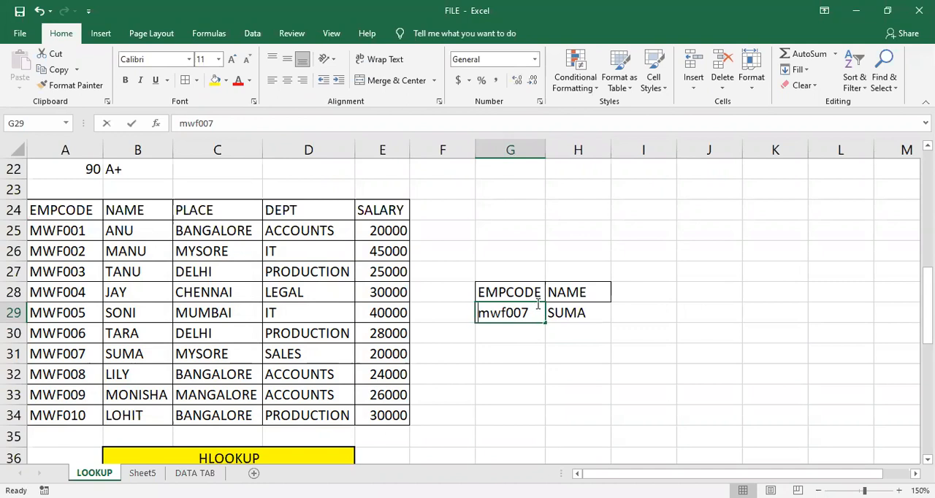
{"action": "type", "text": "mwf"}
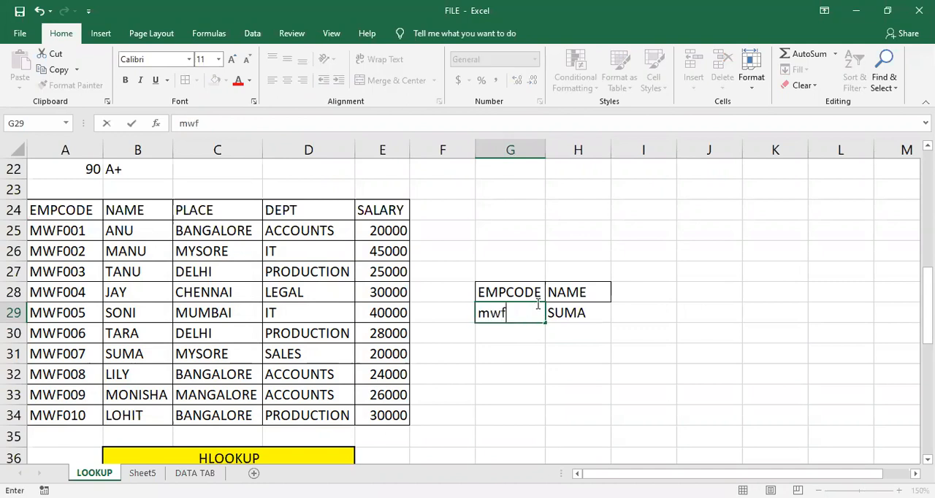
{"action": "type", "text": "004"}
{"action": "key", "text": "Return"}
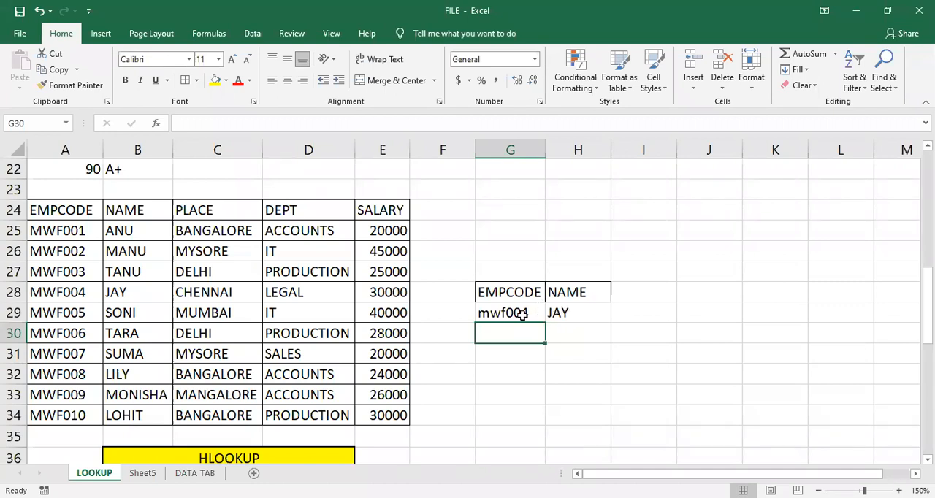
- Review the name lookup formula in H29 and change the header in H28 to salary
{"action": "left_click", "coordinate": [574, 311]}
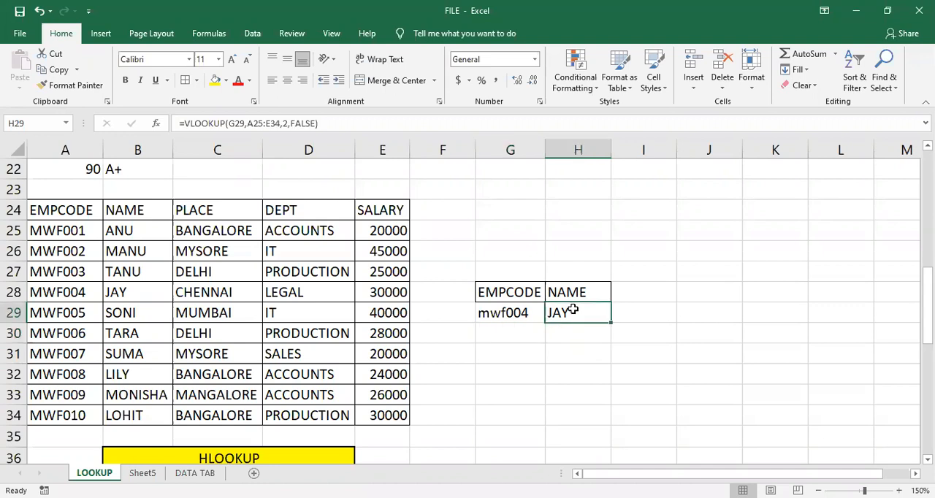
{"action": "key", "text": "F2"}
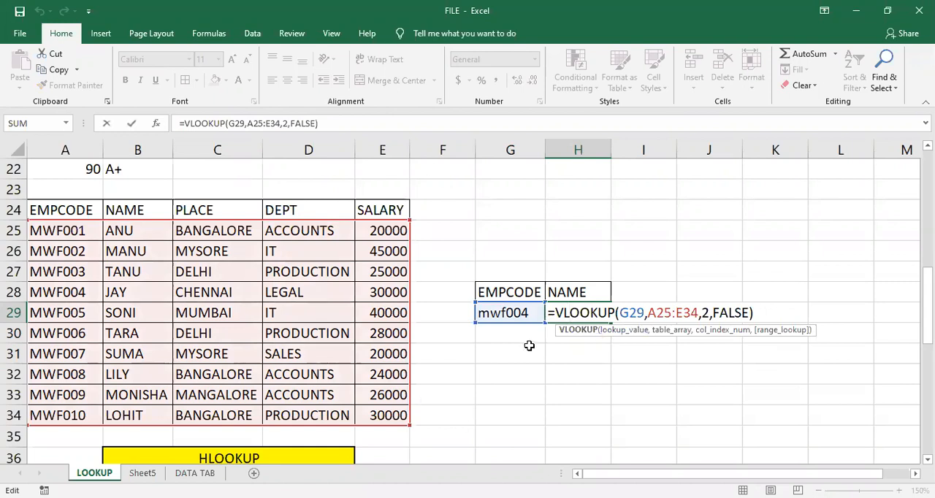
{"action": "left_click", "coordinate": [580, 291]}
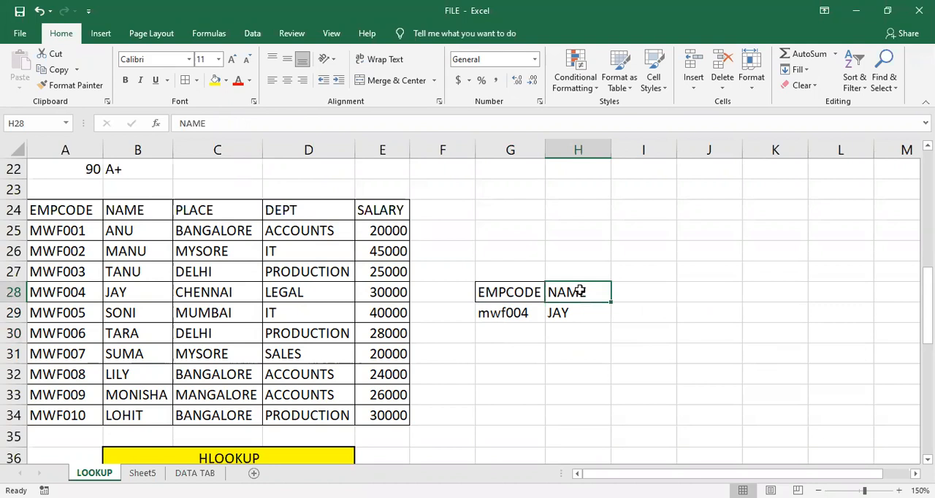
{"action": "type", "text": "s"}
{"action": "type", "text": "alary"}
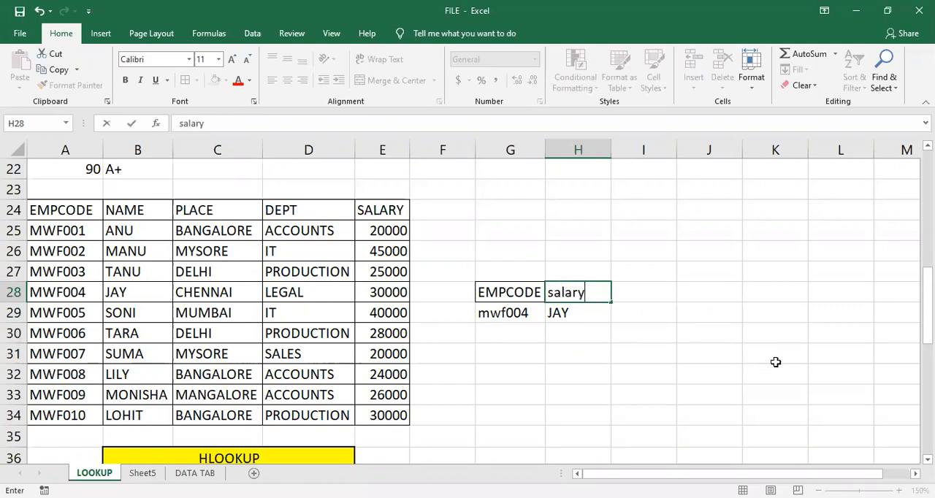
{"action": "key", "text": "Return"}
{"action": "double_click", "coordinate": [579, 312]}
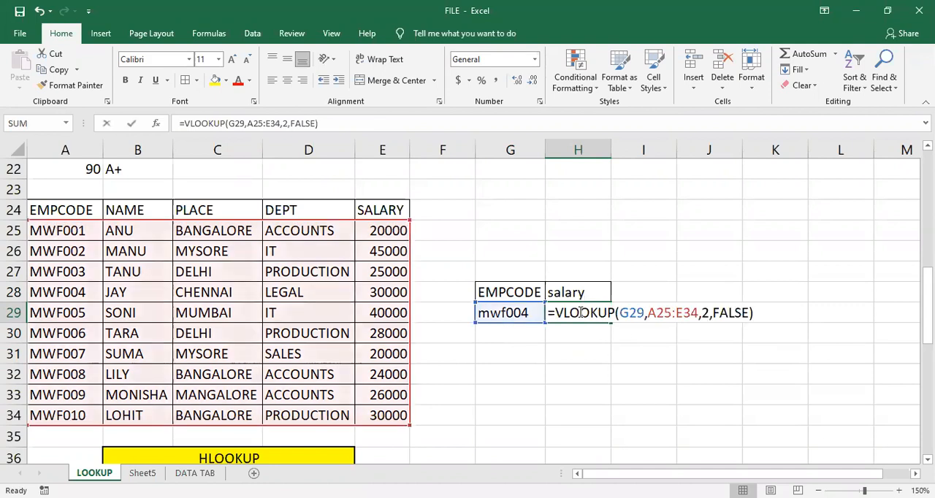
{"action": "key", "text": "Return"}
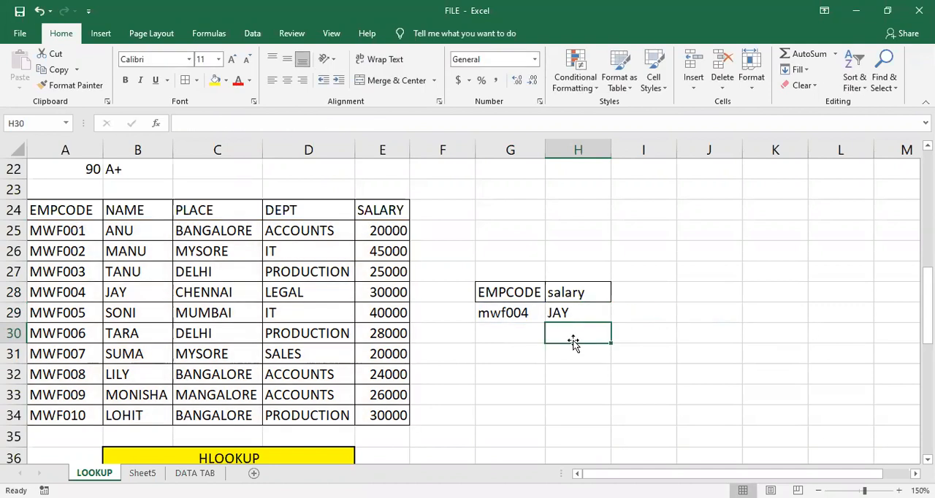
{"action": "left_click", "coordinate": [577, 312]}
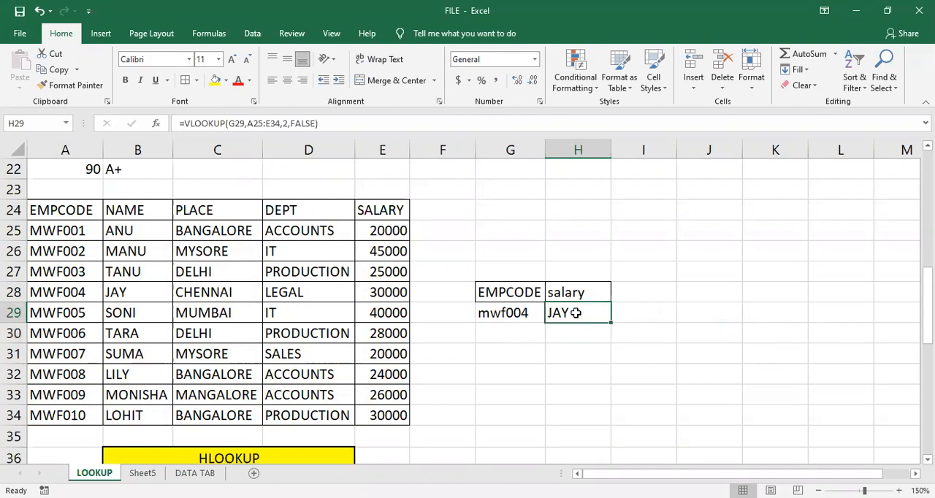
{"action": "key", "text": "BackSpace"}
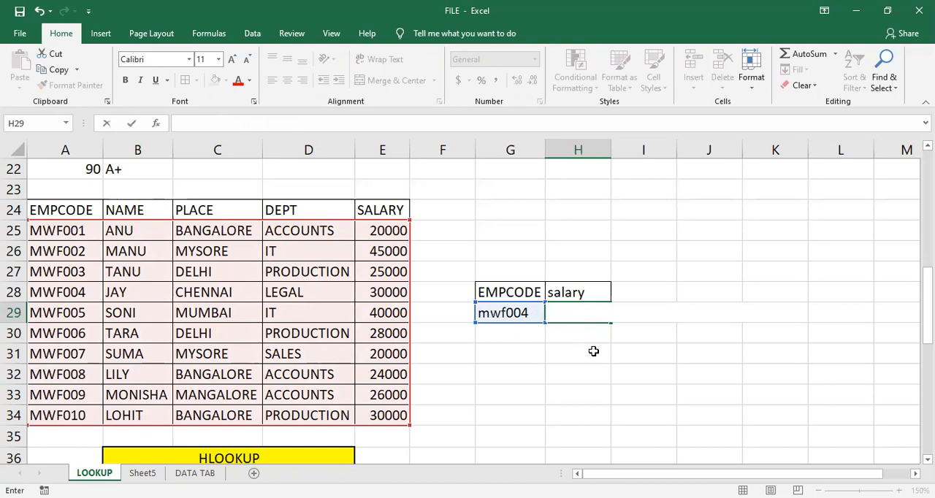
{"action": "key", "text": "Return"}
{"action": "key", "text": "Up"}
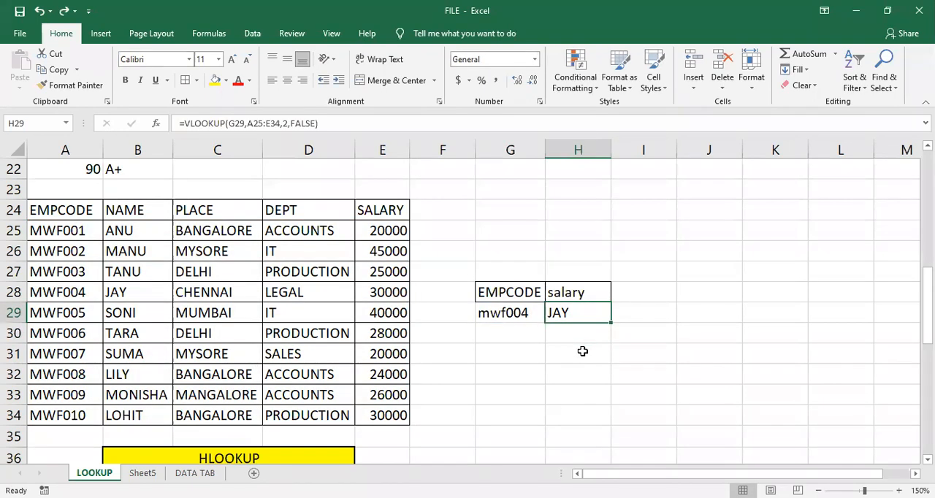
- Set the column index of the VLOOKUP formula in H29 to 5 to return the salary
{"action": "double_click", "coordinate": [555, 313]}
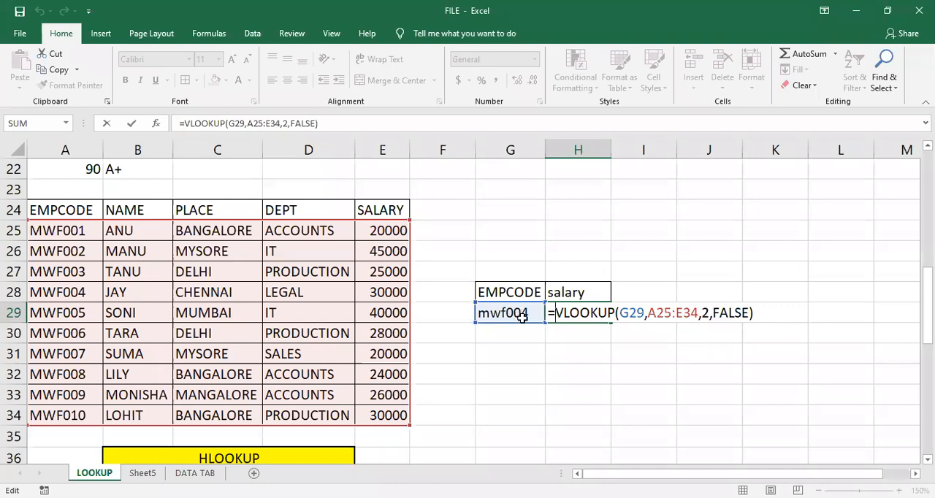
{"action": "left_click", "coordinate": [708, 312]}
{"action": "key", "text": "BackSpace"}
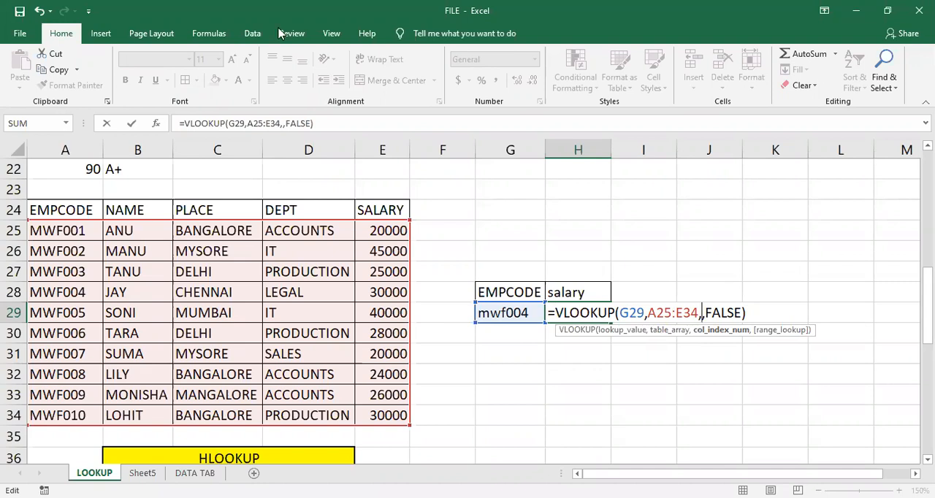
{"action": "left_click", "coordinate": [753, 115]}
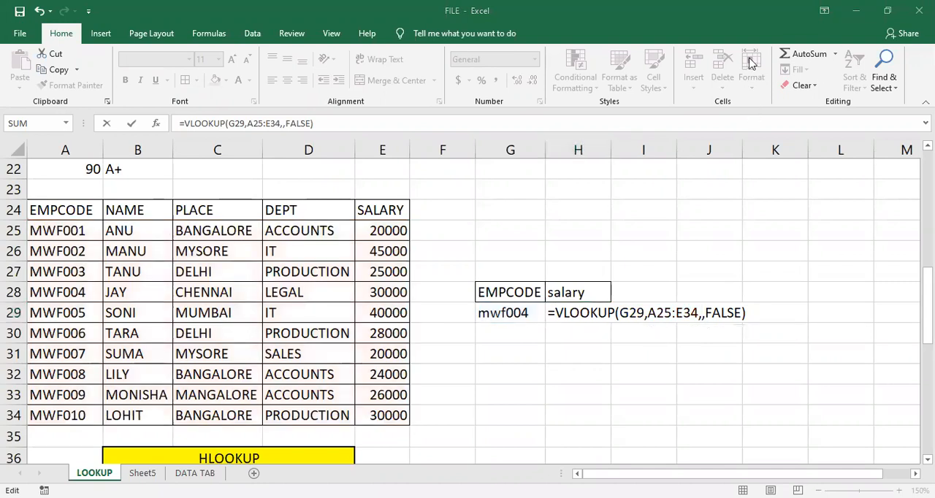
{"action": "left_click", "coordinate": [726, 315]}
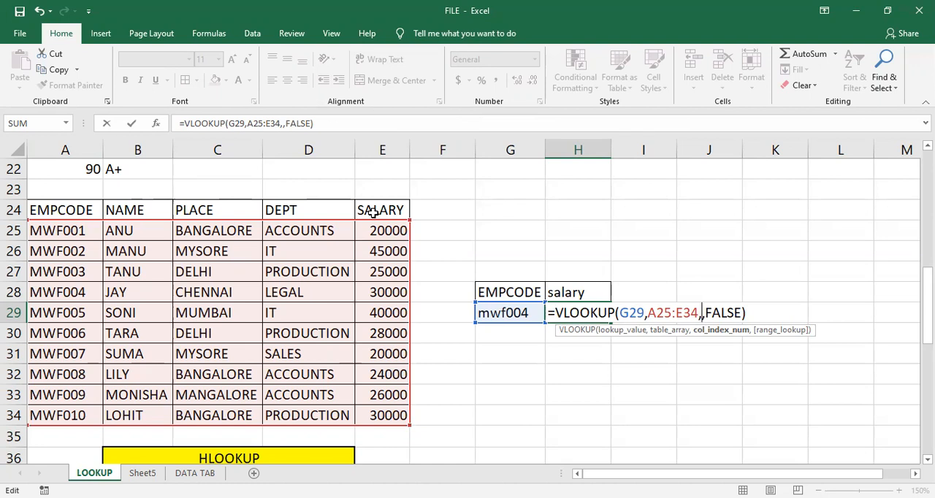
{"action": "type", "text": "5"}
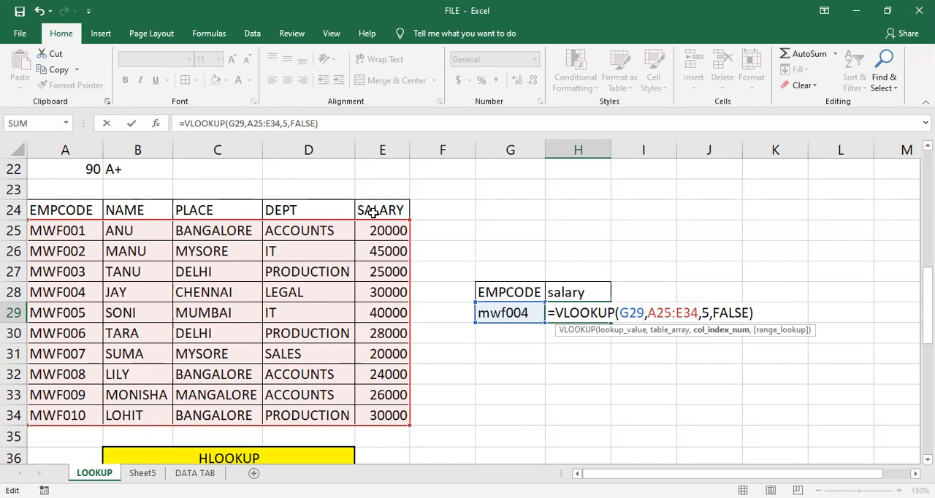
{"action": "key", "text": "Return"}
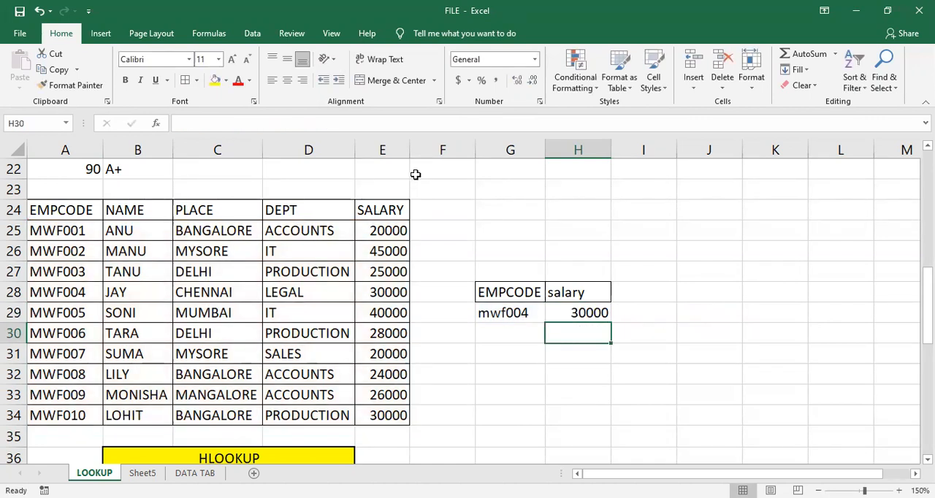
- Review the salary formula in H29 and replace the employee code in G29 with mwf009
{"action": "double_click", "coordinate": [566, 313]}
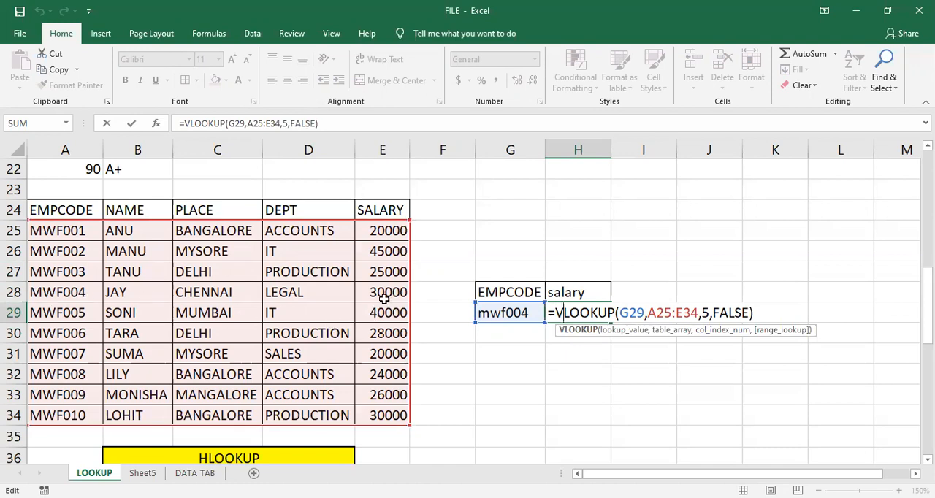
{"action": "key", "text": "Return"}
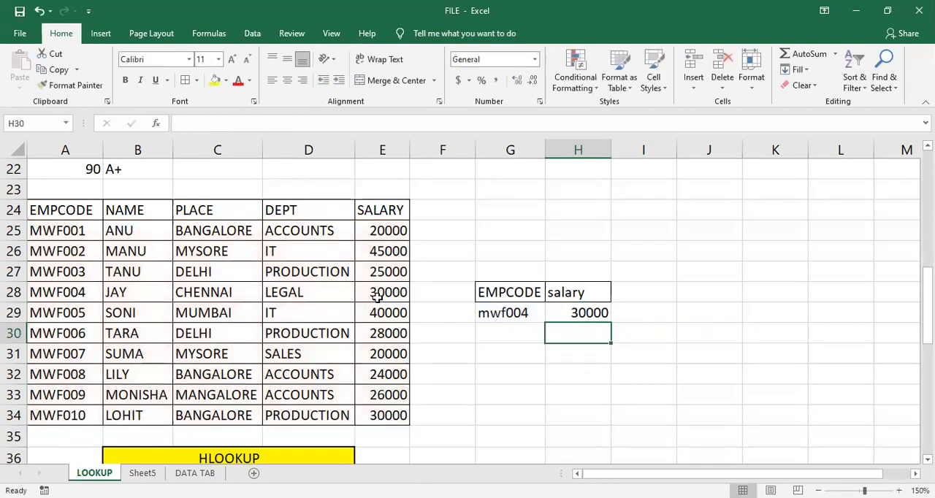
{"action": "double_click", "coordinate": [516, 312]}
{"action": "left_click", "coordinate": [535, 310]}
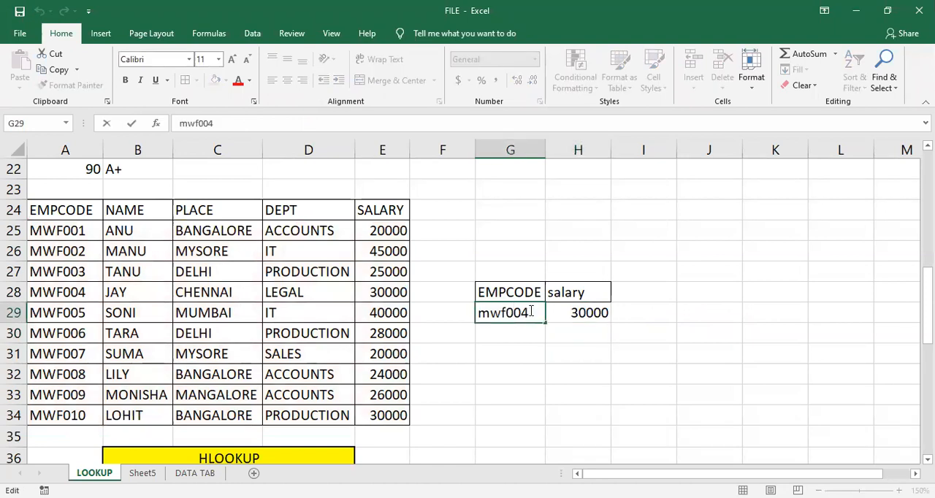
{"action": "key", "text": "BackSpace"}
{"action": "type", "text": "9"}
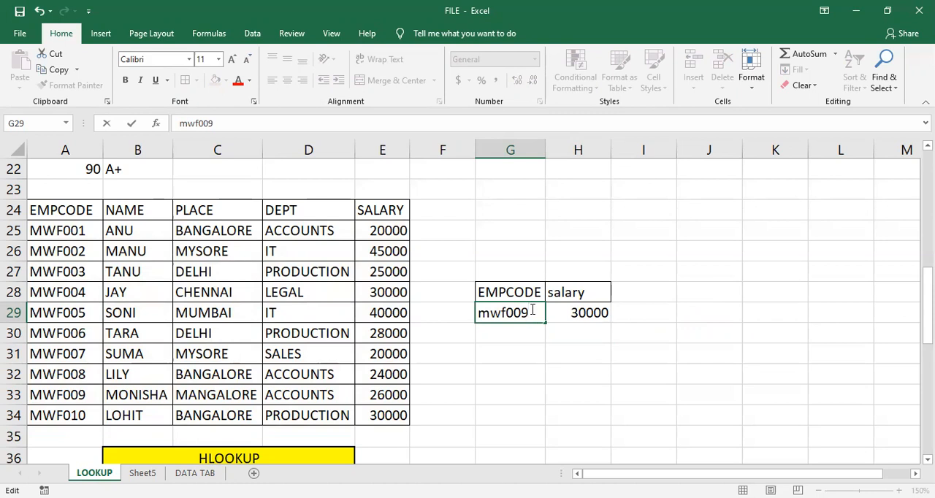
{"action": "key", "text": "Return"}
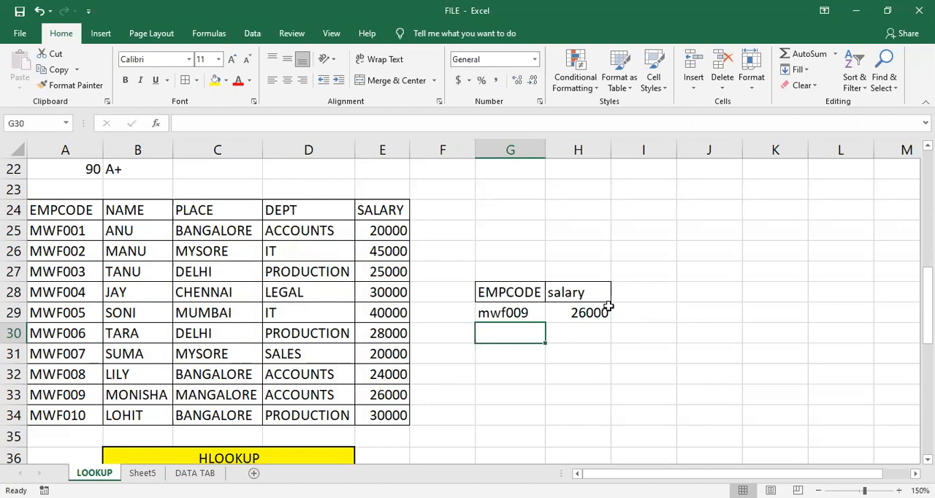
- Clear the VLOOKUP formula from the salary cell H29
{"action": "left_click", "coordinate": [563, 350]}
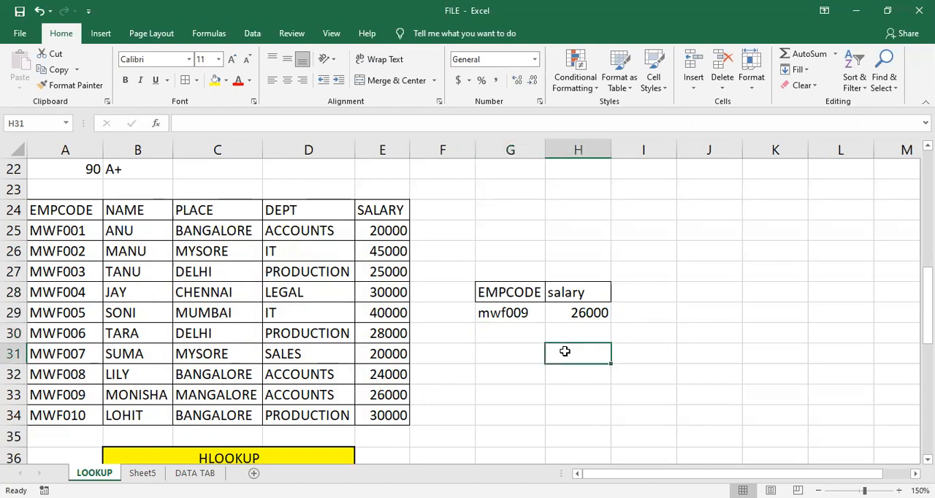
{"action": "left_click", "coordinate": [566, 312]}
{"action": "key", "text": "Delete"}
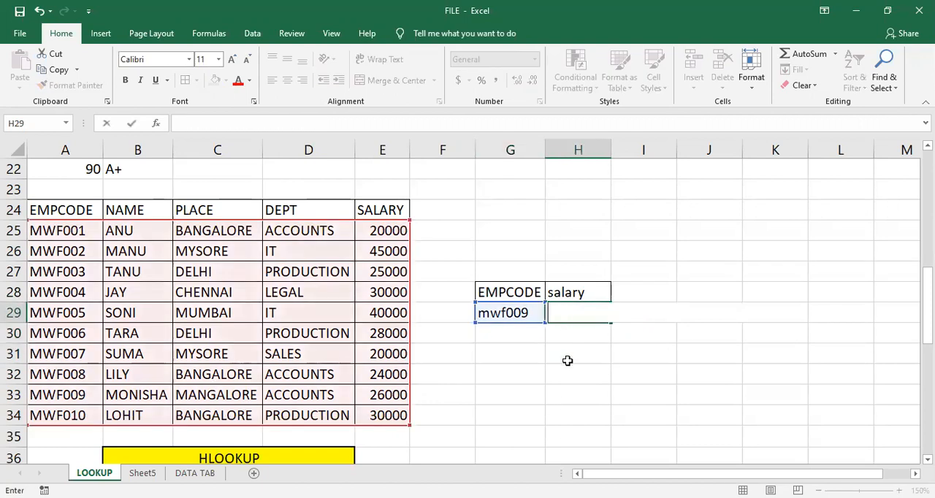
{"action": "left_click", "coordinate": [567, 358]}
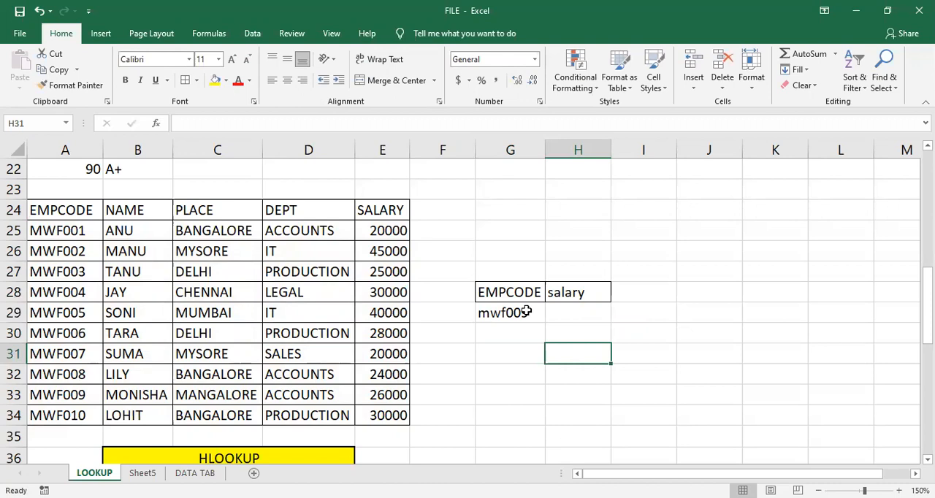
- Insert two blank rows, at rows 35 and 36, between the employee table and the HLOOKUP heading
{"action": "right_click", "coordinate": [13, 436]}
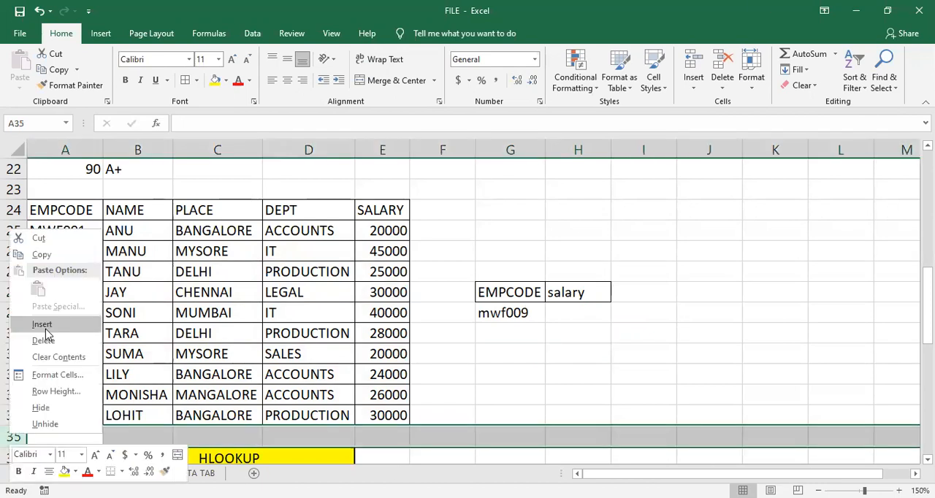
{"action": "left_click", "coordinate": [45, 328]}
{"action": "scroll", "coordinate": [225, 446], "scroll_direction": "down", "scroll_amount": 1}
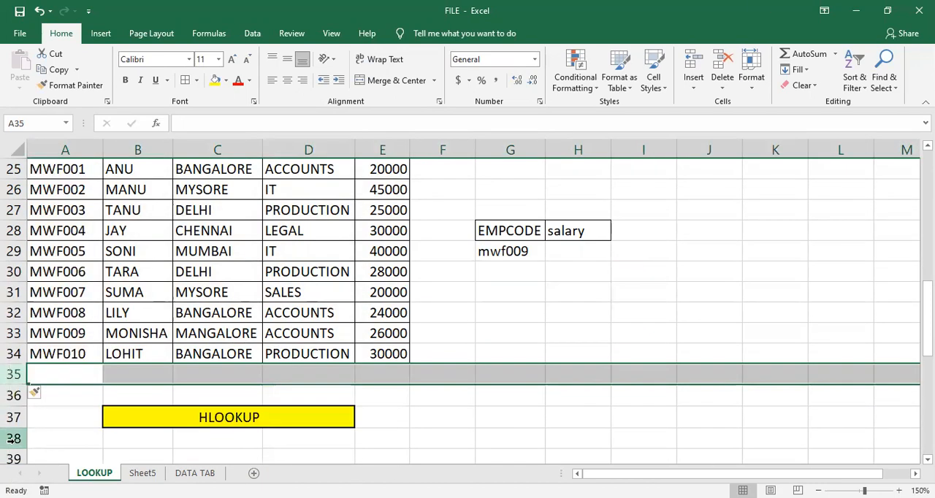
{"action": "right_click", "coordinate": [13, 396]}
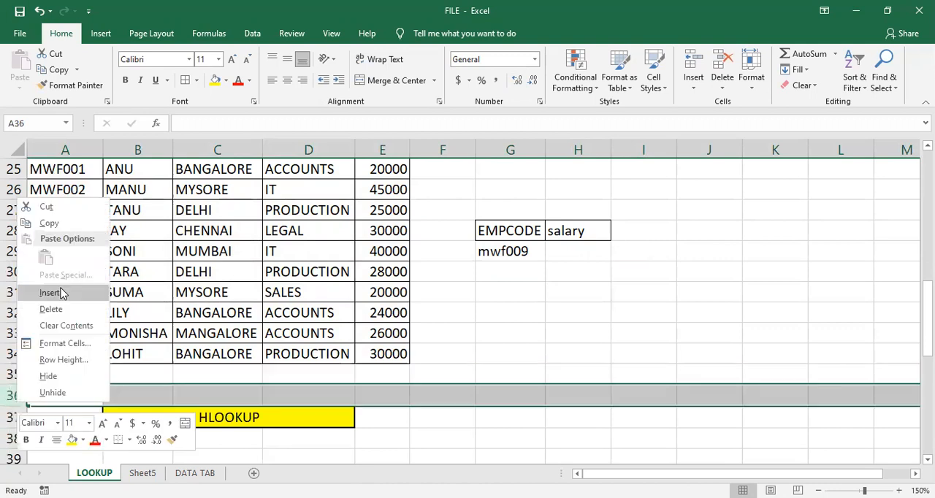
{"action": "left_click", "coordinate": [61, 296]}
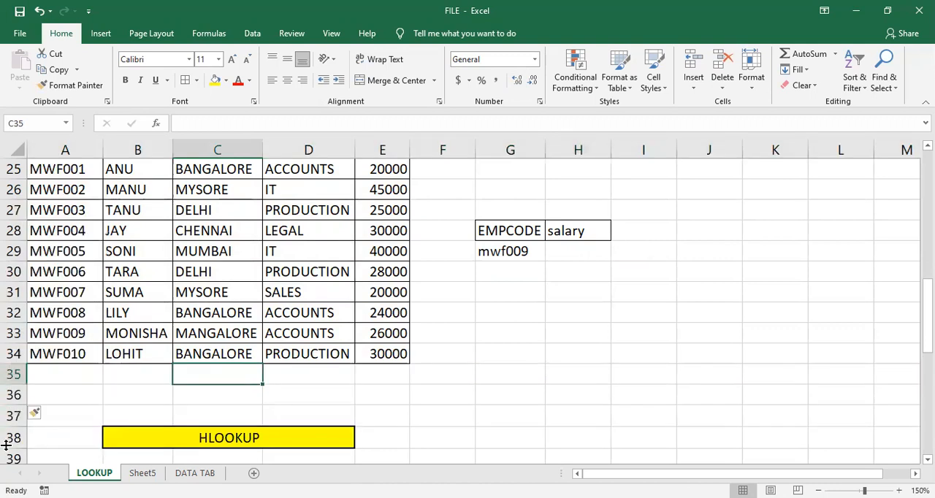
{"action": "left_click", "coordinate": [46, 372]}
{"action": "scroll", "coordinate": [54, 340], "scroll_direction": "up", "scroll_amount": 1}
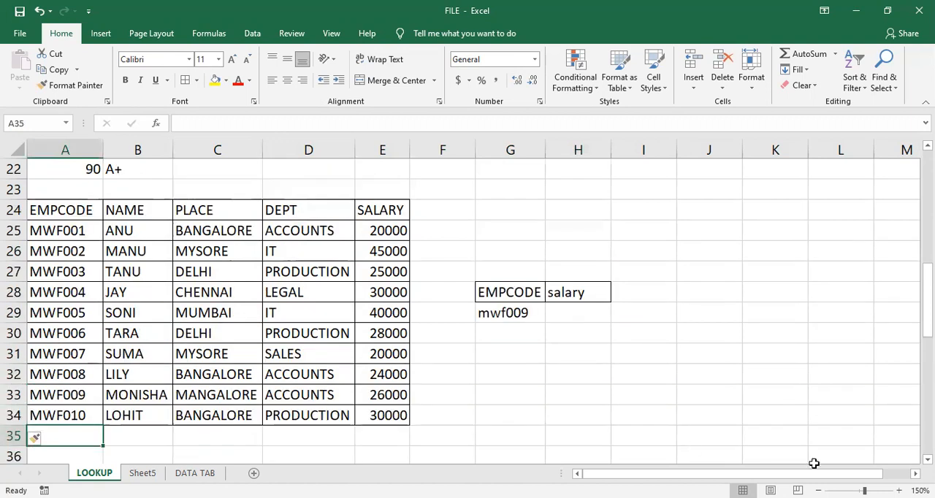
- Name the range A25:E36, covering the employee records and two blank rows, as data1
{"action": "left_click", "coordinate": [819, 490]}
{"action": "left_click", "coordinate": [382, 392]}
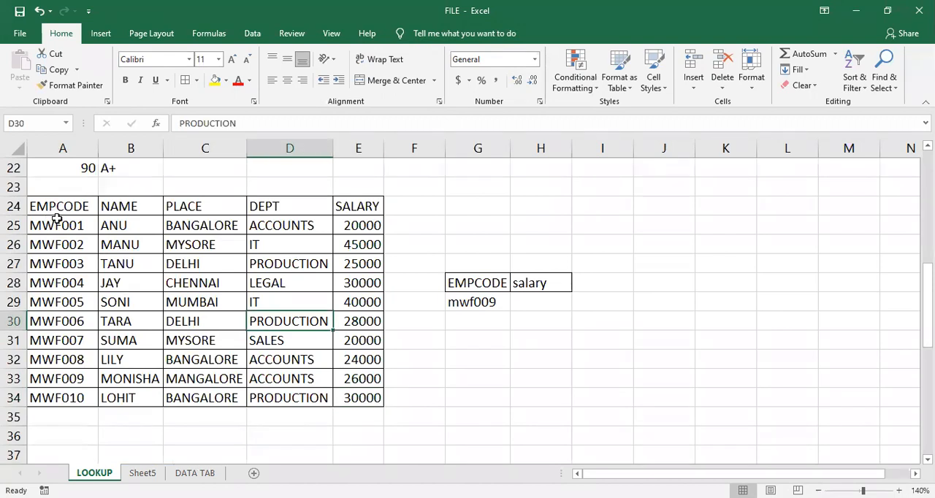
{"action": "left_click_drag", "start_coordinate": [59, 222], "coordinate": [362, 439]}
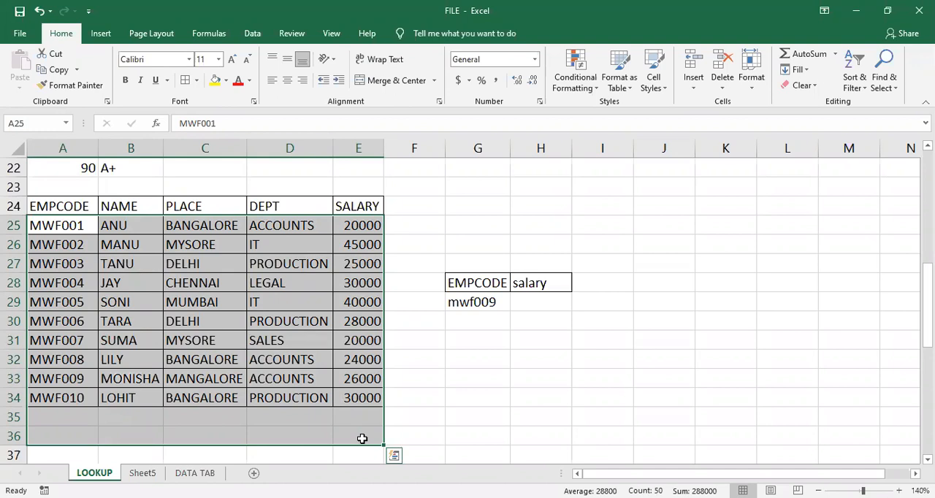
{"action": "left_click", "coordinate": [42, 122]}
{"action": "type", "text": "data1"}
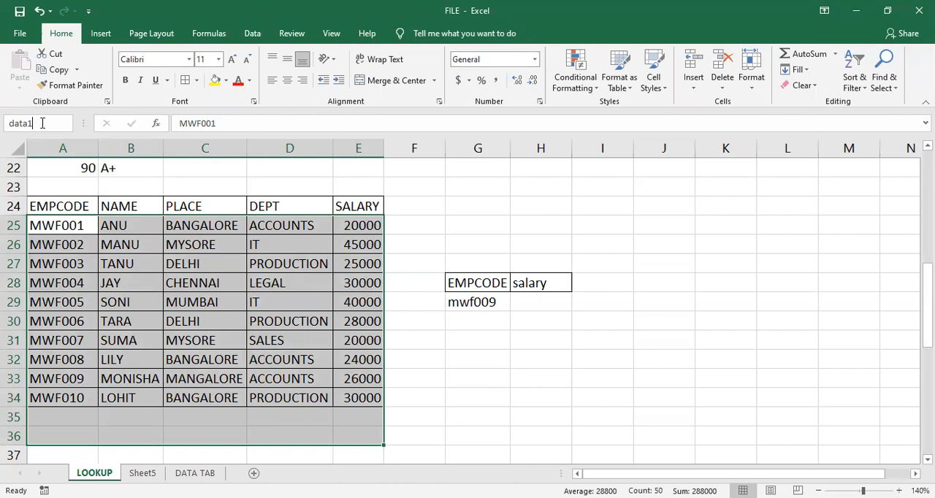
{"action": "key", "text": "Return"}
{"action": "left_click", "coordinate": [97, 287]}
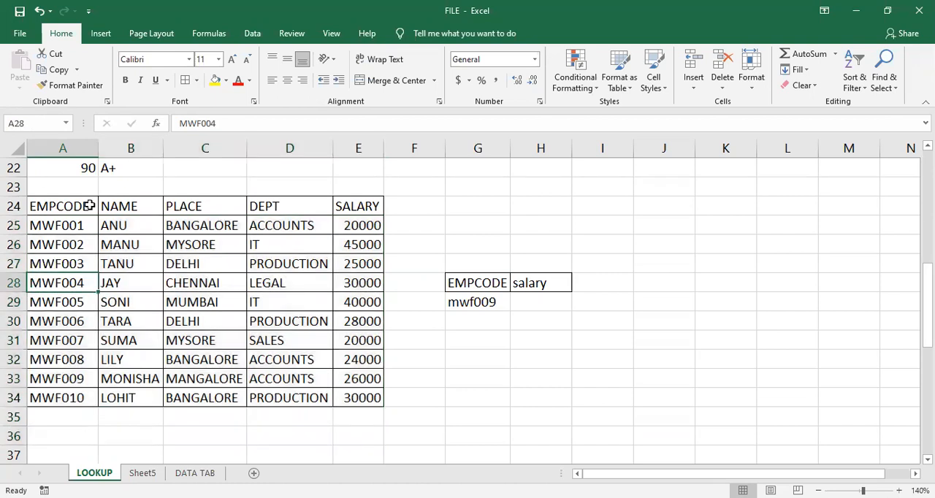
- Name the employee table's header row A24:E24 as headings1
{"action": "left_click", "coordinate": [89, 205]}
{"action": "left_click_drag", "start_coordinate": [89, 205], "coordinate": [347, 198]}
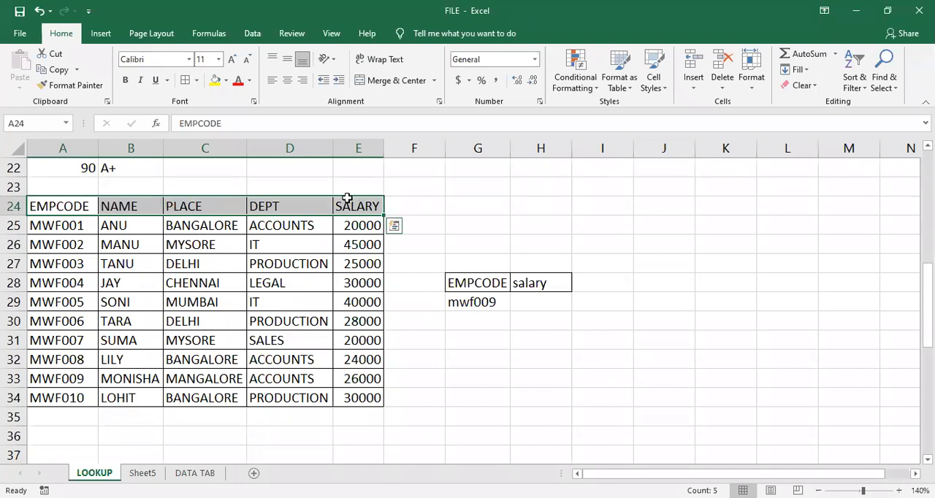
{"action": "left_click", "coordinate": [37, 123]}
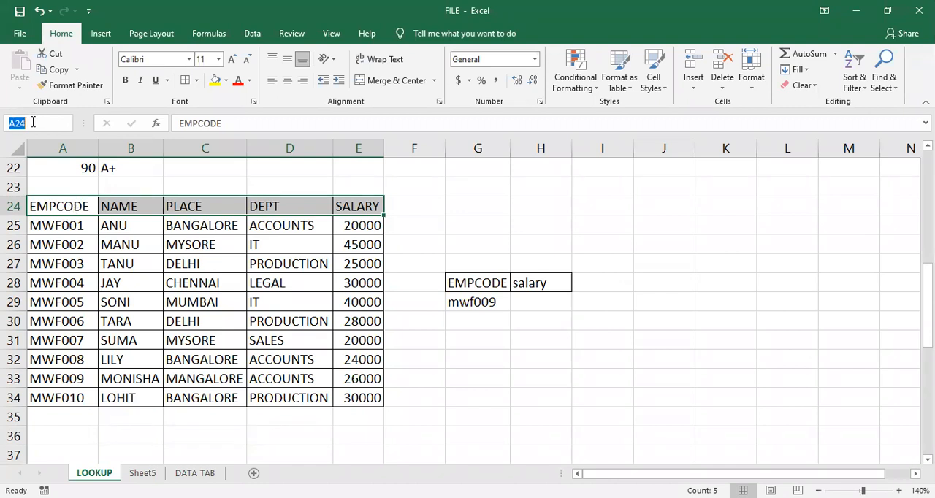
{"action": "key", "text": "BackSpace"}
{"action": "type", "text": "headings1"}
{"action": "key", "text": "Return"}
{"action": "left_click", "coordinate": [170, 286]}
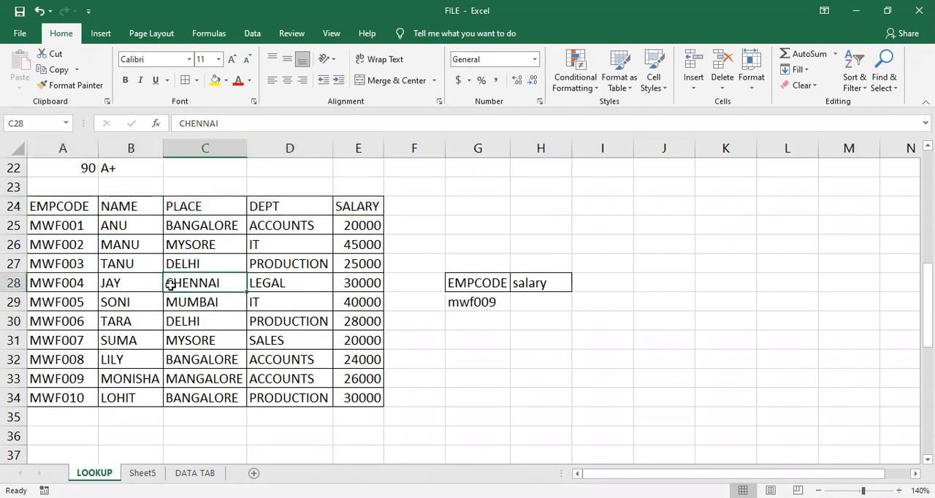
- Reselect the ranges A25:E36 and A24:E24 to check their assigned names
{"action": "left_click_drag", "start_coordinate": [76, 225], "coordinate": [357, 432]}
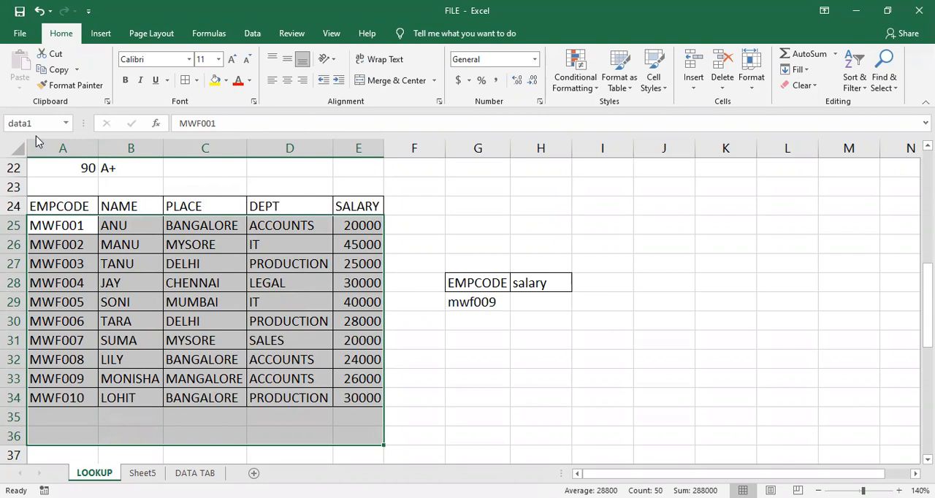
{"action": "left_click", "coordinate": [182, 243]}
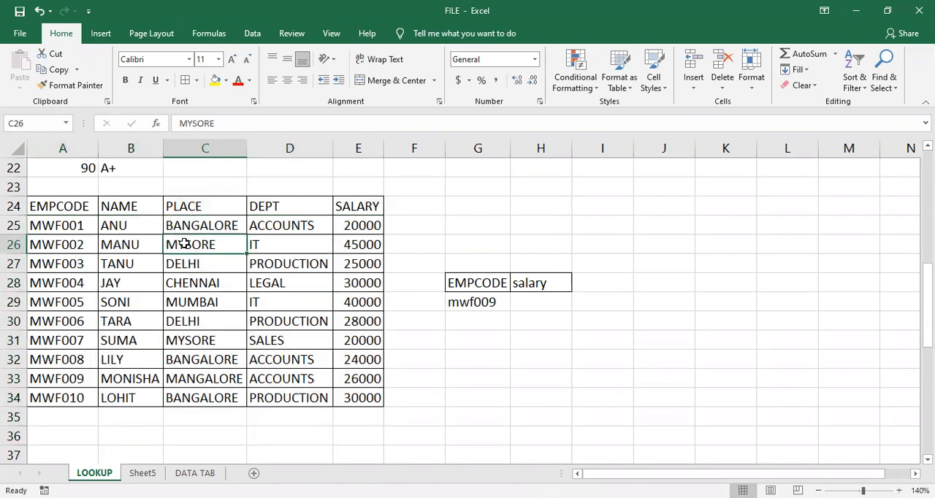
{"action": "left_click", "coordinate": [91, 206]}
{"action": "left_click_drag", "start_coordinate": [90, 206], "coordinate": [365, 207]}
{"action": "left_click", "coordinate": [259, 337]}
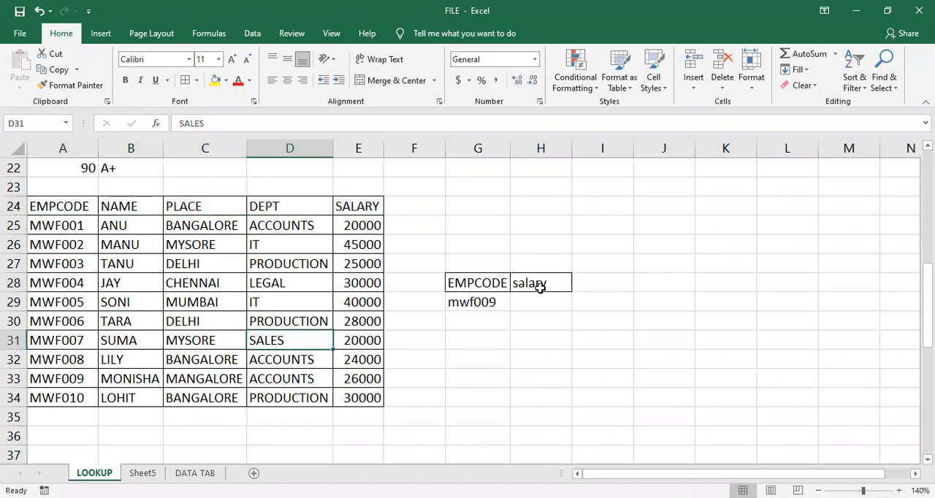
{"action": "left_click", "coordinate": [490, 303]}
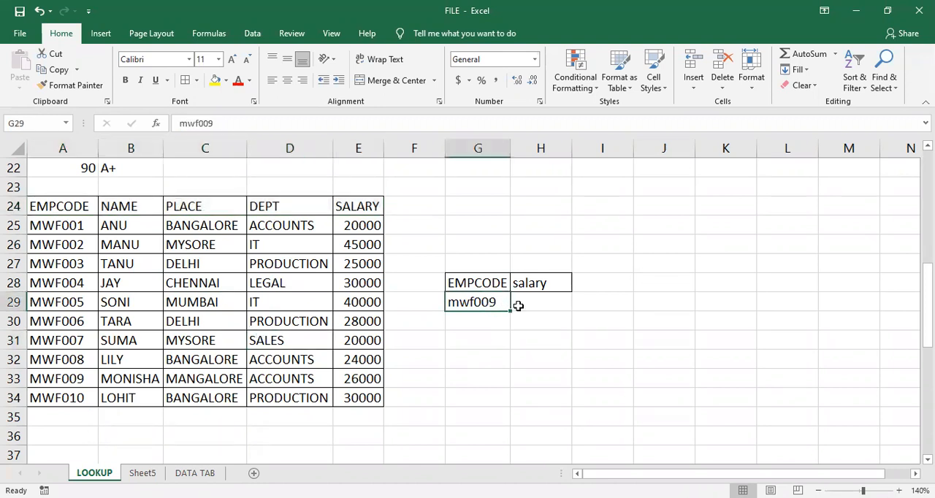
{"action": "left_click", "coordinate": [518, 305]}
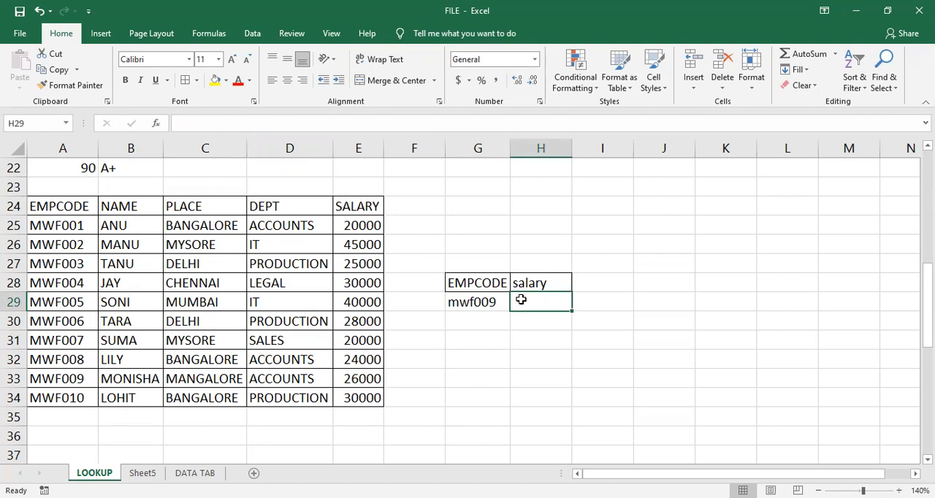
{"action": "left_click", "coordinate": [528, 285]}
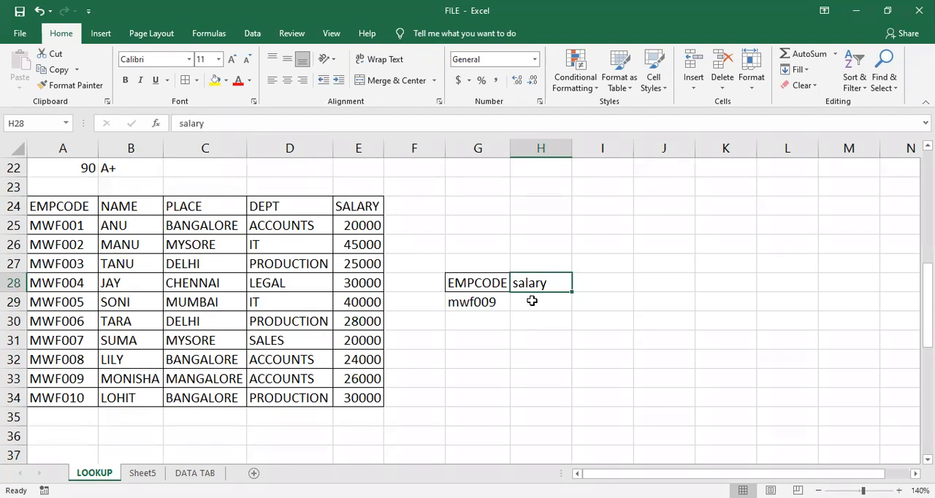
- Start a VLOOKUP formula in cell H29, below the salary heading, with the employee code in G29 as the lookup value
{"action": "left_click", "coordinate": [533, 300]}
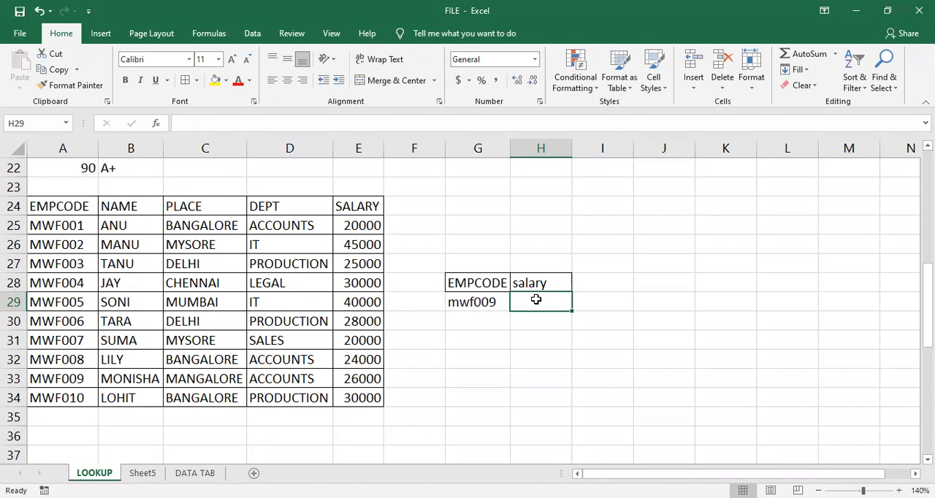
{"action": "type", "text": "="}
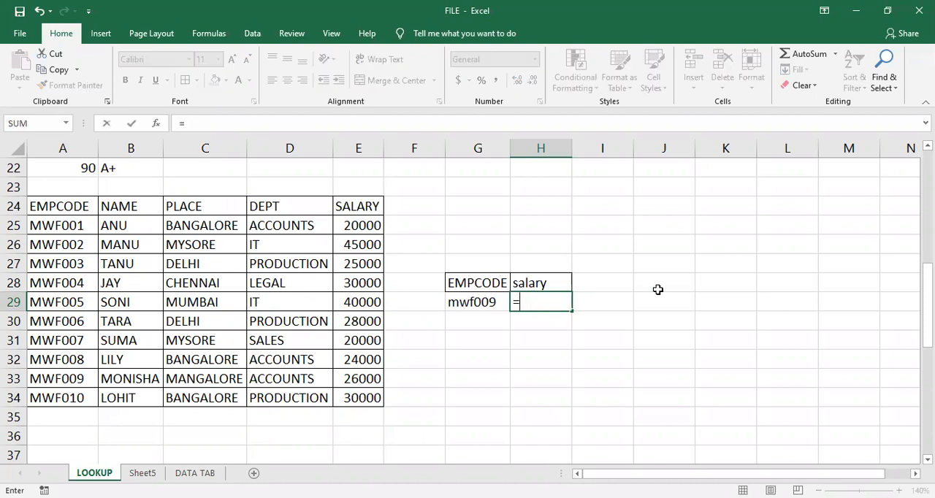
{"action": "type", "text": "v"}
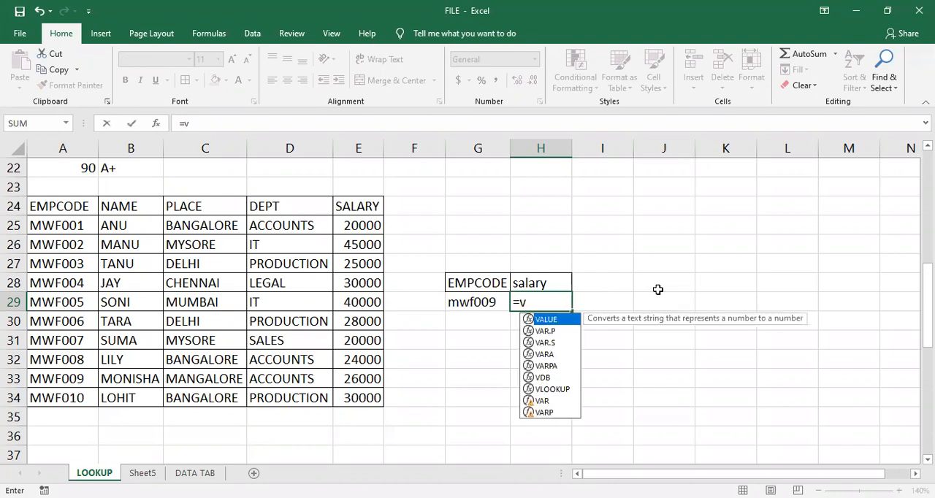
{"action": "type", "text": "lo"}
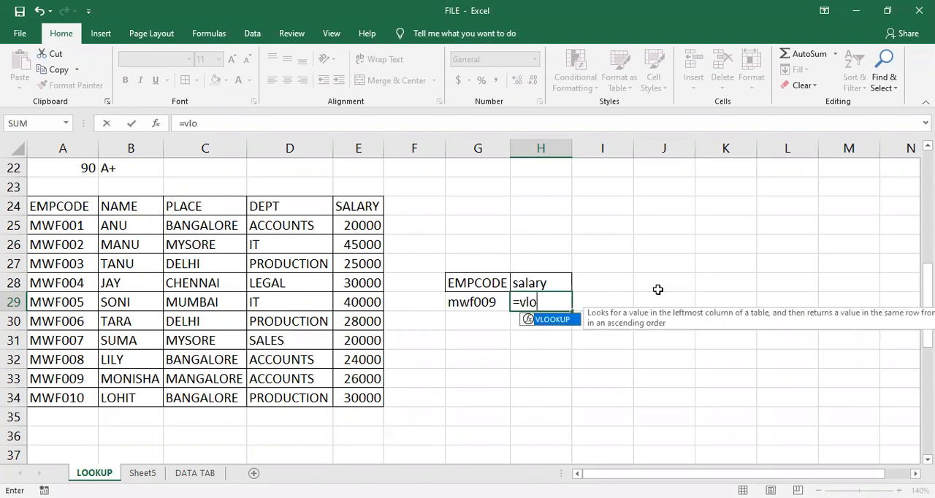
{"action": "key", "text": "Tab"}
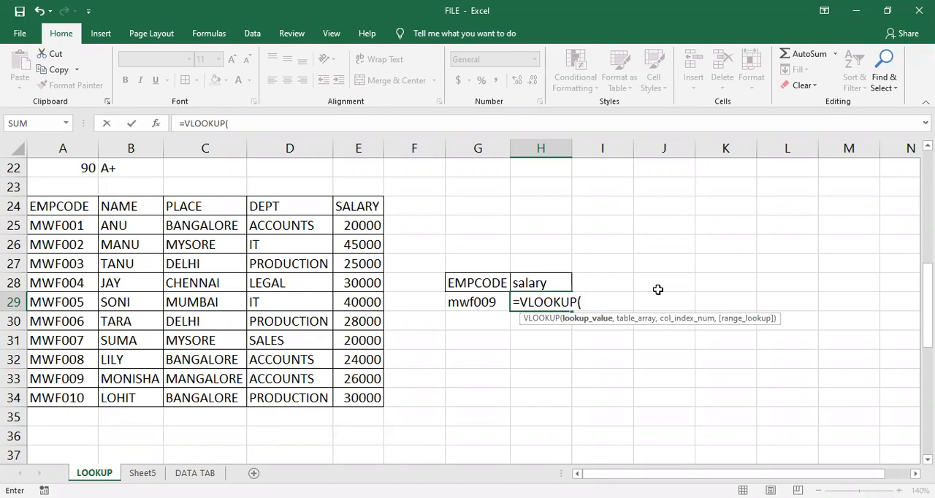
{"action": "left_click", "coordinate": [471, 299]}
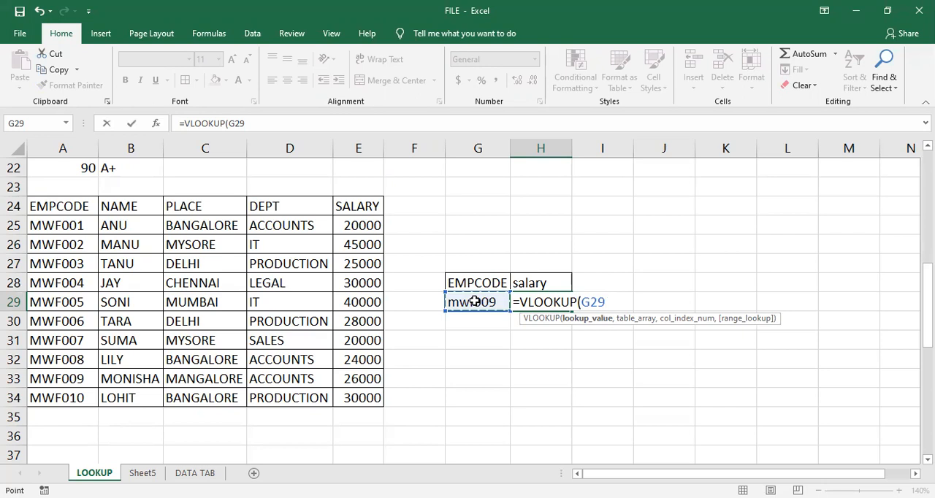
{"action": "type", "text": ","}
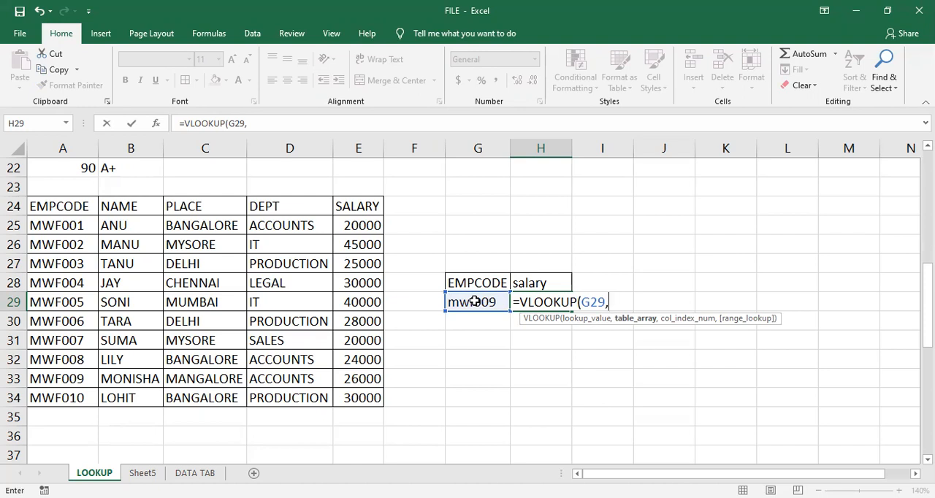
- Add the named range data1 as the table array of the VLOOKUP formula in H29 and proceed to the column index argument
{"action": "left_click", "coordinate": [734, 32]}
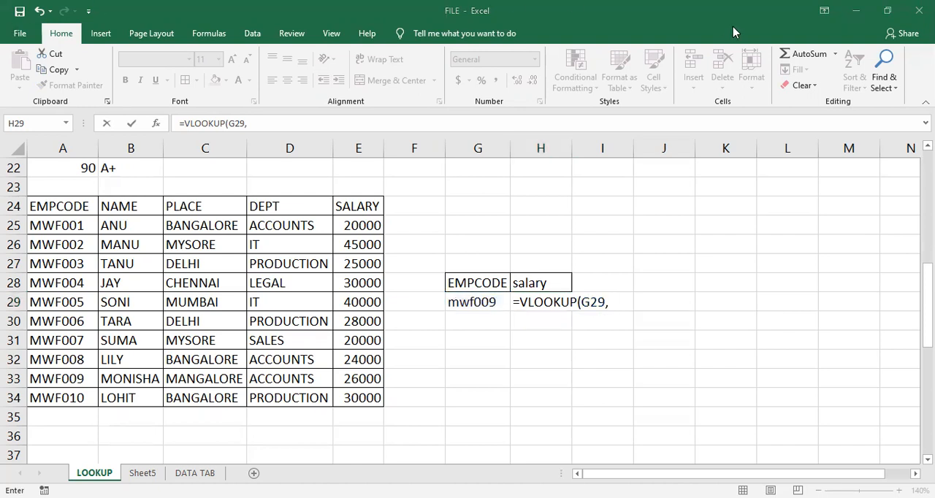
{"action": "left_click", "coordinate": [613, 304]}
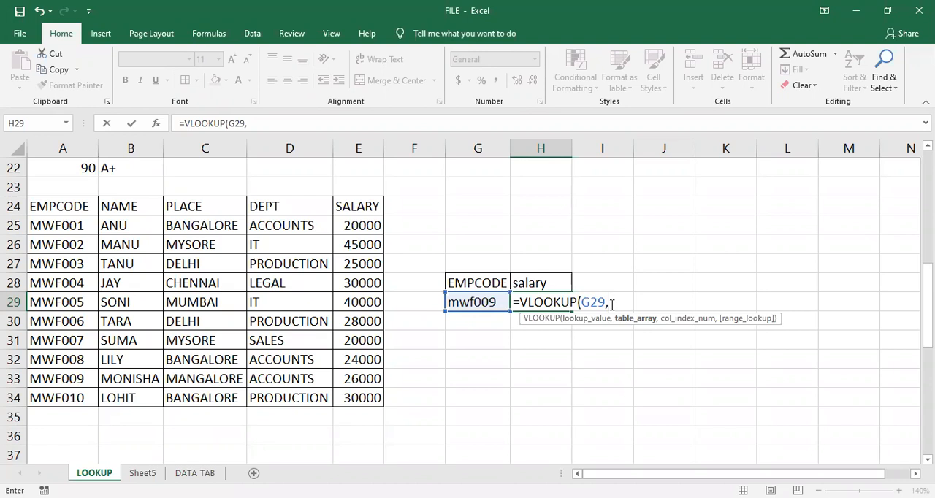
{"action": "type", "text": "d"}
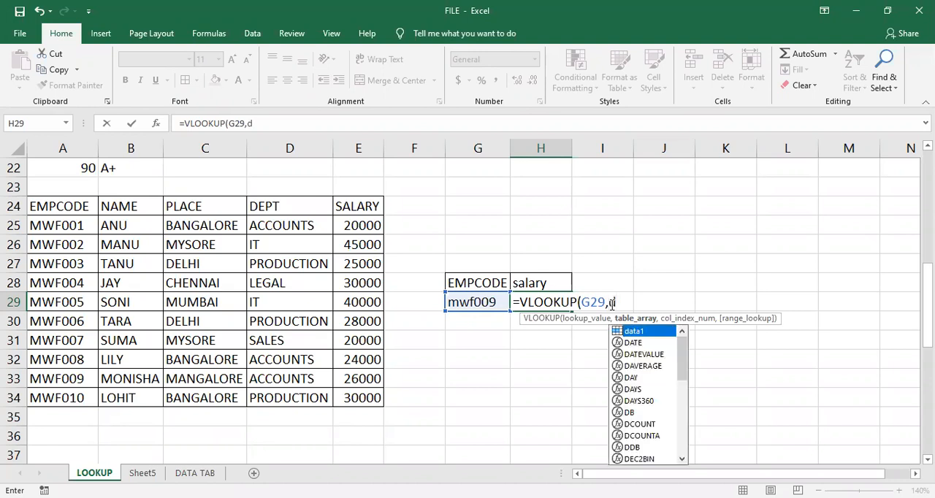
{"action": "type", "text": "at"}
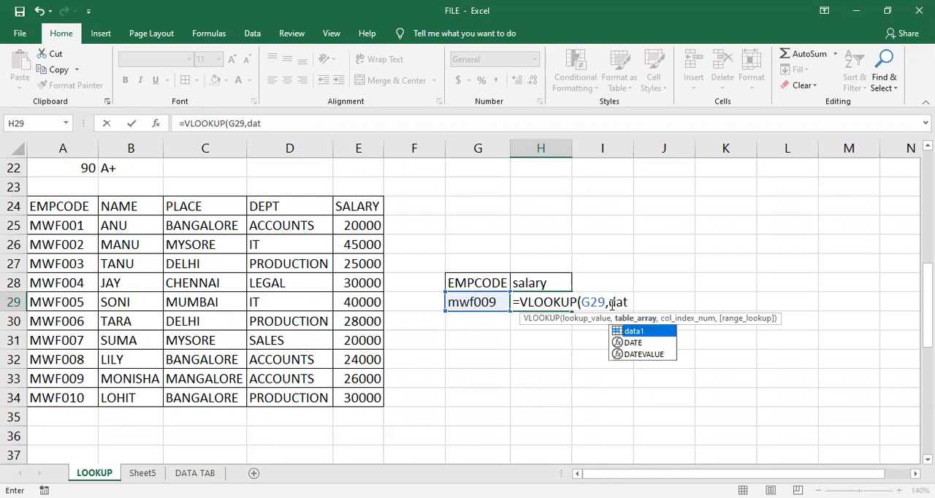
{"action": "type", "text": "a"}
{"action": "key", "text": "Tab"}
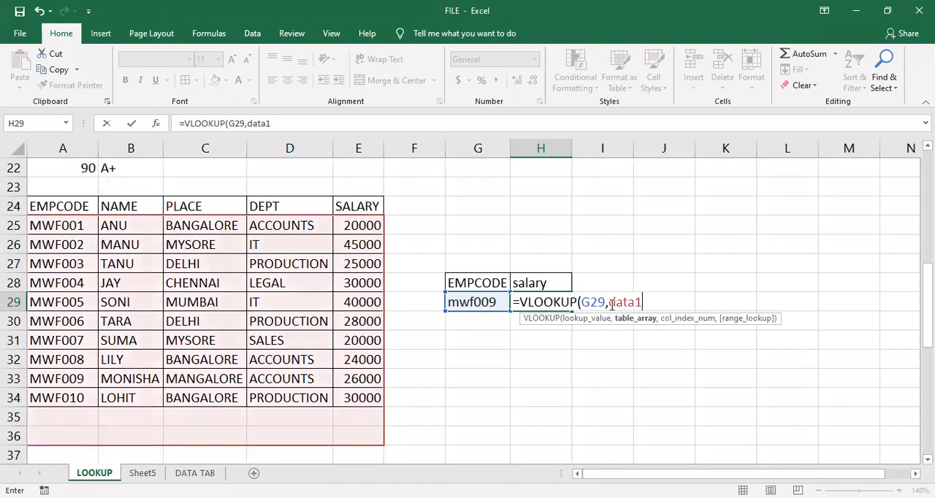
{"action": "type", "text": ","}
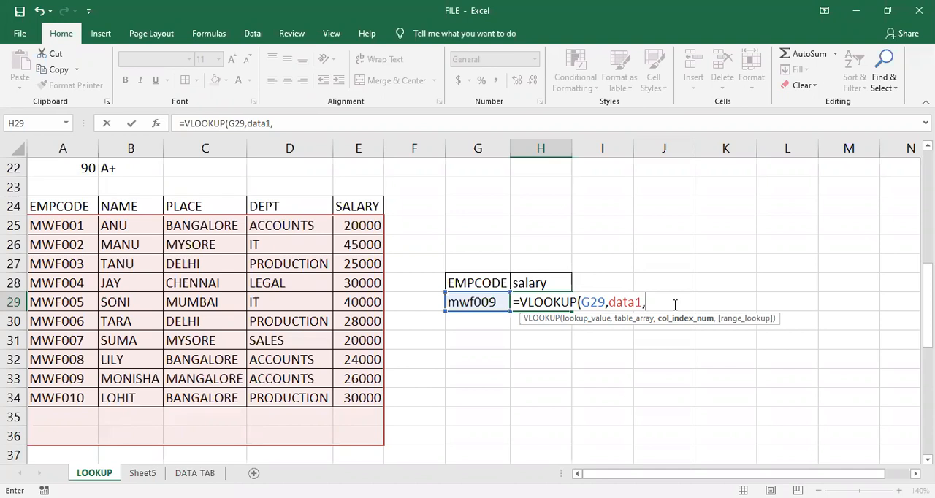
- Nest a MATCH function as the column index of the VLOOKUP in H29, looking up H28 in headings1 with exact match 0
{"action": "type", "text": "matc"}
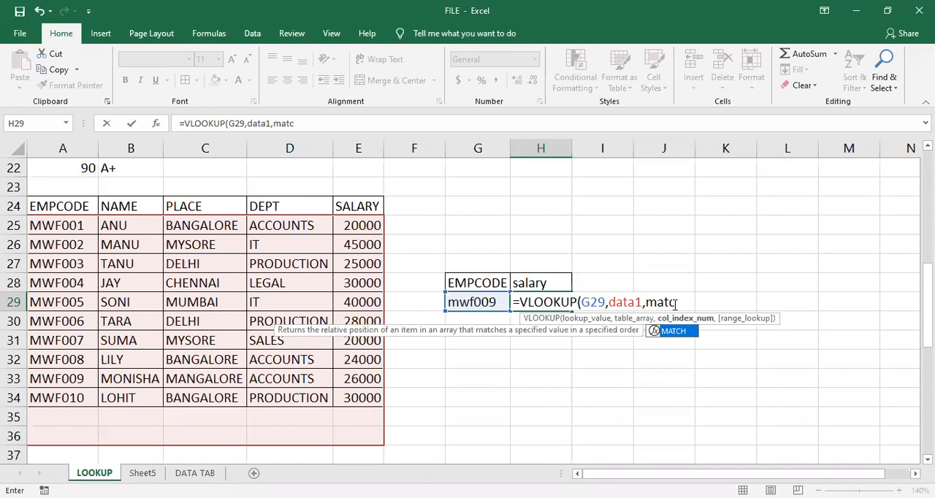
{"action": "key", "text": "Tab"}
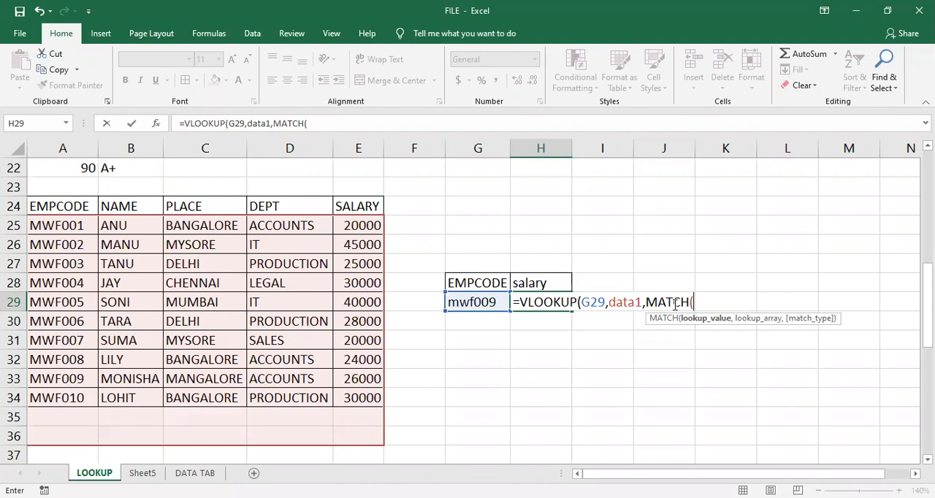
{"action": "left_click", "coordinate": [549, 283]}
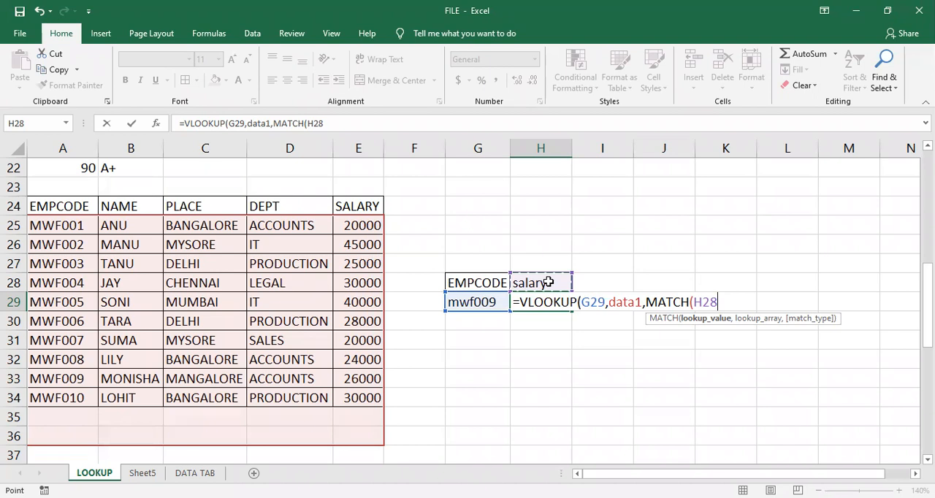
{"action": "type", "text": ","}
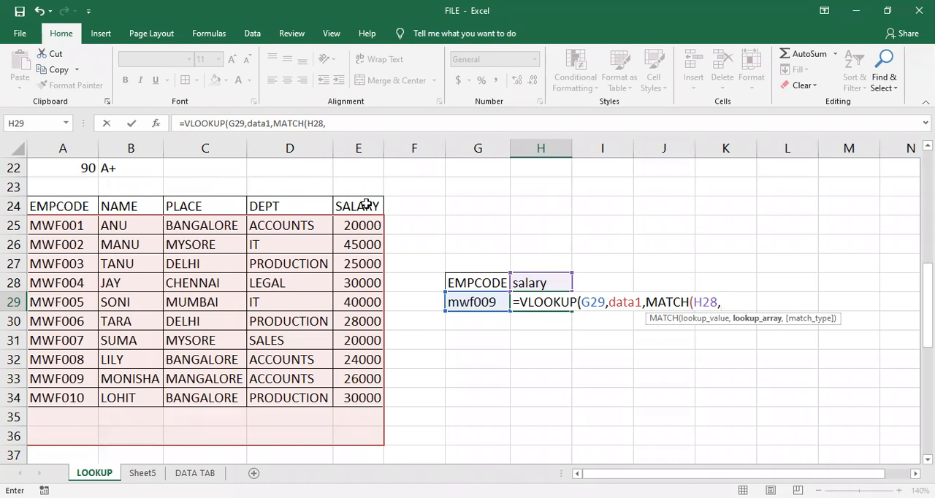
{"action": "type", "text": "h"}
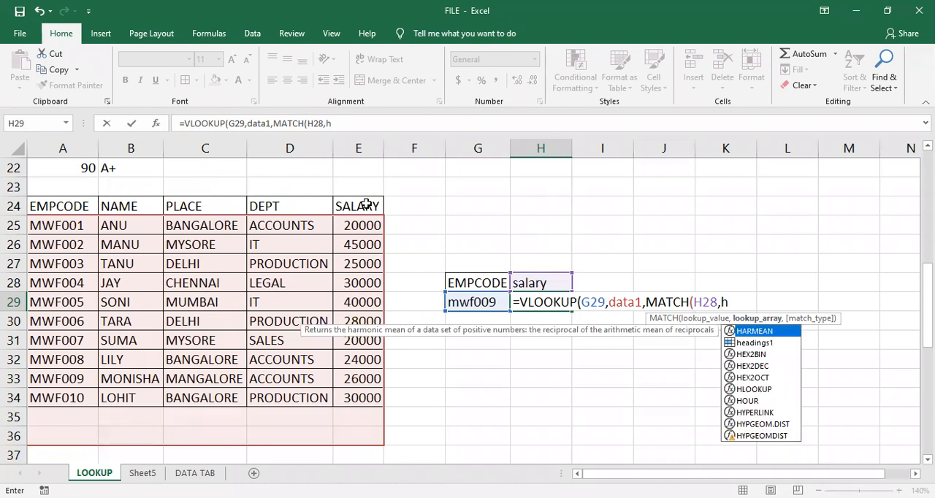
{"action": "type", "text": "e"}
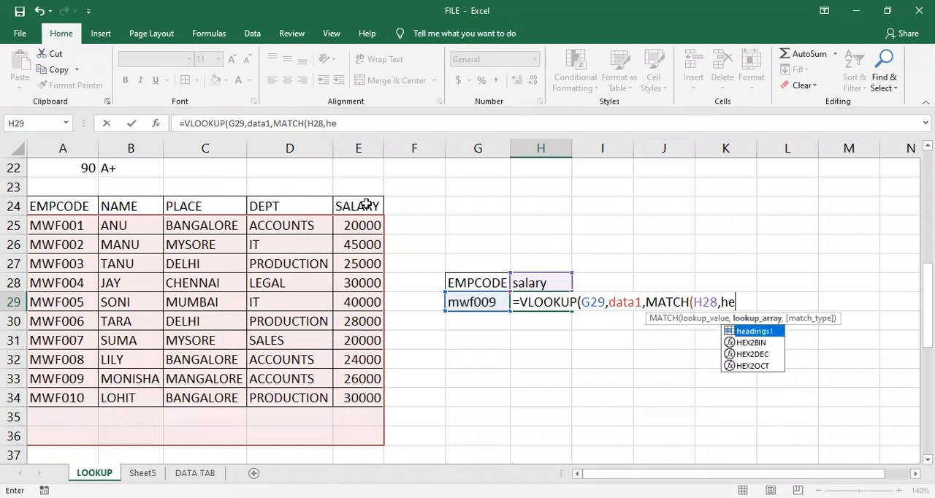
{"action": "key", "text": "Tab"}
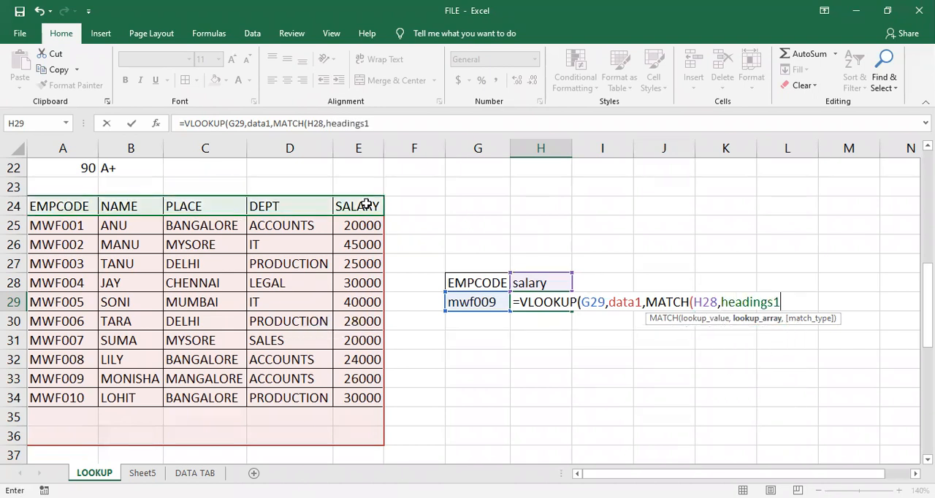
{"action": "type", "text": ","}
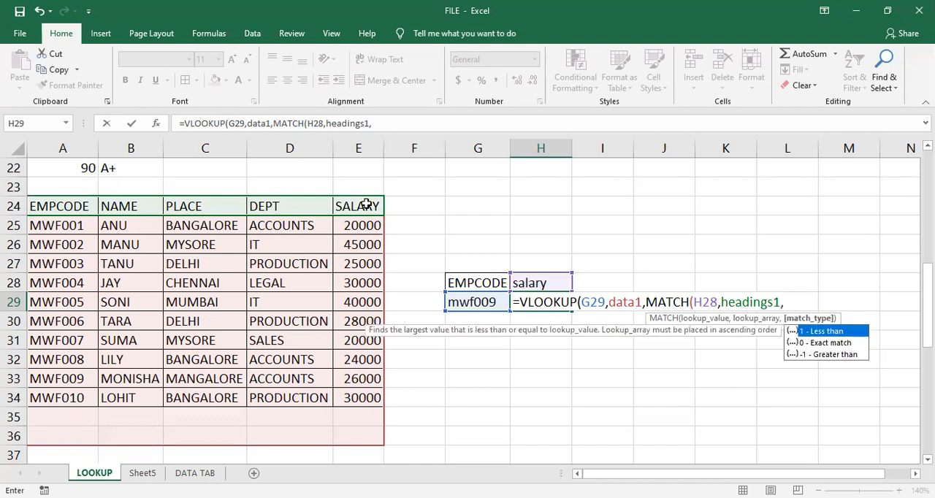
{"action": "key", "text": "Down"}
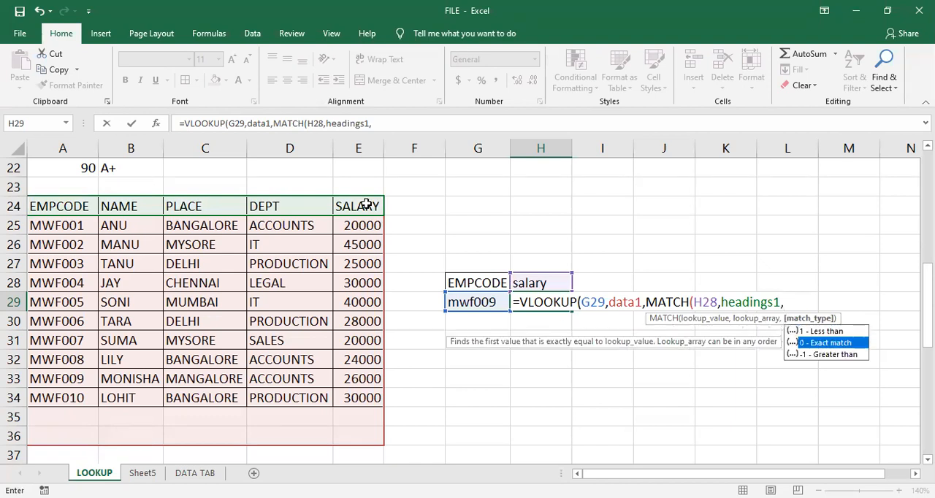
{"action": "key", "text": "Tab"}
{"action": "type", "text": ")"}
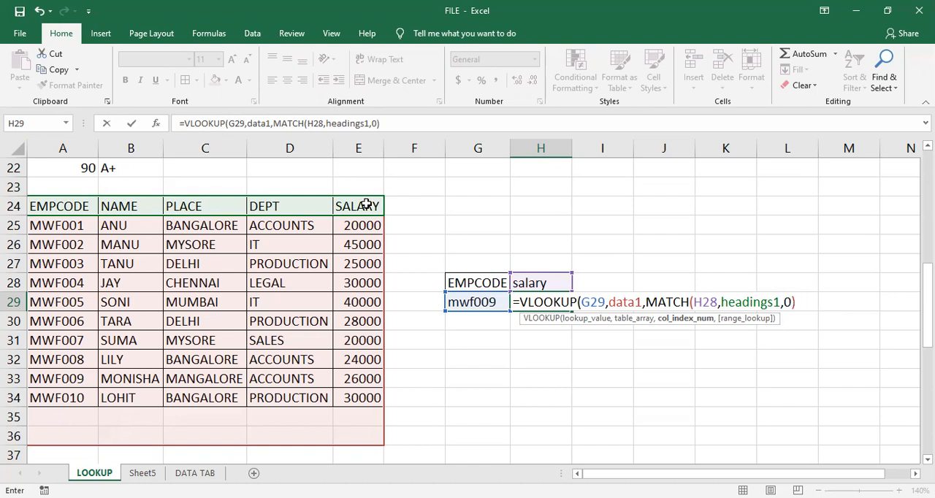
- Set the VLOOKUP's range lookup argument to FALSE for an exact match and complete the formula in H29
{"action": "type", "text": ","}
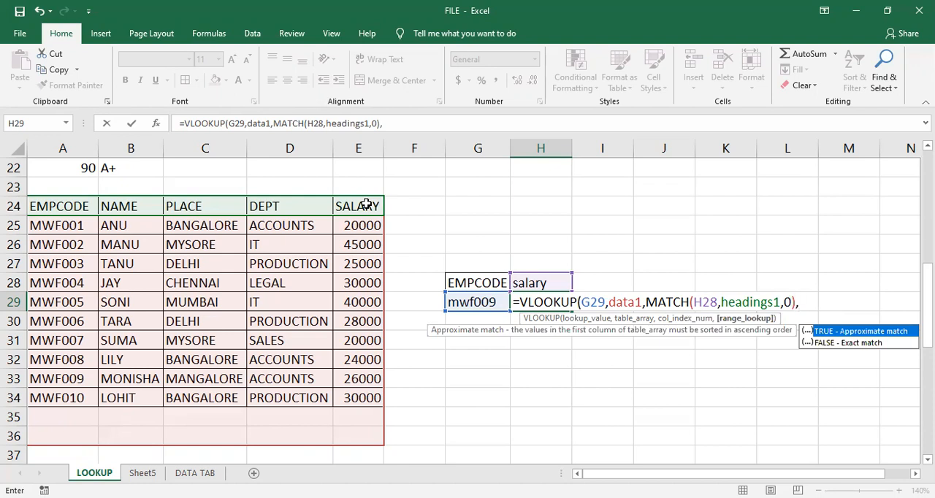
{"action": "key", "text": "Down"}
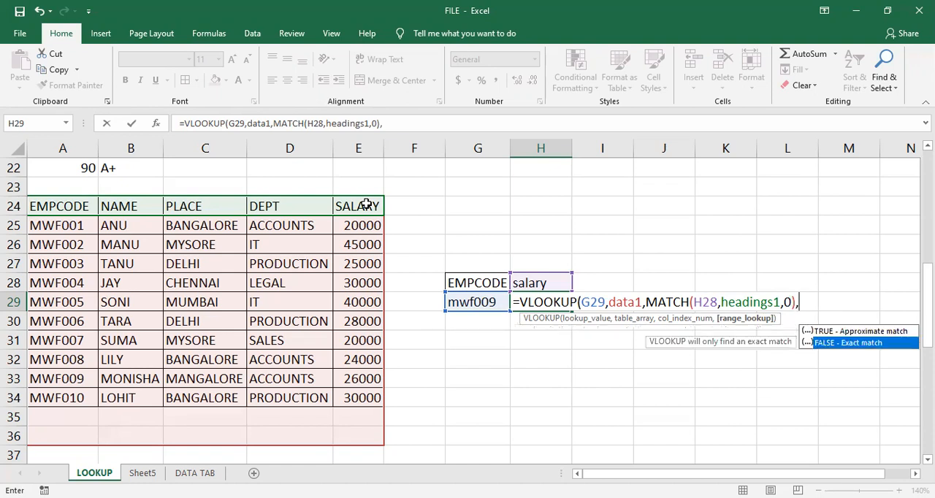
{"action": "key", "text": "Tab"}
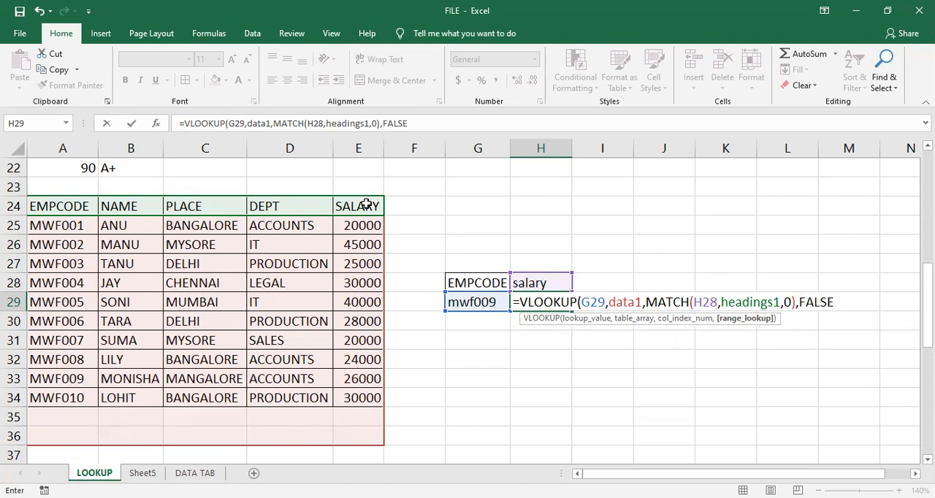
{"action": "type", "text": ")"}
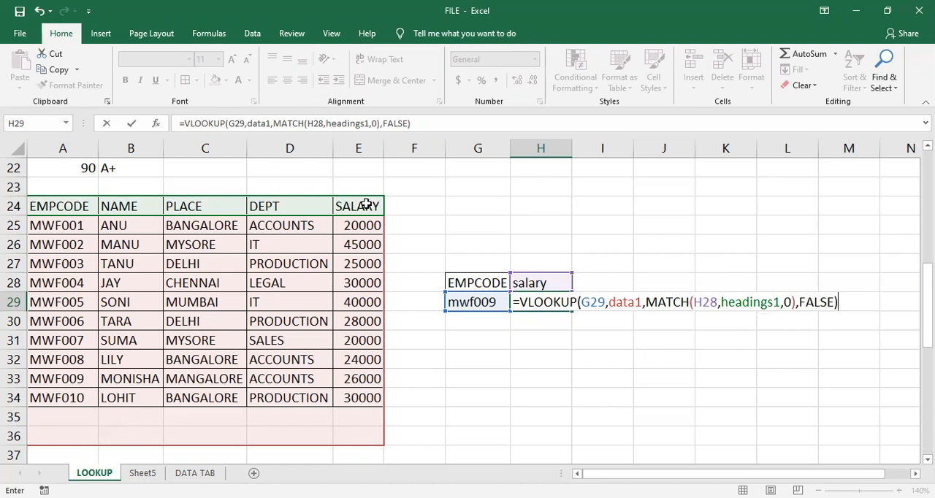
{"action": "key", "text": "Return"}
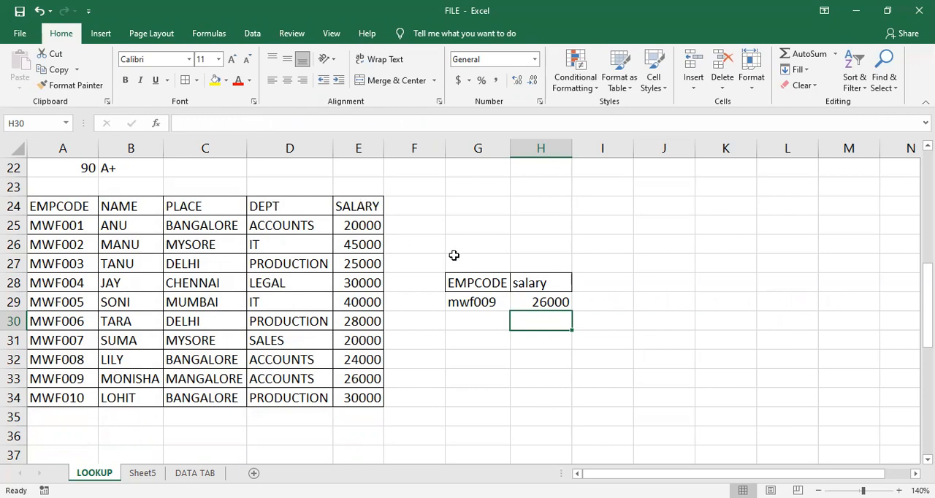
- Change the lookup heading in H28 to place and autofit column H to its contents
{"action": "left_click", "coordinate": [546, 300]}
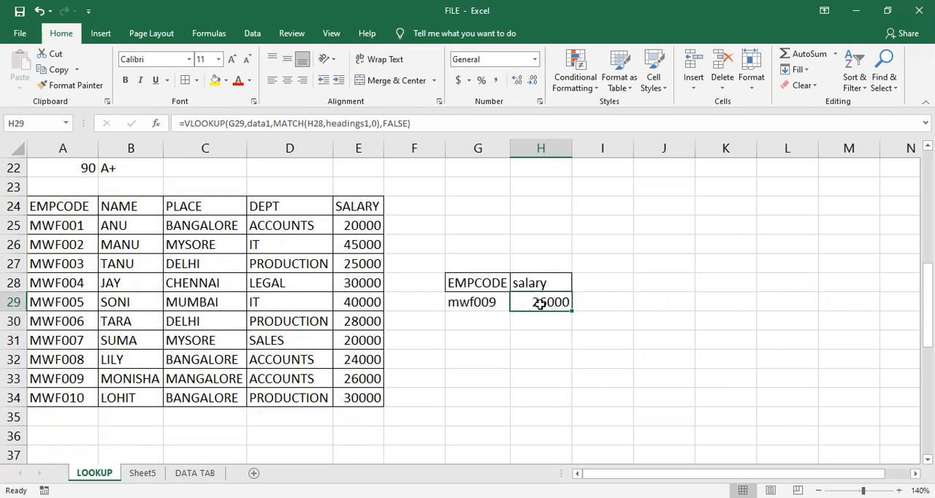
{"action": "left_click", "coordinate": [488, 302]}
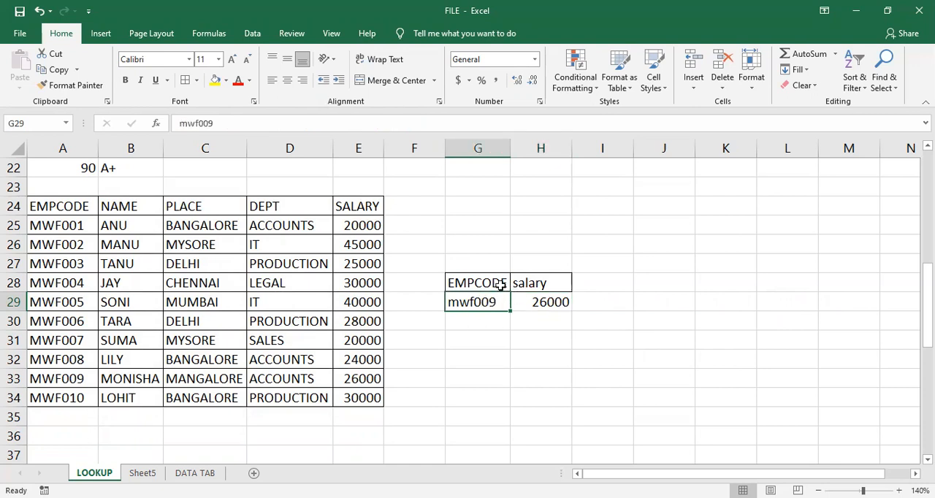
{"action": "left_click", "coordinate": [533, 282]}
{"action": "type", "text": "place"}
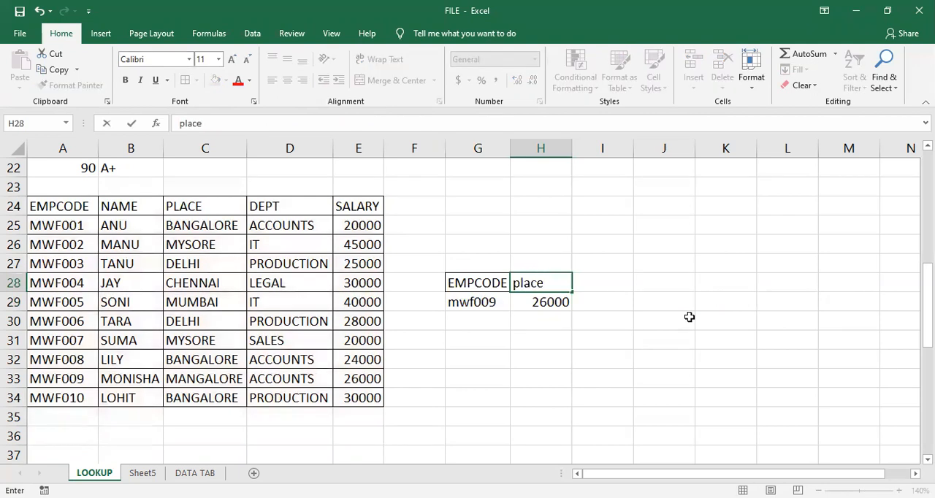
{"action": "key", "text": "Return"}
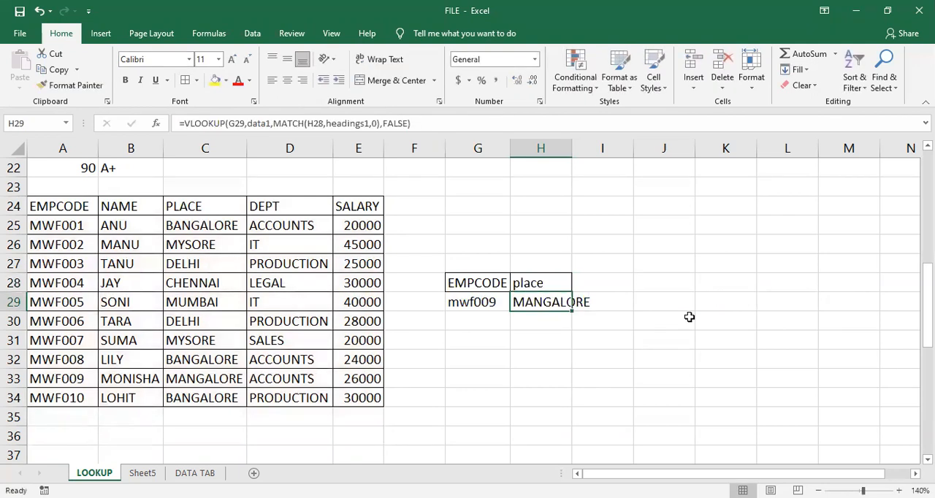
{"action": "double_click", "coordinate": [571, 148]}
{"action": "left_click", "coordinate": [556, 374]}
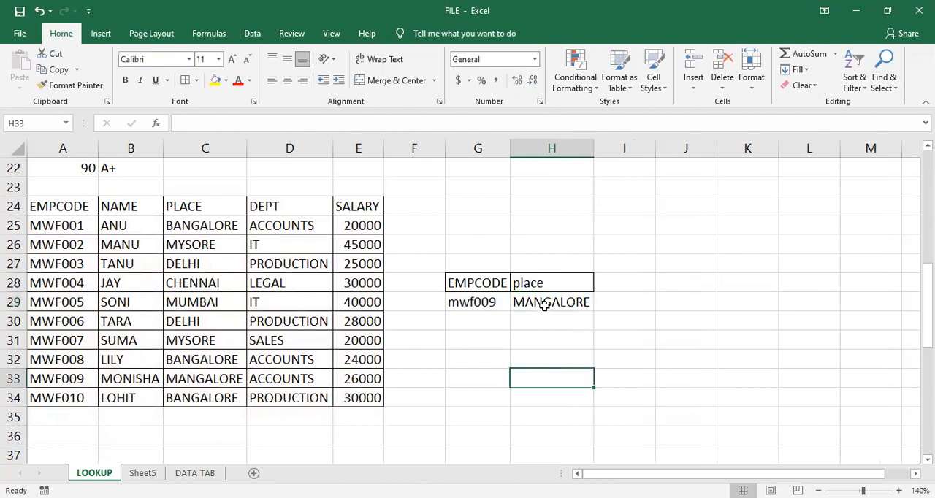
{"action": "left_click", "coordinate": [545, 305]}
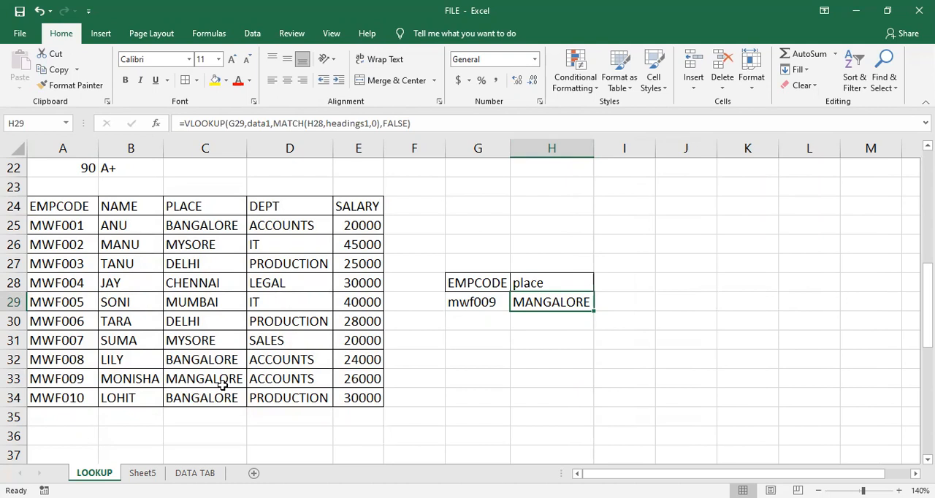
- Change the lookup heading in H28 to name and check the result in H29
{"action": "left_click", "coordinate": [531, 283]}
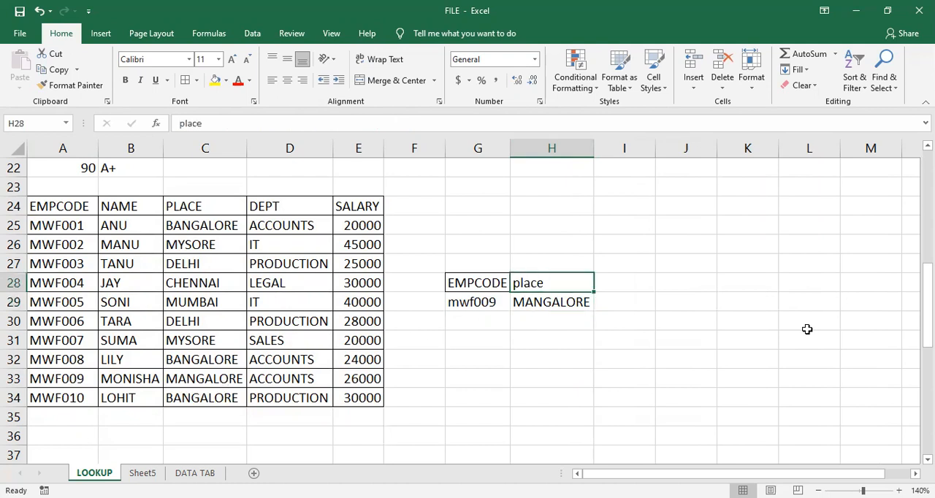
{"action": "type", "text": "name"}
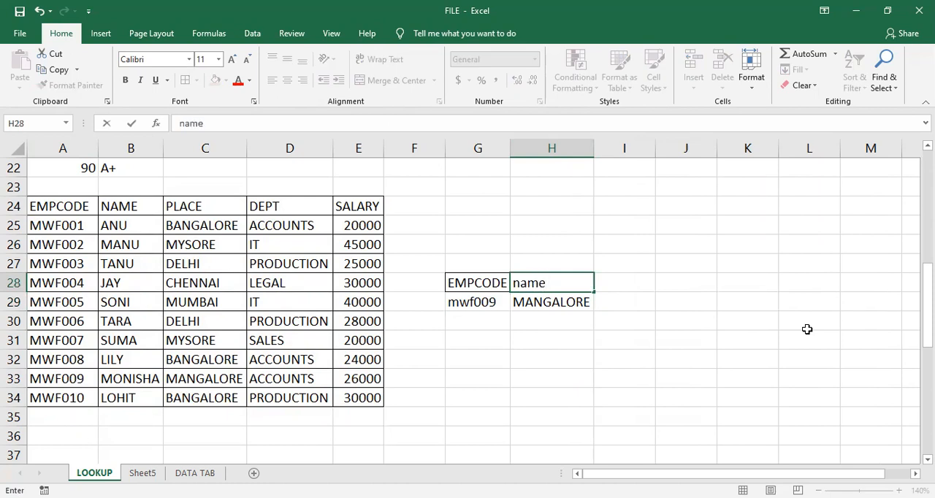
{"action": "key", "text": "Return"}
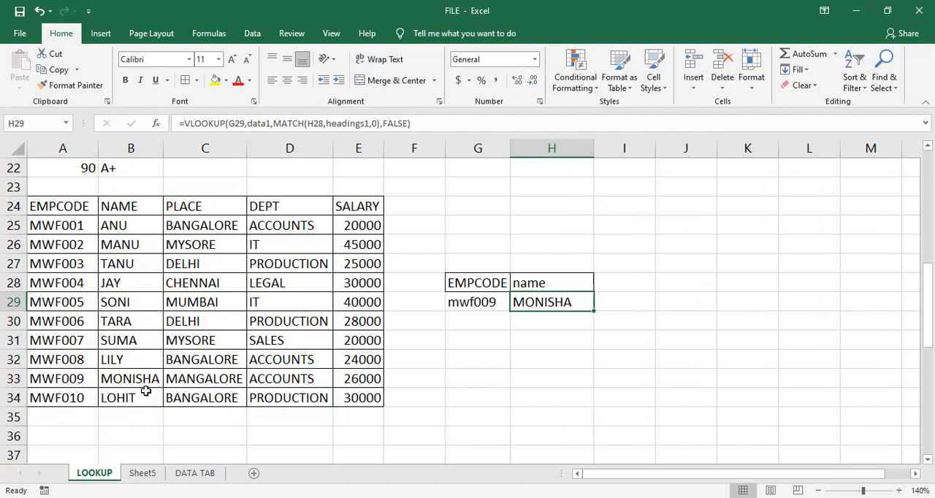
{"action": "left_click", "coordinate": [558, 276]}
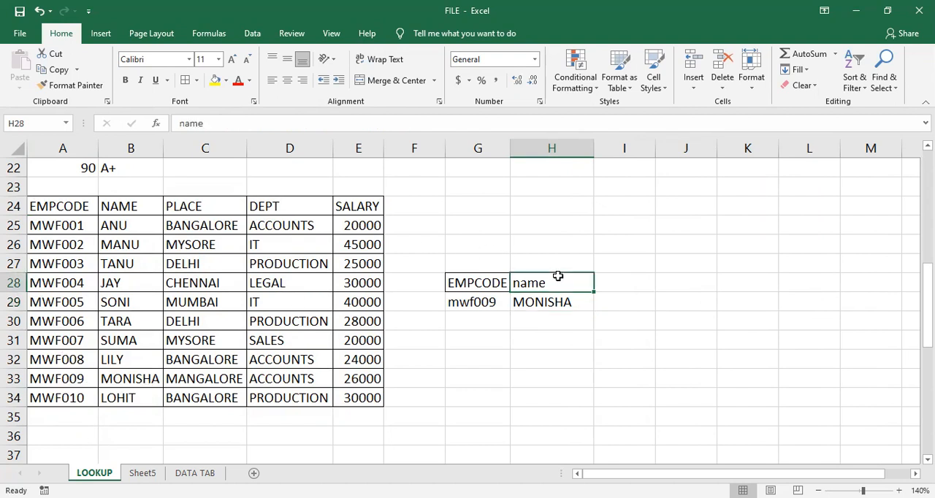
{"action": "key", "text": "Down"}
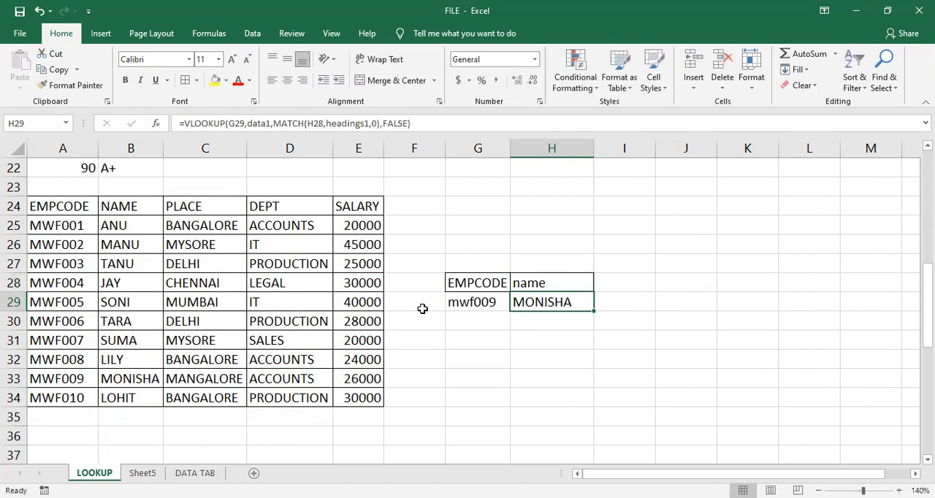
- Try the heading names in H28 to test a heading missing from the table, and undo the change
{"action": "left_click", "coordinate": [550, 285]}
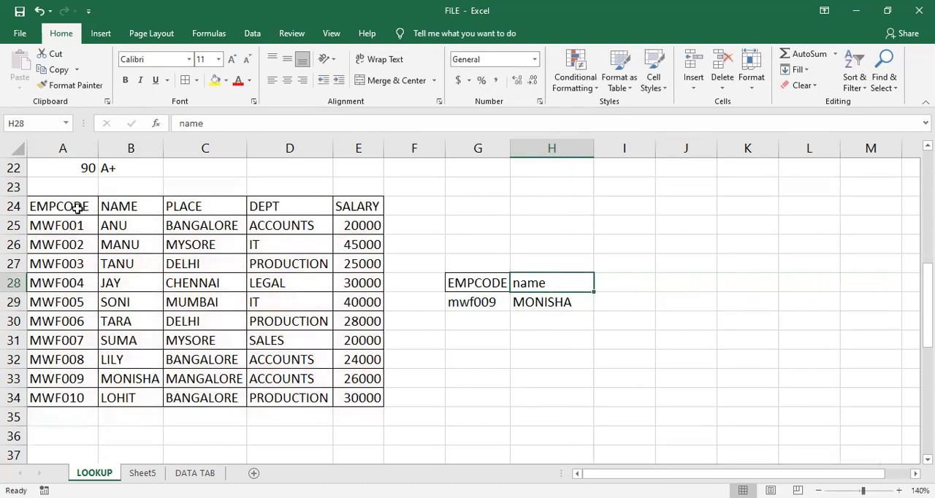
{"action": "double_click", "coordinate": [564, 282]}
{"action": "type", "text": "s"}
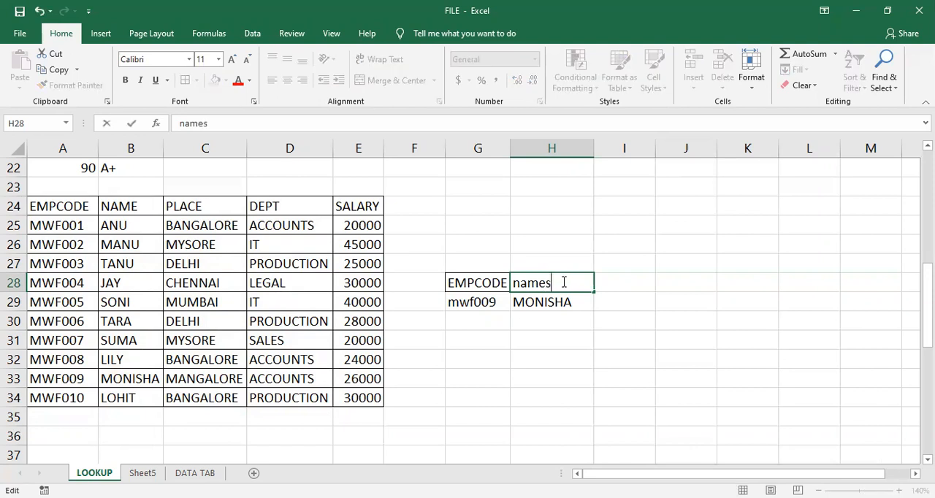
{"action": "key", "text": "Return"}
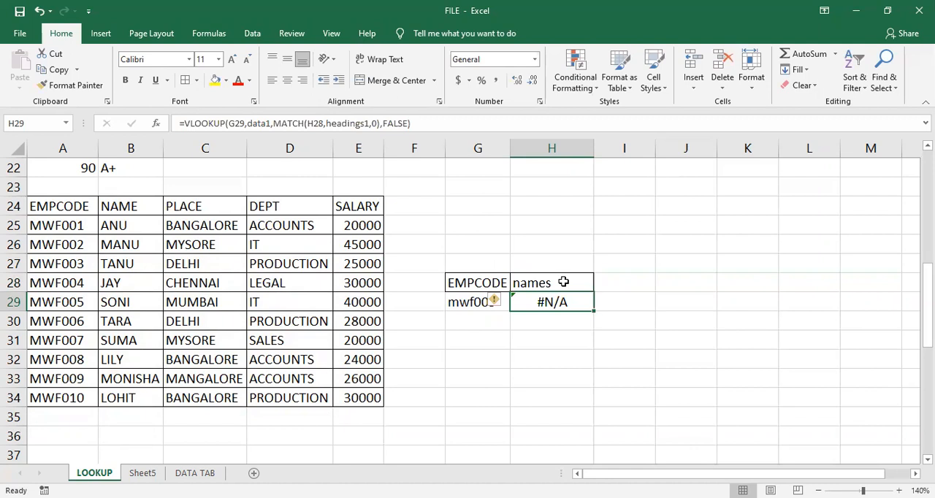
{"action": "key", "text": "ctrl+z"}
{"action": "double_click", "coordinate": [561, 282]}
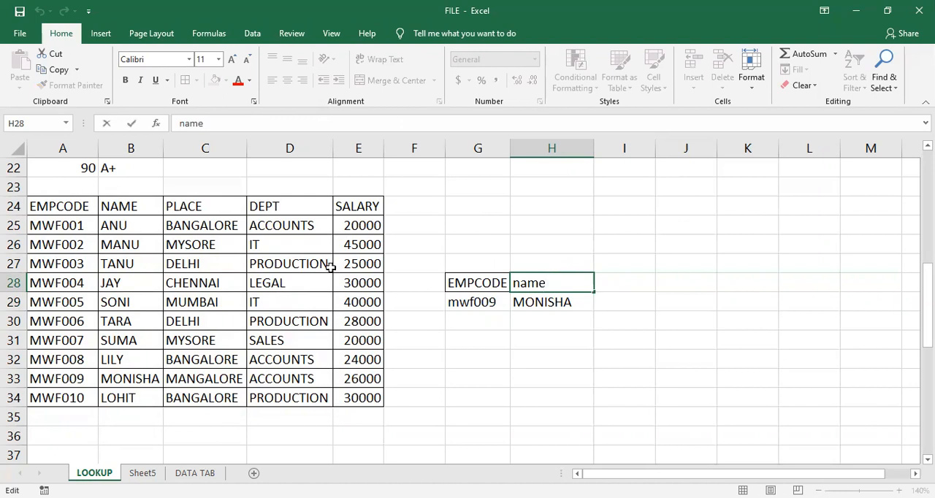
- Open the formula in H29 to review its data1, MATCH and headings1 arguments, and close it without changes
{"action": "left_click", "coordinate": [541, 295]}
{"action": "double_click", "coordinate": [546, 300]}
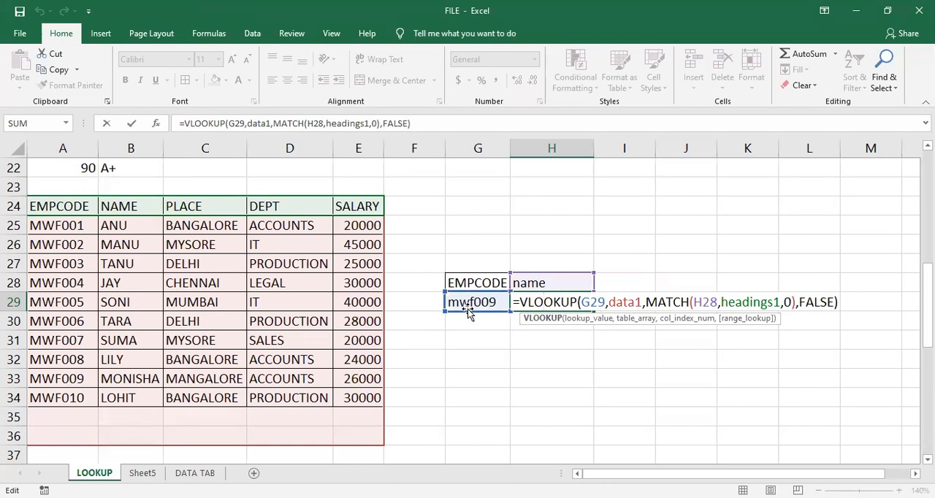
{"action": "left_click", "coordinate": [626, 305]}
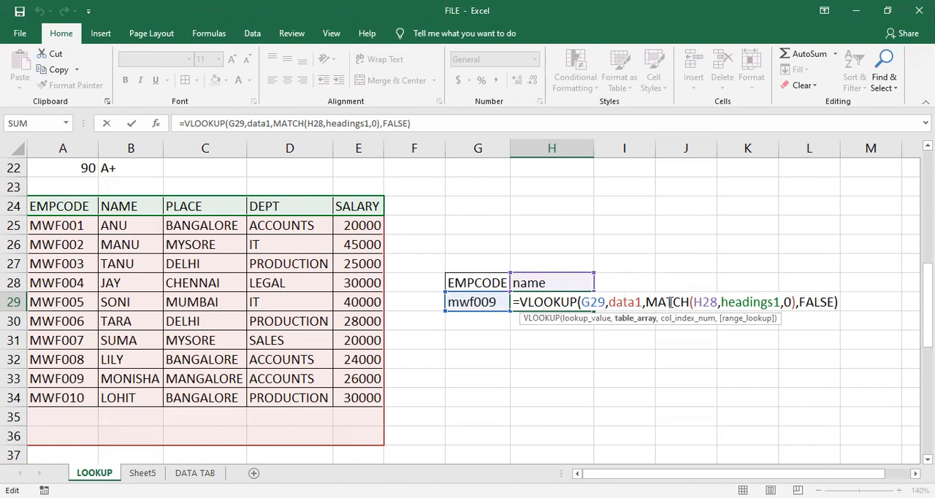
{"action": "left_click", "coordinate": [666, 306]}
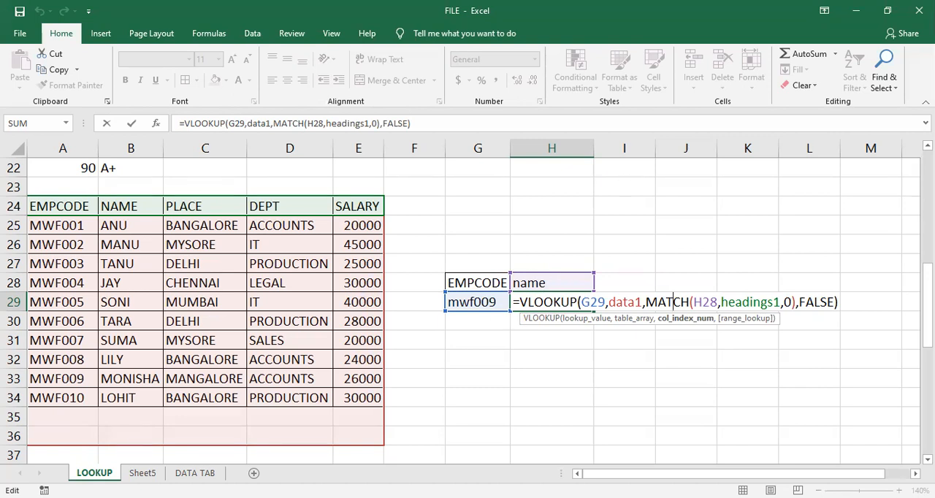
{"action": "left_click", "coordinate": [741, 306]}
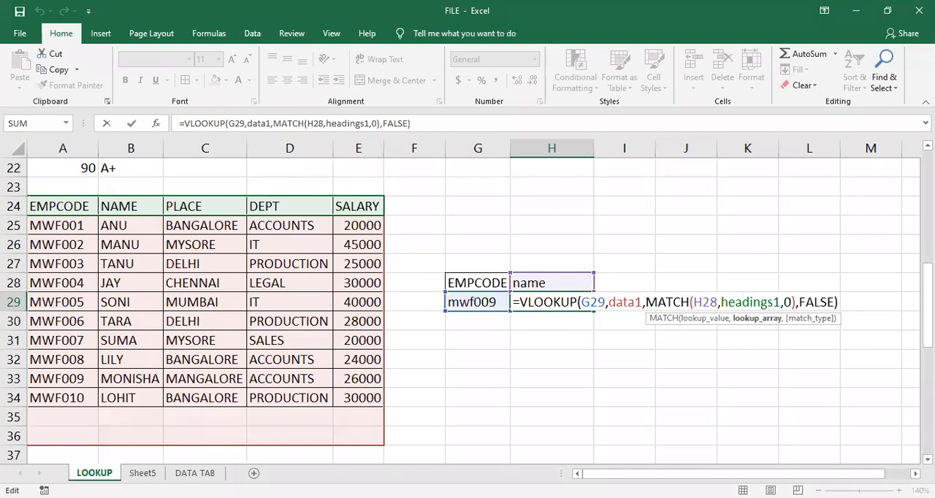
{"action": "key", "text": "Return"}
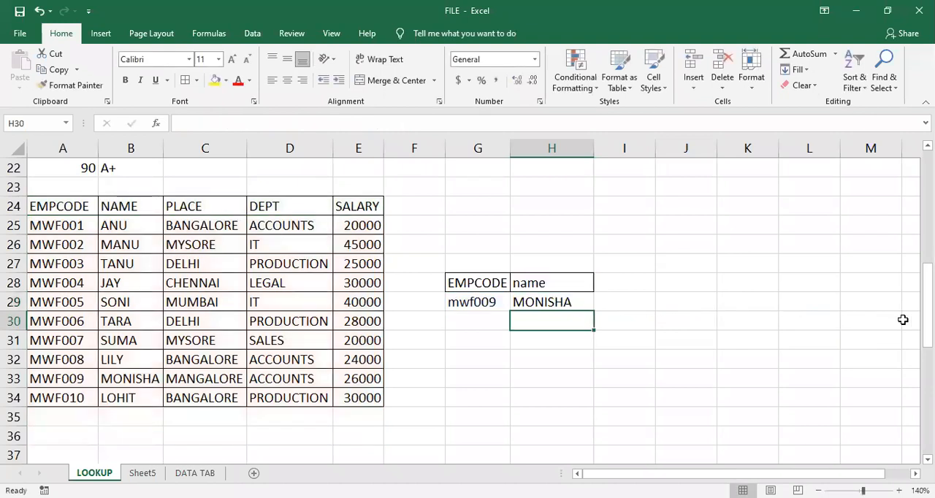
- Review the formula in H29 without changing it and set the employee code in G29 to mwf011
{"action": "double_click", "coordinate": [550, 302]}
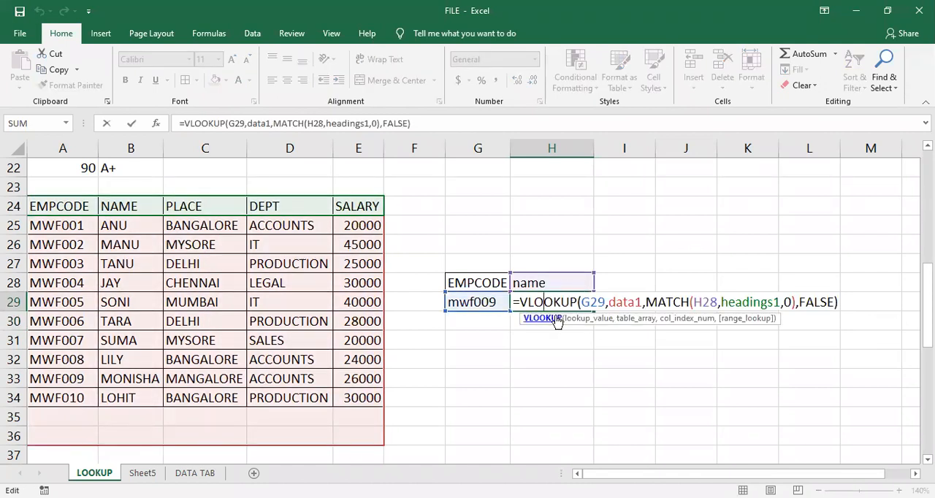
{"action": "key", "text": "Return"}
{"action": "double_click", "coordinate": [499, 302]}
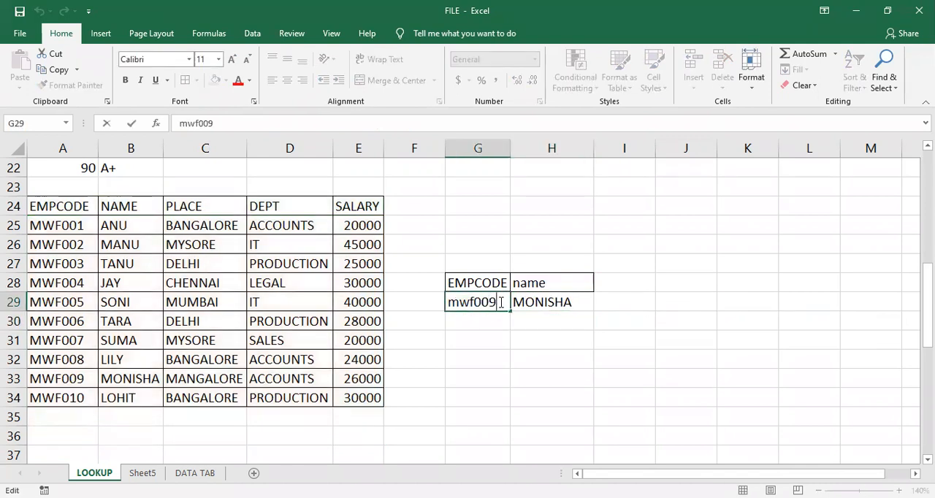
{"action": "key", "text": "BackSpace"}
{"action": "key", "text": "BackSpace"}
{"action": "type", "text": "11"}
{"action": "key", "text": "Return"}
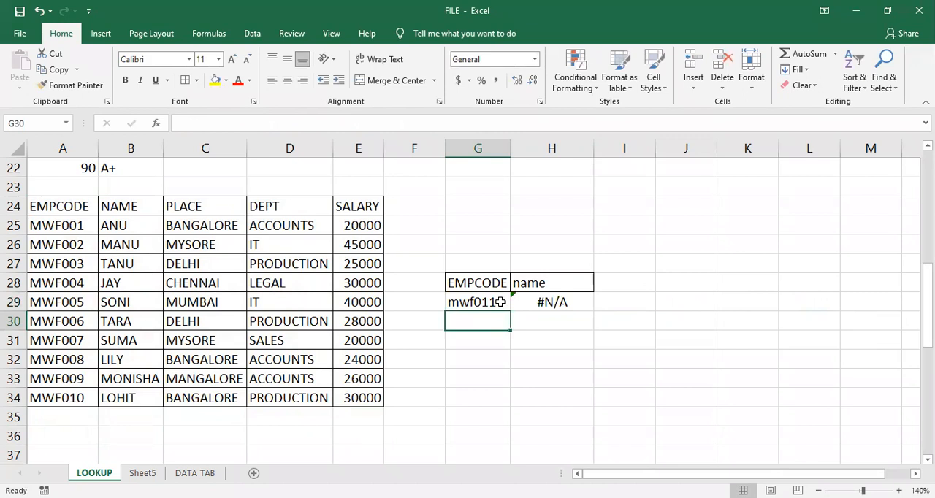
- Start a new record below the employee table with code mwf011 in A35 and the employee's name in B35
{"action": "left_click", "coordinate": [48, 416]}
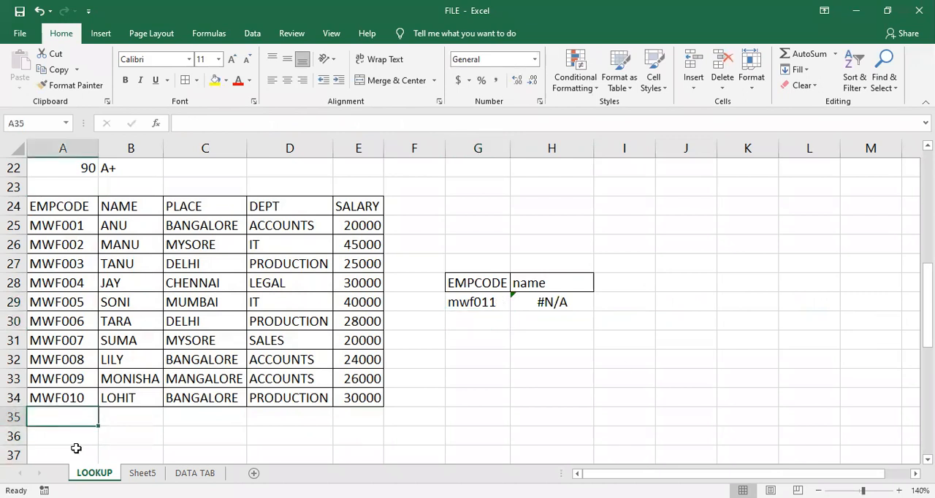
{"action": "type", "text": "mwf"}
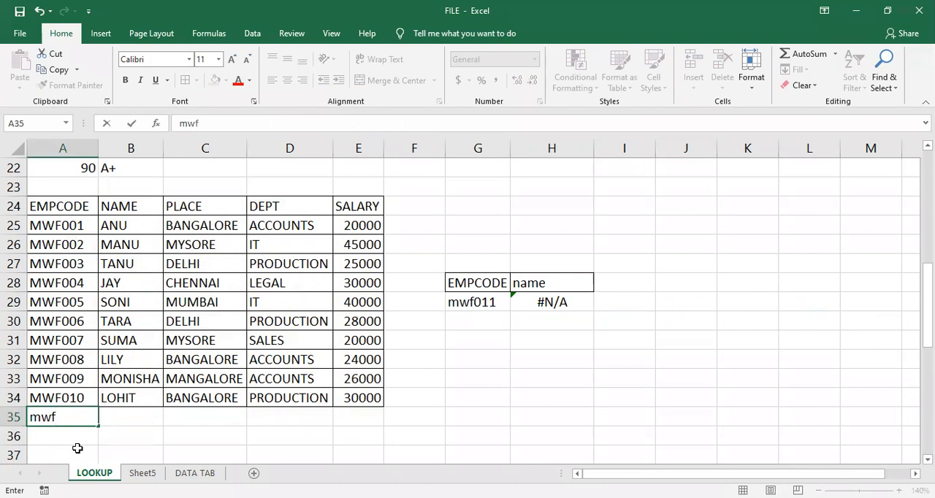
{"action": "type", "text": "011"}
{"action": "key", "text": "Tab"}
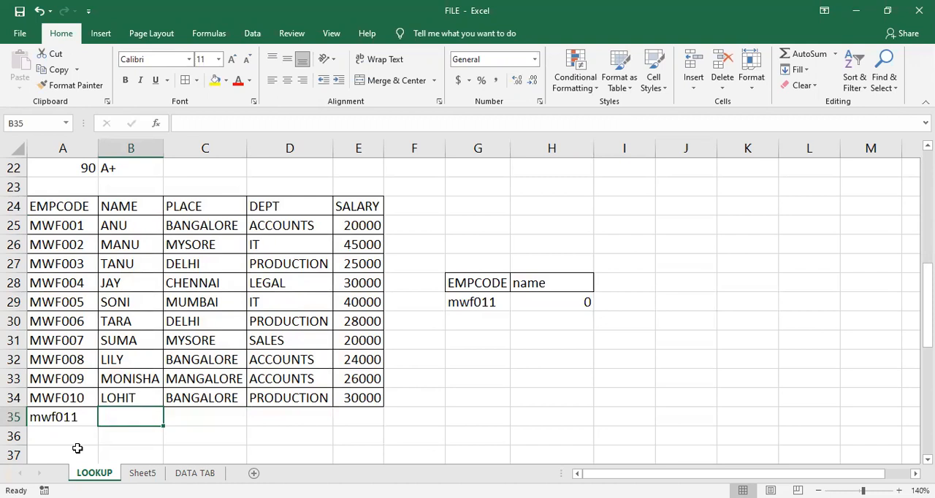
{"action": "type", "text": "Seema"}
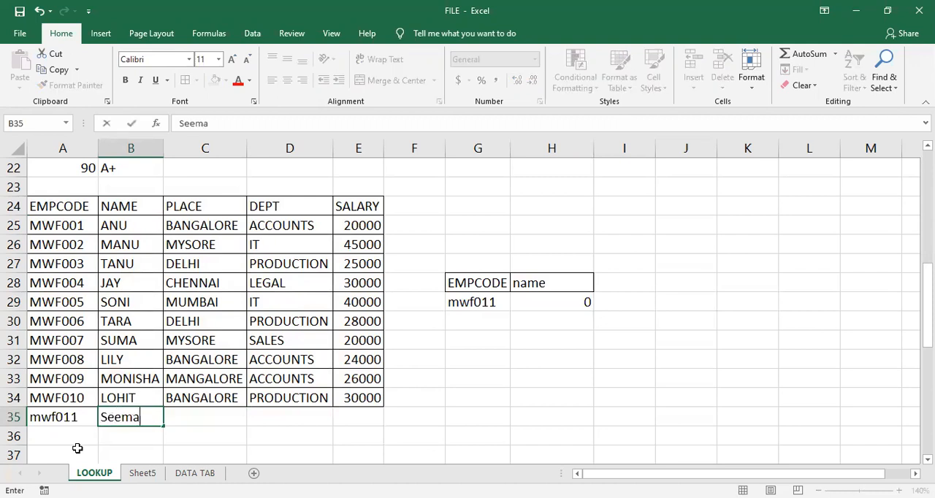
{"action": "key", "text": "Tab"}
- Complete the new record in row 35 with place BANGALORE, department IT and salary 40000
{"action": "type", "text": "n"}
{"action": "key", "text": "BackSpace"}
{"action": "type", "text": "ba"}
{"action": "key", "text": "Tab"}
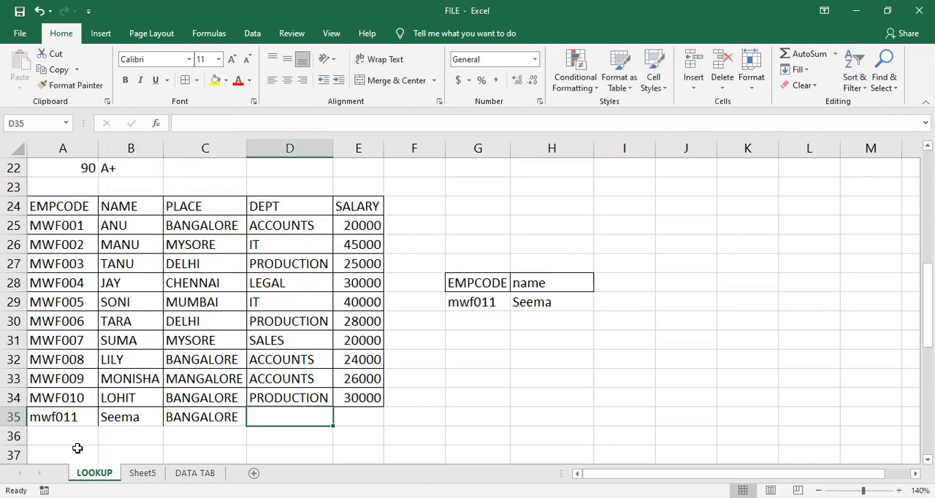
{"action": "type", "text": "it"}
{"action": "key", "text": "Tab"}
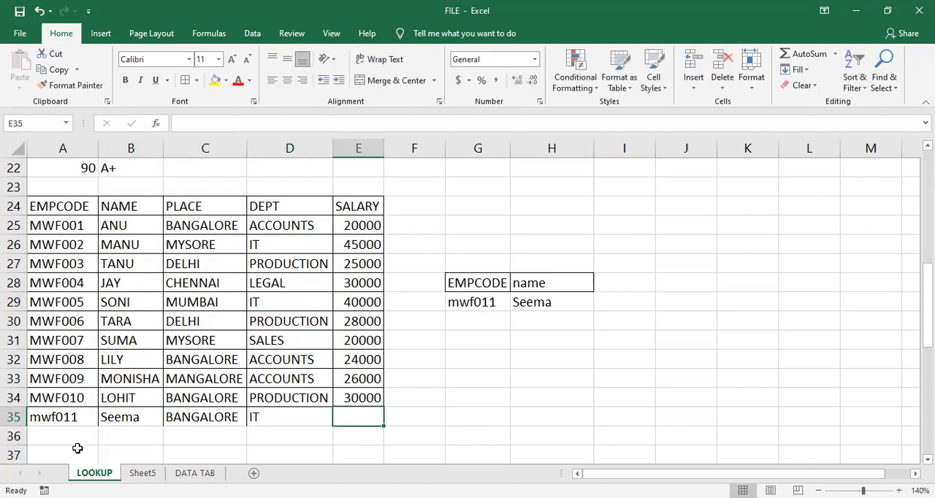
{"action": "type", "text": "40000"}
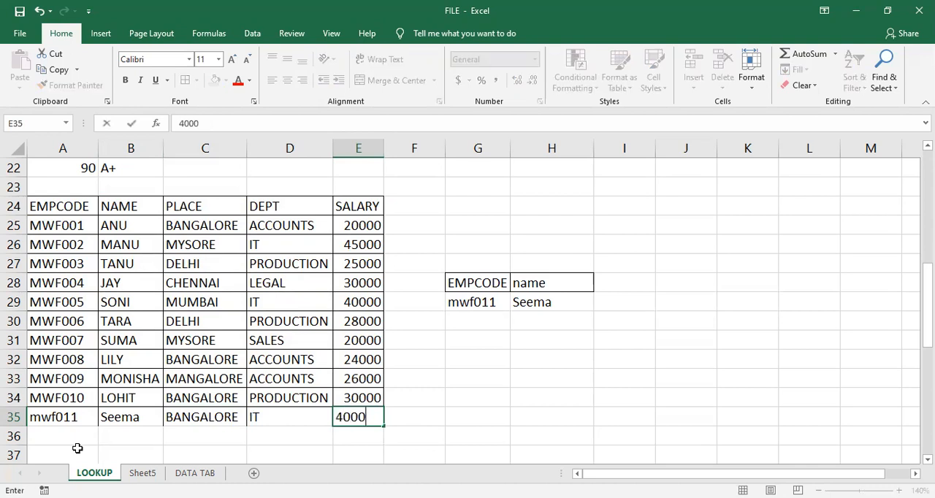
{"action": "key", "text": "Return"}
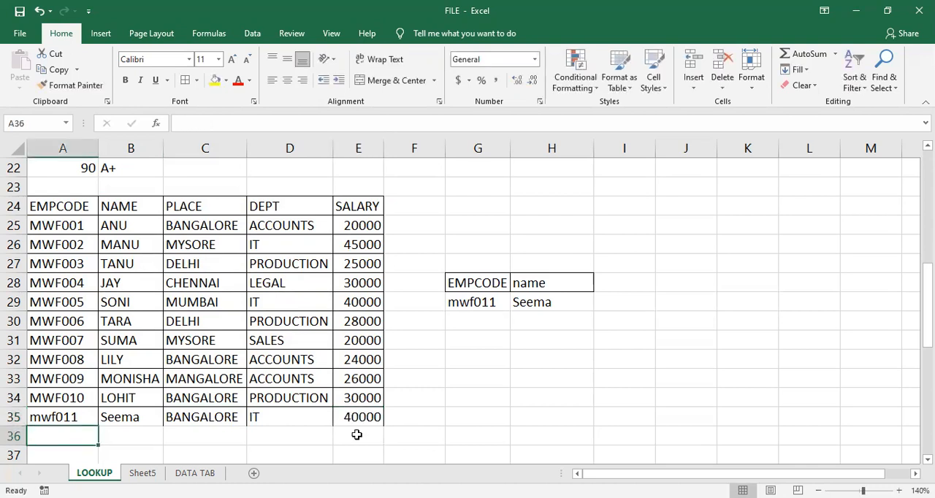
- Change the lookup heading in H28 to dept
{"action": "left_click", "coordinate": [576, 282]}
{"action": "key", "text": "BackSpace"}
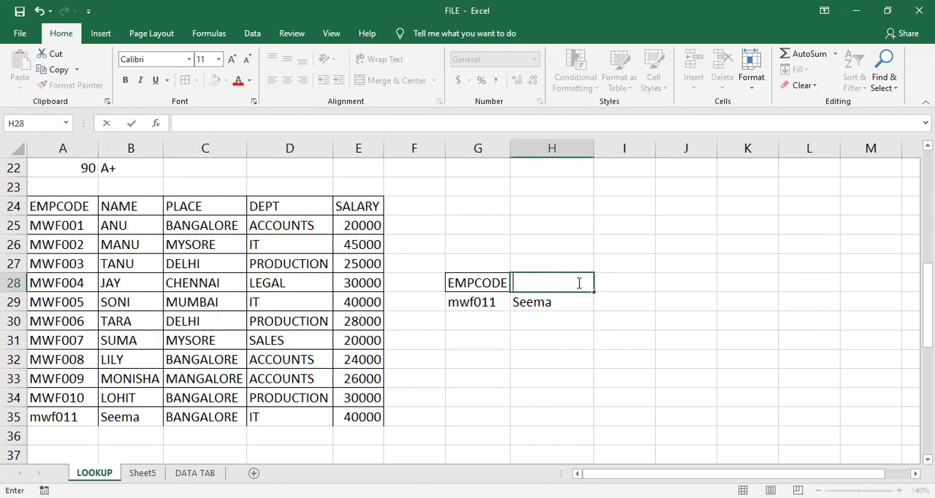
{"action": "type", "text": "dept"}
{"action": "key", "text": "Return"}
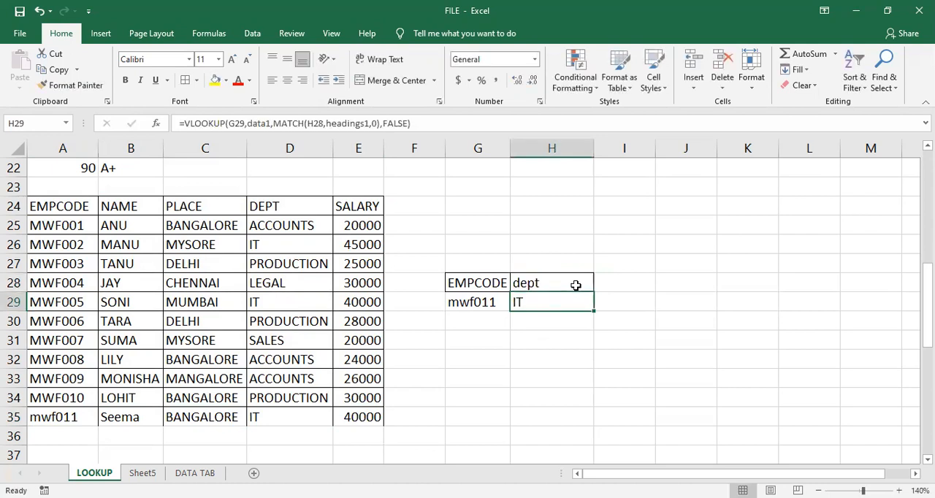
- Examine how the H29 formula combines VLOOKUP and MATCH with data1 and headings1, leaving it unchanged
{"action": "double_click", "coordinate": [549, 304]}
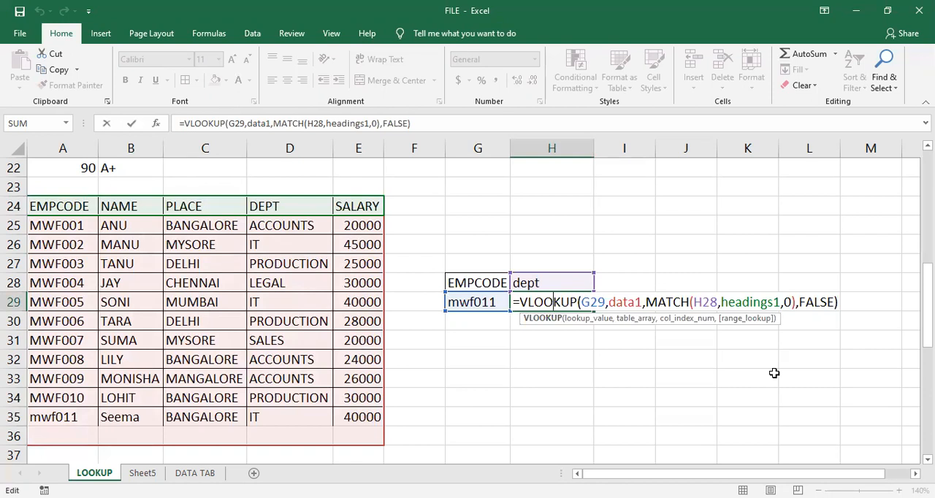
{"action": "left_click", "coordinate": [599, 300]}
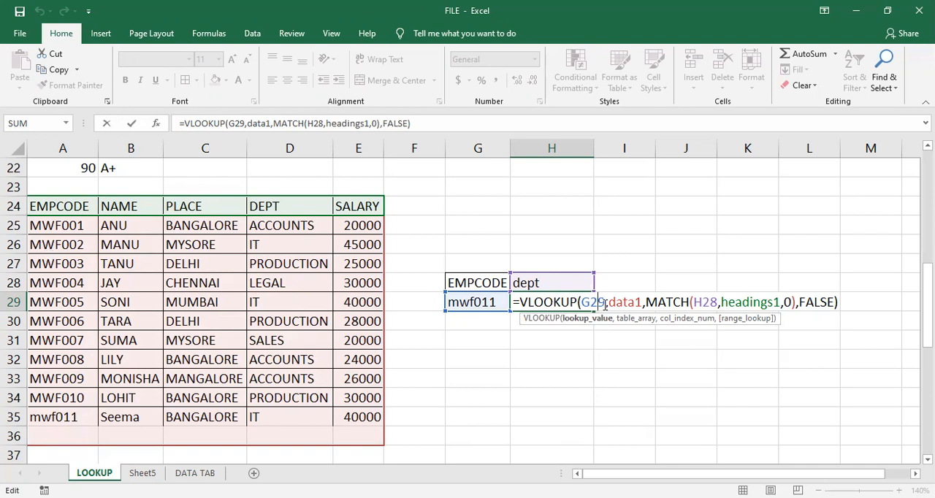
{"action": "key", "text": "Return"}
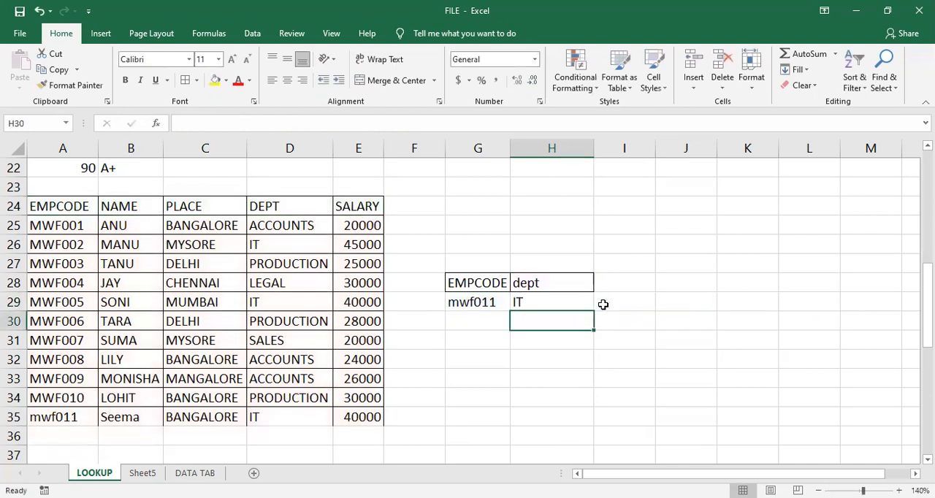
{"action": "left_click", "coordinate": [542, 299]}
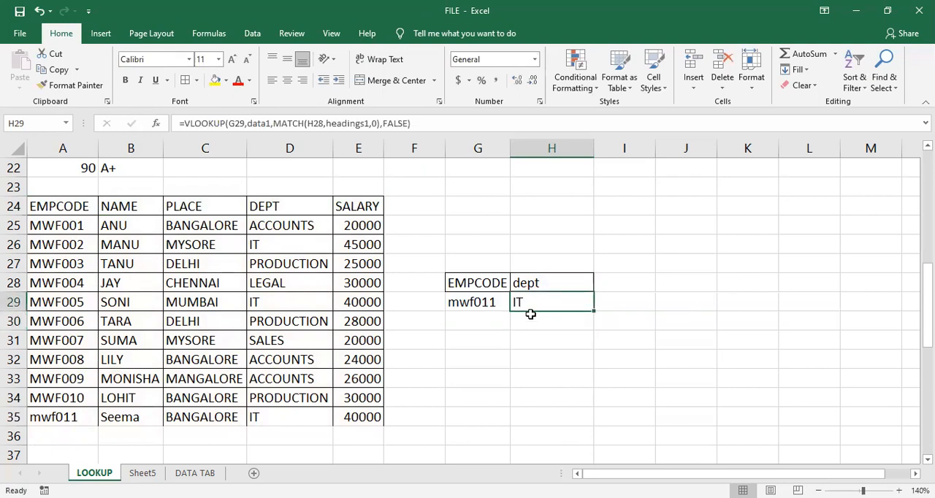
{"action": "double_click", "coordinate": [532, 301]}
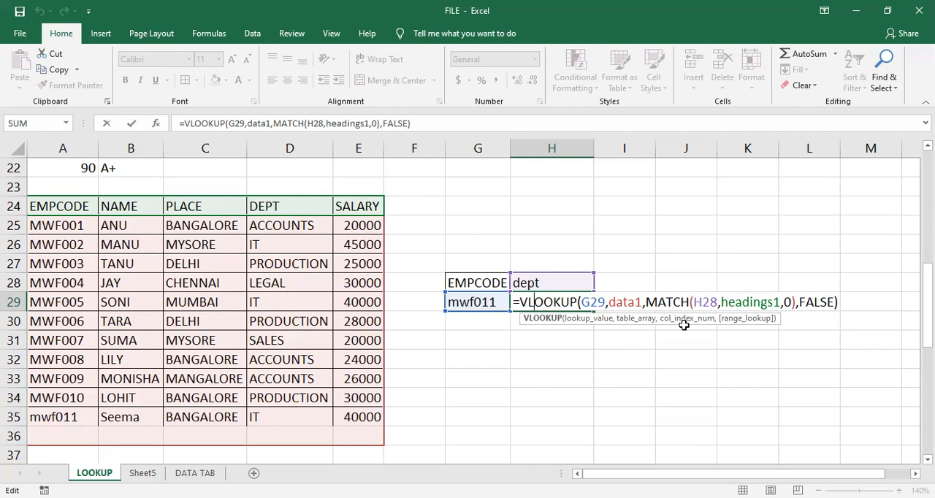
{"action": "key", "text": "Return"}
{"action": "key", "text": "Up"}
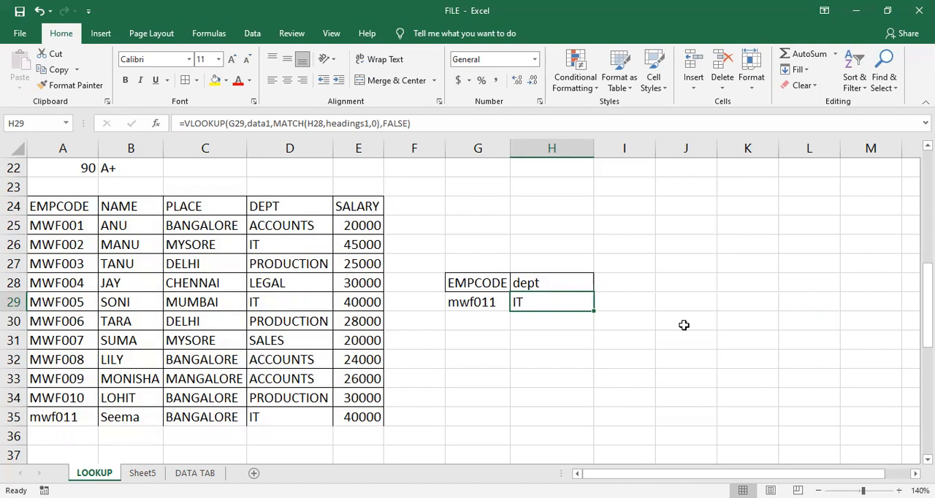
{"action": "double_click", "coordinate": [574, 301]}
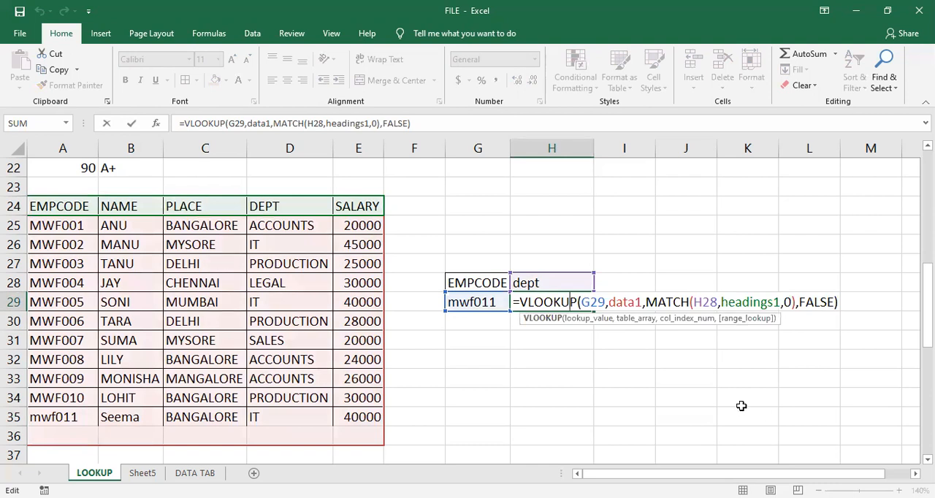
{"action": "key", "text": "Return"}
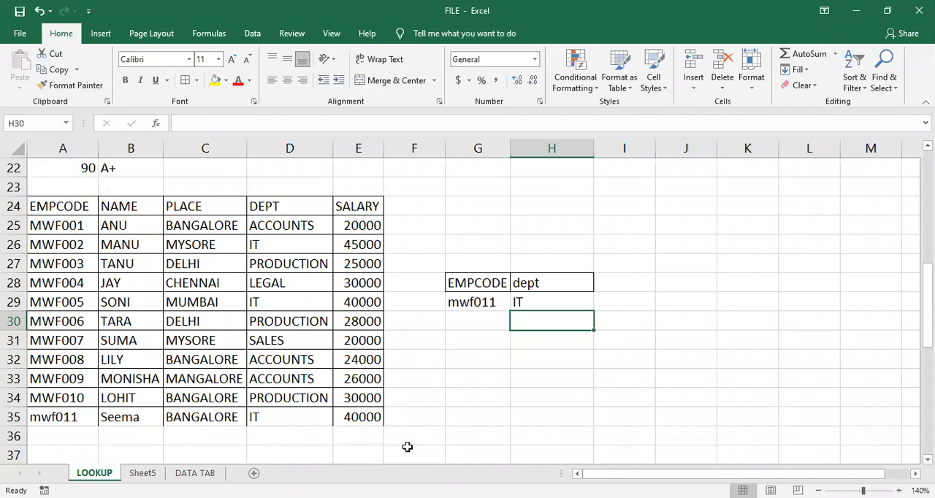
- Copy the employee table range A24:E29 and paste it transposed at A40 under the HLOOKUP heading
{"action": "scroll", "coordinate": [407, 390], "scroll_direction": "down", "scroll_amount": 2}
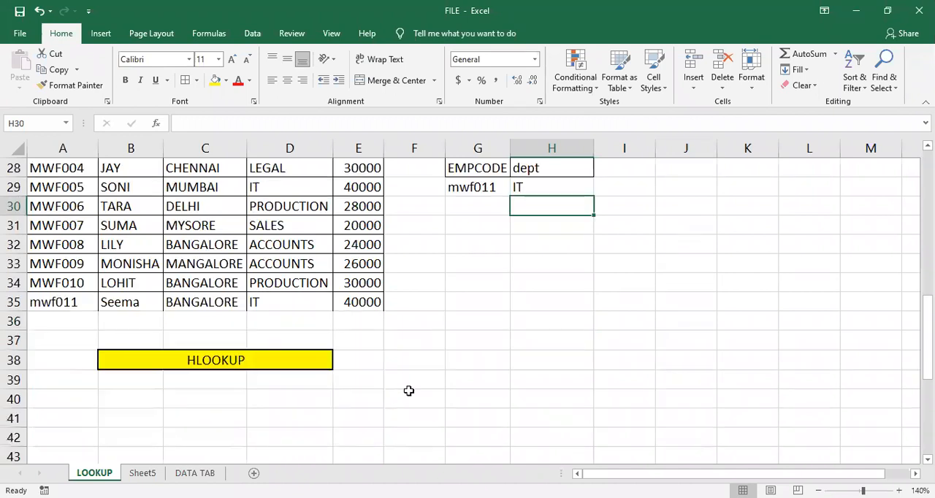
{"action": "left_click", "coordinate": [173, 389]}
{"action": "scroll", "coordinate": [175, 387], "scroll_direction": "up", "scroll_amount": 5}
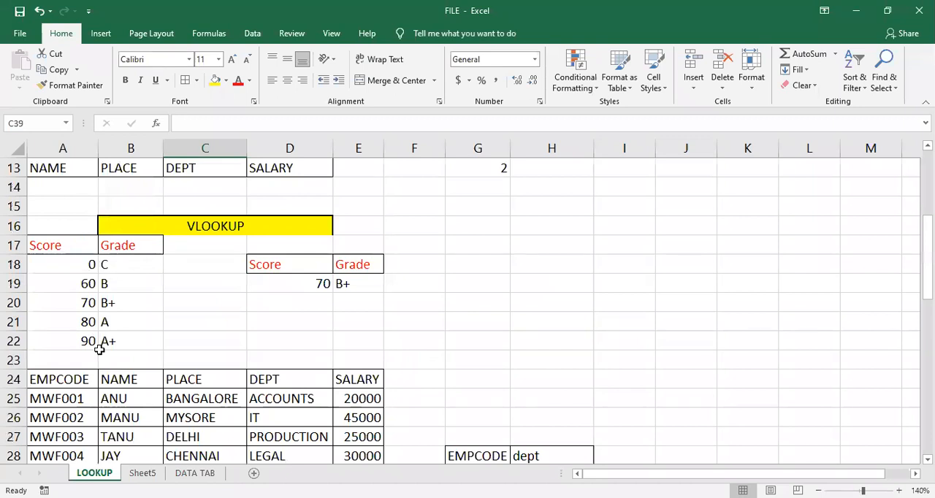
{"action": "scroll", "coordinate": [100, 350], "scroll_direction": "down", "scroll_amount": 1}
{"action": "left_click_drag", "start_coordinate": [80, 326], "coordinate": [360, 414]}
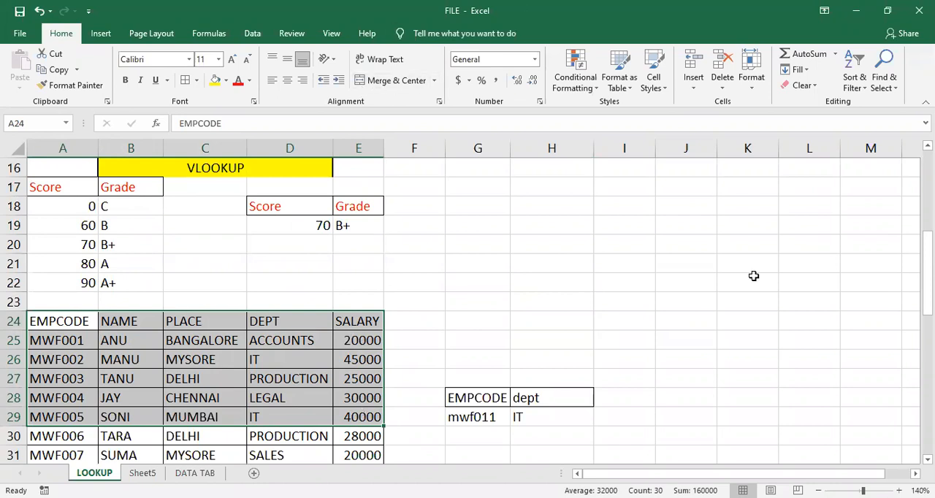
{"action": "key", "text": "ctrl+c"}
{"action": "scroll", "coordinate": [372, 297], "scroll_direction": "down", "scroll_amount": 4}
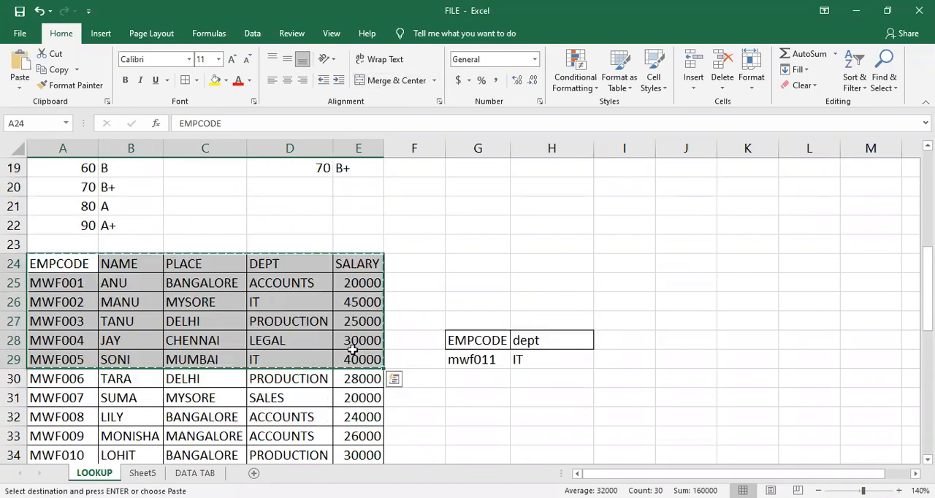
{"action": "scroll", "coordinate": [111, 380], "scroll_direction": "down", "scroll_amount": 1}
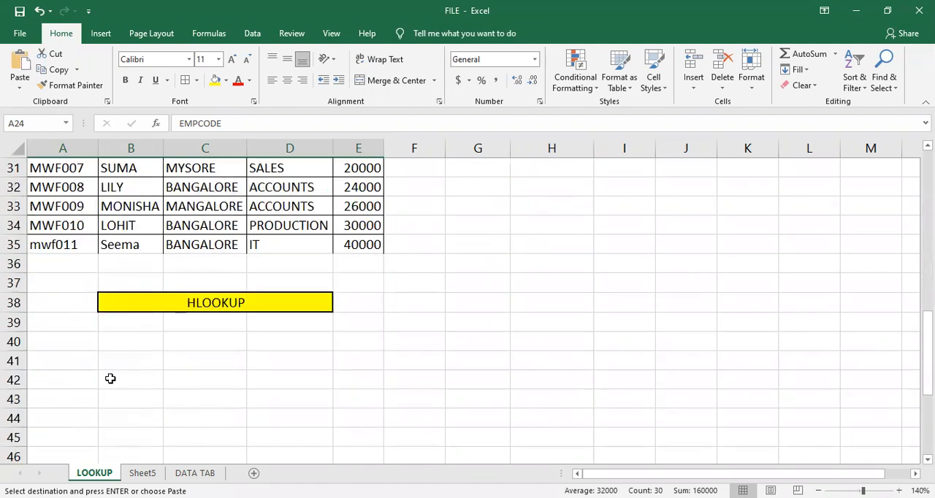
{"action": "left_click", "coordinate": [54, 342]}
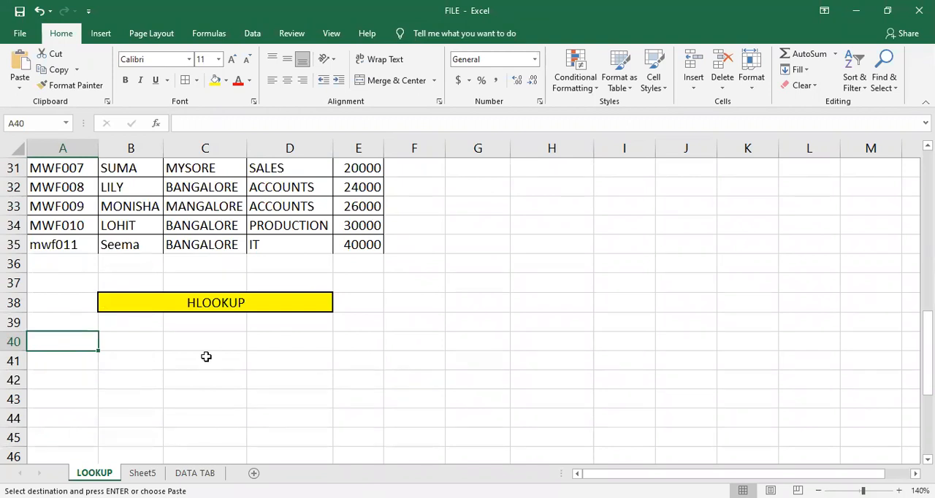
{"action": "left_click", "coordinate": [19, 90]}
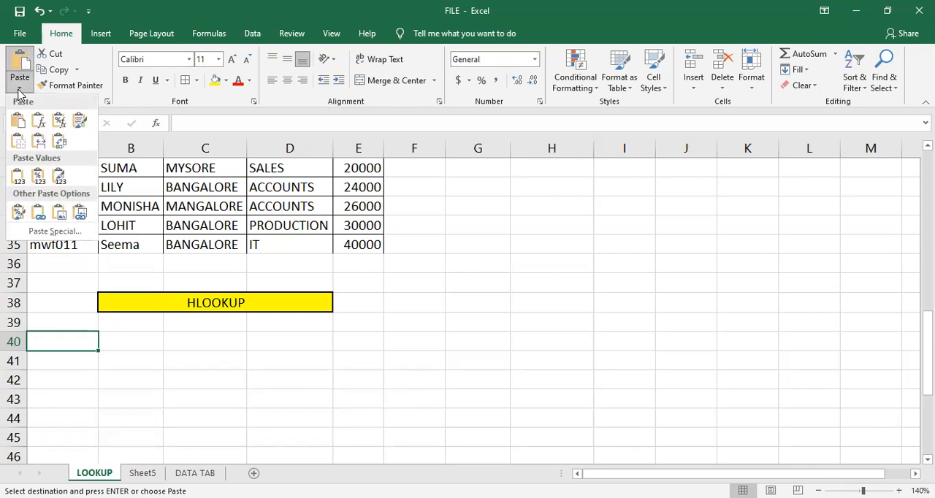
{"action": "left_click", "coordinate": [59, 146]}
- Autofit columns E and B to the contents of the transposed table
{"action": "left_click", "coordinate": [466, 300]}
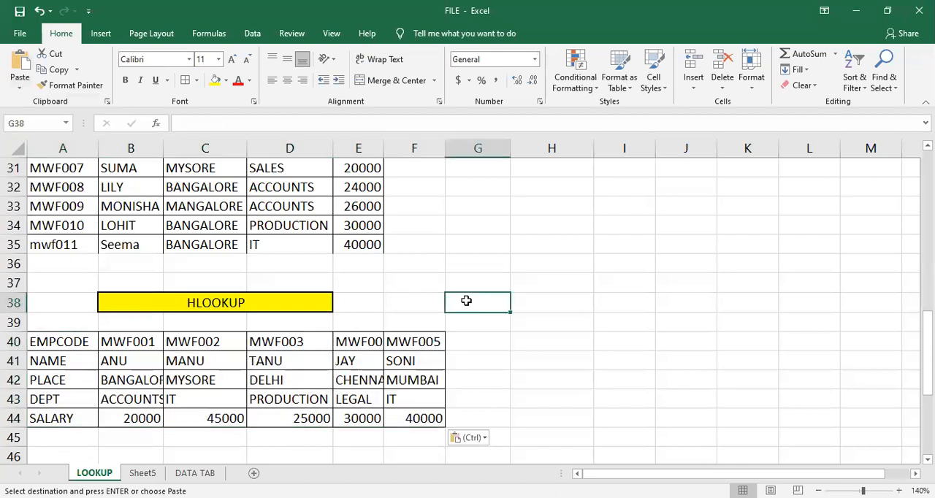
{"action": "double_click", "coordinate": [383, 153]}
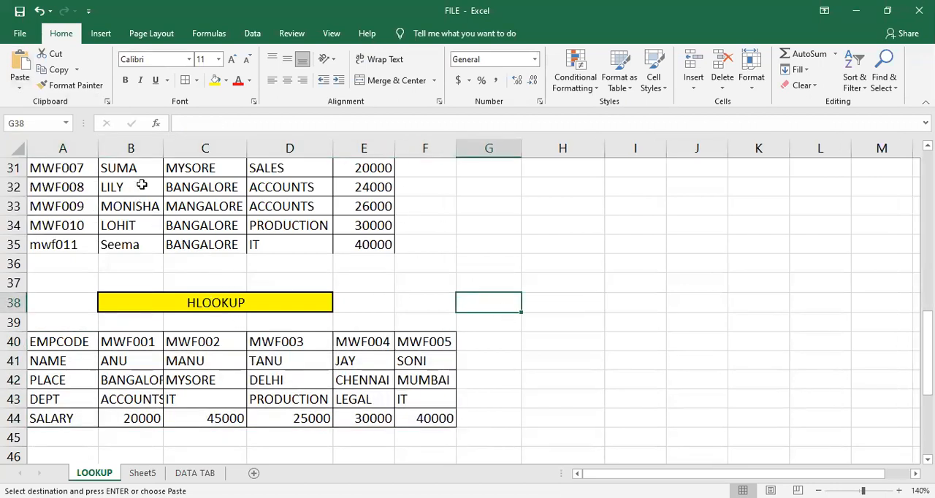
{"action": "double_click", "coordinate": [163, 151]}
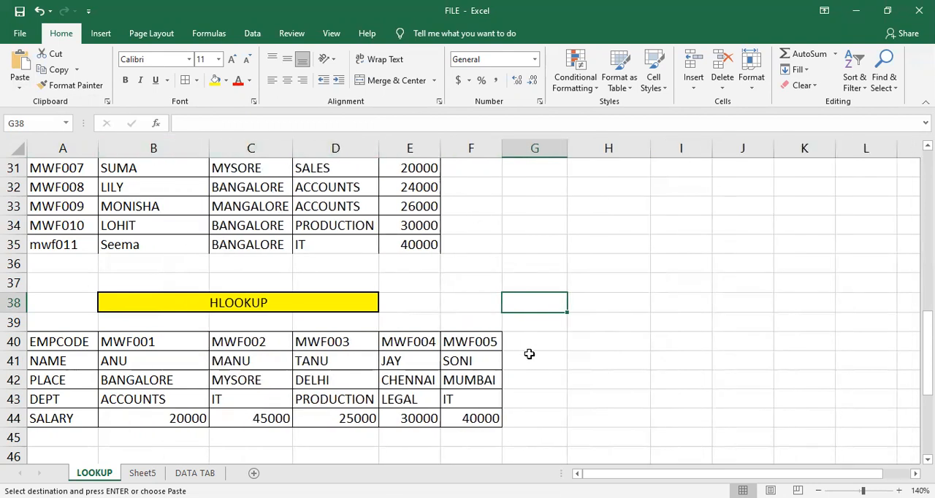
- Copy the EMPCODE and dept headings from G28:H28 and paste them at B46 below the transposed table
{"action": "scroll", "coordinate": [274, 414], "scroll_direction": "down", "scroll_amount": 1}
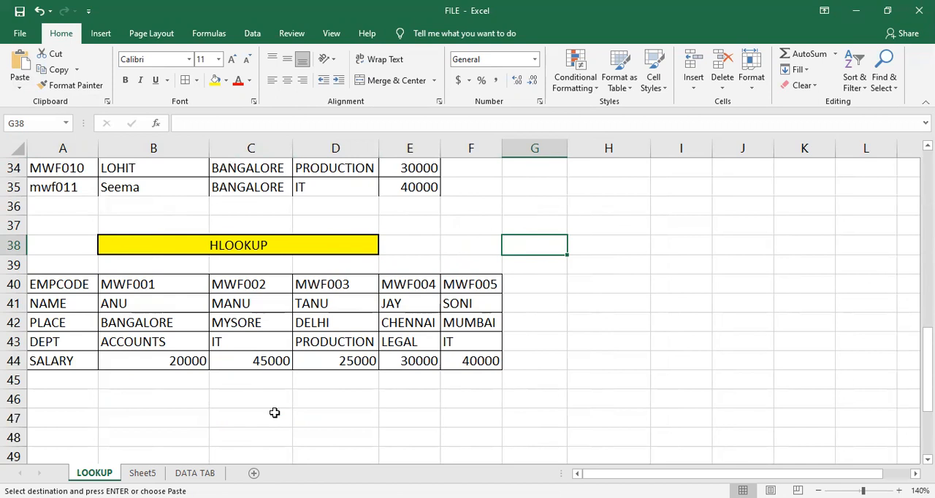
{"action": "left_click", "coordinate": [102, 394]}
{"action": "left_click_drag", "start_coordinate": [65, 290], "coordinate": [67, 303]}
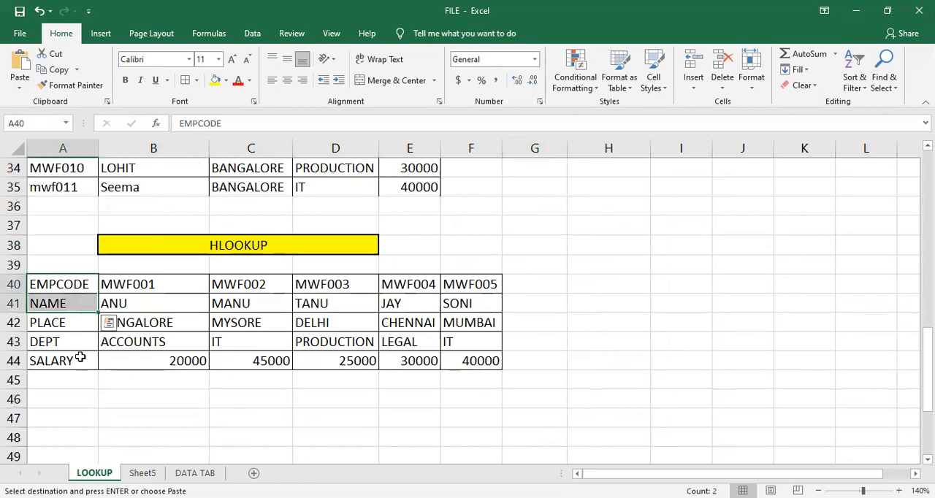
{"action": "scroll", "coordinate": [504, 263], "scroll_direction": "up", "scroll_amount": 2}
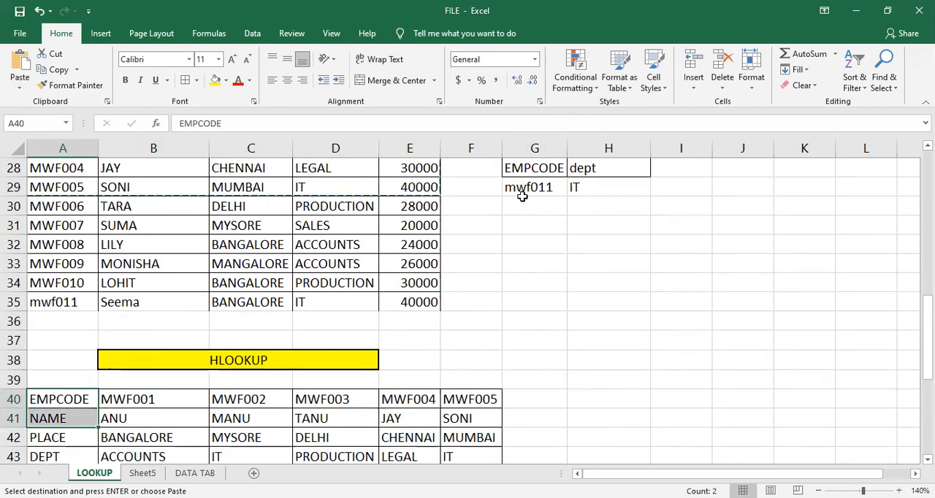
{"action": "left_click_drag", "start_coordinate": [544, 170], "coordinate": [588, 168]}
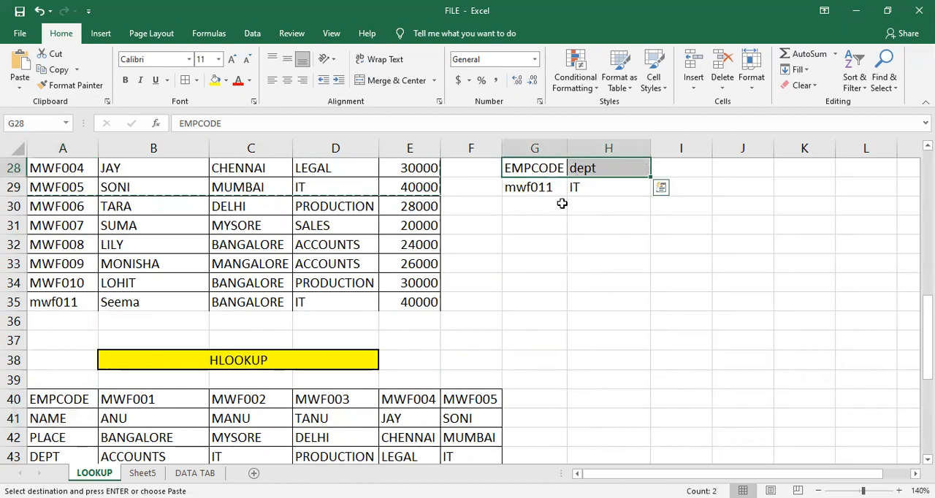
{"action": "scroll", "coordinate": [356, 404], "scroll_direction": "down", "scroll_amount": 2}
{"action": "scroll", "coordinate": [357, 404], "scroll_direction": "down", "scroll_amount": 1}
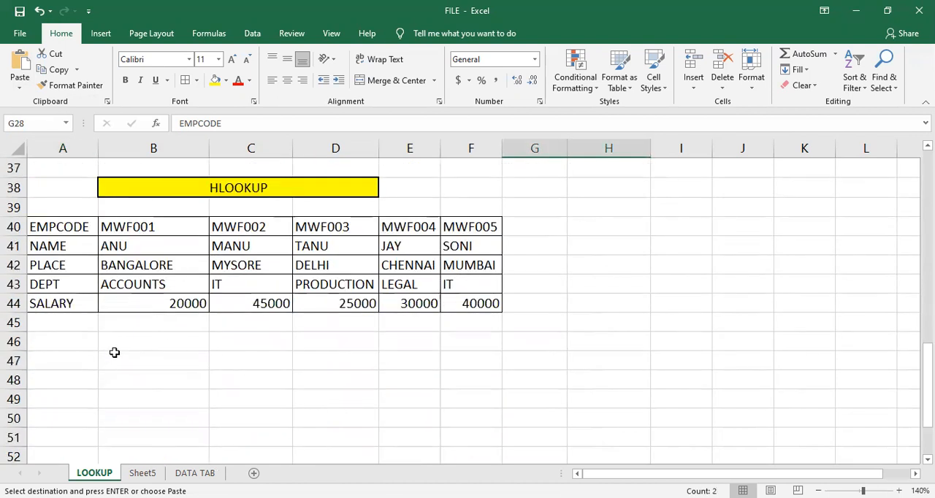
{"action": "left_click", "coordinate": [117, 347]}
{"action": "key", "text": "ctrl+v"}
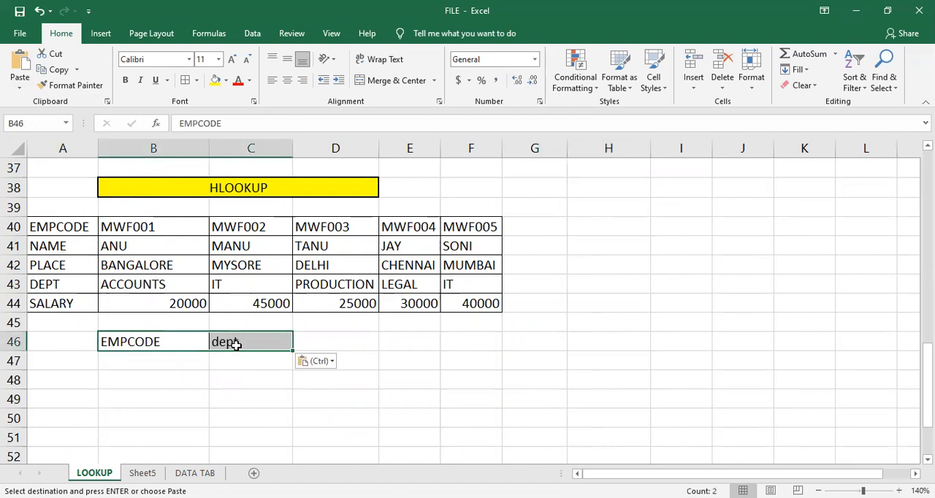
{"action": "left_click", "coordinate": [236, 373]}
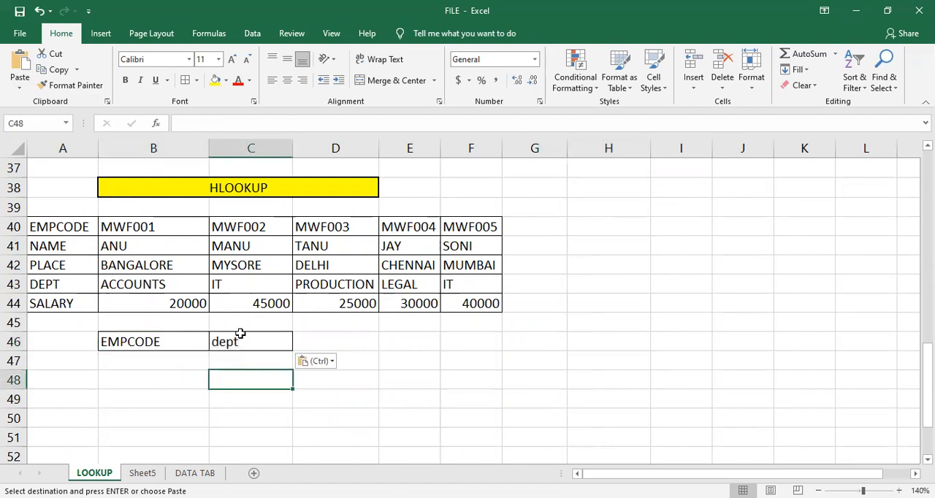
- Clear the dept heading from C46, leaving the bordered cell empty beside EMPCODE
{"action": "scroll", "coordinate": [261, 373], "scroll_direction": "up", "scroll_amount": 5}
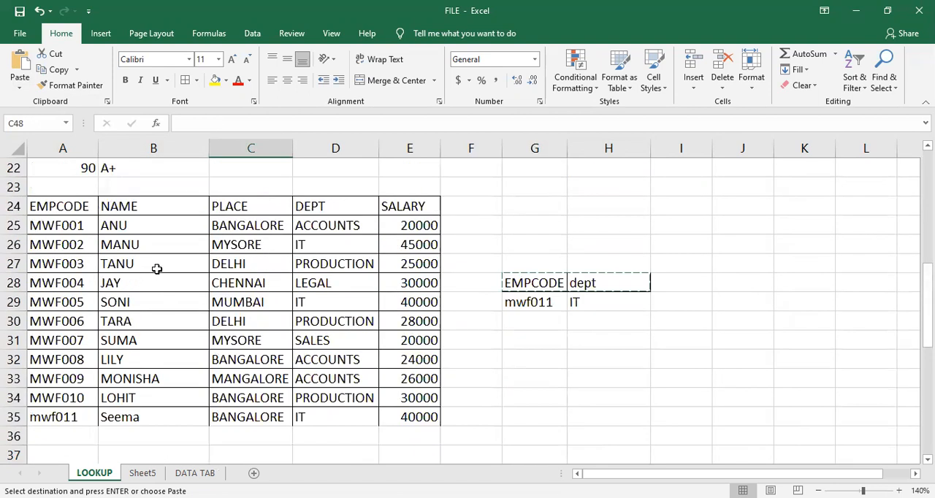
{"action": "scroll", "coordinate": [357, 292], "scroll_direction": "down", "scroll_amount": 5}
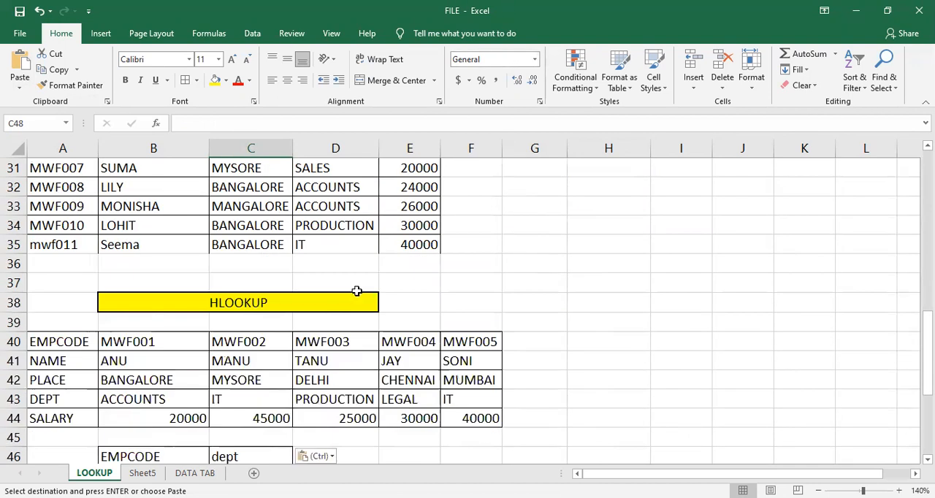
{"action": "left_click", "coordinate": [244, 358]}
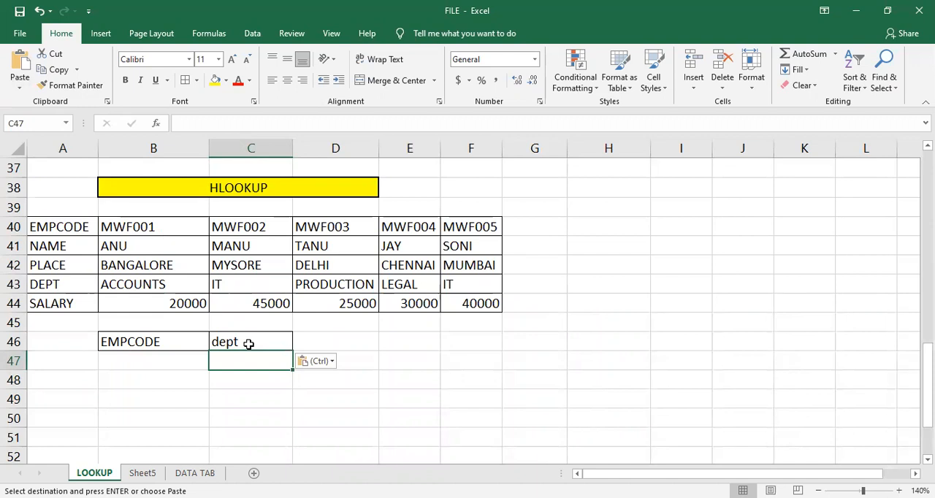
{"action": "left_click", "coordinate": [248, 344]}
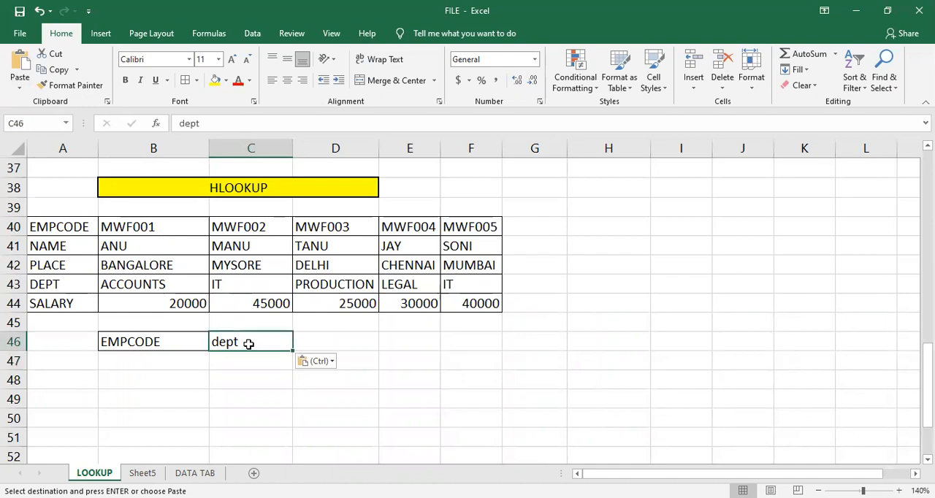
{"action": "key", "text": "Escape"}
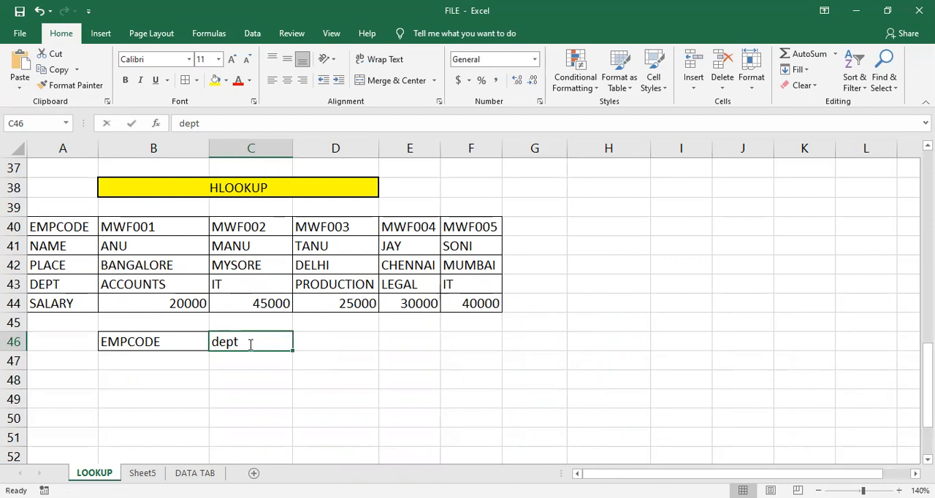
{"action": "key", "text": "BackSpace"}
{"action": "key", "text": "Return"}
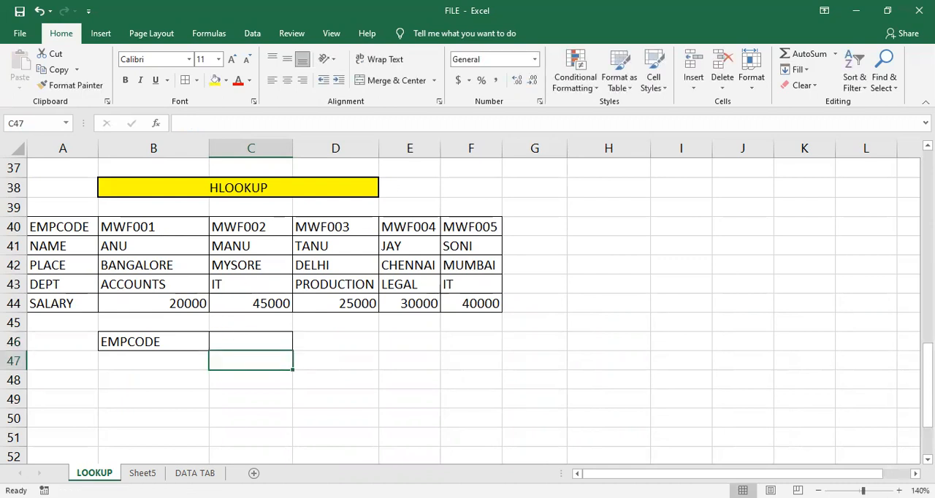
{"action": "left_click", "coordinate": [172, 359]}
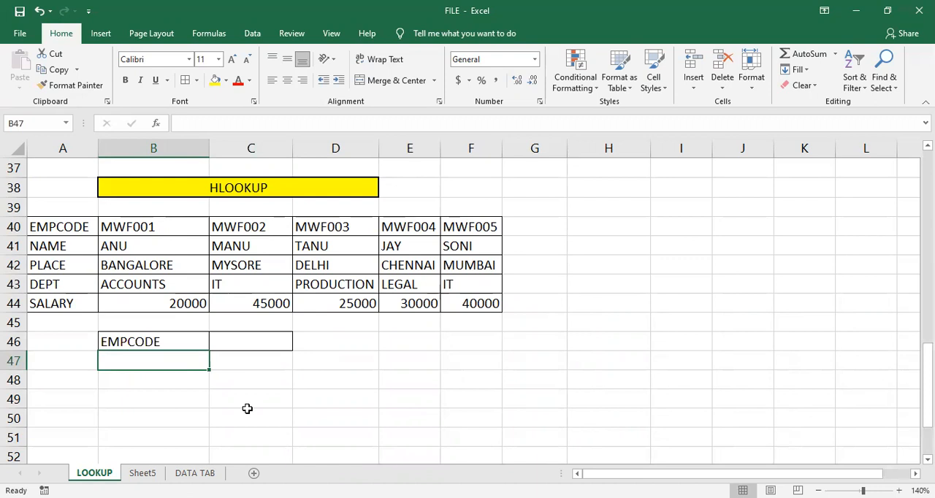
{"action": "type", "text": "="}
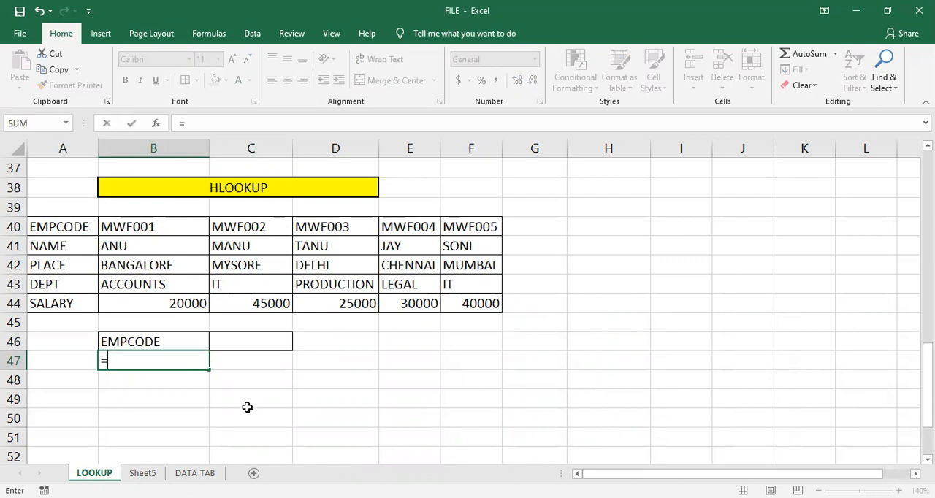
{"action": "key", "text": "BackSpace"}
{"action": "key", "text": "Right"}
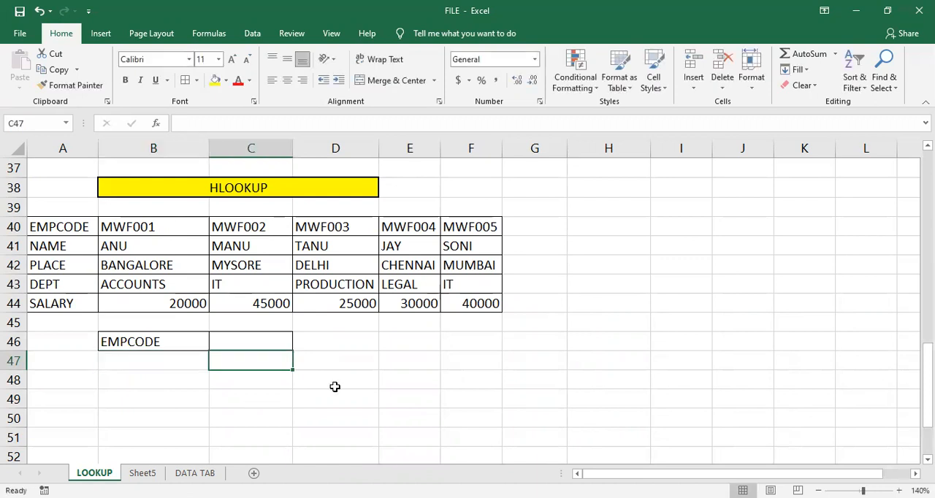
- Start an HLOOKUP formula in C47 with B47 as the lookup value and B40:F44 as the table array
{"action": "type", "text": "="}
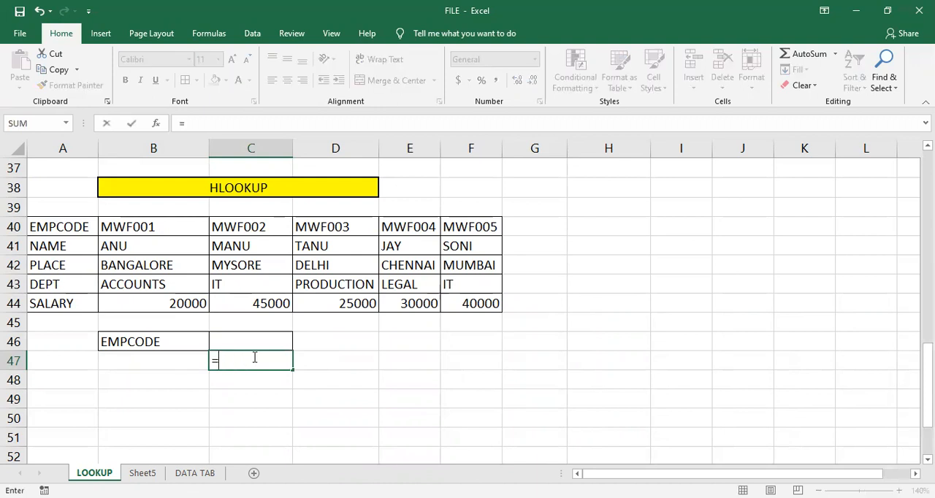
{"action": "type", "text": "hloo"}
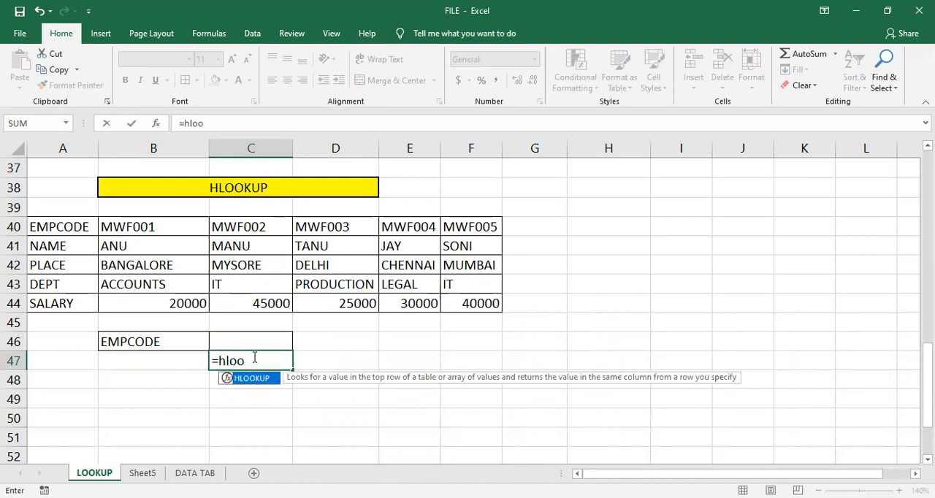
{"action": "key", "text": "Tab"}
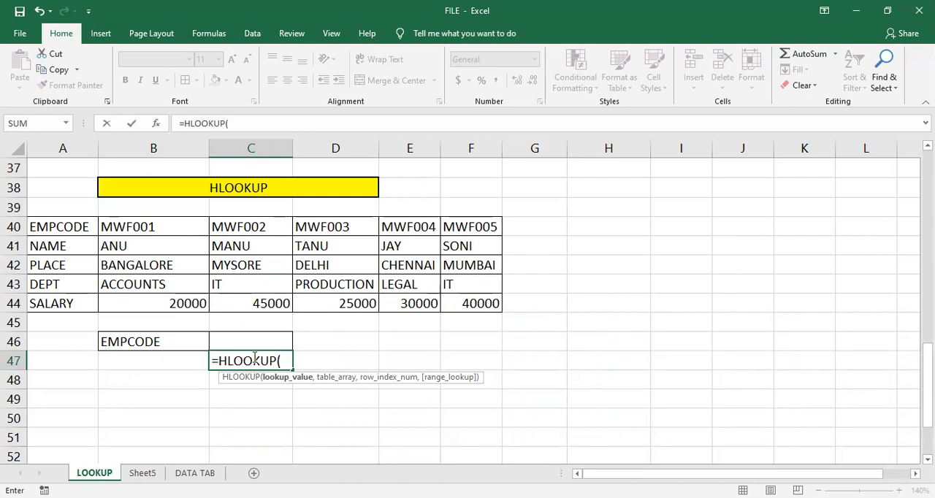
{"action": "left_click", "coordinate": [187, 359]}
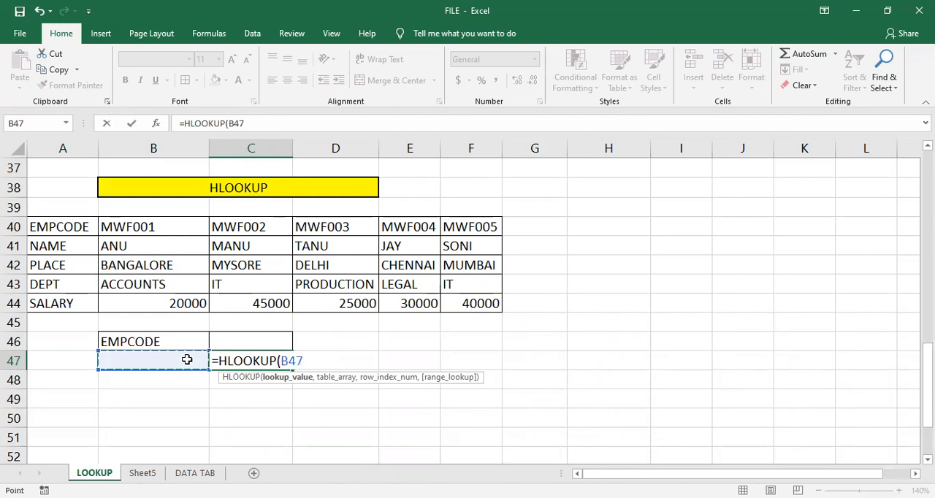
{"action": "type", "text": ","}
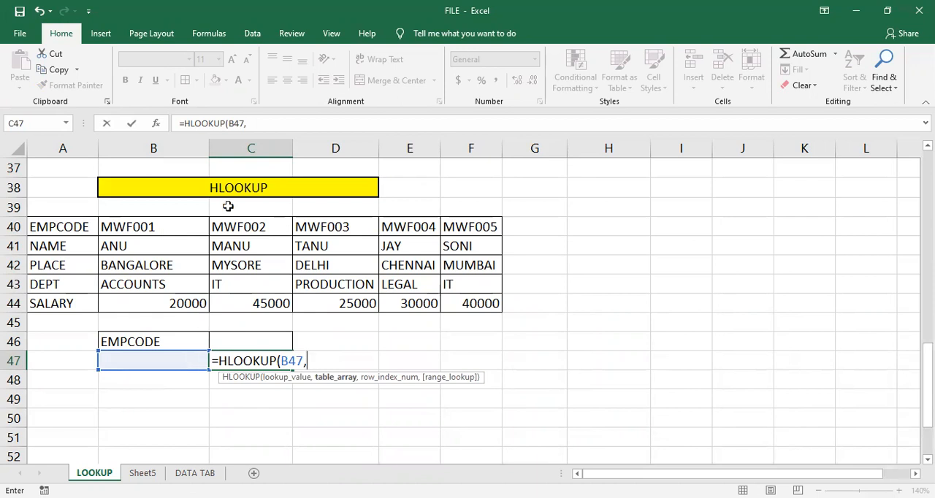
{"action": "left_click", "coordinate": [194, 222]}
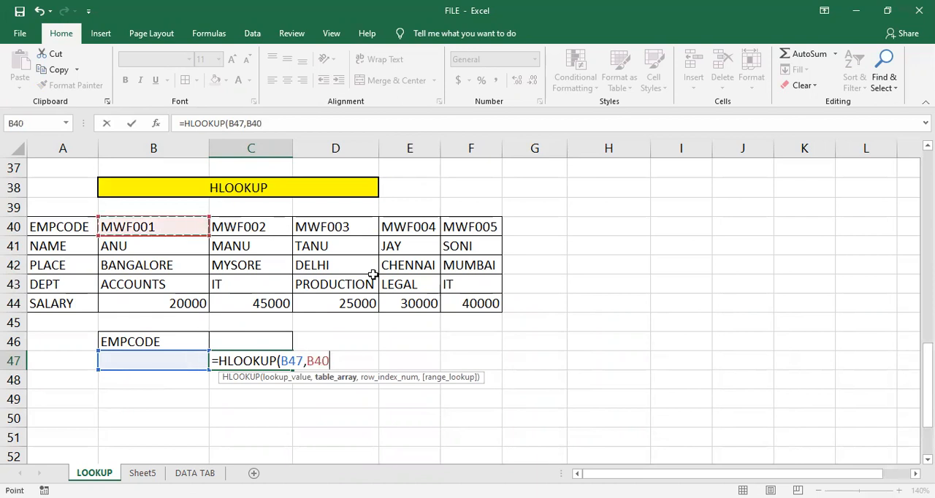
{"action": "left_click", "coordinate": [446, 302], "text": "shift"}
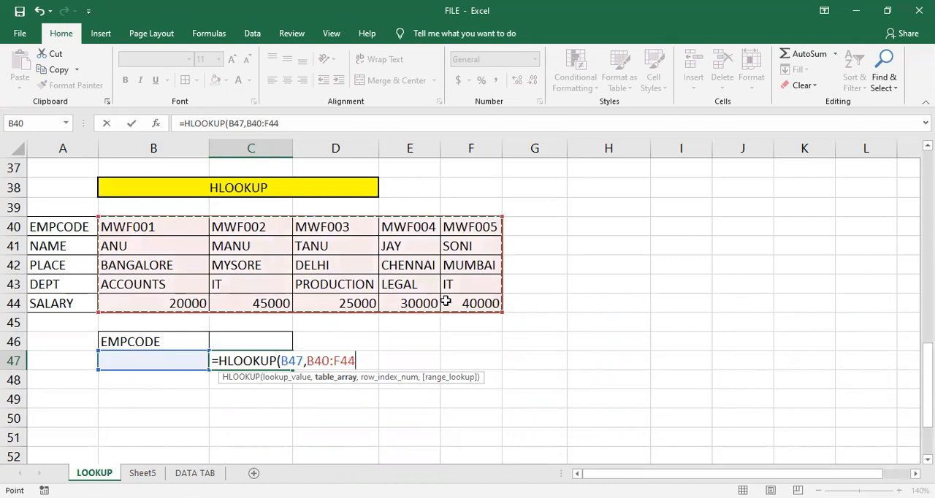
{"action": "type", "text": ","}
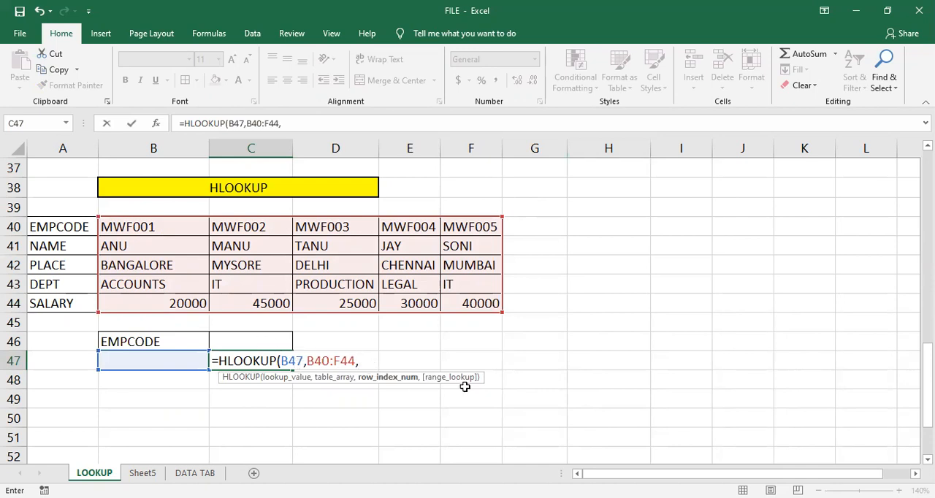
- Supply the HLOOKUP row index with MATCH(C46,A40:A44,0), using exact match against the row headings
{"action": "type", "text": "matc"}
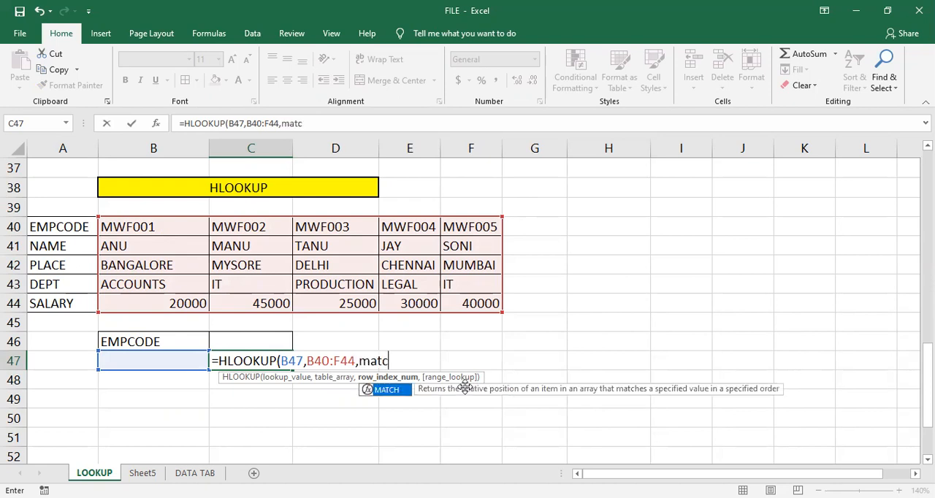
{"action": "key", "text": "Tab"}
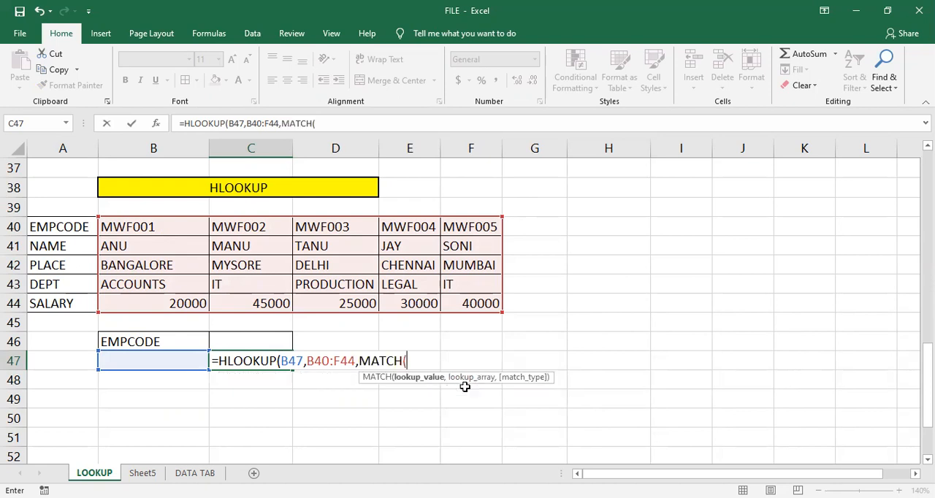
{"action": "left_click", "coordinate": [234, 336]}
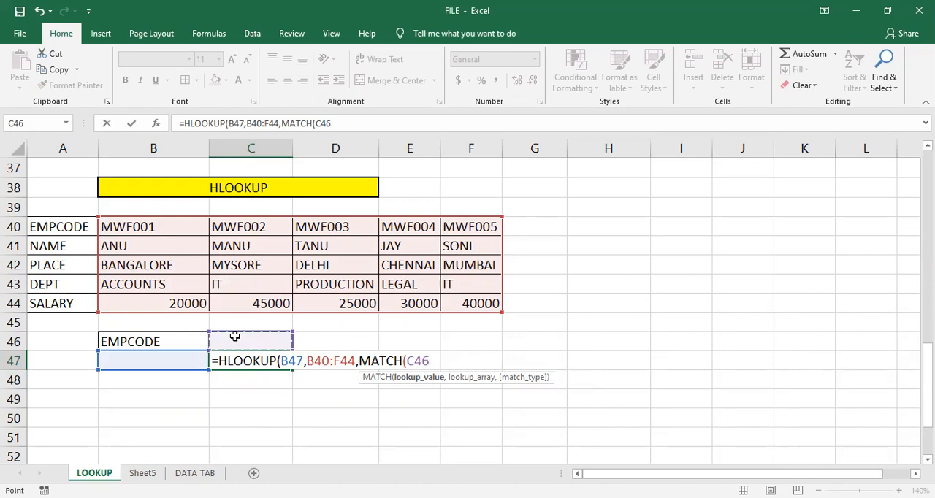
{"action": "type", "text": ","}
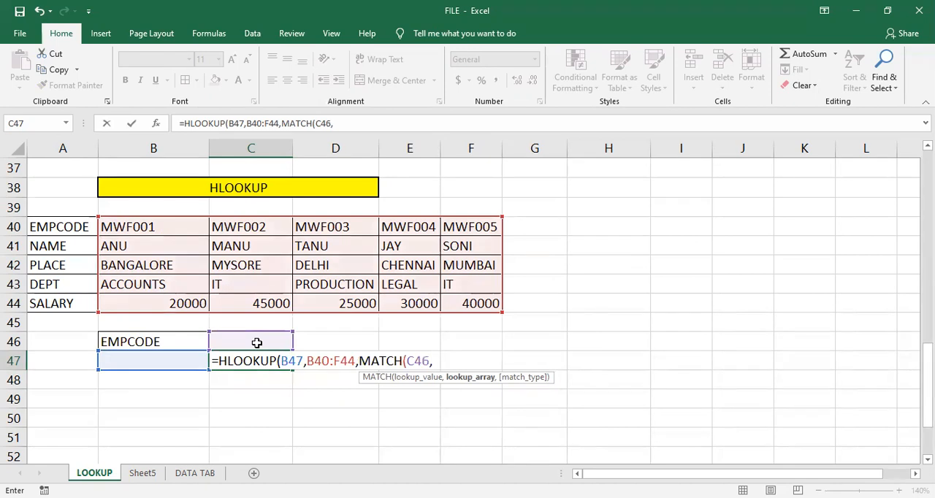
{"action": "left_click", "coordinate": [52, 231]}
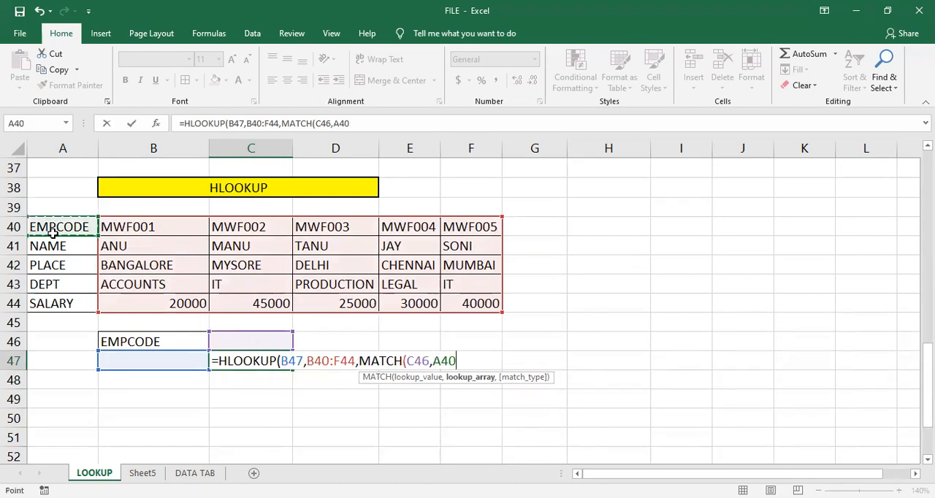
{"action": "left_click", "coordinate": [70, 298], "text": "shift"}
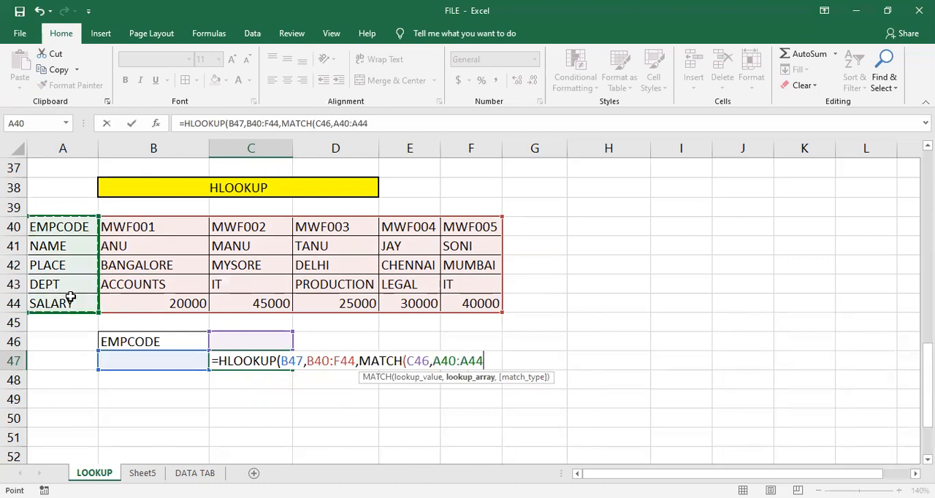
{"action": "type", "text": ","}
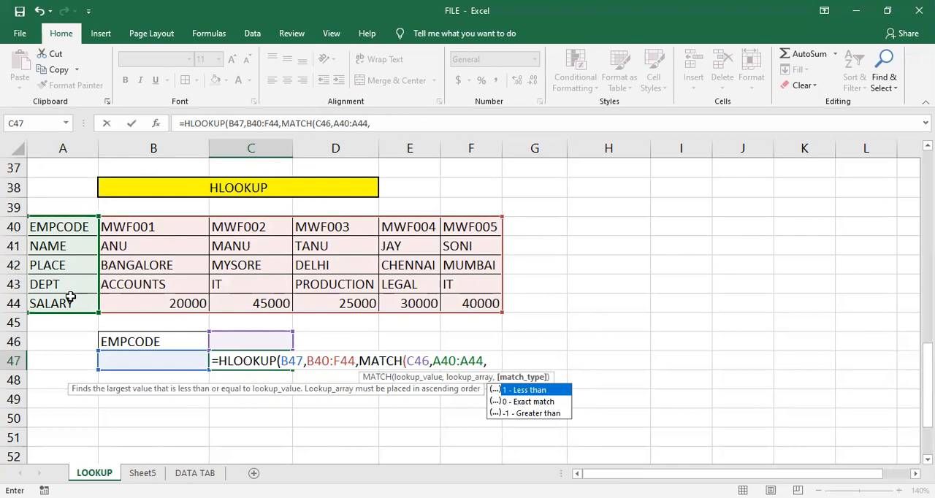
{"action": "key", "text": "Down"}
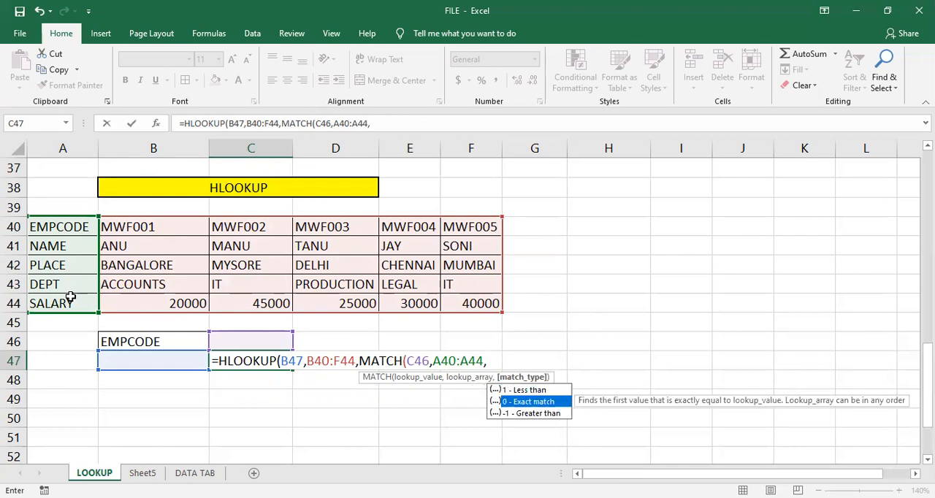
{"action": "key", "text": "Tab"}
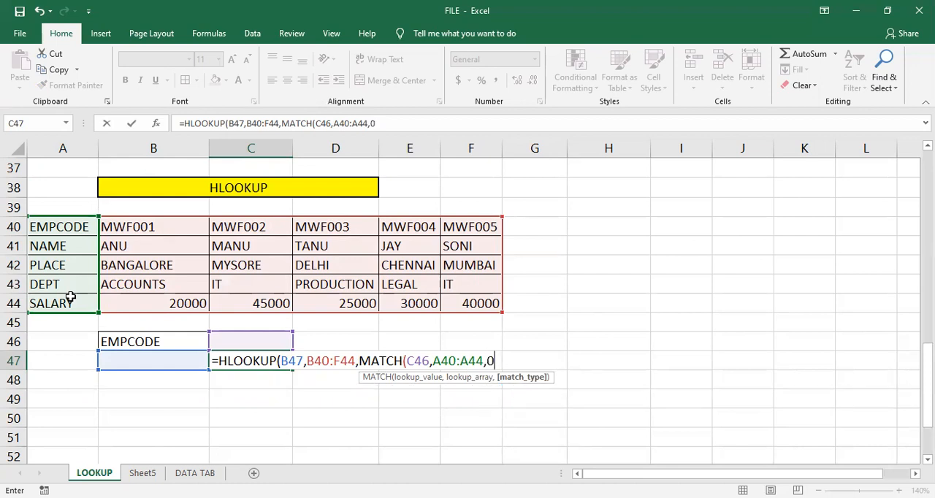
{"action": "type", "text": ")"}
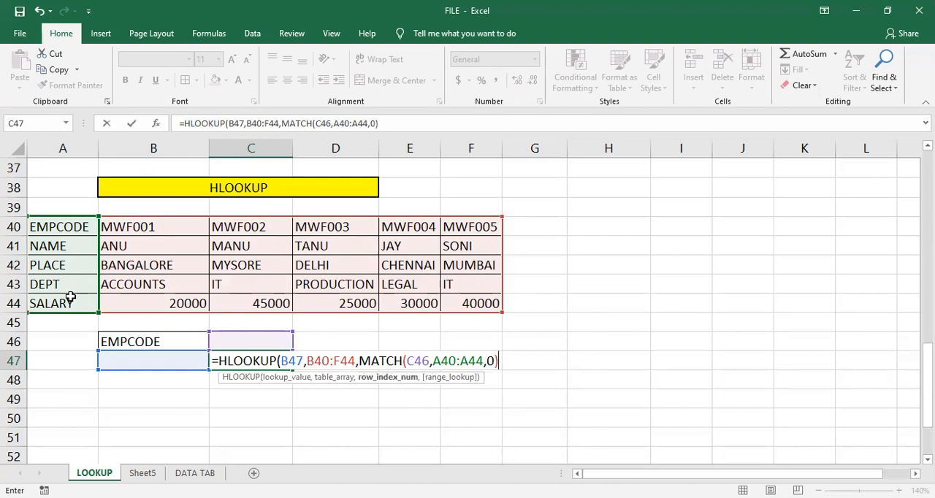
{"action": "type", "text": ","}
- Finish the HLOOKUP formula in C47 with FALSE for an exact match and enter it
{"action": "key", "text": "Down"}
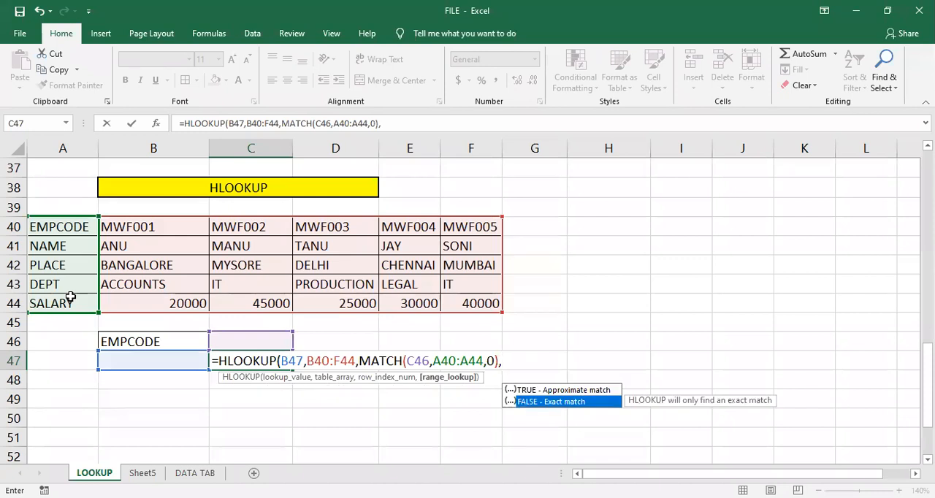
{"action": "key", "text": "Tab"}
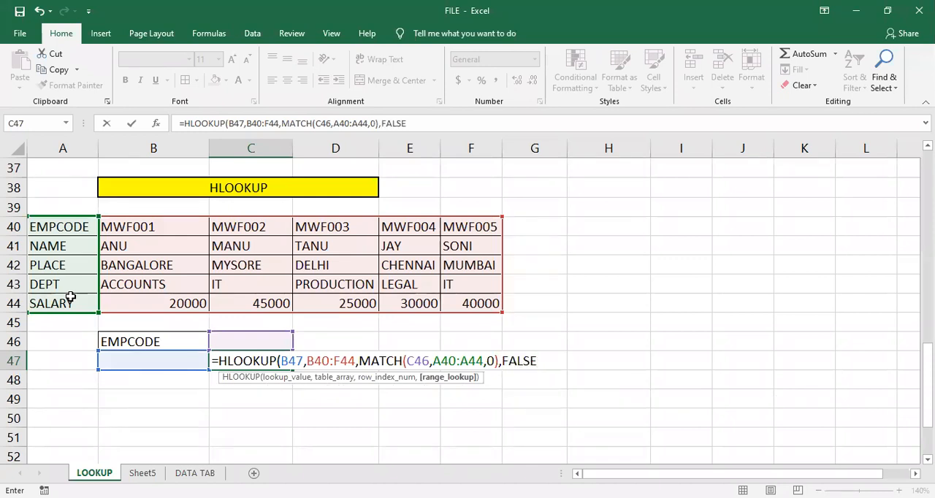
{"action": "type", "text": ")"}
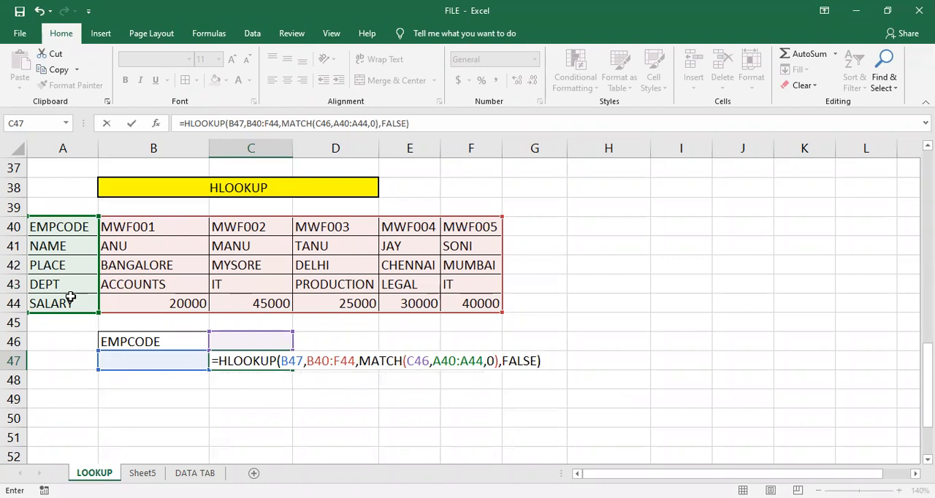
{"action": "key", "text": "Return"}
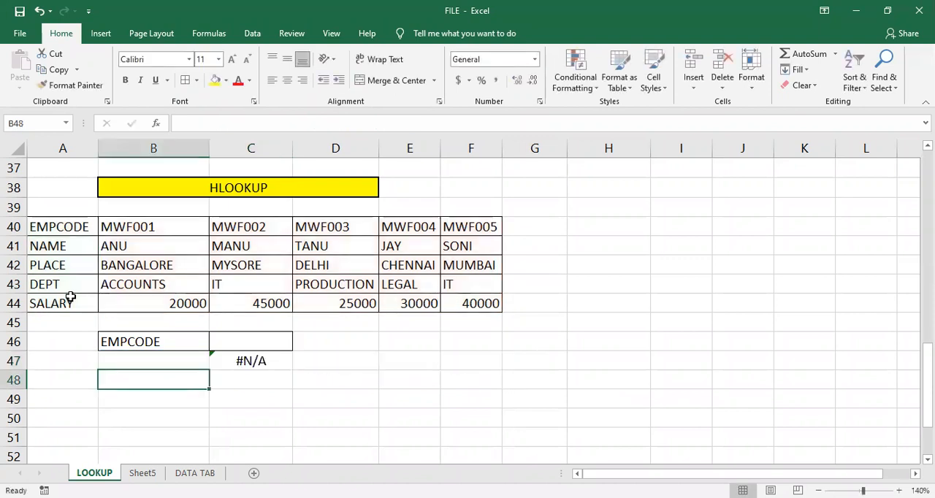
- Enter name as the heading in C46 and mwf004 as the employee code in B47
{"action": "left_click", "coordinate": [238, 341]}
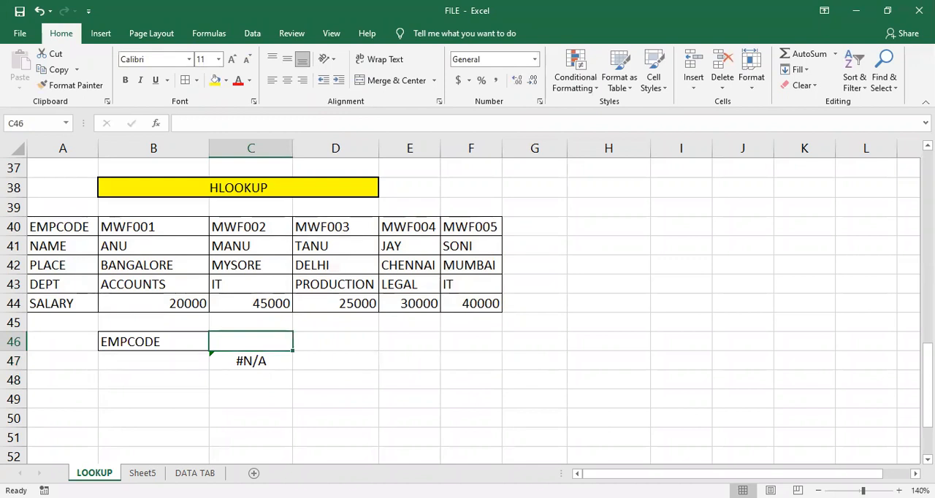
{"action": "type", "text": "name"}
{"action": "key", "text": "Return"}
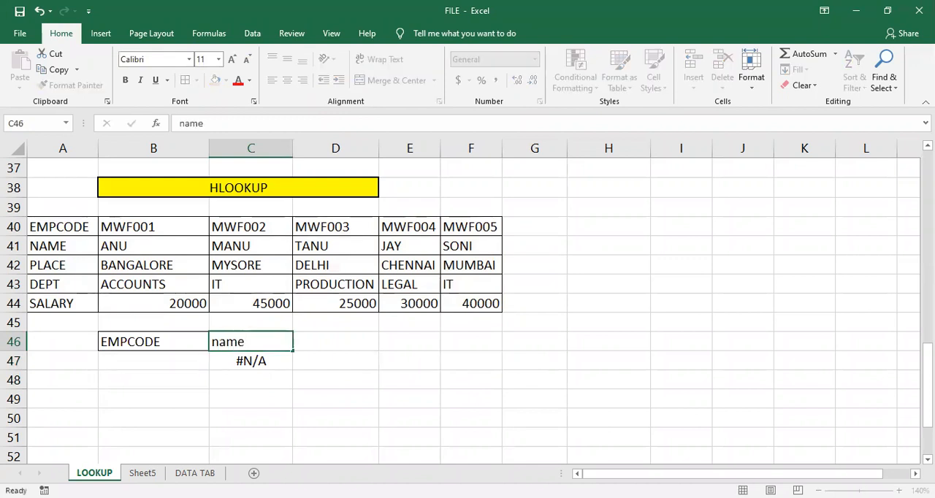
{"action": "key", "text": "Left"}
{"action": "type", "text": "m"}
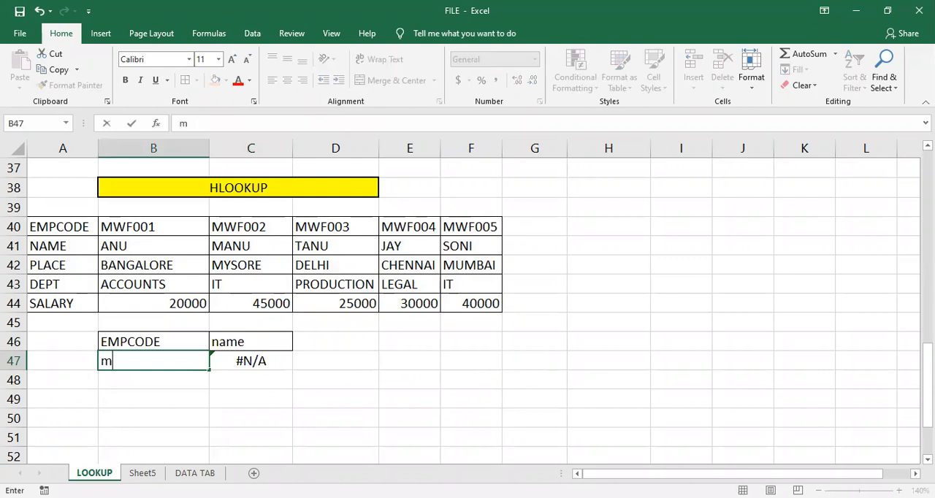
{"action": "type", "text": "wf004"}
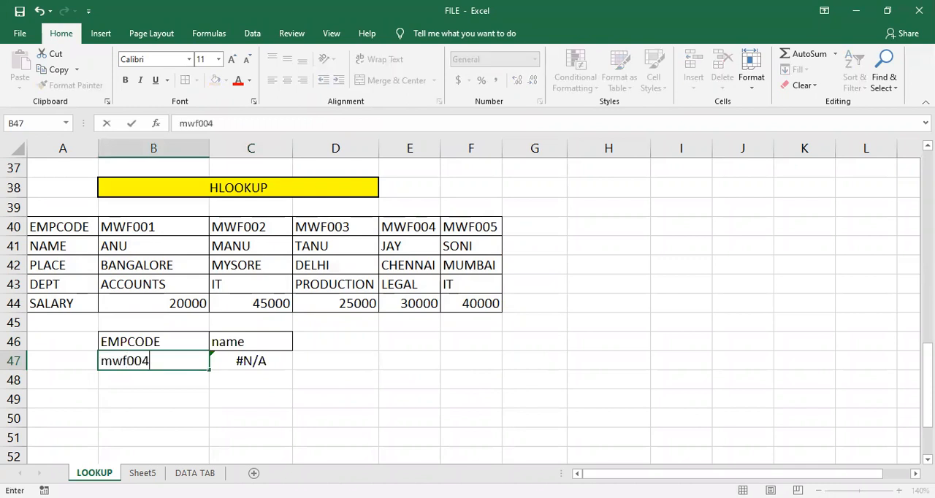
{"action": "key", "text": "Return"}
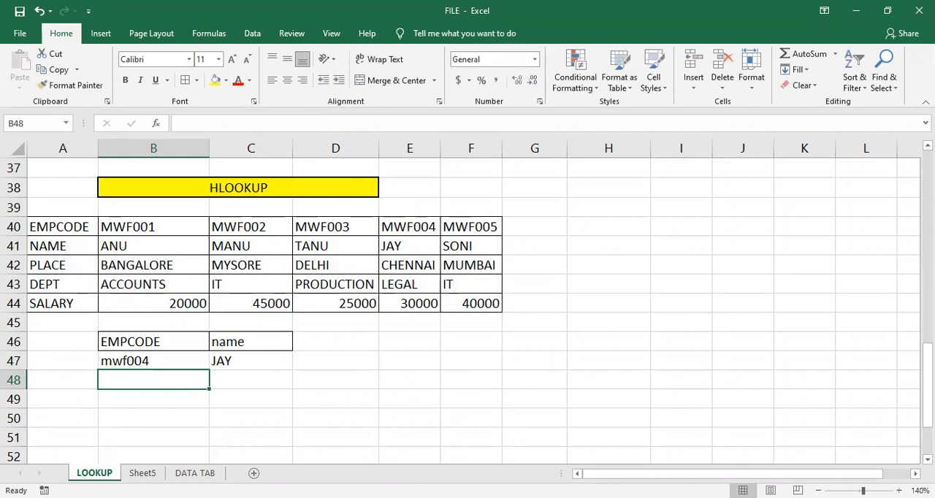
- Review the HLOOKUP formula in C47, then clear it from the cell
{"action": "left_click", "coordinate": [238, 365]}
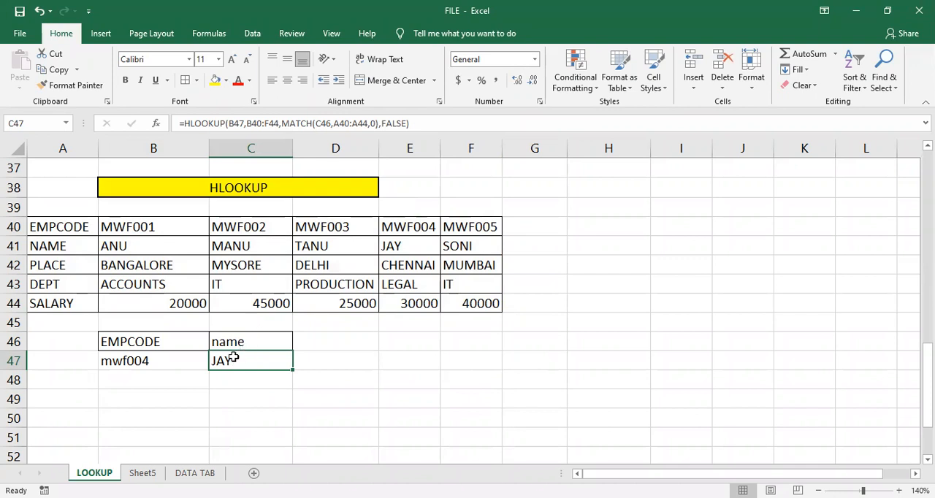
{"action": "double_click", "coordinate": [225, 365]}
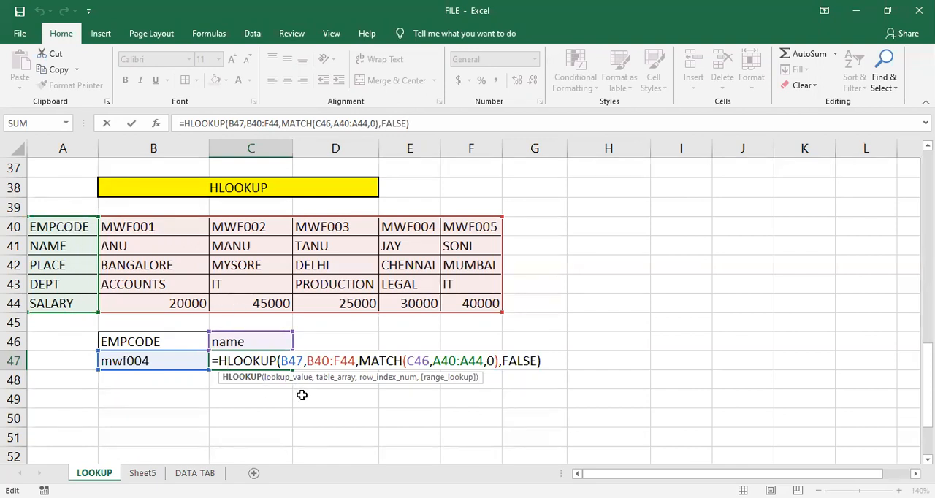
{"action": "key", "text": "Return"}
{"action": "left_click", "coordinate": [251, 362]}
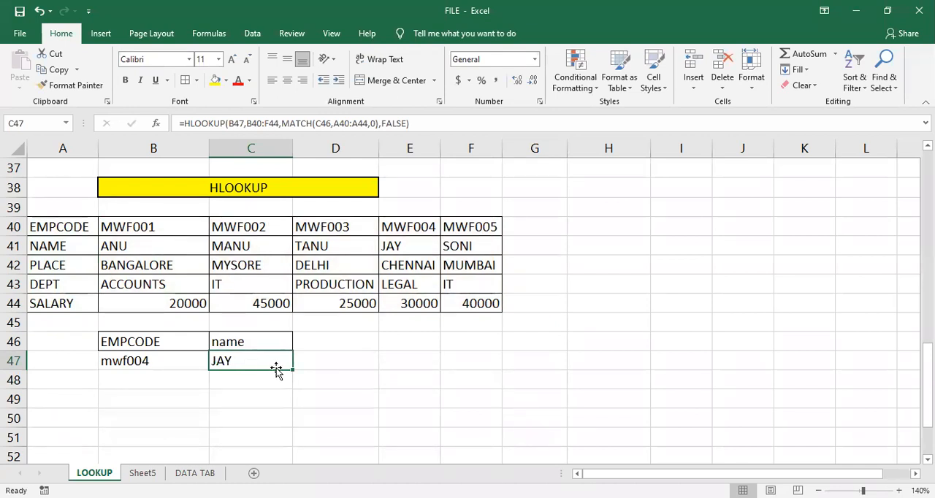
{"action": "double_click", "coordinate": [262, 366]}
{"action": "left_click", "coordinate": [300, 391]}
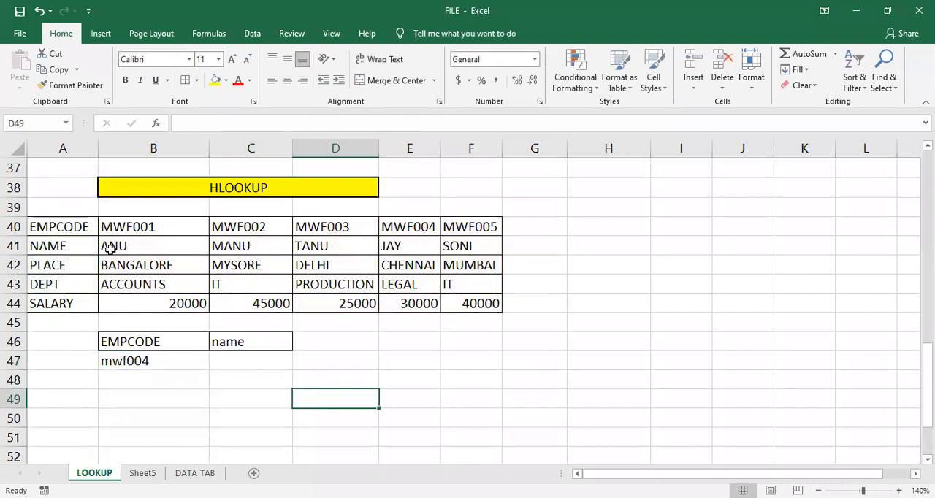
- Name the range B40:H44 data2, covering the employee values plus two empty columns beside them
{"action": "left_click", "coordinate": [110, 221]}
{"action": "mouse_move", "coordinate": [213, 238]}
{"action": "left_mouse_down"}
{"action": "mouse_move", "coordinate": [384, 277]}
{"action": "mouse_move", "coordinate": [444, 303]}
{"action": "left_mouse_up"}
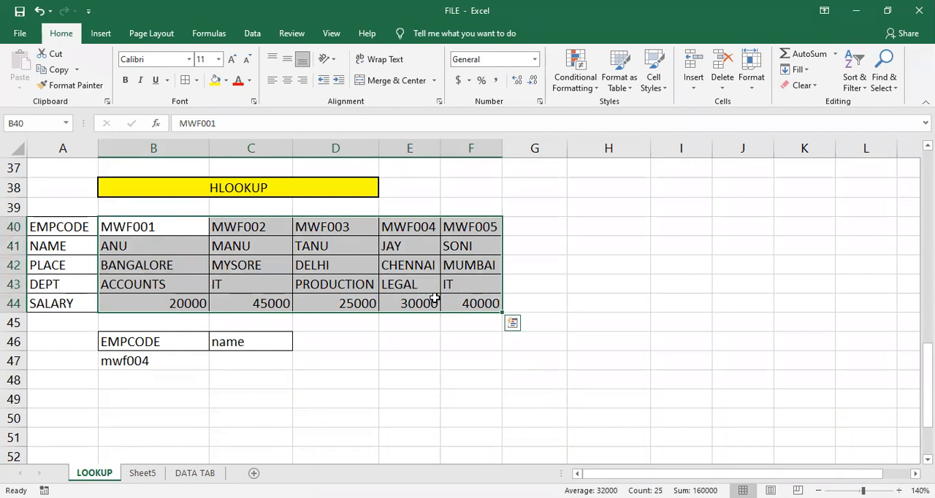
{"action": "left_click", "coordinate": [399, 380]}
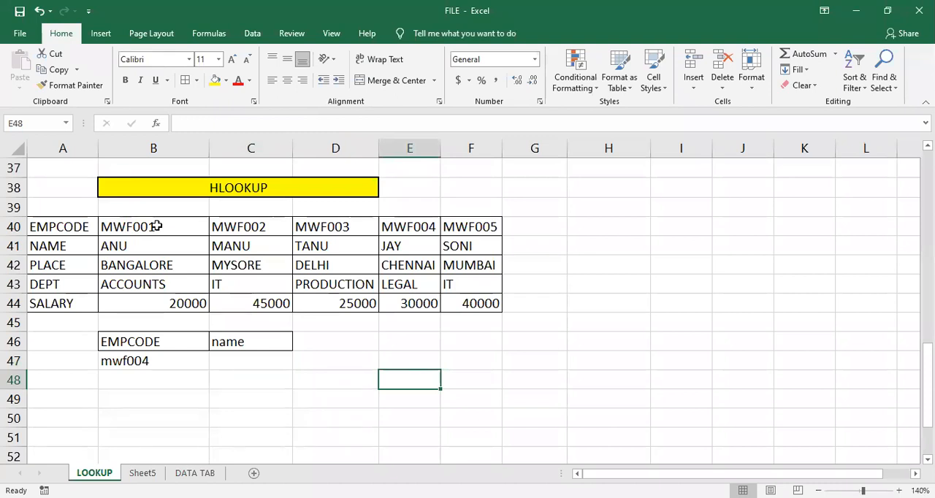
{"action": "left_click_drag", "start_coordinate": [157, 227], "coordinate": [643, 300]}
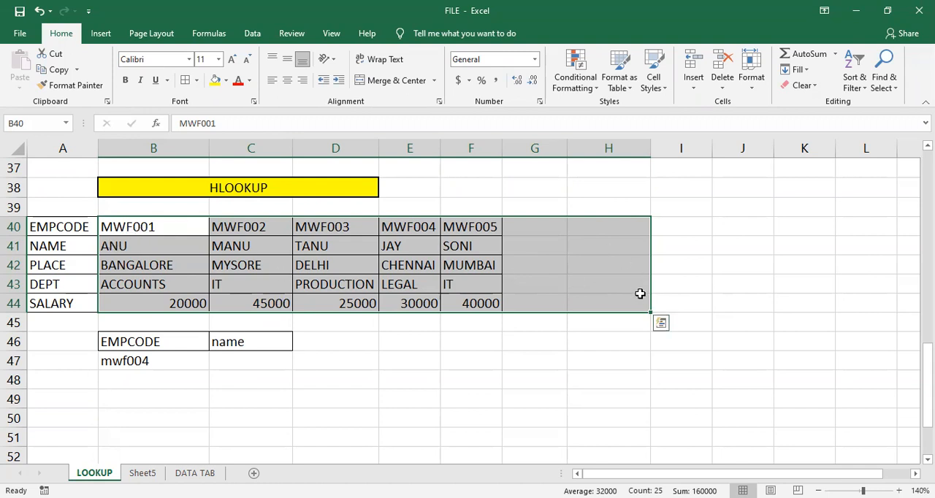
{"action": "left_click", "coordinate": [50, 118]}
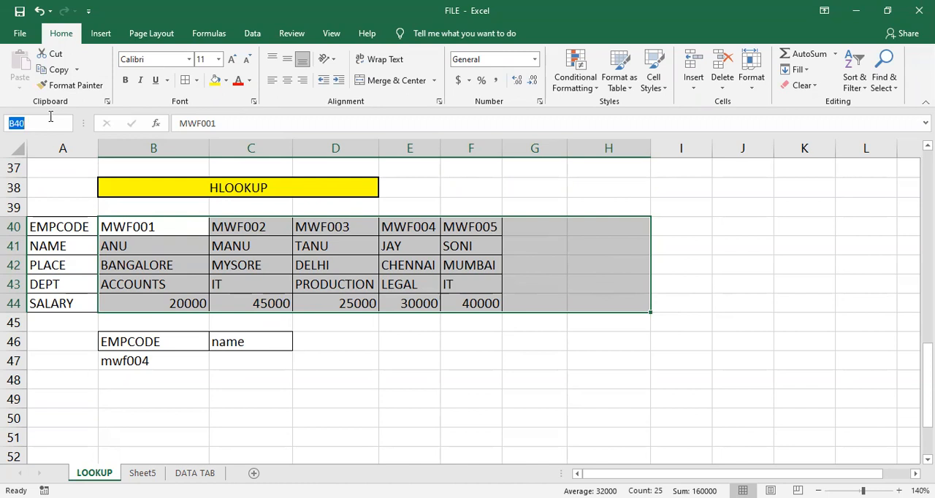
{"action": "type", "text": "data2"}
{"action": "key", "text": "Return"}
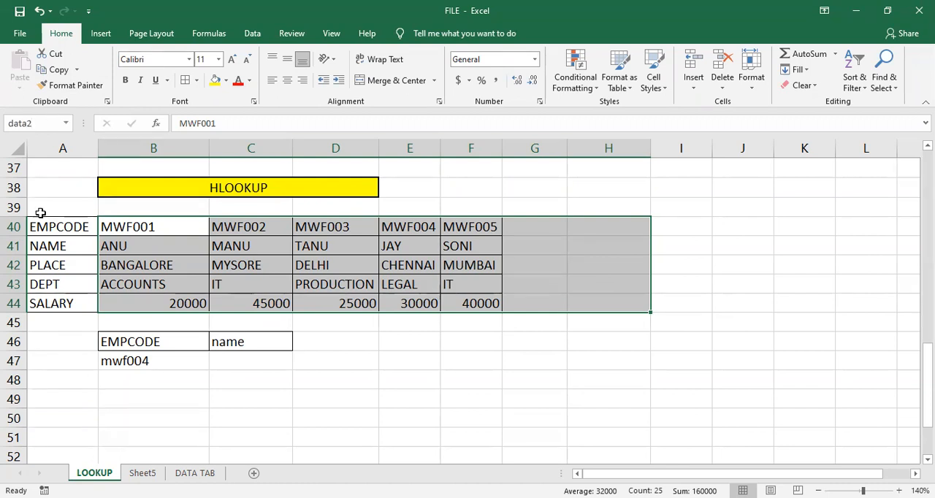
- Name the row headings in A40:A44 headings2
{"action": "left_click", "coordinate": [69, 228]}
{"action": "left_click_drag", "start_coordinate": [69, 228], "coordinate": [84, 304]}
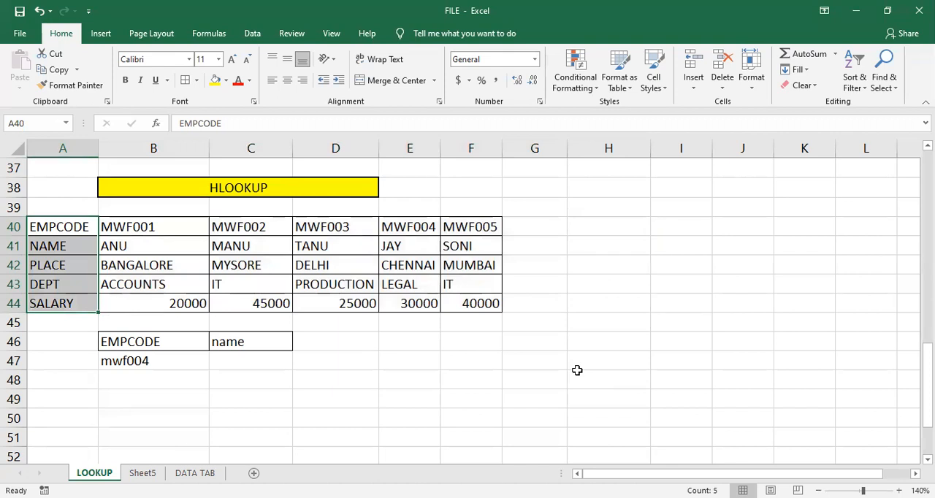
{"action": "left_click", "coordinate": [46, 121]}
{"action": "key", "text": "BackSpace"}
{"action": "type", "text": "headings2"}
{"action": "key", "text": "Return"}
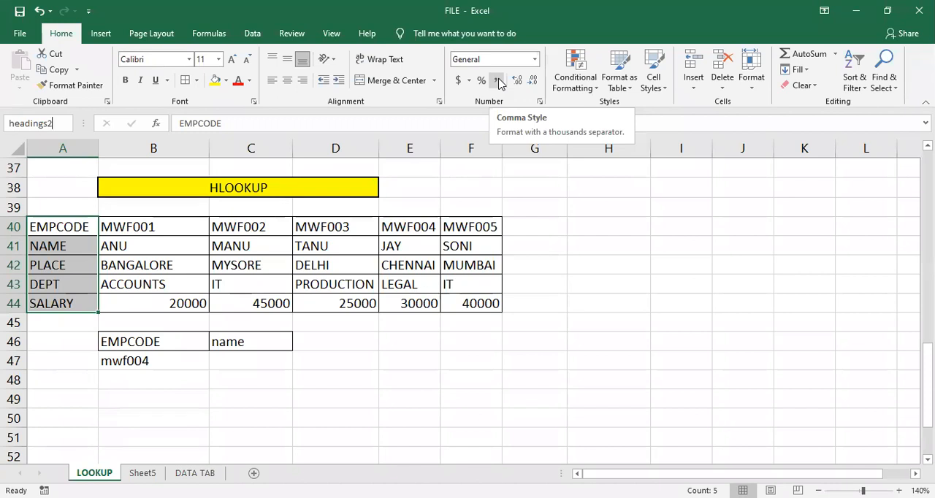
{"action": "key", "text": "Return"}
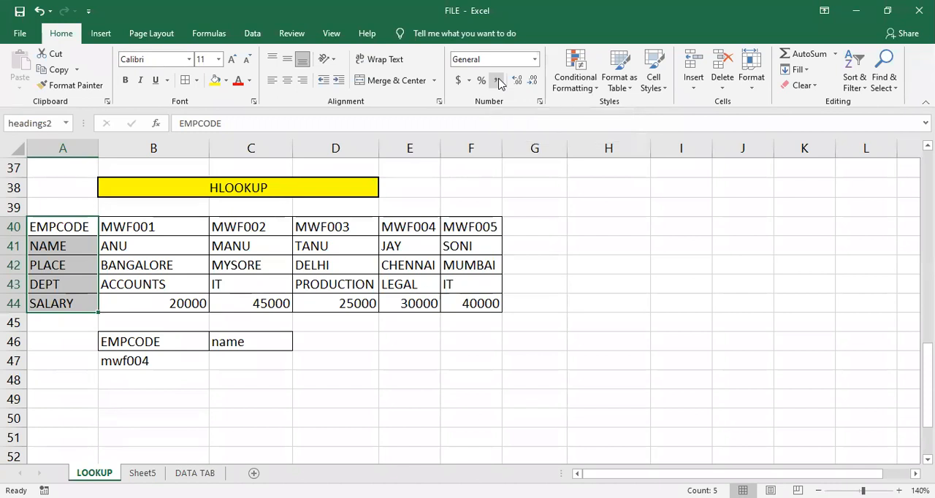
- Hide rows 40 to 44, which hold the transposed employee table
{"action": "left_click", "coordinate": [371, 415]}
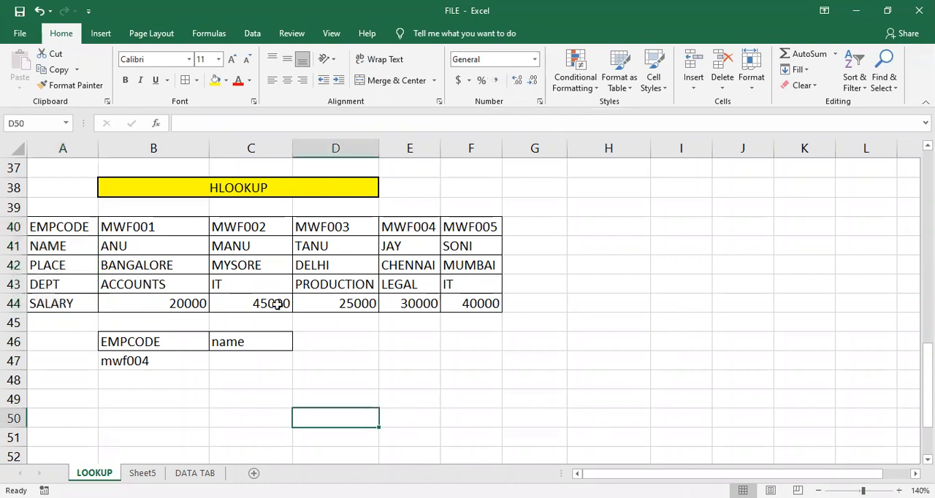
{"action": "left_click", "coordinate": [16, 227]}
{"action": "left_click_drag", "start_coordinate": [16, 227], "coordinate": [21, 306]}
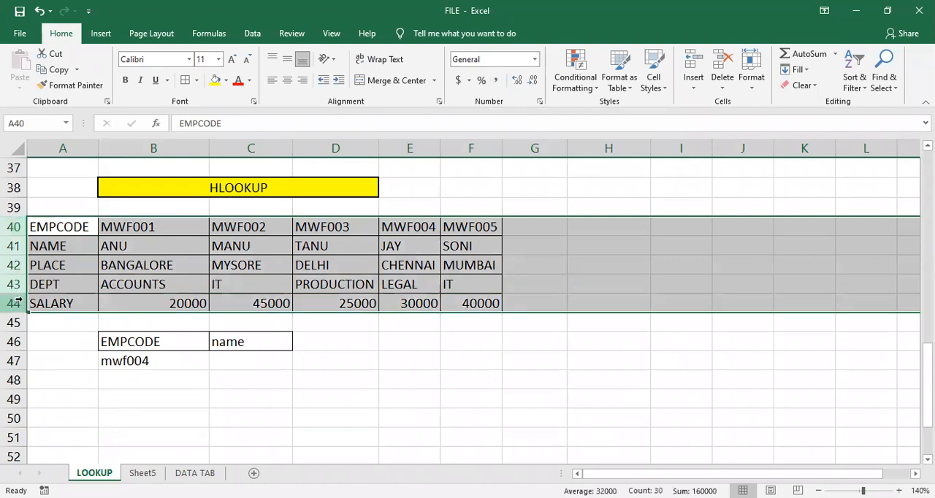
{"action": "right_click", "coordinate": [16, 243]}
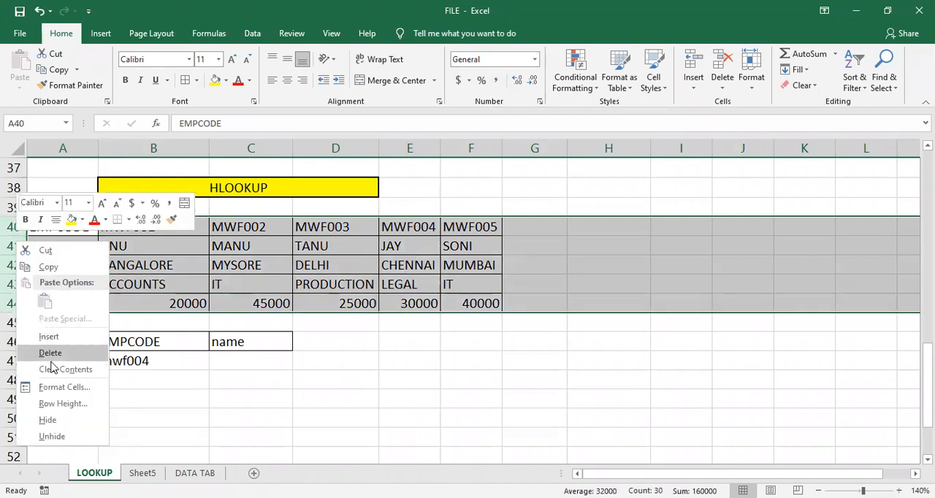
{"action": "left_click", "coordinate": [70, 421]}
{"action": "left_click", "coordinate": [150, 322]}
{"action": "left_click", "coordinate": [230, 262]}
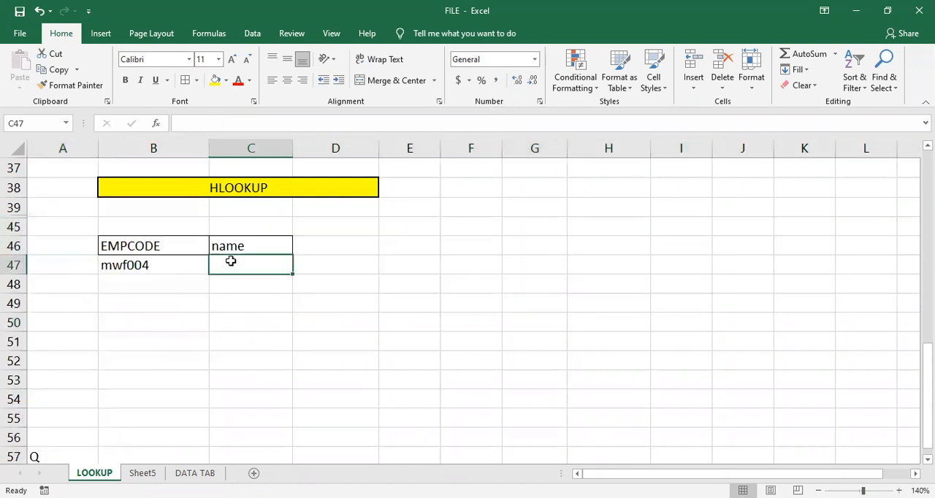
- Change the employee code in B47 to mwf003 and the heading in C46 to salary
{"action": "left_click", "coordinate": [199, 263]}
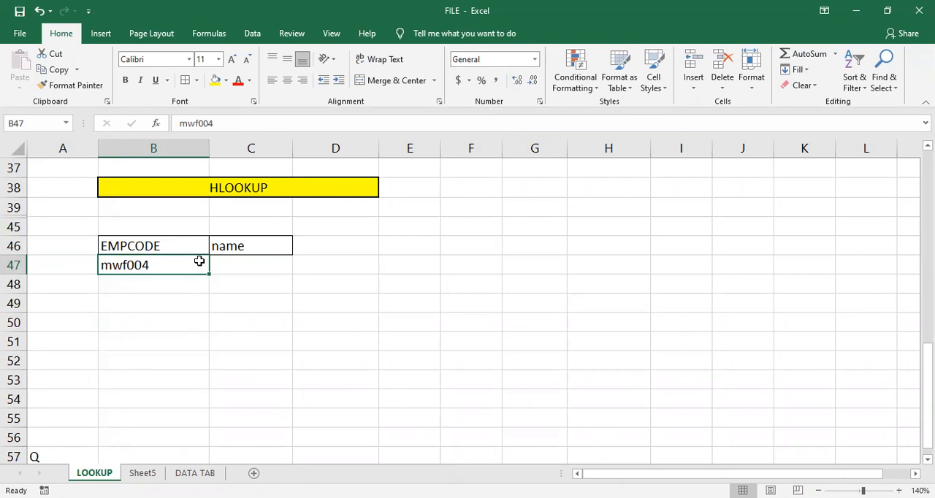
{"action": "type", "text": "mw"}
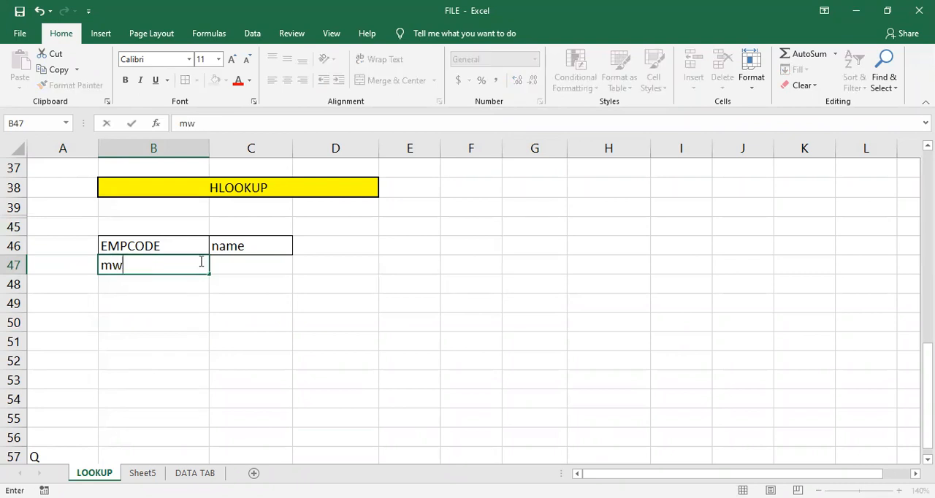
{"action": "type", "text": "foo3"}
{"action": "key", "text": "BackSpace"}
{"action": "key", "text": "BackSpace"}
{"action": "key", "text": "BackSpace"}
{"action": "type", "text": "003"}
{"action": "key", "text": "Tab"}
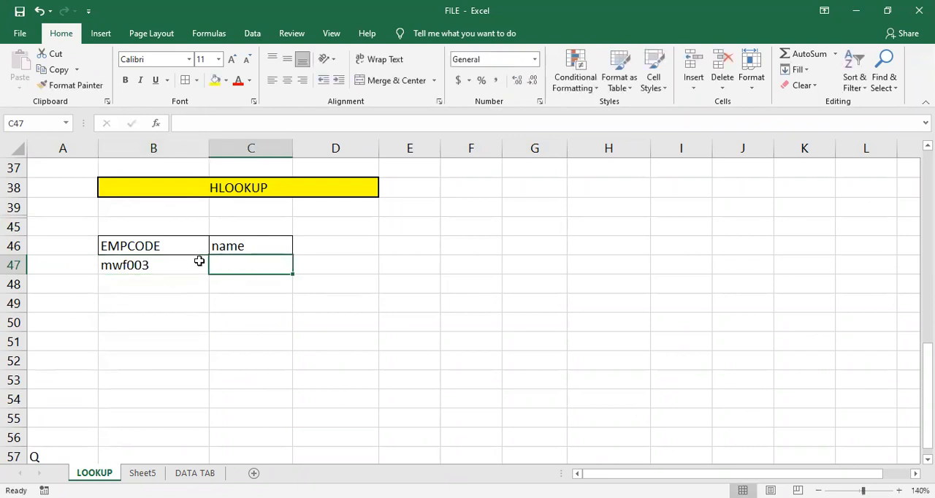
{"action": "key", "text": "Up"}
{"action": "type", "text": "salary"}
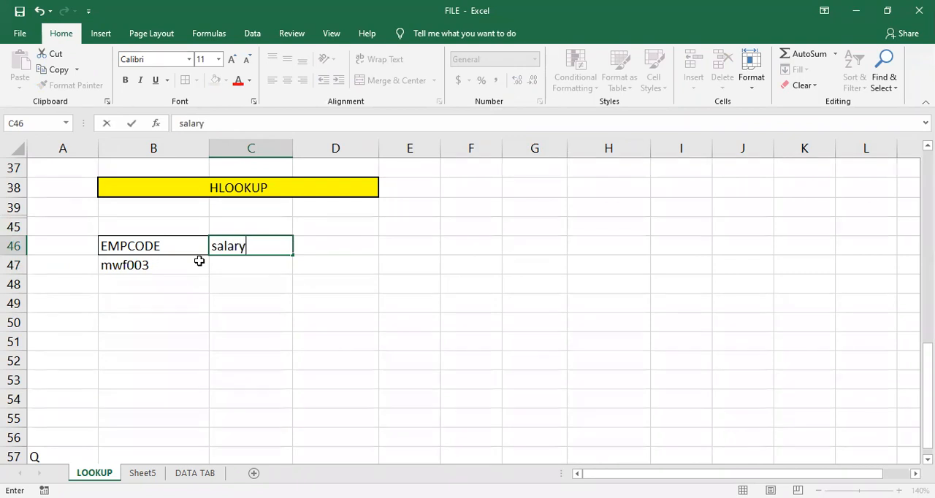
{"action": "key", "text": "Return"}
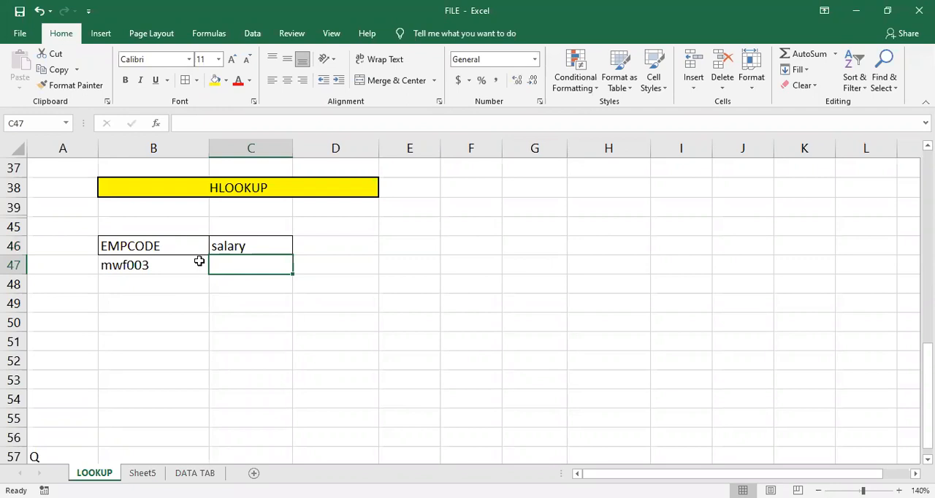
- Start an HLOOKUP formula in C47 with B47 as the lookup value and data2 as the table array
{"action": "type", "text": "="}
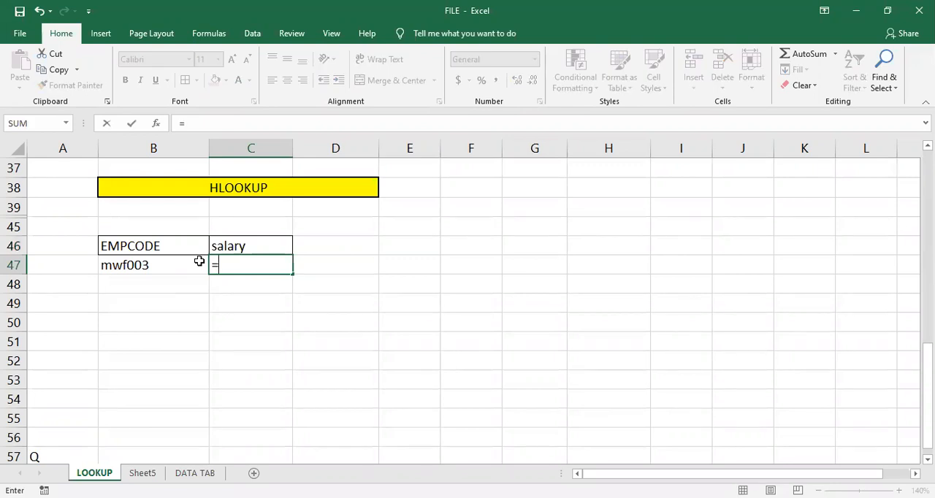
{"action": "type", "text": "hlo"}
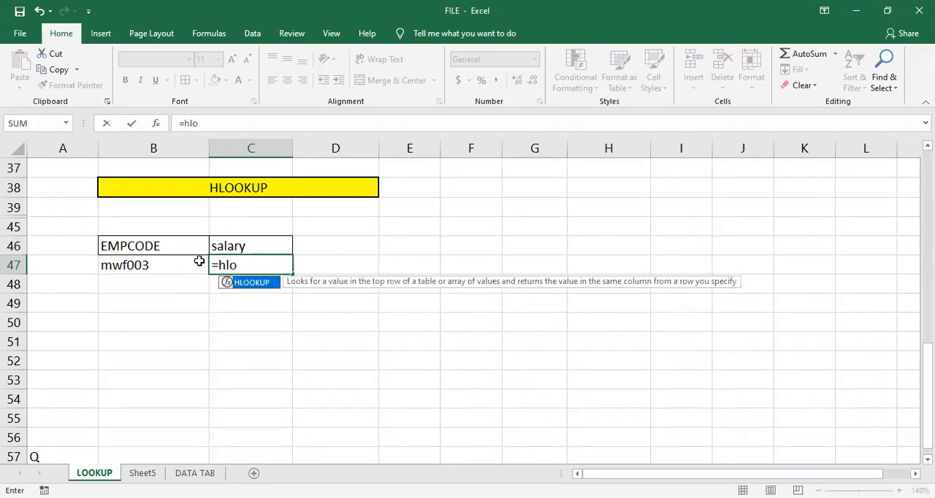
{"action": "key", "text": "Tab"}
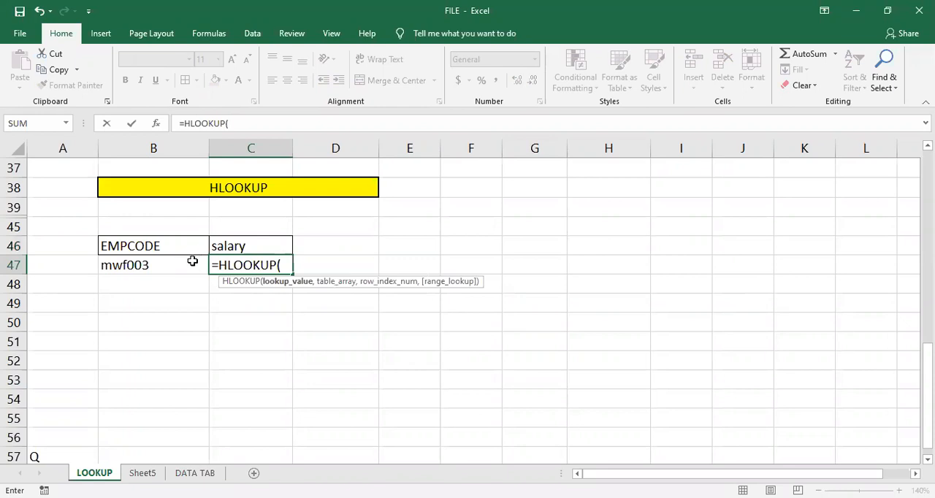
{"action": "left_click", "coordinate": [157, 264]}
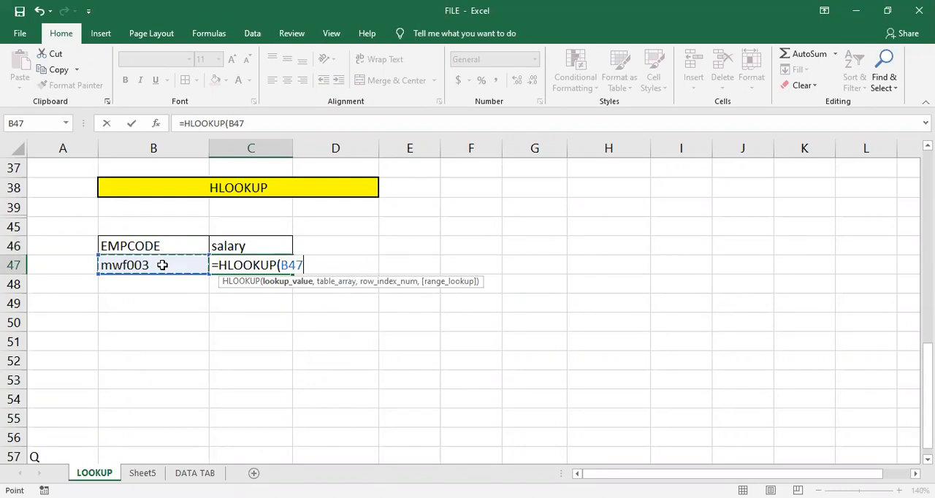
{"action": "type", "text": ","}
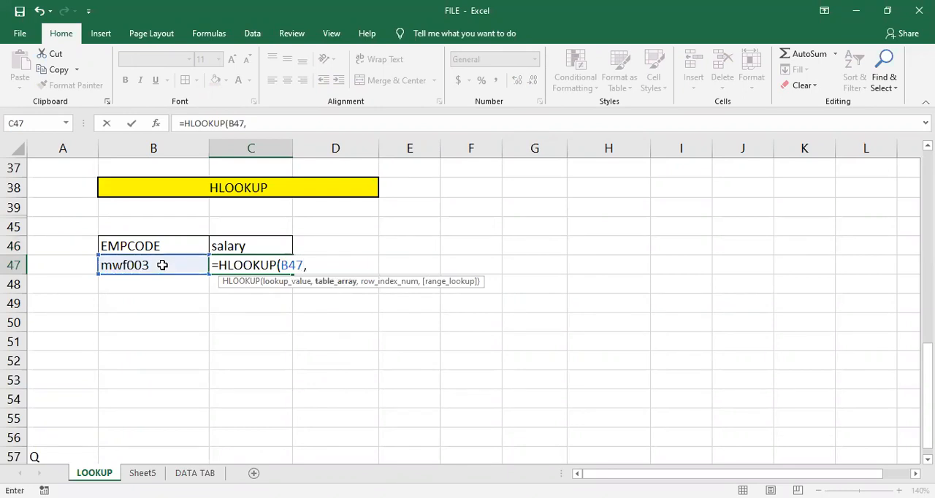
{"action": "type", "text": "d"}
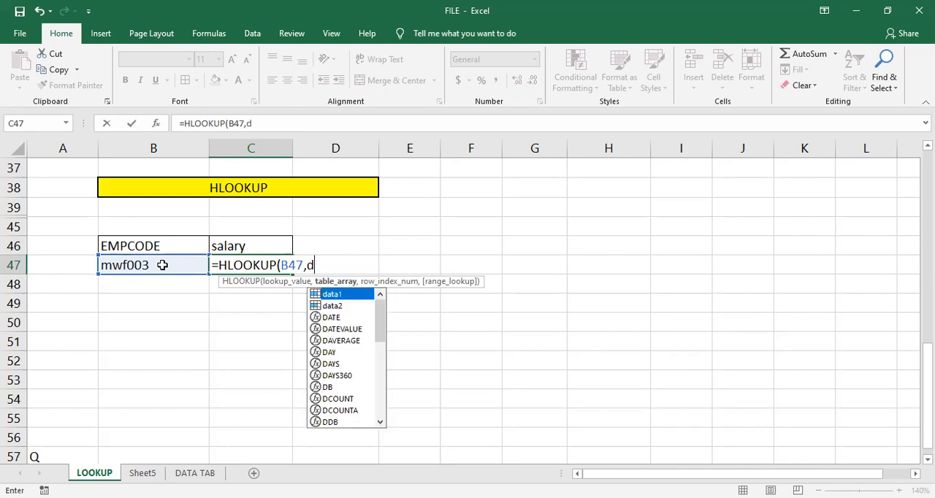
{"action": "type", "text": "at"}
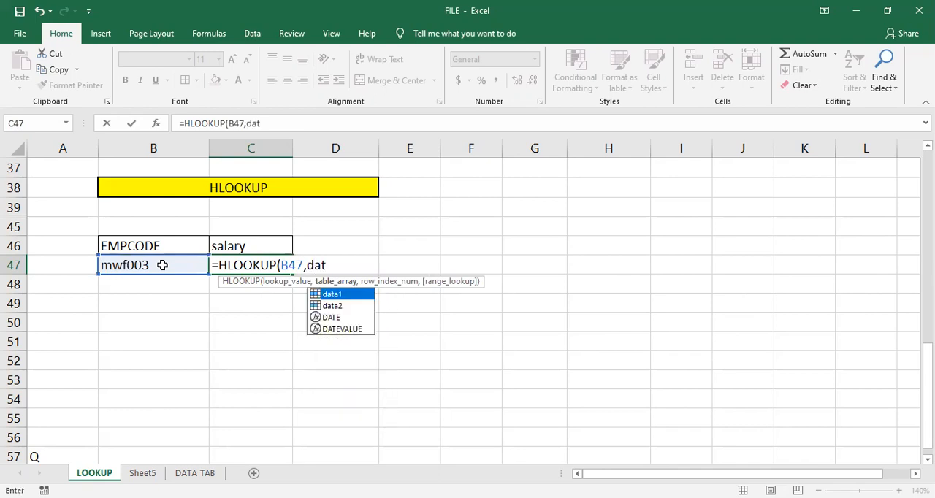
{"action": "type", "text": "a2"}
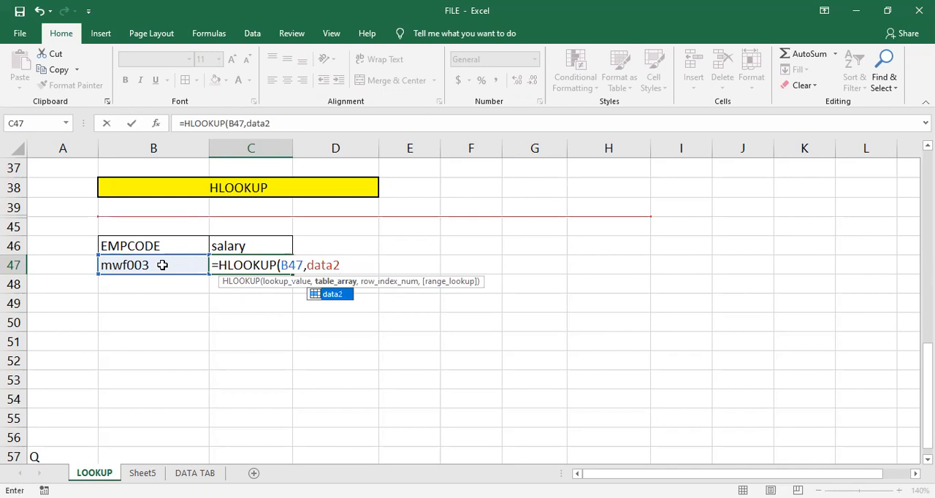
{"action": "type", "text": ","}
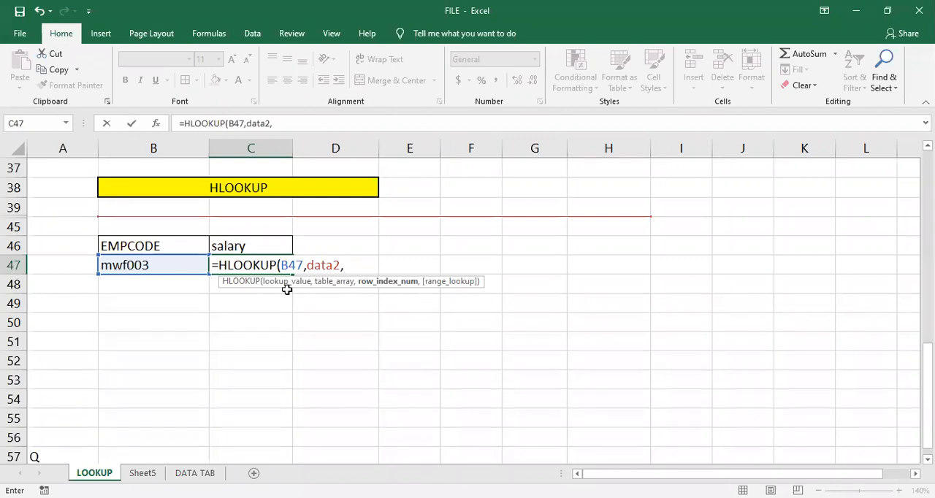
- Nest MATCH(C46,headings2,0) as the row index number of the HLOOKUP formula
{"action": "type", "text": "mat"}
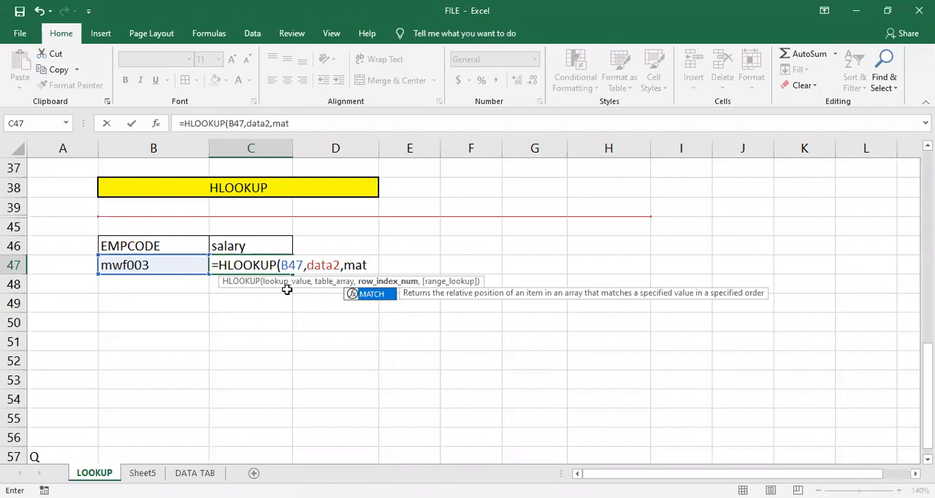
{"action": "key", "text": "Tab"}
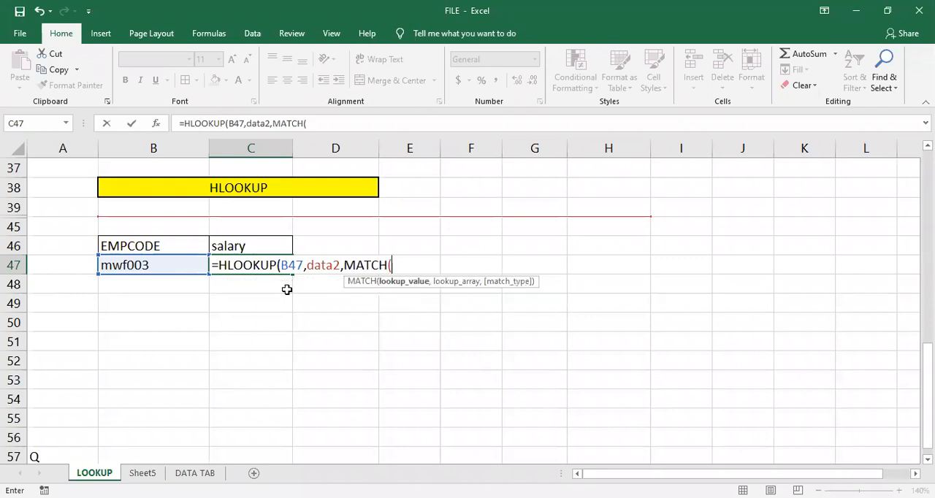
{"action": "left_click", "coordinate": [256, 241]}
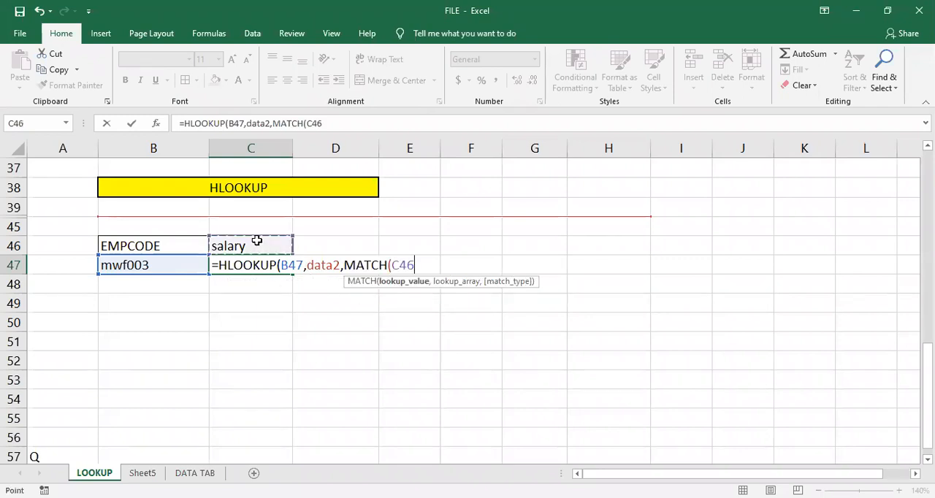
{"action": "type", "text": ","}
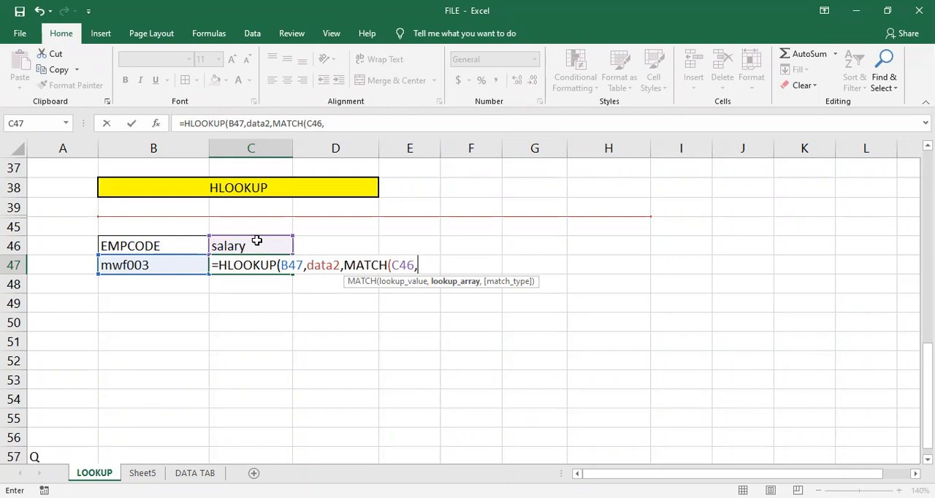
{"action": "type", "text": "head"}
{"action": "key", "text": "Down"}
{"action": "key", "text": "Tab"}
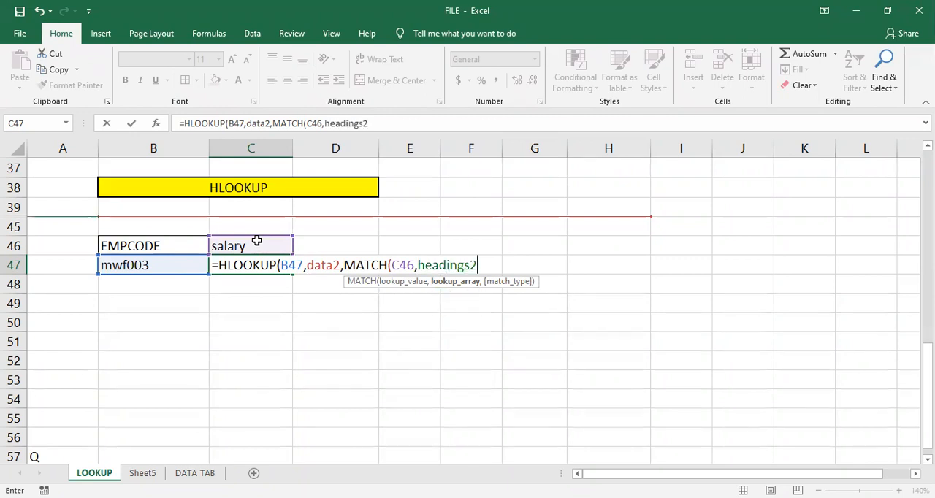
{"action": "type", "text": ","}
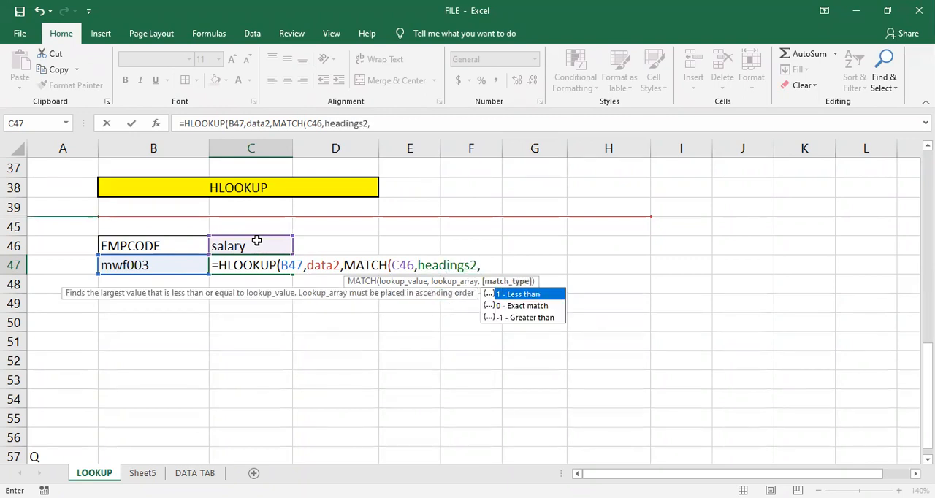
{"action": "key", "text": "Down"}
{"action": "key", "text": "Tab"}
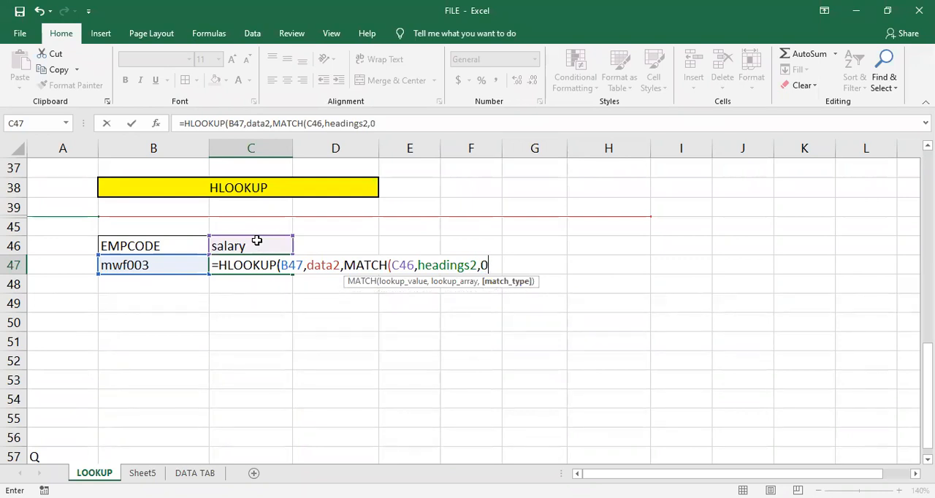
{"action": "type", "text": ")"}
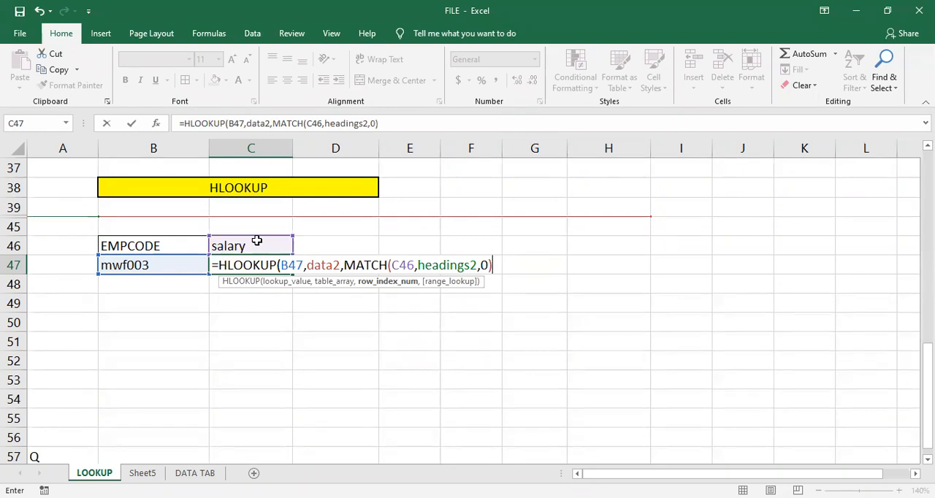
{"action": "type", "text": ","}
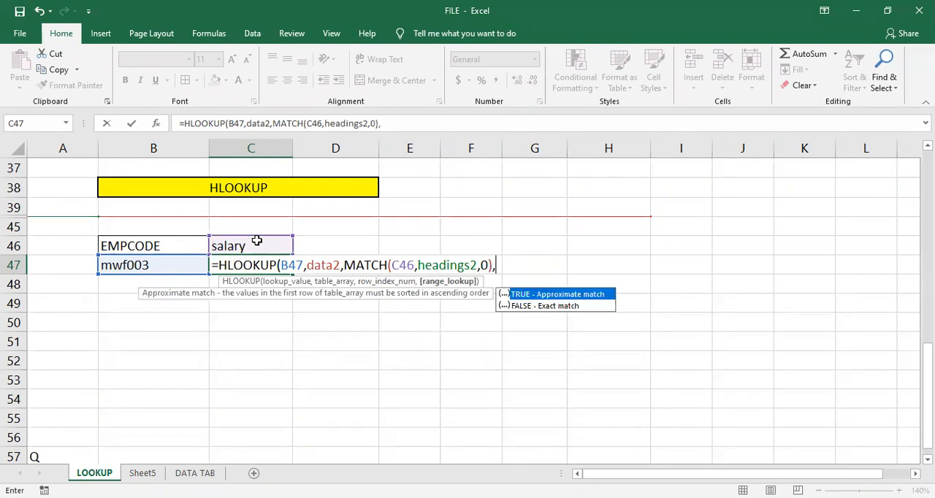
- Complete the HLOOKUP formula in C47 with FALSE for an exact match and enter it
{"action": "key", "text": "Down"}
{"action": "key", "text": "Tab"}
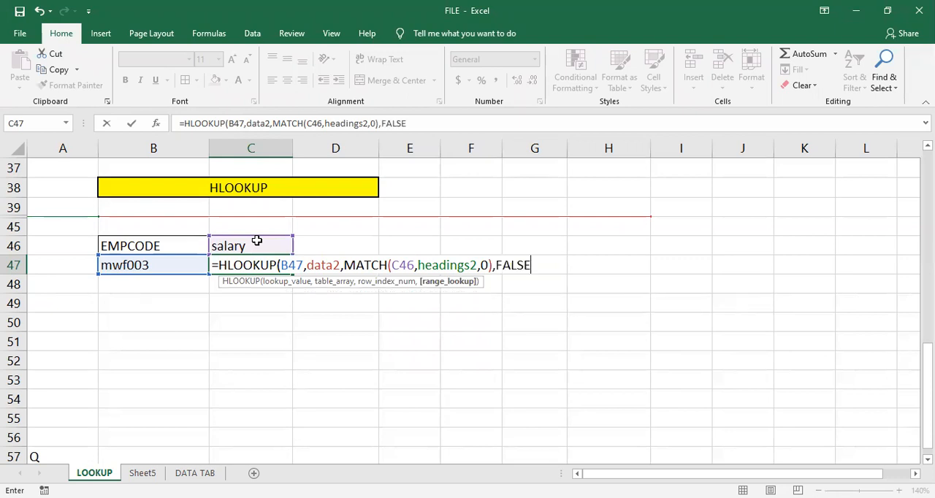
{"action": "type", "text": ")"}
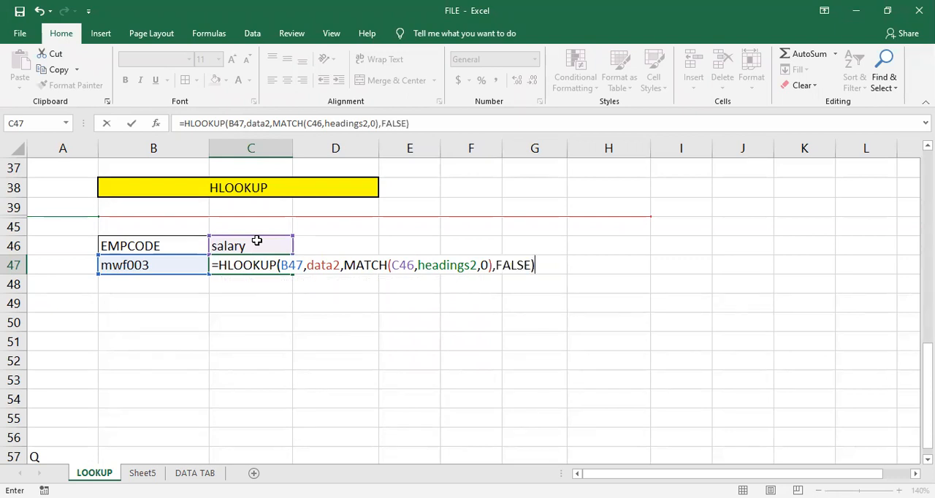
{"action": "key", "text": "Return"}
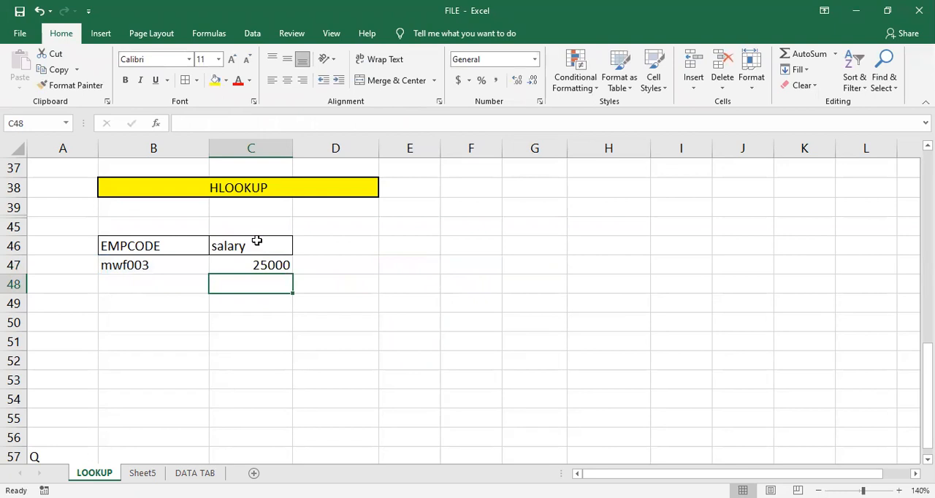
- Change the heading in C46 to name
{"action": "left_click", "coordinate": [257, 242]}
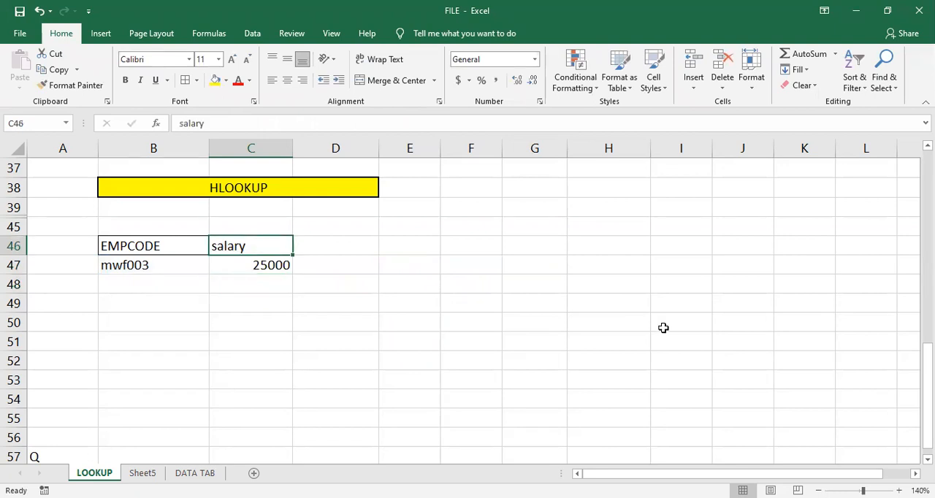
{"action": "type", "text": "name"}
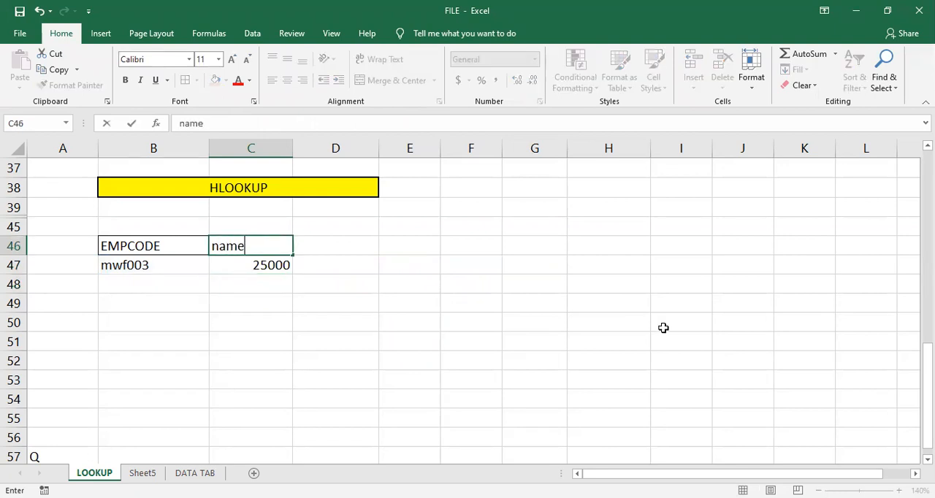
{"action": "key", "text": "Return"}
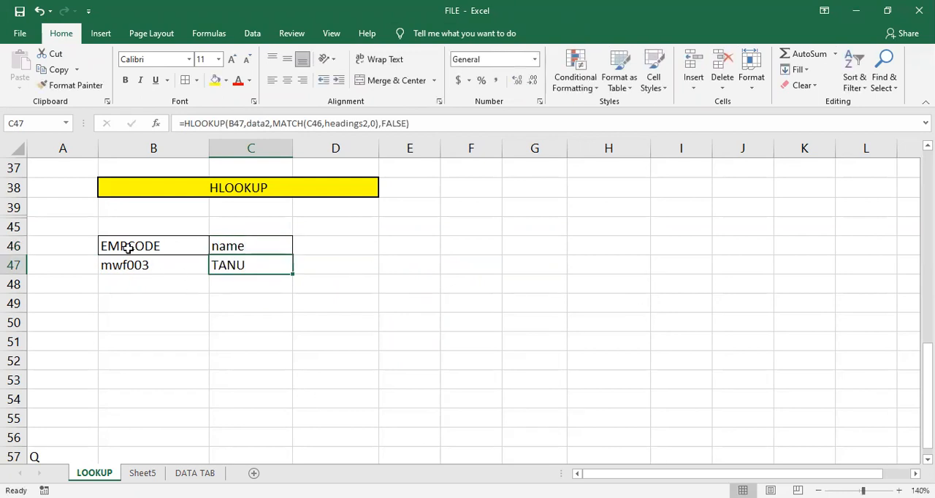
- Unhide rows 40 to 44 holding the transposed employee table
{"action": "left_click_drag", "start_coordinate": [16, 207], "coordinate": [18, 241]}
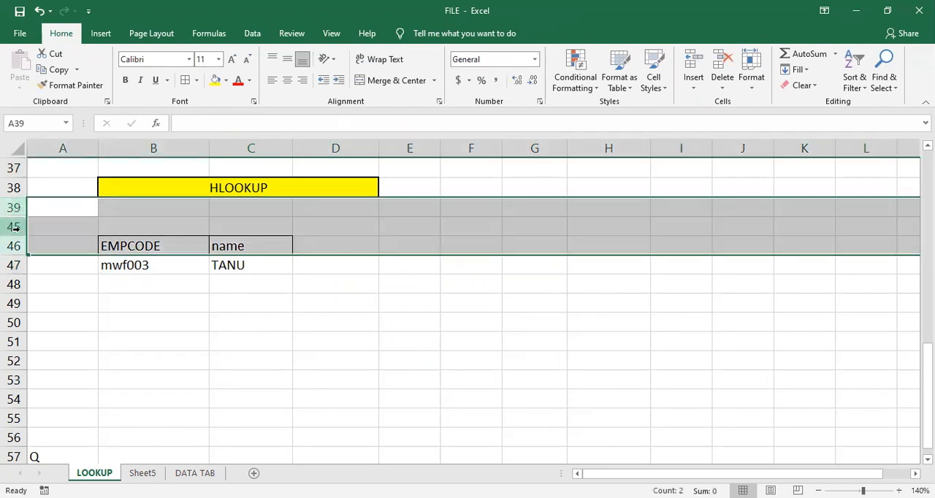
{"action": "right_click", "coordinate": [21, 234]}
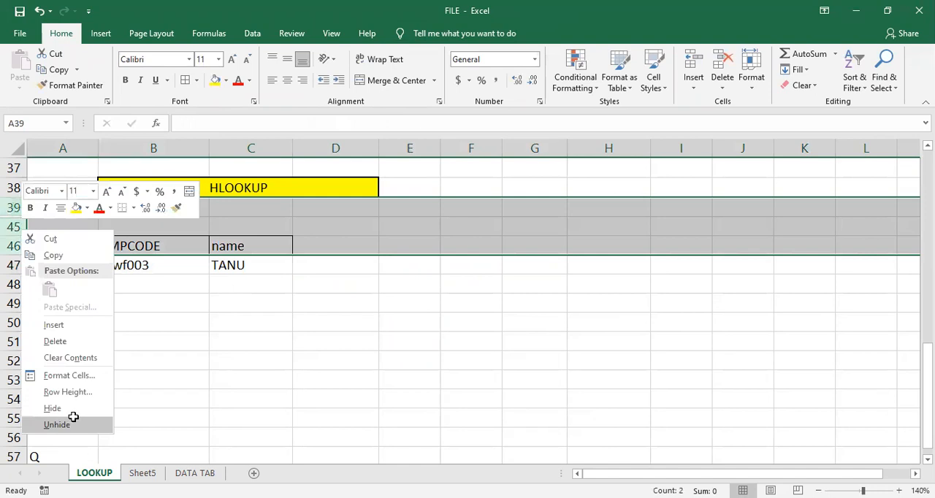
{"action": "left_click", "coordinate": [73, 418]}
- Compare the HLOOKUP result in C47 with the employee table, and review its formula and the vertical lookup table above
{"action": "left_click", "coordinate": [246, 378]}
{"action": "left_click", "coordinate": [245, 356]}
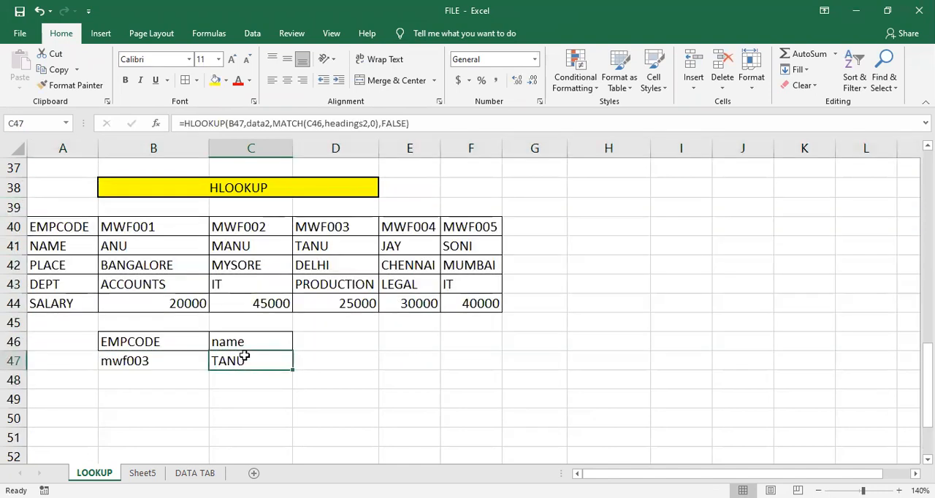
{"action": "left_click", "coordinate": [330, 228]}
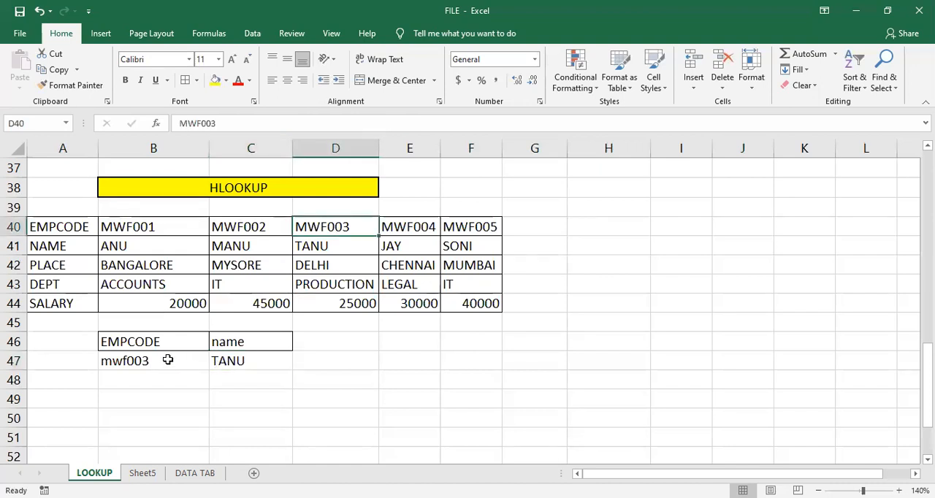
{"action": "left_click", "coordinate": [241, 358]}
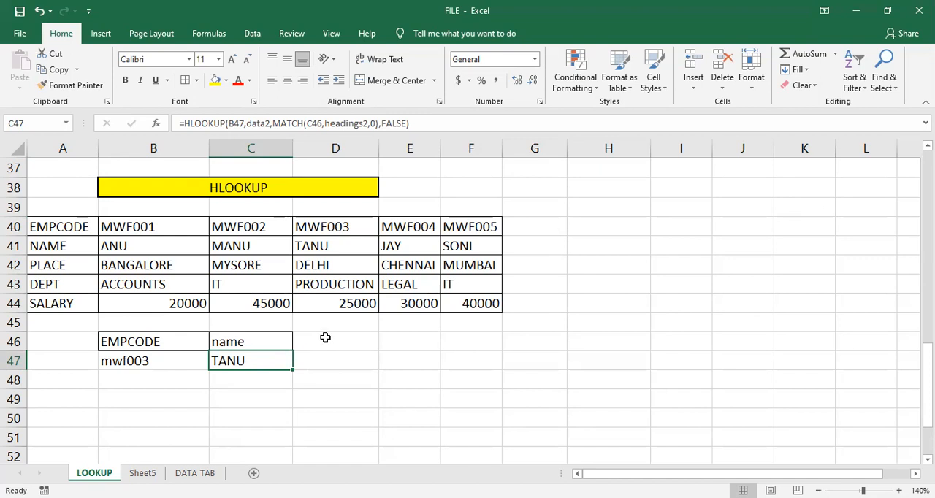
{"action": "double_click", "coordinate": [269, 361]}
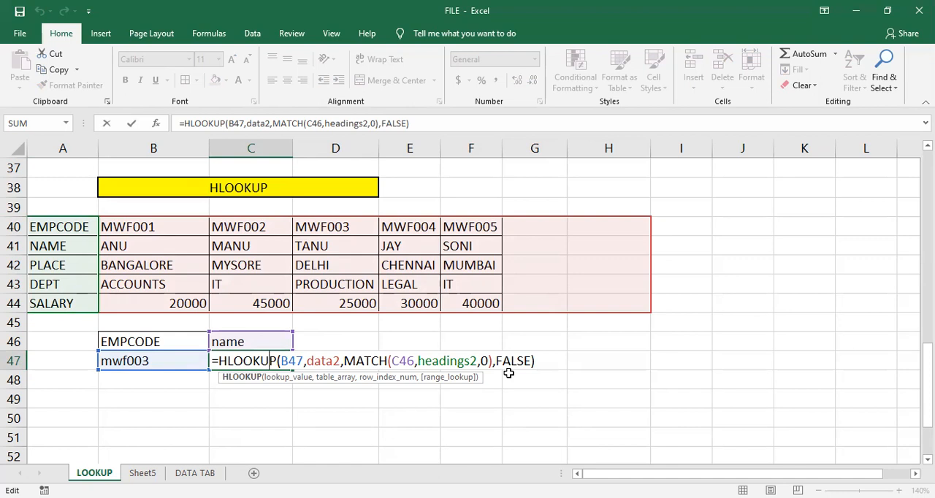
{"action": "key", "text": "Return"}
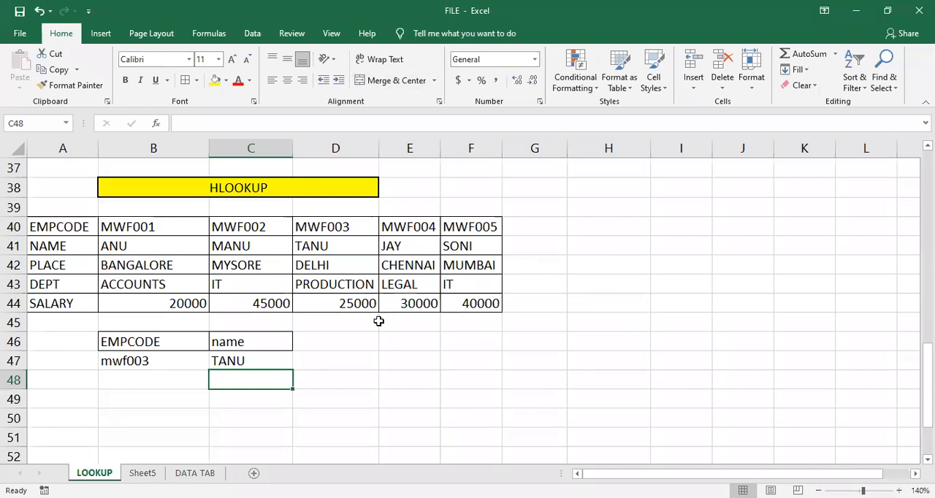
{"action": "scroll", "coordinate": [386, 322], "scroll_direction": "up", "scroll_amount": 1}
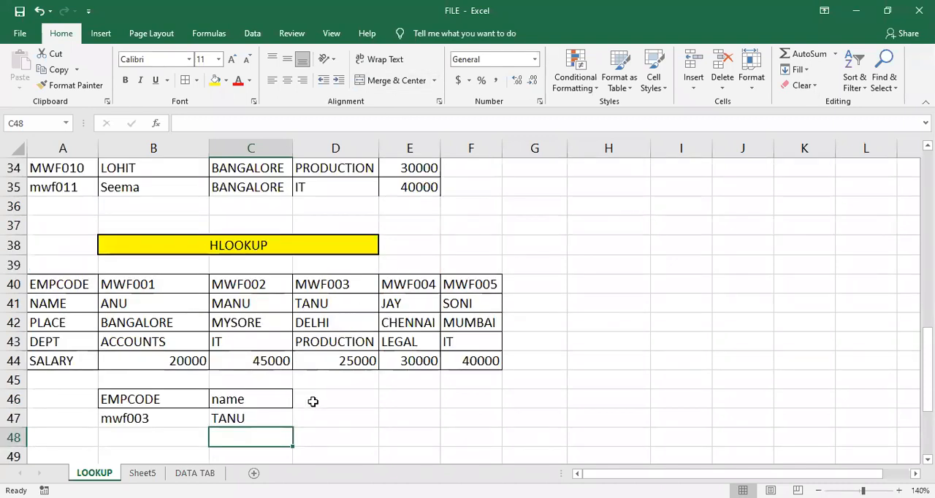
{"action": "left_click", "coordinate": [269, 419]}
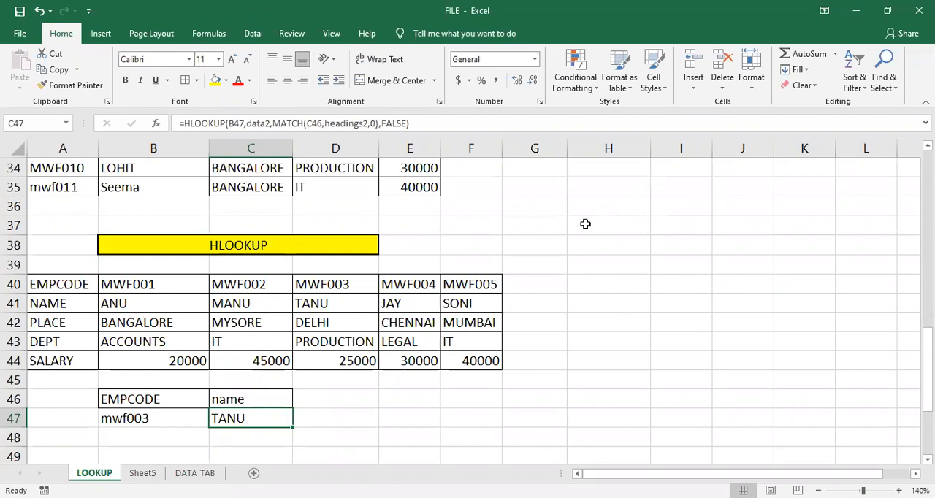
{"action": "scroll", "coordinate": [447, 250], "scroll_direction": "up", "scroll_amount": 2}
{"action": "scroll", "coordinate": [257, 319], "scroll_direction": "up", "scroll_amount": 3}
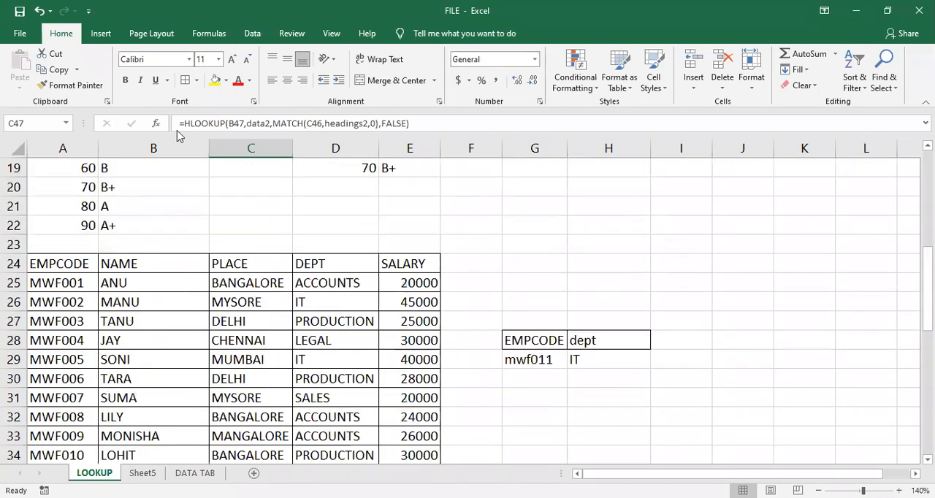
{"action": "scroll", "coordinate": [460, 401], "scroll_direction": "down", "scroll_amount": 3}
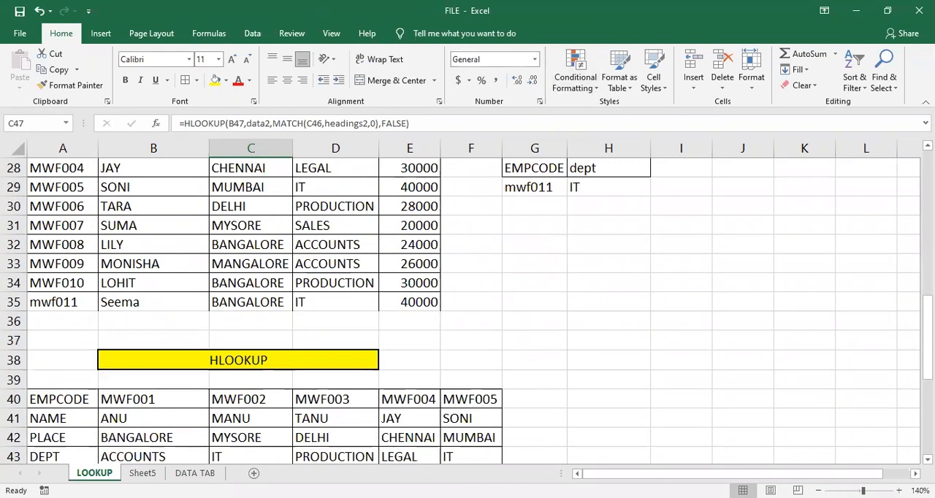
- Review the MATCH formula in G13 and the header range it searches
{"action": "left_click", "coordinate": [523, 290]}
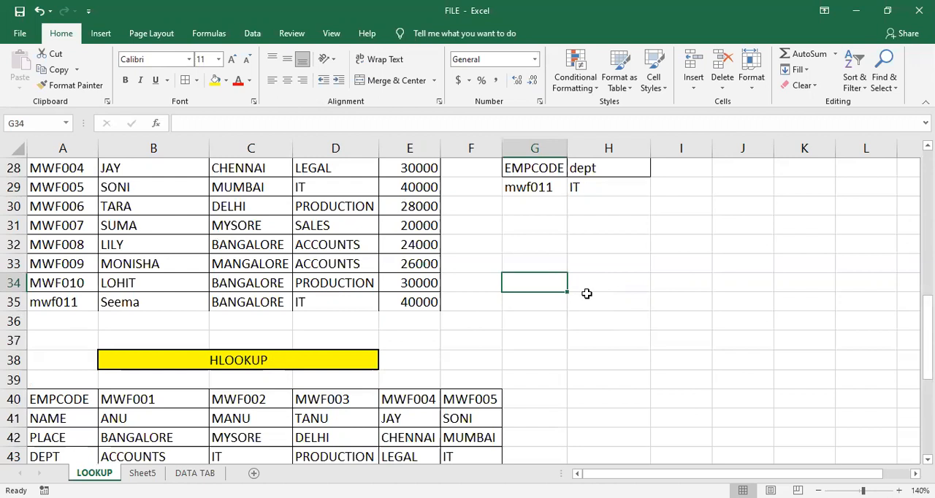
{"action": "scroll", "coordinate": [542, 308], "scroll_direction": "up", "scroll_amount": 8}
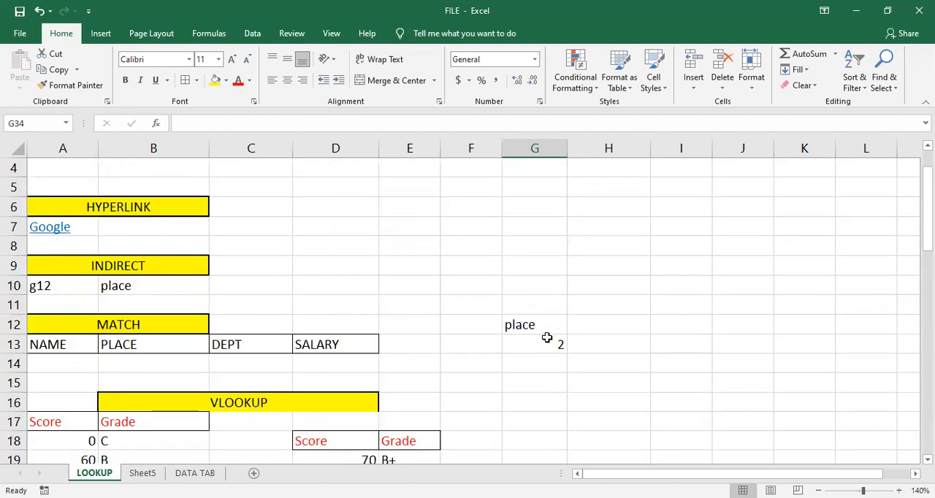
{"action": "double_click", "coordinate": [548, 339]}
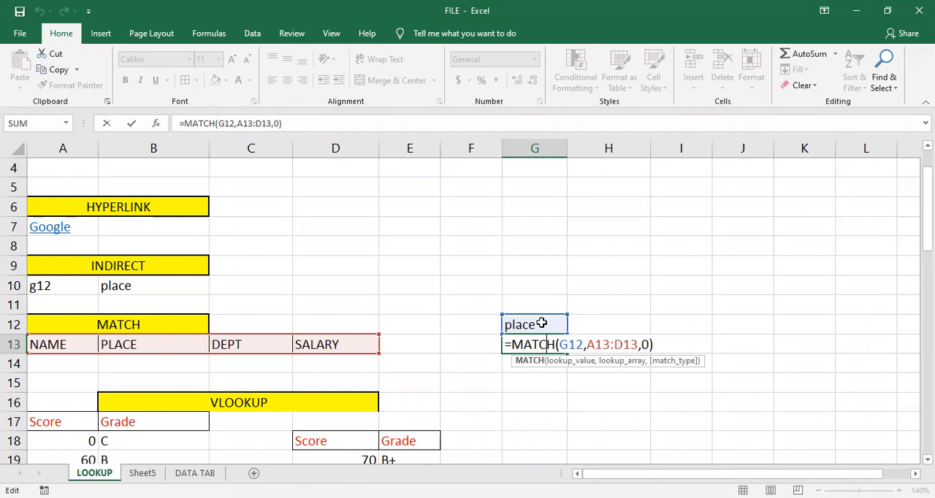
{"action": "key", "text": "Return"}
- Change the MATCH lookup value in G12 to salary
{"action": "left_click", "coordinate": [541, 323]}
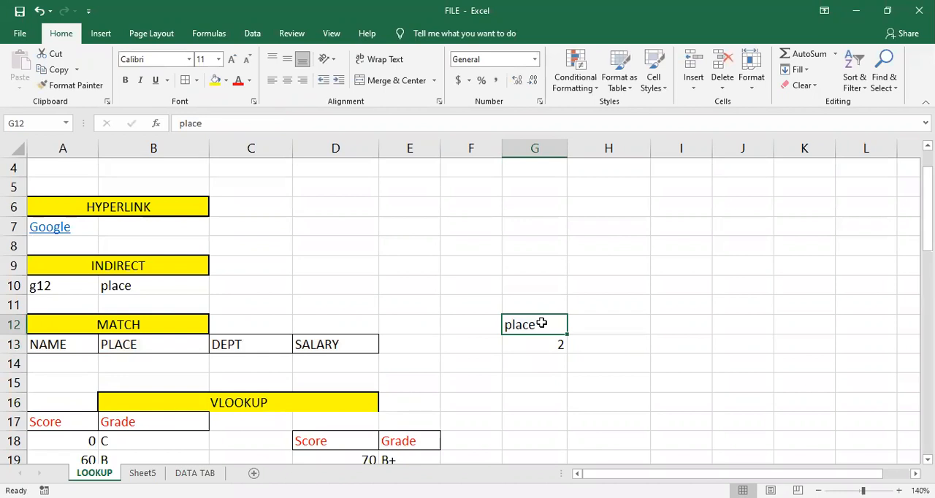
{"action": "type", "text": "sal"}
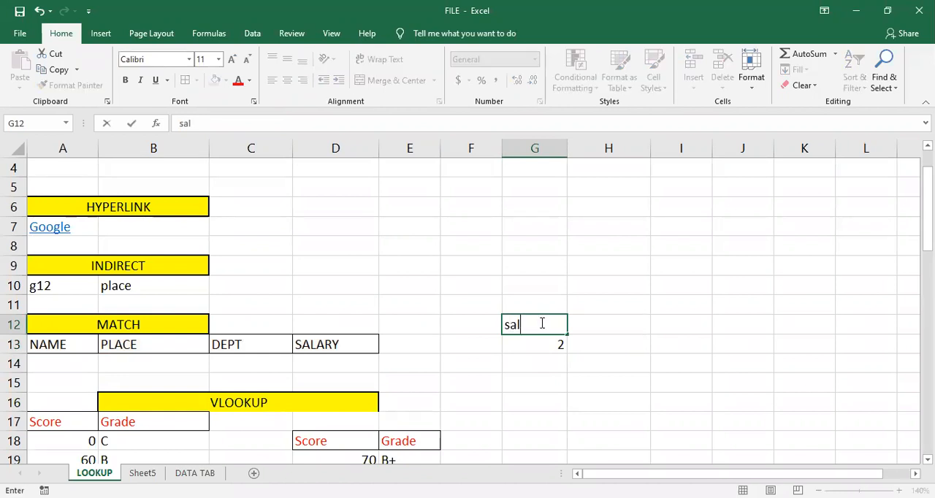
{"action": "type", "text": "ary"}
{"action": "key", "text": "Return"}
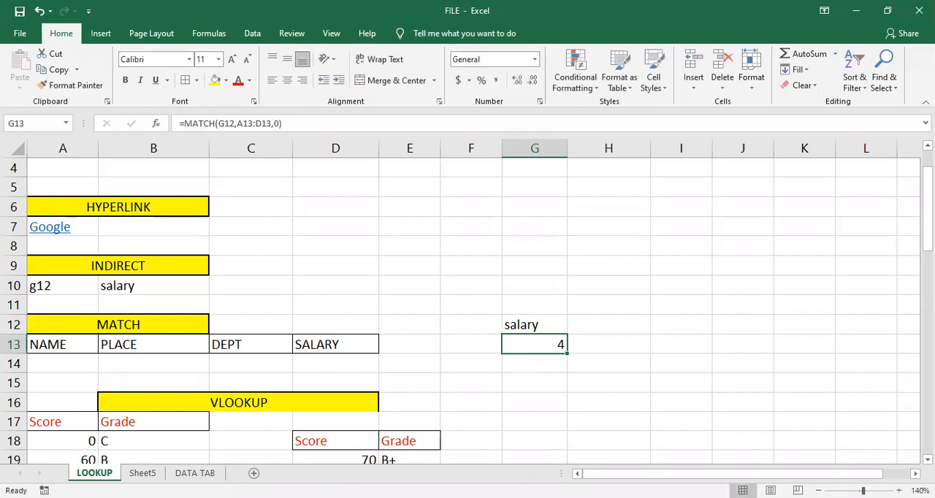
{"action": "left_click", "coordinate": [475, 365]}
- Review the arguments of the CHOOSE formula in B2
{"action": "scroll", "coordinate": [511, 395], "scroll_direction": "up", "scroll_amount": 1}
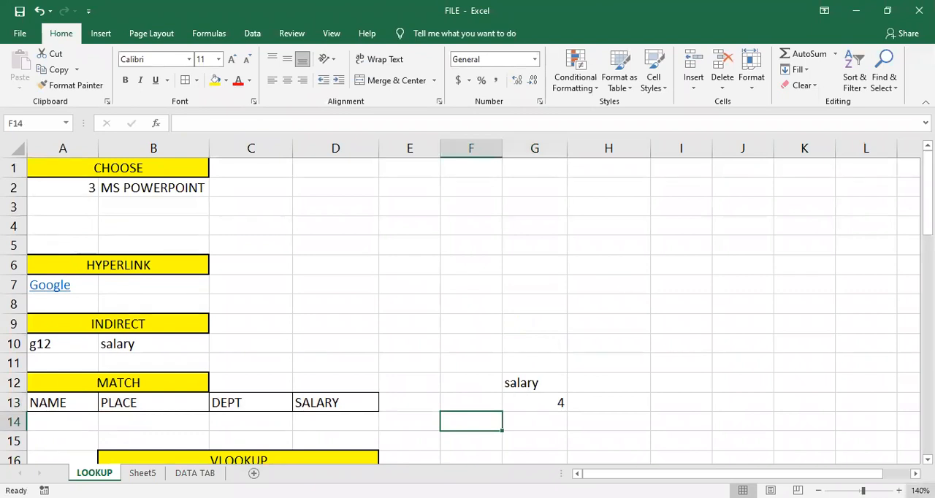
{"action": "scroll", "coordinate": [363, 260], "scroll_direction": "down", "scroll_amount": 2}
{"action": "scroll", "coordinate": [363, 259], "scroll_direction": "up", "scroll_amount": 2}
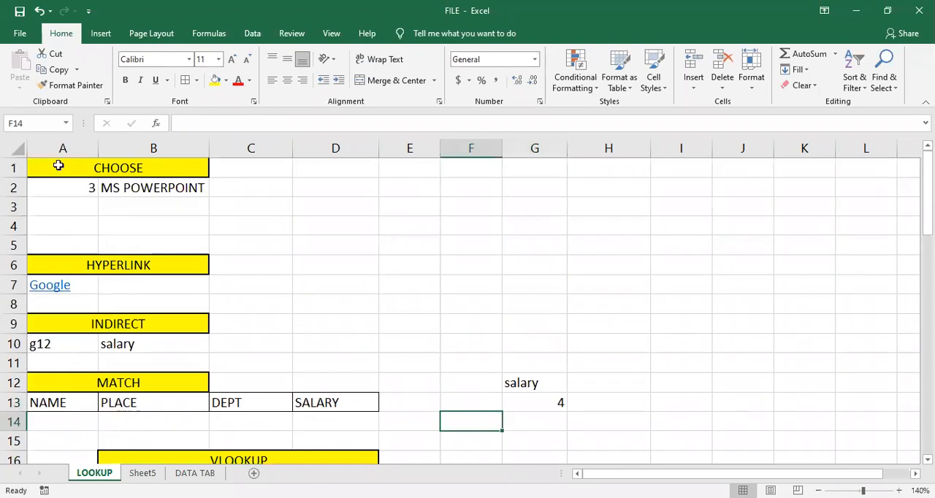
{"action": "left_click", "coordinate": [157, 185]}
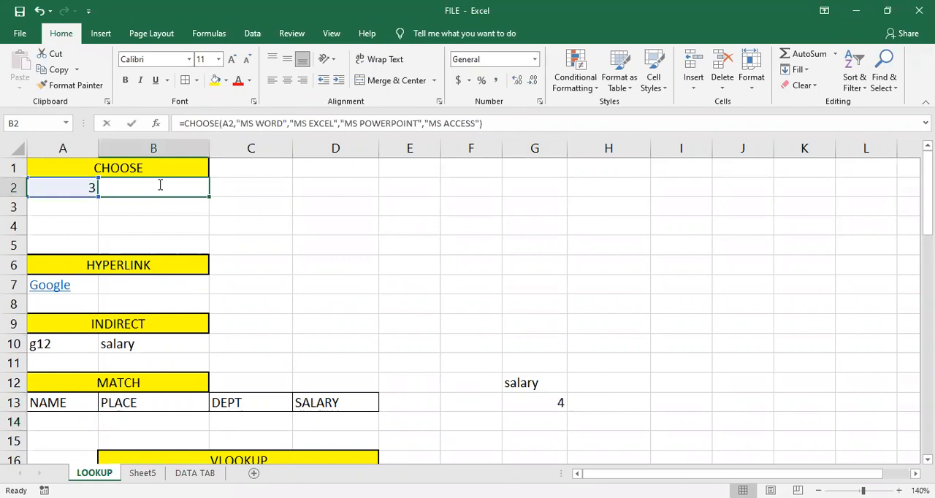
{"action": "key", "text": "F2"}
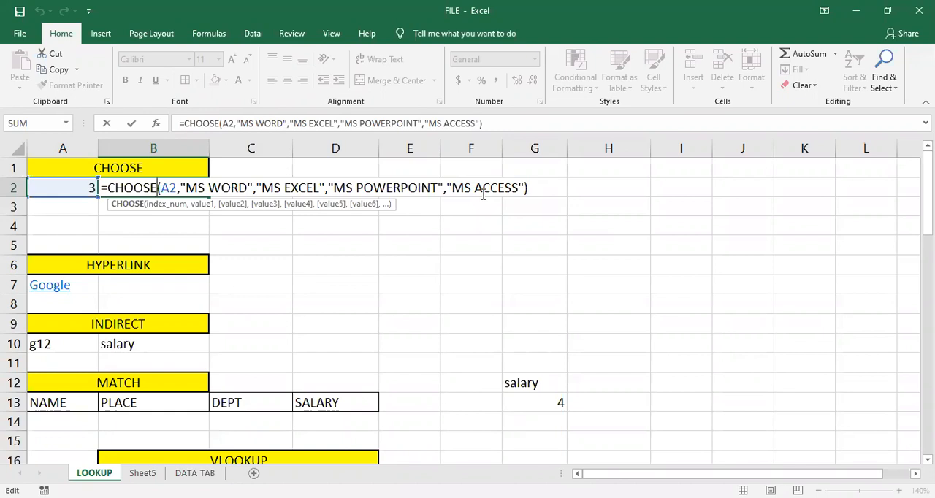
{"action": "key", "text": "Return"}
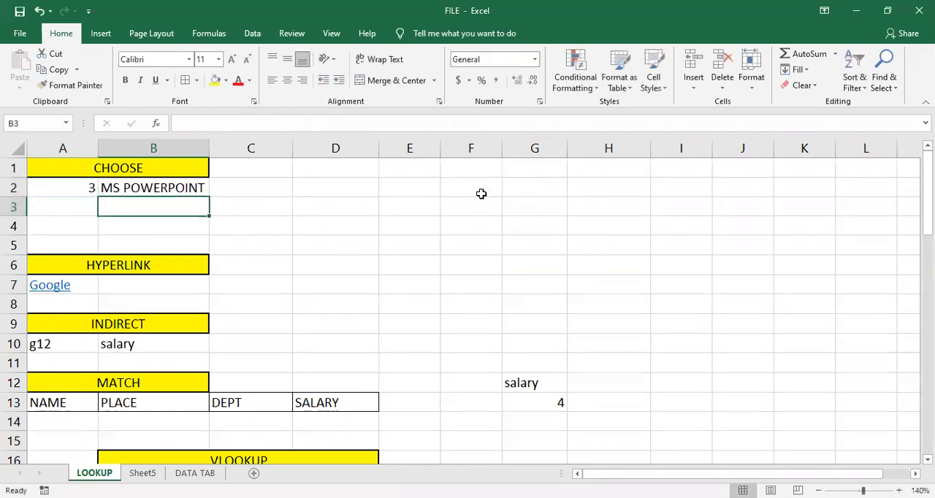
- Set the CHOOSE index number in A2 to 4
{"action": "left_click", "coordinate": [77, 188]}
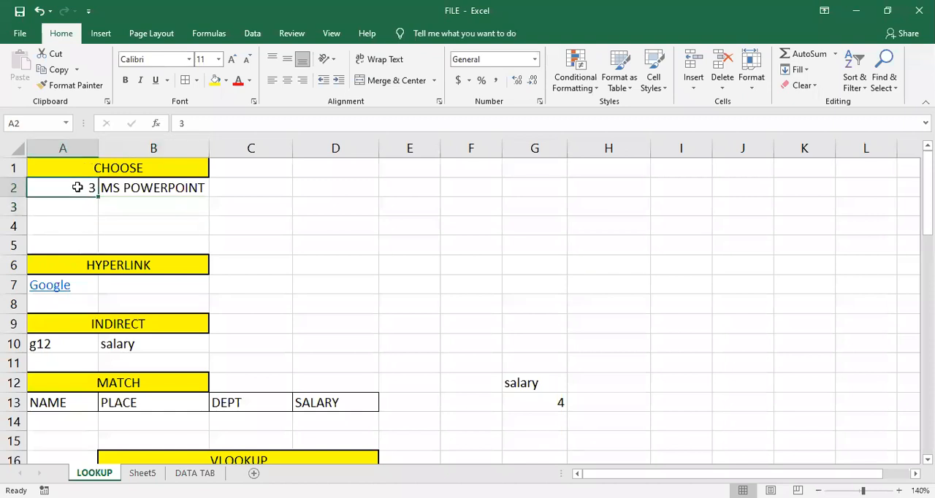
{"action": "type", "text": "4"}
{"action": "key", "text": "Return"}
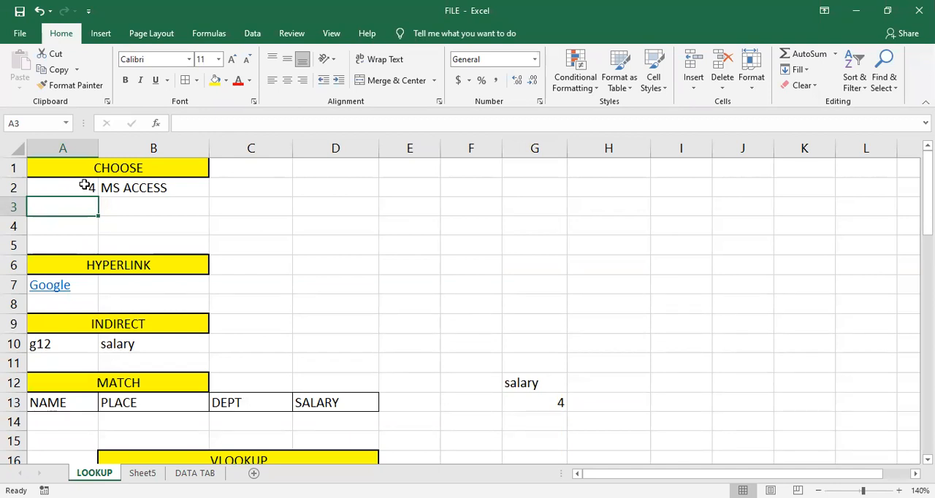
{"action": "left_click", "coordinate": [232, 285]}
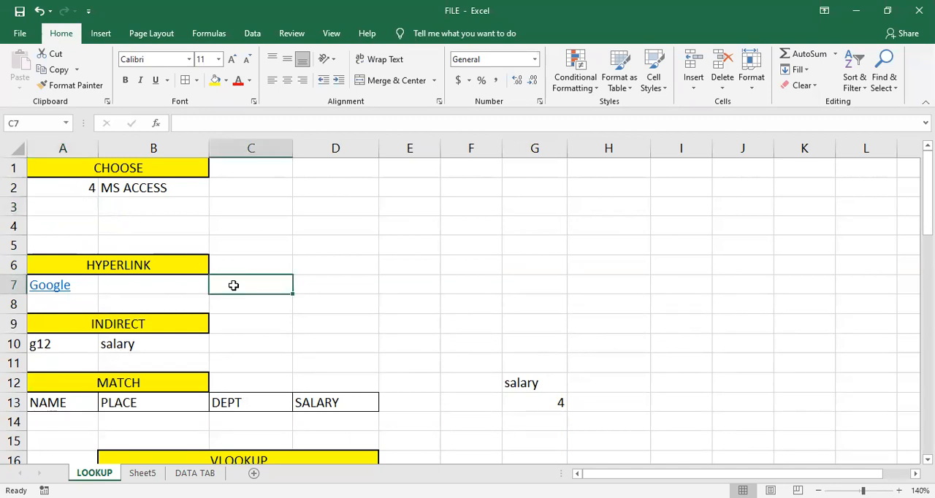
- Examine the VLOOKUP section's score and grade tables, the employee table from row 24 and the department lookup beside it
{"action": "scroll", "coordinate": [250, 350], "scroll_direction": "down", "scroll_amount": 3}
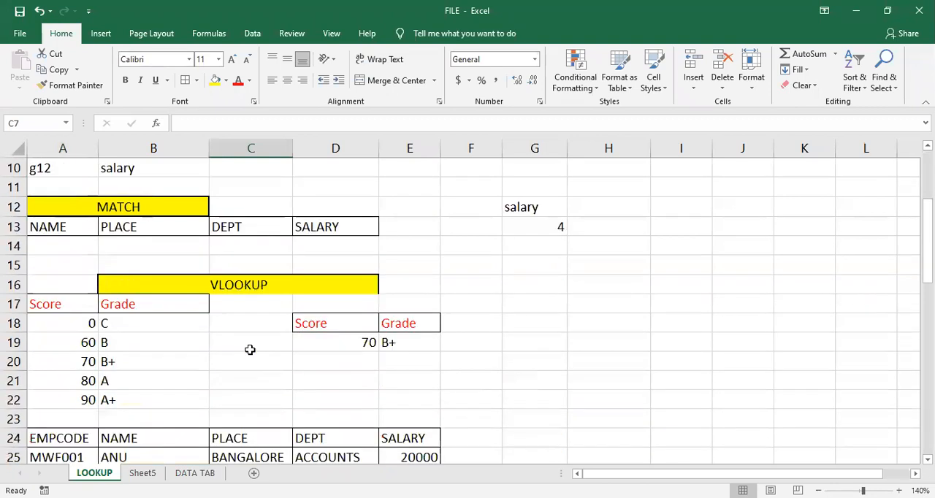
{"action": "scroll", "coordinate": [250, 350], "scroll_direction": "down", "scroll_amount": 2}
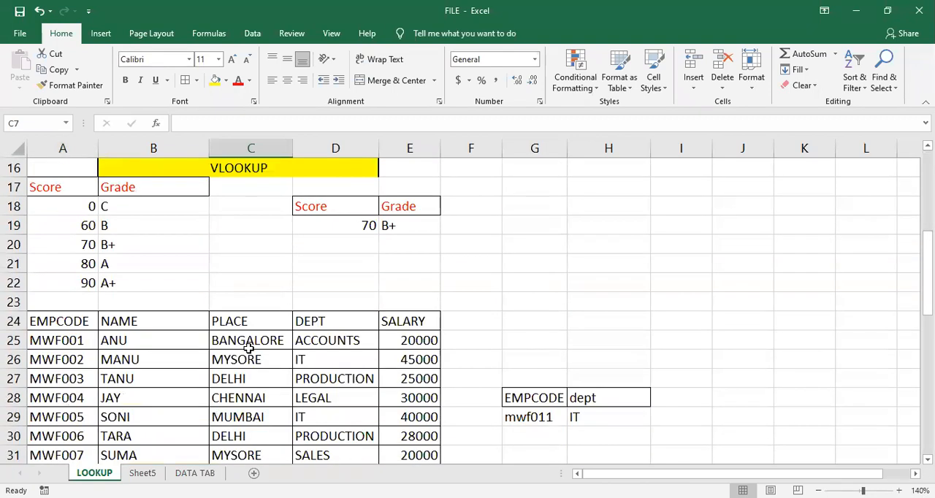
{"action": "scroll", "coordinate": [249, 349], "scroll_direction": "up", "scroll_amount": 1}
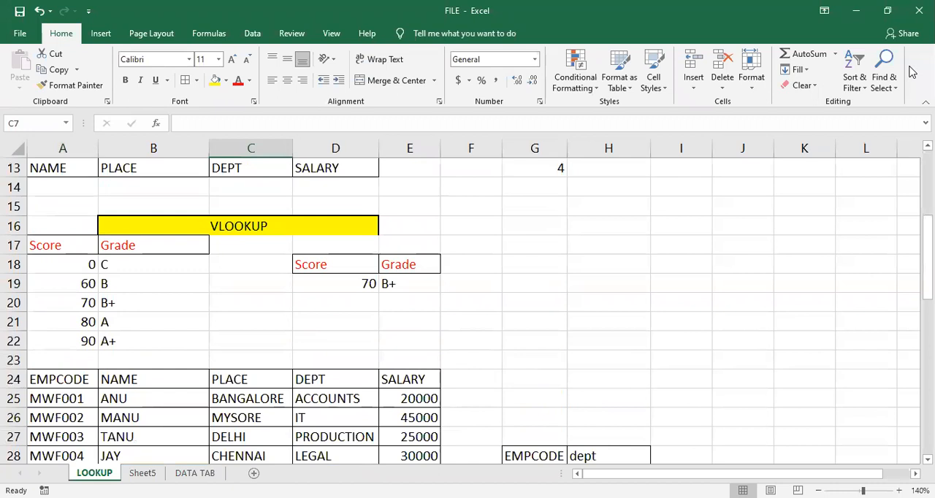
{"action": "scroll", "coordinate": [625, 305], "scroll_direction": "down", "scroll_amount": 1}
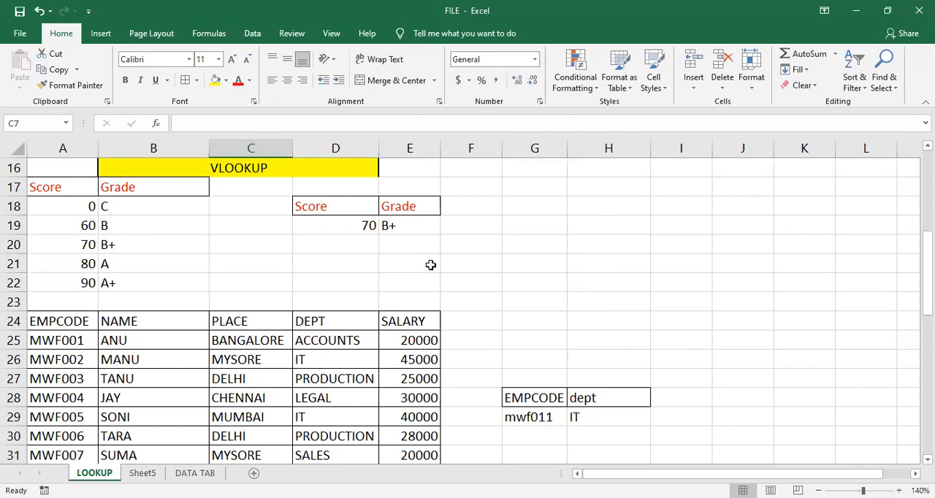
{"action": "left_click", "coordinate": [497, 353]}
{"action": "scroll", "coordinate": [497, 340], "scroll_direction": "down", "scroll_amount": 1}
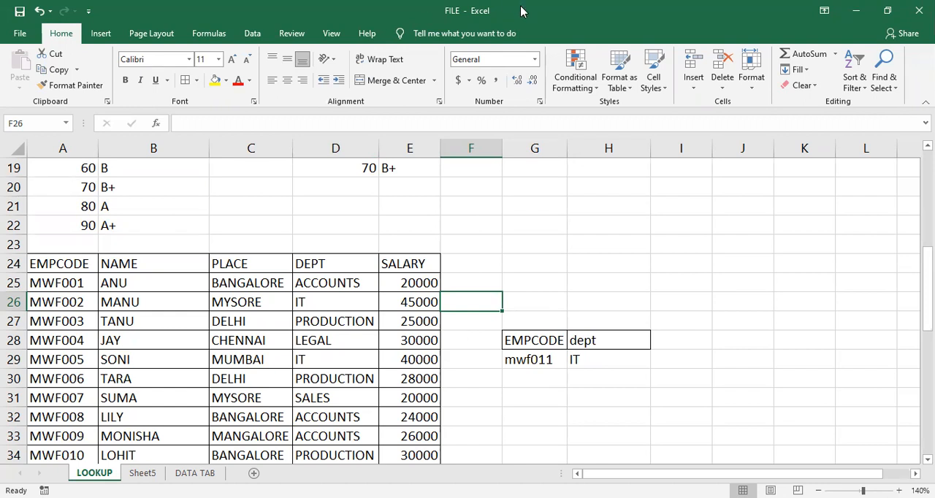
{"action": "left_click", "coordinate": [548, 394]}
{"action": "scroll", "coordinate": [548, 393], "scroll_direction": "down", "scroll_amount": 1}
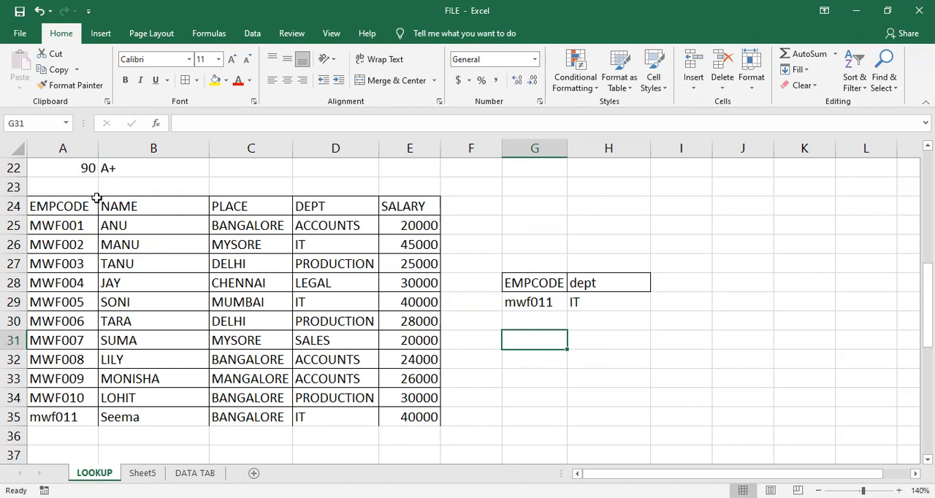
{"action": "mouse_move", "coordinate": [80, 197]}
{"action": "left_mouse_down"}
{"action": "mouse_move", "coordinate": [209, 295]}
{"action": "mouse_move", "coordinate": [284, 371]}
{"action": "mouse_move", "coordinate": [373, 434]}
{"action": "mouse_move", "coordinate": [409, 427]}
{"action": "left_mouse_up"}
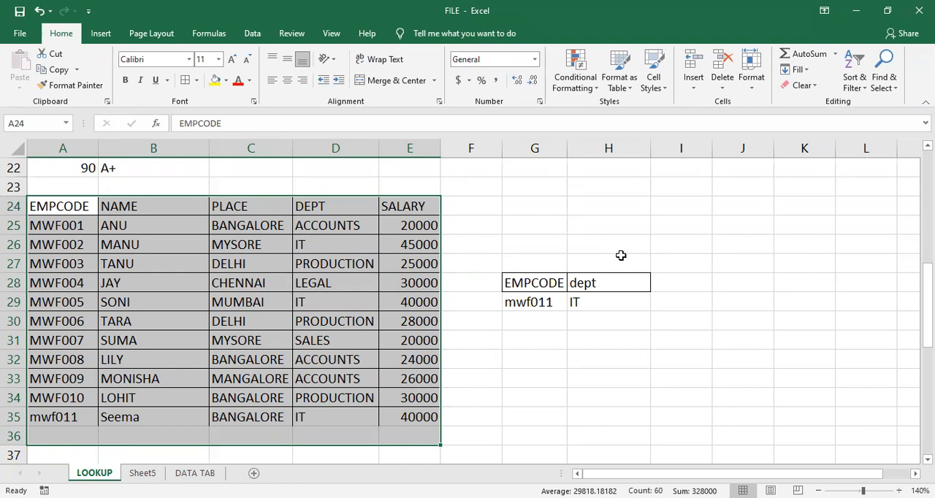
{"action": "left_click", "coordinate": [422, 229]}
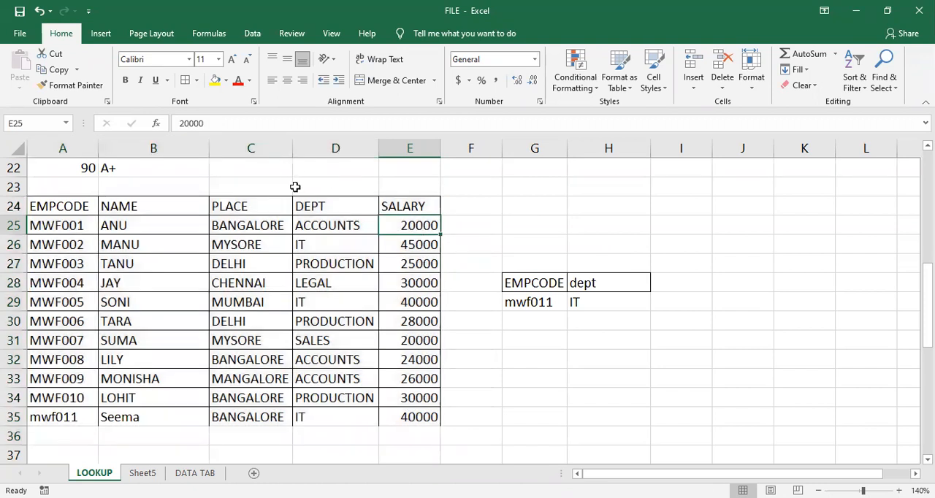
{"action": "left_click", "coordinate": [319, 207]}
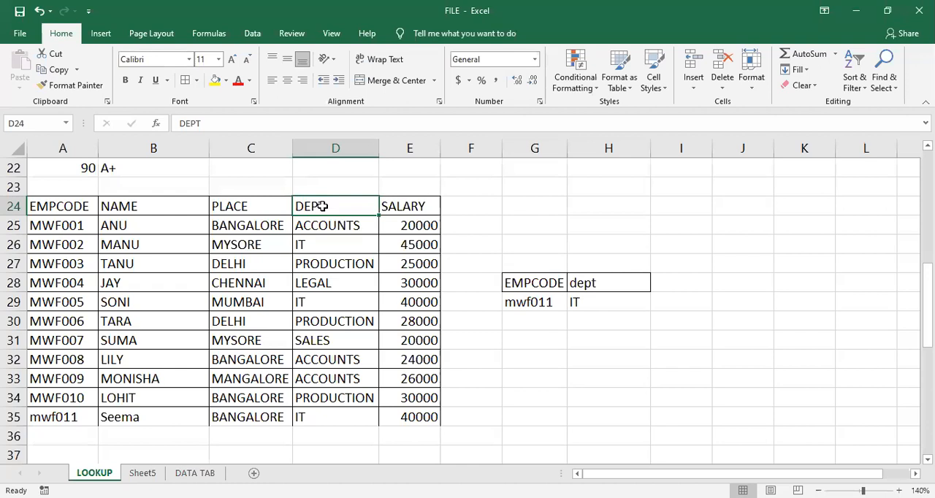
- Copy the employee table's NAME to SALARY columns, B24:E35, into a new worksheet starting at A1
{"action": "left_click", "coordinate": [109, 206]}
{"action": "left_click_drag", "start_coordinate": [159, 228], "coordinate": [388, 407]}
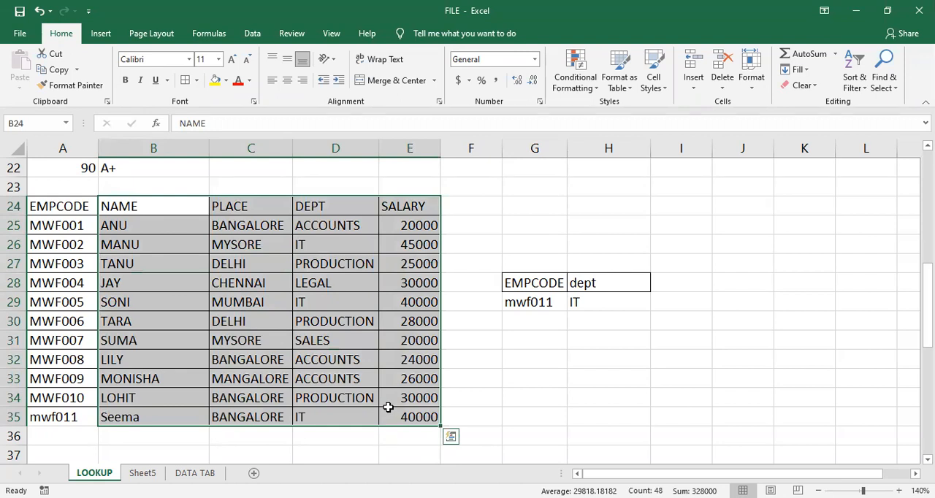
{"action": "key", "text": "ctrl+c"}
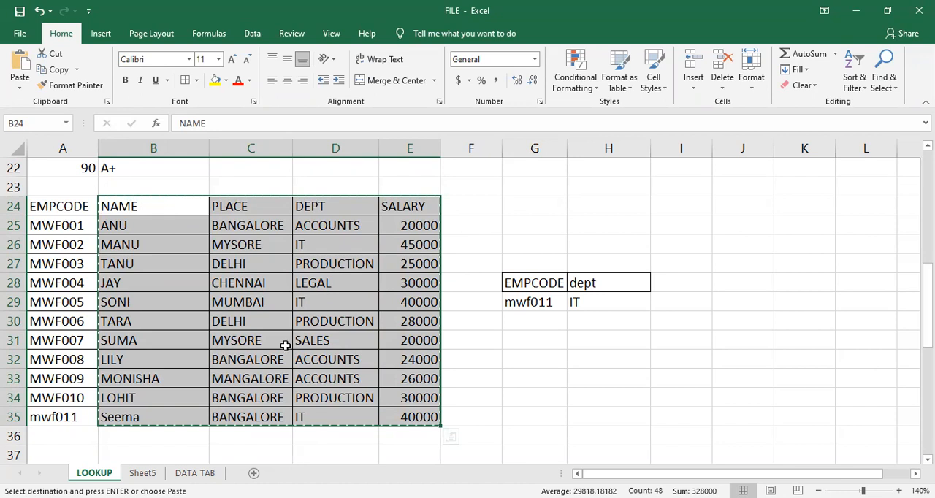
{"action": "left_click", "coordinate": [254, 474]}
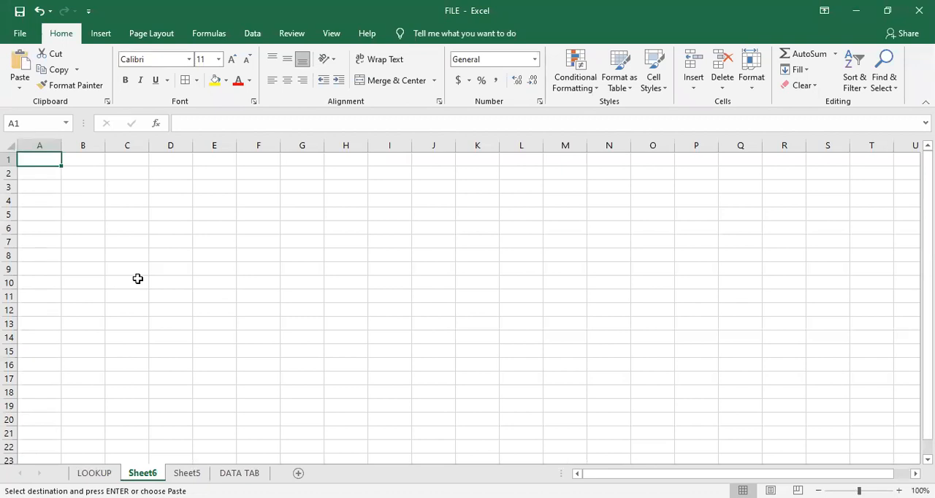
{"action": "key", "text": "ctrl+v"}
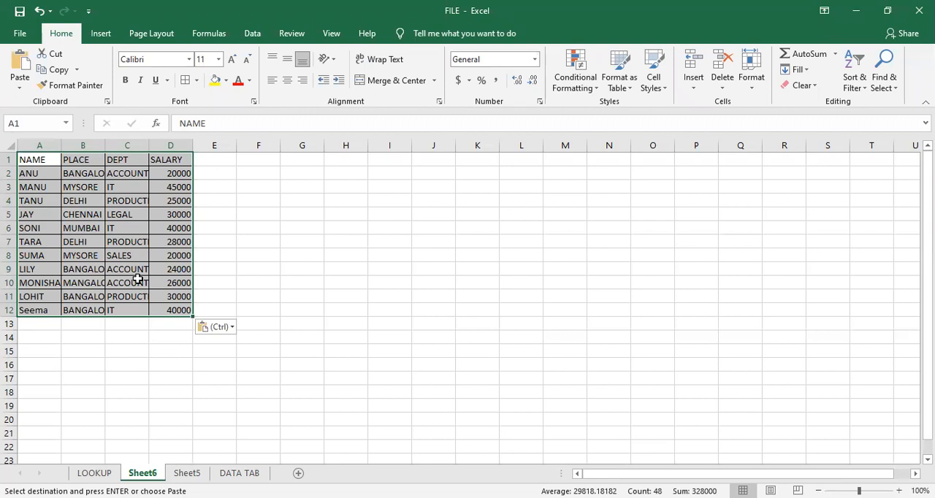
{"action": "left_click", "coordinate": [137, 280]}
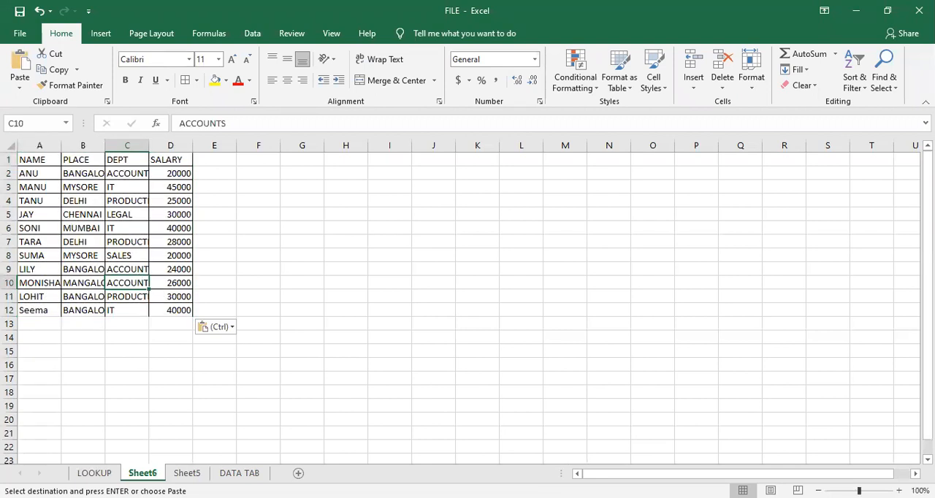
- Enlarge the new sheet's view to 120% and autofit columns A to D to their contents
{"action": "left_click", "coordinate": [899, 491]}
{"action": "left_click", "coordinate": [899, 491]}
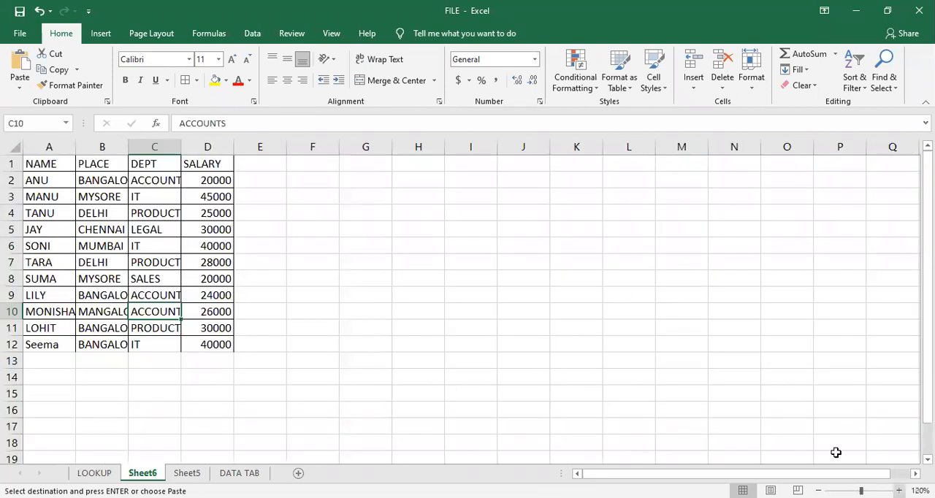
{"action": "left_click", "coordinate": [68, 147]}
{"action": "left_click_drag", "start_coordinate": [187, 150], "coordinate": [183, 148]}
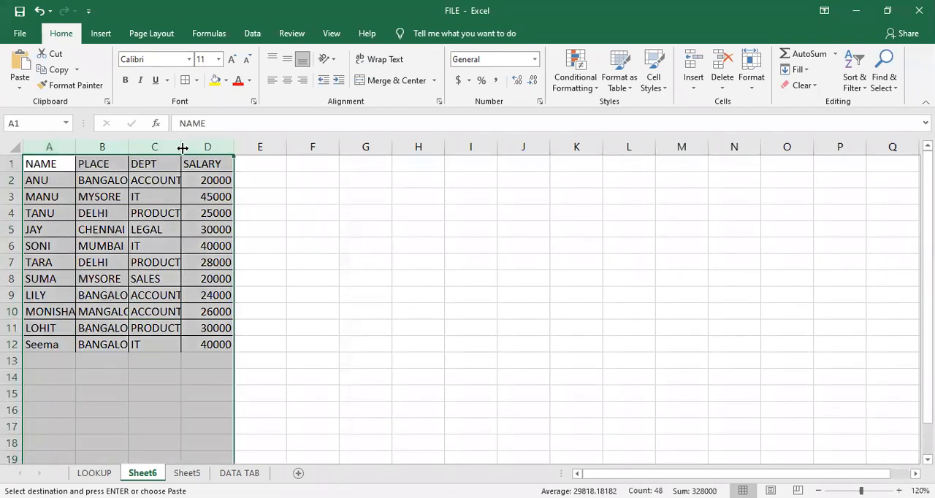
{"action": "double_click", "coordinate": [183, 147]}
{"action": "left_click", "coordinate": [269, 280]}
{"action": "left_click", "coordinate": [248, 389]}
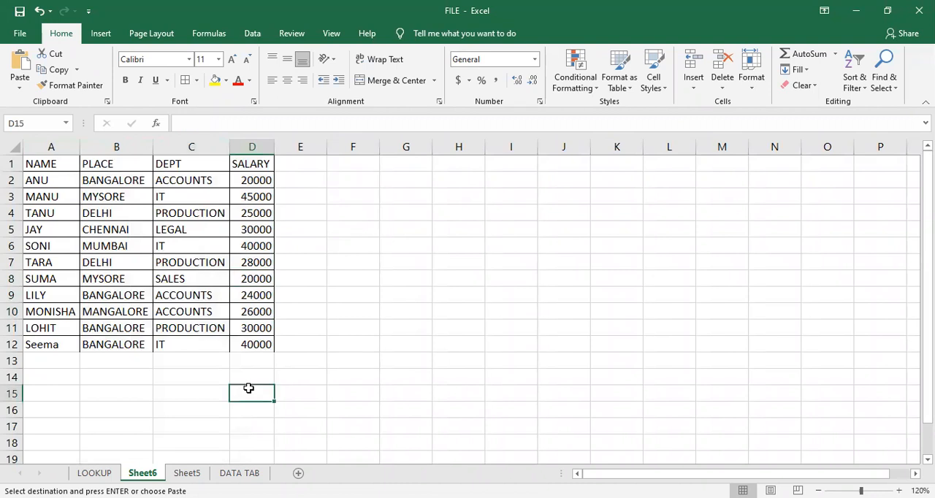
- Add filters to the NAME, PLACE, DEPT and SALARY headings of the copied table
{"action": "left_click", "coordinate": [181, 208]}
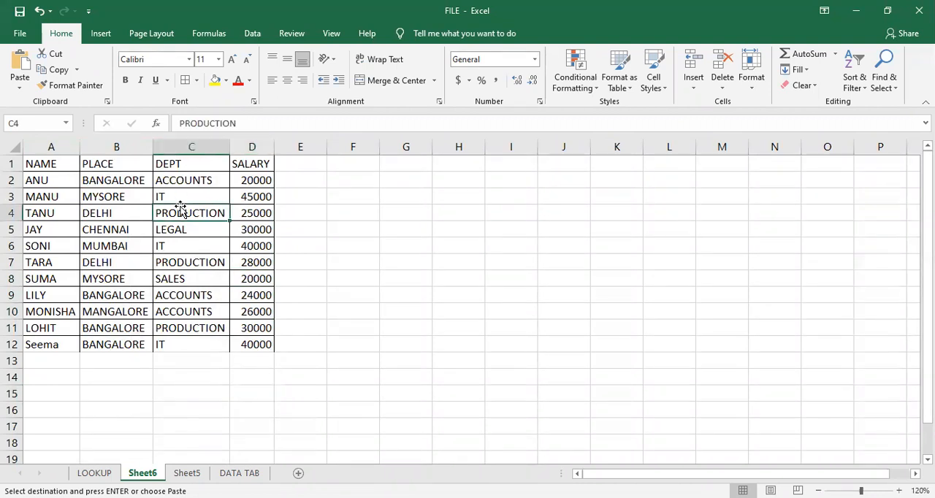
{"action": "left_click", "coordinate": [108, 162]}
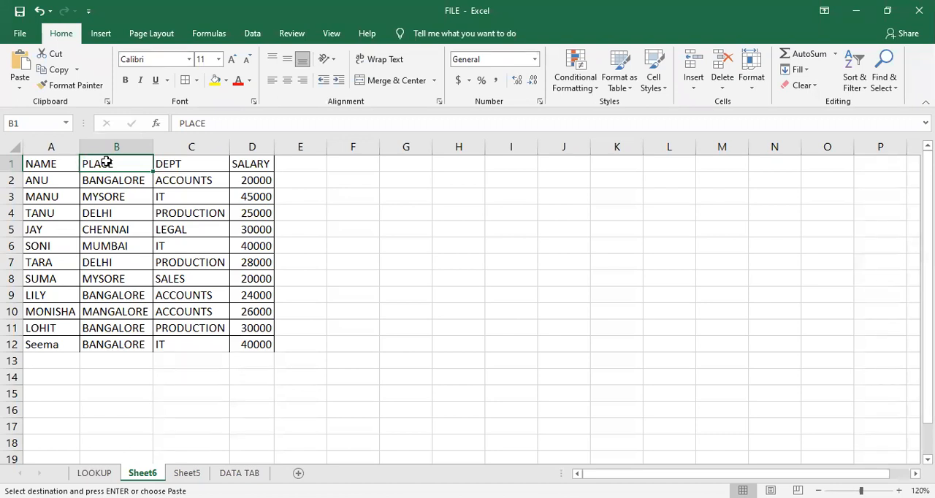
{"action": "left_click", "coordinate": [72, 161]}
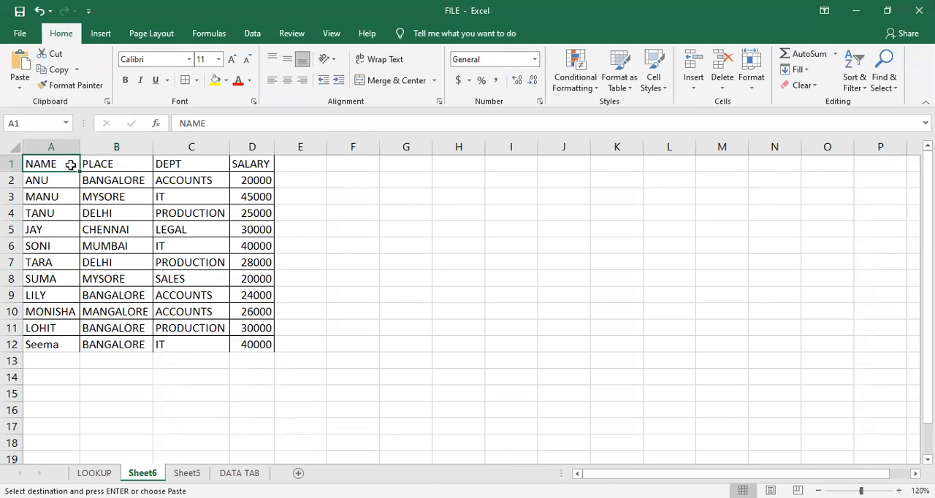
{"action": "key", "text": "ctrl+shift+l"}
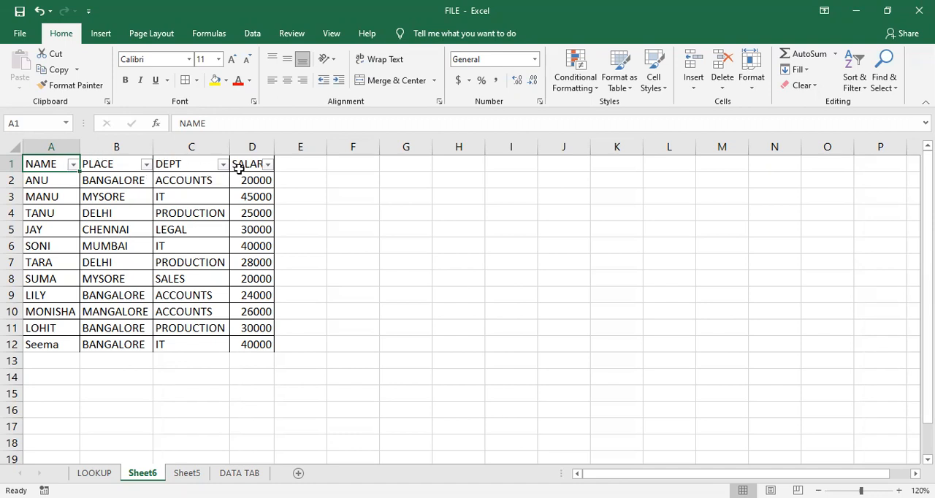
- Turn the table's heading filters off and back on from the DEPT heading
{"action": "left_click", "coordinate": [171, 163]}
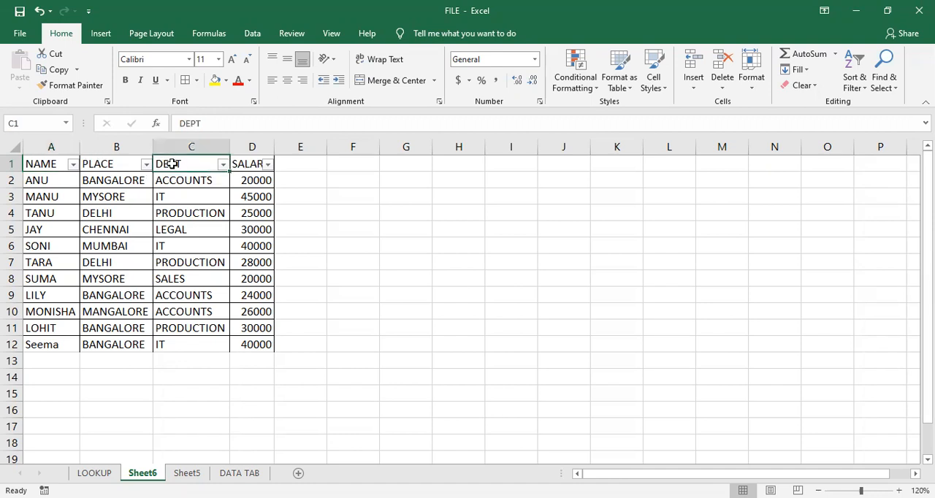
{"action": "key", "text": "ctrl+shift+l"}
{"action": "key", "text": "ctrl+shift+l"}
{"action": "left_click", "coordinate": [49, 166]}
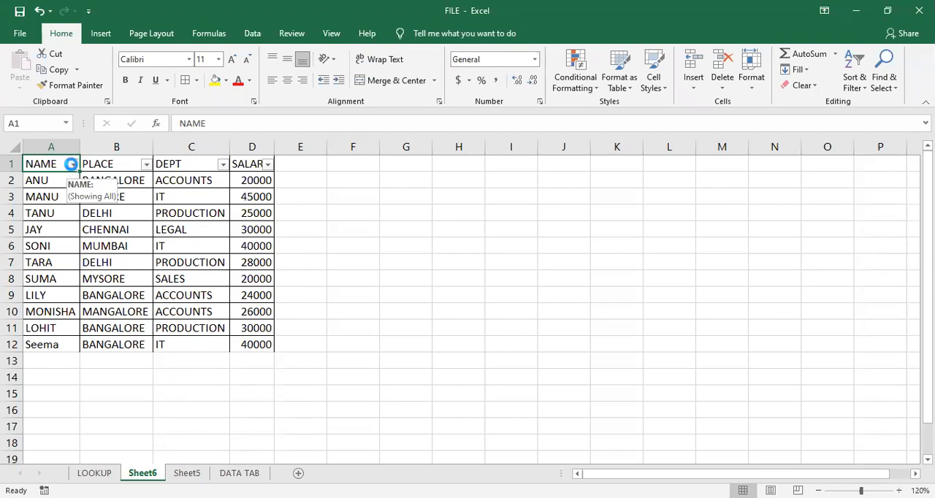
- Sort the employee table by NAME from A to Z
{"action": "left_click", "coordinate": [73, 166]}
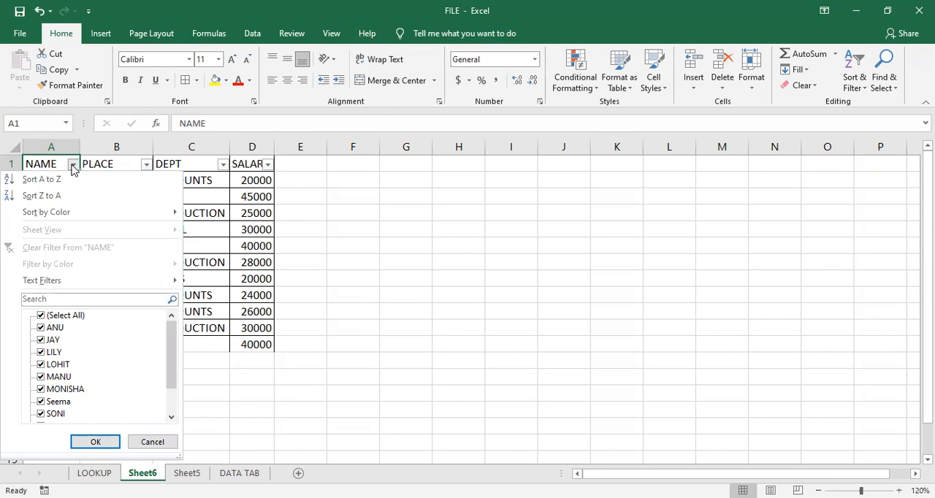
{"action": "left_click", "coordinate": [249, 220]}
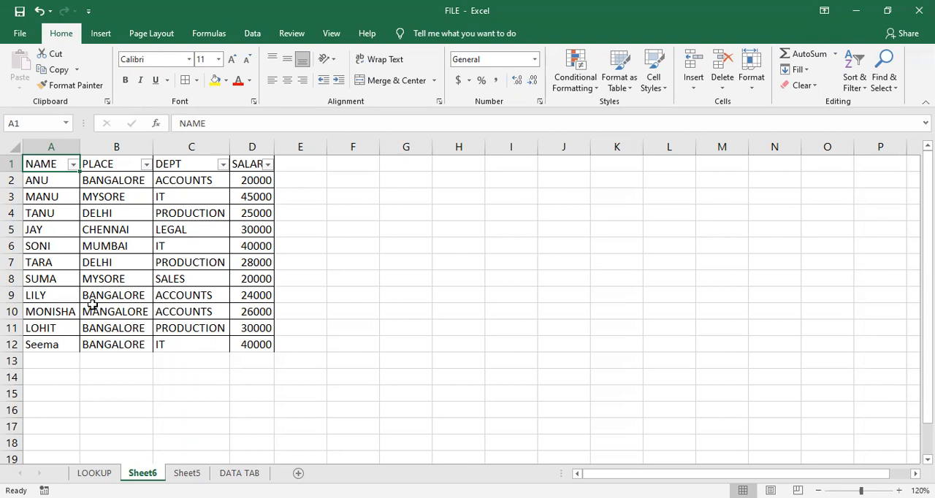
{"action": "left_click", "coordinate": [72, 165]}
{"action": "left_click", "coordinate": [73, 181]}
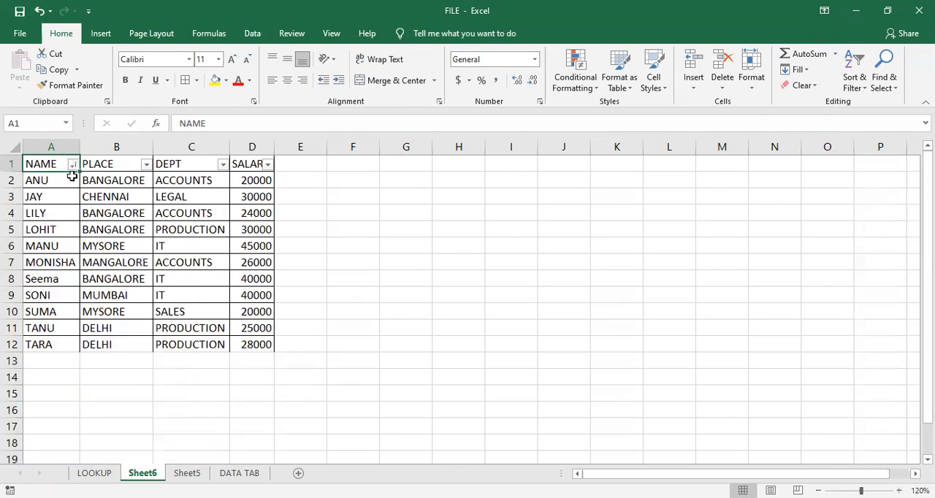
{"action": "left_click", "coordinate": [72, 206]}
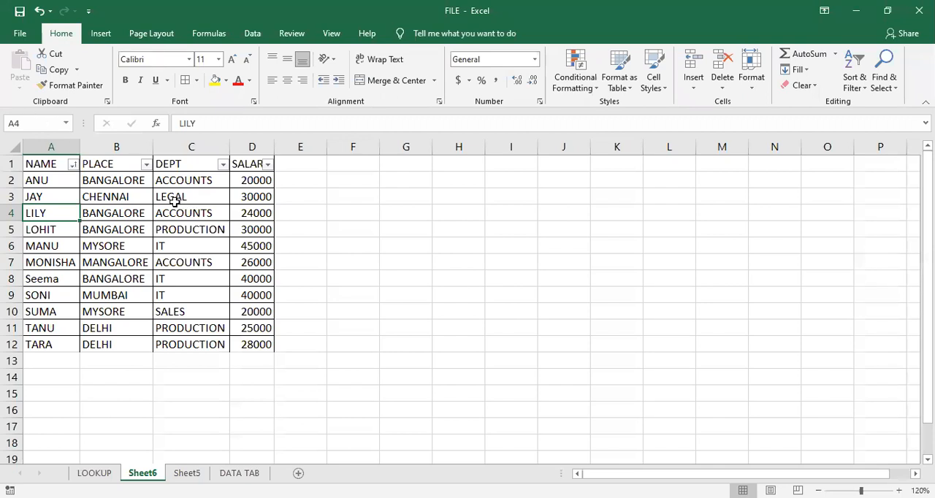
- Sort the employee table by DEPT from Z to A
{"action": "left_click", "coordinate": [222, 165]}
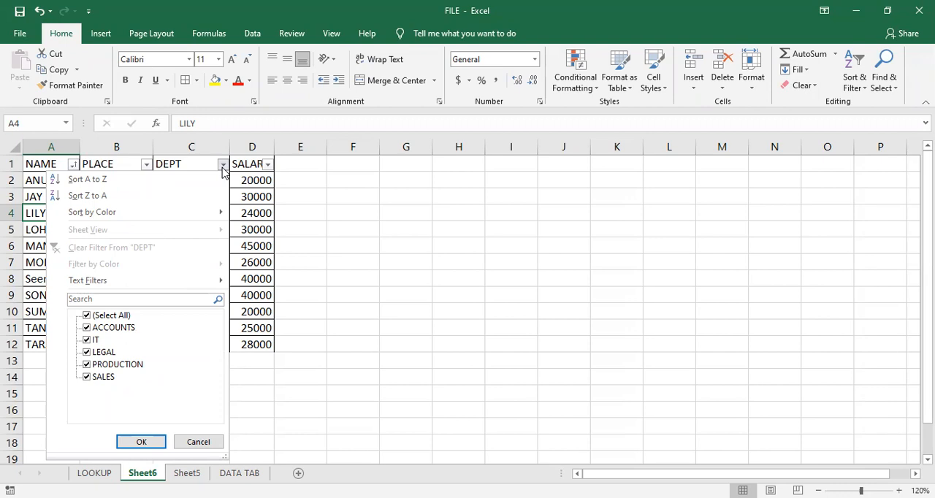
{"action": "left_click", "coordinate": [187, 198]}
{"action": "left_click", "coordinate": [195, 179]}
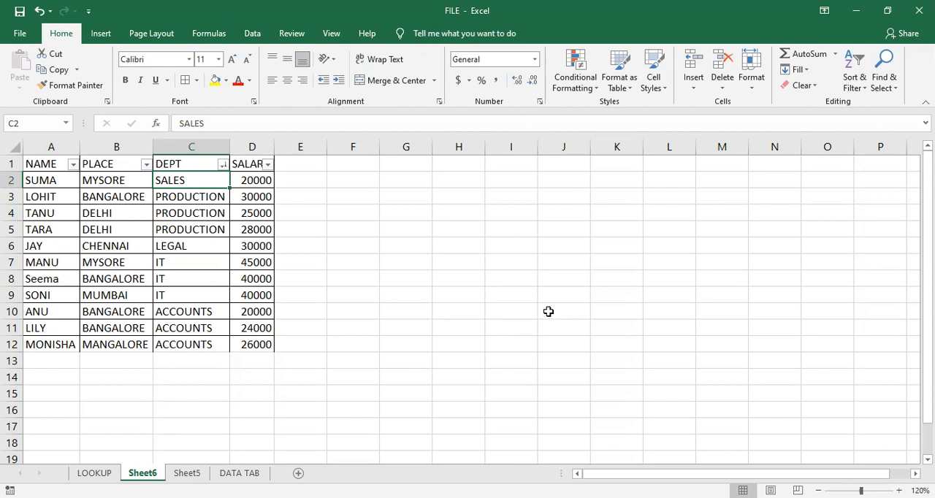
- Sort the employee table by DEPT from A to Z
{"action": "left_click", "coordinate": [223, 164]}
{"action": "left_click", "coordinate": [212, 182]}
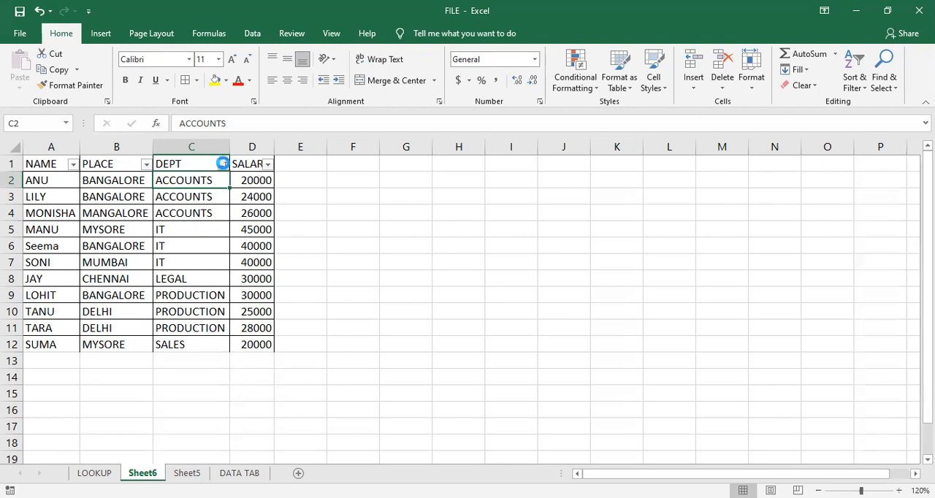
{"action": "left_click", "coordinate": [222, 165]}
{"action": "left_click", "coordinate": [195, 161]}
{"action": "left_click", "coordinate": [108, 162]}
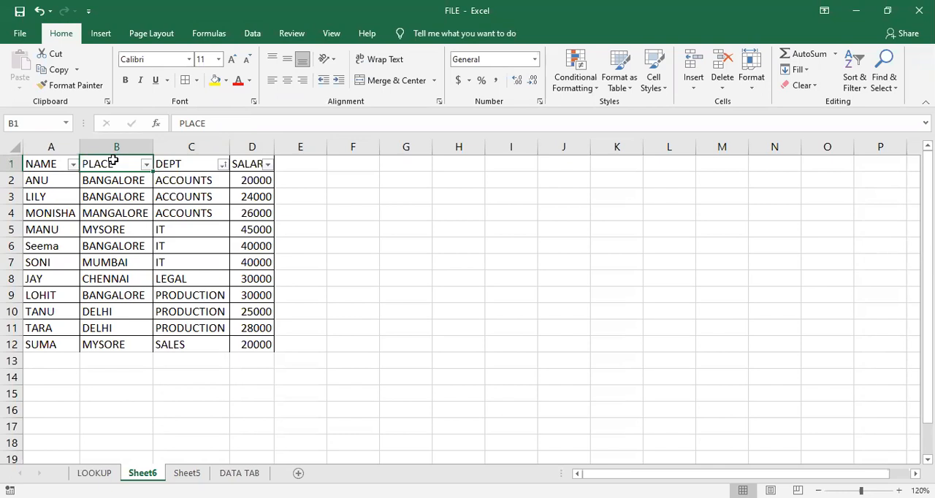
- Examine the sort and filter options offered for the SALARY, DEPT, PLACE and NAME columns
{"action": "left_click", "coordinate": [268, 164]}
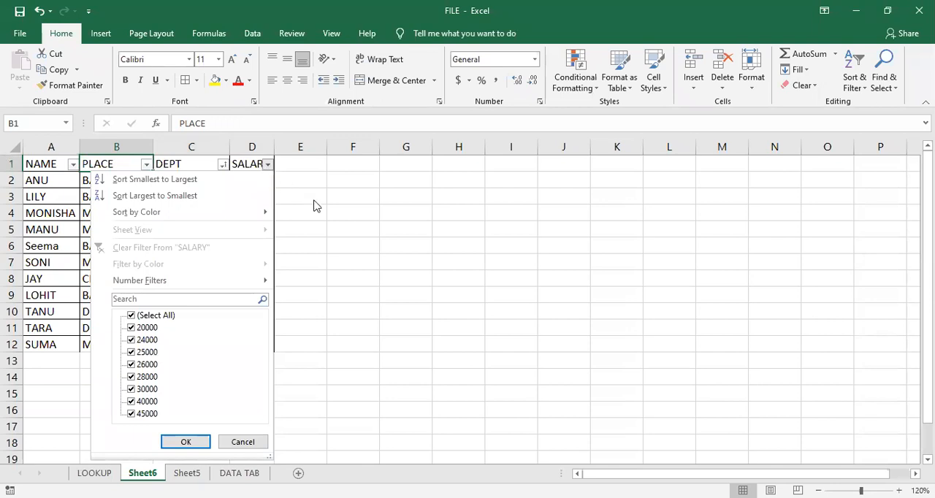
{"action": "left_click", "coordinate": [259, 186]}
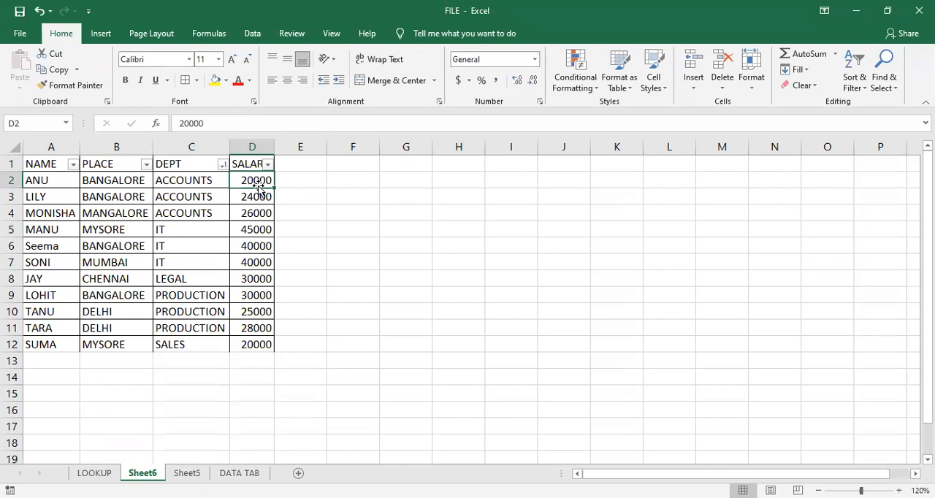
{"action": "left_click", "coordinate": [222, 163]}
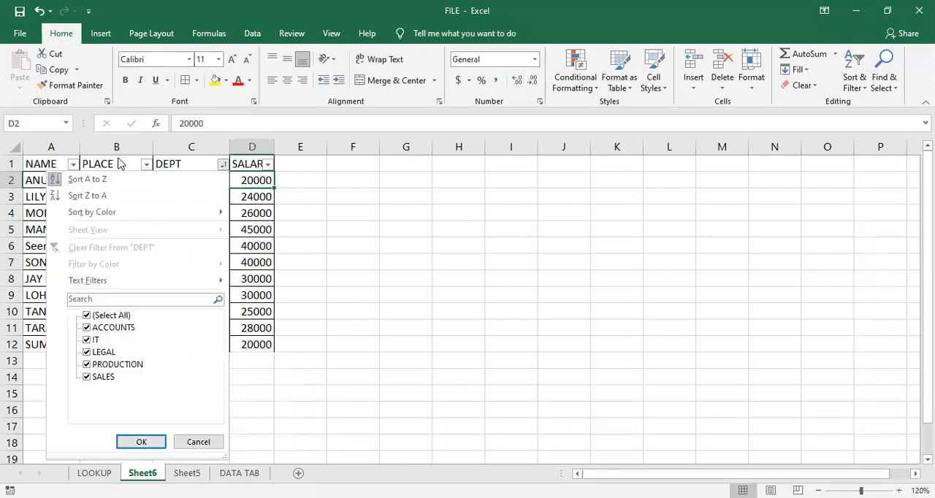
{"action": "left_click", "coordinate": [139, 159]}
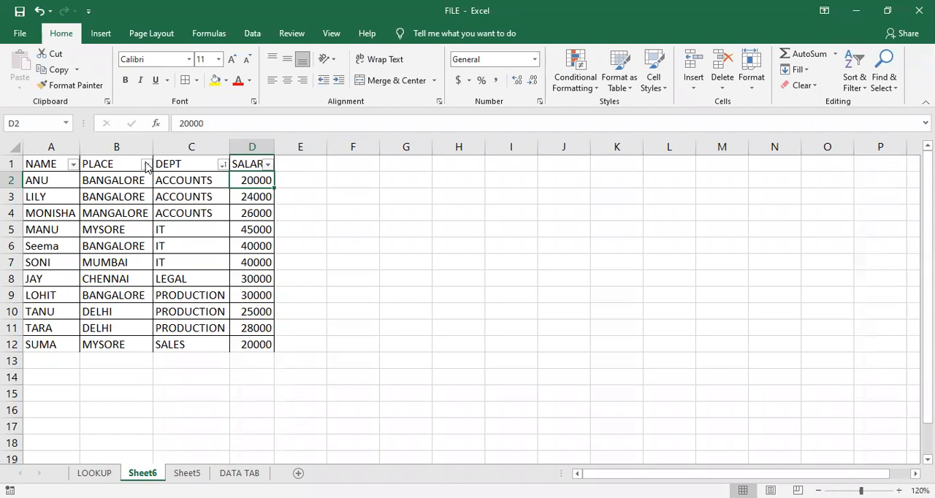
{"action": "left_click", "coordinate": [146, 164]}
{"action": "left_click", "coordinate": [90, 159]}
{"action": "left_click", "coordinate": [74, 165]}
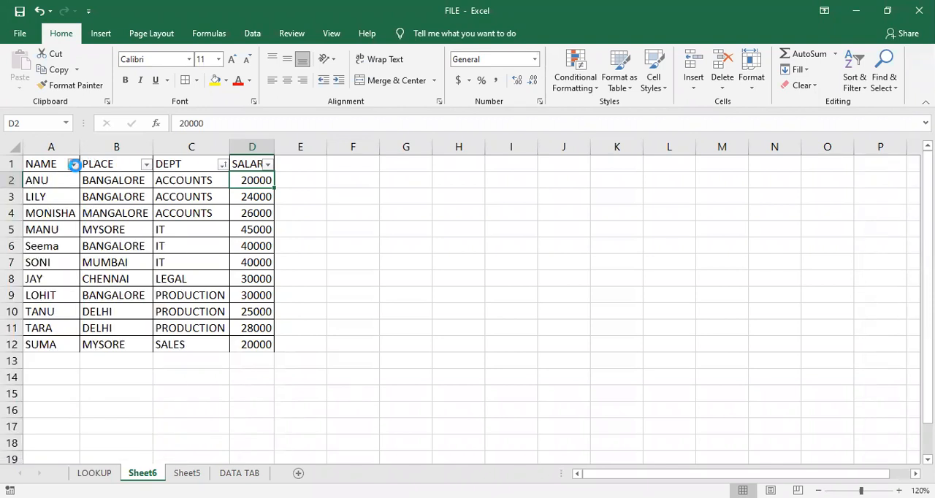
{"action": "left_click", "coordinate": [261, 222]}
{"action": "left_click", "coordinate": [115, 165]}
{"action": "left_click", "coordinate": [176, 165]}
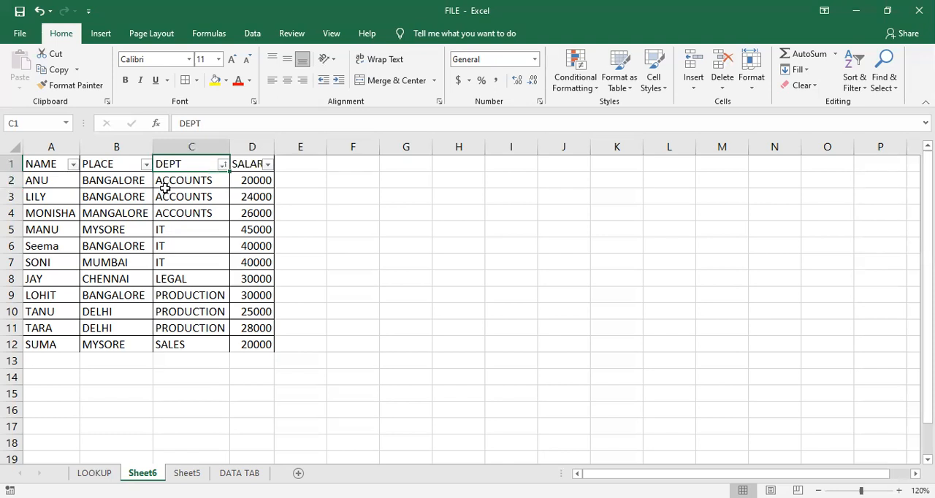
- Filter the NAME column to entries that begin with "m", and clear that filter
{"action": "left_click", "coordinate": [73, 165]}
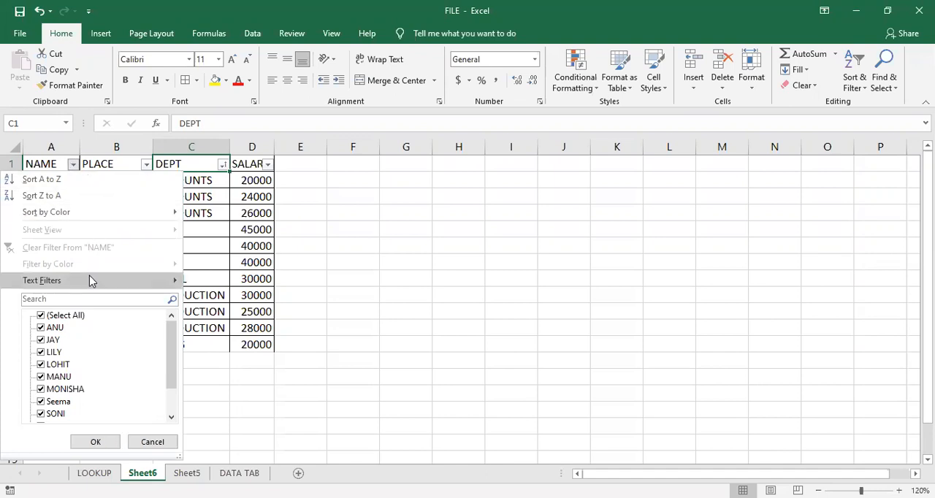
{"action": "mouse_move", "coordinate": [91, 282]}
{"action": "mouse_move", "coordinate": [156, 284]}
{"action": "mouse_move", "coordinate": [247, 322]}
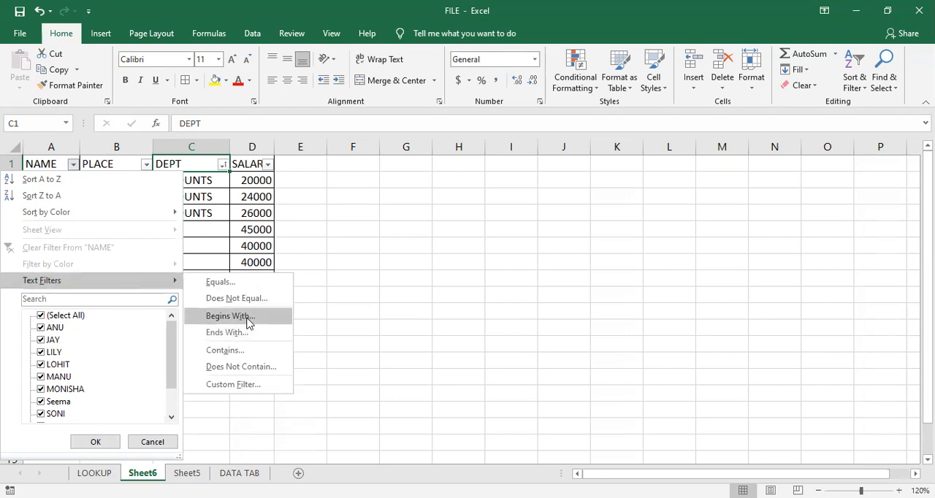
{"action": "left_click", "coordinate": [248, 323]}
{"action": "type", "text": "m"}
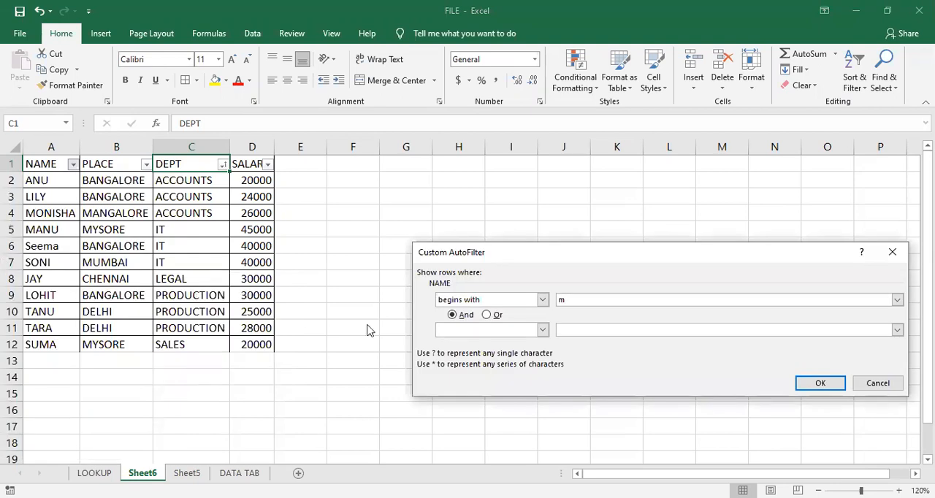
{"action": "left_click", "coordinate": [805, 385]}
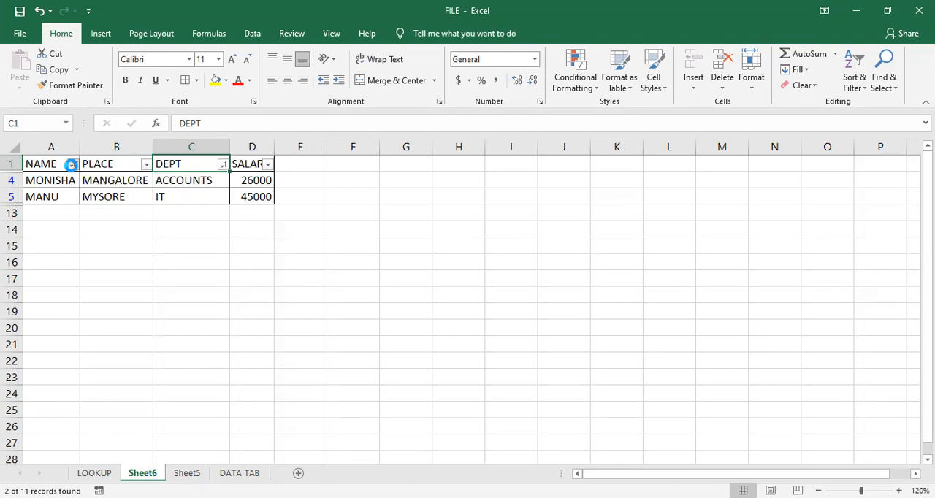
{"action": "left_click", "coordinate": [74, 165]}
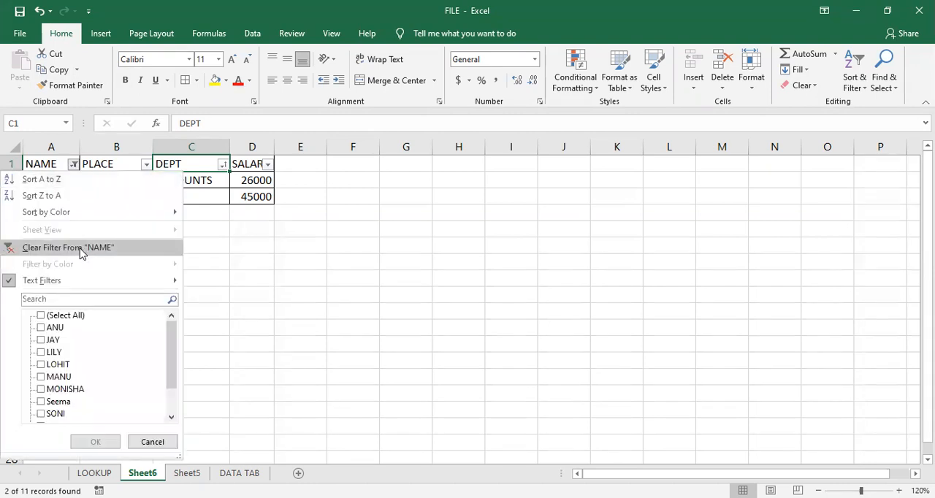
{"action": "left_click", "coordinate": [82, 250]}
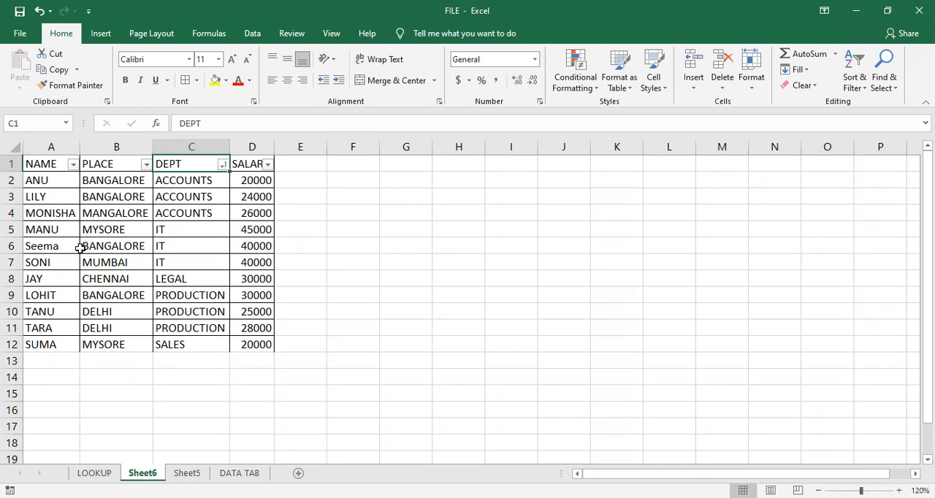
- Filter the SALARY column to values greater than or equal to 35000
{"action": "left_click", "coordinate": [267, 165]}
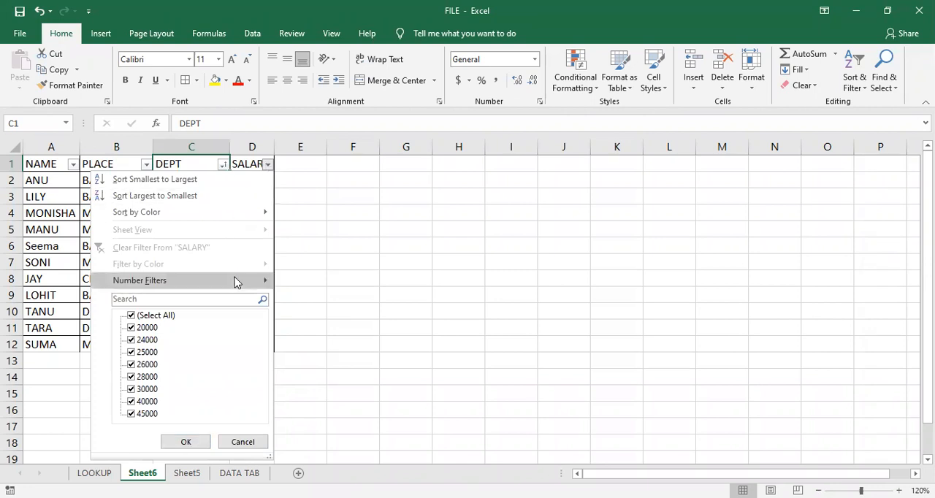
{"action": "mouse_move", "coordinate": [236, 282]}
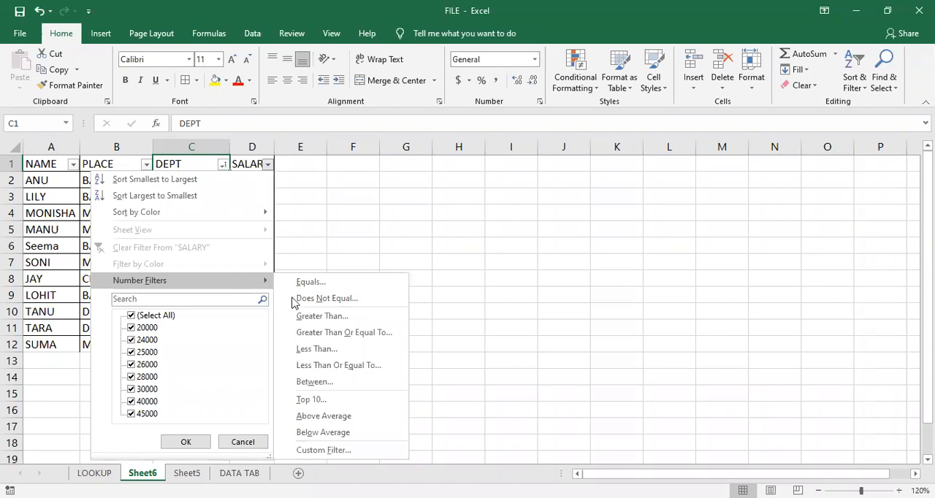
{"action": "left_click", "coordinate": [316, 314]}
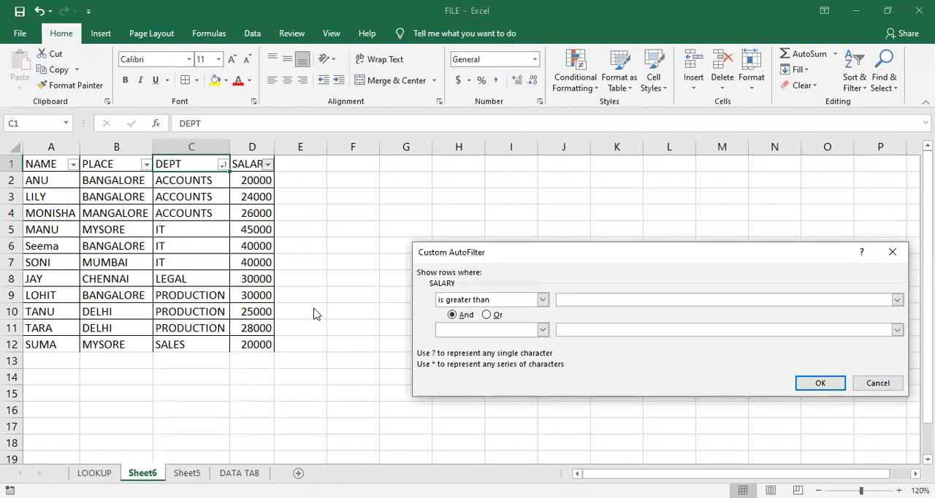
{"action": "type", "text": "35000"}
{"action": "left_click", "coordinate": [543, 299]}
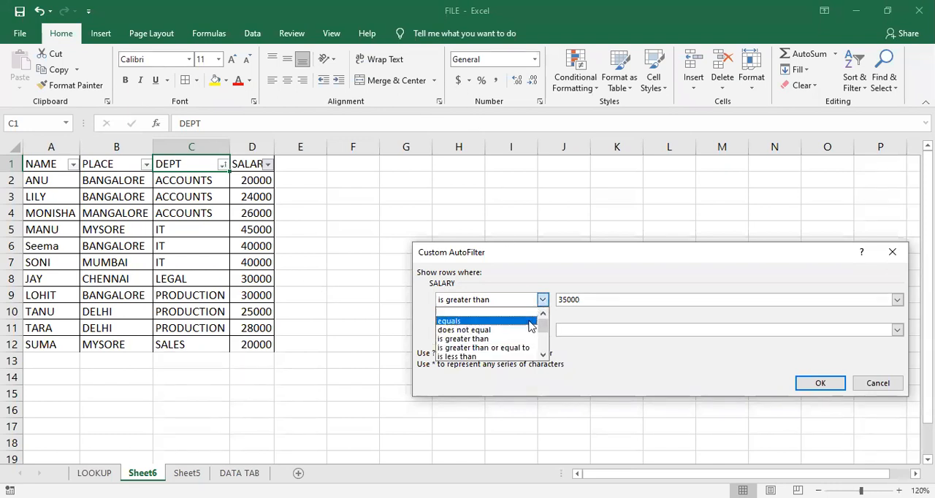
{"action": "left_click", "coordinate": [512, 350]}
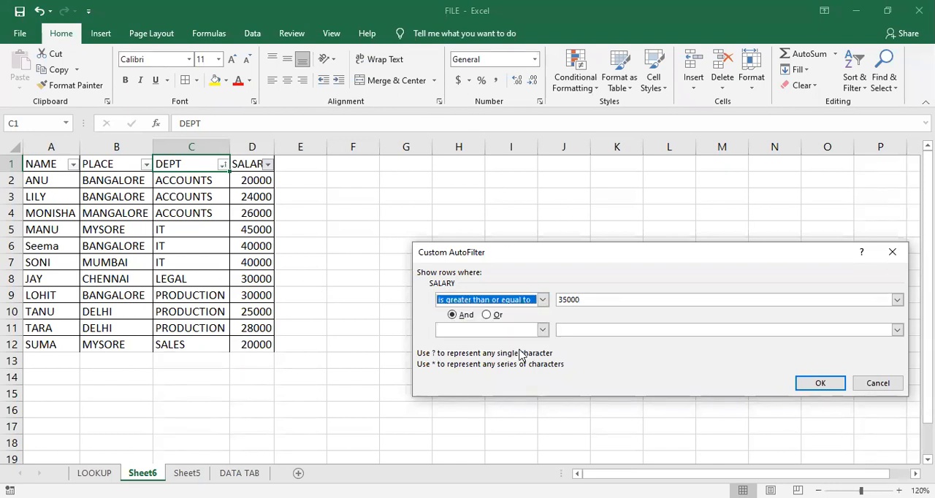
{"action": "left_click", "coordinate": [587, 301]}
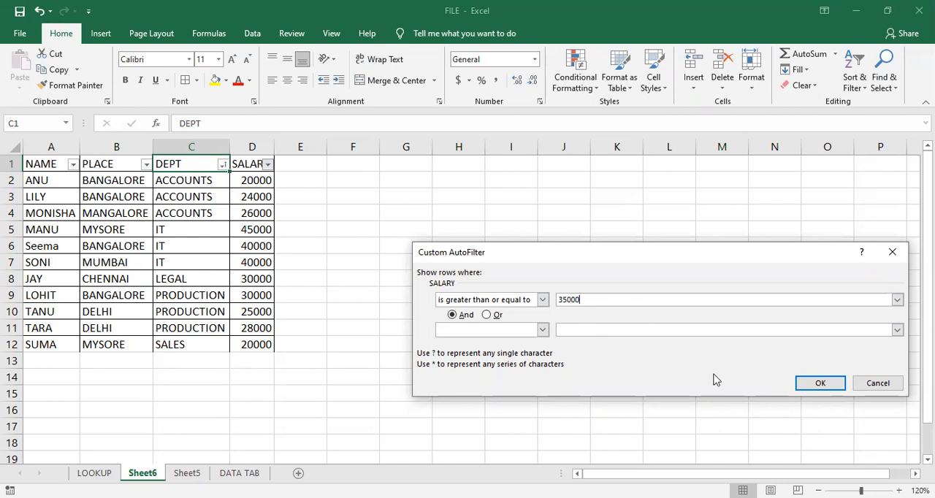
{"action": "left_click", "coordinate": [815, 388]}
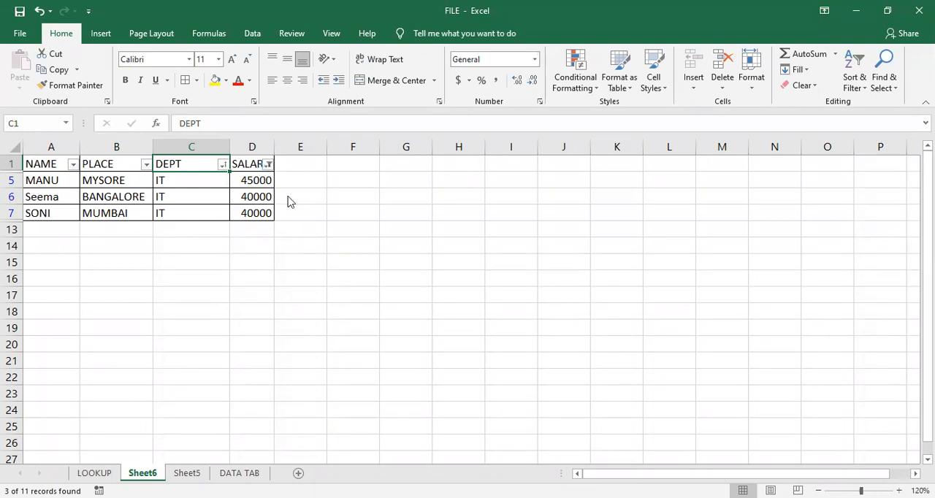
- Clear the filter from the SALARY column
{"action": "left_click", "coordinate": [222, 164]}
{"action": "left_click", "coordinate": [227, 166]}
{"action": "left_click", "coordinate": [224, 167]}
{"action": "mouse_move", "coordinate": [267, 169]}
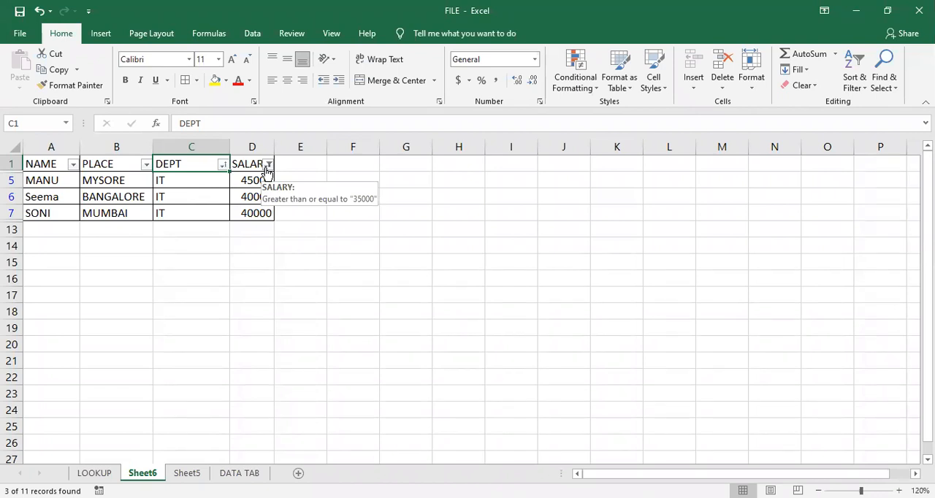
{"action": "left_click", "coordinate": [268, 165]}
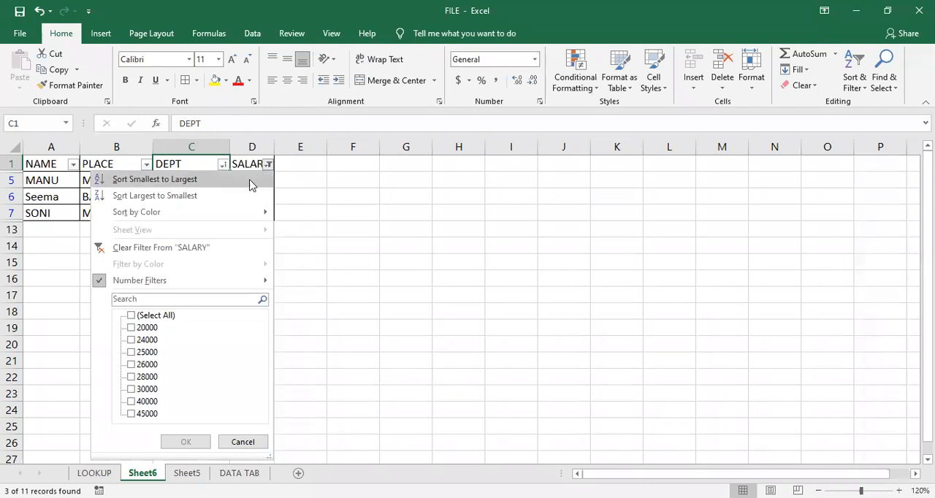
{"action": "left_click", "coordinate": [232, 250]}
{"action": "left_click", "coordinate": [317, 240]}
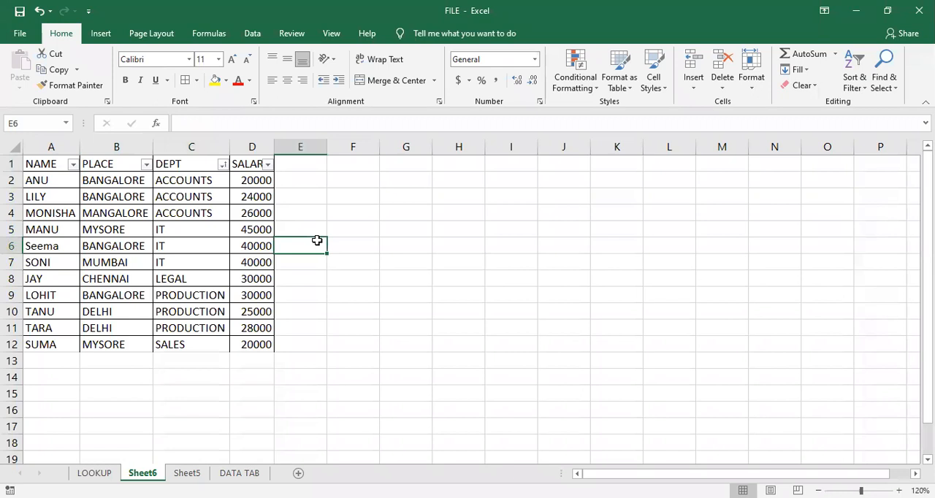
- Filter the NAME column to four-letter names using the wildcard search "????"
{"action": "left_click", "coordinate": [167, 242]}
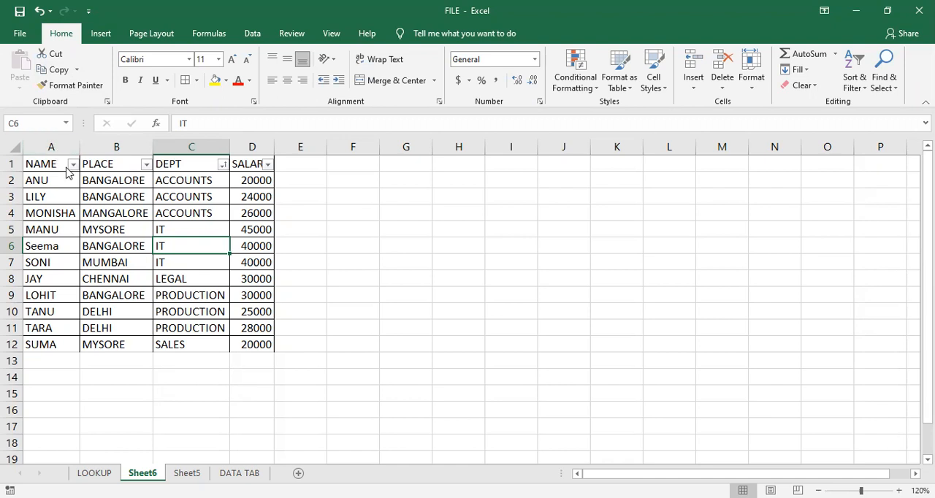
{"action": "left_click", "coordinate": [72, 166]}
{"action": "left_click", "coordinate": [55, 301]}
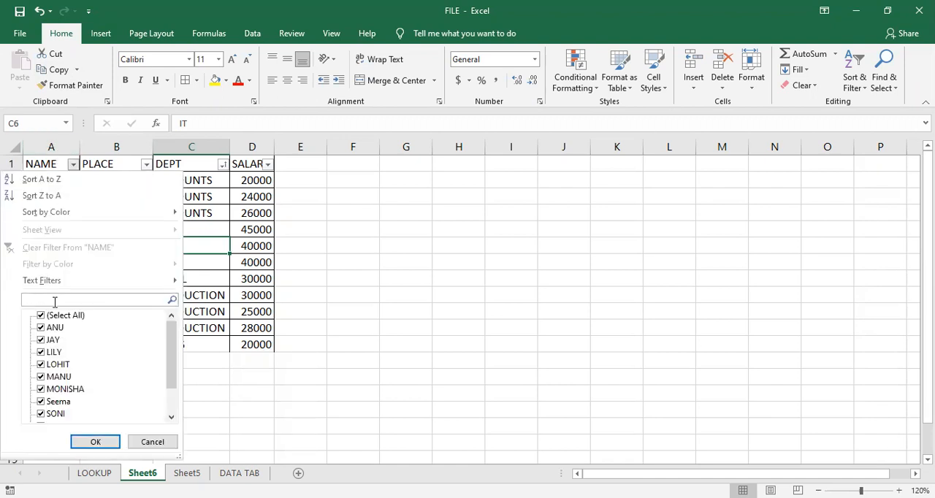
{"action": "type", "text": "????"}
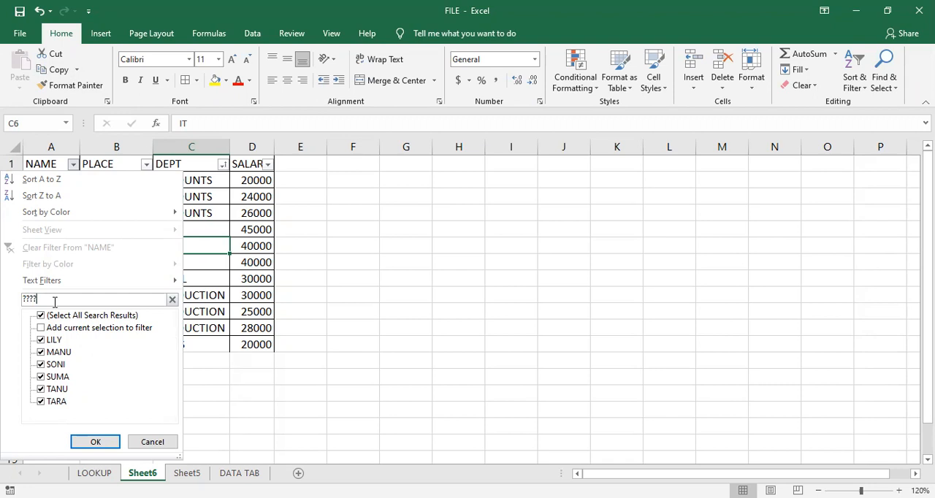
{"action": "key", "text": "Return"}
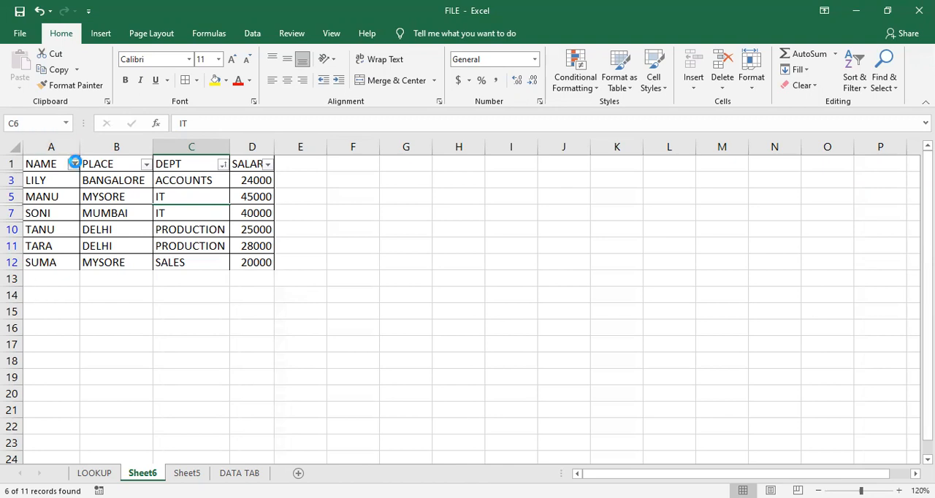
- Clear the four-character wildcard filter from the NAME column
{"action": "left_click", "coordinate": [73, 163]}
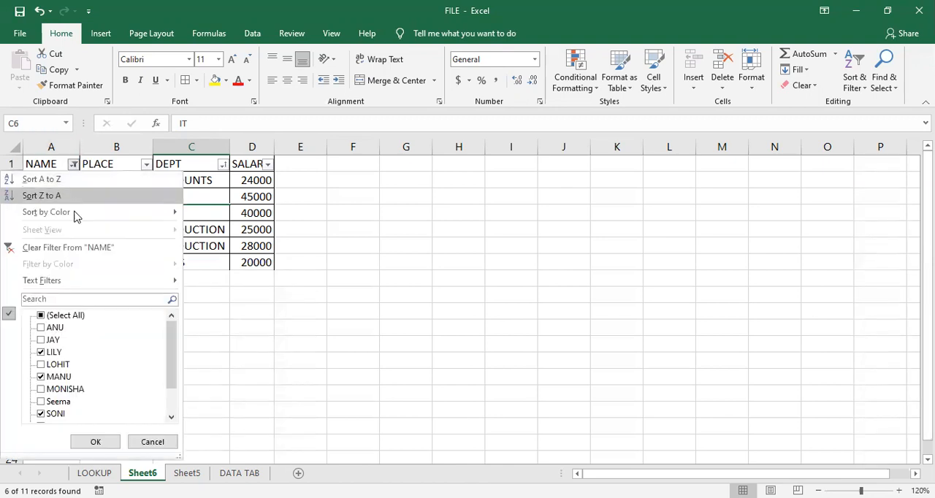
{"action": "left_click", "coordinate": [81, 249]}
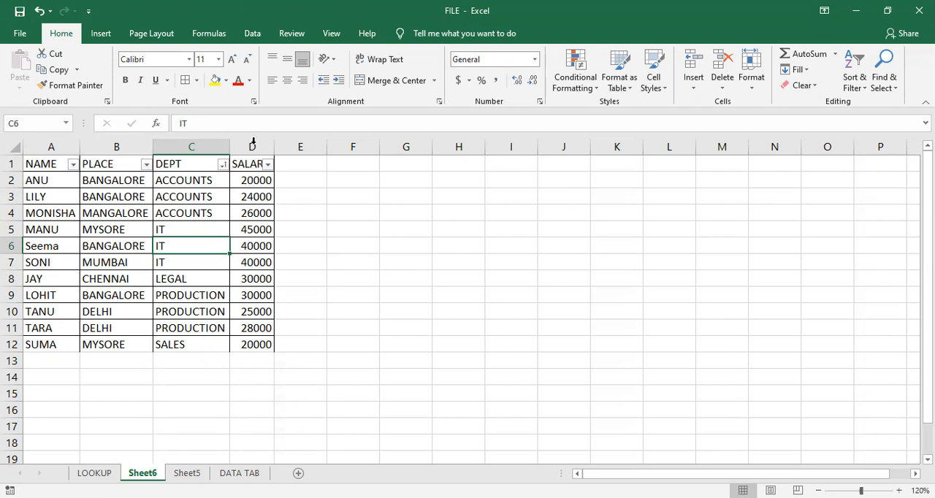
{"action": "left_click", "coordinate": [336, 300]}
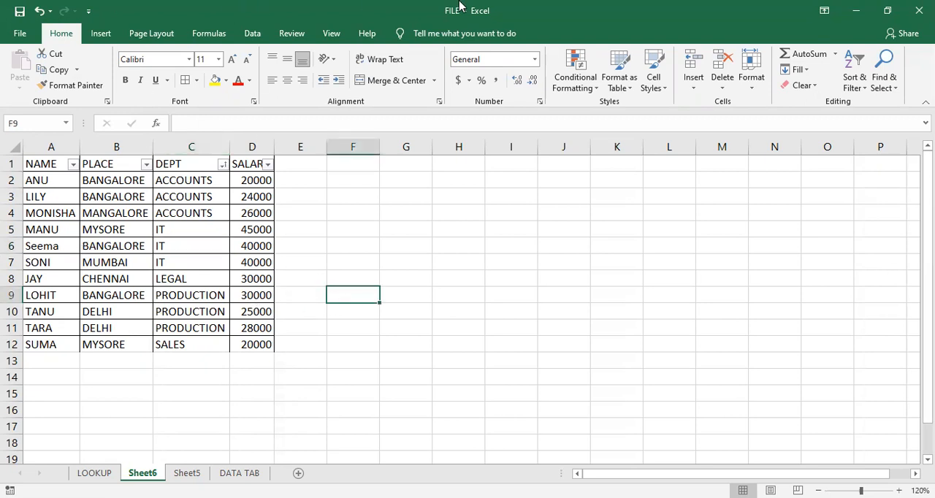
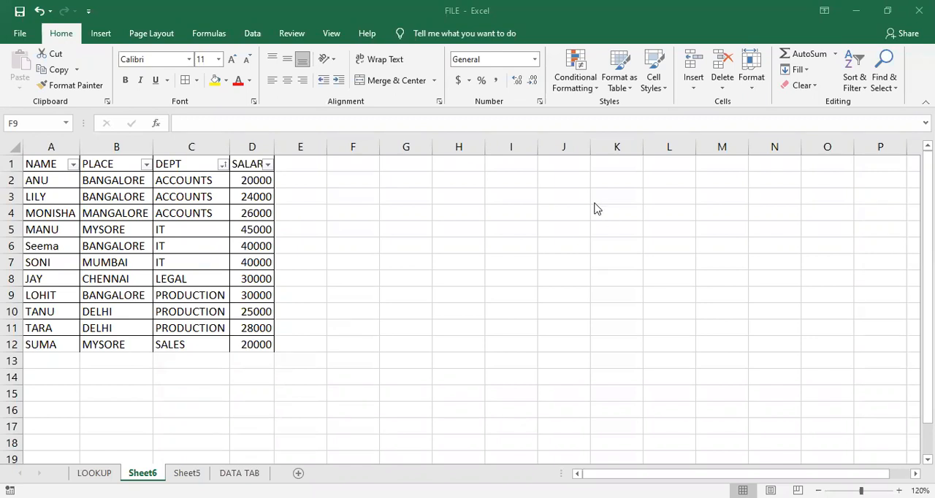
{"action": "scroll", "coordinate": [601, 211], "scroll_direction": "down", "scroll_amount": 2}
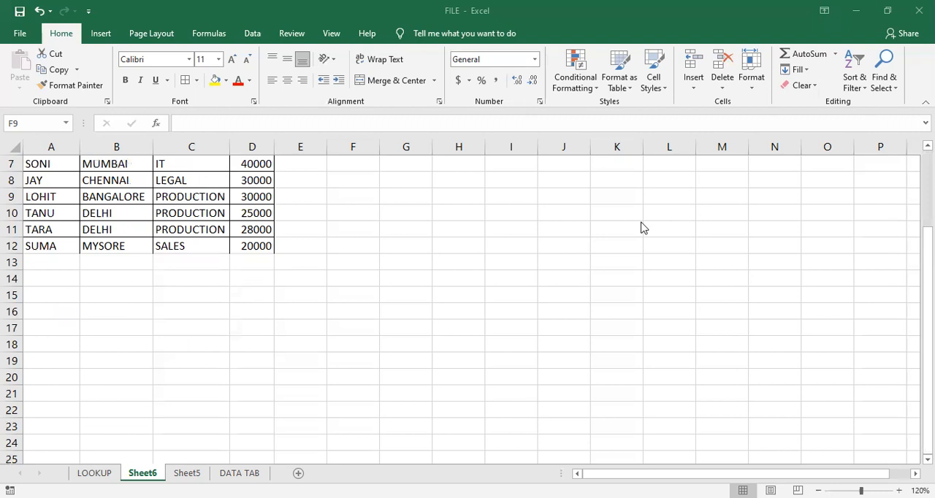
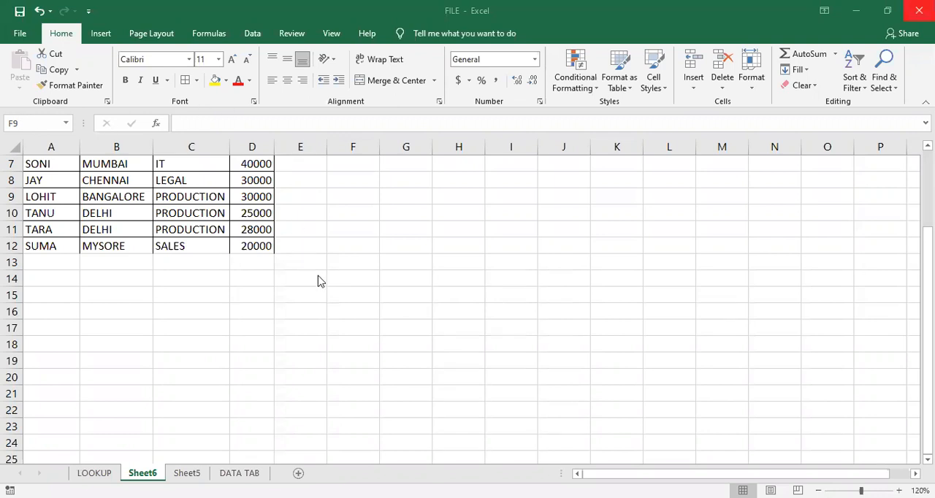
- Remove the filter from the header row of the employee table on Sheet6
{"action": "scroll", "coordinate": [173, 419], "scroll_direction": "up", "scroll_amount": 2}
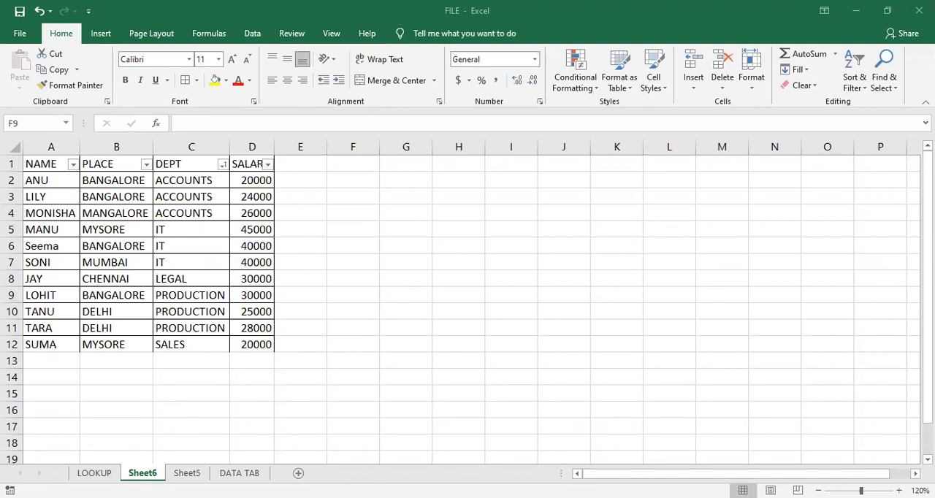
{"action": "left_click", "coordinate": [360, 309]}
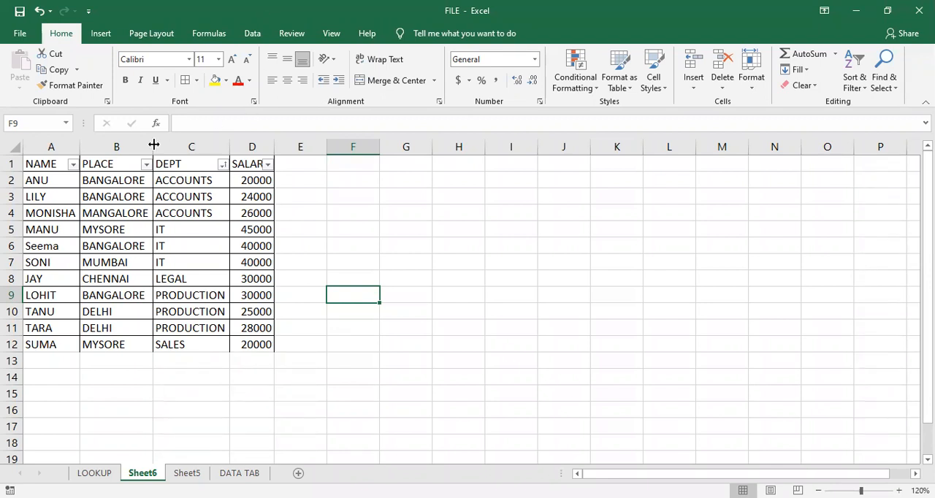
{"action": "left_click", "coordinate": [117, 164]}
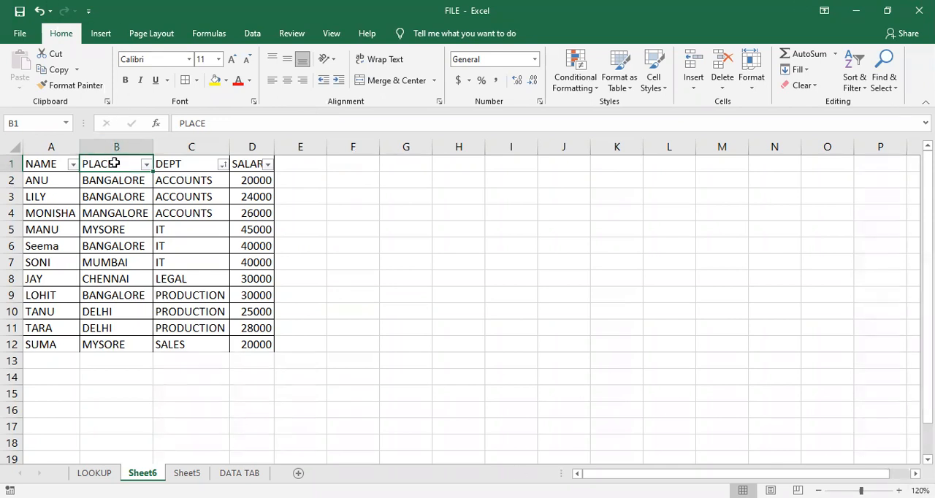
{"action": "key", "text": "ctrl+shift+l"}
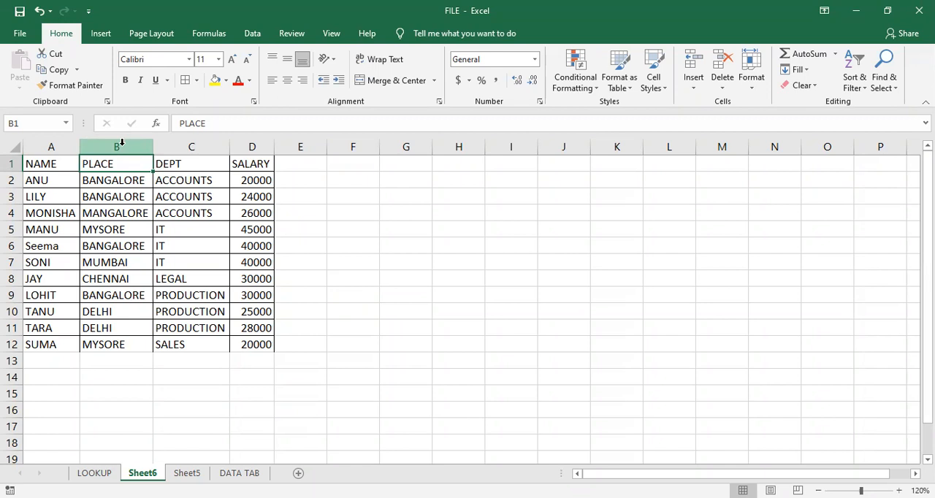
{"action": "left_click", "coordinate": [157, 328]}
- Sort the employee table by NAME in A to Z order
{"action": "left_click_drag", "start_coordinate": [53, 165], "coordinate": [242, 335]}
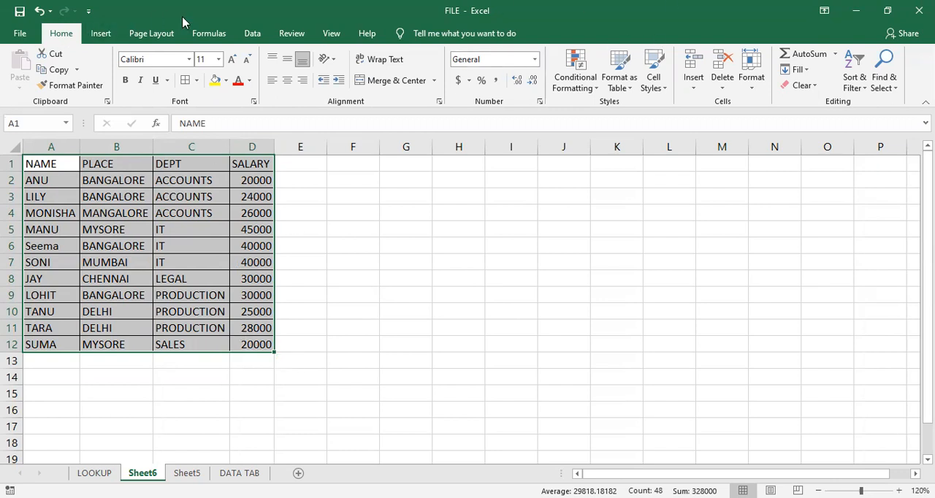
{"action": "left_click", "coordinate": [249, 35]}
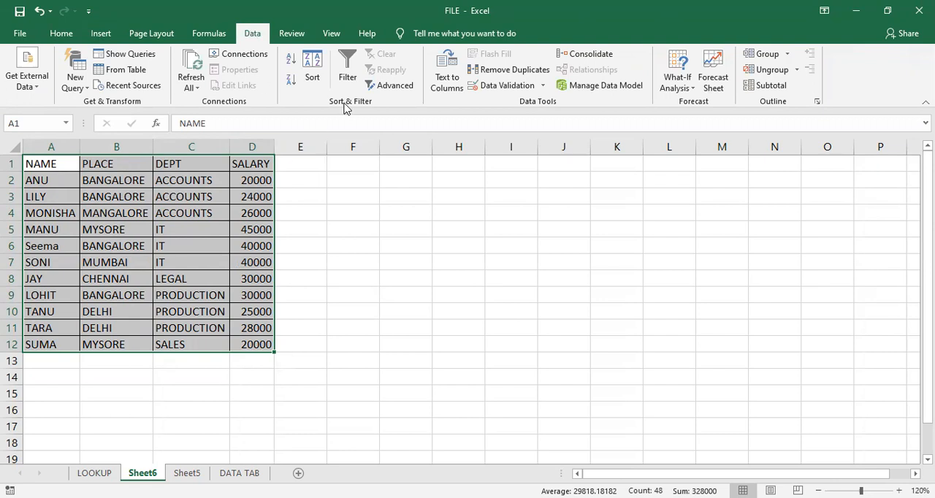
{"action": "left_click", "coordinate": [341, 207]}
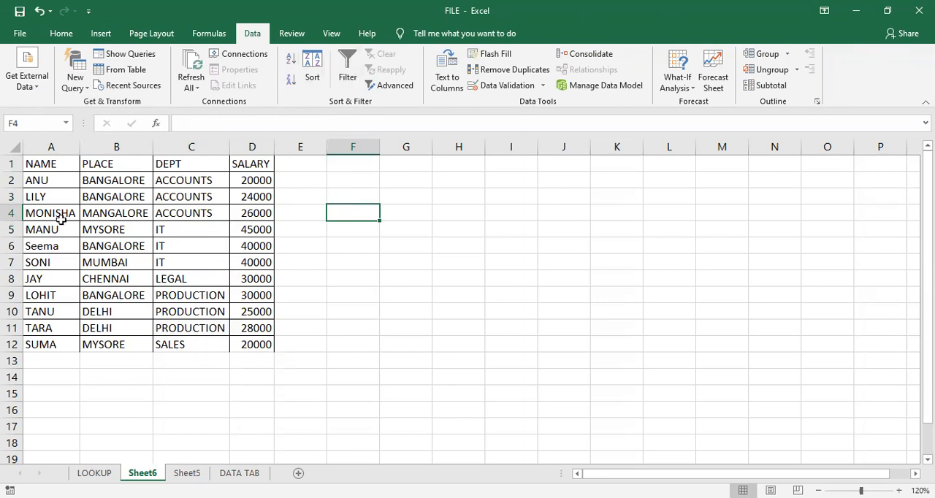
{"action": "left_click", "coordinate": [50, 163]}
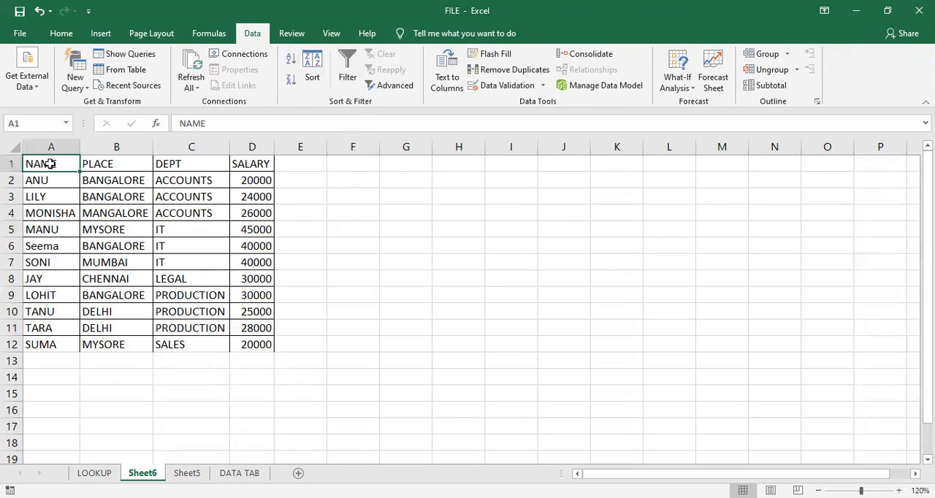
{"action": "left_click", "coordinate": [290, 60]}
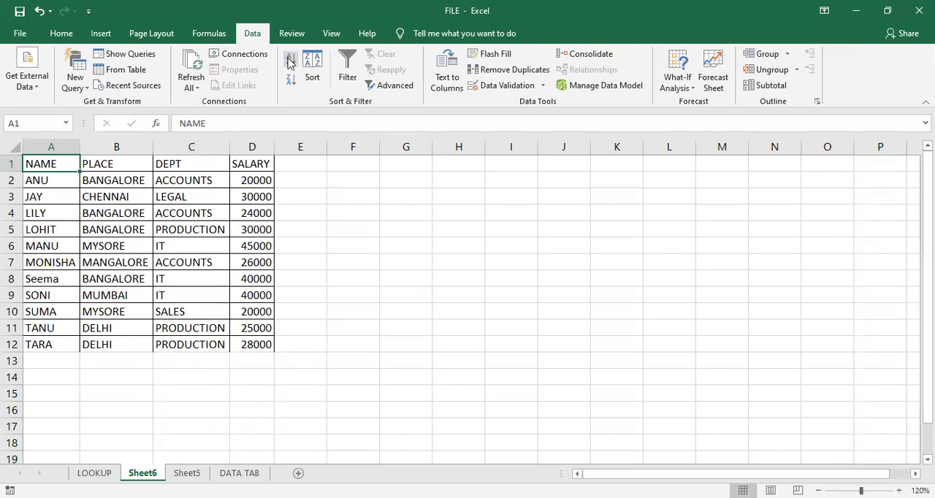
- Reverse the NAME sort to Z to A and return it to A to Z
{"action": "left_click", "coordinate": [290, 82]}
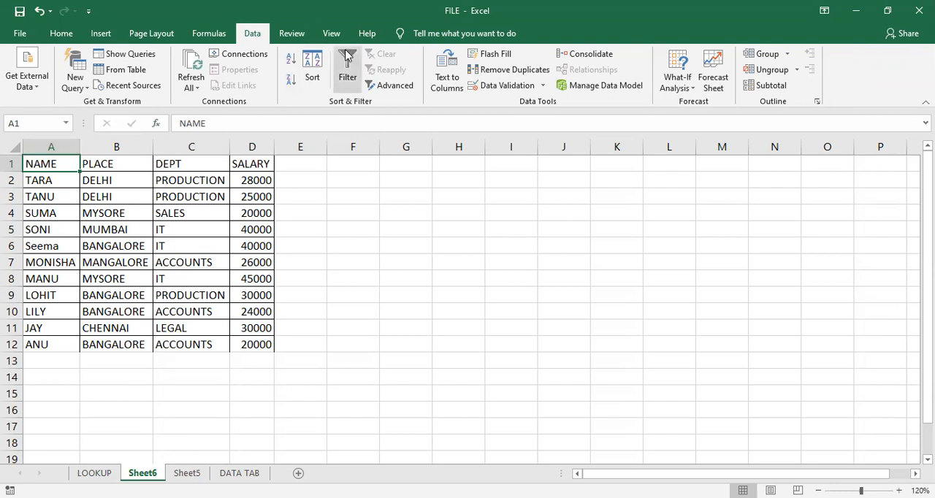
{"action": "left_click", "coordinate": [290, 57]}
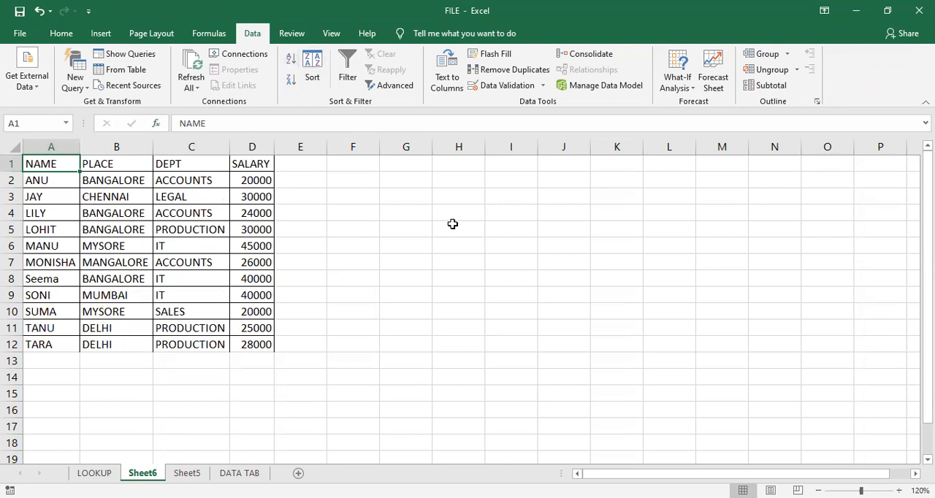
{"action": "left_click", "coordinate": [427, 227]}
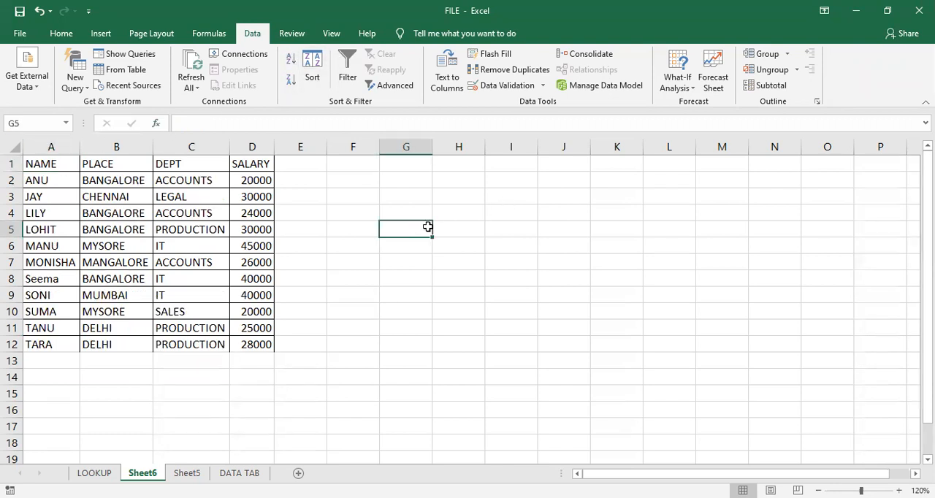
- Open the custom Sort settings for the whole employee table, A1:D12, including its header row
{"action": "left_click", "coordinate": [127, 208]}
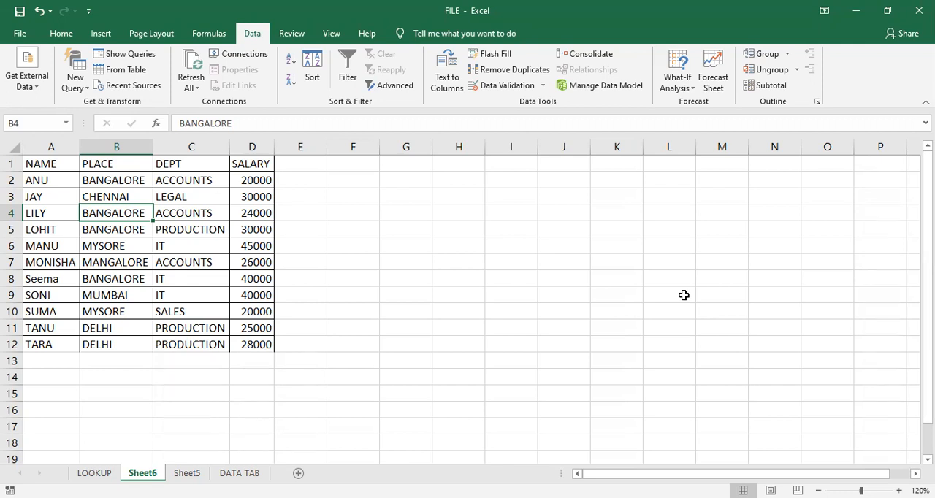
{"action": "left_click", "coordinate": [138, 343]}
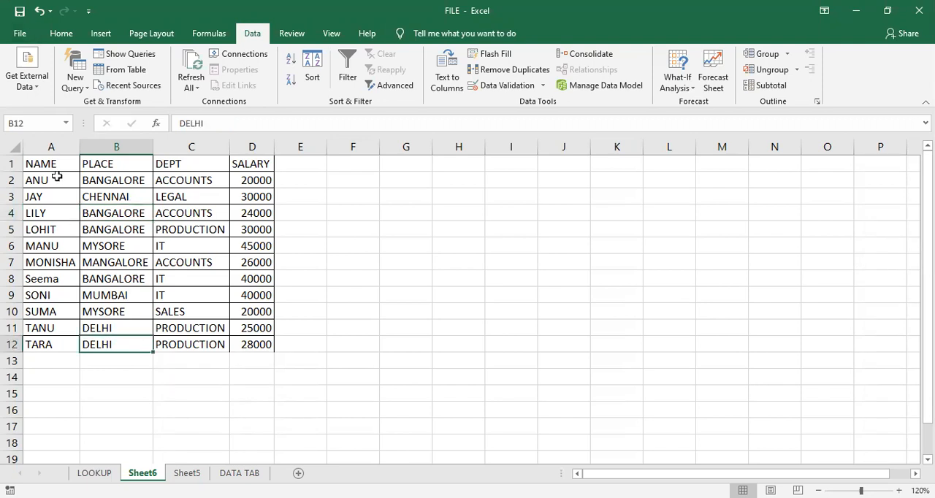
{"action": "left_click", "coordinate": [57, 165]}
{"action": "left_click_drag", "start_coordinate": [58, 165], "coordinate": [261, 340]}
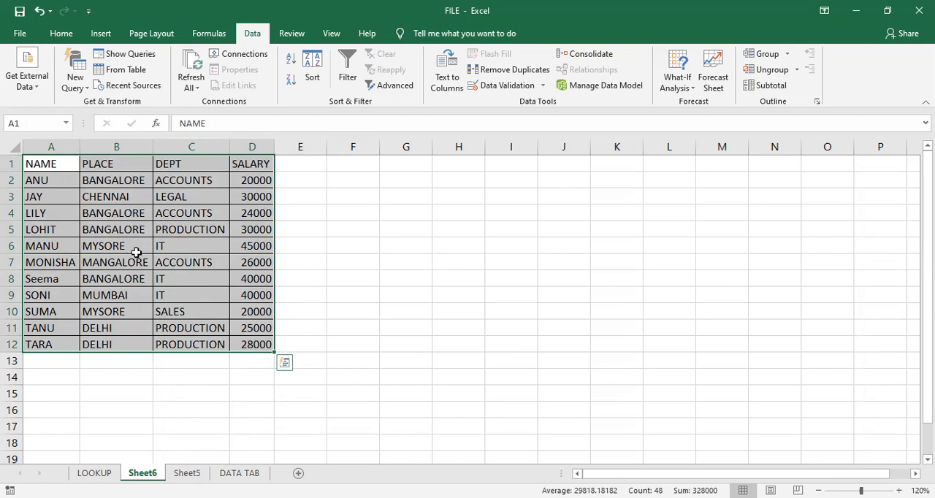
{"action": "left_click", "coordinate": [308, 76]}
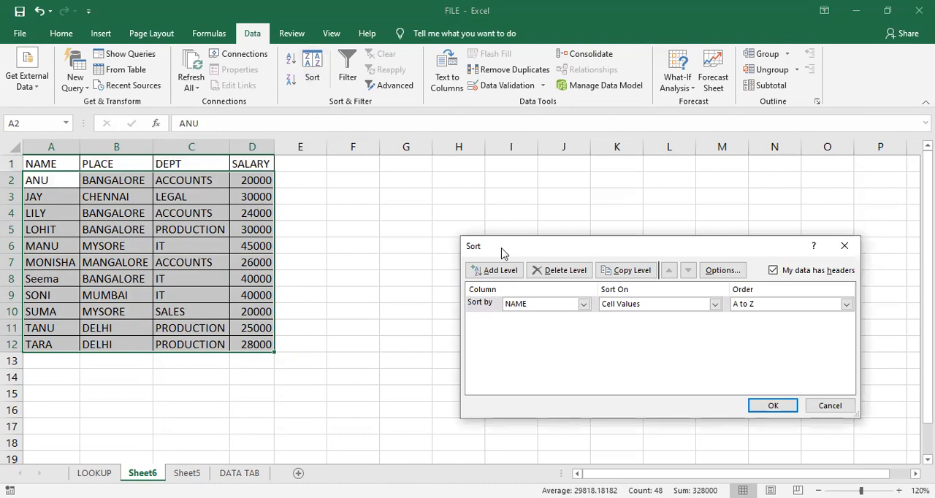
{"action": "left_click_drag", "start_coordinate": [497, 252], "coordinate": [219, 213]}
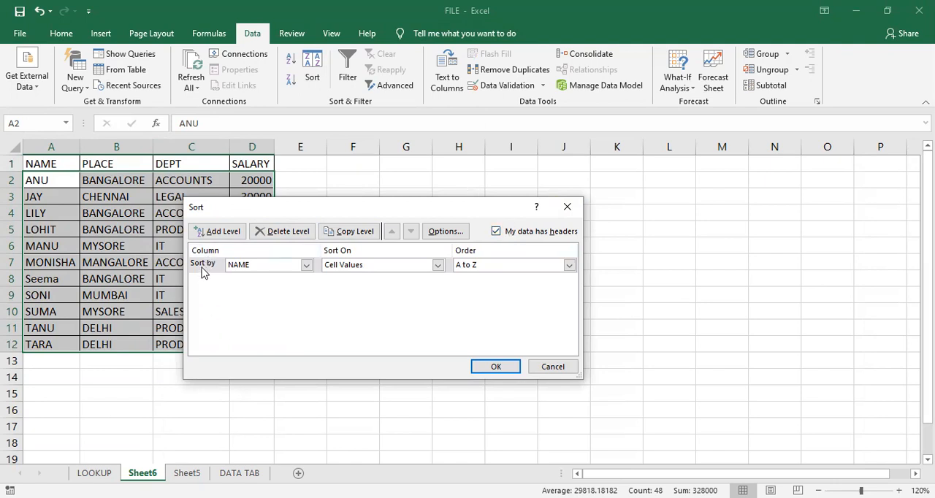
- Compare the Sort by column choices with My data has headers on and off, leaving the option on
{"action": "left_click", "coordinate": [307, 266]}
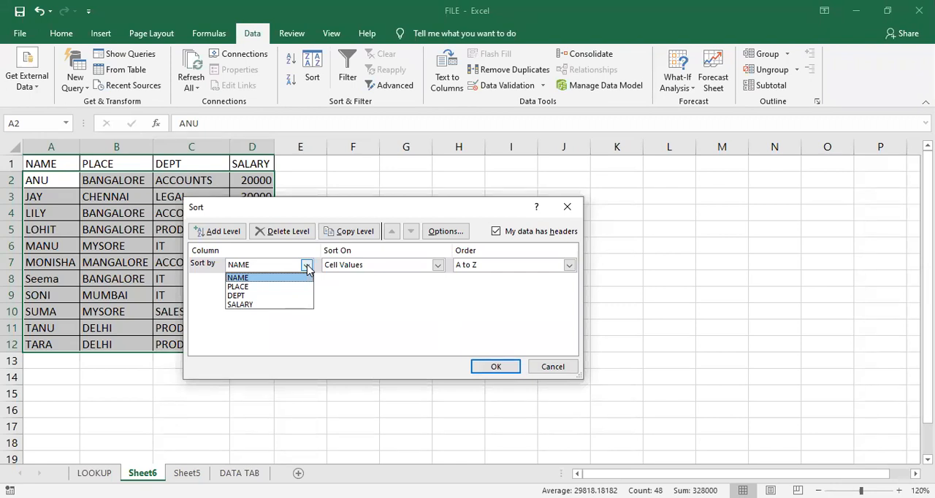
{"action": "left_click", "coordinate": [341, 298]}
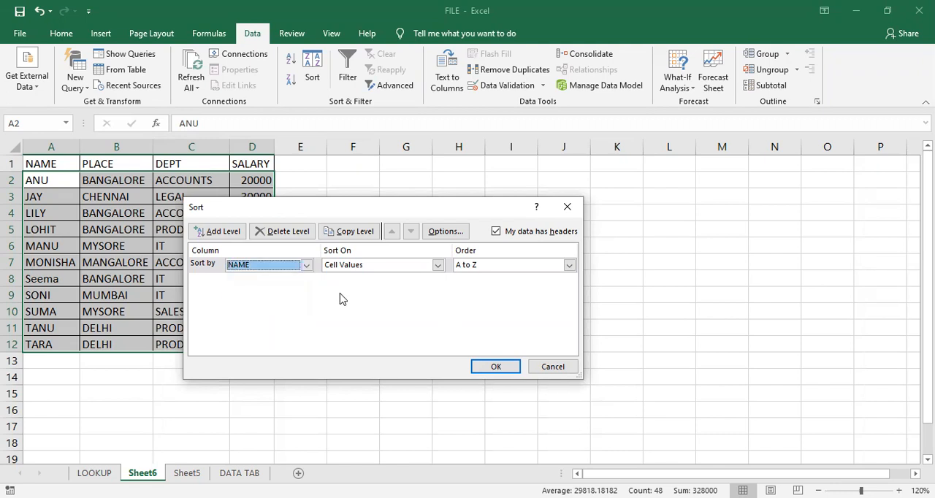
{"action": "left_click", "coordinate": [496, 232]}
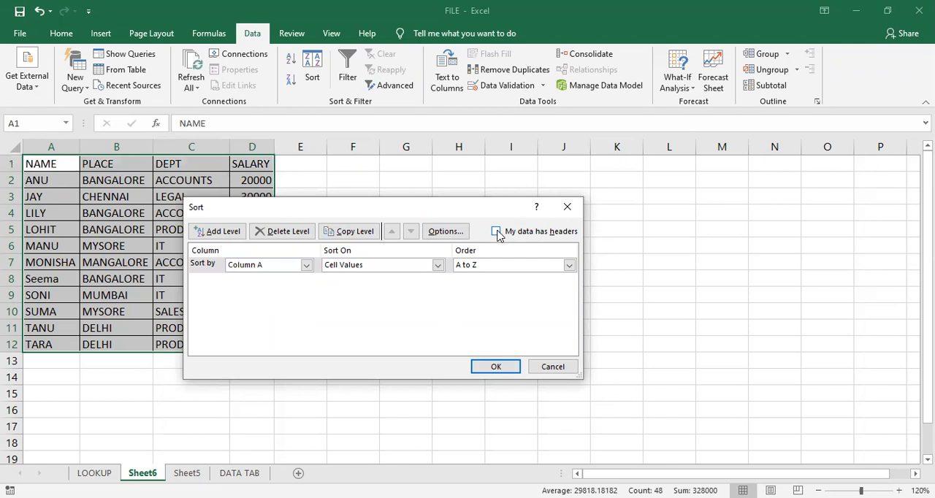
{"action": "left_click", "coordinate": [307, 265]}
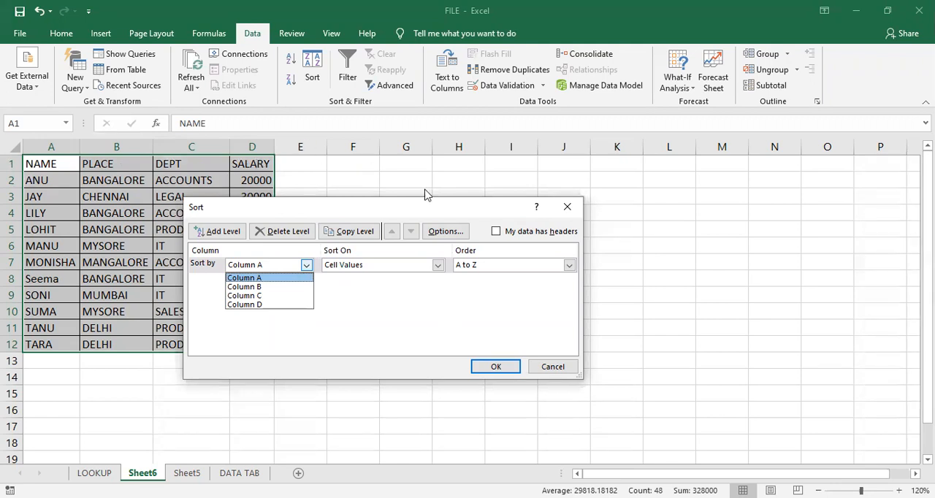
{"action": "left_click", "coordinate": [499, 234]}
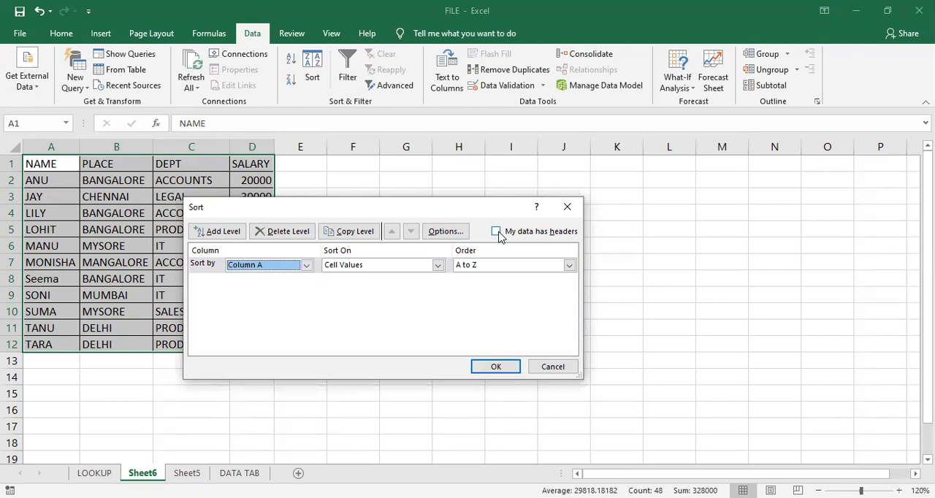
{"action": "left_click", "coordinate": [497, 232]}
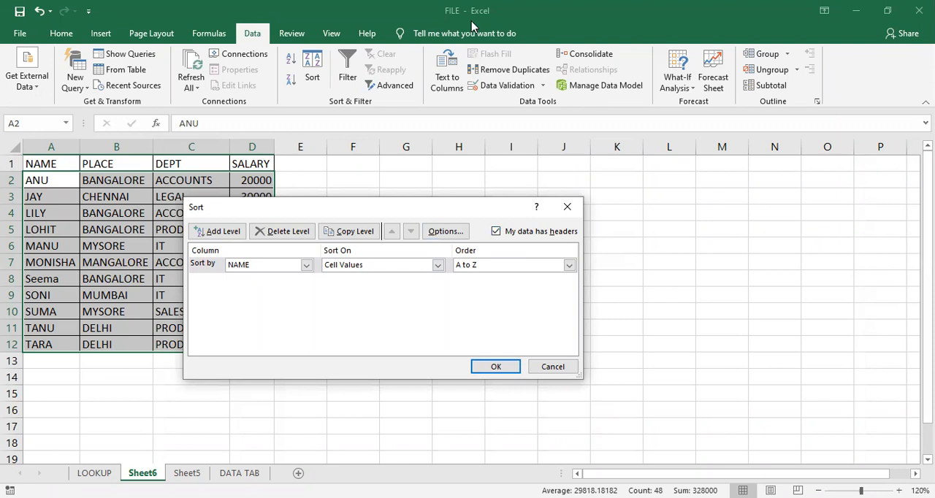
{"action": "left_click", "coordinate": [306, 265]}
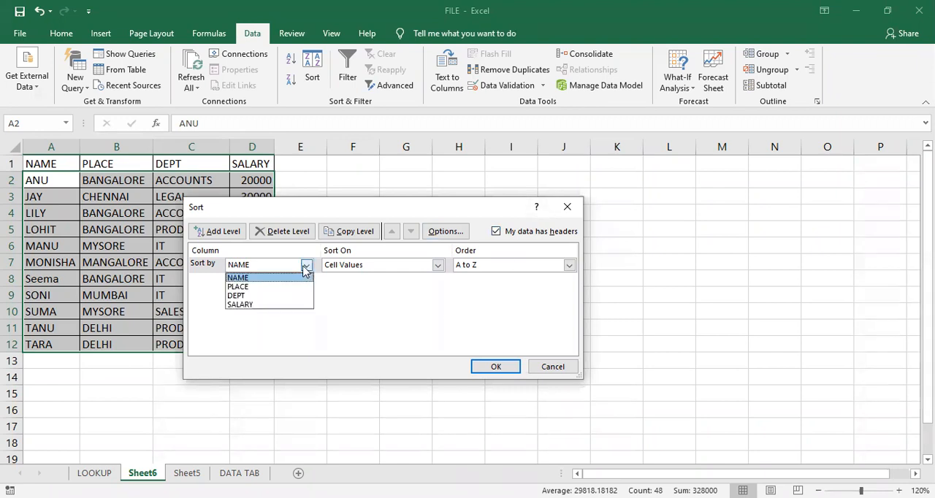
{"action": "left_click", "coordinate": [208, 271]}
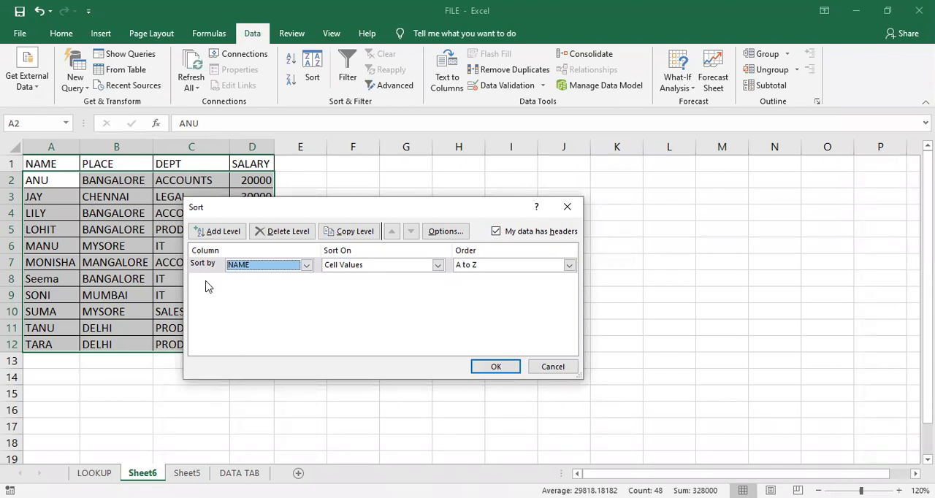
- Set PLACE as the first sort column and add a second sort level by SALARY
{"action": "left_click", "coordinate": [306, 267]}
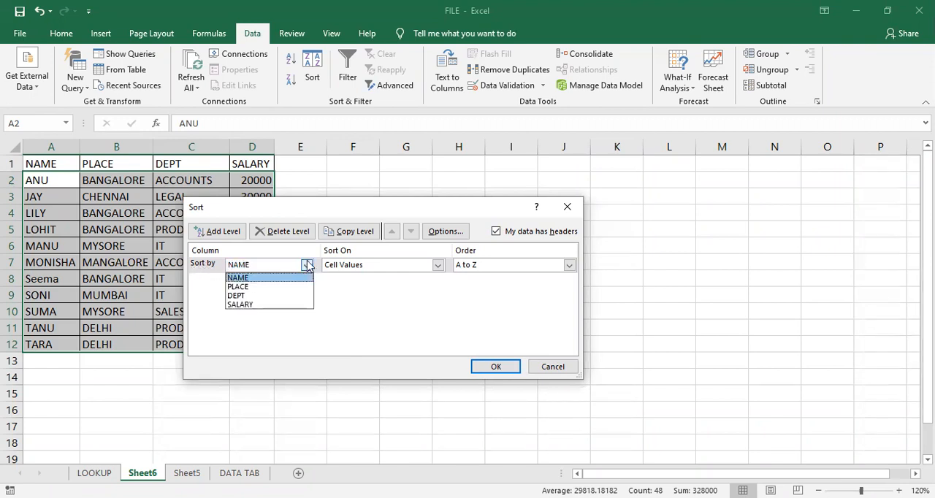
{"action": "left_click", "coordinate": [245, 287]}
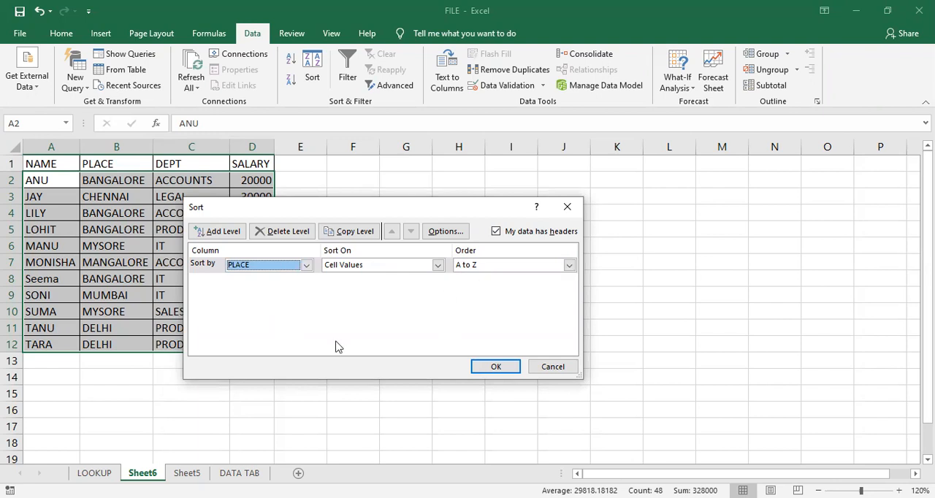
{"action": "left_click", "coordinate": [212, 238]}
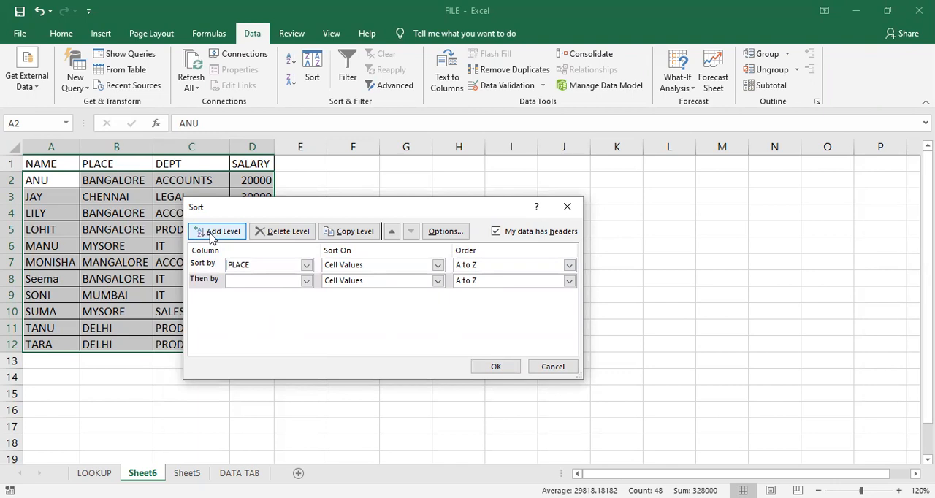
{"action": "left_click", "coordinate": [307, 282]}
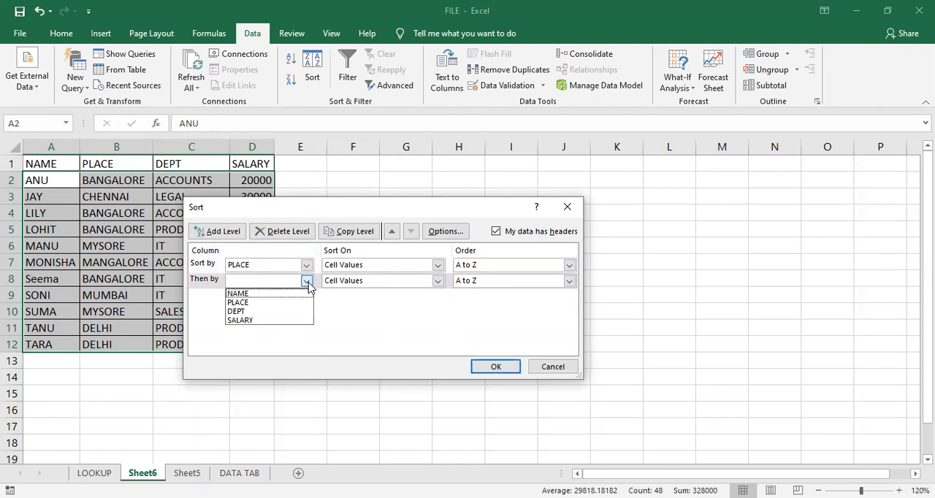
{"action": "left_click", "coordinate": [266, 321]}
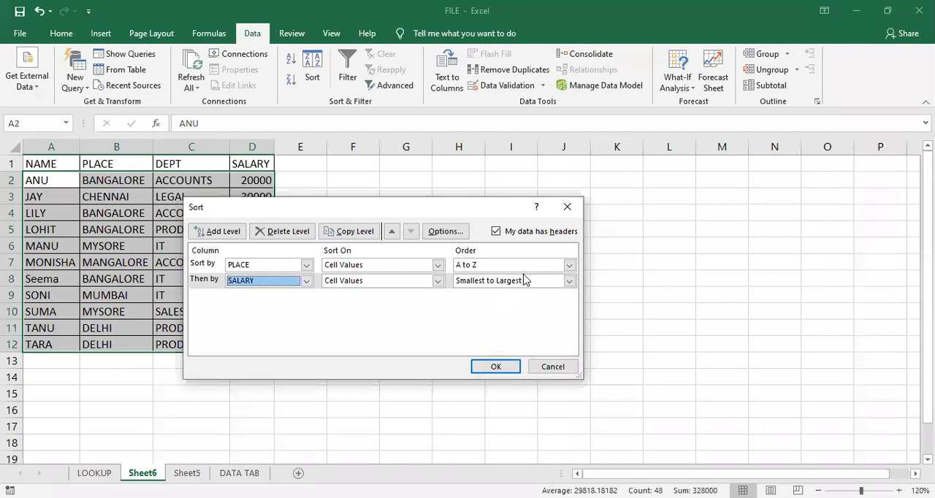
- Set the SALARY level's order to Largest to Smallest and apply the two-level sort to the table
{"action": "left_click", "coordinate": [568, 281]}
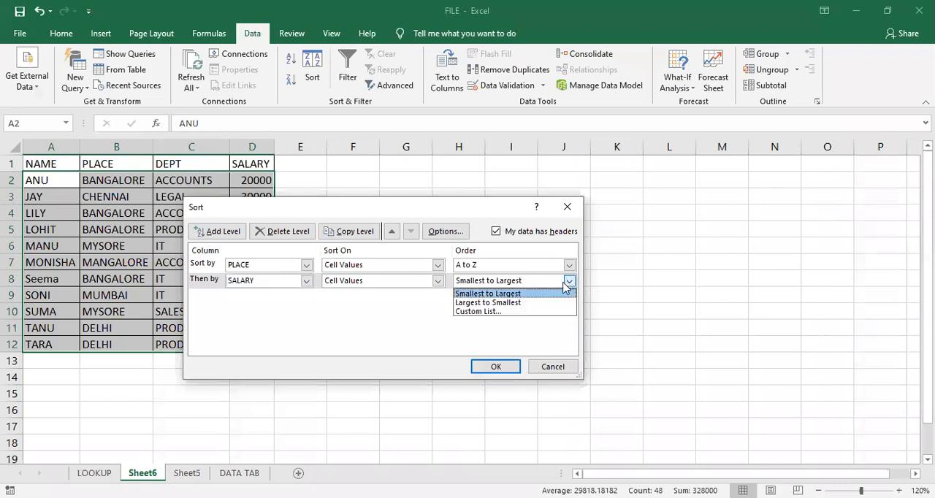
{"action": "left_click", "coordinate": [515, 303]}
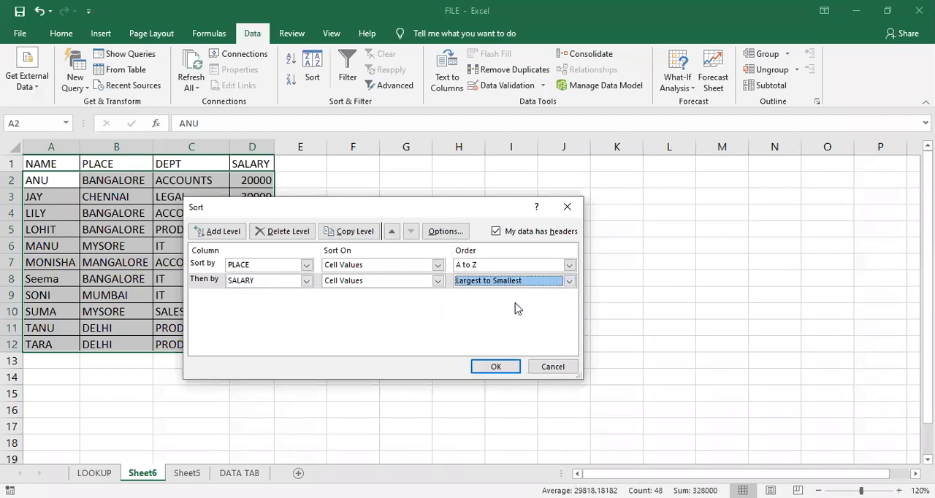
{"action": "left_click", "coordinate": [502, 369]}
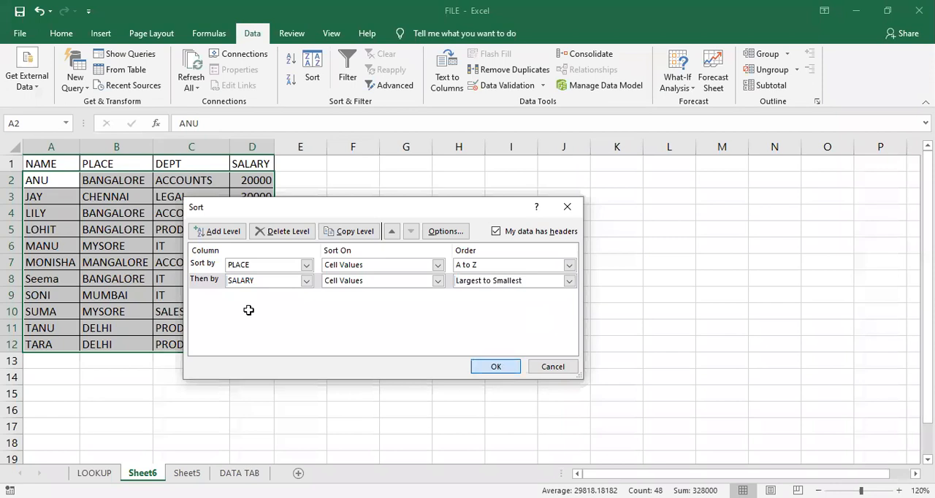
{"action": "key", "text": "Return"}
{"action": "left_click", "coordinate": [353, 278]}
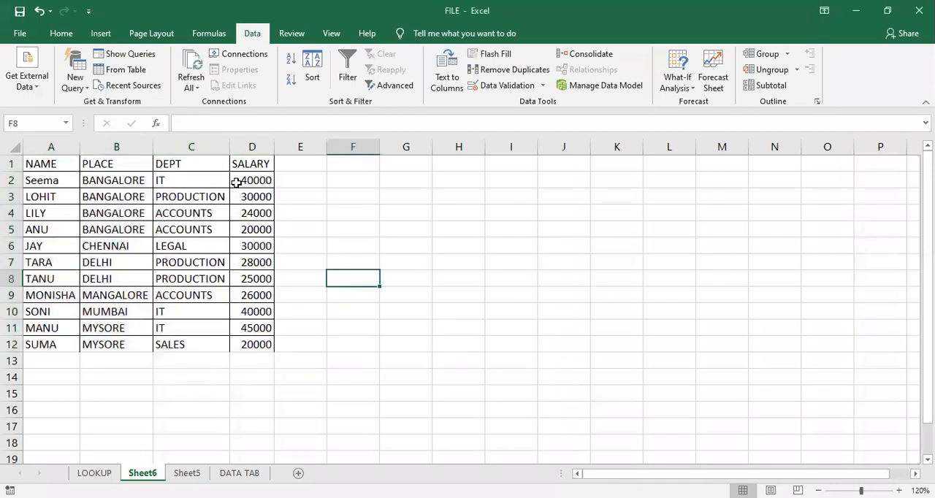
{"action": "left_click", "coordinate": [126, 184]}
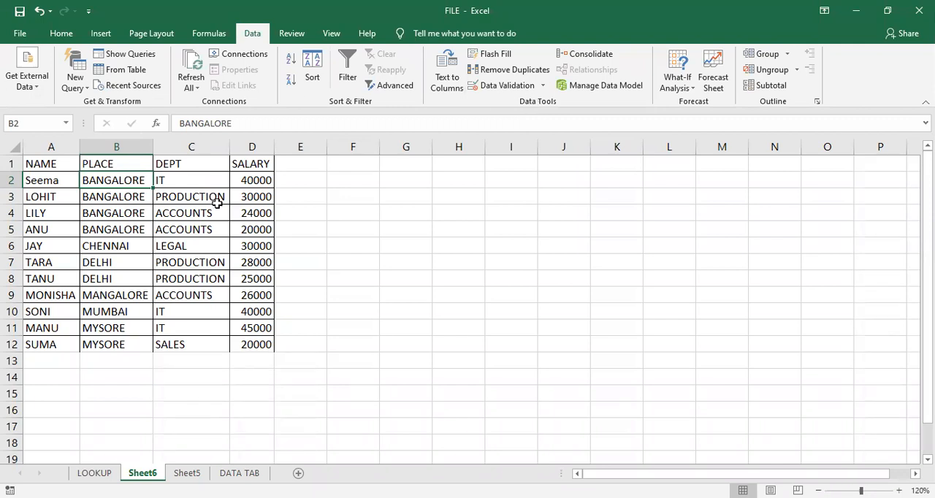
{"action": "left_click", "coordinate": [207, 228]}
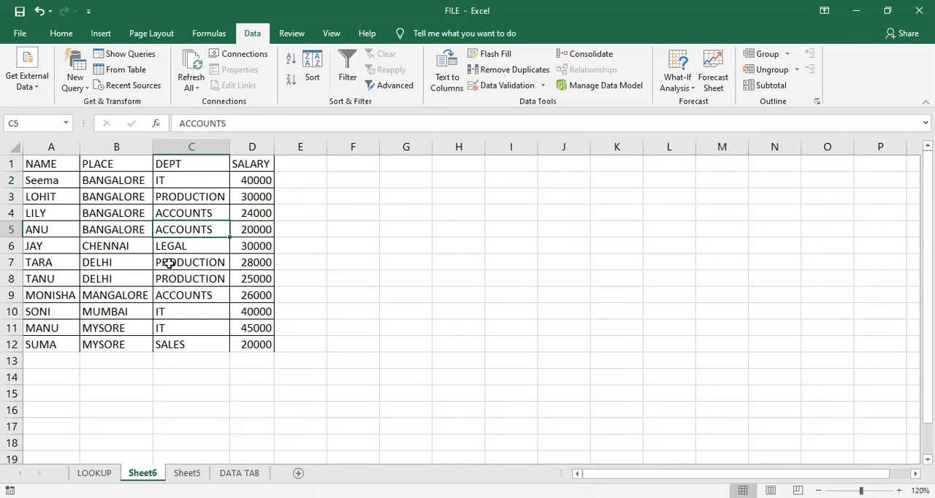
{"action": "left_click", "coordinate": [325, 289]}
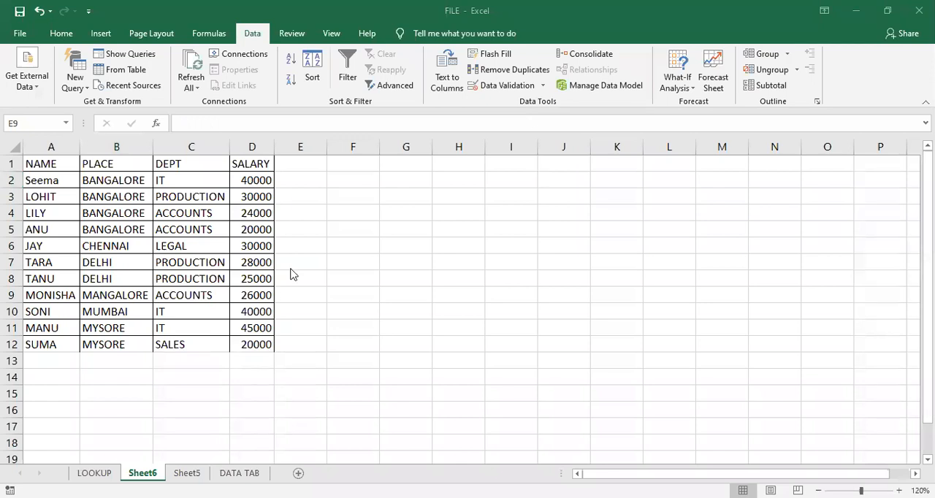
- Turn on filtering for the employee table and filter the PLACE column to show only BANGALORE
{"action": "left_click", "coordinate": [118, 163]}
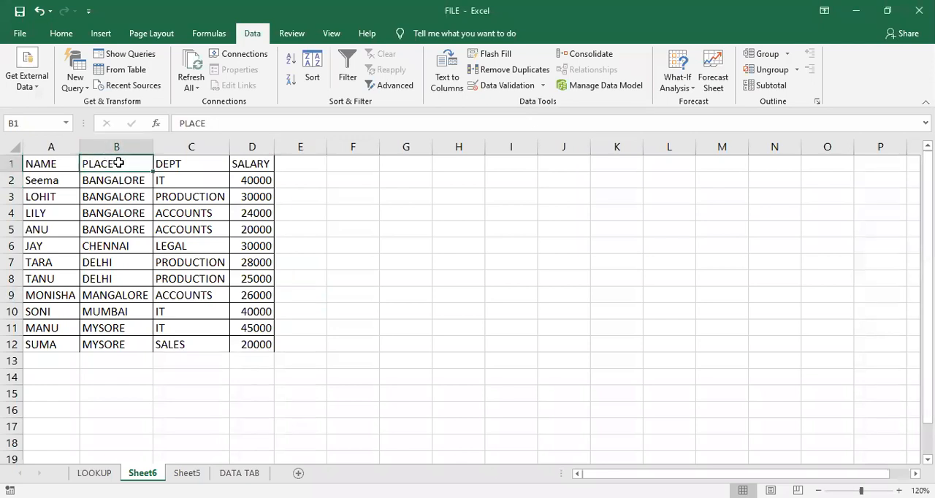
{"action": "key", "text": "ctrl+shift+l"}
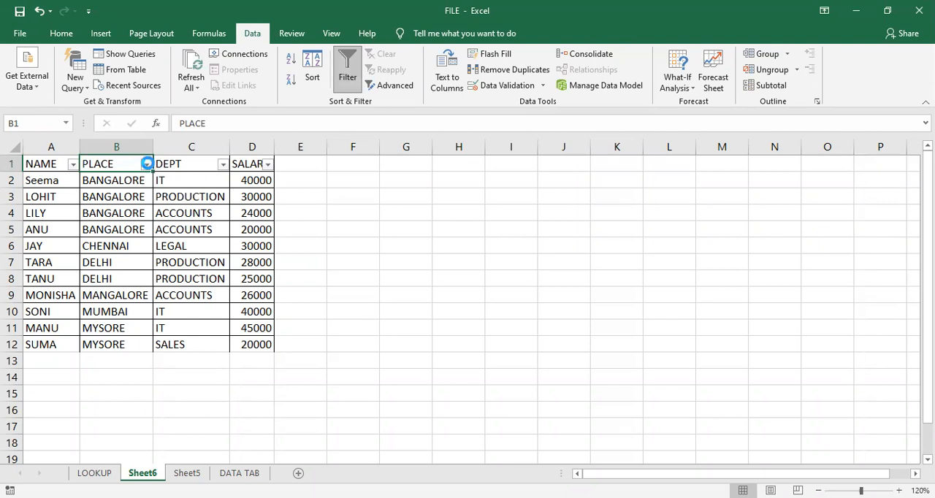
{"action": "left_click", "coordinate": [147, 163]}
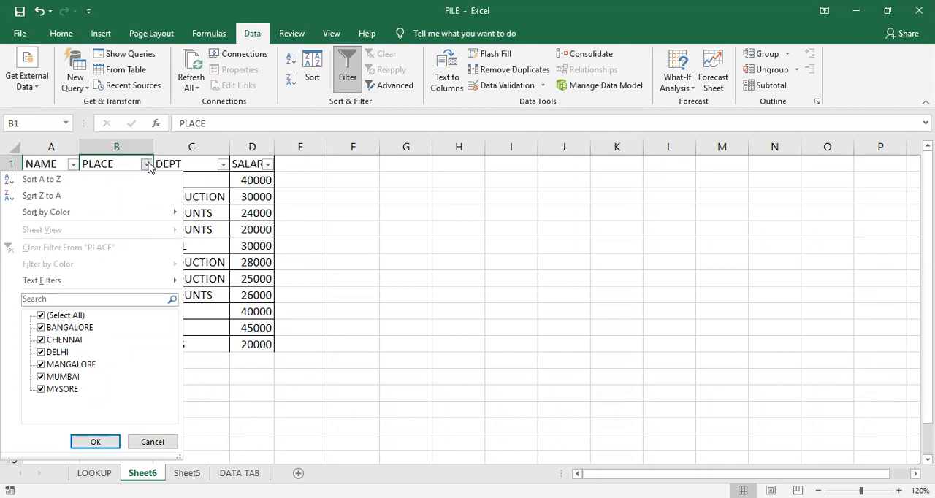
{"action": "left_click", "coordinate": [41, 317]}
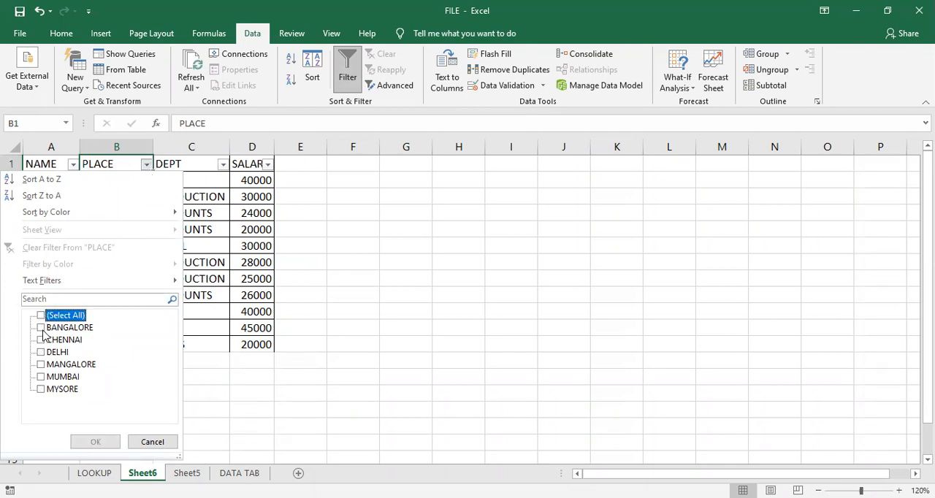
{"action": "left_click", "coordinate": [41, 328]}
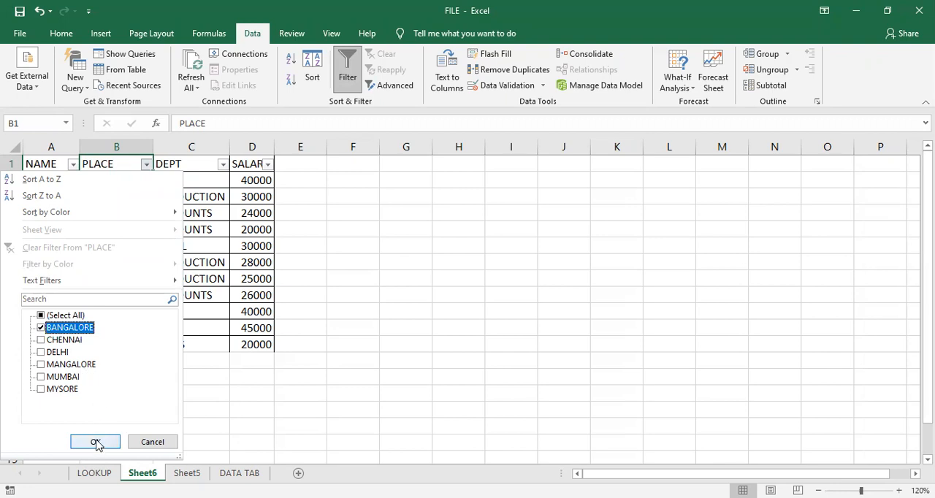
{"action": "left_click", "coordinate": [96, 443]}
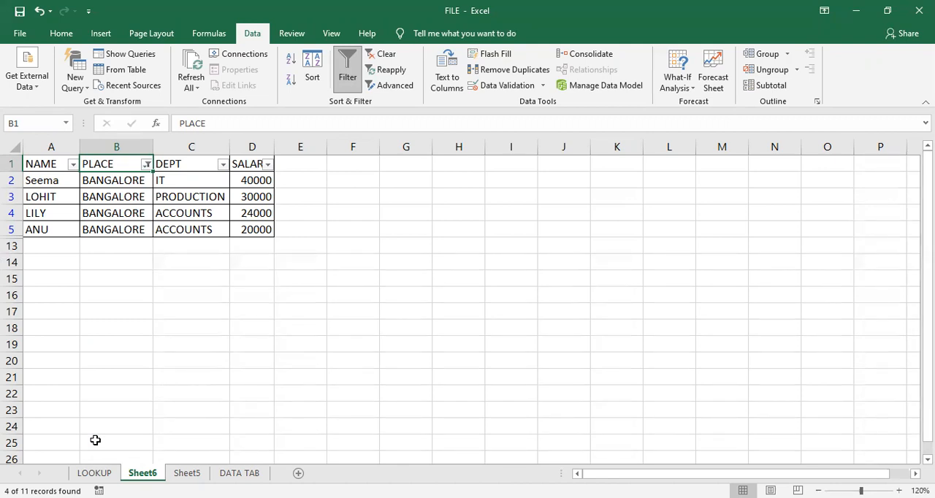
- Clear the filter from the PLACE column and turn off filtering for the employee table
{"action": "left_click", "coordinate": [148, 165]}
{"action": "left_click", "coordinate": [114, 246]}
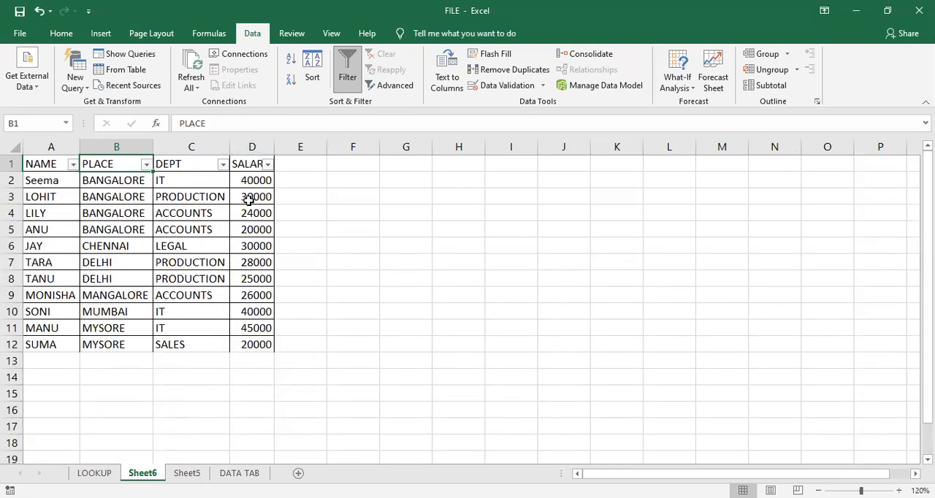
{"action": "left_click", "coordinate": [389, 225]}
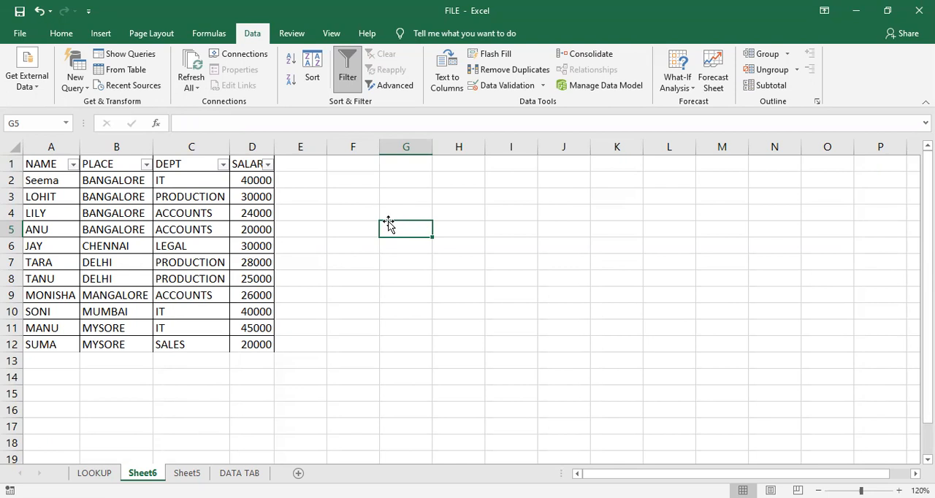
{"action": "left_click", "coordinate": [349, 71]}
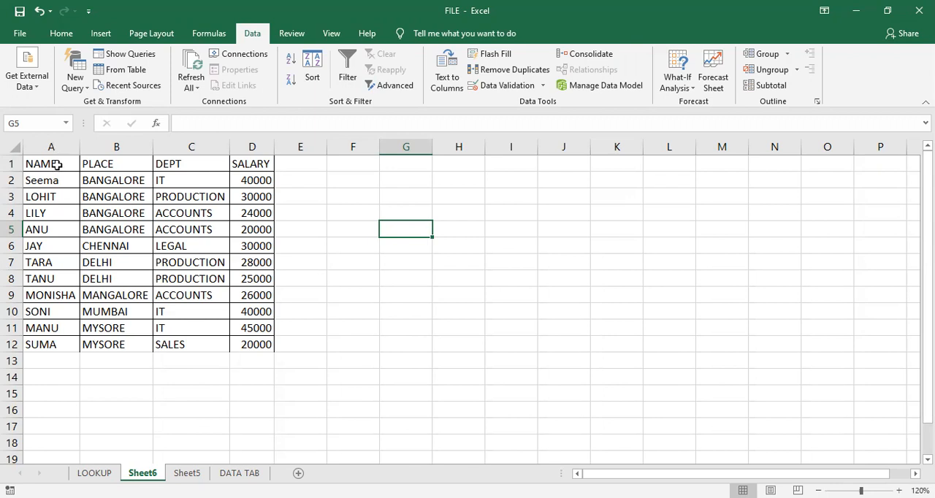
- Copy the table's header row A1:D1 to F1:I1 as the headings of a criteria range
{"action": "left_click_drag", "start_coordinate": [62, 165], "coordinate": [263, 163]}
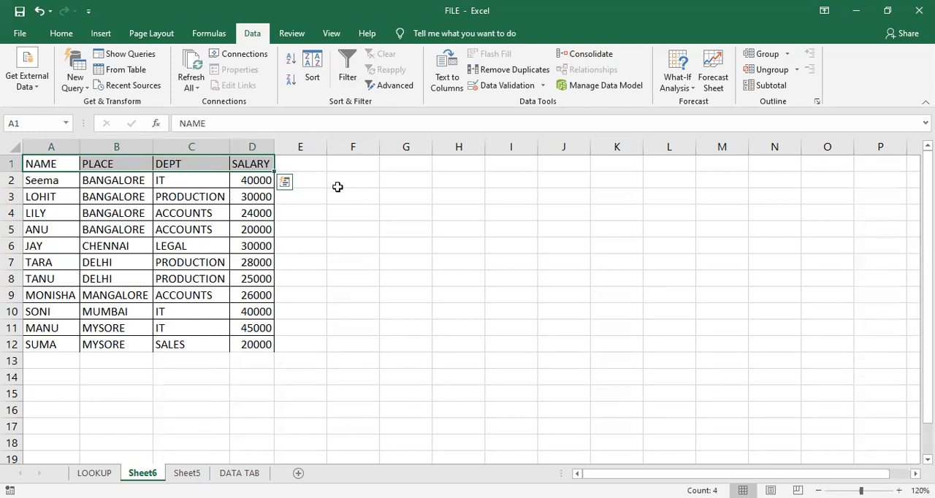
{"action": "key", "text": "ctrl+c"}
{"action": "key", "text": "Right"}
{"action": "key", "text": "Right"}
{"action": "key", "text": "Right"}
{"action": "key", "text": "Right"}
{"action": "key", "text": "Right"}
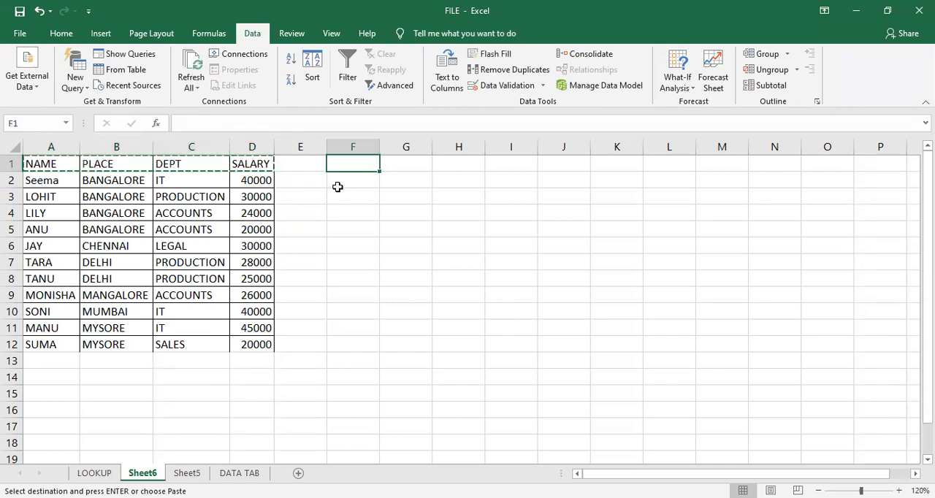
{"action": "key", "text": "ctrl+v"}
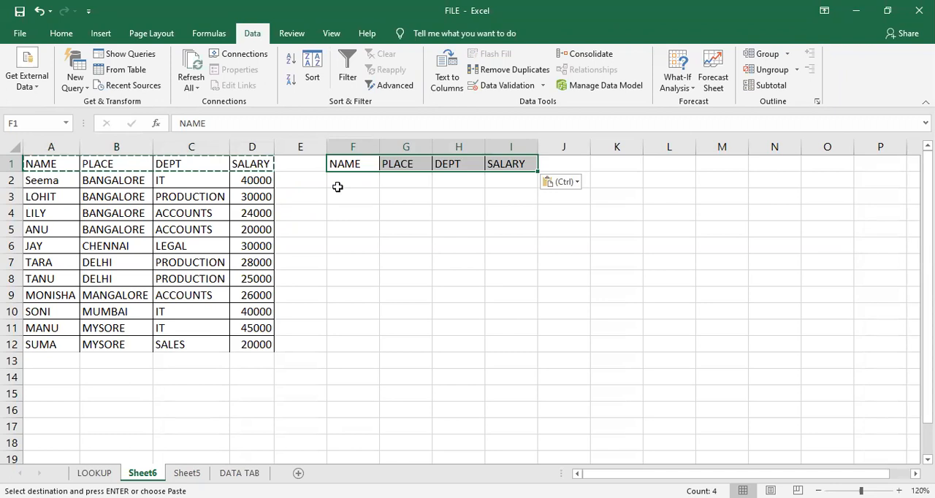
{"action": "key", "text": "Escape"}
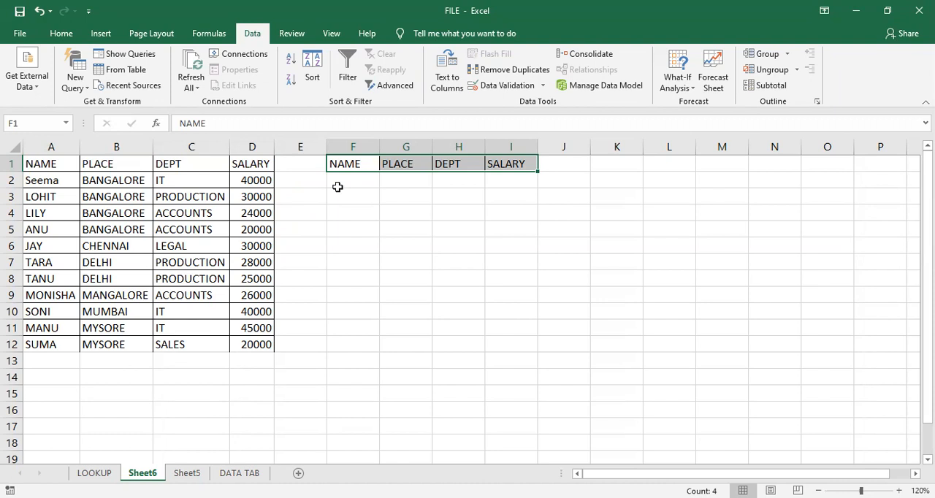
- Enter the criteria bangalore under PLACE in G2 and accounts under DEPT in H2, and fit column G to its contents
{"action": "left_click", "coordinate": [401, 180]}
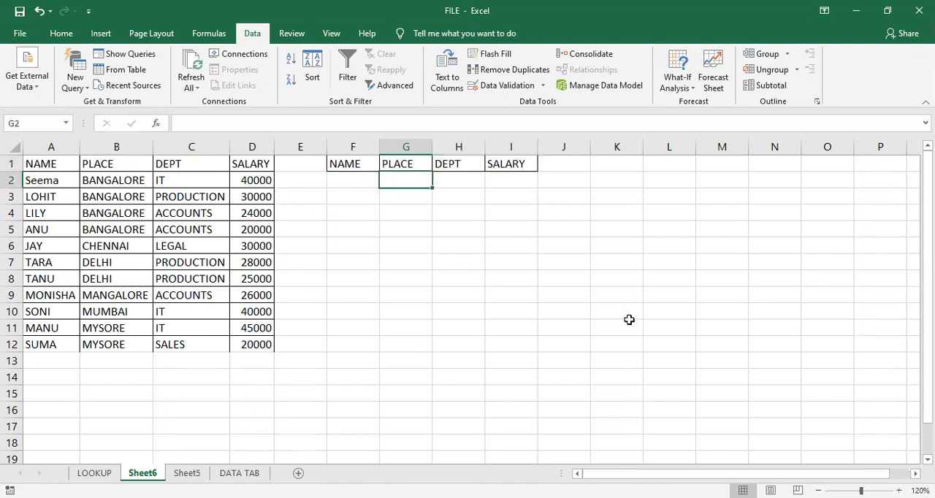
{"action": "type", "text": "bangalore"}
{"action": "key", "text": "Tab"}
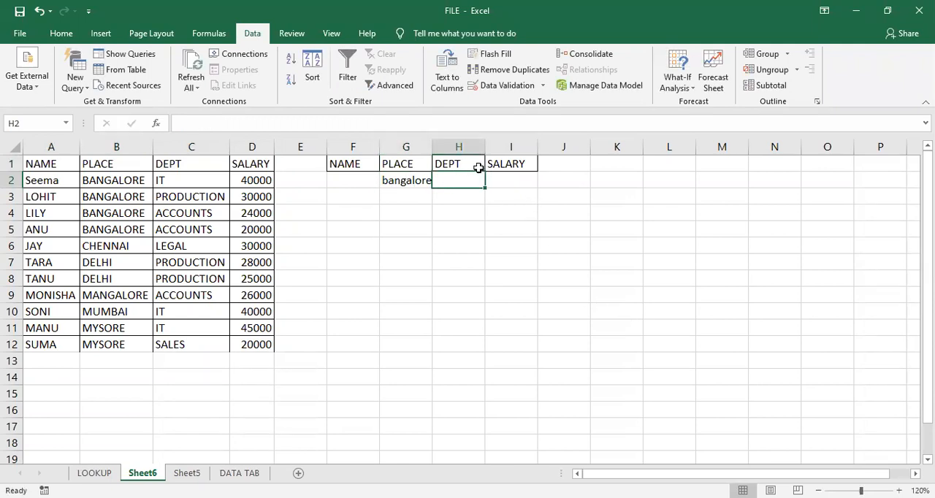
{"action": "double_click", "coordinate": [432, 141]}
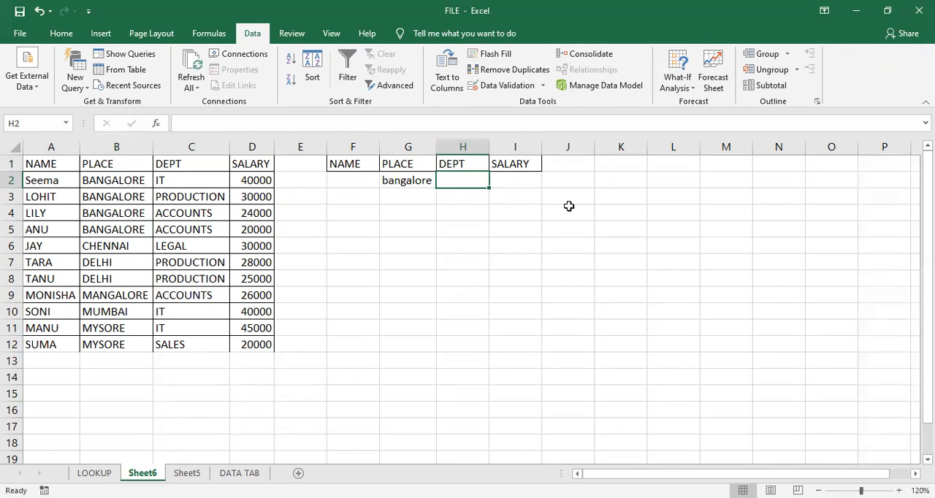
{"action": "type", "text": "accounts"}
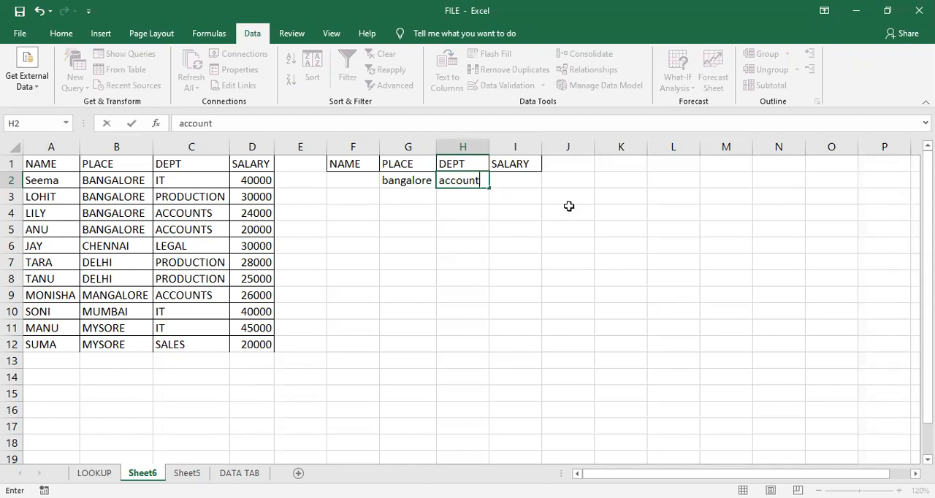
{"action": "key", "text": "Return"}
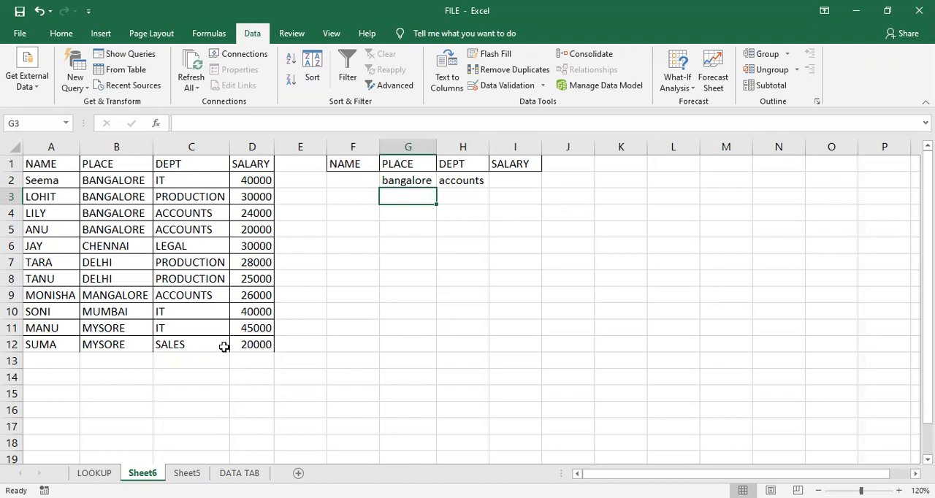
- Apply an in-place Advanced Filter to the employee table A1:D12, using F1:I2 as the criteria range
{"action": "left_click", "coordinate": [150, 231]}
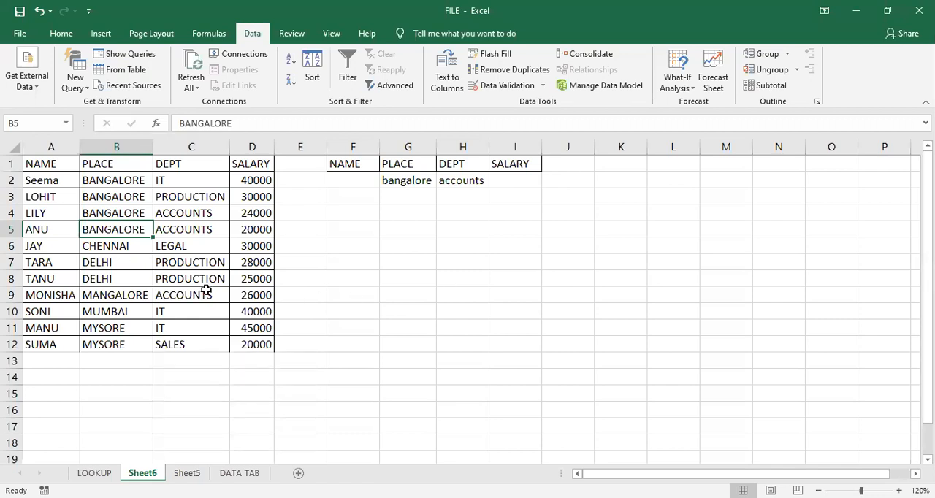
{"action": "left_click", "coordinate": [118, 248]}
{"action": "left_click_drag", "start_coordinate": [57, 162], "coordinate": [252, 345]}
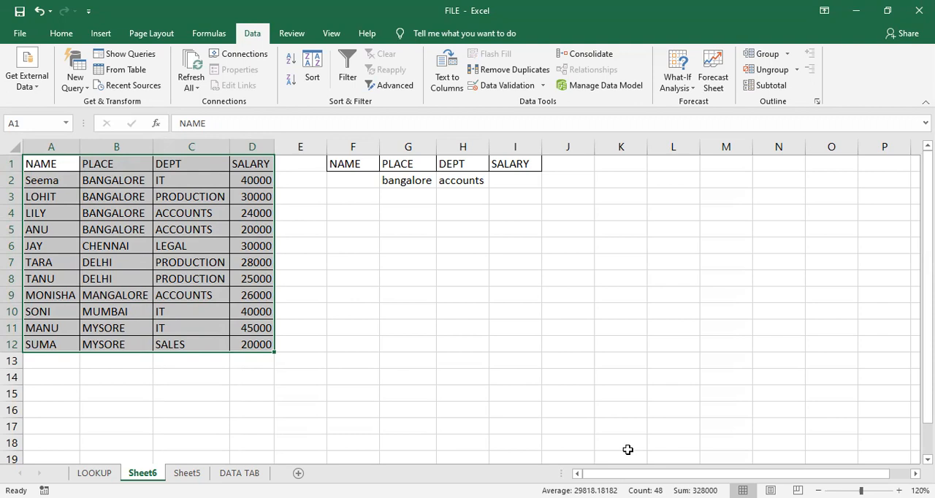
{"action": "left_click", "coordinate": [408, 86]}
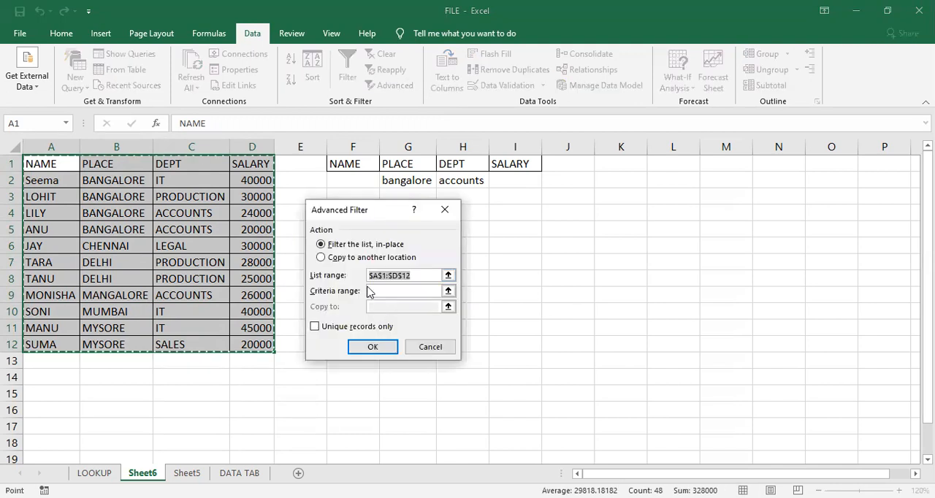
{"action": "left_click_drag", "start_coordinate": [374, 214], "coordinate": [431, 266]}
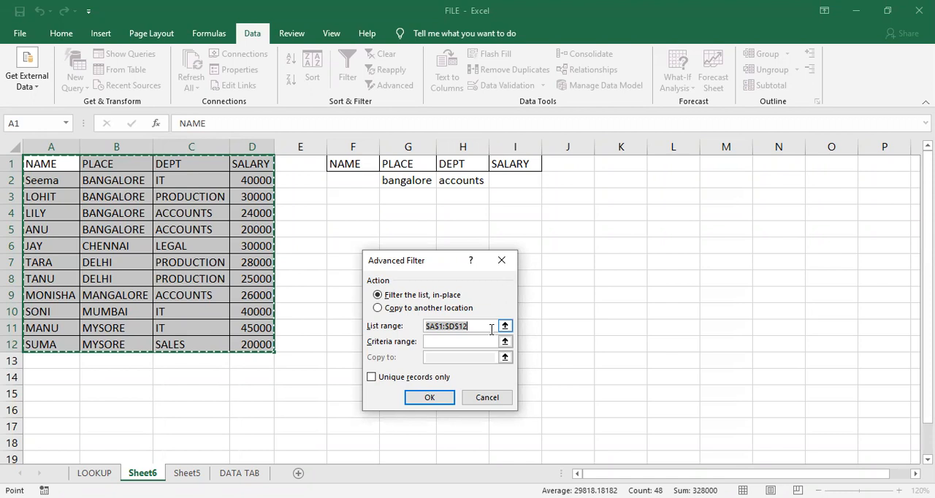
{"action": "left_click", "coordinate": [474, 341]}
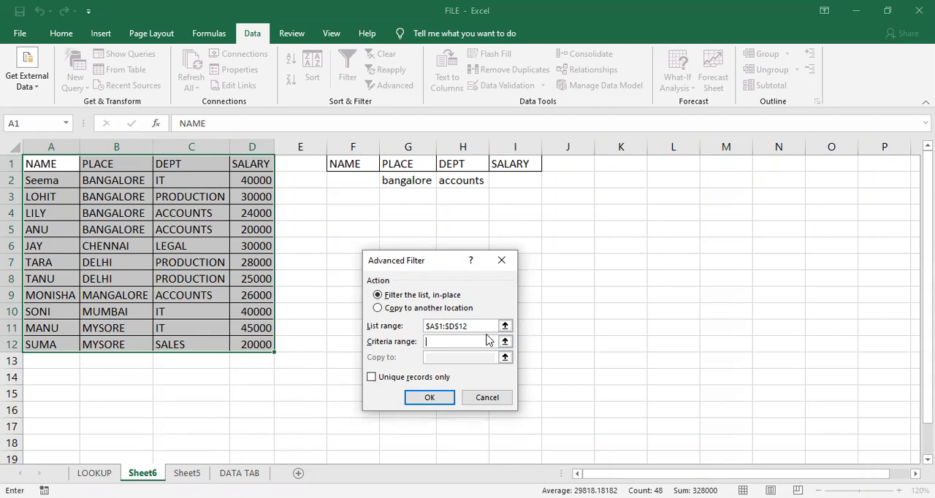
{"action": "left_click", "coordinate": [353, 162]}
{"action": "left_click_drag", "start_coordinate": [352, 161], "coordinate": [503, 183]}
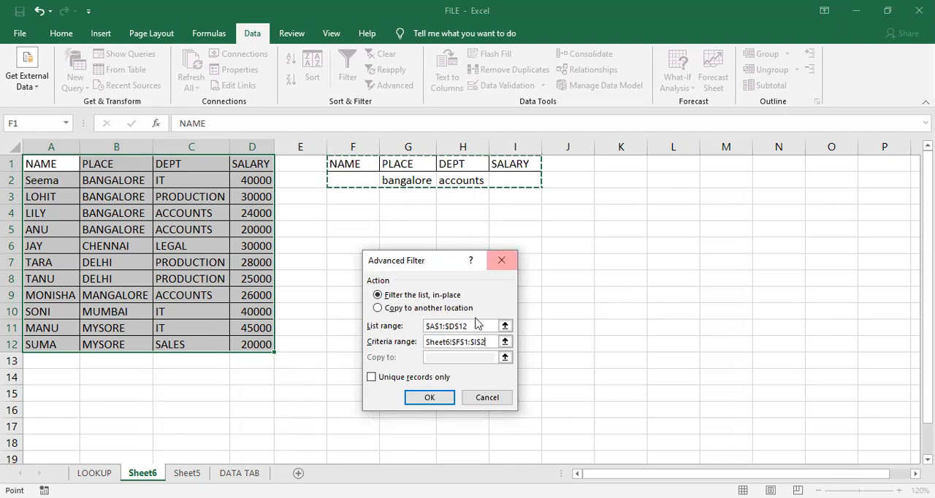
{"action": "left_click", "coordinate": [442, 401]}
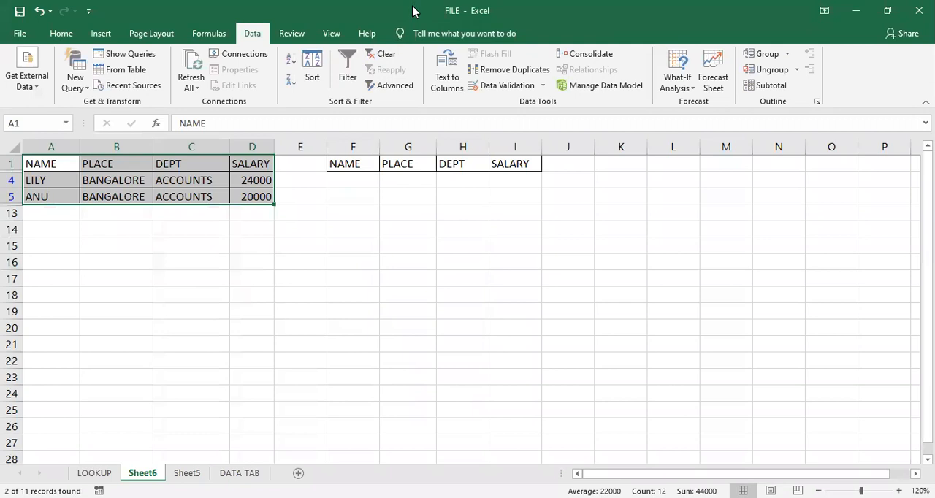
- Clear the advanced filter so that all rows of the employee table are shown
{"action": "left_click", "coordinate": [380, 58]}
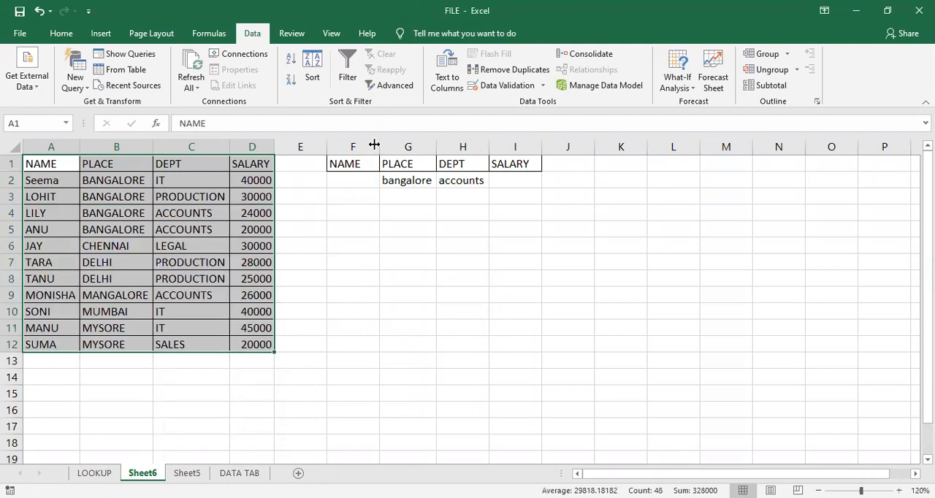
{"action": "left_click", "coordinate": [382, 217]}
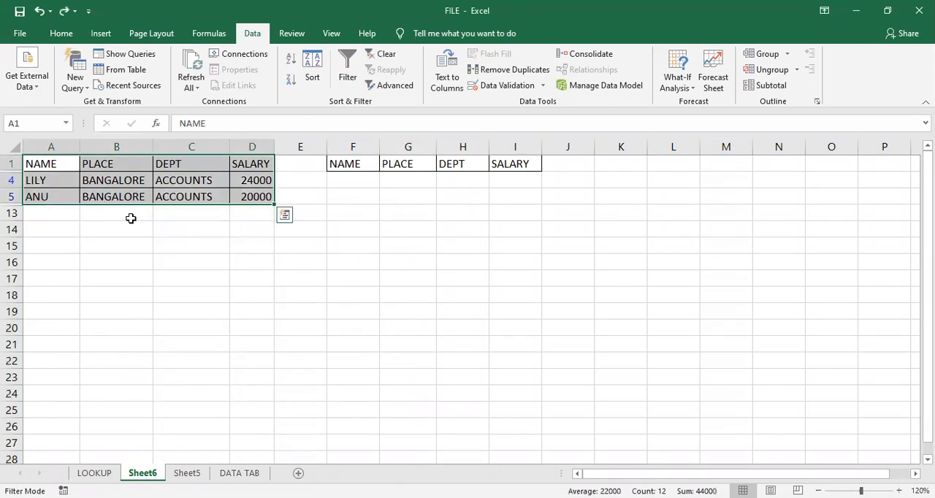
{"action": "left_click", "coordinate": [159, 243]}
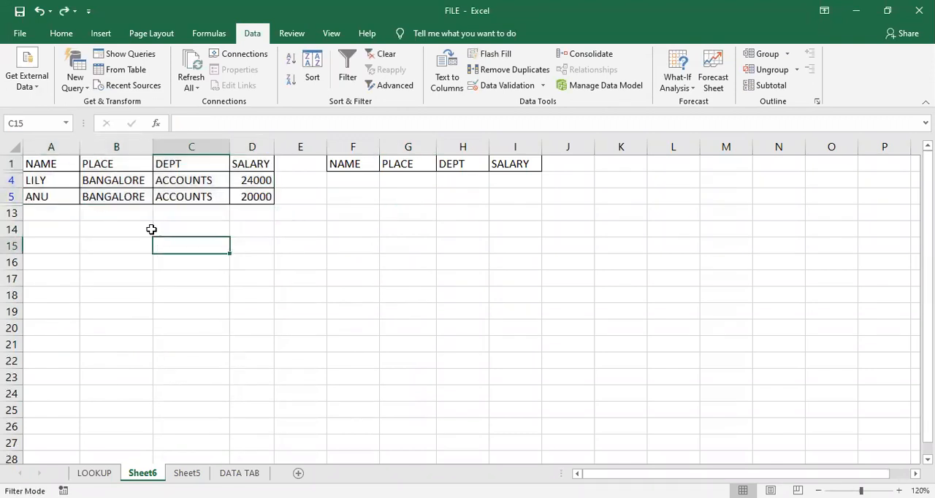
{"action": "key", "text": "ctrl+z"}
- Copy the whole employee table A1:D12, including its headers, to a second location starting at A15
{"action": "left_click_drag", "start_coordinate": [45, 162], "coordinate": [236, 343]}
{"action": "key", "text": "ctrl+c"}
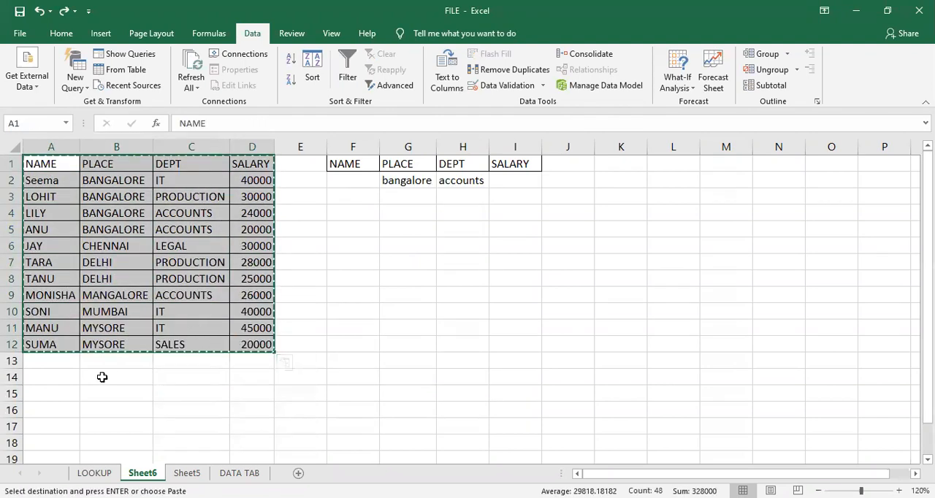
{"action": "left_click", "coordinate": [54, 389]}
{"action": "key", "text": "ctrl+v"}
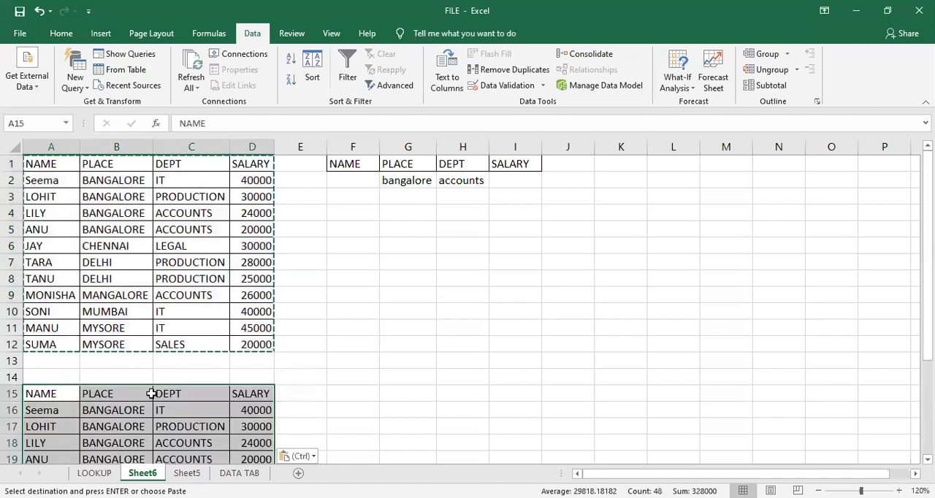
{"action": "scroll", "coordinate": [336, 380], "scroll_direction": "down", "scroll_amount": 2}
{"action": "scroll", "coordinate": [355, 378], "scroll_direction": "up", "scroll_amount": 1}
{"action": "scroll", "coordinate": [355, 378], "scroll_direction": "up", "scroll_amount": 1}
- Copy the criteria headings F1:I1 to F15:I15, beside the second employee table
{"action": "left_click", "coordinate": [415, 239]}
{"action": "left_click_drag", "start_coordinate": [355, 168], "coordinate": [511, 160]}
{"action": "key", "text": "ctrl+c"}
{"action": "scroll", "coordinate": [504, 248], "scroll_direction": "down", "scroll_amount": 4}
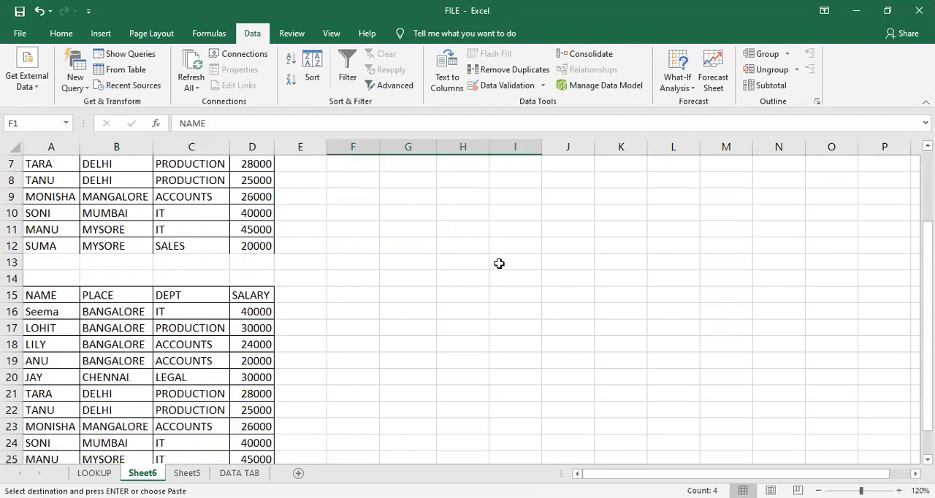
{"action": "left_click", "coordinate": [347, 198]}
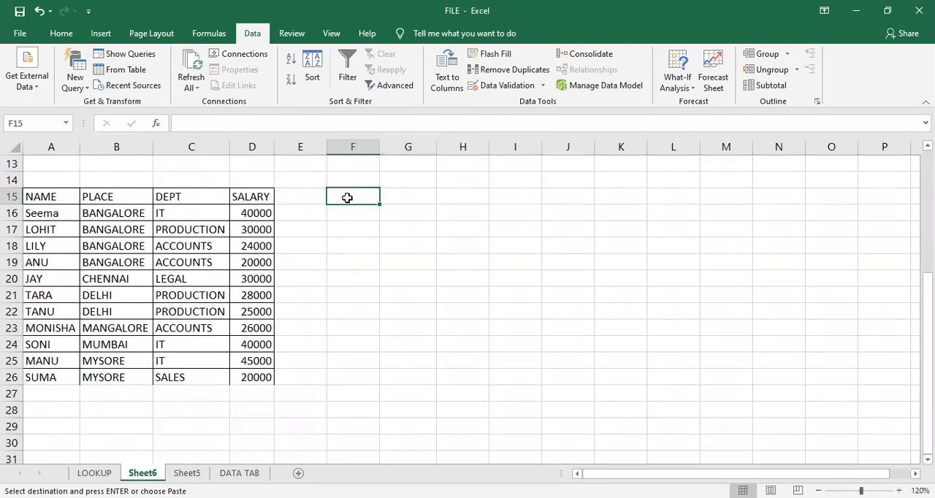
{"action": "key", "text": "ctrl+v"}
{"action": "left_click", "coordinate": [490, 276]}
{"action": "scroll", "coordinate": [489, 270], "scroll_direction": "up", "scroll_amount": 4}
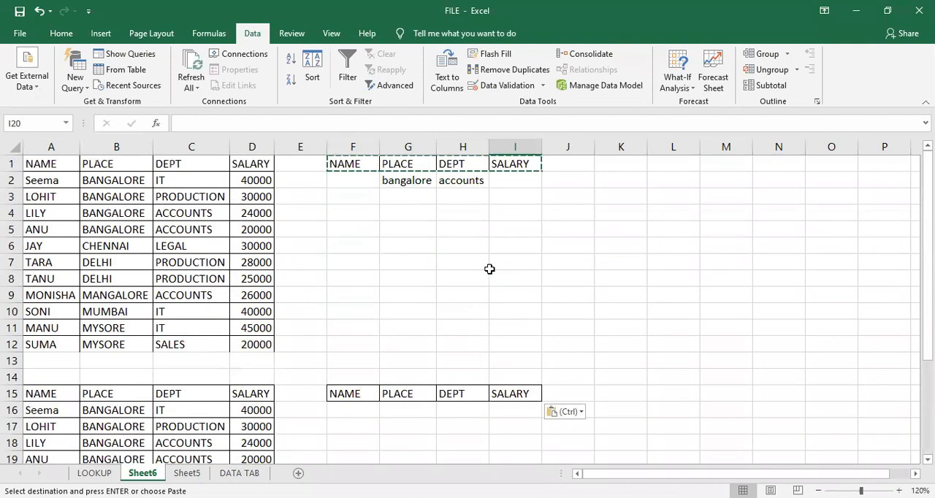
- In the second employee table, set the department in C25 to ACCOUNTS and the salary in D25 to 18000
{"action": "left_click", "coordinate": [457, 231]}
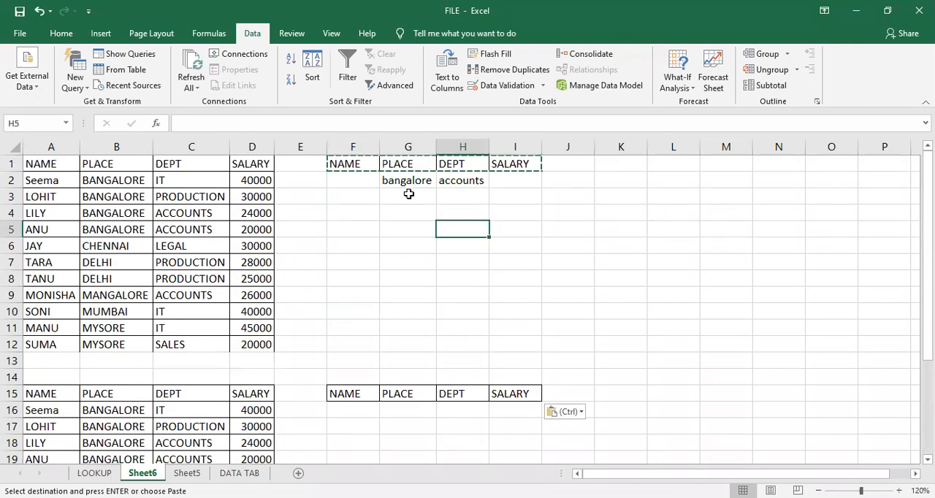
{"action": "scroll", "coordinate": [457, 344], "scroll_direction": "down", "scroll_amount": 1}
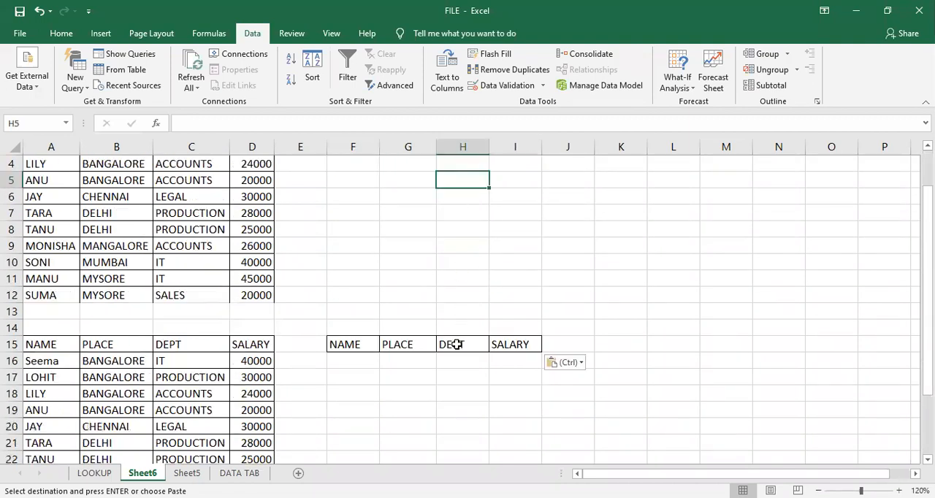
{"action": "scroll", "coordinate": [457, 344], "scroll_direction": "down", "scroll_amount": 1}
{"action": "left_click", "coordinate": [463, 312]}
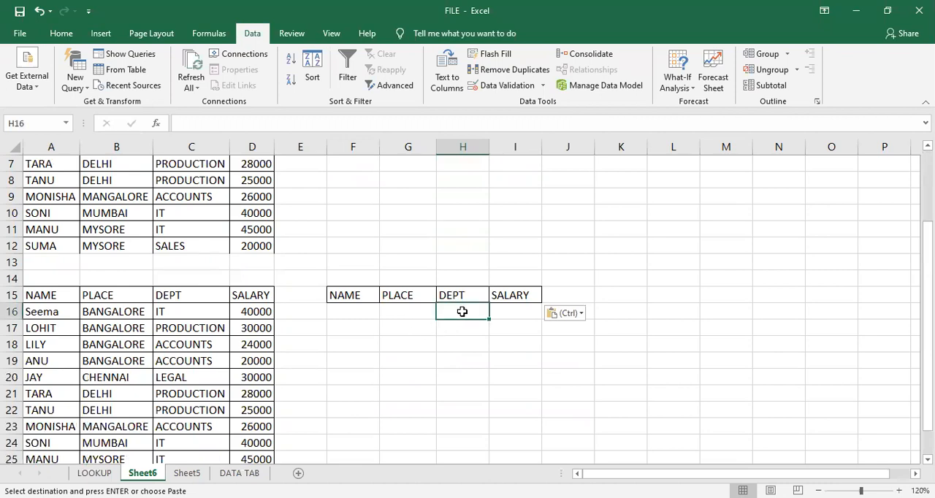
{"action": "scroll", "coordinate": [462, 312], "scroll_direction": "down", "scroll_amount": 1}
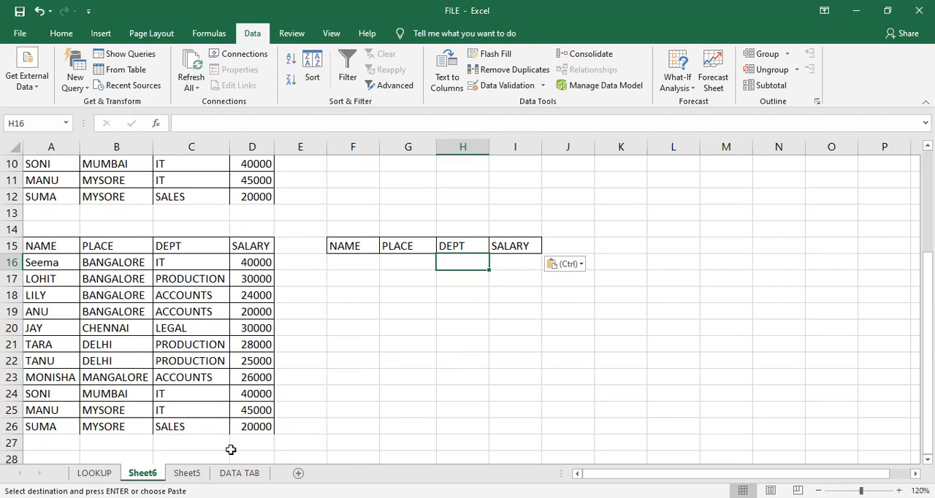
{"action": "left_click", "coordinate": [211, 409]}
{"action": "type", "text": "a"}
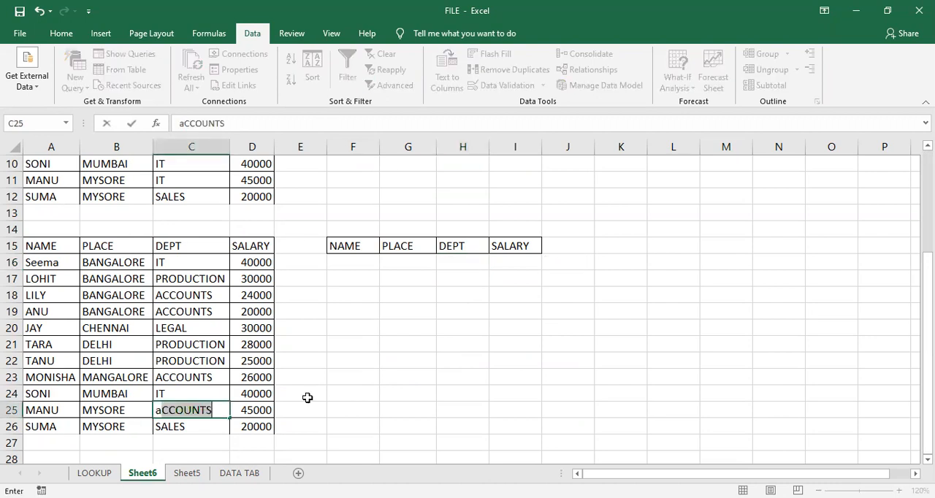
{"action": "key", "text": "Tab"}
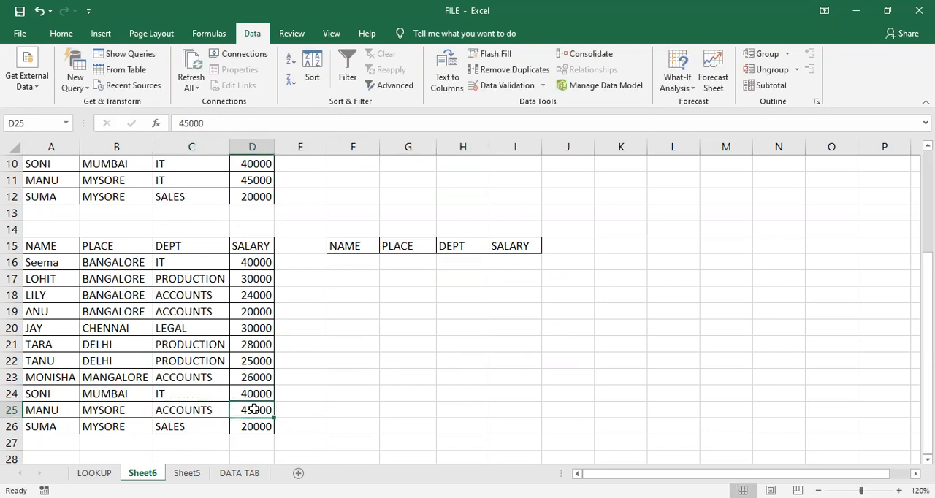
{"action": "type", "text": "18000"}
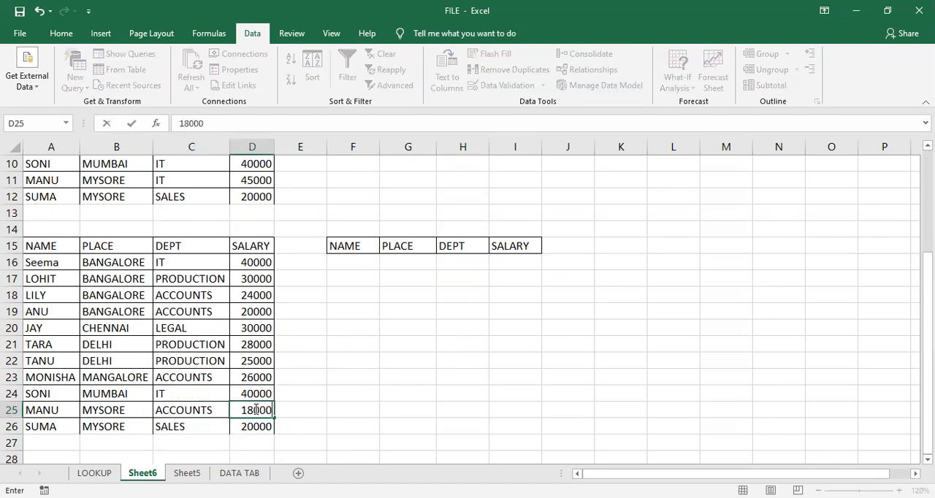
{"action": "key", "text": "Return"}
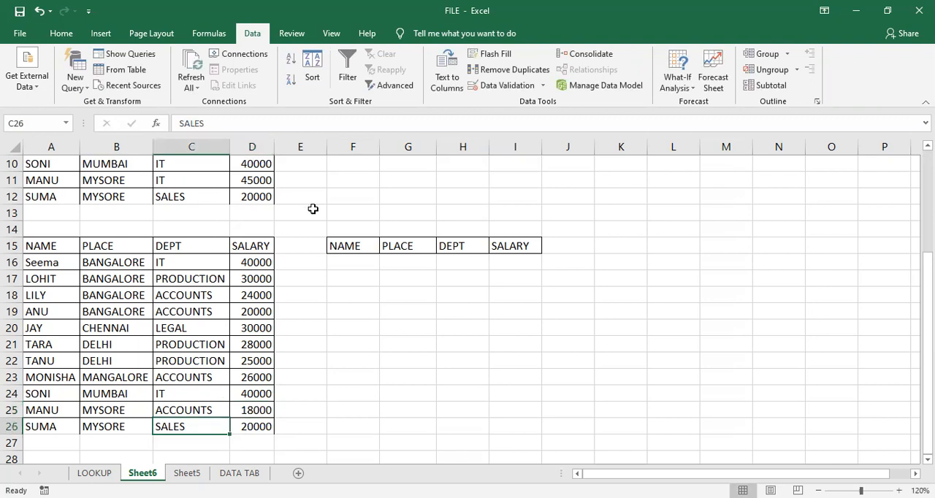
- Enter the criteria accounts in H16 under DEPT and <25000 in I16 under SALARY
{"action": "left_click", "coordinate": [470, 262]}
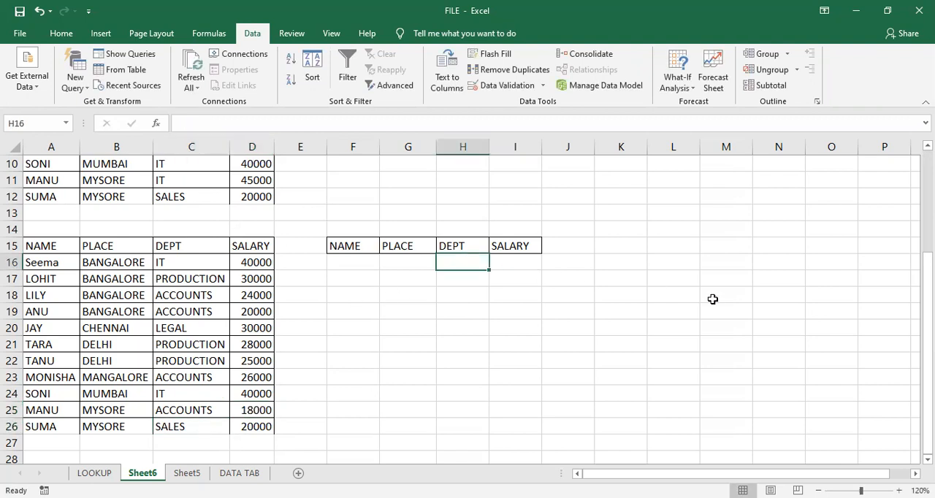
{"action": "type", "text": "a"}
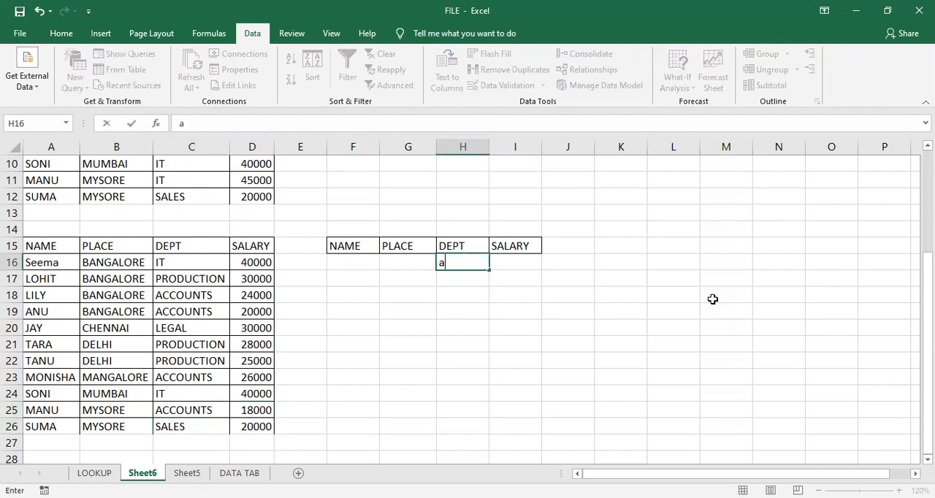
{"action": "type", "text": "ccounts"}
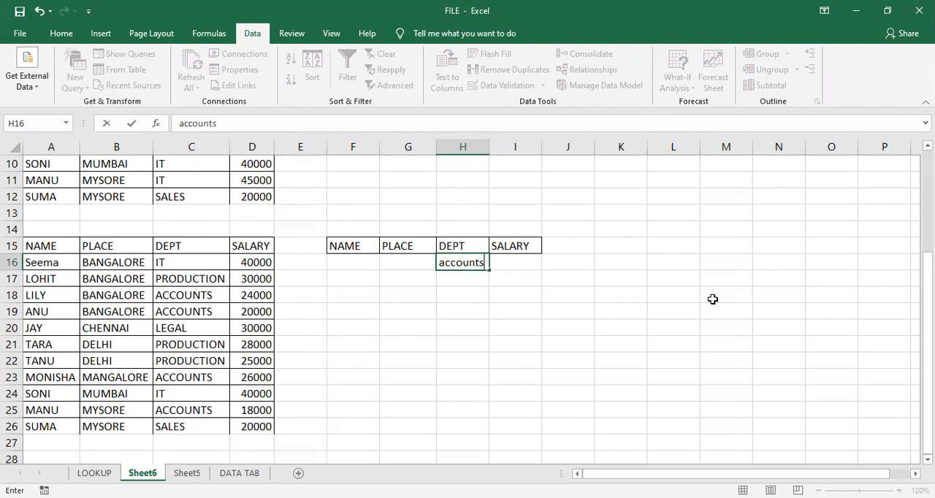
{"action": "key", "text": "Tab"}
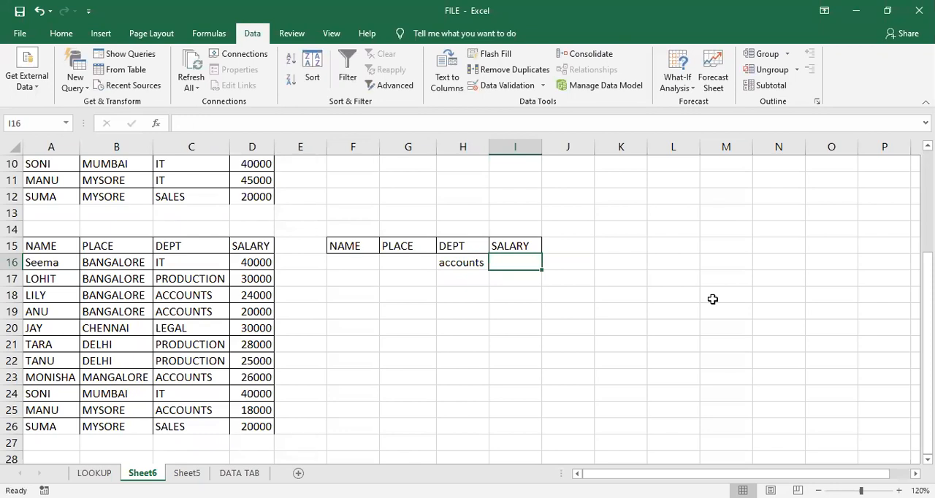
{"action": "type", "text": "<"}
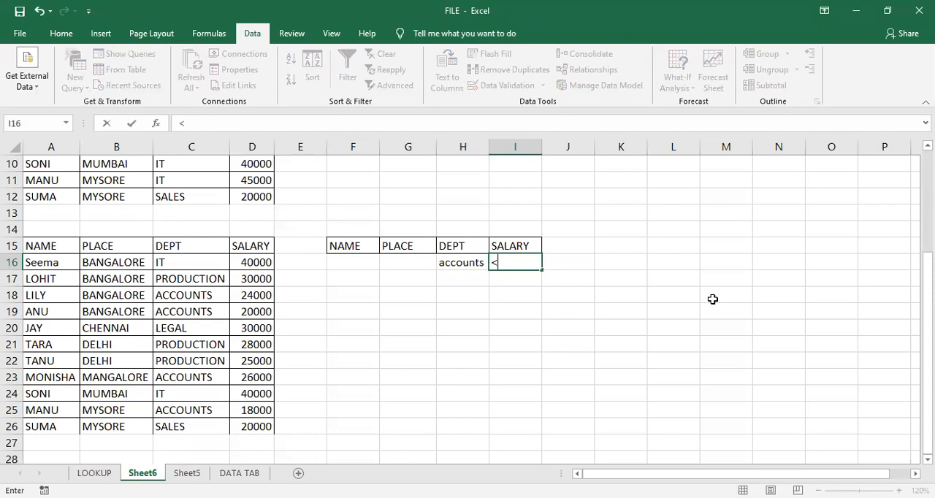
{"action": "type", "text": "25000"}
{"action": "left_click", "coordinate": [290, 275]}
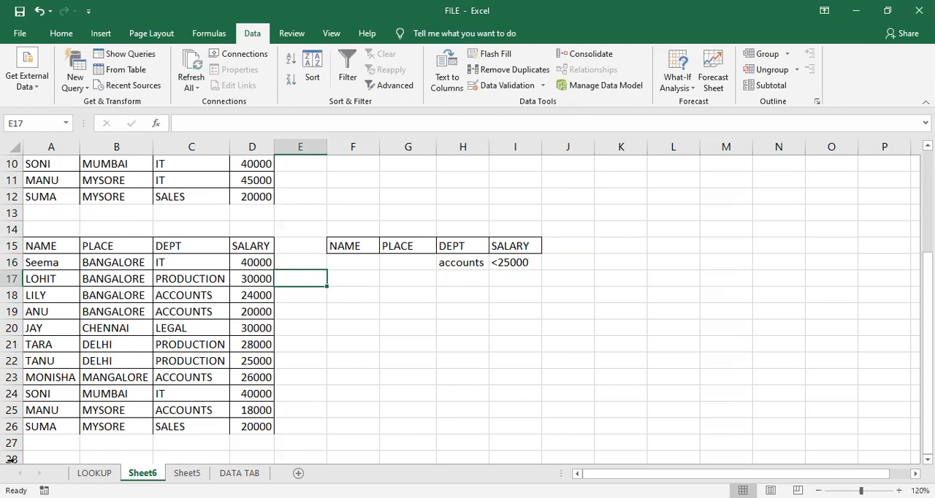
- Apply an in-place Advanced Filter with list range A1:D12 and criteria range F15:I16
{"action": "left_click_drag", "start_coordinate": [25, 245], "coordinate": [233, 422]}
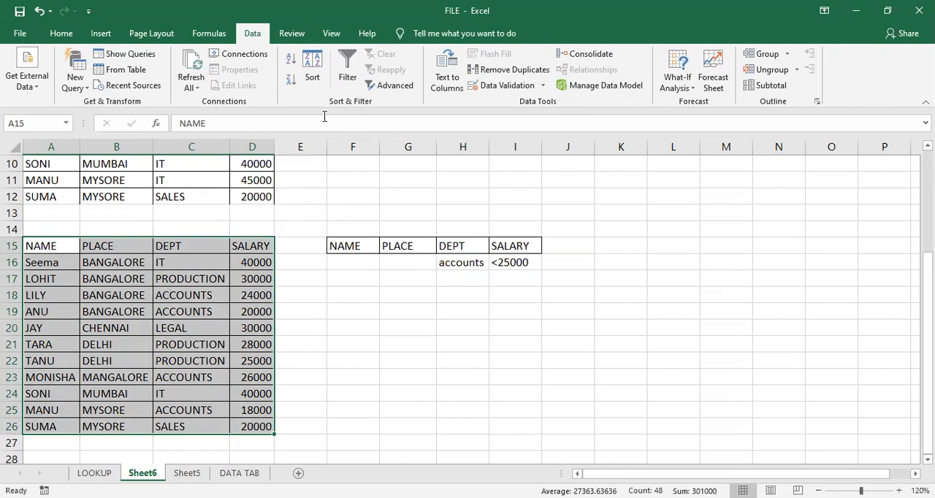
{"action": "left_click", "coordinate": [385, 84]}
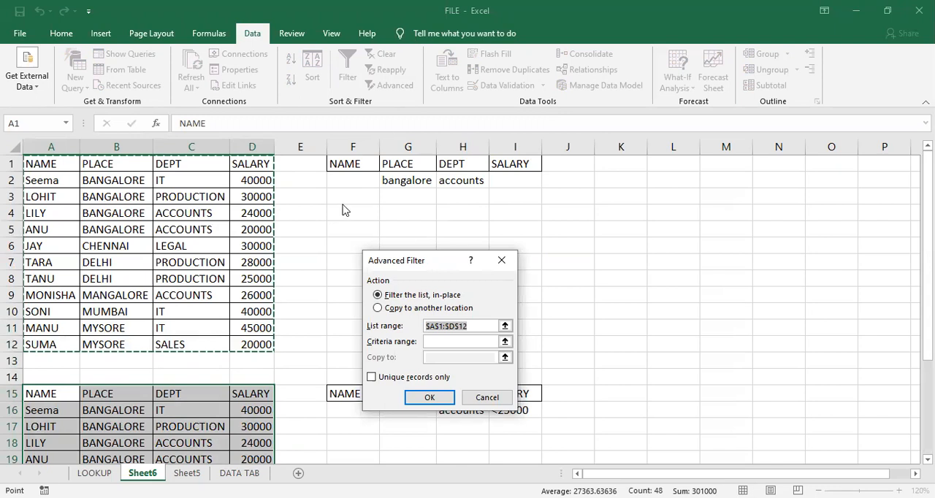
{"action": "left_click_drag", "start_coordinate": [394, 260], "coordinate": [303, 204]}
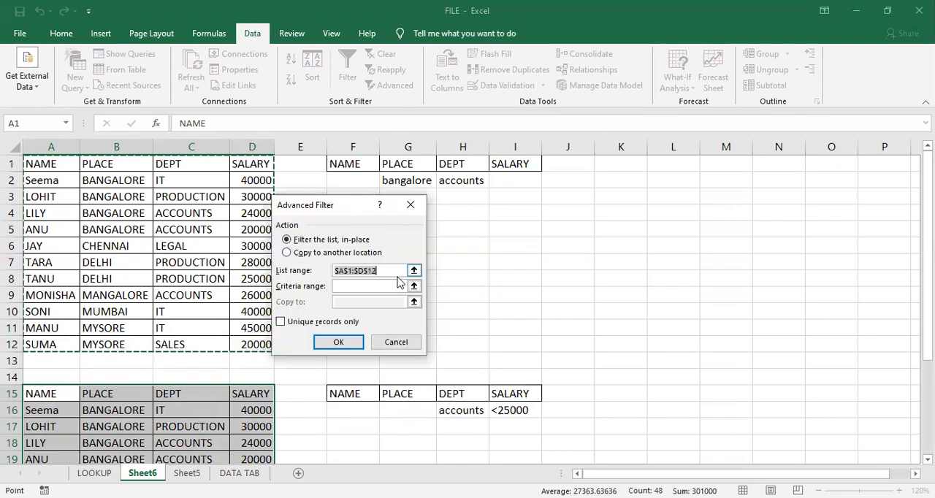
{"action": "left_click", "coordinate": [349, 286]}
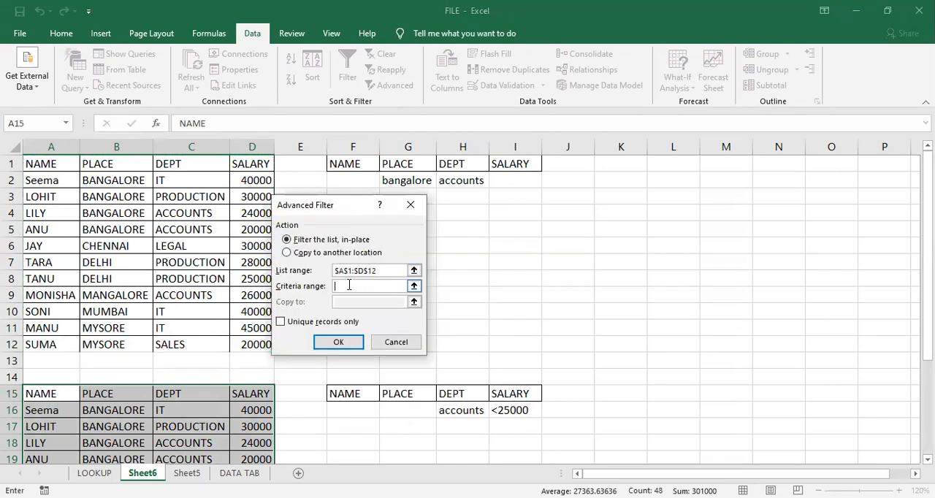
{"action": "left_click", "coordinate": [347, 393]}
{"action": "left_click_drag", "start_coordinate": [366, 397], "coordinate": [514, 412]}
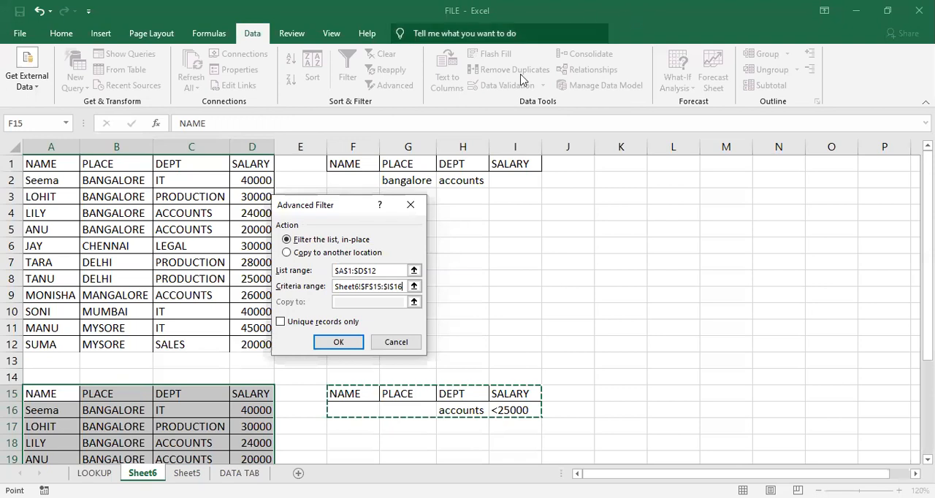
{"action": "left_click", "coordinate": [325, 343]}
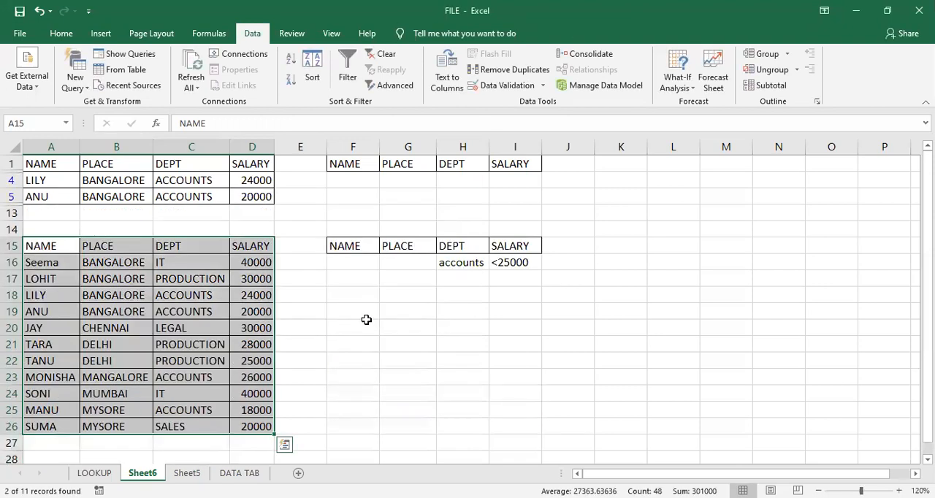
{"action": "key", "text": "ctrl+q"}
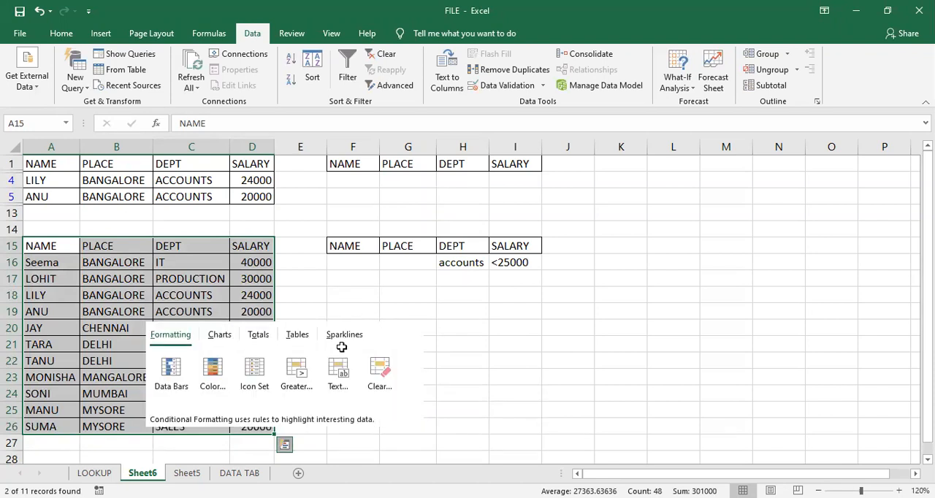
{"action": "left_click", "coordinate": [202, 311]}
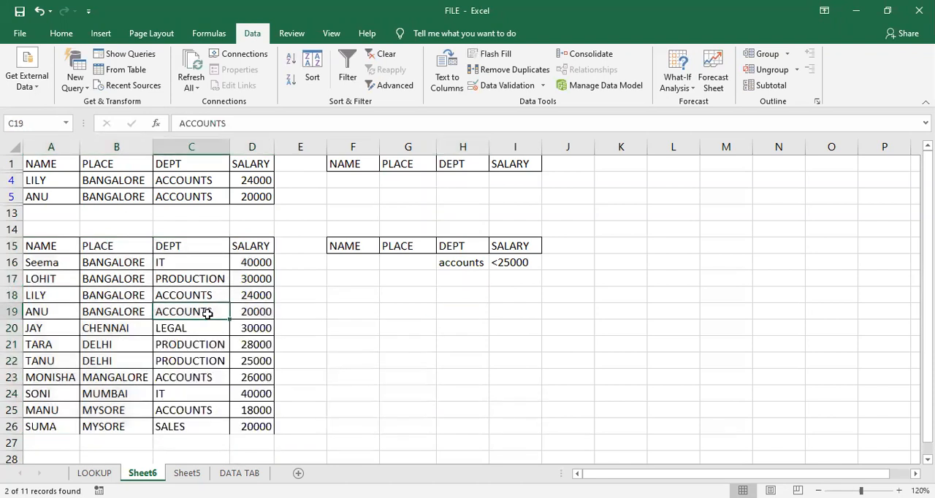
{"action": "left_click", "coordinate": [475, 263]}
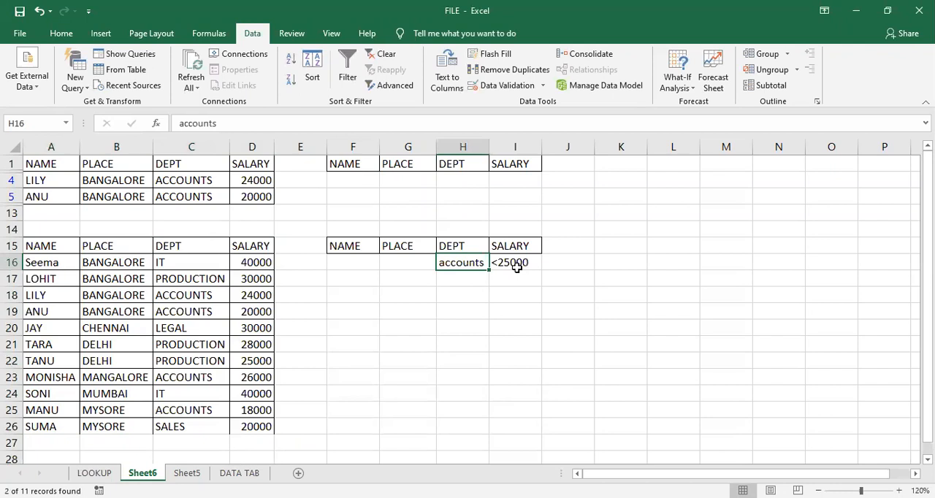
{"action": "left_click", "coordinate": [483, 310]}
{"action": "left_click_drag", "start_coordinate": [46, 246], "coordinate": [252, 410]}
{"action": "left_click", "coordinate": [51, 253]}
{"action": "left_click_drag", "start_coordinate": [52, 256], "coordinate": [269, 424]}
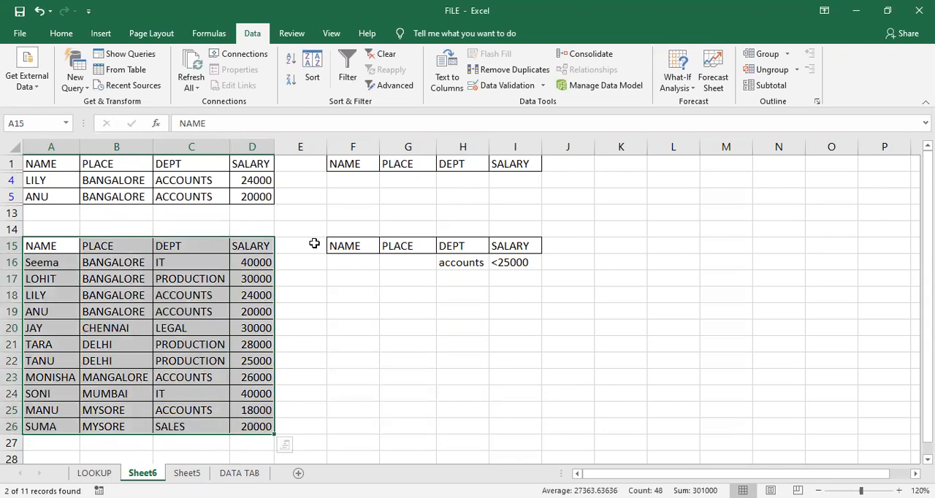
{"action": "left_click", "coordinate": [386, 86]}
{"action": "left_click", "coordinate": [382, 287]}
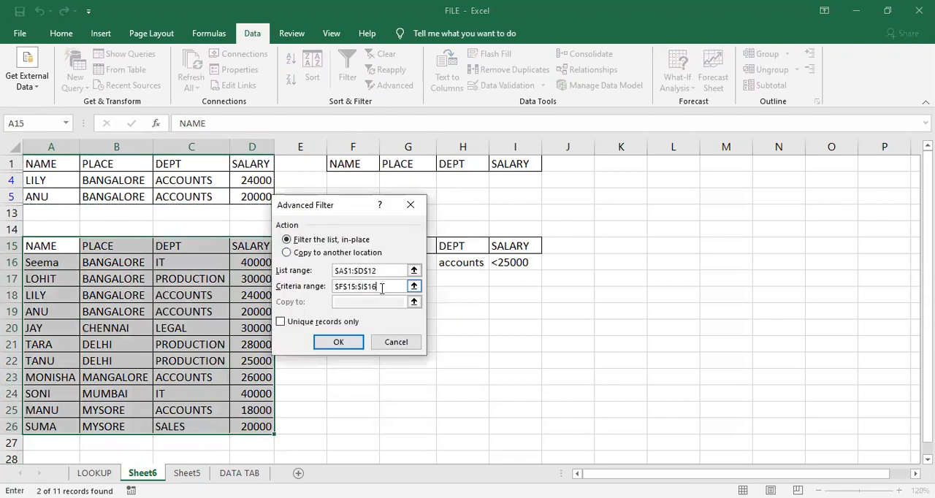
{"action": "key", "text": "BackSpace"}
{"action": "key", "text": "BackSpace"}
{"action": "key", "text": "BackSpace"}
{"action": "key", "text": "BackSpace"}
{"action": "key", "text": "BackSpace"}
{"action": "key", "text": "BackSpace"}
{"action": "key", "text": "BackSpace"}
{"action": "key", "text": "BackSpace"}
{"action": "key", "text": "BackSpace"}
{"action": "key", "text": "BackSpace"}
{"action": "key", "text": "BackSpace"}
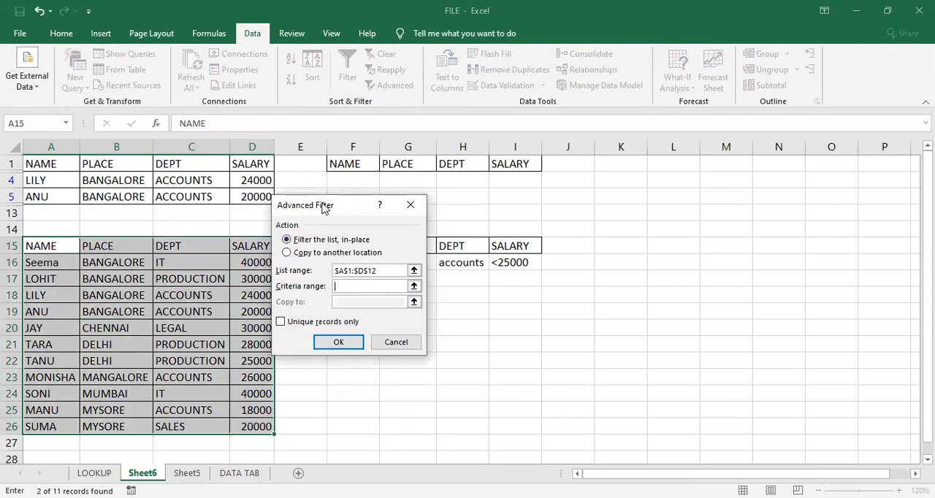
{"action": "left_click_drag", "start_coordinate": [326, 207], "coordinate": [371, 374]}
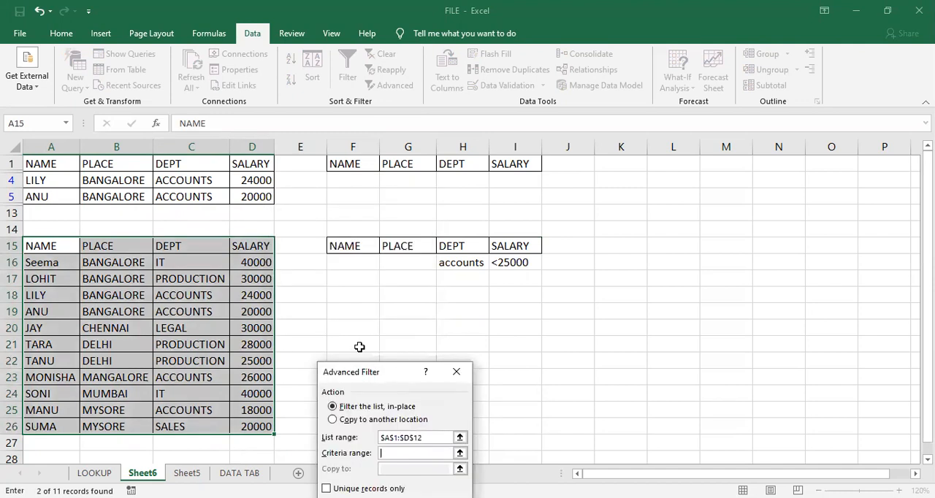
{"action": "left_click", "coordinate": [351, 244]}
{"action": "left_click", "coordinate": [374, 406]}
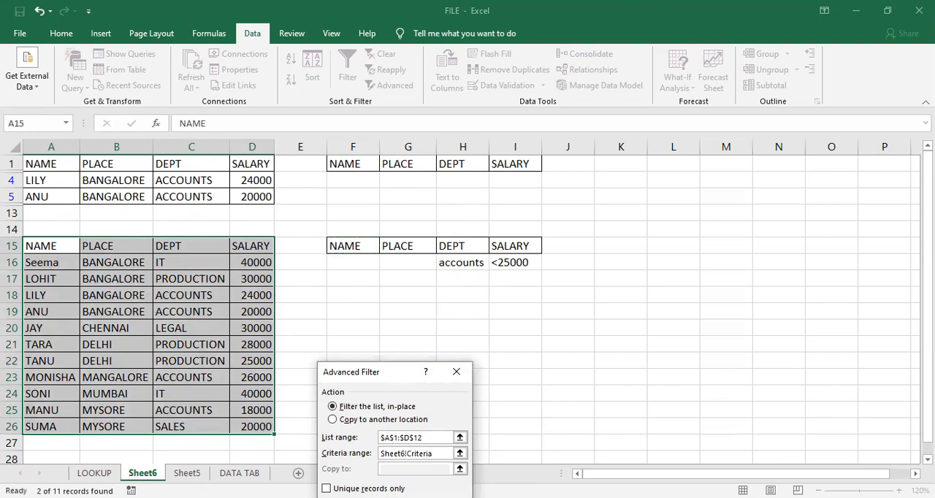
{"action": "key", "text": "Escape"}
{"action": "left_click", "coordinate": [376, 396]}
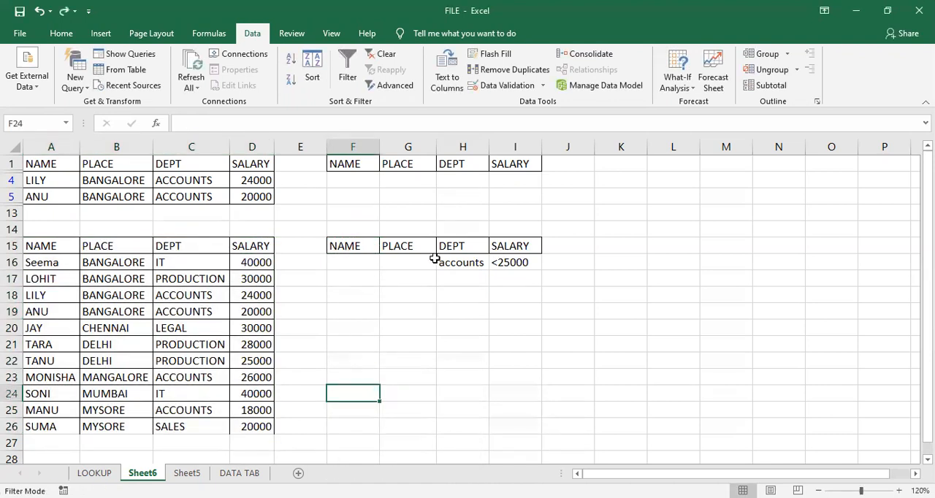
- Remove the less-than sign from the salary criterion in I16, leaving only 25000
{"action": "double_click", "coordinate": [506, 262]}
{"action": "key", "text": "BackSpace"}
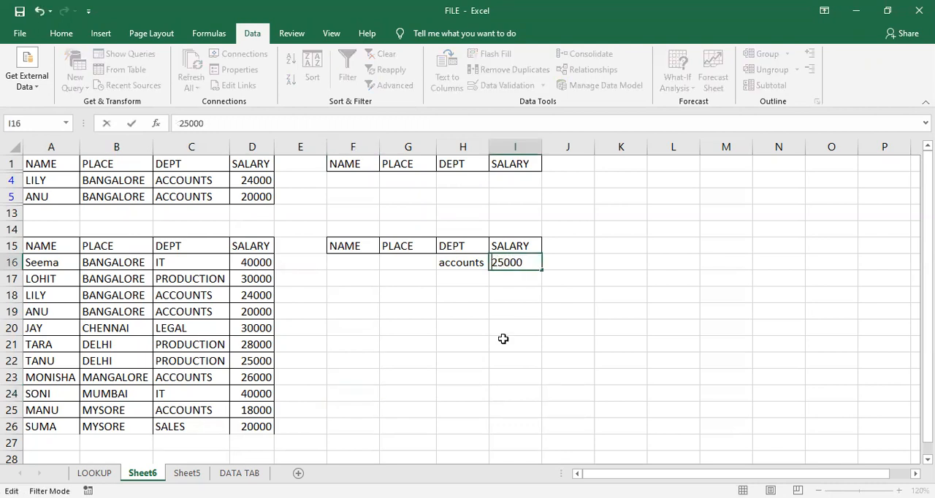
{"action": "left_click", "coordinate": [512, 343]}
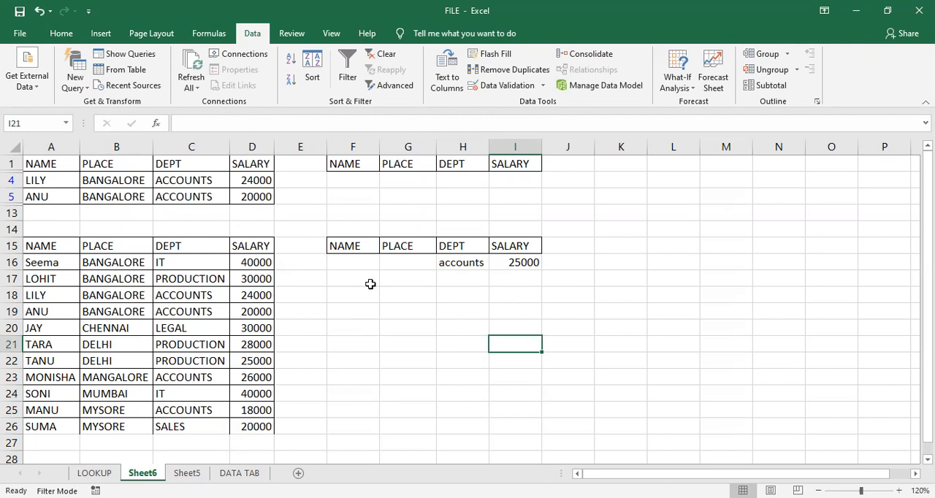
- Clear the department criterion from H16
{"action": "left_click", "coordinate": [163, 298]}
{"action": "left_click", "coordinate": [478, 263]}
{"action": "double_click", "coordinate": [484, 269]}
{"action": "key", "text": "Return"}
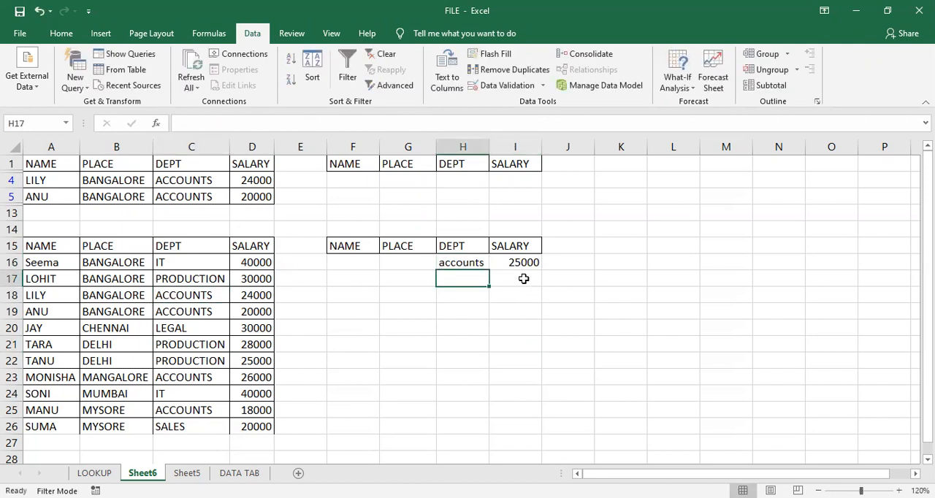
{"action": "left_click", "coordinate": [518, 261]}
{"action": "left_click", "coordinate": [472, 263]}
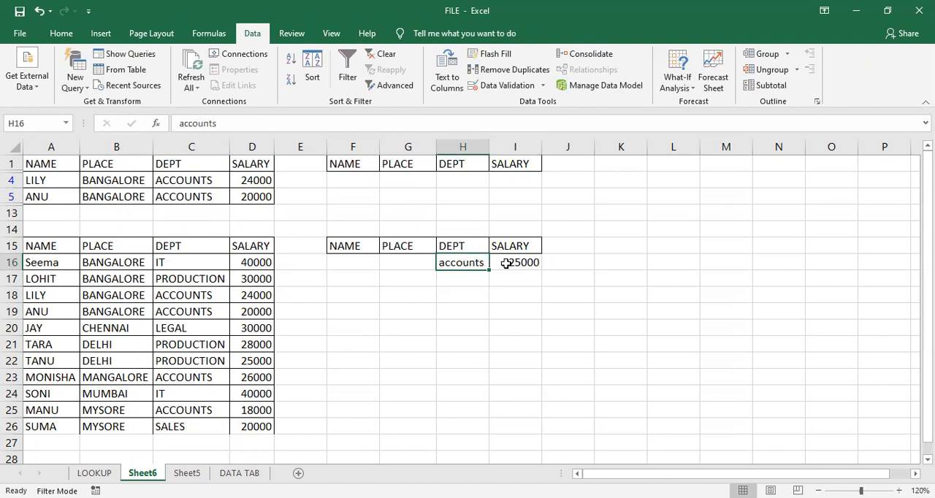
{"action": "left_click", "coordinate": [505, 263]}
{"action": "left_click", "coordinate": [475, 267]}
{"action": "key", "text": "BackSpace"}
{"action": "left_click", "coordinate": [479, 329]}
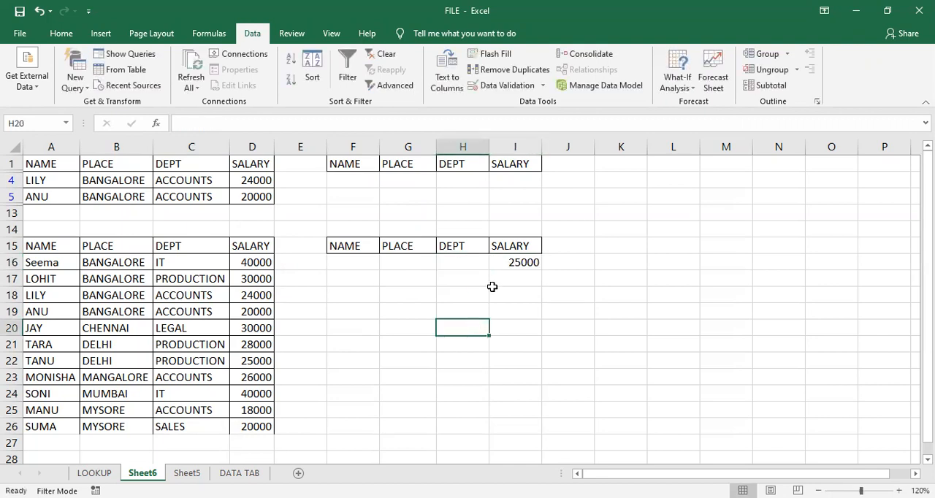
- Change the salary criterion in I16 to >25000
{"action": "left_click", "coordinate": [506, 260]}
{"action": "double_click", "coordinate": [506, 260]}
{"action": "type", "text": ">"}
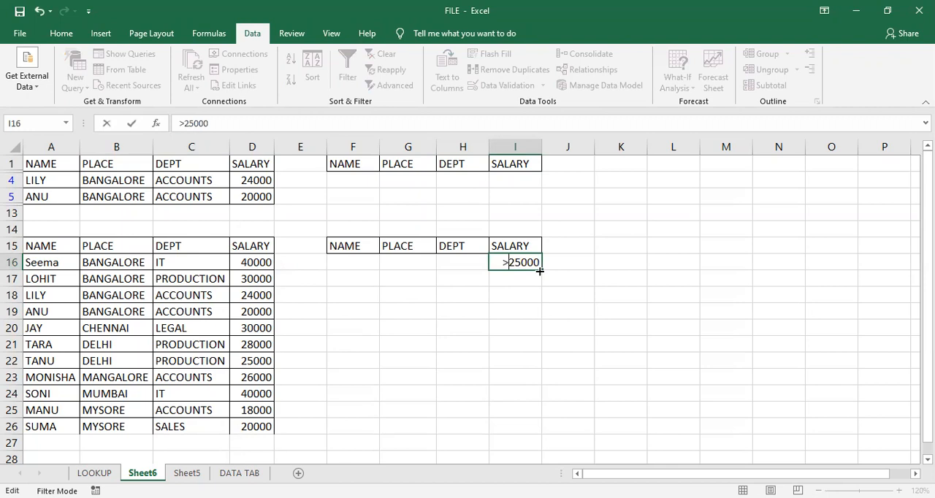
{"action": "key", "text": "Return"}
{"action": "left_click", "coordinate": [386, 316]}
- Start an in-place Advanced Filter on the lower employee list and set its list range to A15:D26
{"action": "left_click_drag", "start_coordinate": [44, 248], "coordinate": [252, 397]}
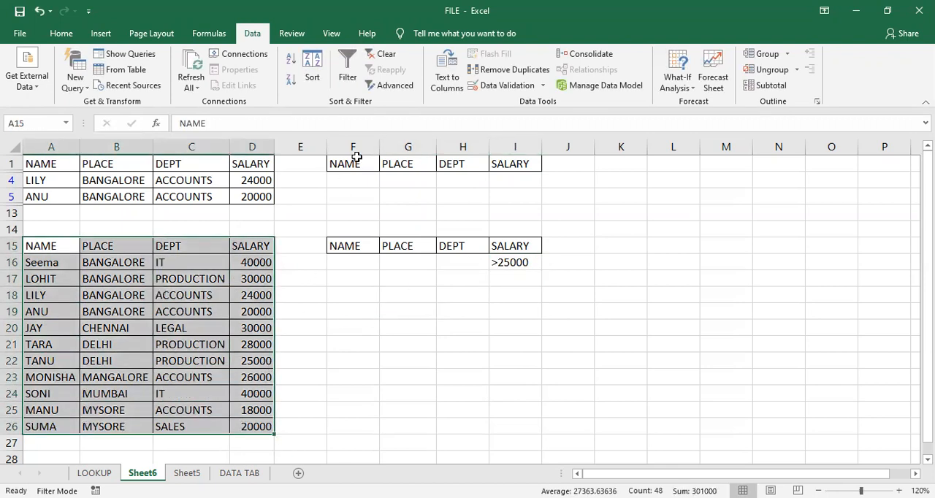
{"action": "left_click", "coordinate": [388, 86]}
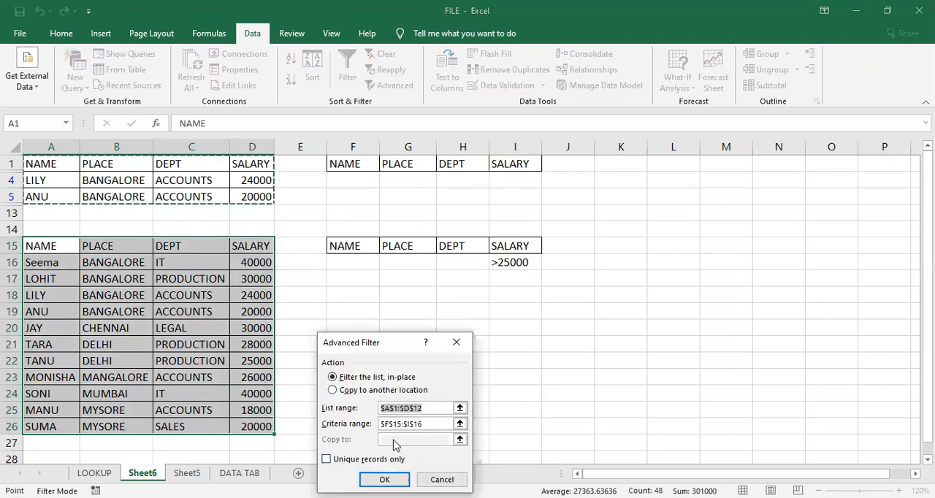
{"action": "left_click", "coordinate": [429, 409]}
{"action": "key", "text": "BackSpace"}
{"action": "key", "text": "BackSpace"}
{"action": "key", "text": "BackSpace"}
{"action": "key", "text": "BackSpace"}
{"action": "key", "text": "BackSpace"}
{"action": "key", "text": "BackSpace"}
{"action": "key", "text": "BackSpace"}
{"action": "key", "text": "BackSpace"}
{"action": "key", "text": "BackSpace"}
{"action": "key", "text": "BackSpace"}
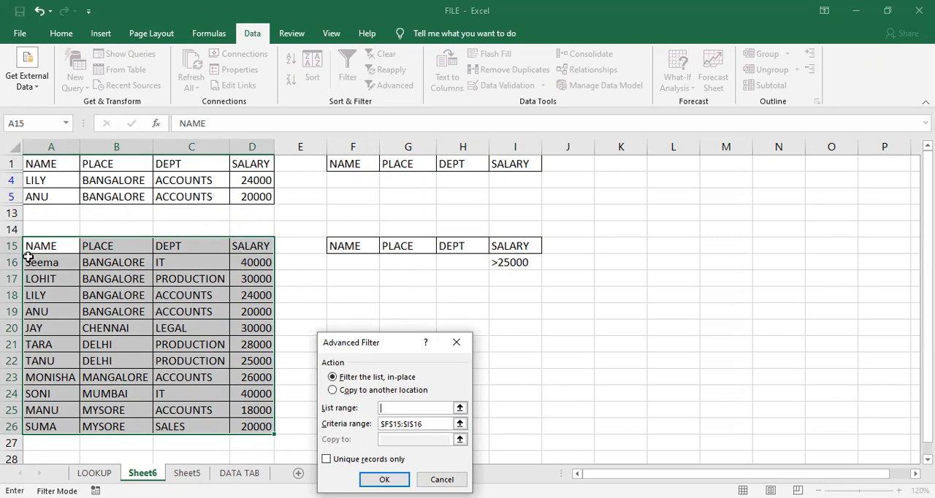
{"action": "left_click", "coordinate": [32, 246]}
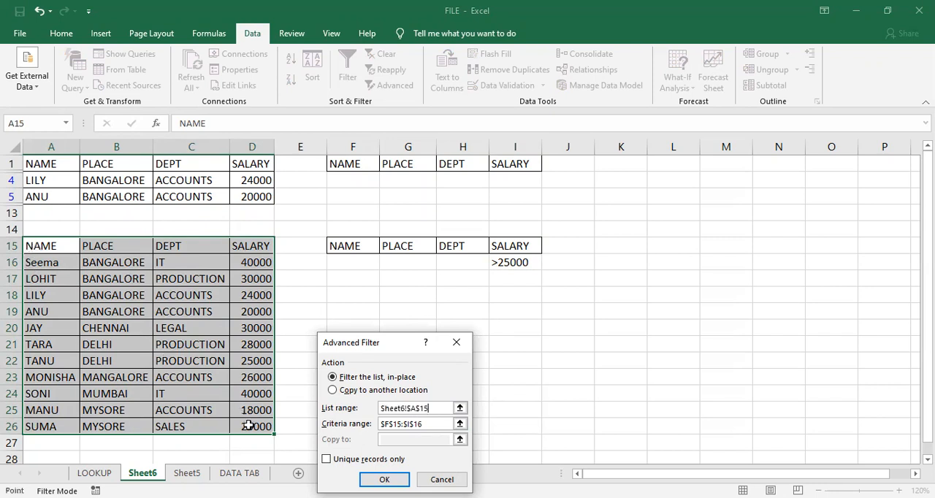
{"action": "left_click_drag", "start_coordinate": [248, 425], "coordinate": [248, 425]}
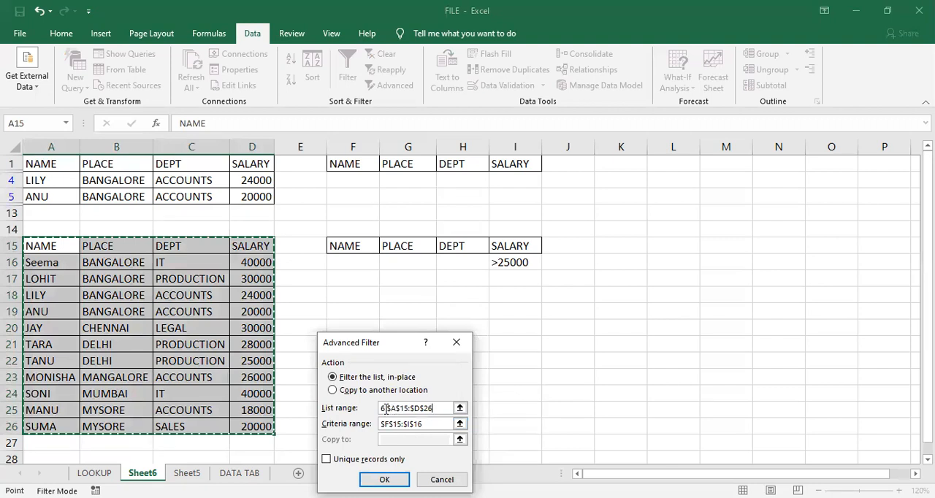
- Set the Advanced Filter criteria range to F15:I16 and apply the filter
{"action": "left_click", "coordinate": [431, 425]}
{"action": "key", "text": "BackSpace"}
{"action": "key", "text": "BackSpace"}
{"action": "key", "text": "BackSpace"}
{"action": "key", "text": "BackSpace"}
{"action": "key", "text": "BackSpace"}
{"action": "key", "text": "BackSpace"}
{"action": "key", "text": "BackSpace"}
{"action": "key", "text": "BackSpace"}
{"action": "key", "text": "BackSpace"}
{"action": "key", "text": "BackSpace"}
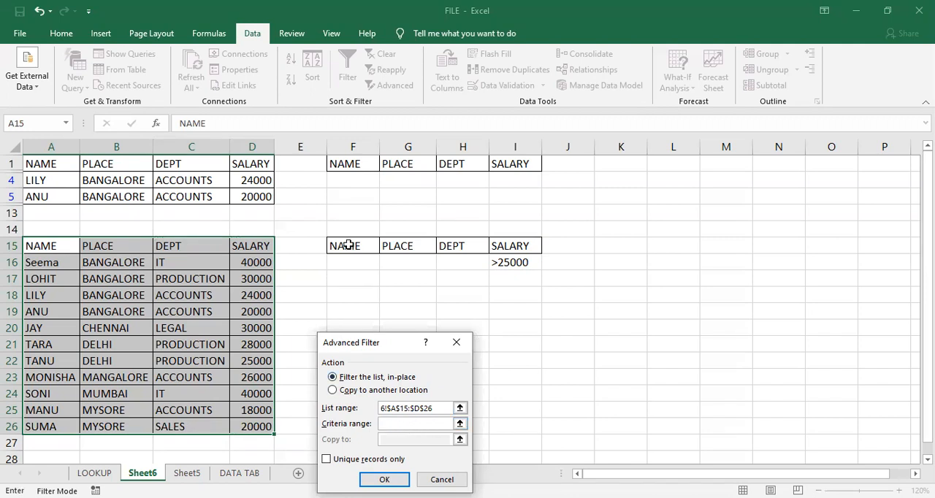
{"action": "left_click_drag", "start_coordinate": [349, 245], "coordinate": [503, 255]}
{"action": "key", "text": "Return"}
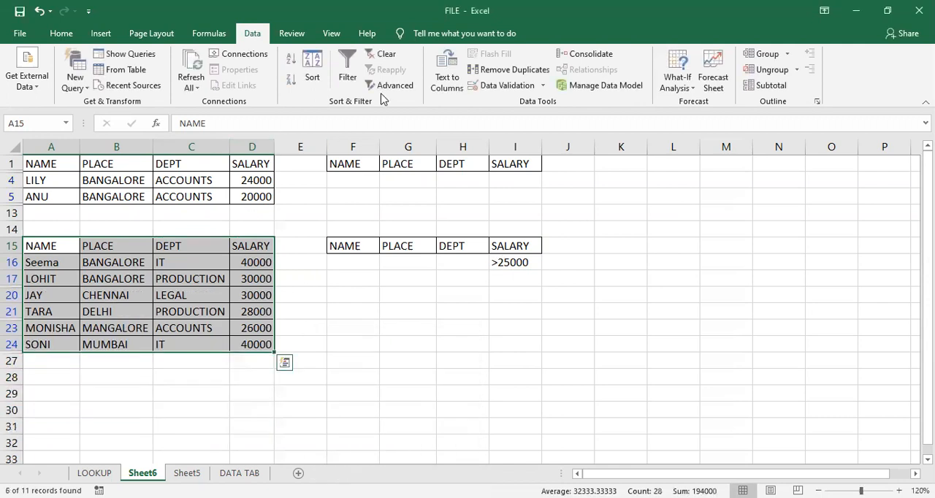
- Clear the filter from the lower employee list and enter accounts under DEPT in H16
{"action": "left_click", "coordinate": [371, 57]}
{"action": "left_click", "coordinate": [451, 261]}
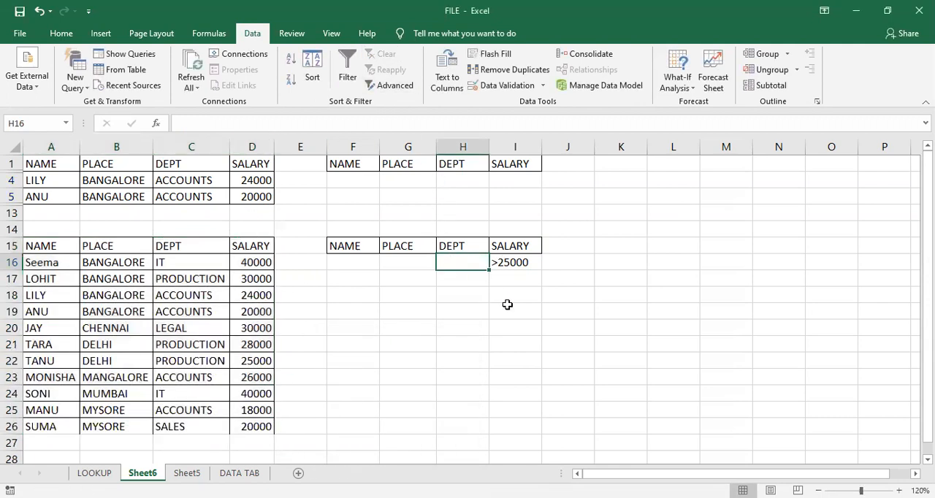
{"action": "type", "text": "accounts"}
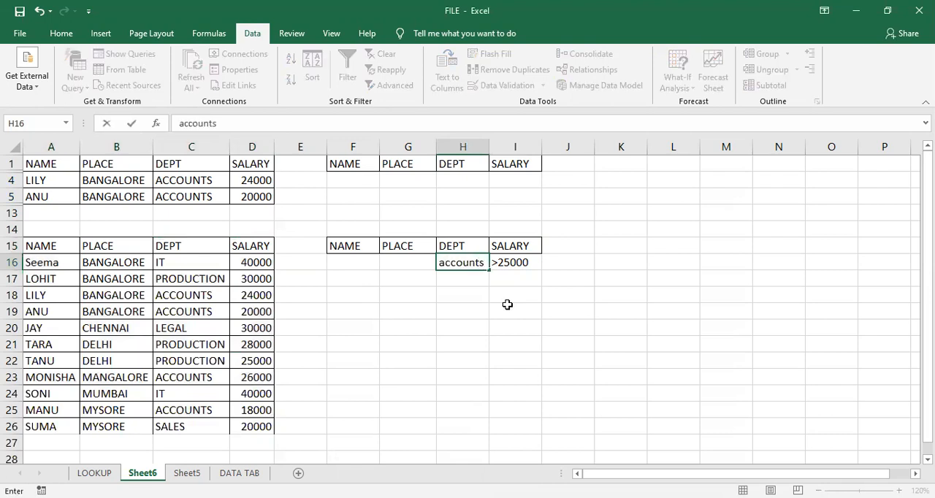
{"action": "key", "text": "Return"}
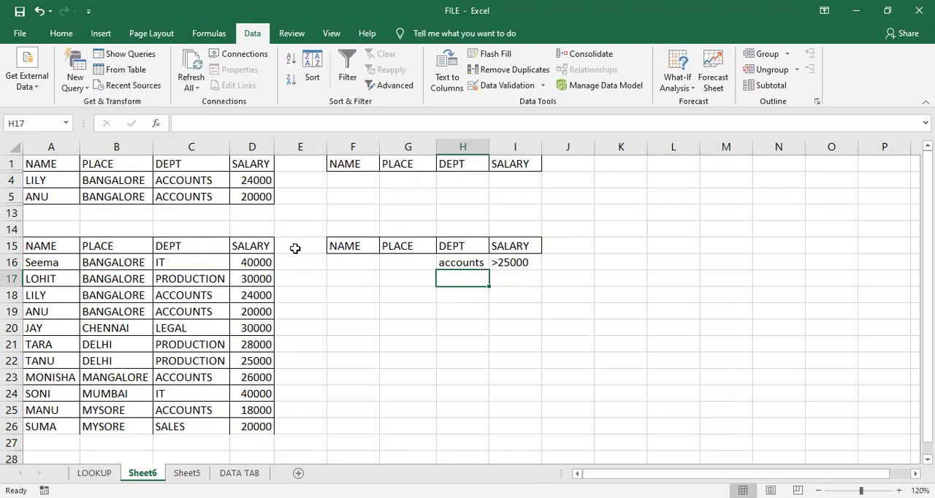
- Apply an in-place Advanced Filter with list range A15:D26 and criteria range F15:I16
{"action": "left_click_drag", "start_coordinate": [67, 239], "coordinate": [271, 429]}
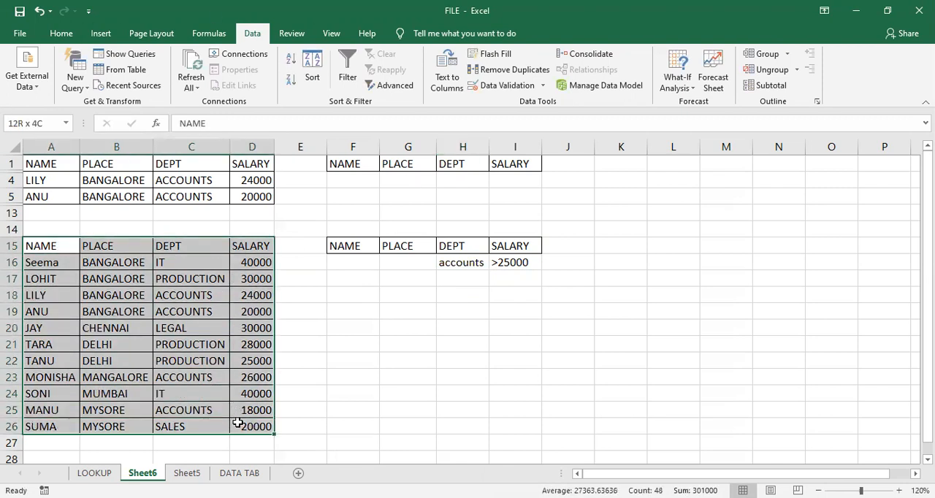
{"action": "left_click", "coordinate": [404, 87]}
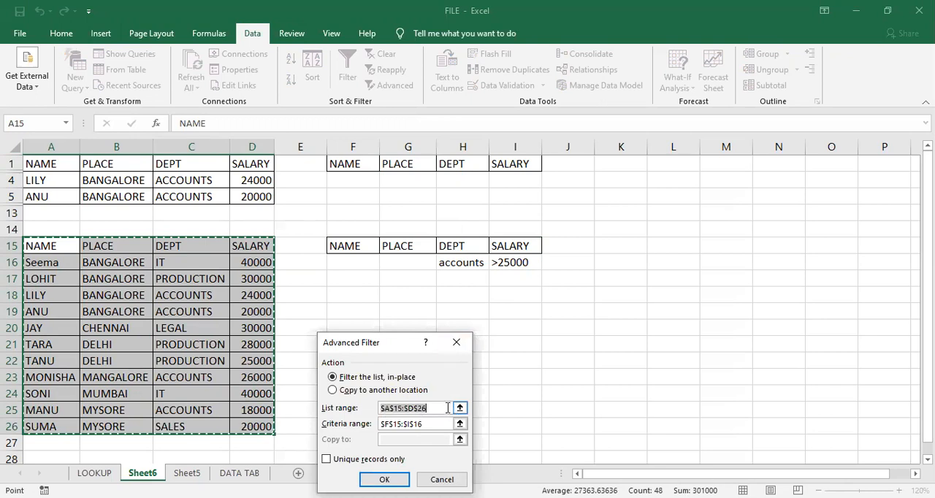
{"action": "key", "text": "BackSpace"}
{"action": "left_click_drag", "start_coordinate": [40, 247], "coordinate": [248, 426]}
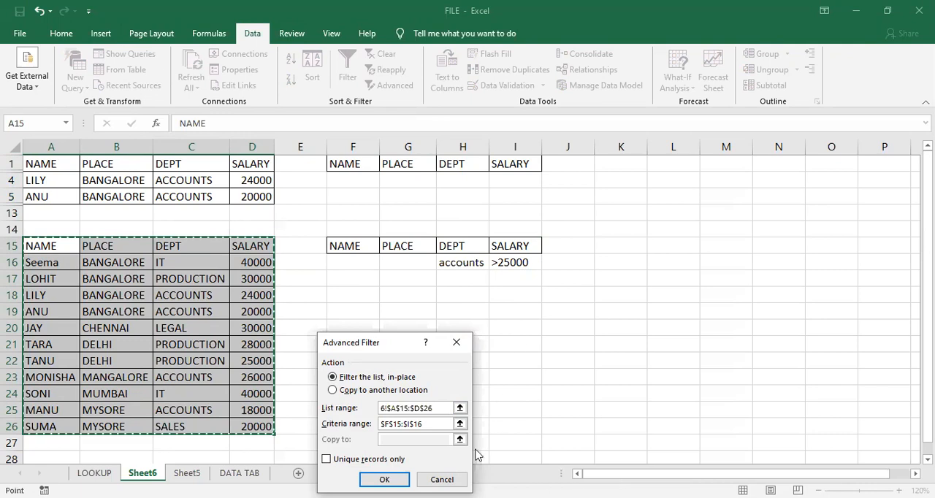
{"action": "left_click", "coordinate": [446, 423]}
{"action": "key", "text": "BackSpace"}
{"action": "key", "text": "BackSpace"}
{"action": "key", "text": "BackSpace"}
{"action": "key", "text": "BackSpace"}
{"action": "key", "text": "BackSpace"}
{"action": "key", "text": "BackSpace"}
{"action": "key", "text": "BackSpace"}
{"action": "key", "text": "BackSpace"}
{"action": "key", "text": "BackSpace"}
{"action": "key", "text": "BackSpace"}
{"action": "key", "text": "BackSpace"}
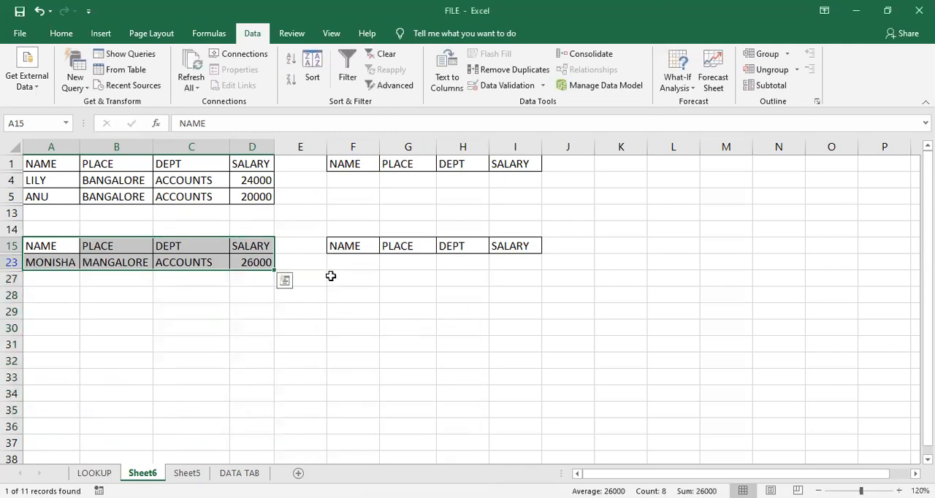
- Clear the filter from the lower employee list and change the salary criterion in I16 to <25000
{"action": "left_click", "coordinate": [387, 55]}
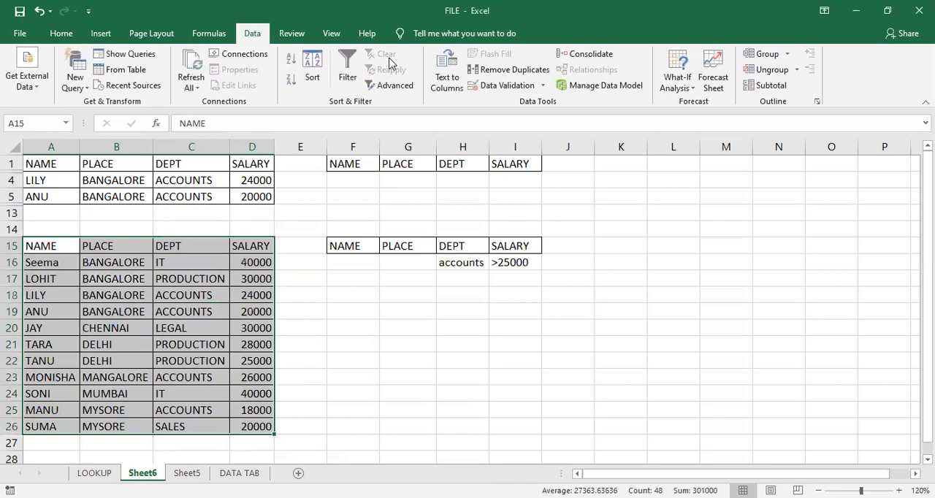
{"action": "double_click", "coordinate": [503, 263]}
{"action": "key", "text": "BackSpace"}
{"action": "type", "text": "<"}
{"action": "key", "text": "Return"}
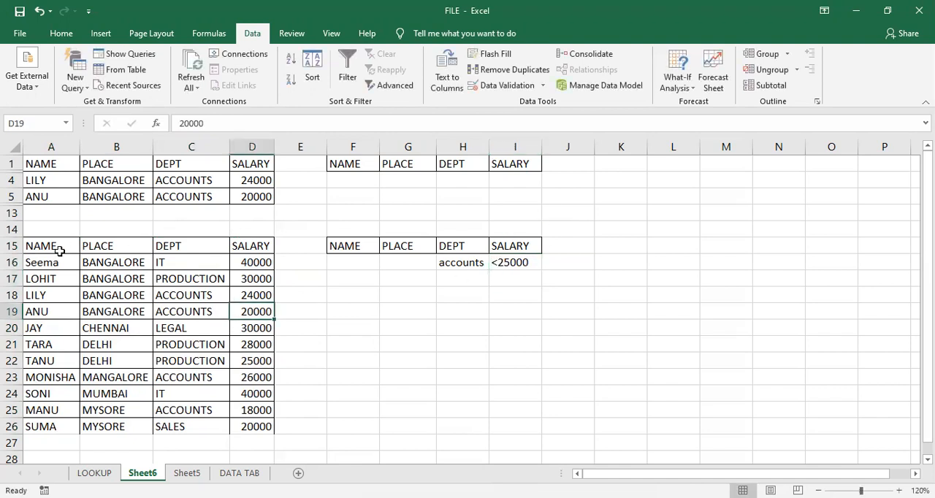
- Start another in-place Advanced Filter on the lower employee list with list range A15:D26
{"action": "left_click_drag", "start_coordinate": [58, 249], "coordinate": [238, 424]}
{"action": "left_click", "coordinate": [388, 85]}
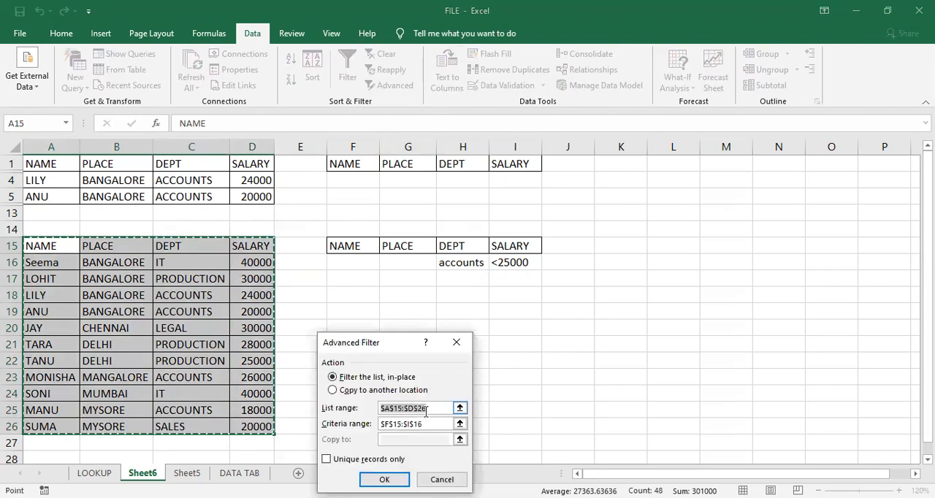
{"action": "key", "text": "BackSpace"}
{"action": "left_click", "coordinate": [45, 245]}
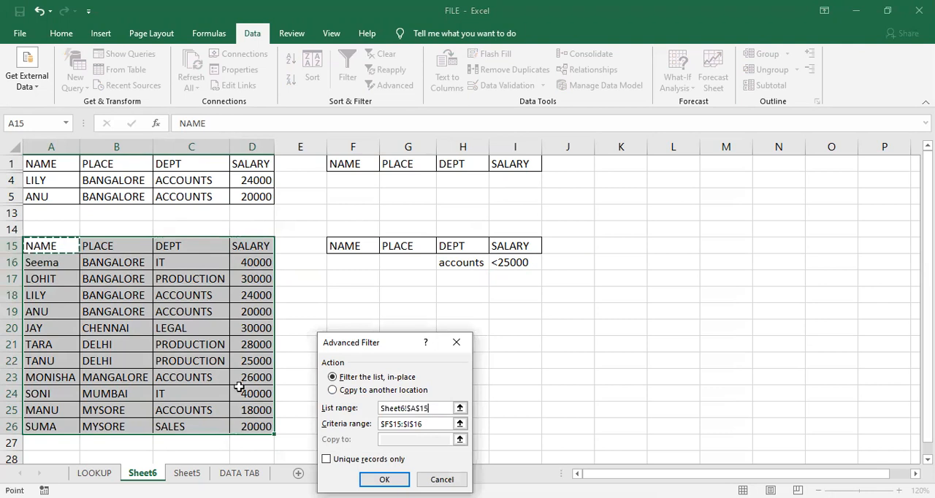
{"action": "left_click_drag", "start_coordinate": [45, 245], "coordinate": [256, 425]}
- Reselect F15:I16 as the Advanced Filter criteria range and apply the filter
{"action": "left_click", "coordinate": [436, 426]}
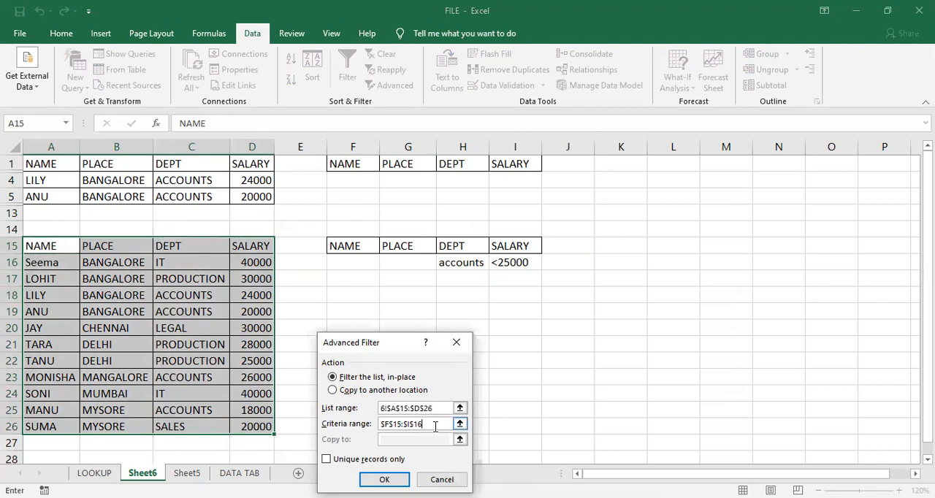
{"action": "key", "text": "BackSpace"}
{"action": "key", "text": "BackSpace"}
{"action": "key", "text": "BackSpace"}
{"action": "key", "text": "BackSpace"}
{"action": "key", "text": "BackSpace"}
{"action": "key", "text": "BackSpace"}
{"action": "key", "text": "BackSpace"}
{"action": "key", "text": "BackSpace"}
{"action": "key", "text": "BackSpace"}
{"action": "key", "text": "BackSpace"}
{"action": "key", "text": "BackSpace"}
{"action": "left_click", "coordinate": [345, 246]}
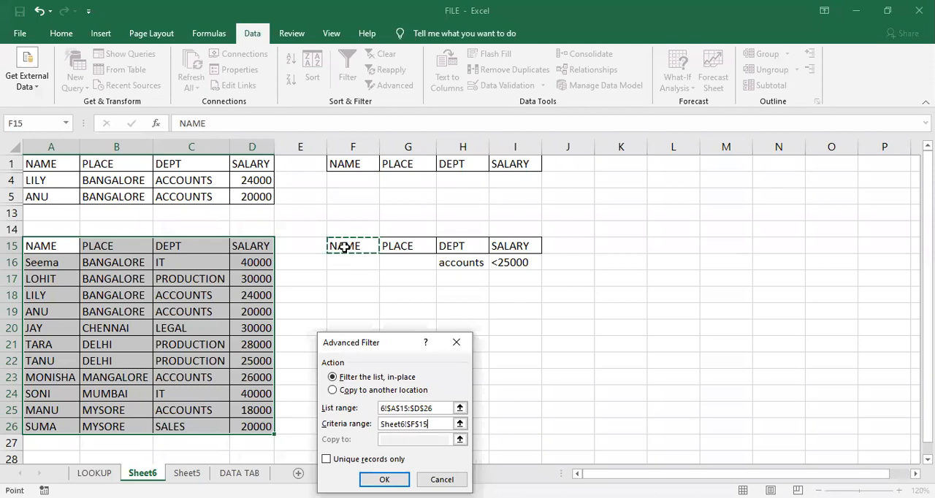
{"action": "left_click", "coordinate": [384, 476]}
{"action": "left_click", "coordinate": [304, 344]}
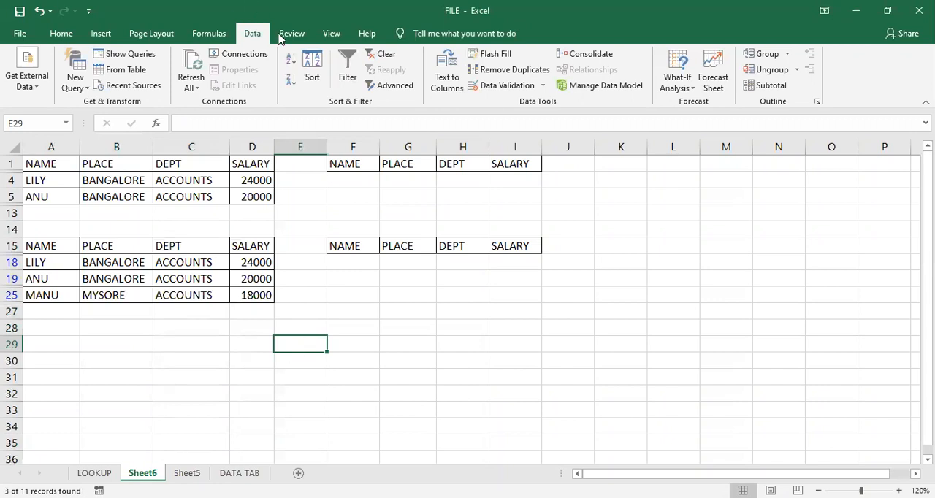
- Clear the filter from the lower employee list and undo the clearing
{"action": "left_click", "coordinate": [389, 57]}
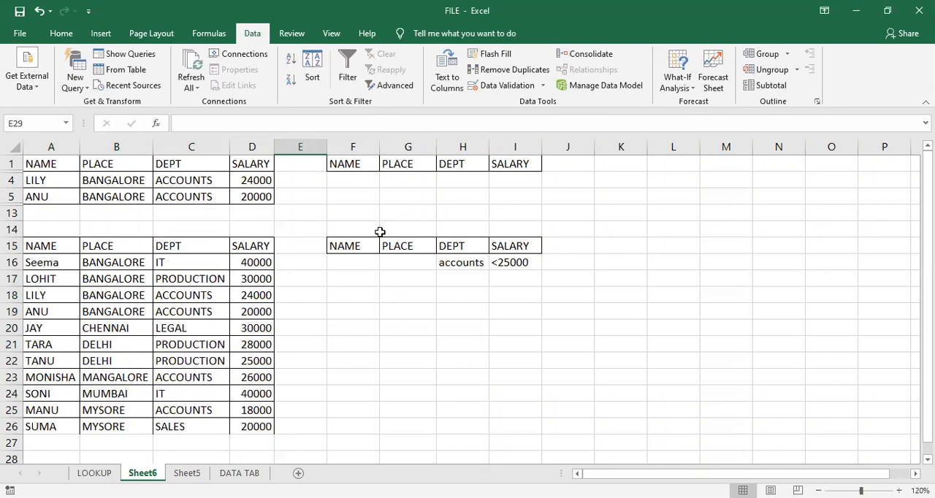
{"action": "key", "text": "ctrl+z"}
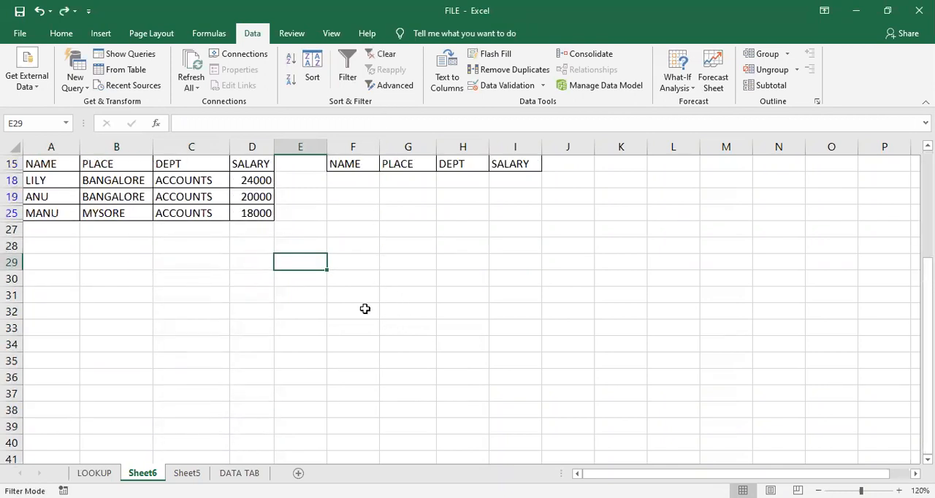
{"action": "left_click", "coordinate": [365, 344]}
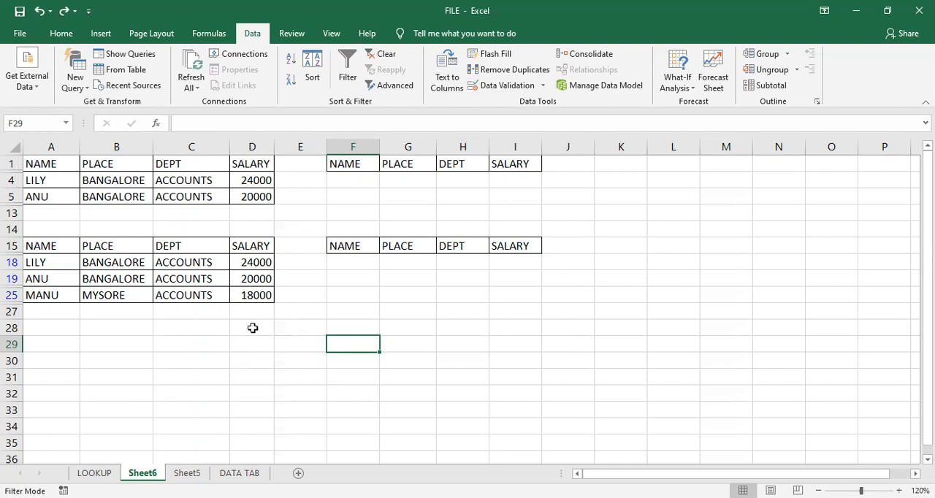
{"action": "left_click", "coordinate": [253, 328]}
{"action": "left_click", "coordinate": [142, 341]}
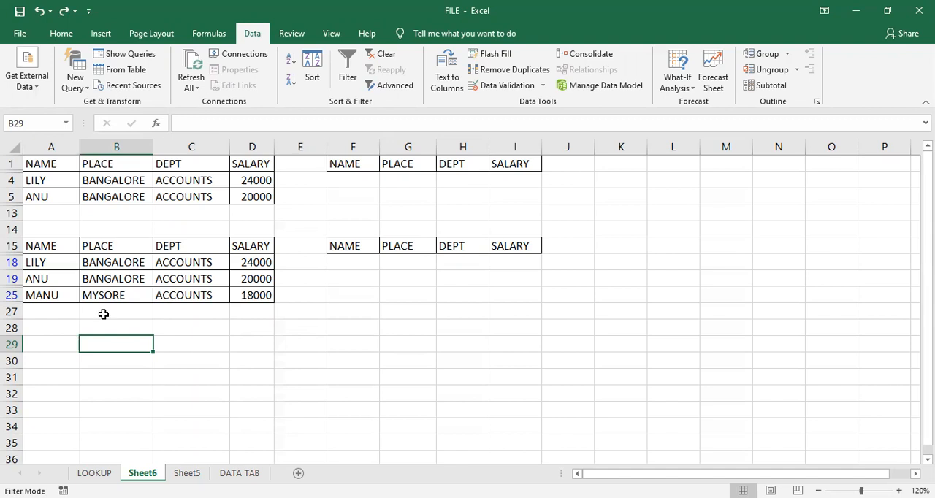
{"action": "left_click", "coordinate": [110, 247]}
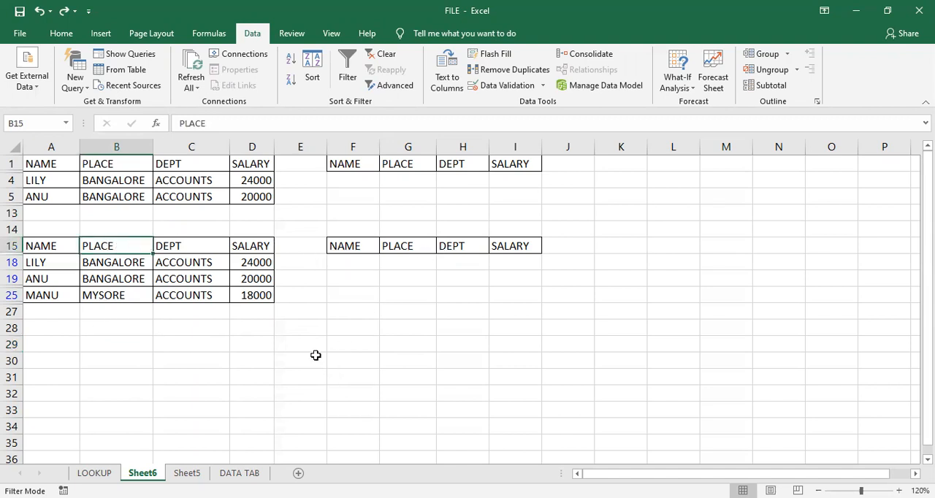
{"action": "left_click", "coordinate": [270, 358]}
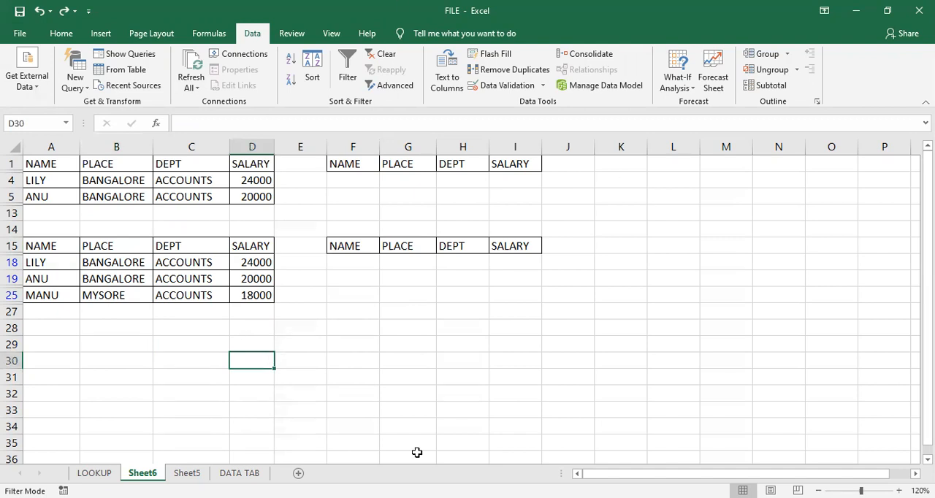
{"action": "left_click", "coordinate": [368, 345]}
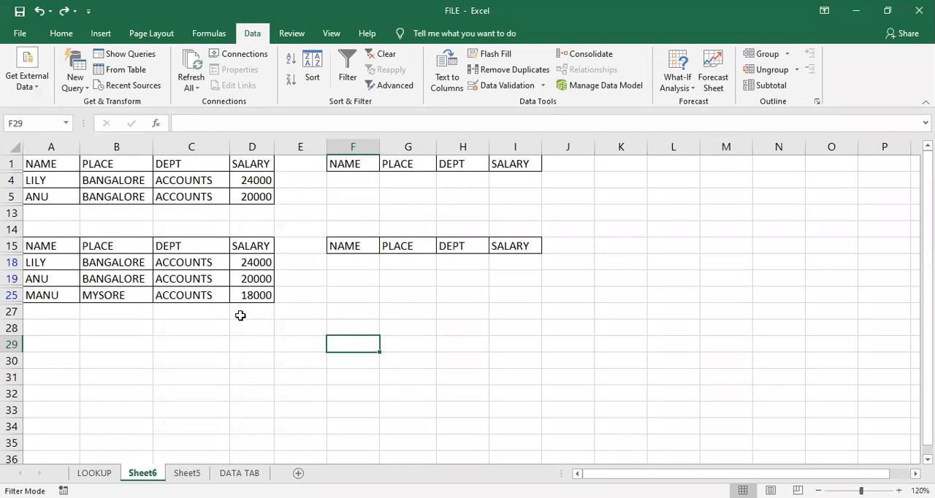
{"action": "left_click", "coordinate": [612, 341]}
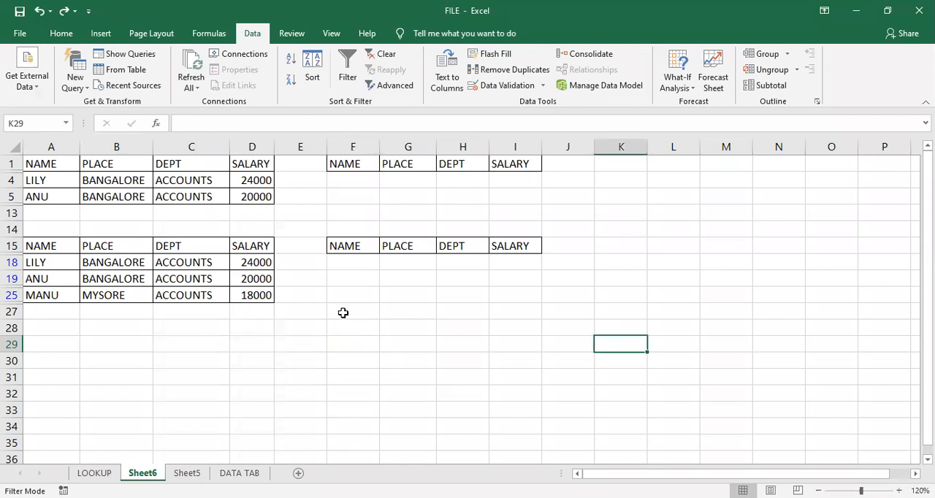
{"action": "left_click", "coordinate": [255, 185]}
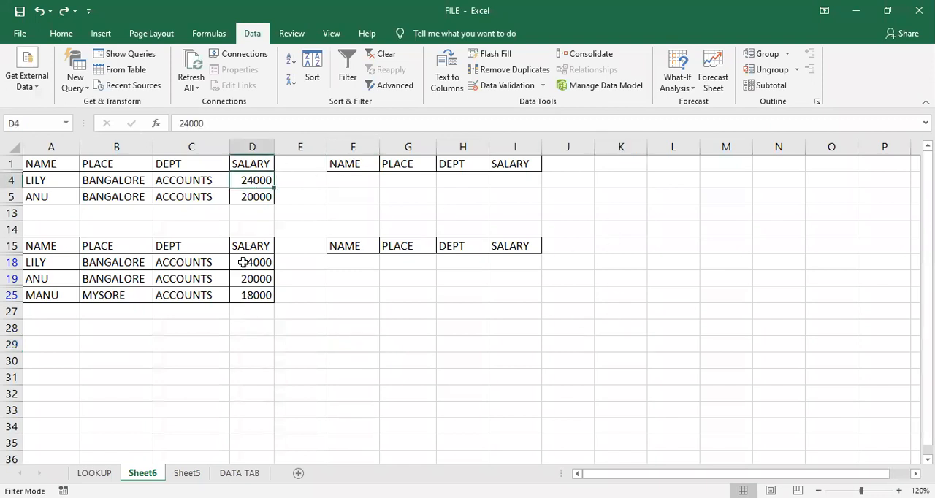
{"action": "left_click_drag", "start_coordinate": [243, 262], "coordinate": [252, 278]}
- Clear the Advanced Filter from the lower employee list
{"action": "left_click", "coordinate": [381, 53]}
{"action": "left_click_drag", "start_coordinate": [237, 247], "coordinate": [233, 242]}
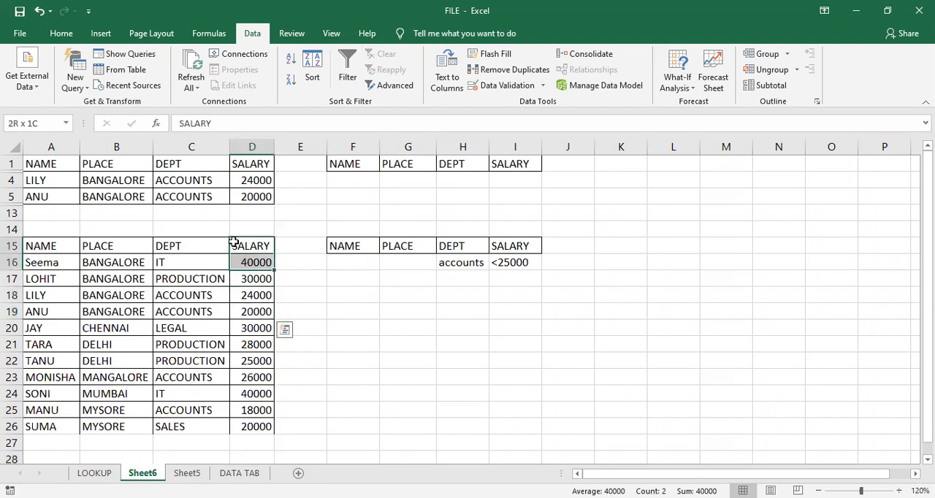
- Copy the lower employee list A15:D26 into a new worksheet starting at cell A1
{"action": "left_click_drag", "start_coordinate": [73, 246], "coordinate": [257, 427]}
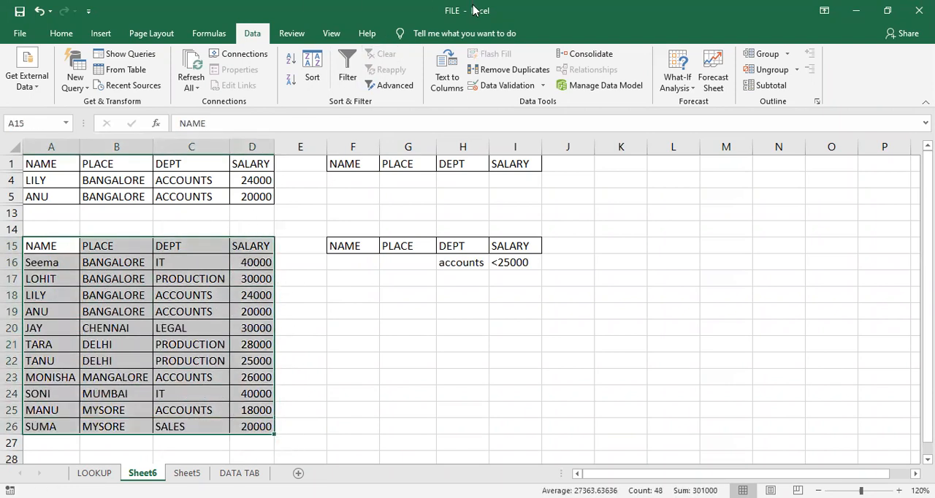
{"action": "key", "text": "ctrl+c"}
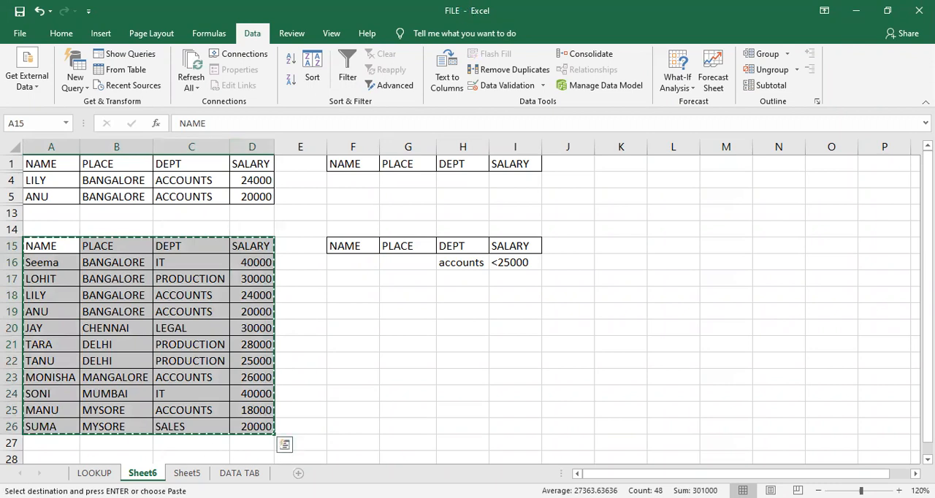
{"action": "left_click", "coordinate": [298, 473]}
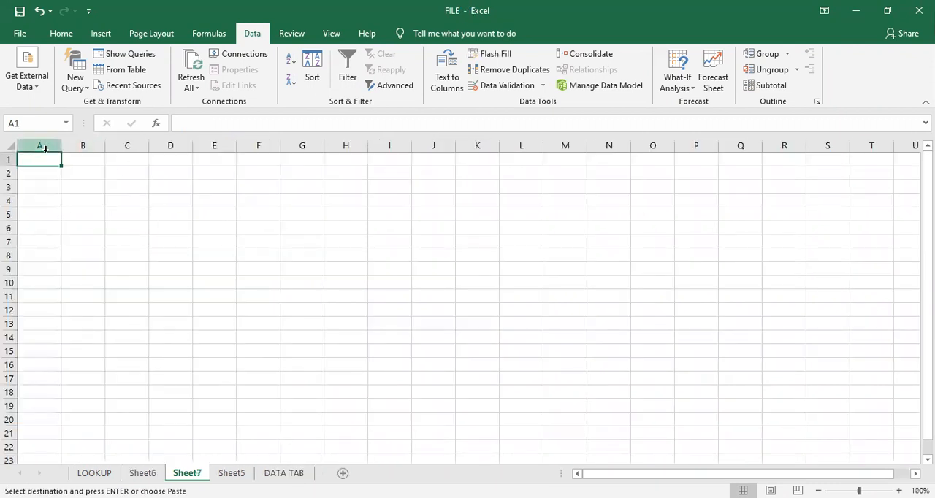
{"action": "key", "text": "ctrl+v"}
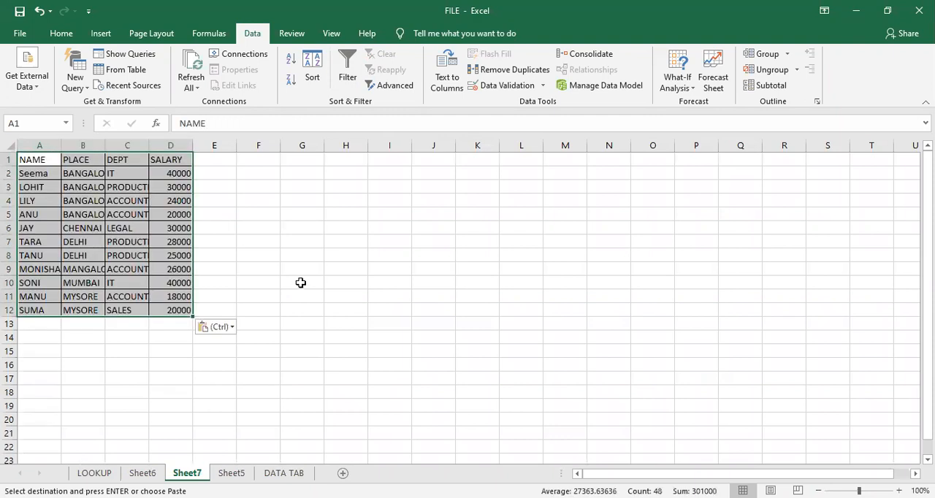
{"action": "left_click", "coordinate": [265, 226]}
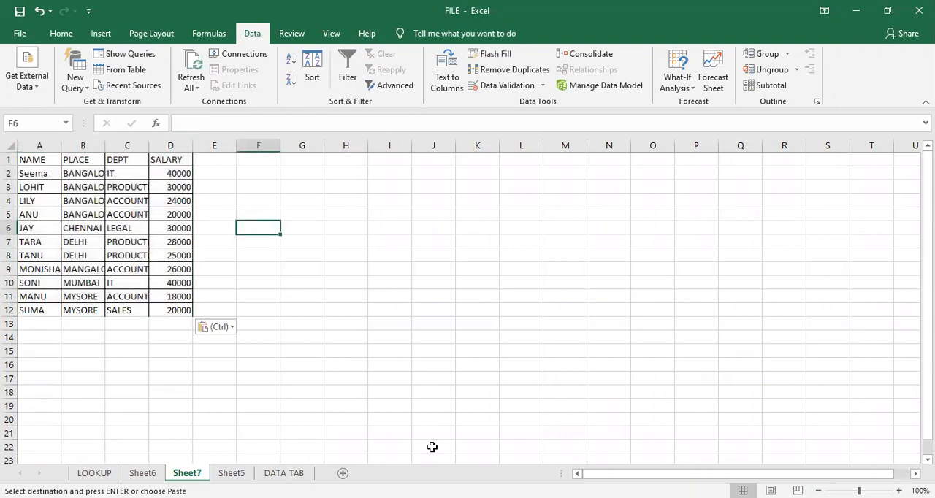
- Auto-fit the widths of columns A to D on the new sheet to their contents
{"action": "left_click", "coordinate": [37, 145]}
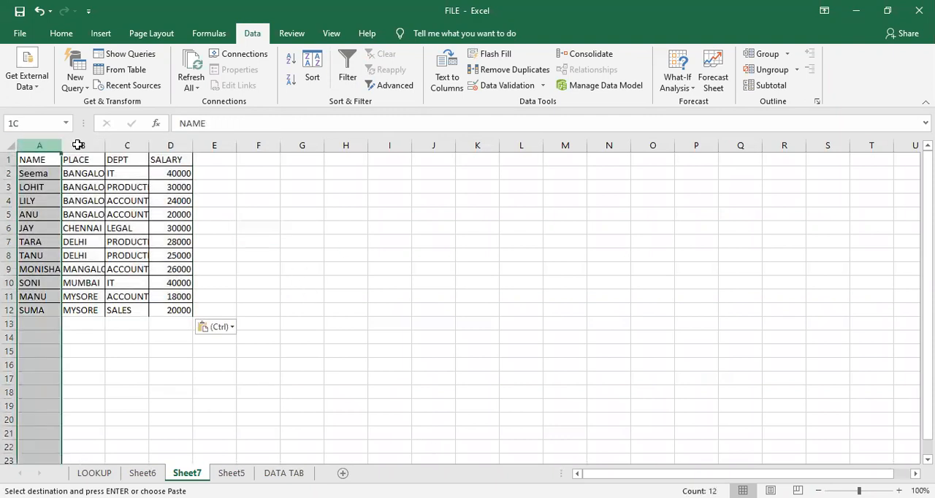
{"action": "left_click", "coordinate": [156, 144], "text": "shift"}
{"action": "double_click", "coordinate": [149, 145]}
{"action": "left_click", "coordinate": [263, 254]}
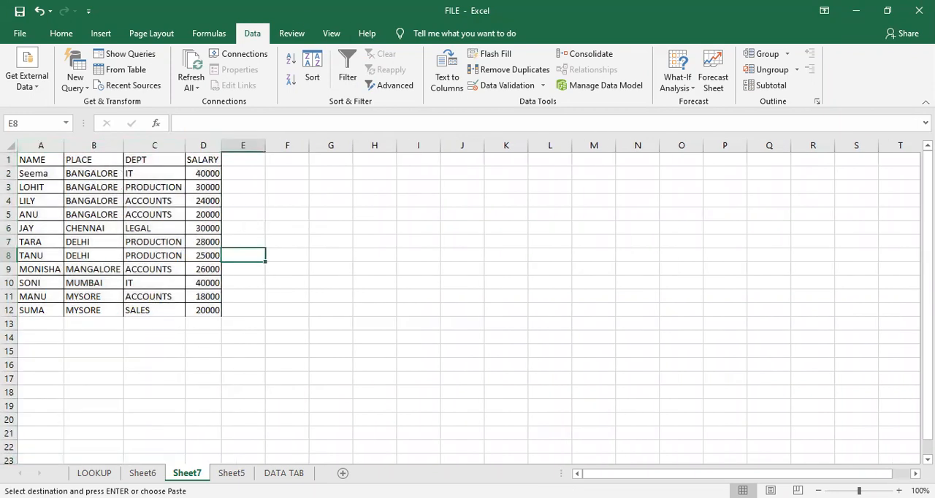
{"action": "scroll", "coordinate": [355, 196], "scroll_direction": "up", "scroll_amount": 3, "text": "ctrl"}
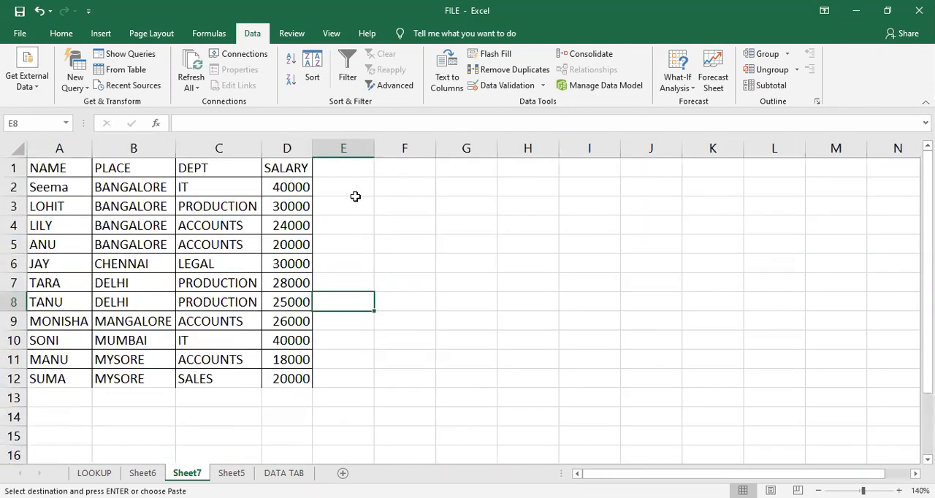
- Copy the header row A1:D1 to F1:I1 as headings for a criteria range
{"action": "left_click", "coordinate": [422, 226]}
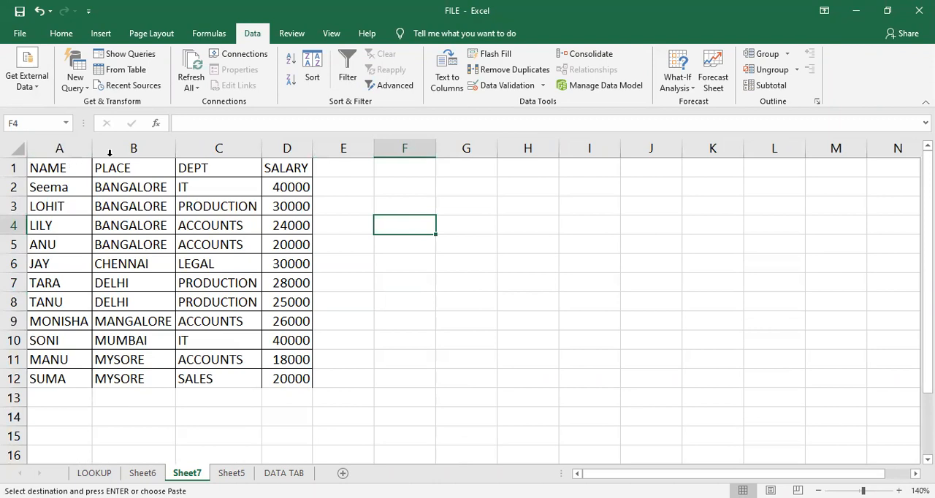
{"action": "left_click_drag", "start_coordinate": [88, 167], "coordinate": [275, 147]}
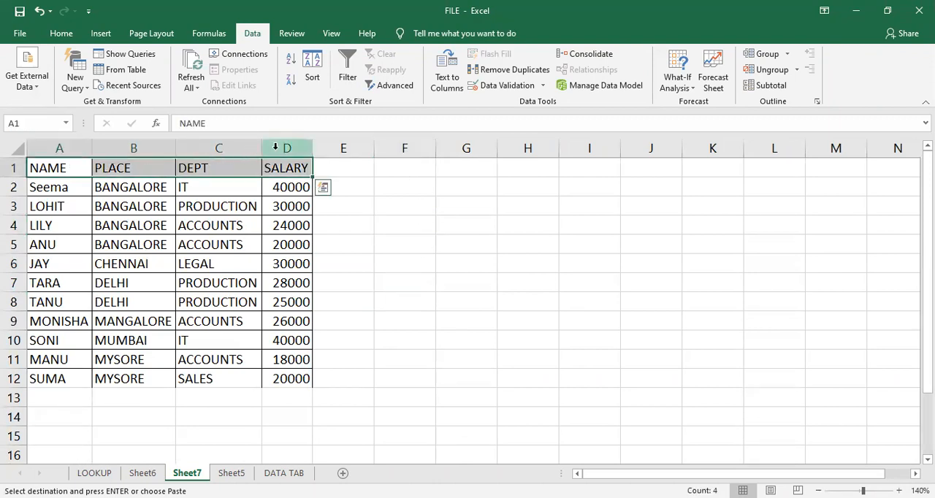
{"action": "left_click", "coordinate": [402, 170]}
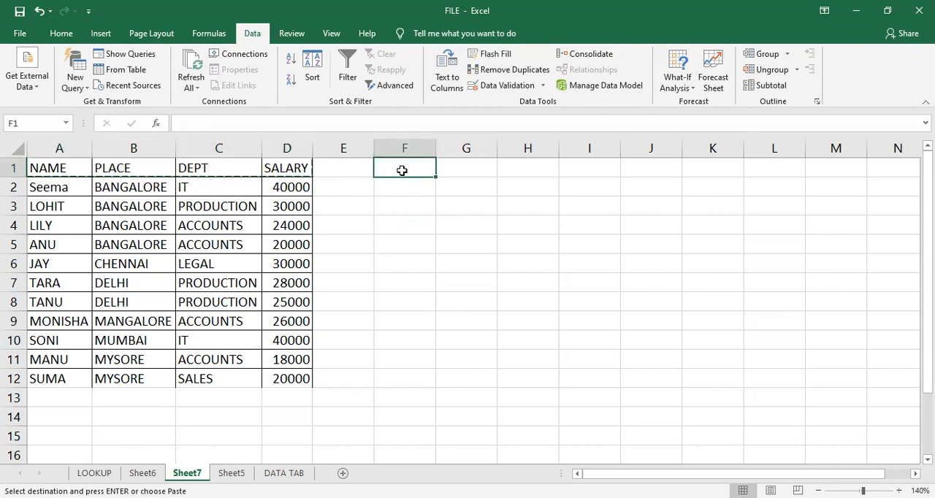
{"action": "key", "text": "Return"}
{"action": "left_click", "coordinate": [424, 266]}
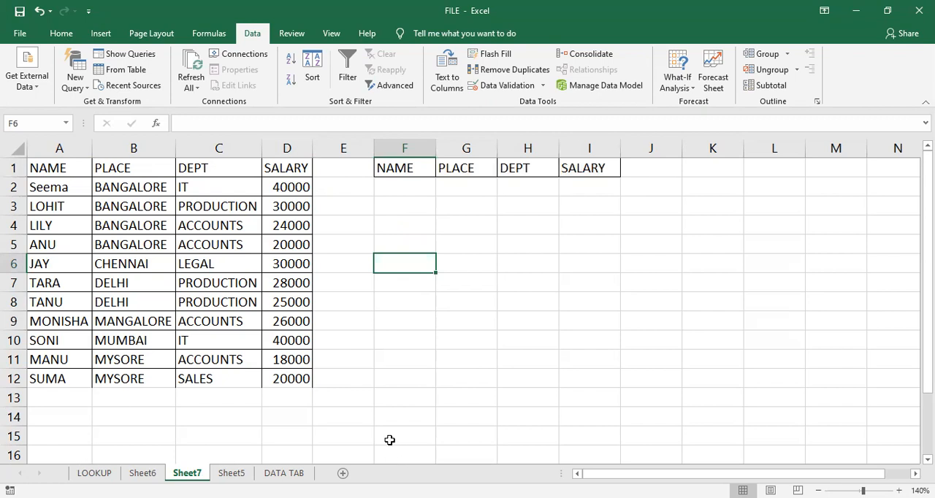
- Enter the output heading "Name" in cell G13
{"action": "left_click", "coordinate": [451, 405]}
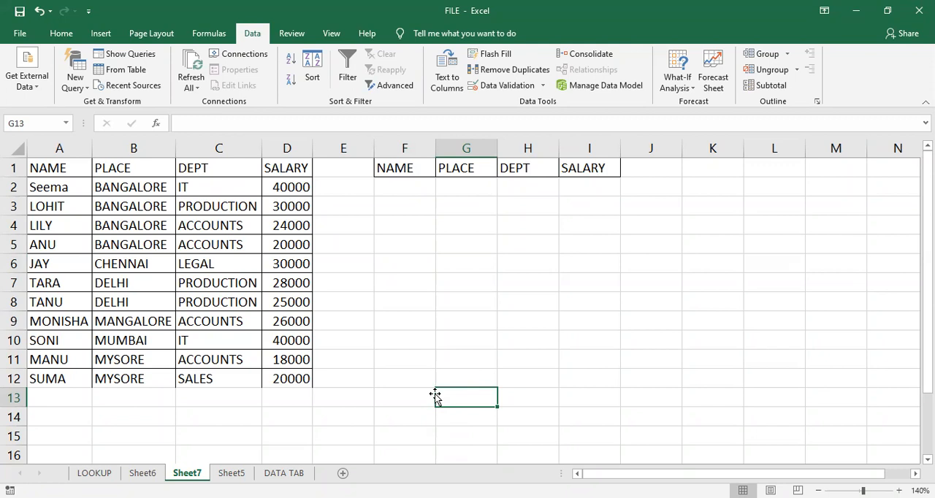
{"action": "type", "text": "Names"}
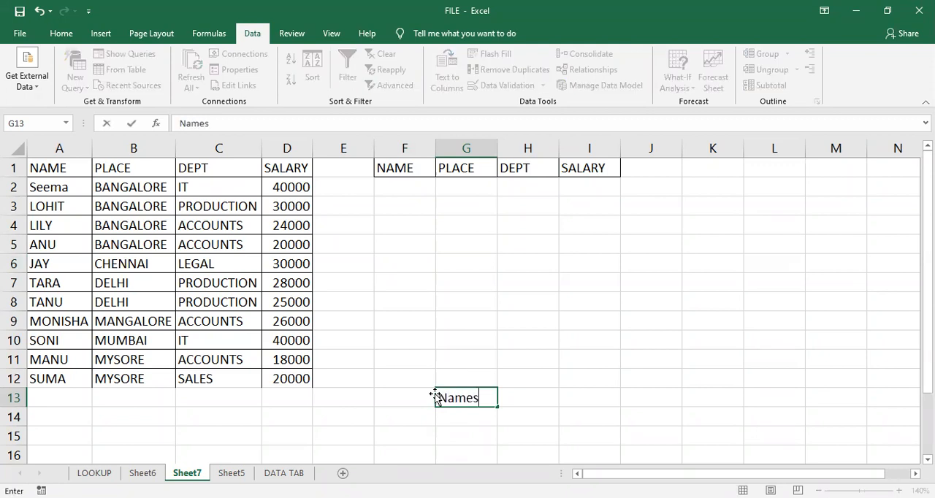
{"action": "key", "text": "BackSpace"}
{"action": "key", "text": "Return"}
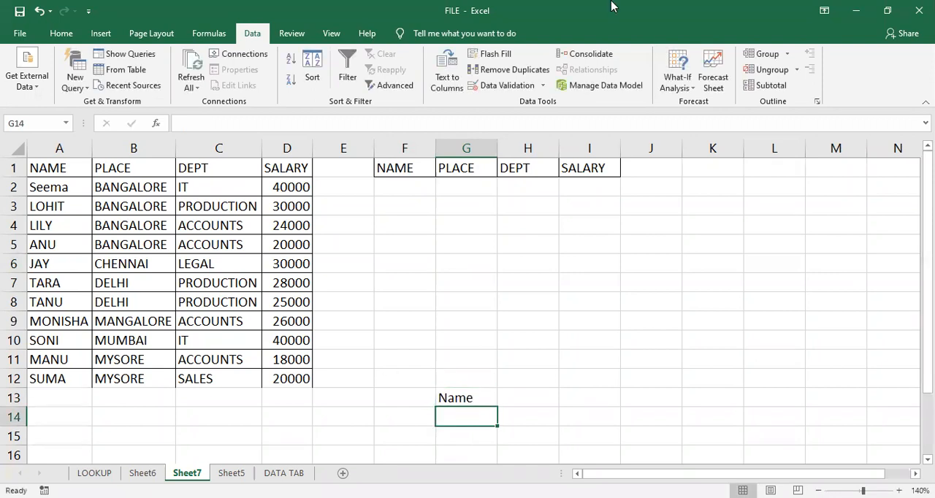
{"action": "left_click", "coordinate": [467, 397]}
- Enter the criterion "bangalore" under the PLACE heading in cell G2
{"action": "left_click", "coordinate": [462, 186]}
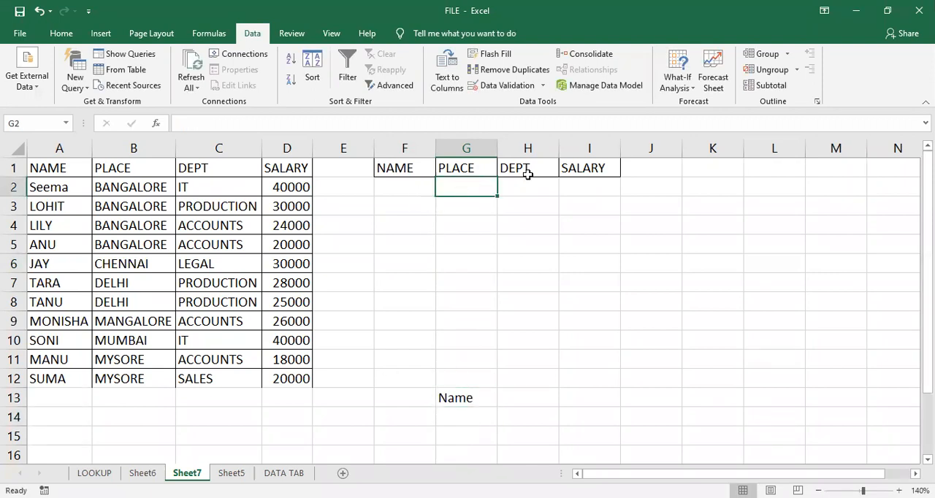
{"action": "left_click", "coordinate": [578, 188]}
{"action": "left_click", "coordinate": [524, 187]}
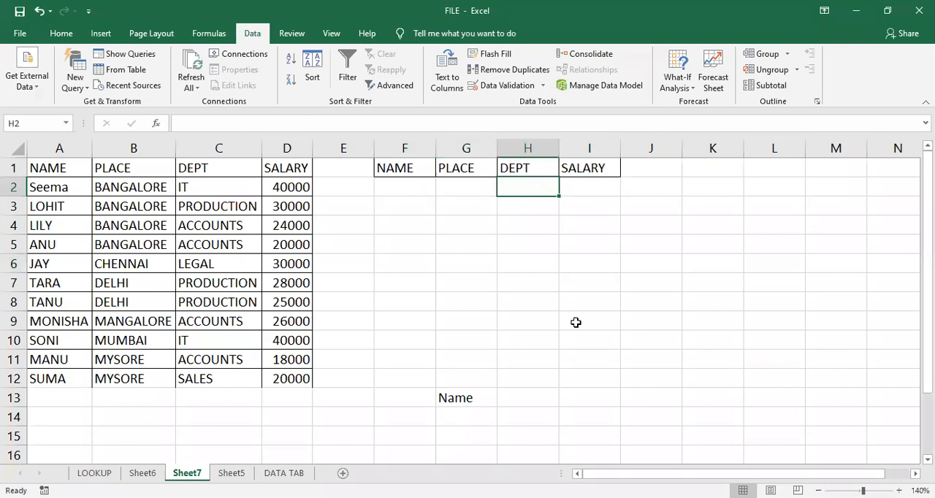
{"action": "left_click", "coordinate": [469, 186]}
{"action": "type", "text": "b"}
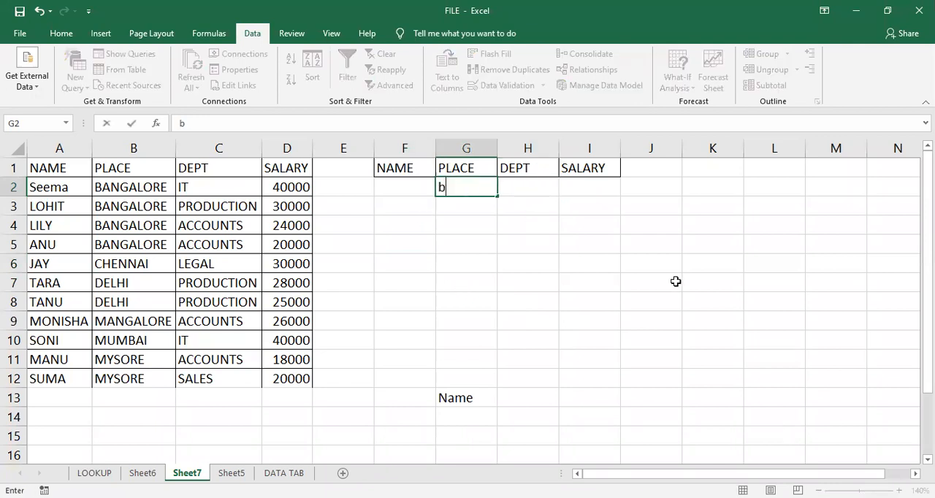
{"action": "type", "text": "angalore"}
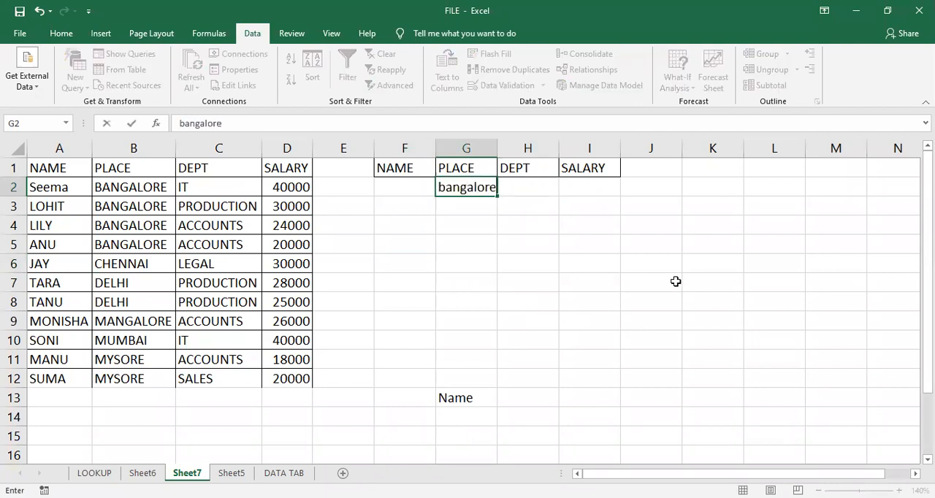
{"action": "key", "text": "Tab"}
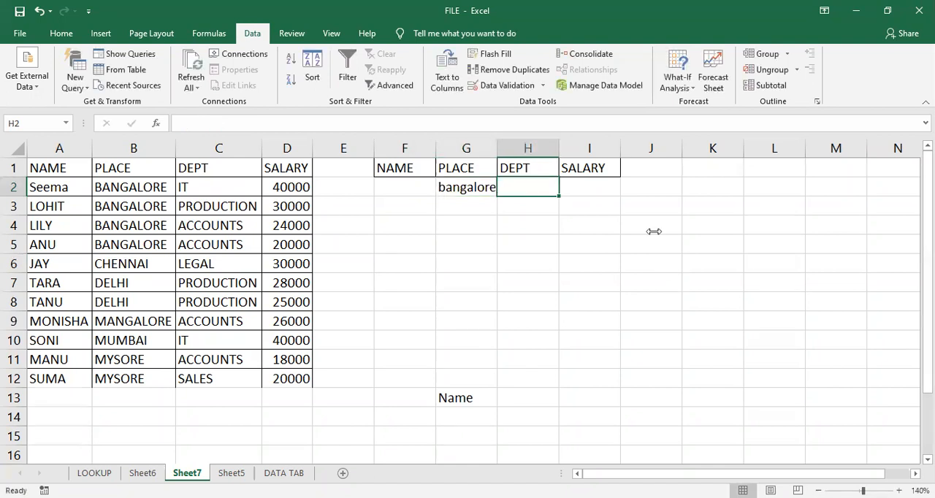
- Change the salary in cell D4 of the employee list to 35000
{"action": "left_click", "coordinate": [586, 191]}
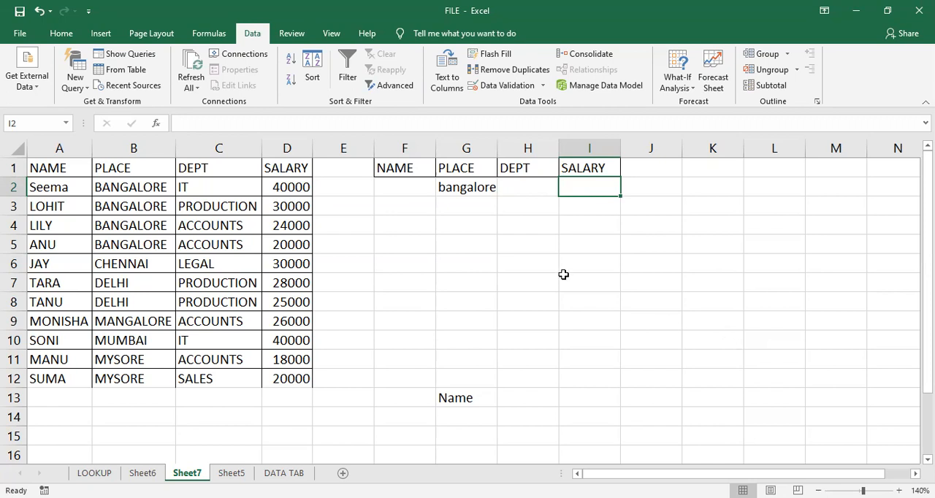
{"action": "left_click", "coordinate": [284, 227]}
{"action": "type", "text": "35000"}
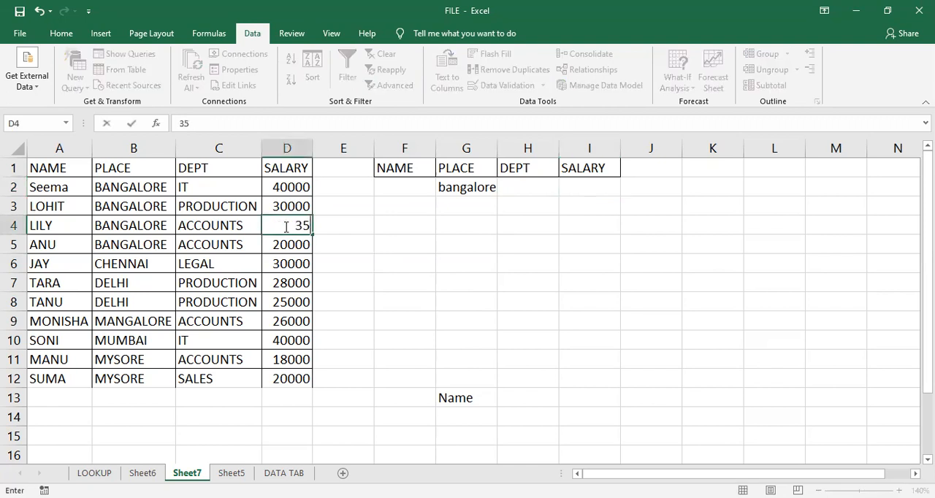
{"action": "key", "text": "Return"}
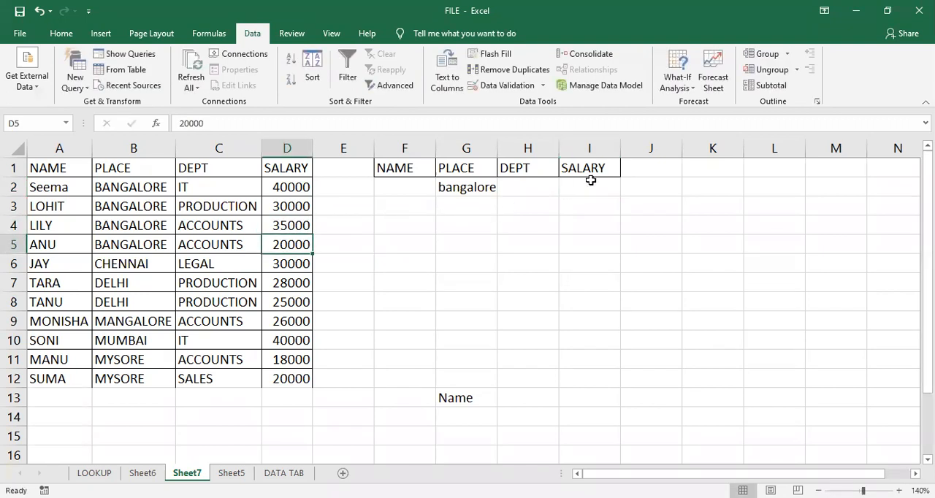
- Enter the criterion >30000 under the criteria range's SALARY heading in cell I2
{"action": "left_click", "coordinate": [591, 180]}
{"action": "type", "text": ">"}
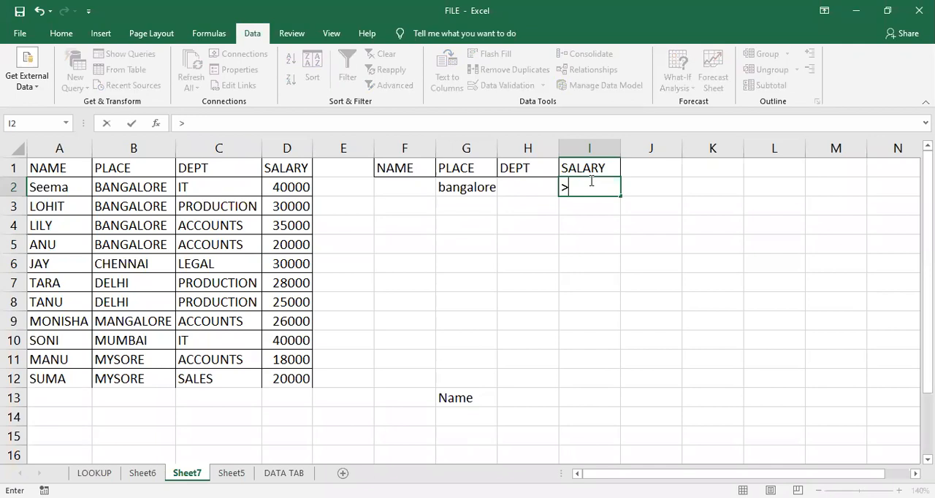
{"action": "type", "text": "30000"}
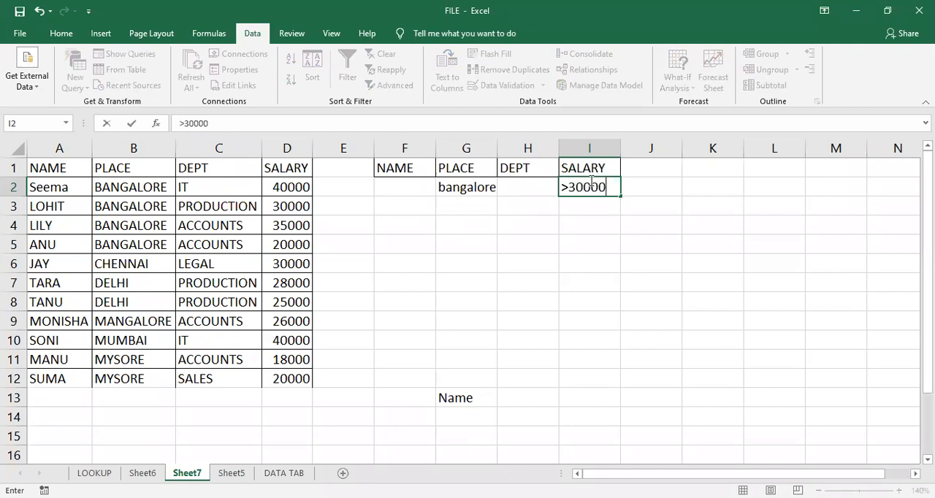
{"action": "left_click", "coordinate": [553, 303]}
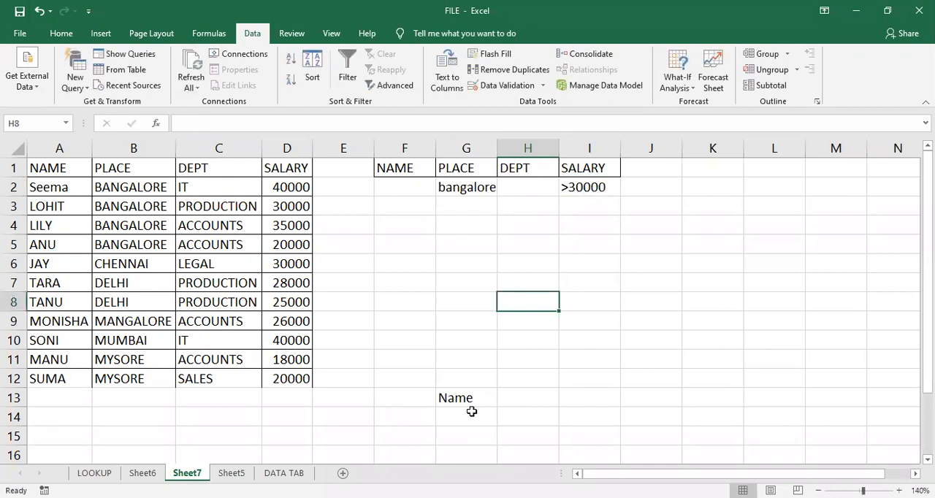
{"action": "scroll", "coordinate": [473, 361], "scroll_direction": "down", "scroll_amount": 1}
{"action": "left_click", "coordinate": [473, 361]}
{"action": "left_click", "coordinate": [475, 383]}
{"action": "scroll", "coordinate": [358, 306], "scroll_direction": "up", "scroll_amount": 1}
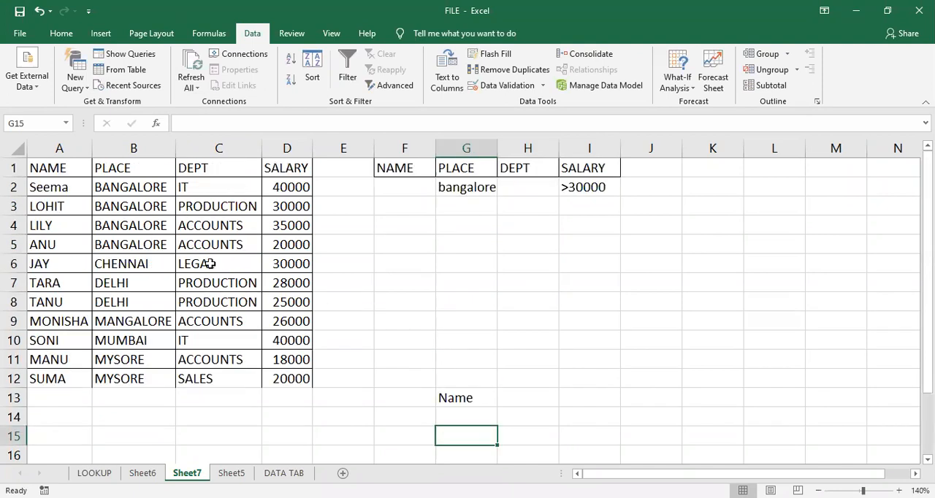
{"action": "scroll", "coordinate": [318, 310], "scroll_direction": "down", "scroll_amount": 1}
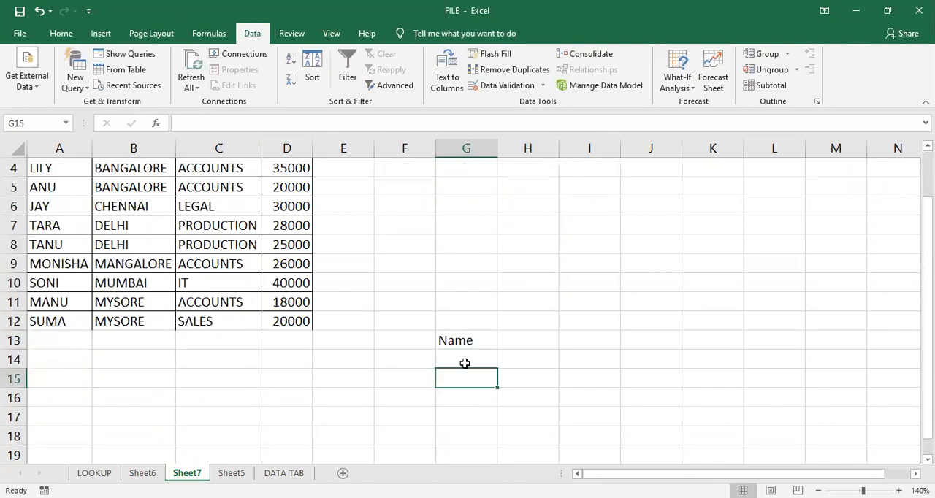
{"action": "scroll", "coordinate": [439, 357], "scroll_direction": "up", "scroll_amount": 1}
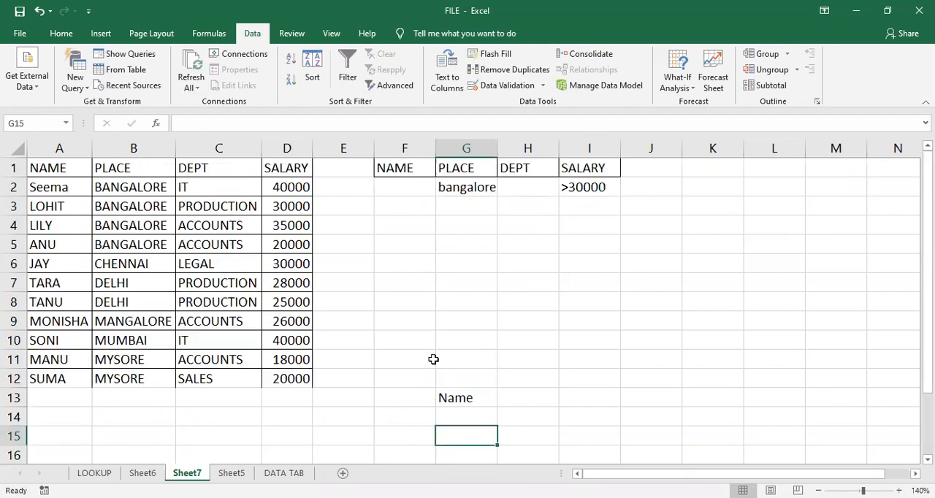
{"action": "left_click", "coordinate": [529, 305]}
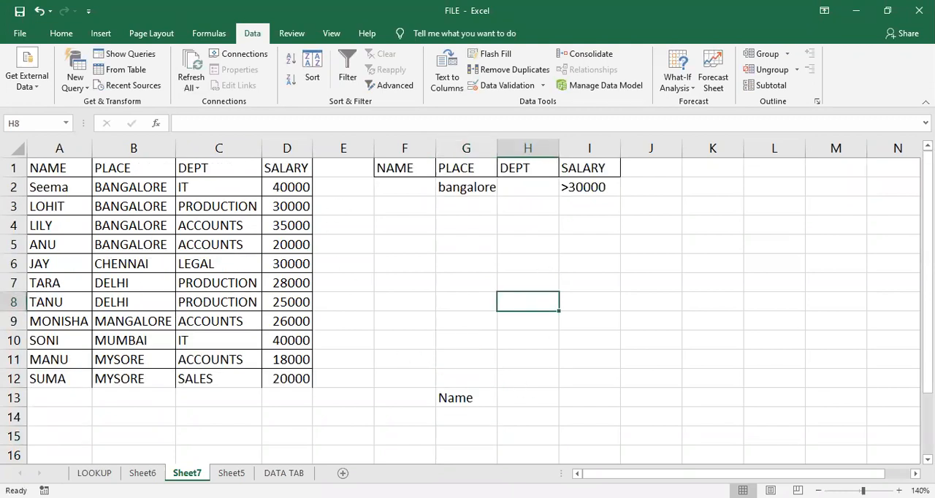
{"action": "left_click", "coordinate": [231, 229]}
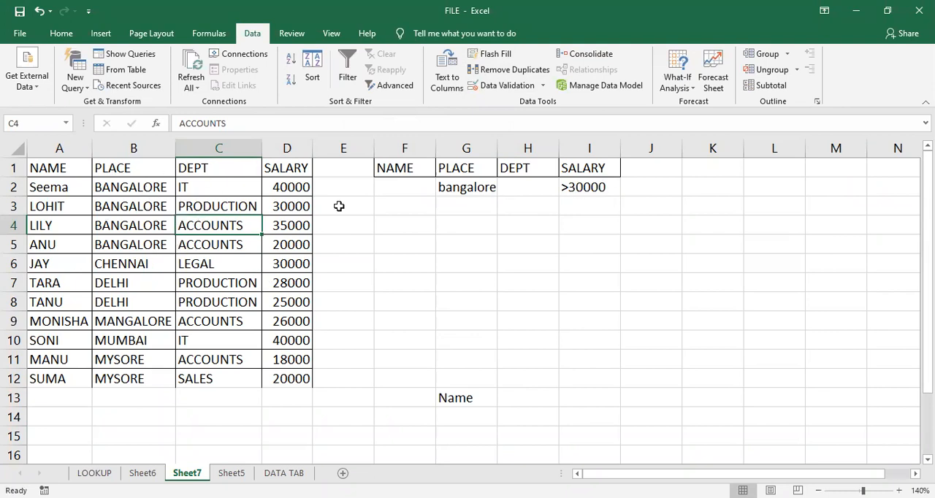
{"action": "scroll", "coordinate": [475, 391], "scroll_direction": "down", "scroll_amount": 1}
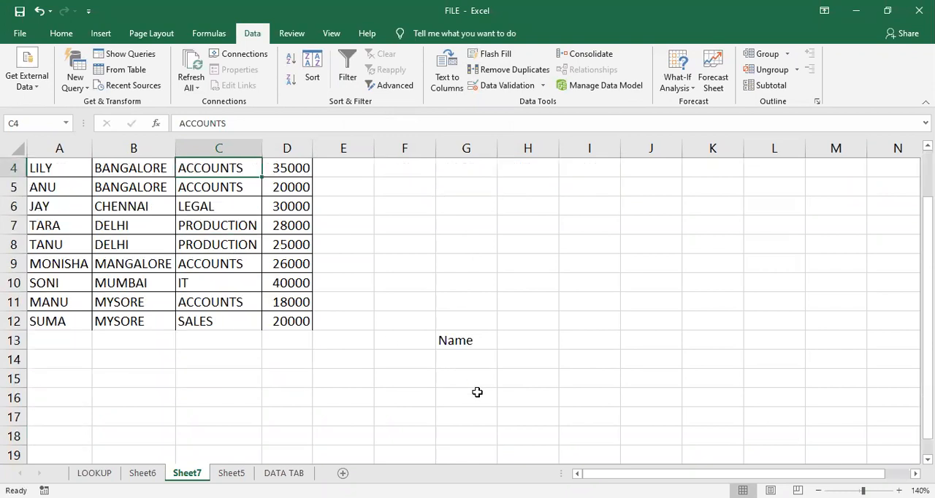
{"action": "scroll", "coordinate": [475, 390], "scroll_direction": "up", "scroll_amount": 1}
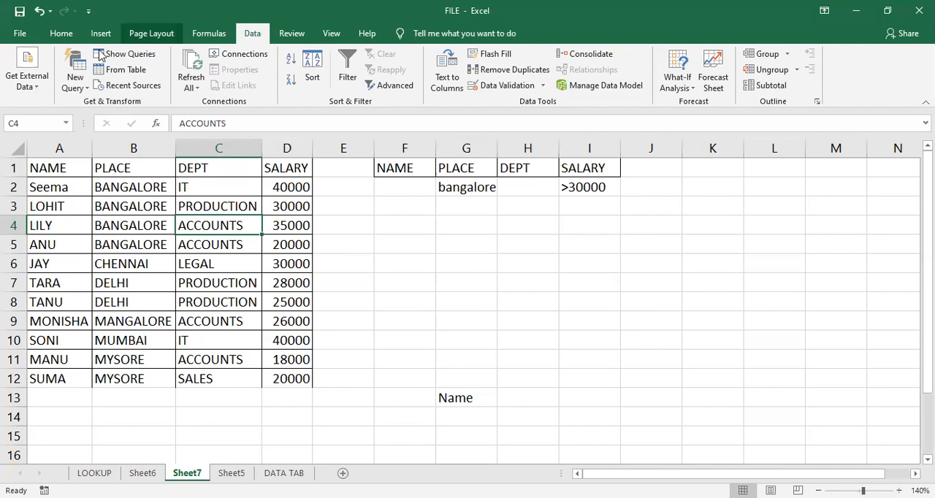
- Start an Advanced Filter on the employee list A1:D12, set to copy the results to another location
{"action": "left_click_drag", "start_coordinate": [71, 162], "coordinate": [298, 370]}
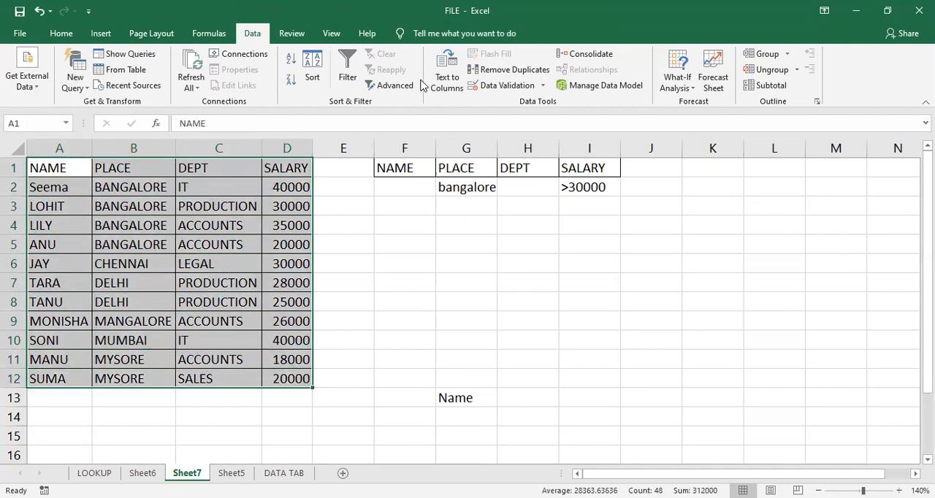
{"action": "left_click", "coordinate": [394, 86]}
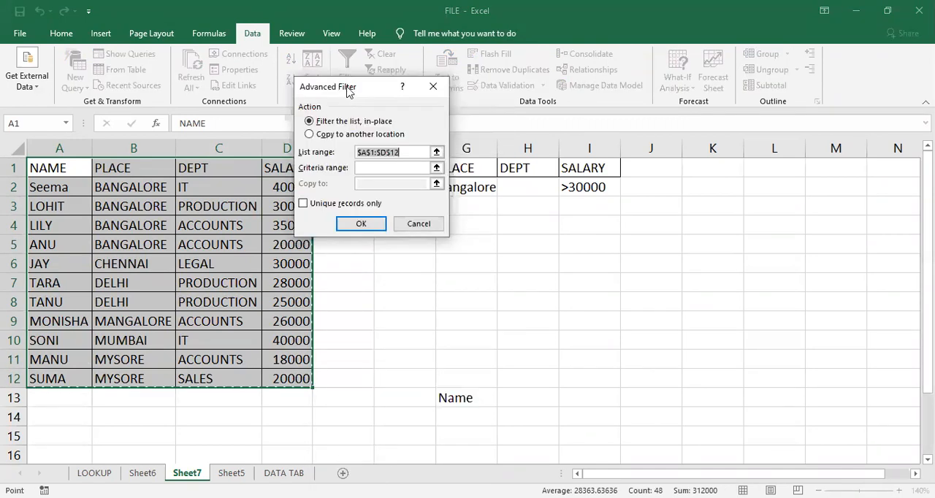
{"action": "left_click_drag", "start_coordinate": [348, 91], "coordinate": [343, 81]}
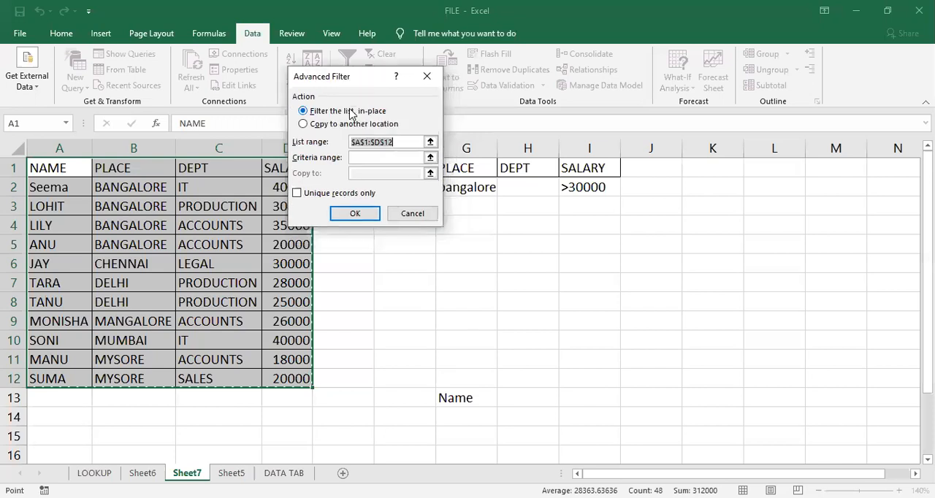
{"action": "left_click", "coordinate": [308, 125]}
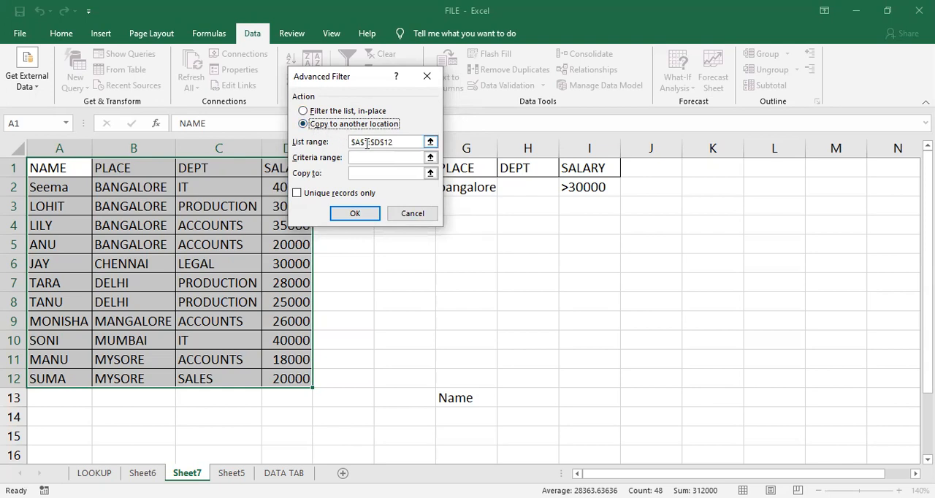
- Clear the filter's list range and reselect A1:D12 on Sheet7 as the source
{"action": "left_click", "coordinate": [397, 141]}
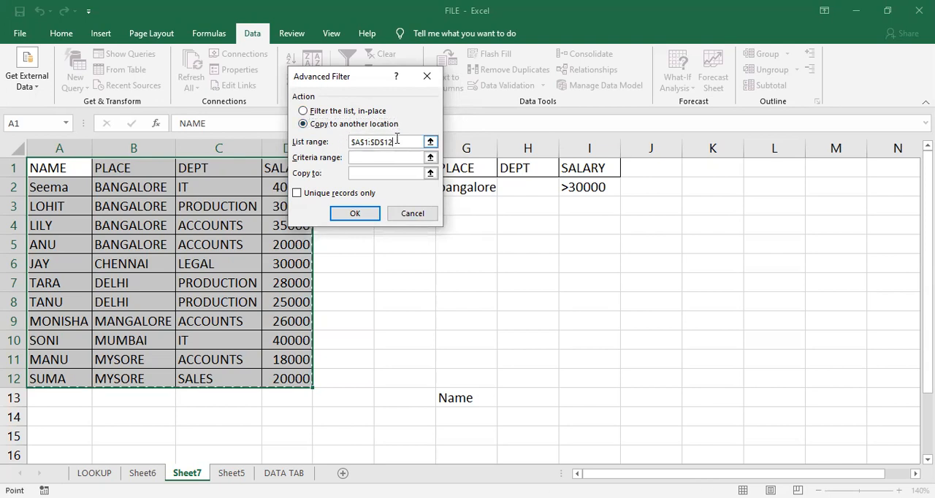
{"action": "key", "text": "BackSpace"}
{"action": "key", "text": "BackSpace"}
{"action": "key", "text": "BackSpace"}
{"action": "key", "text": "BackSpace"}
{"action": "key", "text": "BackSpace"}
{"action": "key", "text": "BackSpace"}
{"action": "key", "text": "BackSpace"}
{"action": "key", "text": "BackSpace"}
{"action": "key", "text": "BackSpace"}
{"action": "key", "text": "BackSpace"}
{"action": "left_click", "coordinate": [83, 167]}
{"action": "left_click_drag", "start_coordinate": [291, 356], "coordinate": [293, 373]}
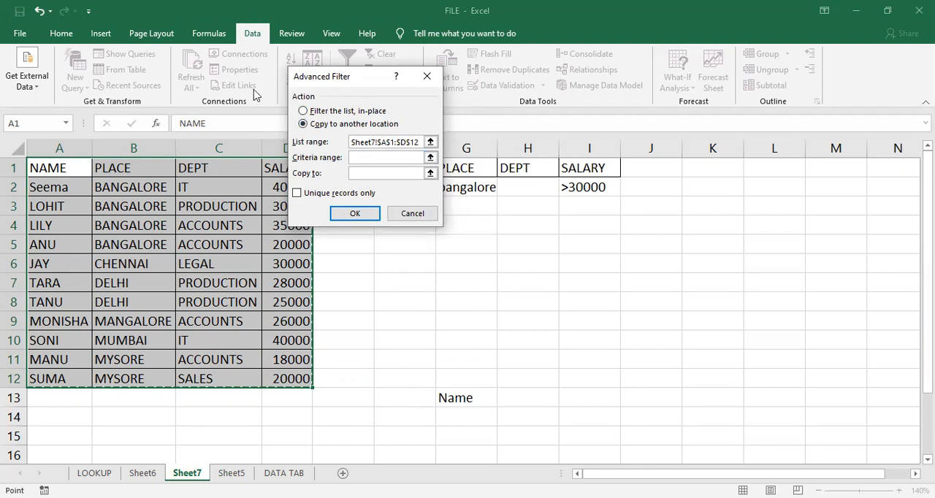
- Set the filter's copy destination to G13:G15 and its criteria range to F1:I2
{"action": "left_click_drag", "start_coordinate": [336, 77], "coordinate": [248, 89]}
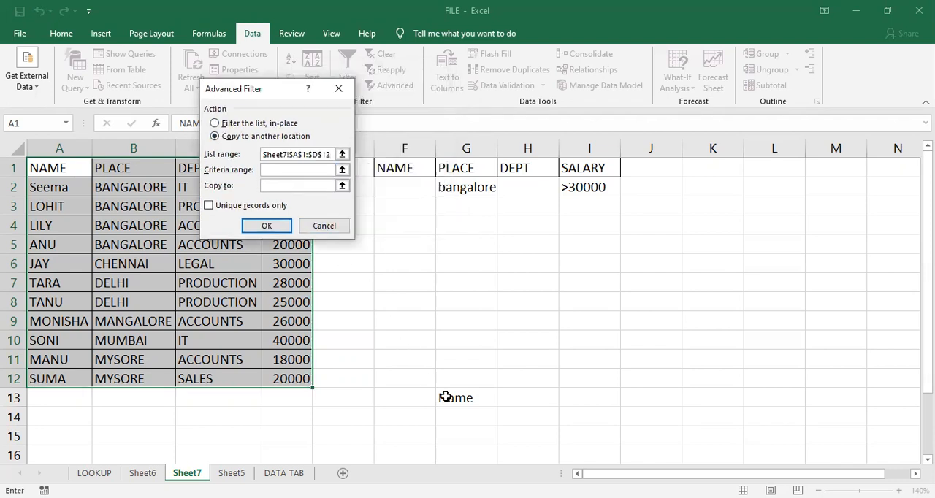
{"action": "left_click_drag", "start_coordinate": [446, 396], "coordinate": [451, 444]}
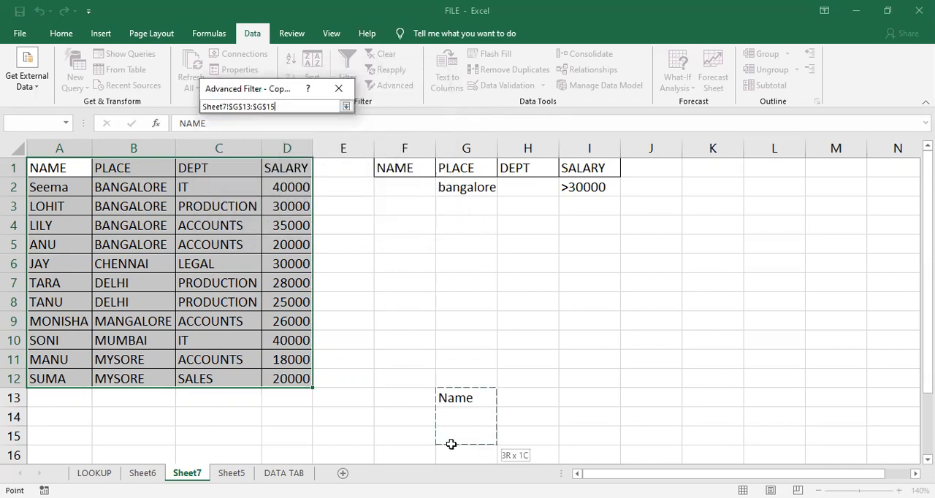
{"action": "left_click", "coordinate": [274, 169]}
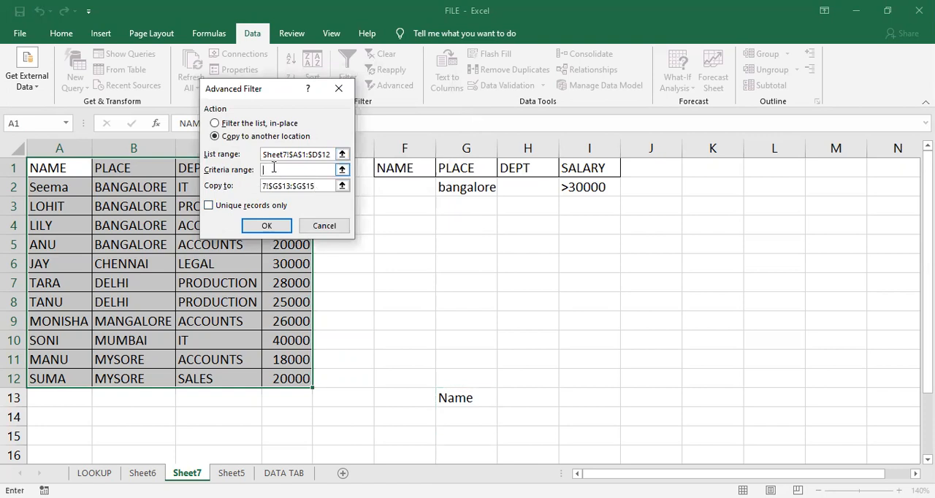
{"action": "left_click", "coordinate": [398, 168]}
{"action": "left_click", "coordinate": [589, 187], "text": "shift"}
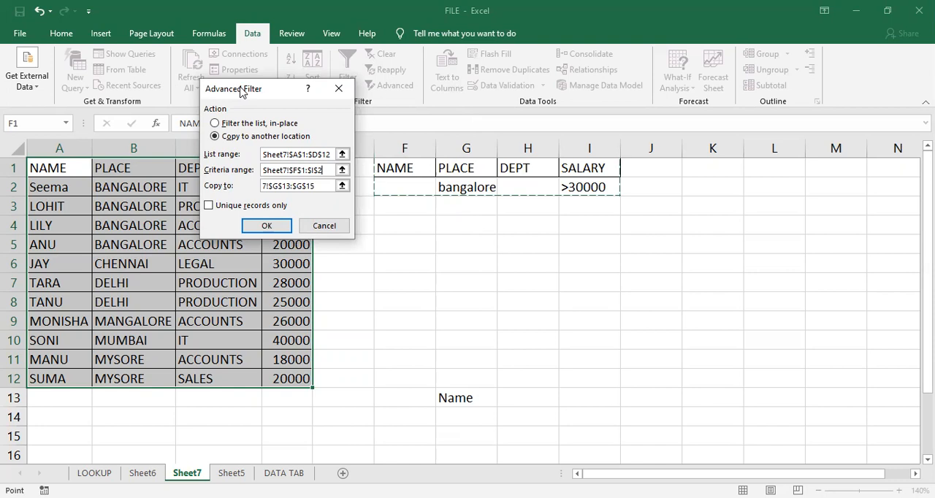
- Run the advanced filter to extract the matching names under the Name heading
{"action": "left_click_drag", "start_coordinate": [240, 91], "coordinate": [346, 70]}
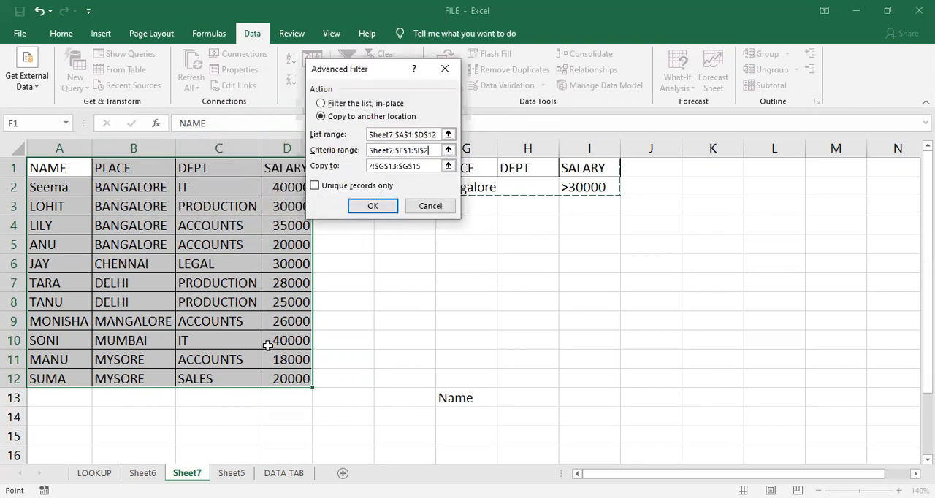
{"action": "left_click_drag", "start_coordinate": [339, 71], "coordinate": [187, 76]}
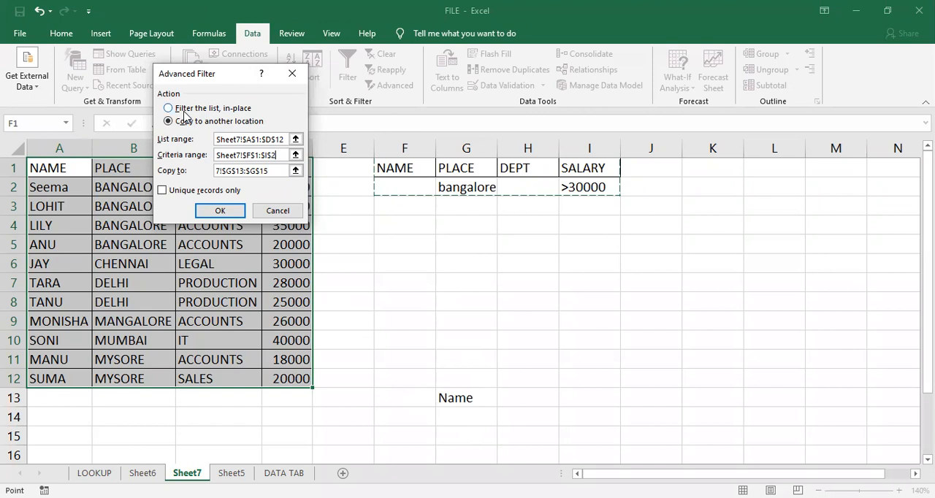
{"action": "left_click", "coordinate": [226, 211]}
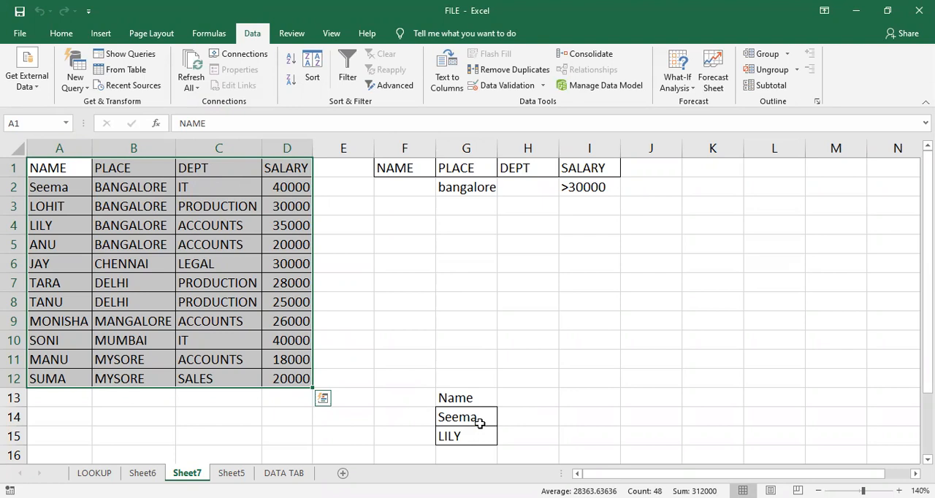
- Check the extracted names against their salaries in the employee list
{"action": "left_click", "coordinate": [189, 222]}
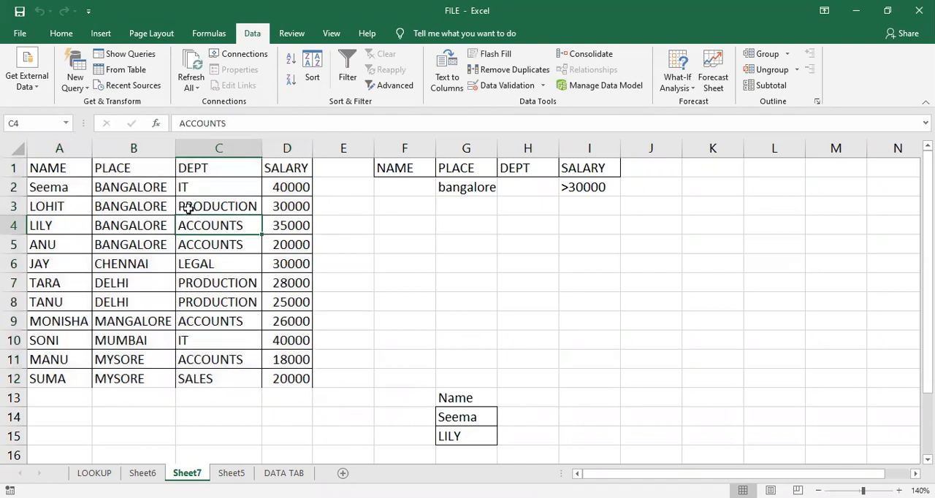
{"action": "left_click", "coordinate": [51, 188]}
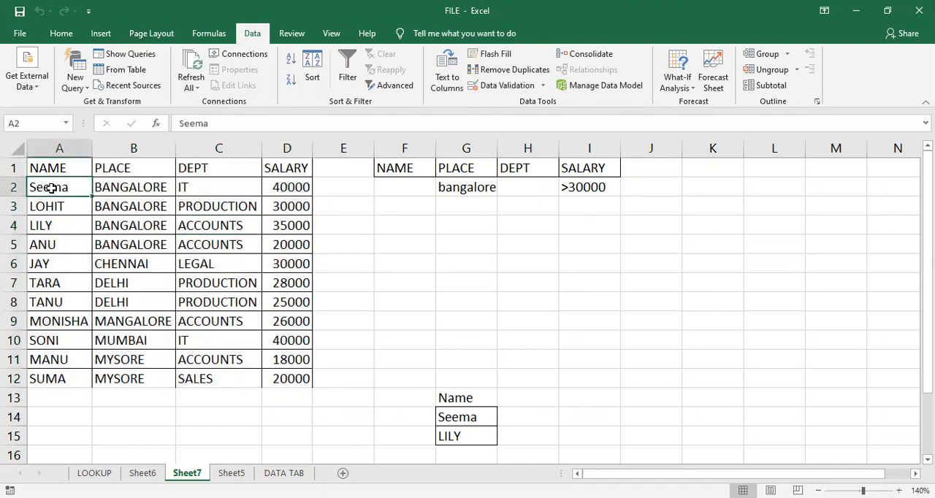
{"action": "left_click", "coordinate": [274, 189]}
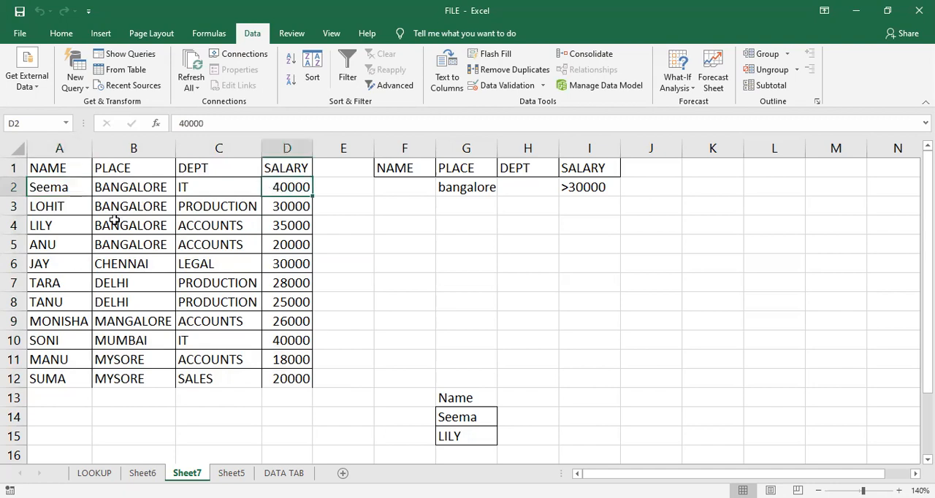
{"action": "left_click", "coordinate": [84, 221]}
{"action": "left_click", "coordinate": [286, 223]}
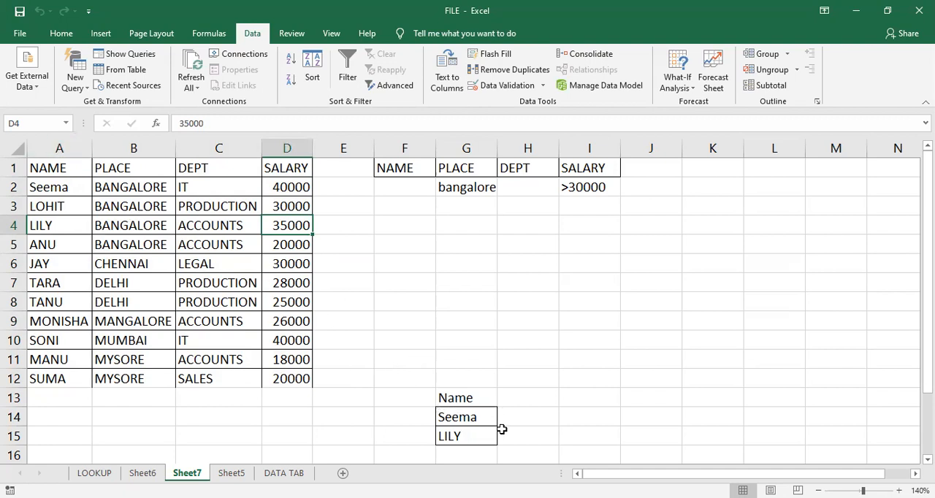
{"action": "left_click", "coordinate": [475, 400]}
- Review the Advanced Filter settings for the employee list, then close them without running the filter
{"action": "left_click", "coordinate": [208, 256]}
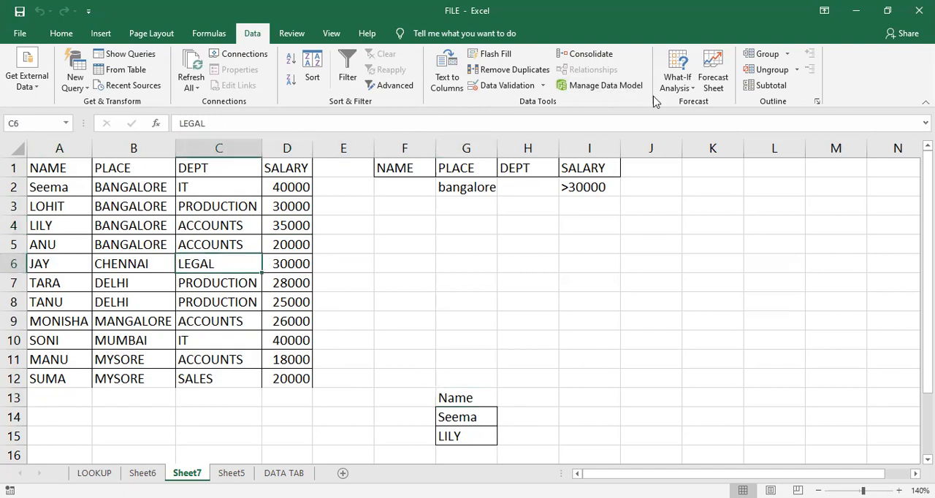
{"action": "left_click", "coordinate": [202, 199]}
{"action": "left_click", "coordinate": [380, 84]}
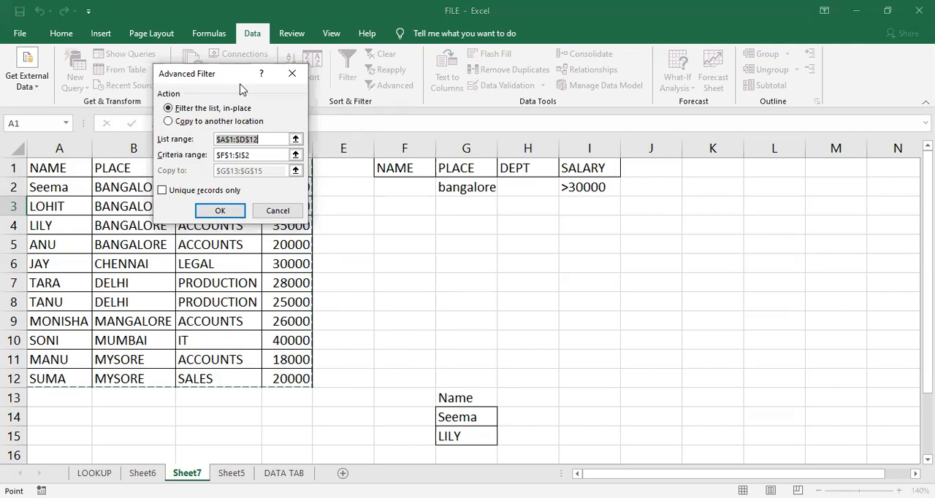
{"action": "left_click", "coordinate": [291, 76]}
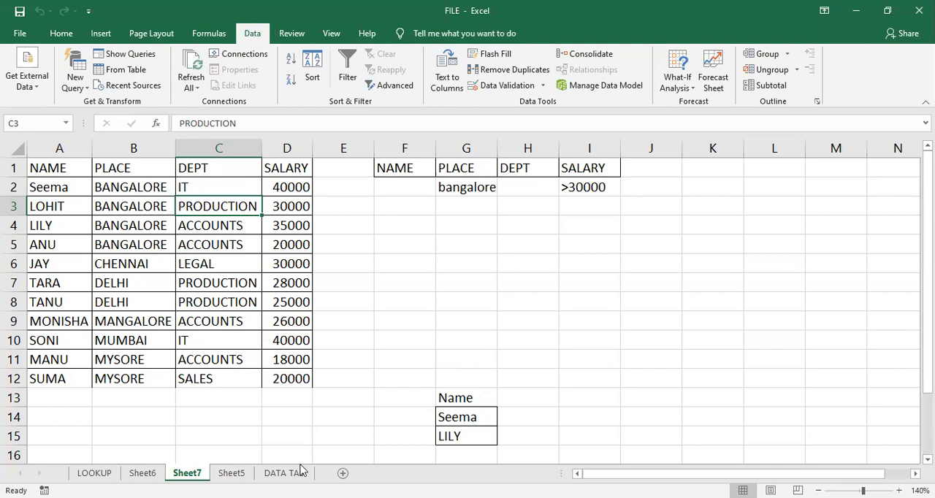
{"action": "left_click", "coordinate": [437, 341]}
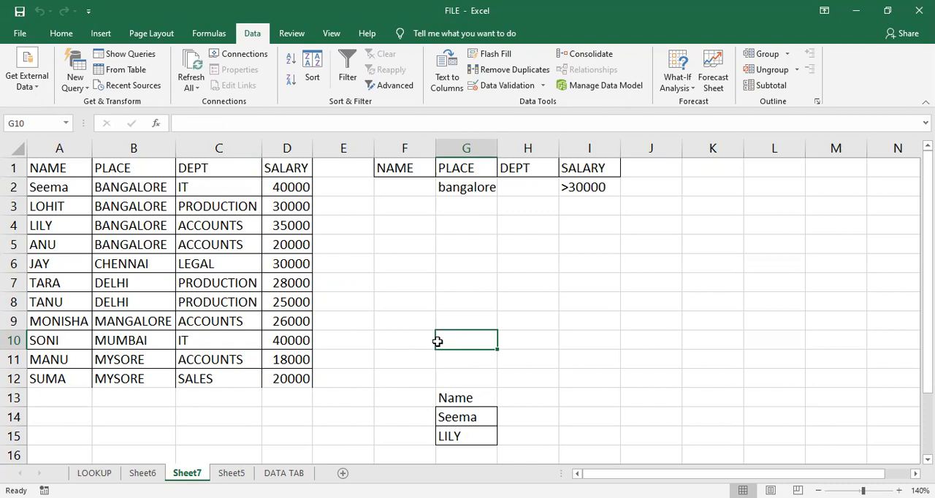
{"action": "left_click", "coordinate": [449, 275]}
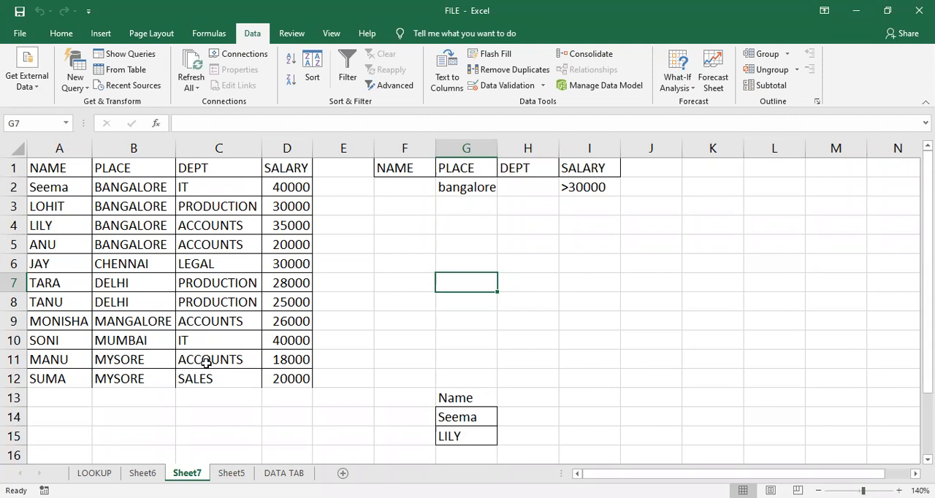
- Enter the text "Empcode,Name,Place,Dept,Salary" in cell B21, below the employee list
{"action": "scroll", "coordinate": [207, 361], "scroll_direction": "down", "scroll_amount": 3}
{"action": "scroll", "coordinate": [129, 337], "scroll_direction": "down", "scroll_amount": 3}
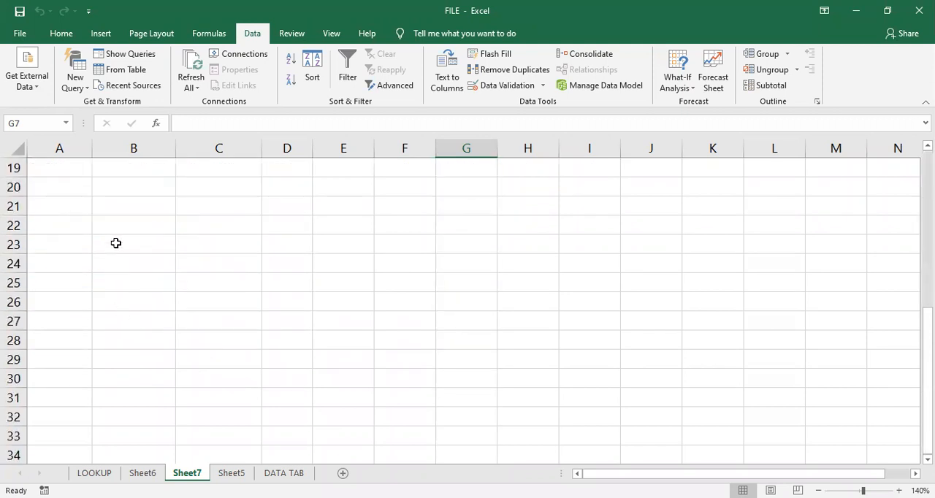
{"action": "left_click", "coordinate": [118, 205]}
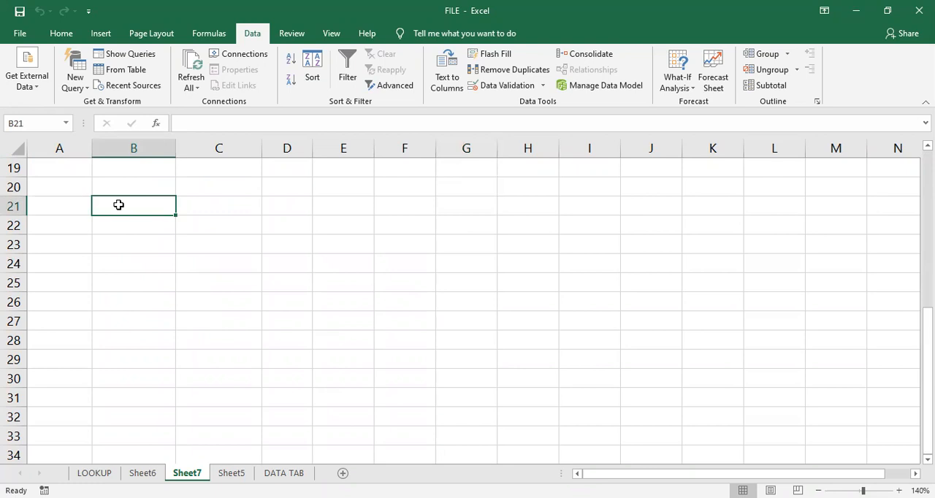
{"action": "type", "text": "Emp"}
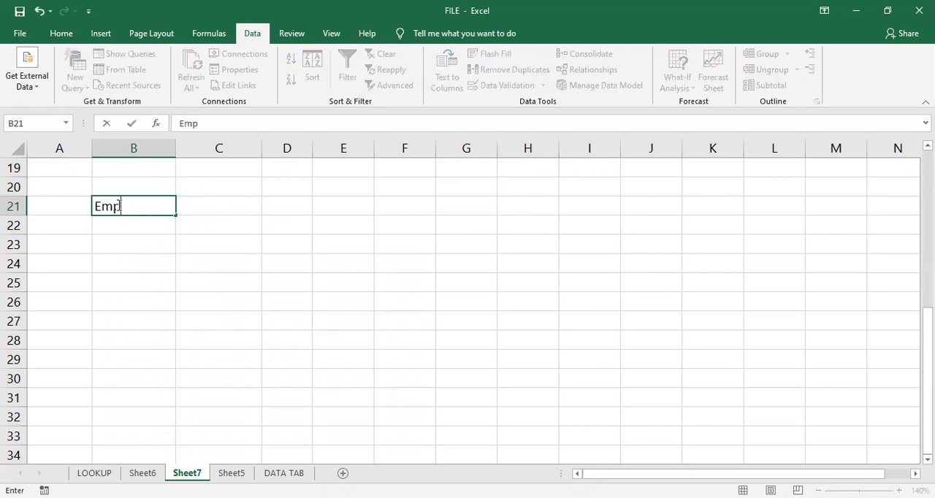
{"action": "type", "text": "code,Name,"}
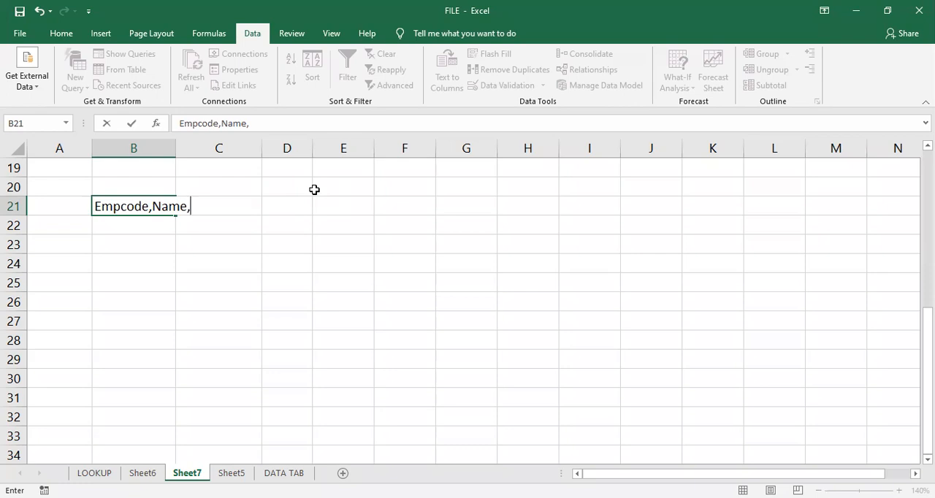
{"action": "type", "text": "Place,D"}
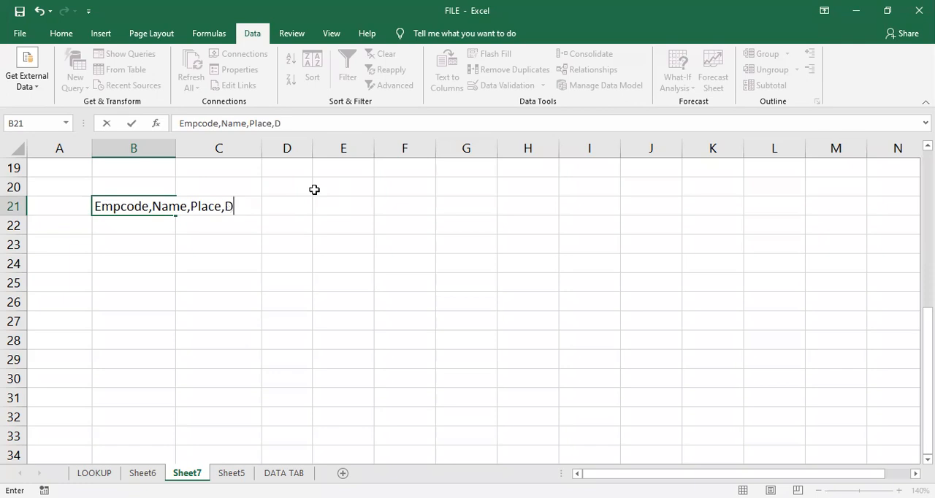
{"action": "type", "text": "ept,Salary"}
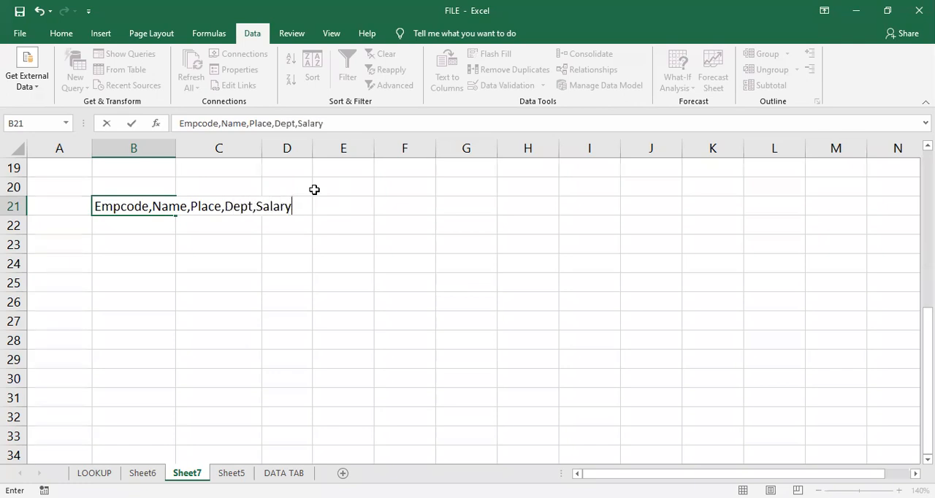
{"action": "key", "text": "Return"}
{"action": "key", "text": "Up"}
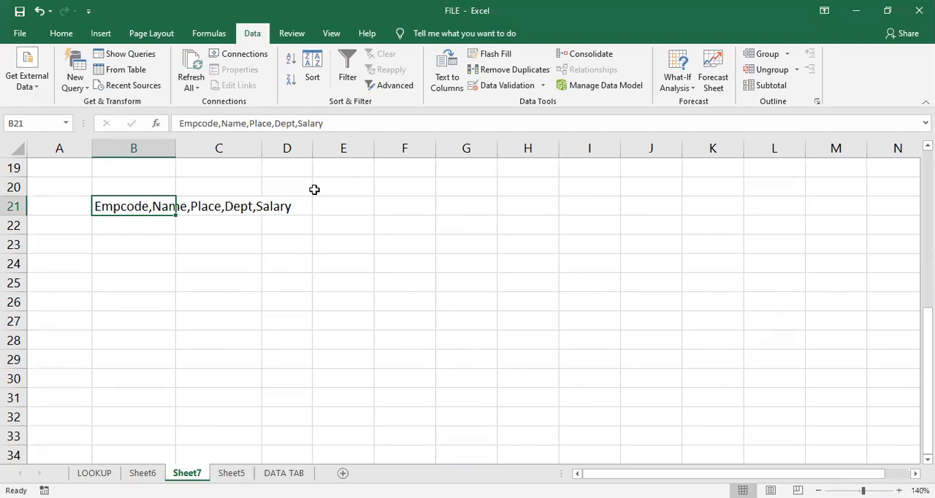
- Split the delimited text in B21 into separate columns with Text to Columns, using only the comma as delimiter and General format
{"action": "left_click", "coordinate": [207, 279]}
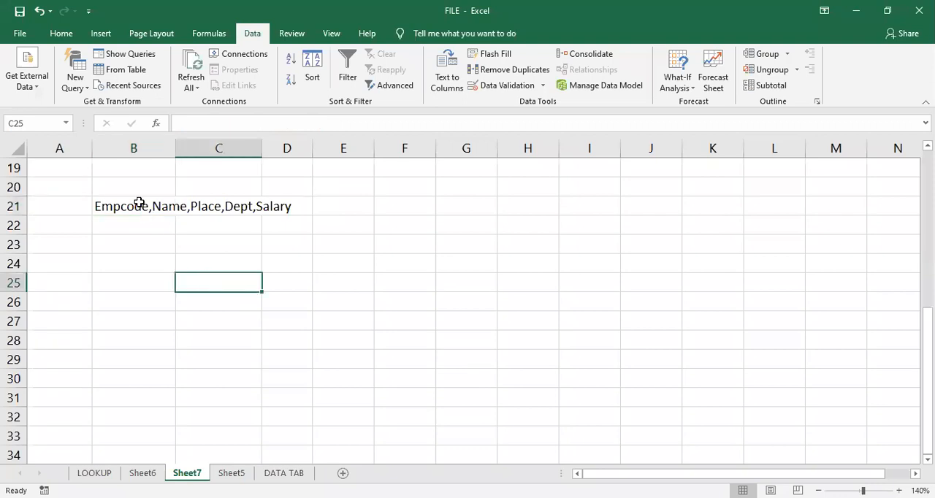
{"action": "left_click", "coordinate": [141, 205]}
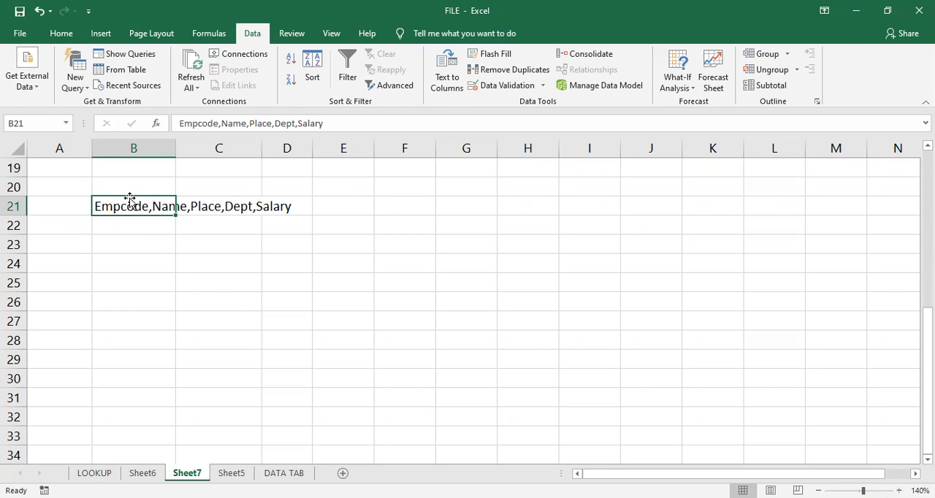
{"action": "left_click", "coordinate": [448, 71]}
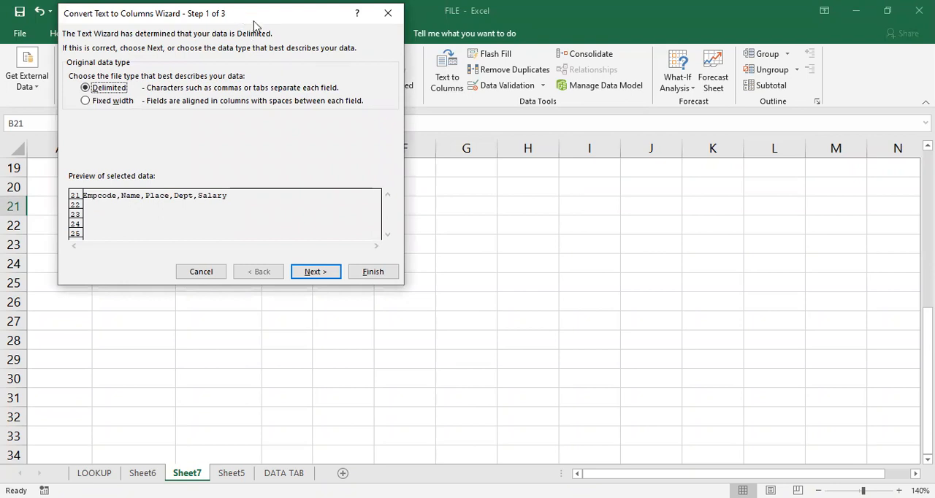
{"action": "left_click_drag", "start_coordinate": [254, 22], "coordinate": [375, 86]}
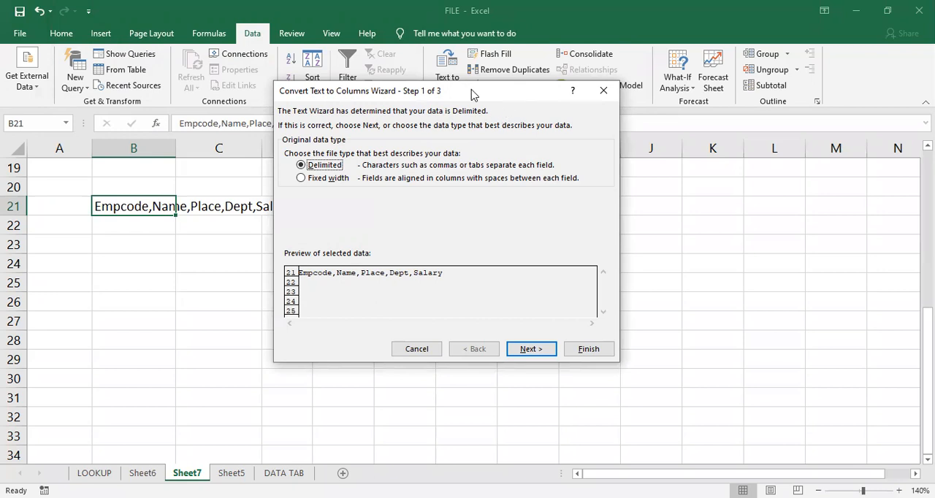
{"action": "left_click_drag", "start_coordinate": [471, 93], "coordinate": [528, 94]}
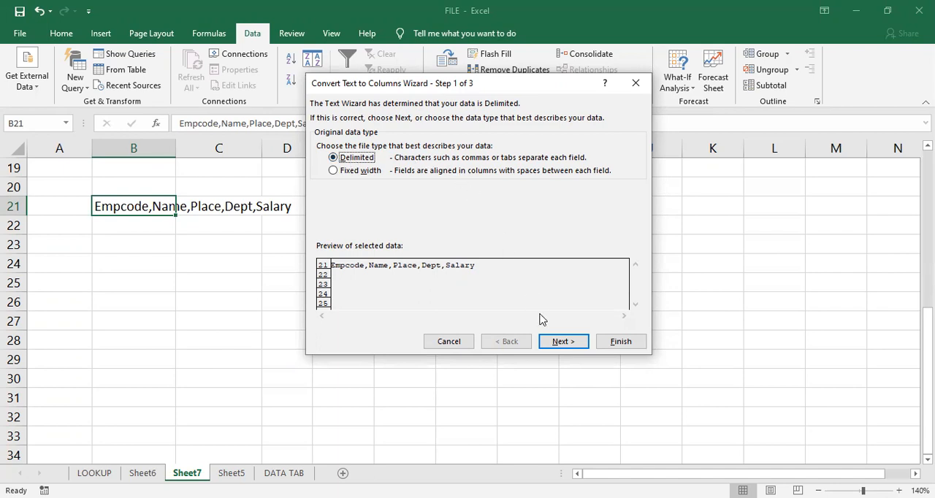
{"action": "left_click", "coordinate": [562, 345]}
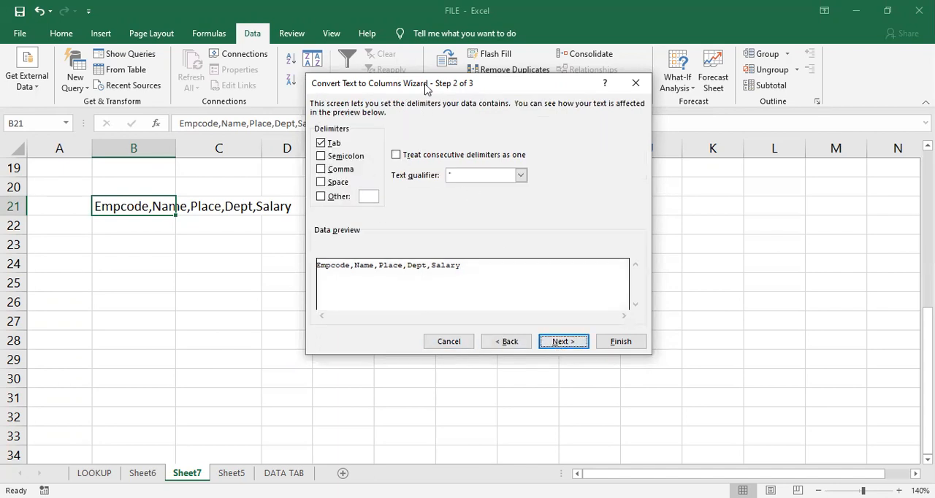
{"action": "left_click_drag", "start_coordinate": [417, 81], "coordinate": [426, 180]}
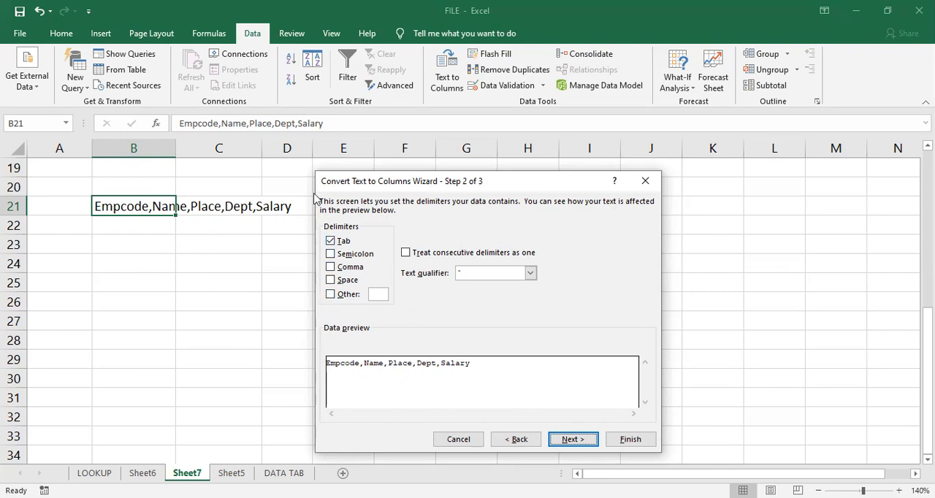
{"action": "left_click", "coordinate": [330, 242]}
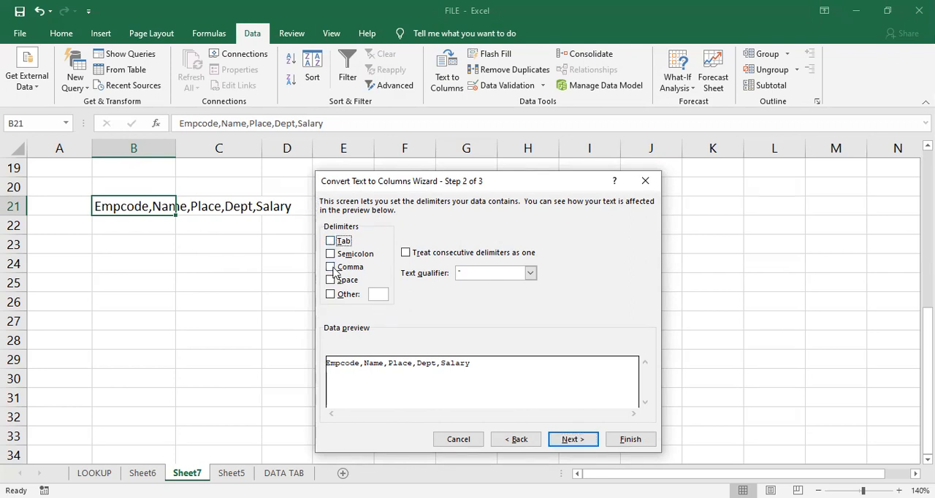
{"action": "left_click", "coordinate": [332, 268]}
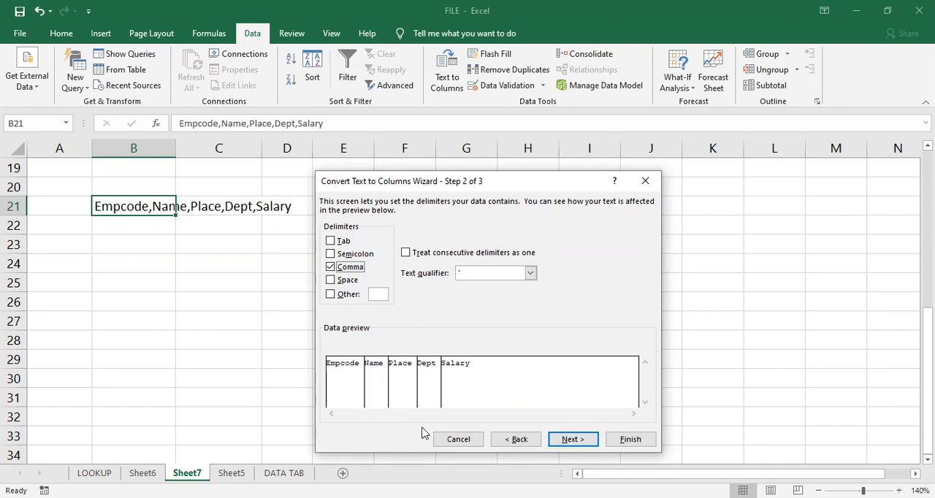
{"action": "left_click", "coordinate": [565, 442]}
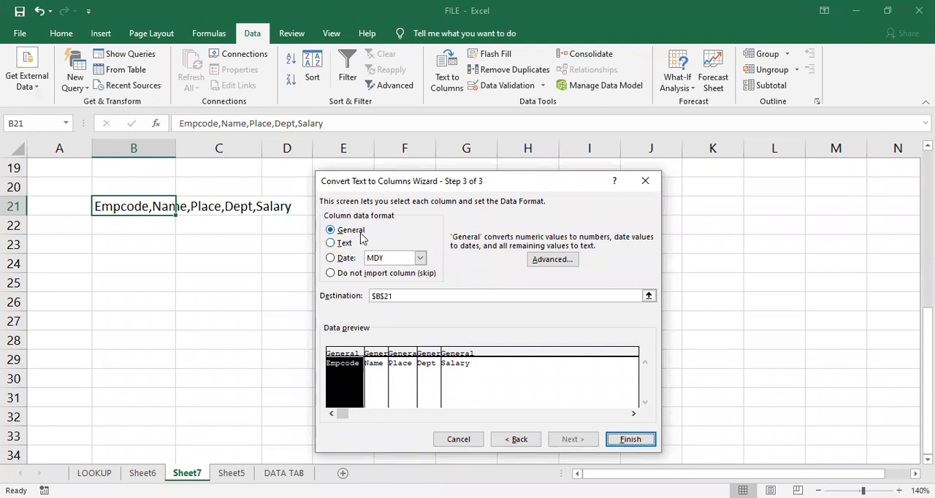
{"action": "left_click", "coordinate": [645, 445]}
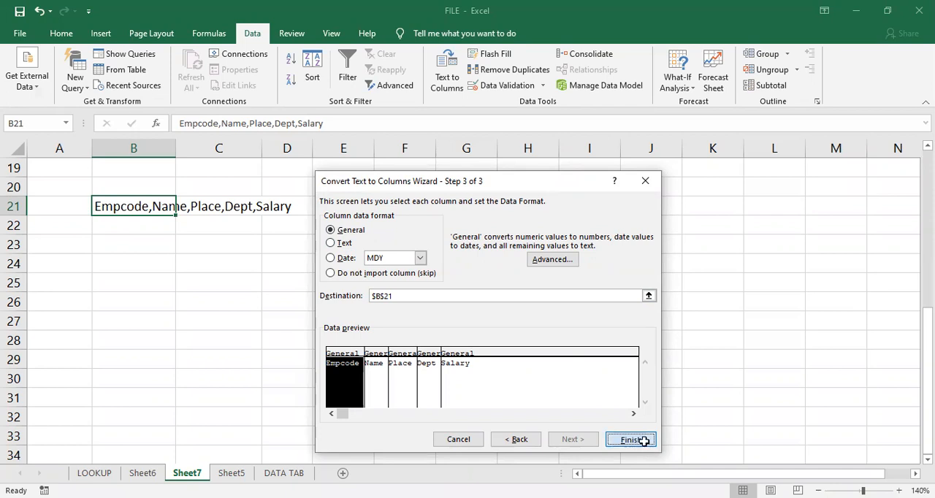
{"action": "left_click", "coordinate": [211, 262]}
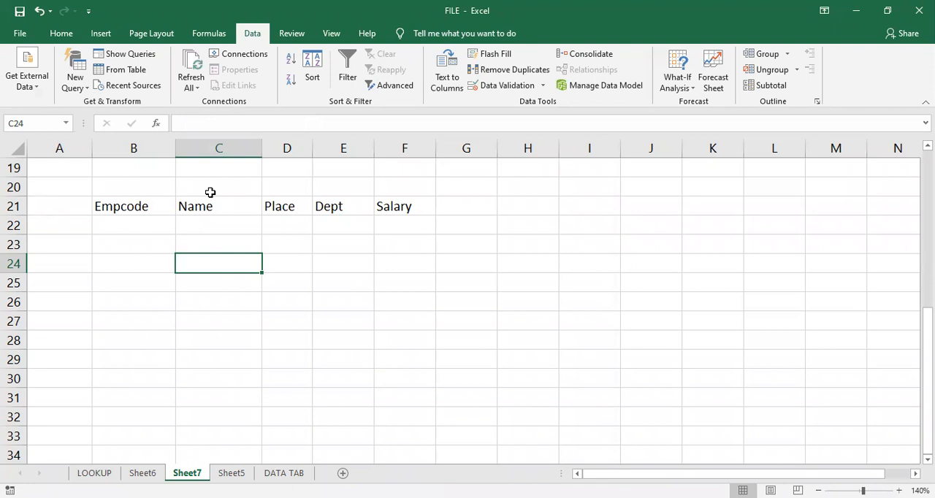
- Undo the comma-based column split of the header text in B21
{"action": "key", "text": "ctrl+z"}
{"action": "left_click", "coordinate": [205, 263]}
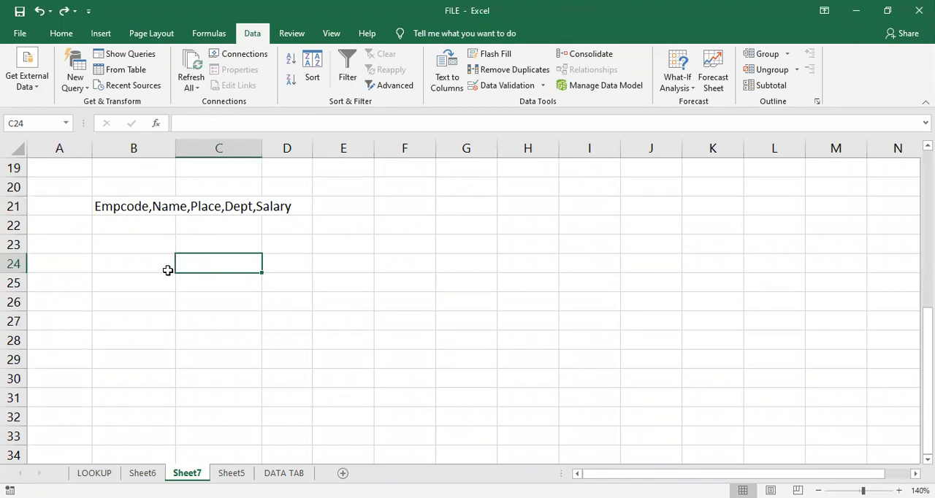
{"action": "double_click", "coordinate": [142, 206]}
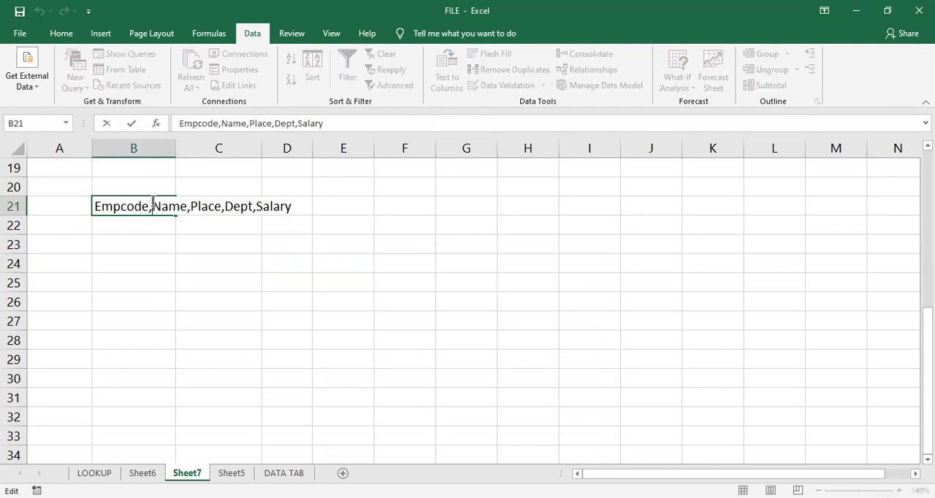
{"action": "left_click", "coordinate": [148, 258]}
- Replace the commas in B21 with question marks so the text reads "Empcode?Name?Place?Dept?Salary"
{"action": "left_click", "coordinate": [164, 206]}
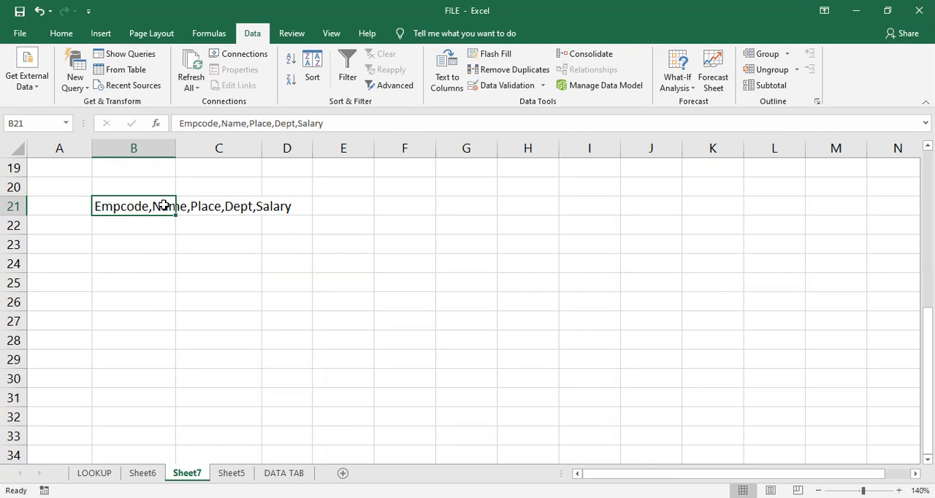
{"action": "left_click", "coordinate": [222, 121]}
{"action": "key", "text": "BackSpace"}
{"action": "type", "text": "?"}
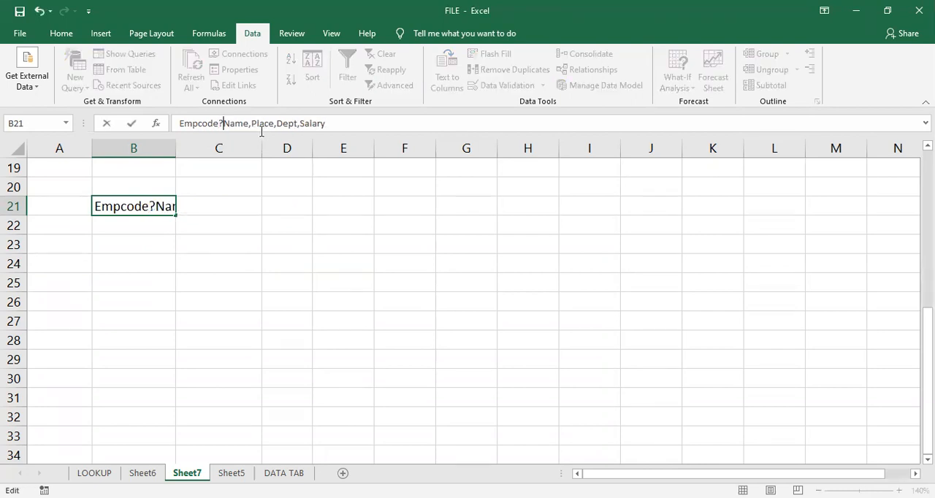
{"action": "left_click", "coordinate": [253, 125]}
{"action": "key", "text": "BackSpace"}
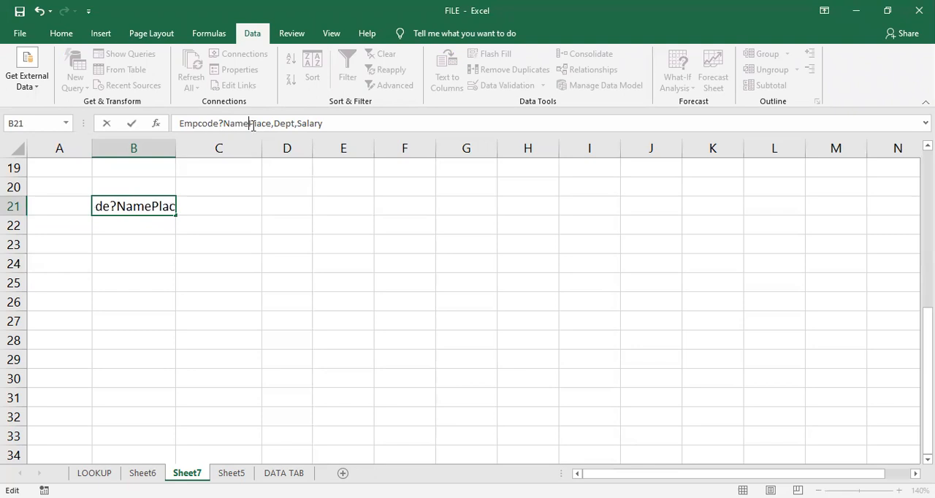
{"action": "type", "text": "?"}
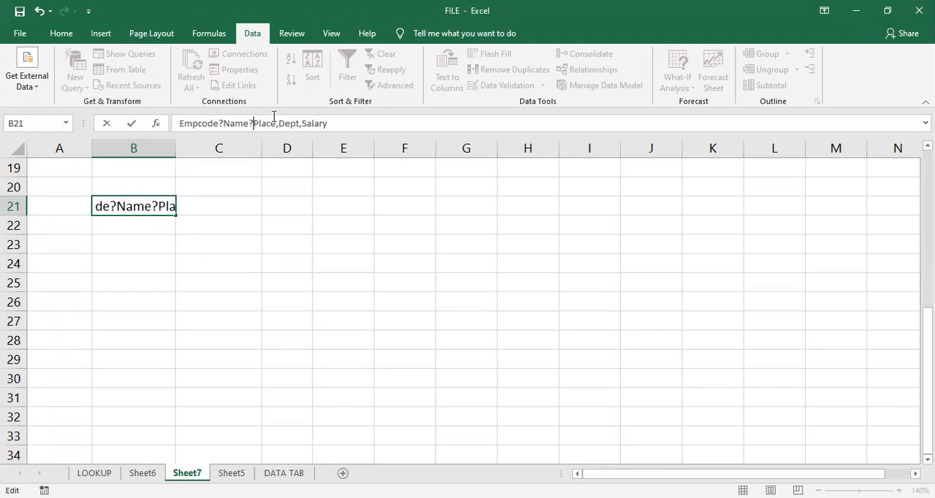
{"action": "left_click", "coordinate": [279, 123]}
{"action": "key", "text": "BackSpace"}
{"action": "type", "text": "?"}
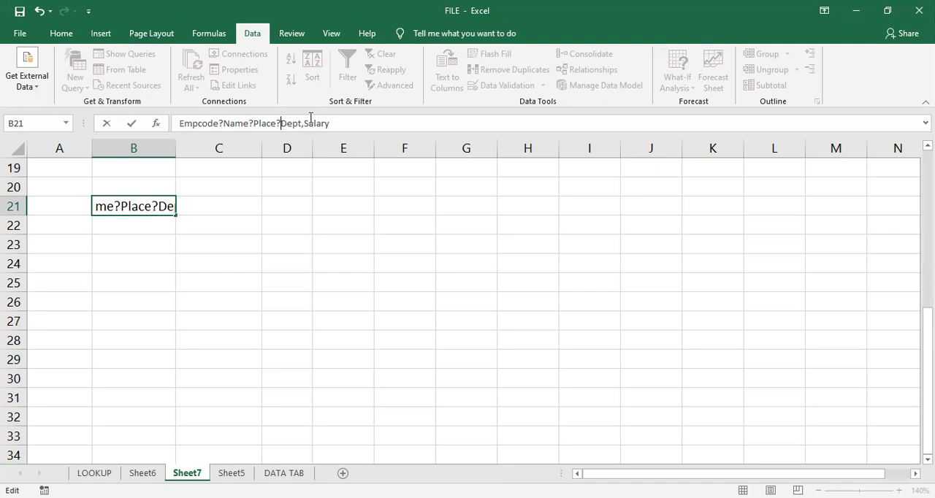
{"action": "left_click", "coordinate": [317, 121]}
{"action": "key", "text": "Left"}
{"action": "key", "text": "Left"}
{"action": "key", "text": "Left"}
{"action": "key", "text": "Left"}
{"action": "key", "text": "BackSpace"}
{"action": "type", "text": "?"}
{"action": "key", "text": "Return"}
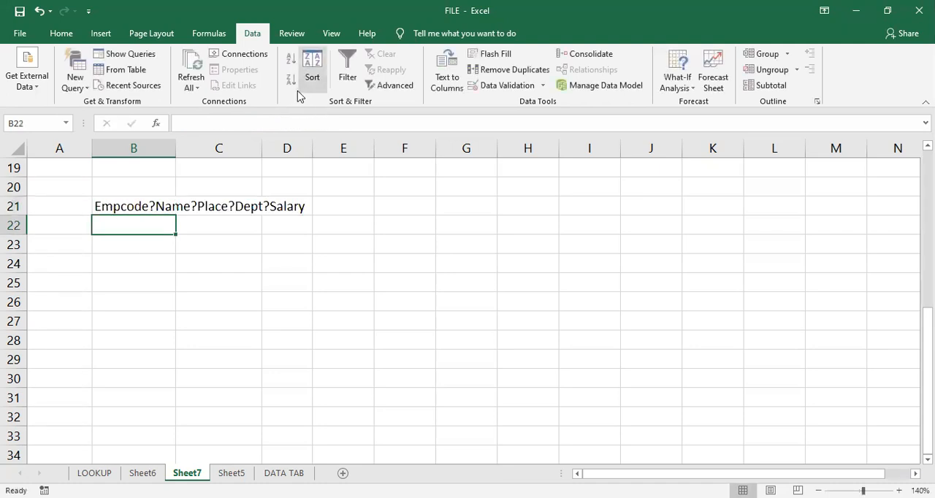
- Split the text in B21 with Text to Columns, using only the custom delimiter "?" and General format with destination B21
{"action": "left_click", "coordinate": [122, 206]}
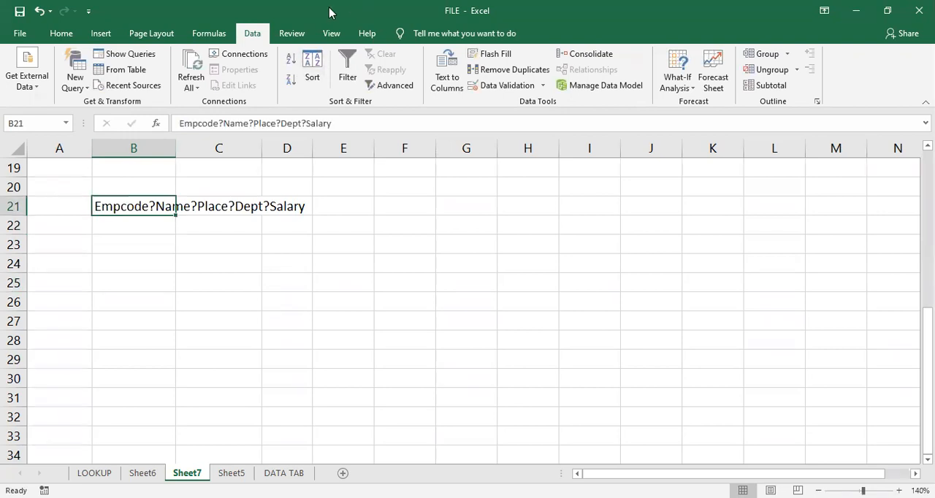
{"action": "left_click", "coordinate": [445, 72]}
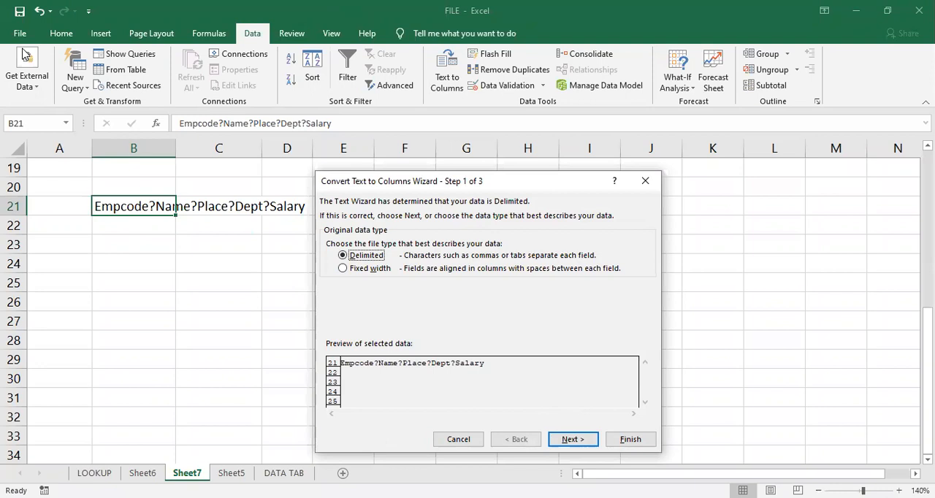
{"action": "left_click", "coordinate": [563, 440]}
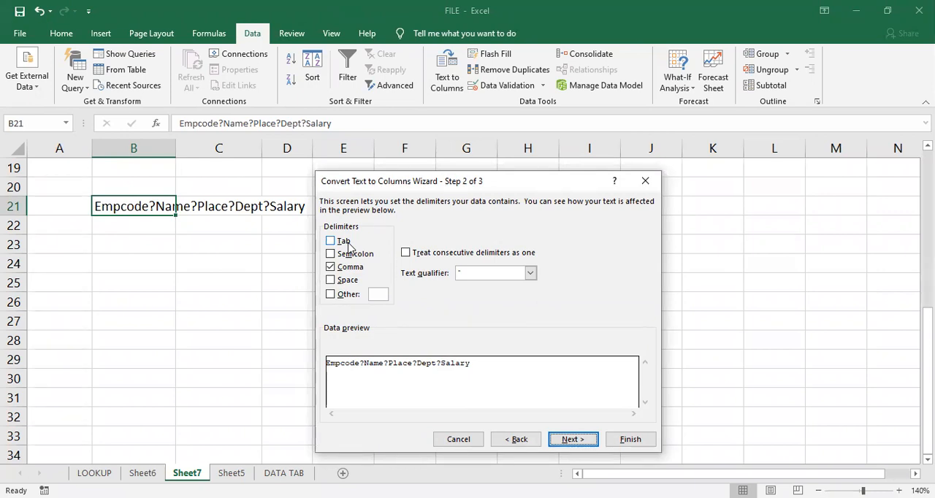
{"action": "left_click", "coordinate": [332, 294]}
{"action": "left_click", "coordinate": [332, 268]}
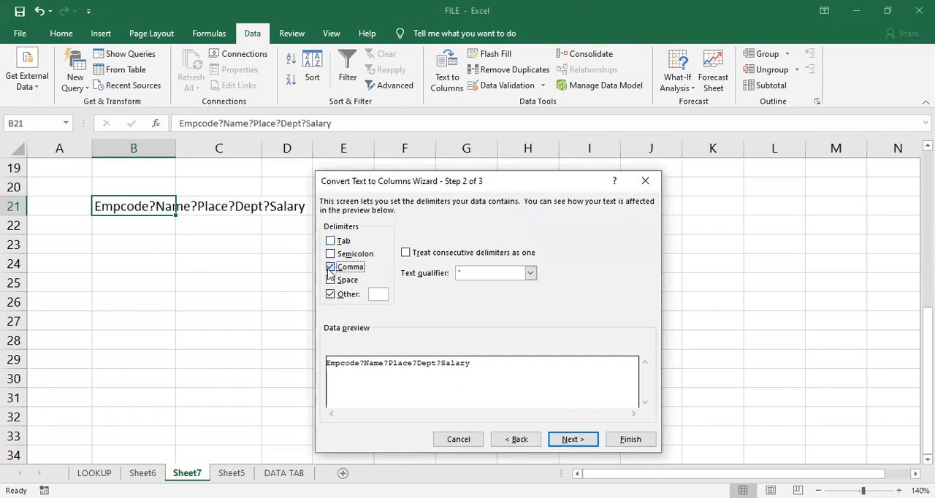
{"action": "left_click", "coordinate": [378, 295]}
{"action": "type", "text": "?"}
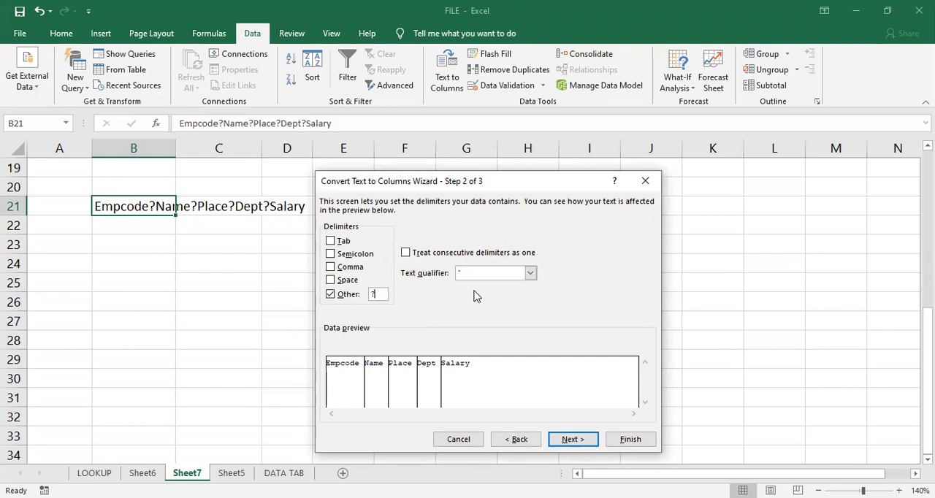
{"action": "left_click", "coordinate": [571, 439]}
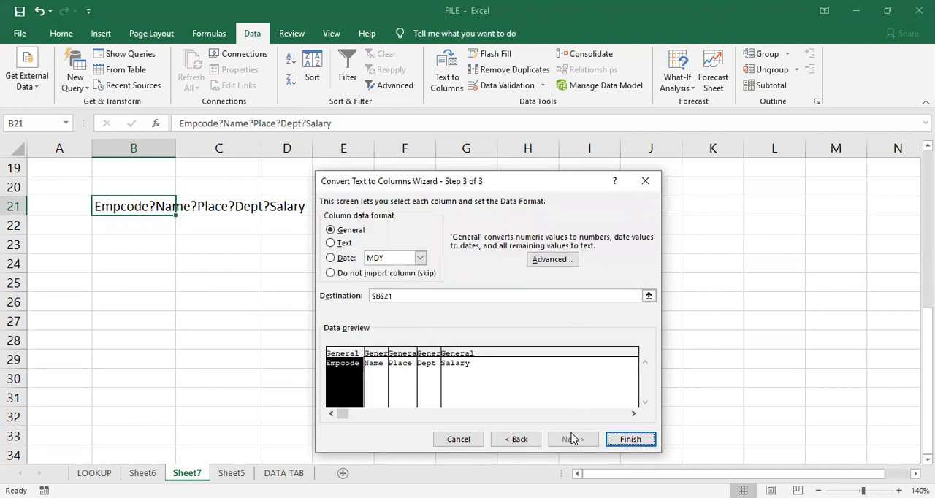
{"action": "left_click", "coordinate": [623, 439]}
{"action": "left_click", "coordinate": [387, 381]}
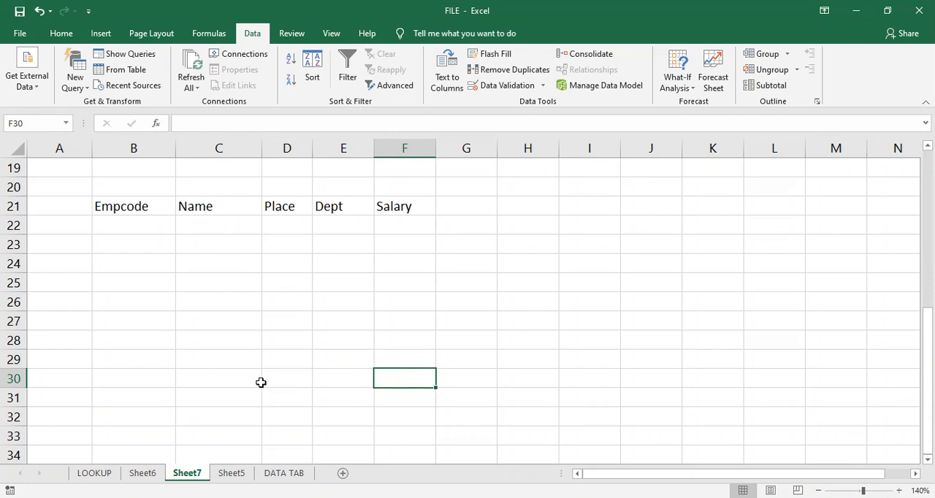
- Copy the NAME header and first six names (A1:A7) into cell A1 of a new worksheet
{"action": "scroll", "coordinate": [261, 380], "scroll_direction": "up", "scroll_amount": 1}
{"action": "scroll", "coordinate": [261, 380], "scroll_direction": "up", "scroll_amount": 5}
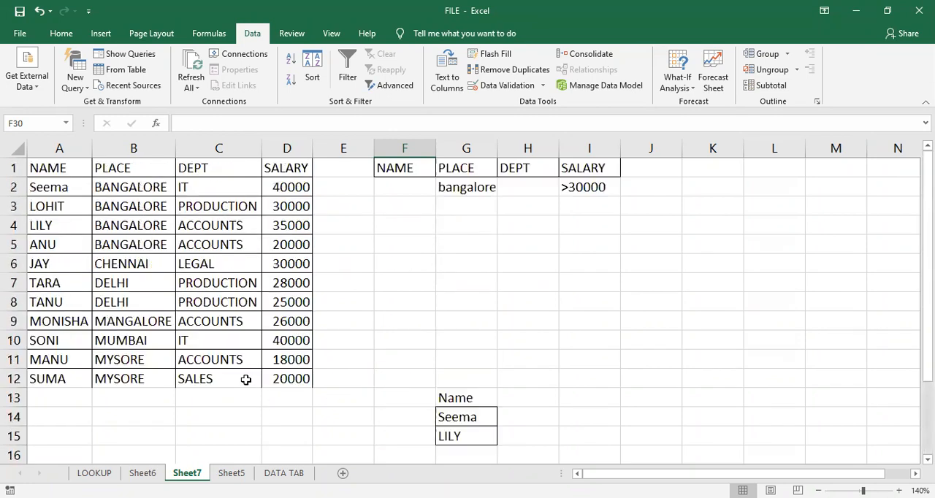
{"action": "left_click_drag", "start_coordinate": [73, 170], "coordinate": [67, 281]}
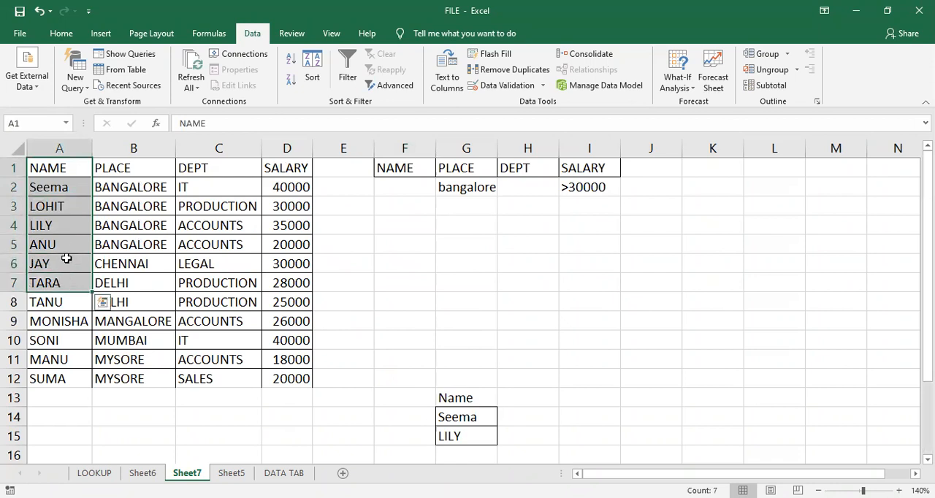
{"action": "key", "text": "ctrl+c"}
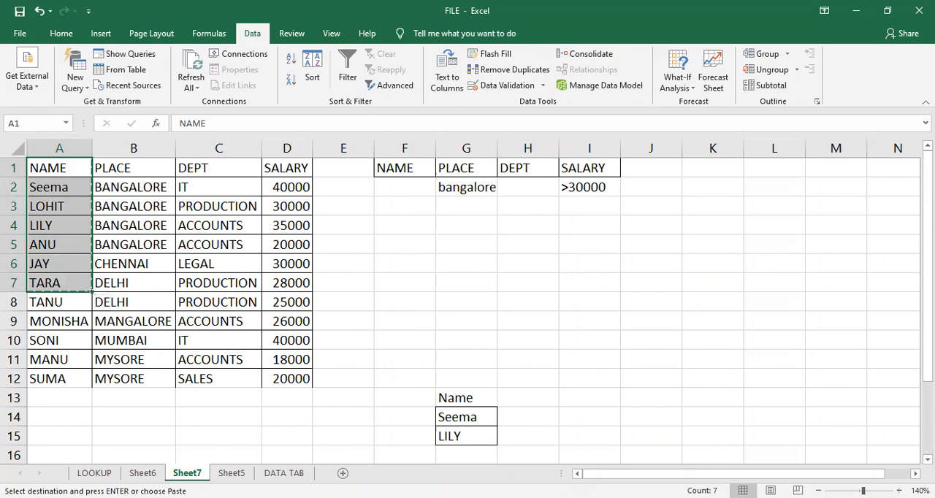
{"action": "left_click", "coordinate": [343, 473]}
{"action": "key", "text": "ctrl+v"}
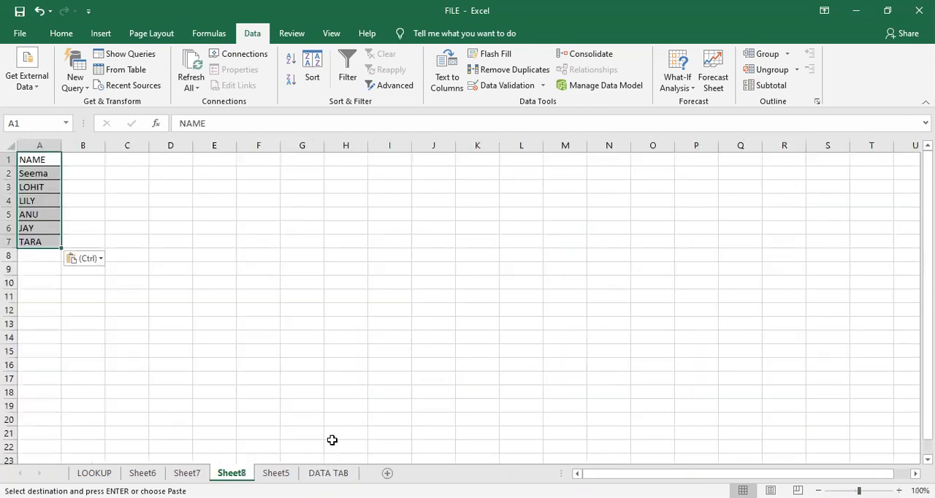
- Enter the column headers "maths" in B1 and "science" in C1
{"action": "left_click", "coordinate": [621, 434]}
{"action": "scroll", "coordinate": [376, 263], "scroll_direction": "up", "scroll_amount": 4, "text": "ctrl"}
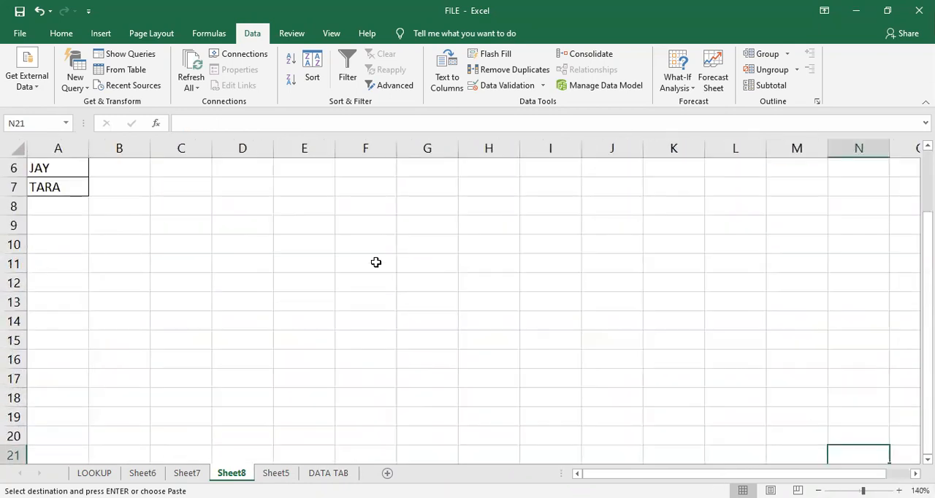
{"action": "scroll", "coordinate": [378, 235], "scroll_direction": "up", "scroll_amount": 2}
{"action": "left_click", "coordinate": [155, 174]}
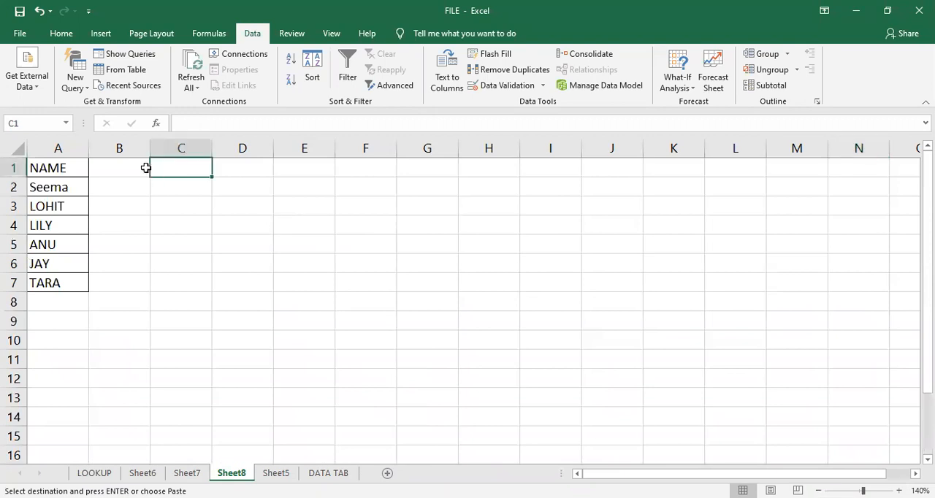
{"action": "left_click", "coordinate": [131, 168]}
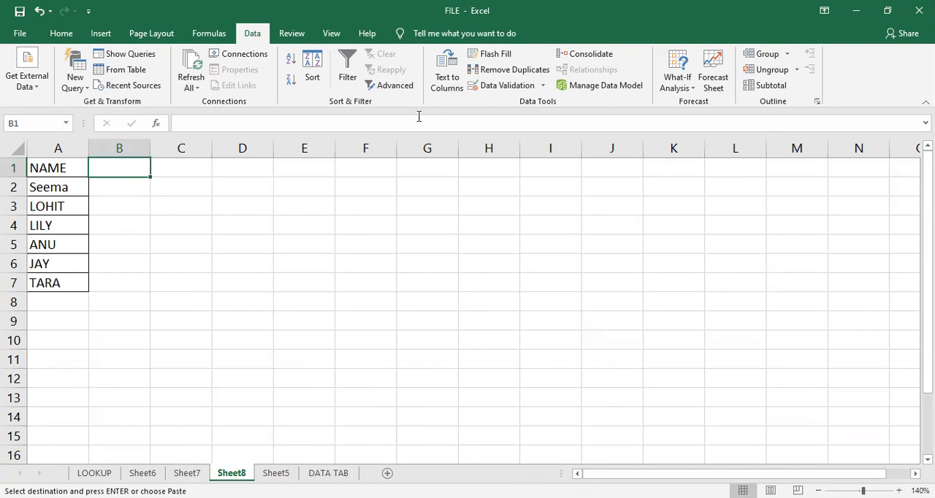
{"action": "left_click", "coordinate": [209, 33]}
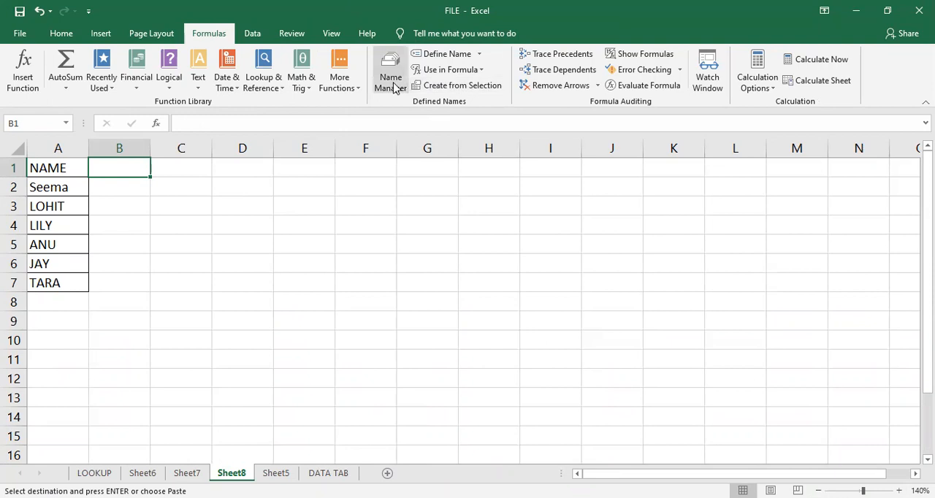
{"action": "left_click", "coordinate": [287, 259]}
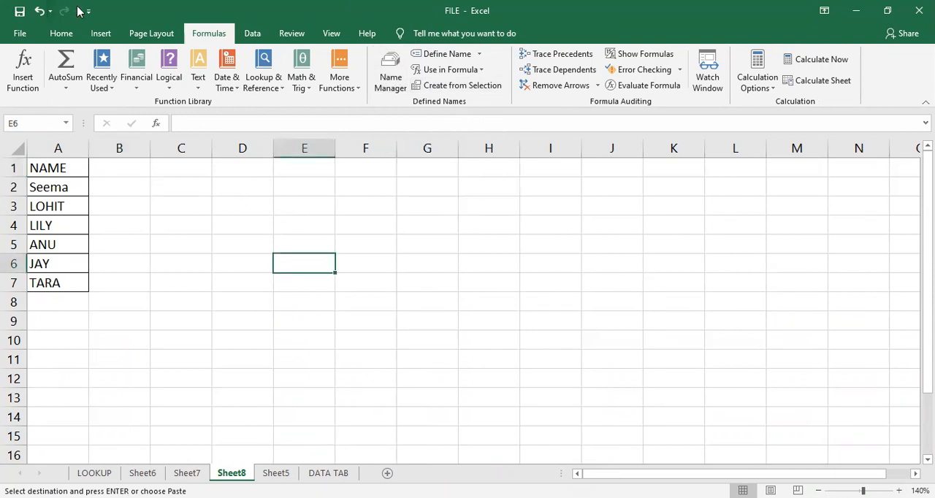
{"action": "left_click", "coordinate": [122, 169]}
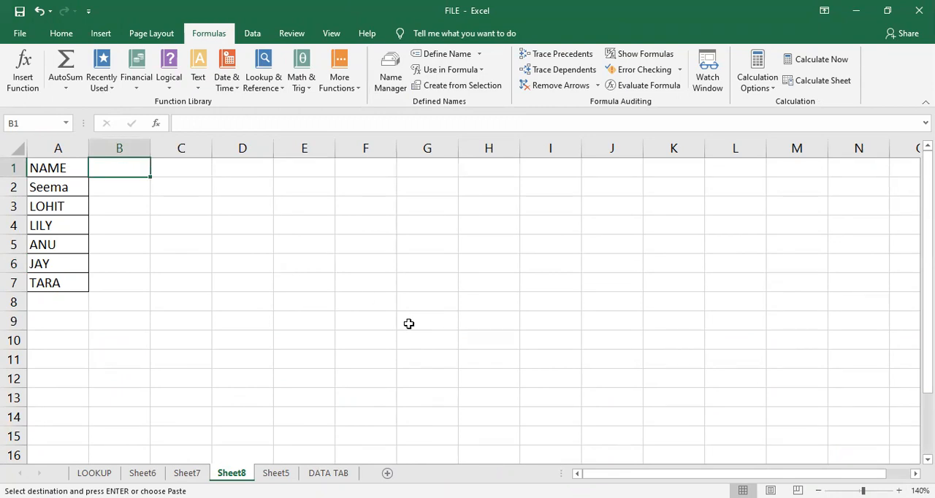
{"action": "type", "text": "maths"}
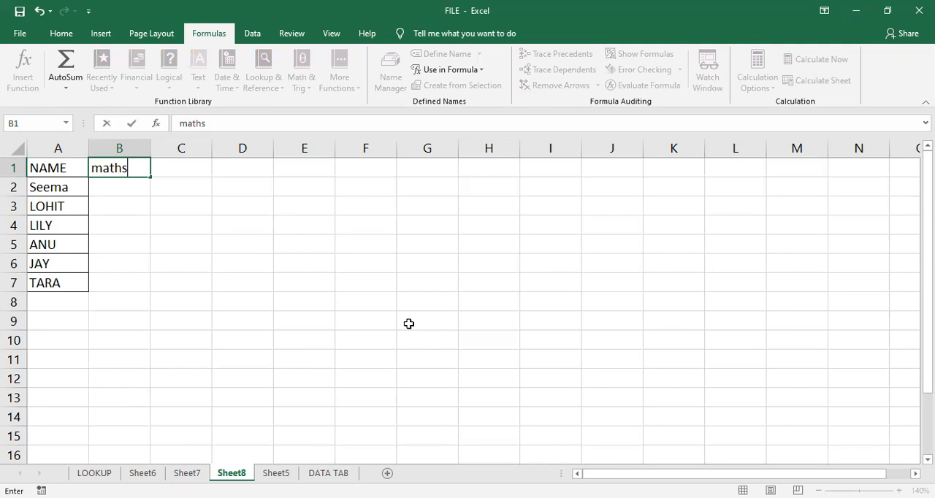
{"action": "key", "text": "Tab"}
{"action": "type", "text": "science"}
{"action": "key", "text": "Down"}
{"action": "key", "text": "Left"}
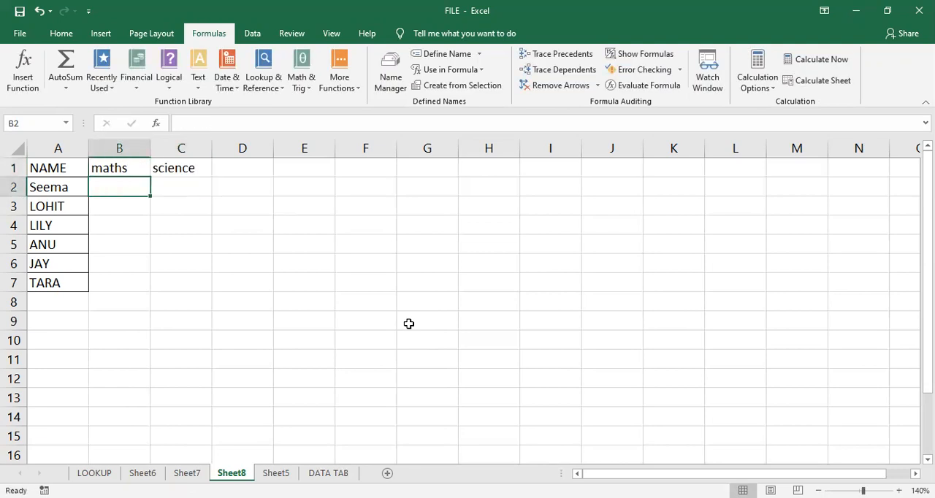
- Enter the maths marks 25, 21, 20, 23, 20 and 18 in B2:B7
{"action": "type", "text": "25"}
{"action": "key", "text": "Down"}
{"action": "type", "text": "21"}
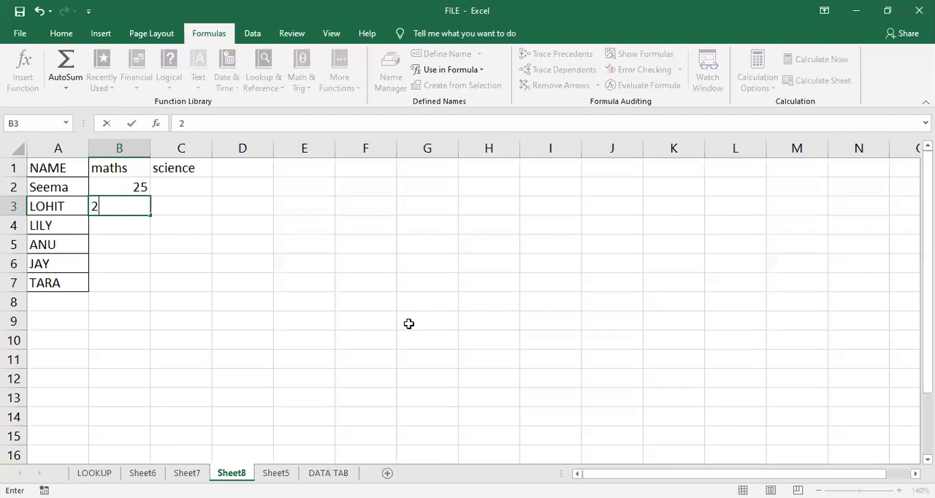
{"action": "key", "text": "Down"}
{"action": "type", "text": "20"}
{"action": "key", "text": "Down"}
{"action": "type", "text": "23"}
{"action": "key", "text": "Down"}
{"action": "type", "text": "20"}
{"action": "key", "text": "Down"}
{"action": "type", "text": "18"}
- Enter the science marks 18, 22, 24, 20, 23 and 17 in C2:C7
{"action": "key", "text": "Tab"}
{"action": "key", "text": "Up"}
{"action": "key", "text": "Up"}
{"action": "key", "text": "Up"}
{"action": "key", "text": "Up"}
{"action": "key", "text": "Up"}
{"action": "type", "text": "18"}
{"action": "key", "text": "Down"}
{"action": "type", "text": "22"}
{"action": "key", "text": "Down"}
{"action": "type", "text": "24"}
{"action": "key", "text": "Down"}
{"action": "type", "text": "20"}
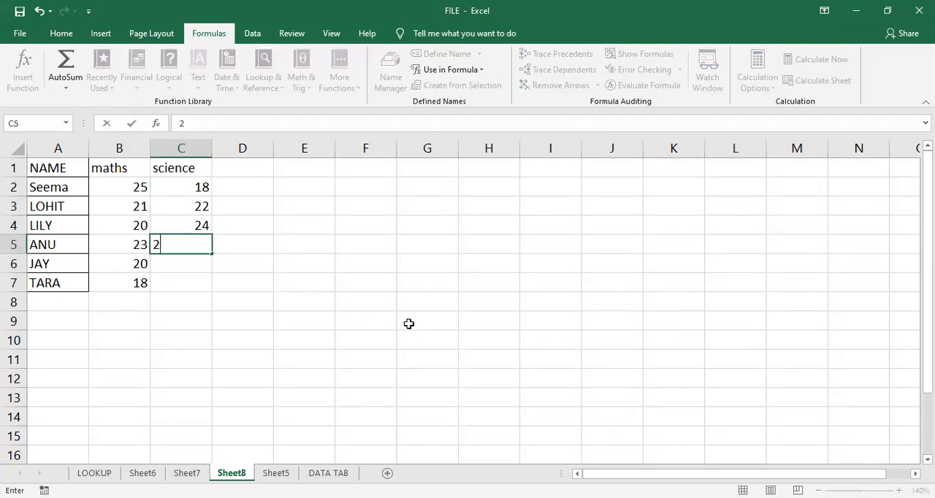
{"action": "key", "text": "Down"}
{"action": "type", "text": "23"}
{"action": "key", "text": "Down"}
{"action": "type", "text": "17"}
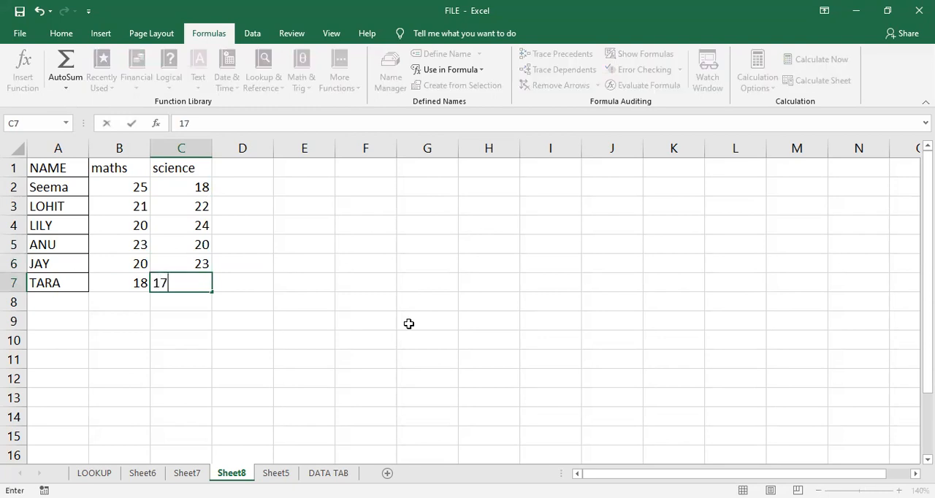
{"action": "key", "text": "Right"}
{"action": "key", "text": "Up"}
{"action": "key", "text": "Up"}
{"action": "key", "text": "Up"}
{"action": "key", "text": "Up"}
{"action": "key", "text": "Up"}
{"action": "key", "text": "Up"}
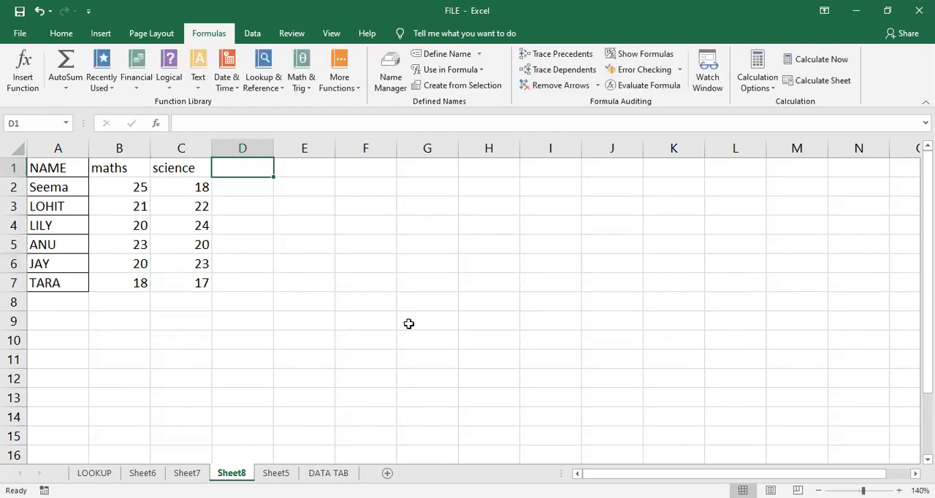
{"action": "key", "text": "Down"}
{"action": "type", "text": "="}
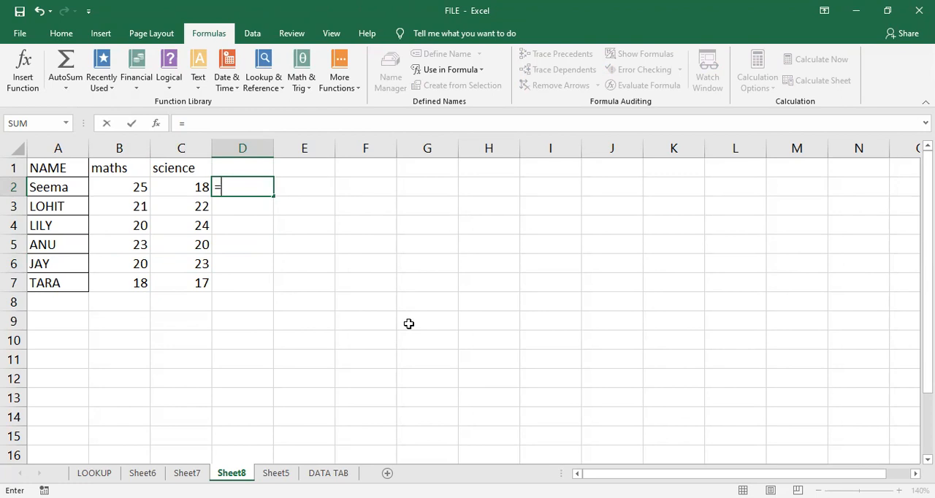
{"action": "key", "text": "Escape"}
{"action": "left_click", "coordinate": [380, 238]}
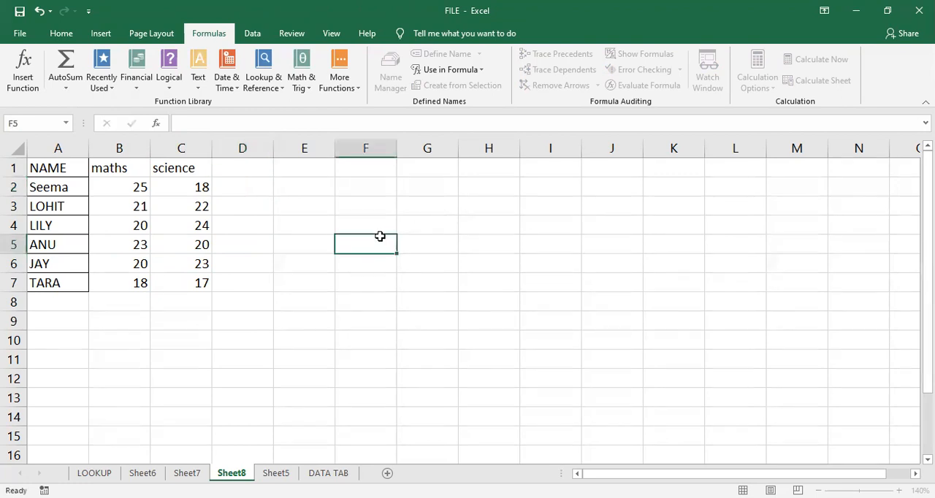
- Add a "total" header in D1 and sum each row's marks with =SUM(B2:C2) in D2, filled down to D7
{"action": "left_click", "coordinate": [240, 168]}
{"action": "type", "text": "total"}
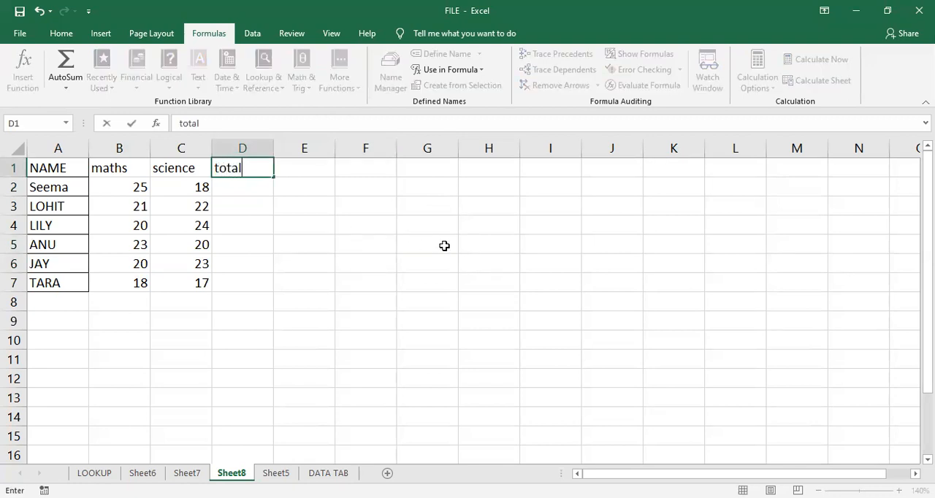
{"action": "key", "text": "Return"}
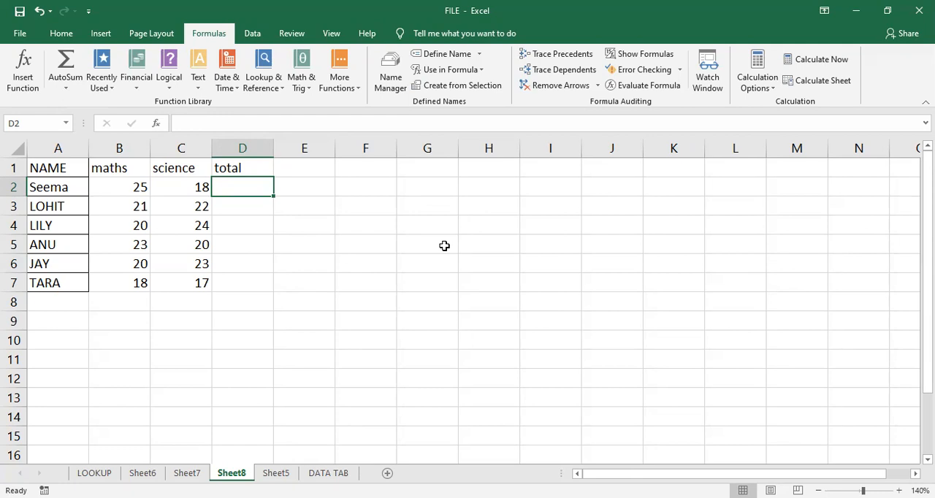
{"action": "key", "text": "alt+equal"}
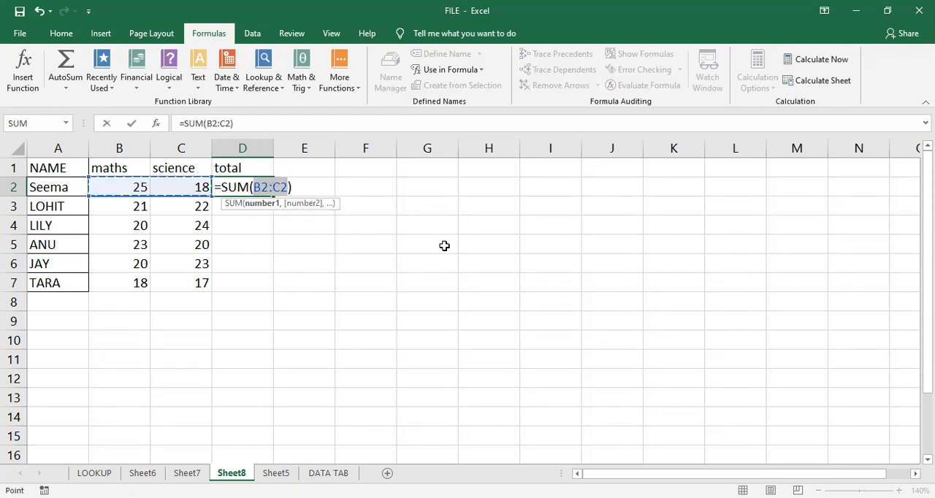
{"action": "key", "text": "Return"}
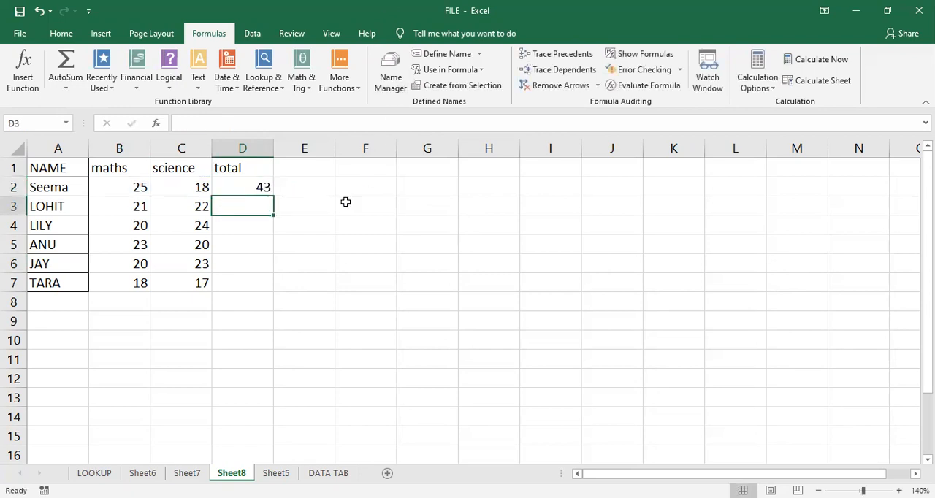
{"action": "left_click", "coordinate": [263, 189]}
{"action": "double_click", "coordinate": [274, 196]}
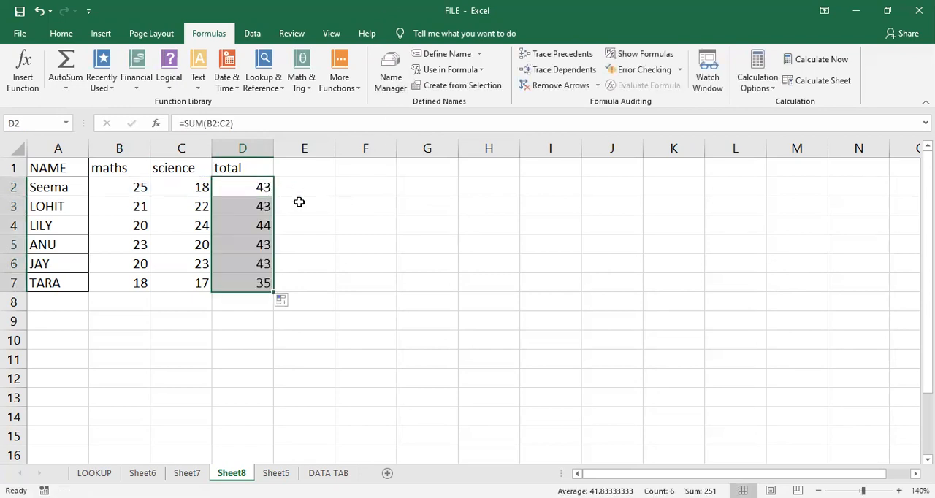
{"action": "left_click", "coordinate": [324, 221]}
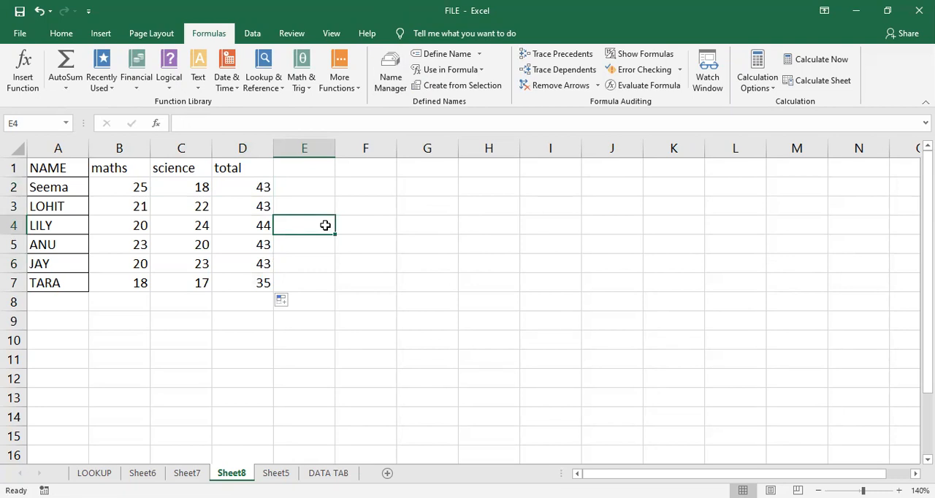
- Examine which cells the total formulas in D2 and D6 refer to
{"action": "double_click", "coordinate": [258, 186]}
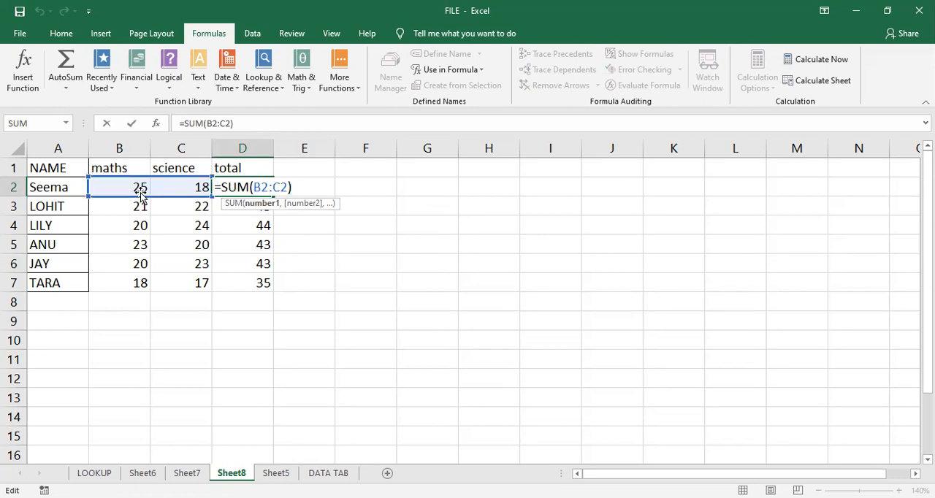
{"action": "key", "text": "Return"}
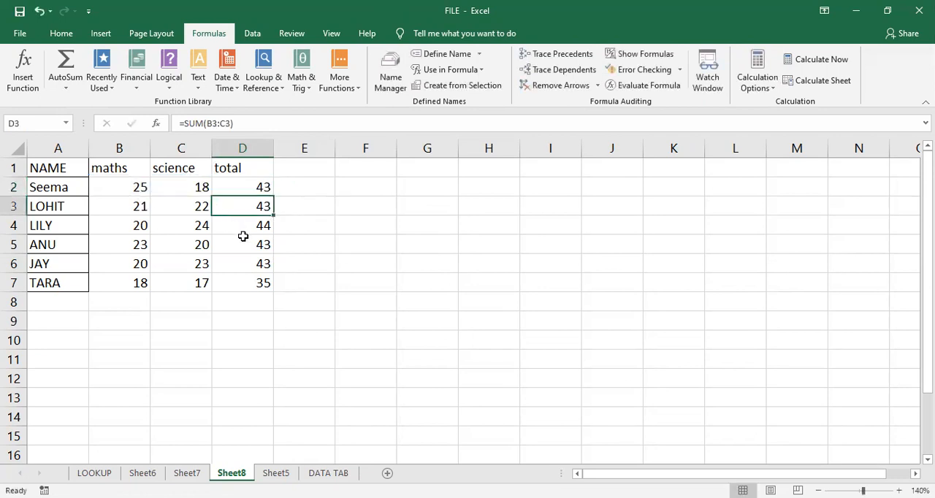
{"action": "double_click", "coordinate": [258, 257]}
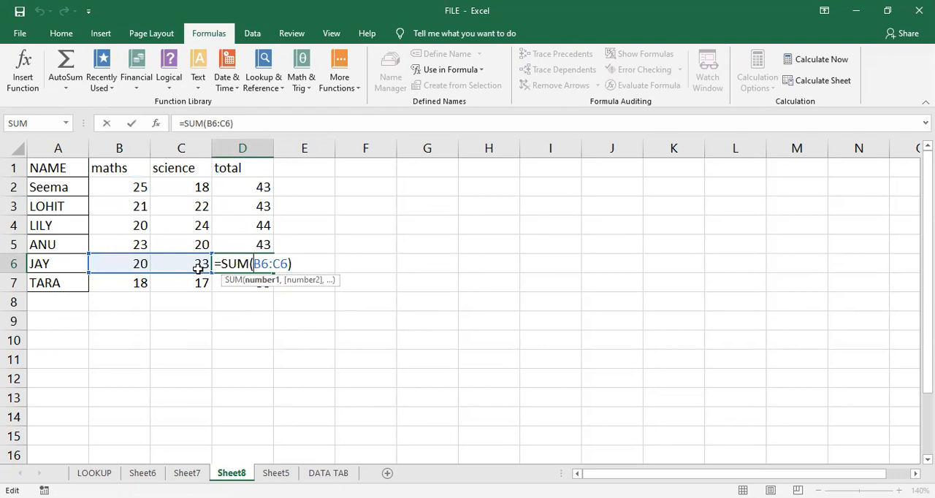
{"action": "key", "text": "Return"}
{"action": "left_click", "coordinate": [282, 275]}
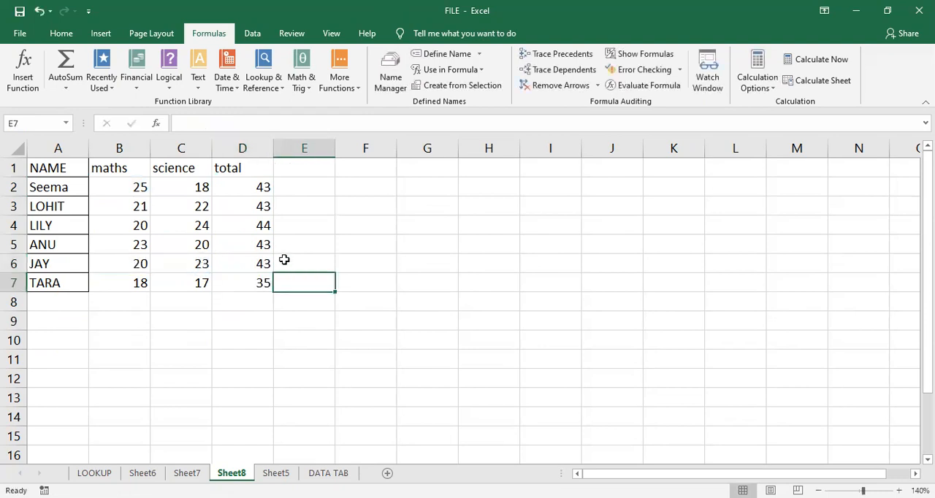
- Make the references in D2's total formula absolute so it reads =SUM($B$2:$C$2)
{"action": "double_click", "coordinate": [241, 189]}
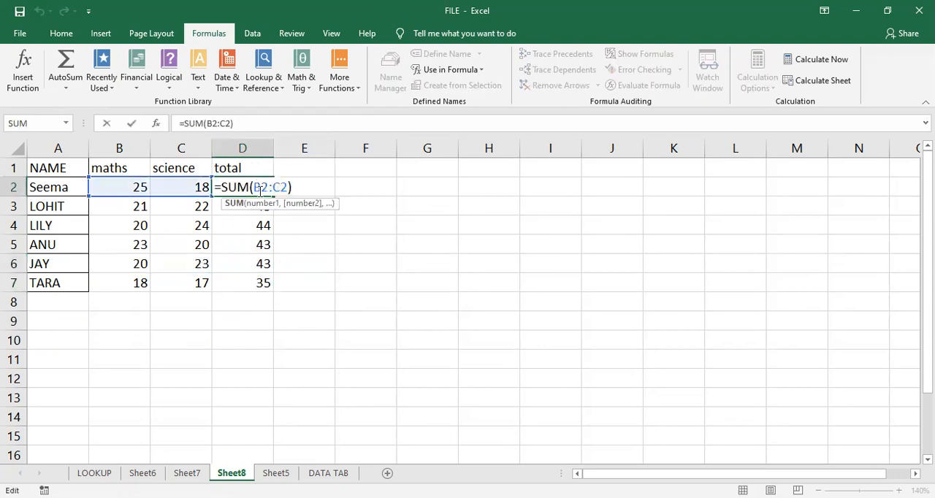
{"action": "left_click_drag", "start_coordinate": [253, 185], "coordinate": [287, 187]}
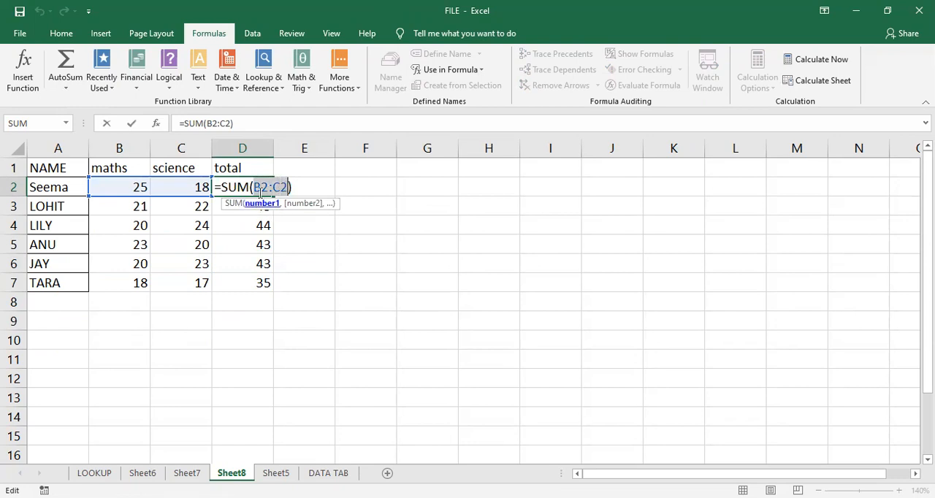
{"action": "left_click", "coordinate": [256, 189]}
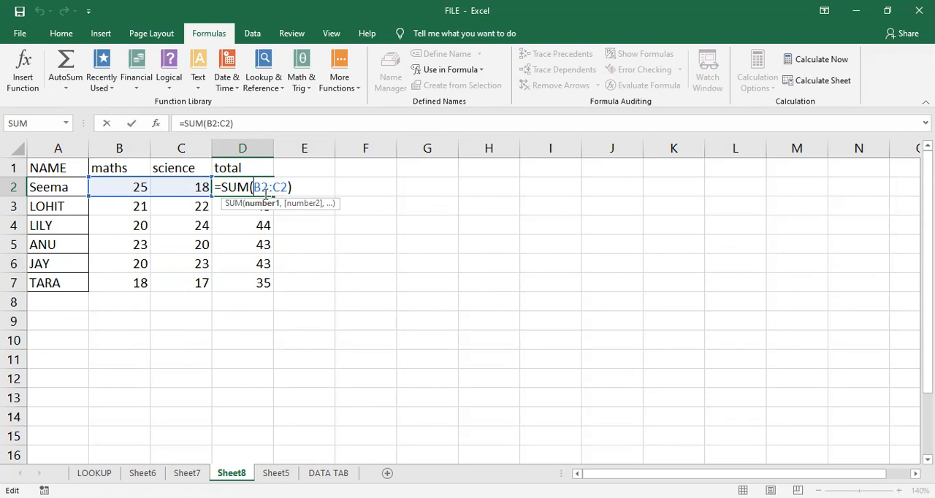
{"action": "type", "text": "$"}
{"action": "left_click", "coordinate": [267, 188]}
{"action": "type", "text": "$"}
{"action": "left_click", "coordinate": [291, 189]}
{"action": "type", "text": "$"}
{"action": "left_click", "coordinate": [303, 188]}
{"action": "type", "text": "$"}
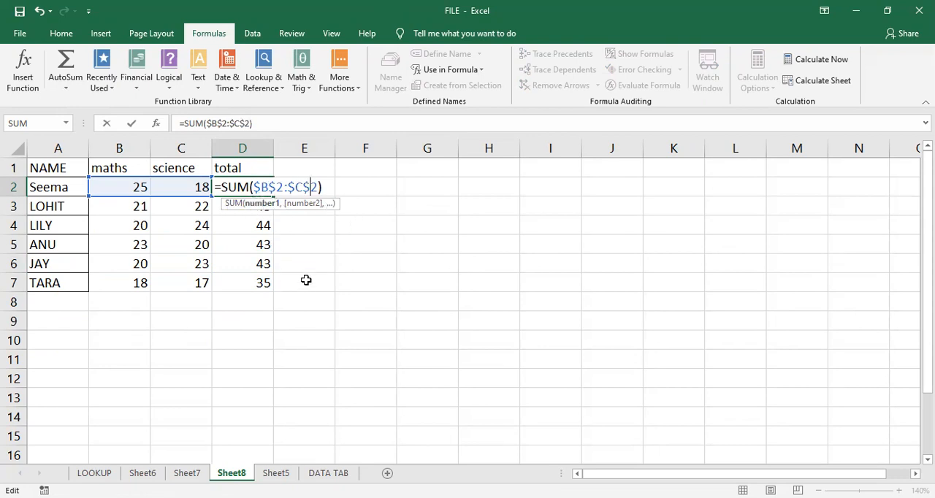
{"action": "key", "text": "Return"}
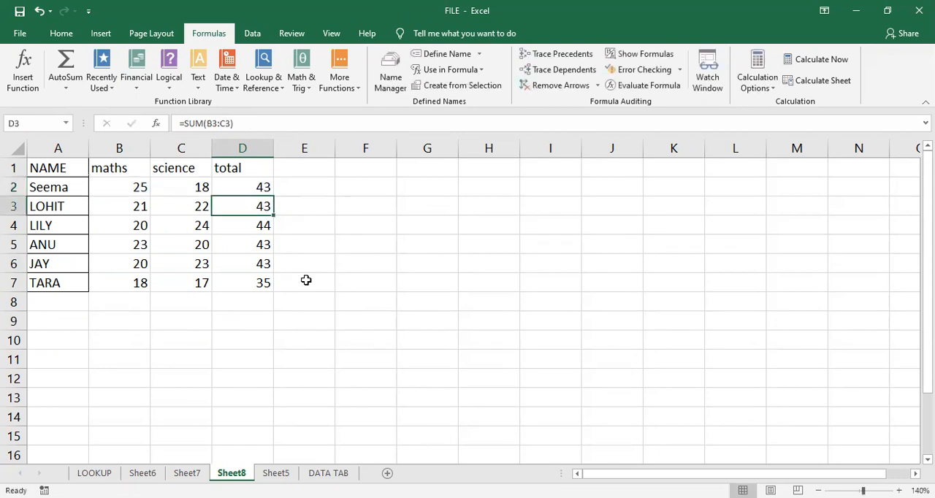
- Fill the absolute-reference formula from D2 down to D7 and check the references copied into D3 and D4
{"action": "left_click", "coordinate": [263, 187]}
{"action": "double_click", "coordinate": [274, 195]}
{"action": "double_click", "coordinate": [263, 205]}
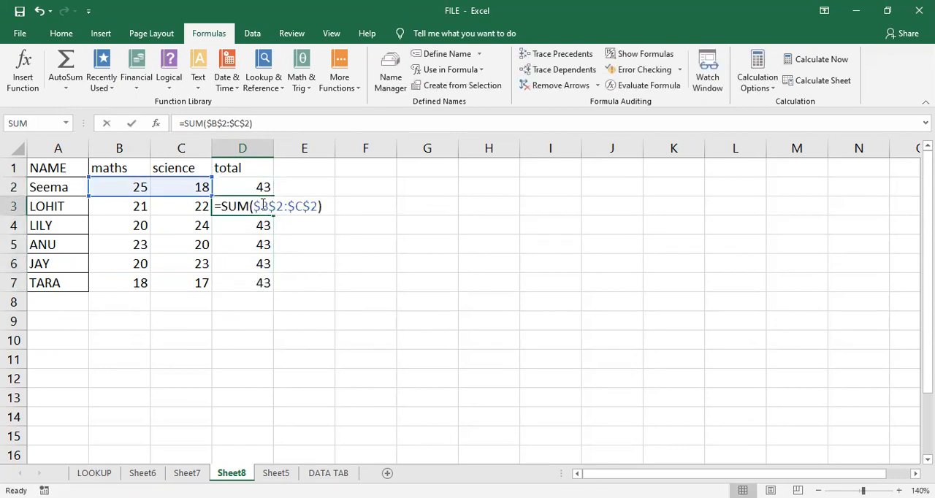
{"action": "left_click", "coordinate": [257, 232]}
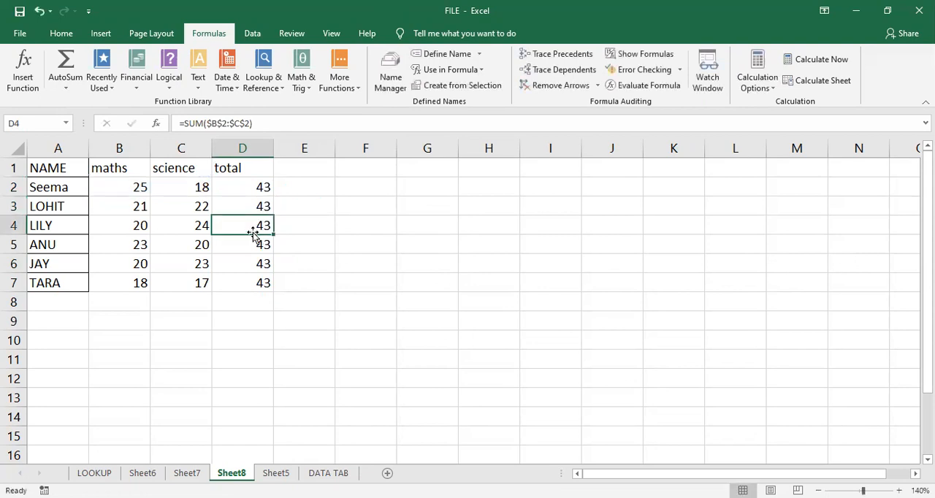
- Check the references in D4's total formula and clear the copied totals below D2
{"action": "double_click", "coordinate": [253, 231]}
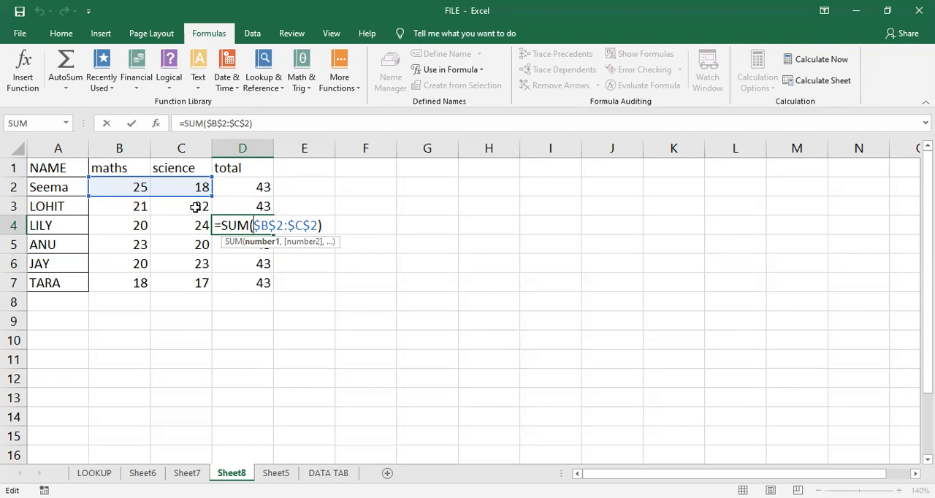
{"action": "key", "text": "Return"}
{"action": "left_click_drag", "start_coordinate": [261, 209], "coordinate": [262, 304]}
{"action": "key", "text": "BackSpace"}
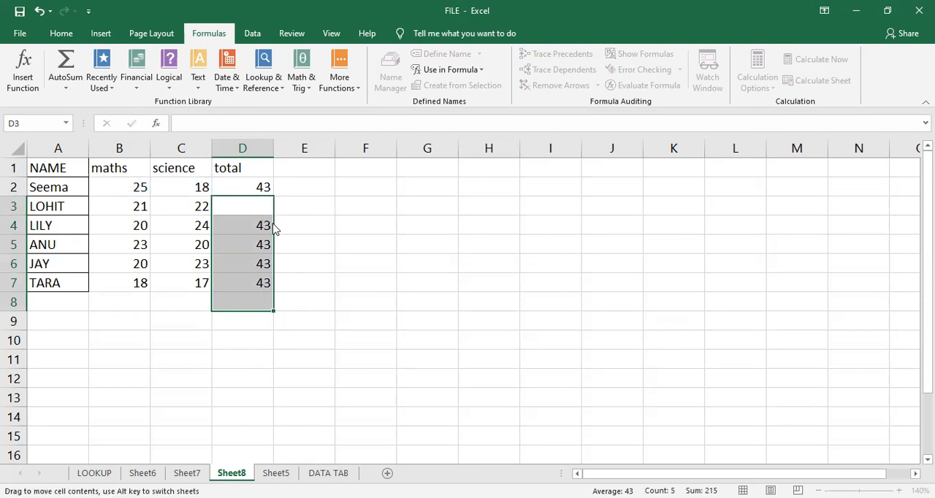
{"action": "left_click", "coordinate": [255, 211]}
{"action": "left_click_drag", "start_coordinate": [255, 211], "coordinate": [261, 299]}
{"action": "key", "text": "Delete"}
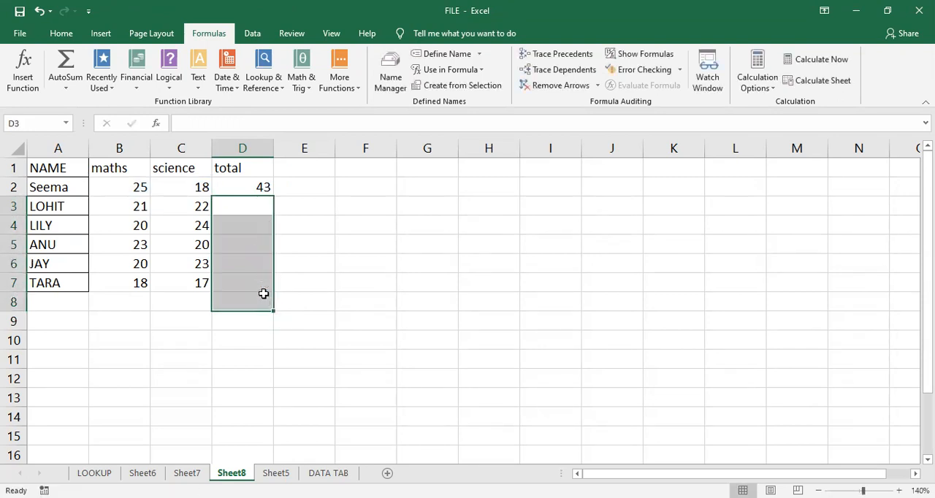
- Replace the cell range in D2's SUM formula with the name of the student in row 2
{"action": "left_click", "coordinate": [245, 183]}
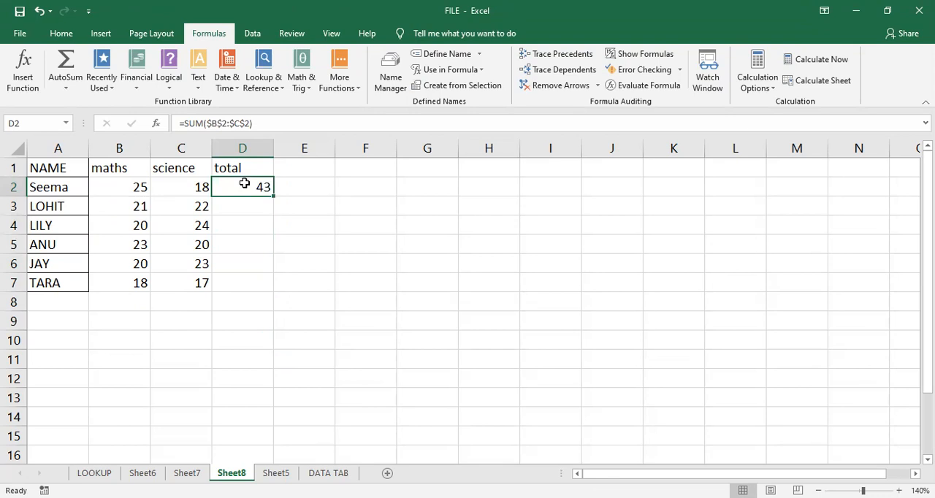
{"action": "double_click", "coordinate": [244, 184]}
{"action": "left_click_drag", "start_coordinate": [318, 186], "coordinate": [269, 190]}
{"action": "key", "text": "BackSpace"}
{"action": "key", "text": "BackSpace"}
{"action": "key", "text": "BackSpace"}
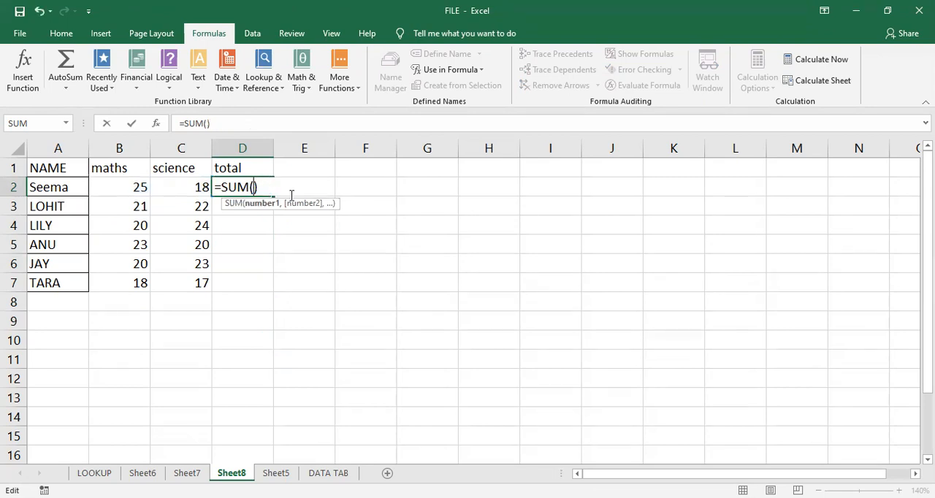
{"action": "type", "text": "seema"}
{"action": "key", "text": "Return"}
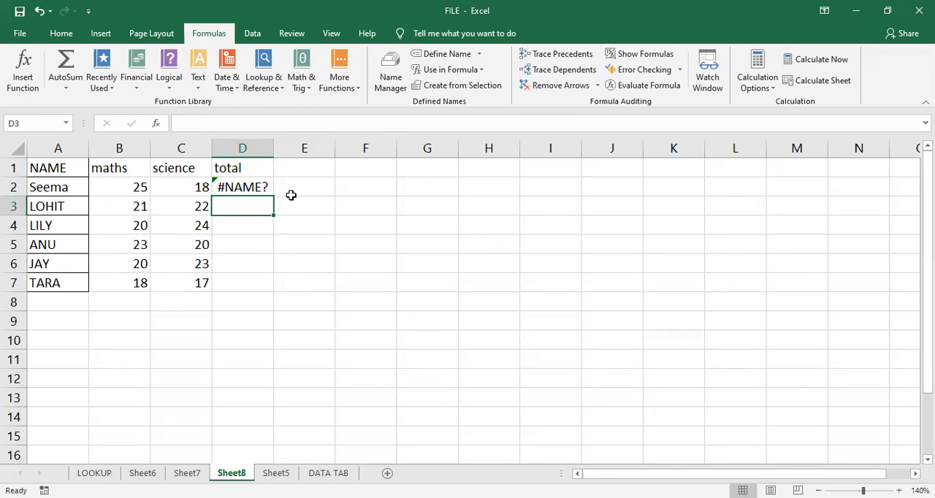
{"action": "left_click", "coordinate": [242, 187]}
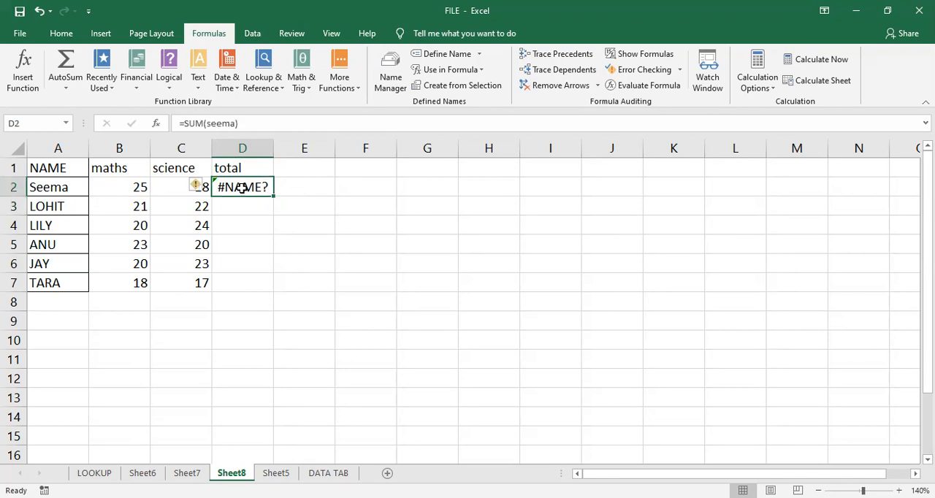
- Enter =AVERAGE(maths) in H12 and check the formula
{"action": "left_click", "coordinate": [514, 380]}
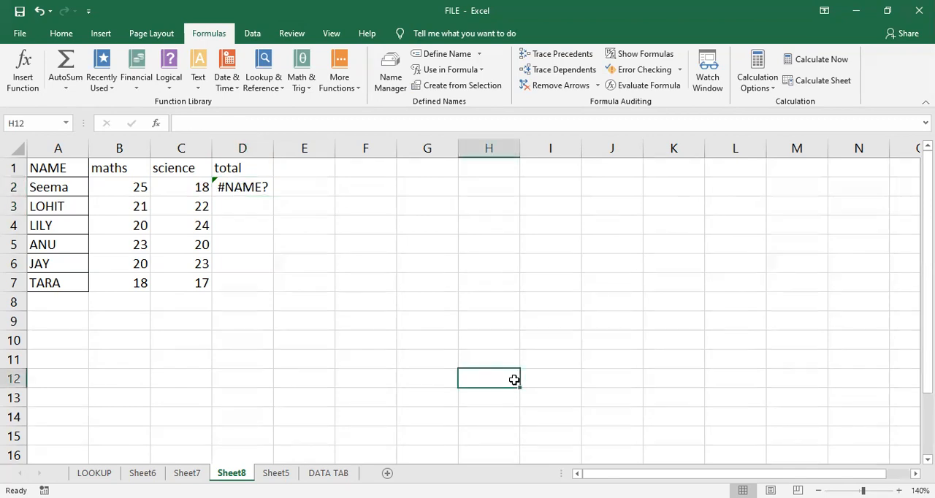
{"action": "type", "text": "="}
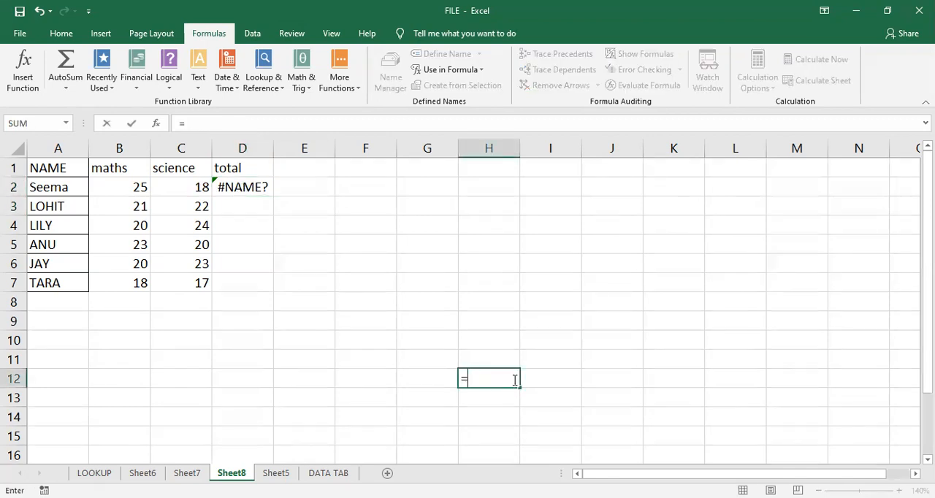
{"action": "type", "text": "aver"}
{"action": "key", "text": "Tab"}
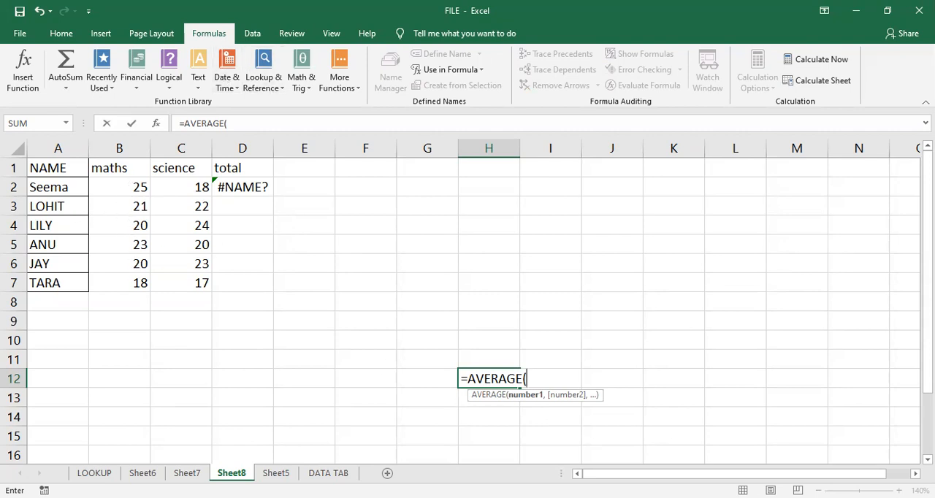
{"action": "type", "text": "maths)"}
{"action": "key", "text": "ctrl+Return"}
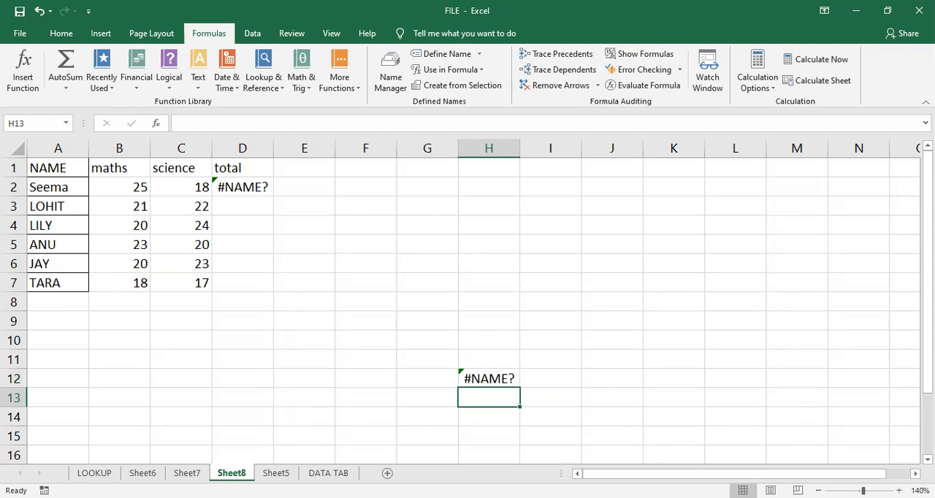
{"action": "left_click", "coordinate": [488, 377]}
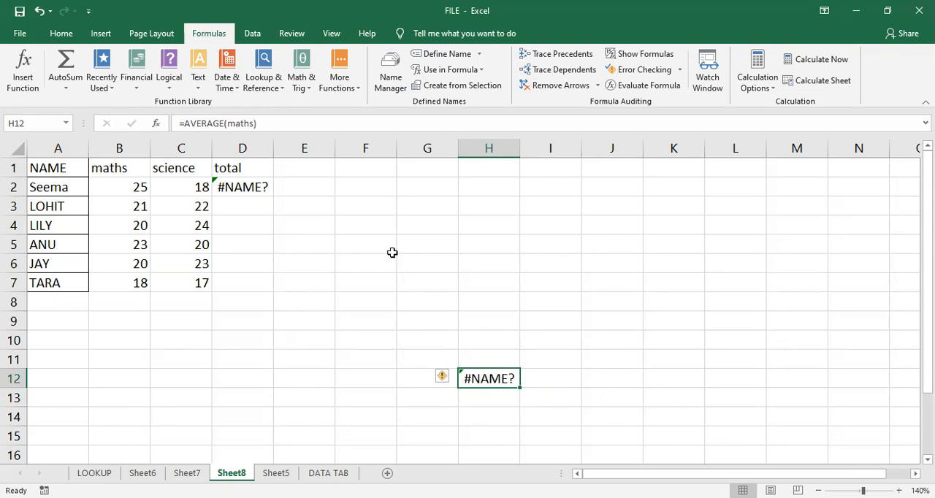
- Define the name "marks" with Workbook scope for the table range A1:C7
{"action": "left_click", "coordinate": [214, 295]}
{"action": "left_click_drag", "start_coordinate": [66, 168], "coordinate": [177, 281]}
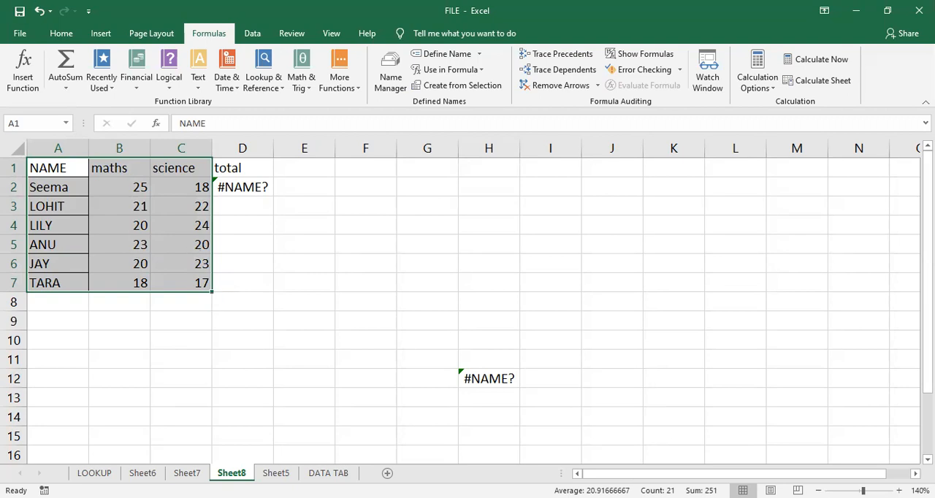
{"action": "left_click", "coordinate": [431, 58]}
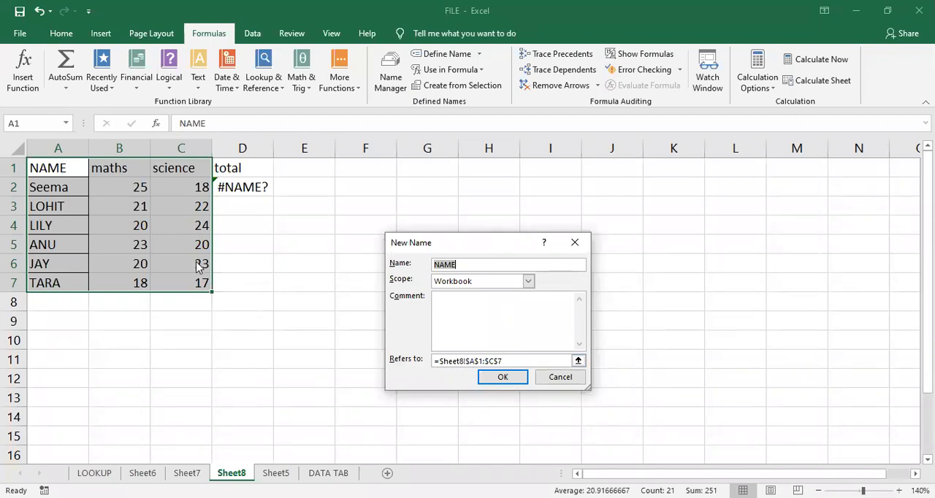
{"action": "type", "text": "to"}
{"action": "key", "text": "BackSpace"}
{"action": "key", "text": "BackSpace"}
{"action": "type", "text": "marks"}
{"action": "left_click", "coordinate": [503, 377]}
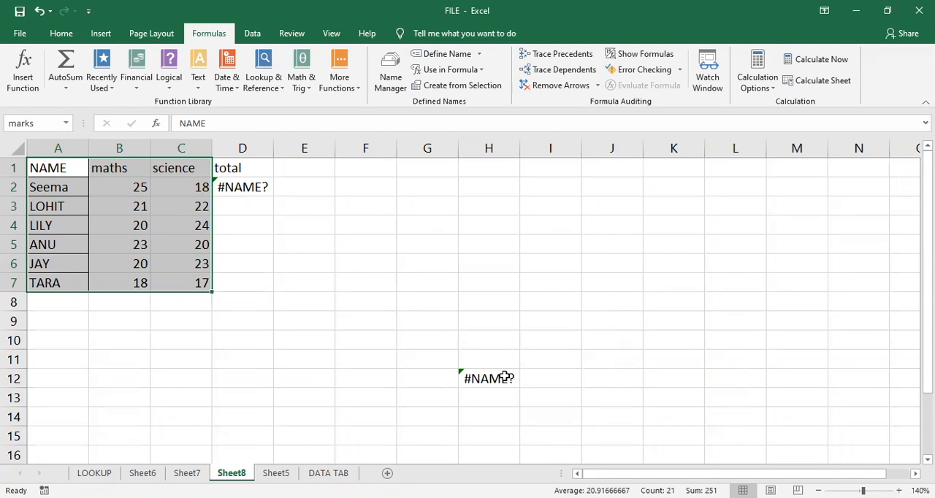
- Create names for the table's ranges from the selection A1:C7, using the top row and left column values
{"action": "left_click", "coordinate": [466, 86]}
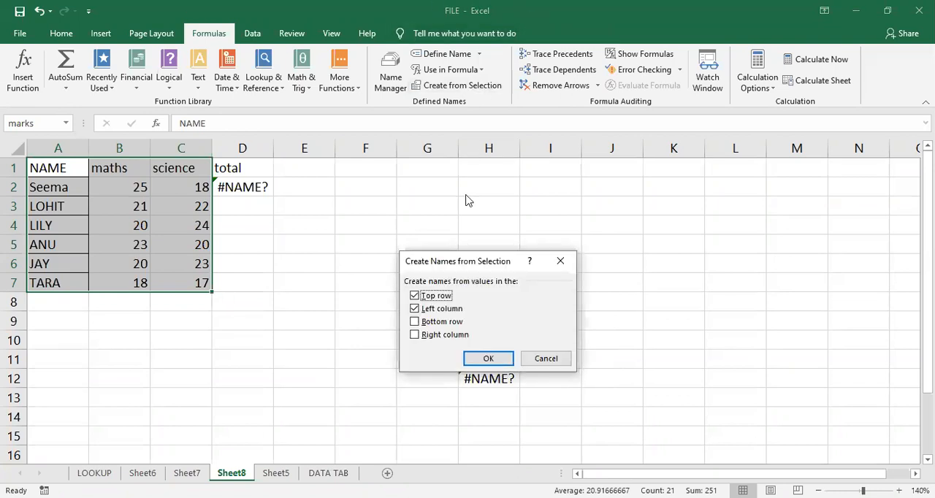
{"action": "left_click_drag", "start_coordinate": [449, 267], "coordinate": [422, 141]}
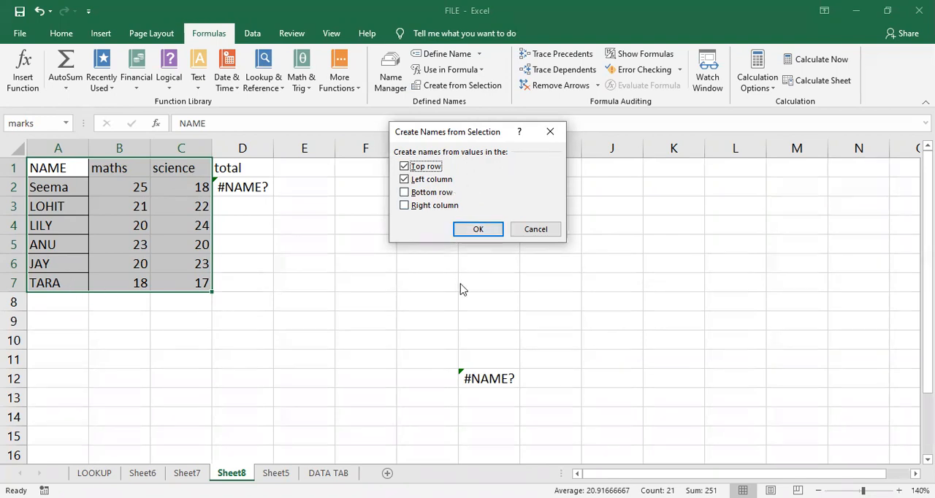
{"action": "left_click", "coordinate": [479, 231]}
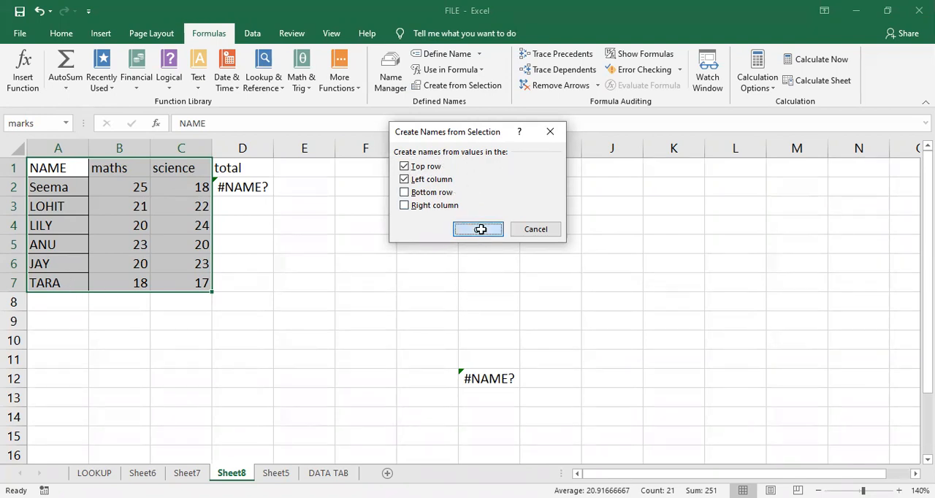
- Try filling D2's name-based total formula down to D7, check the copied reference in D3 and undo the fill
{"action": "double_click", "coordinate": [239, 189]}
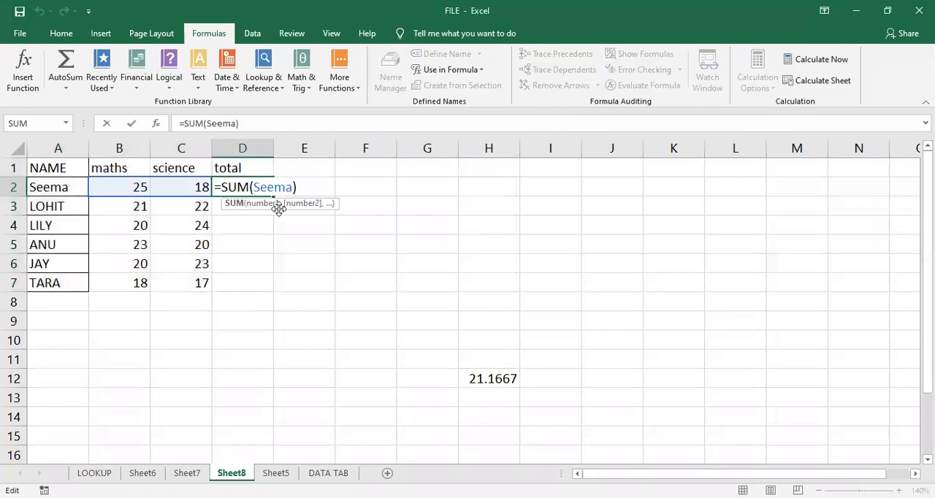
{"action": "key", "text": "Return"}
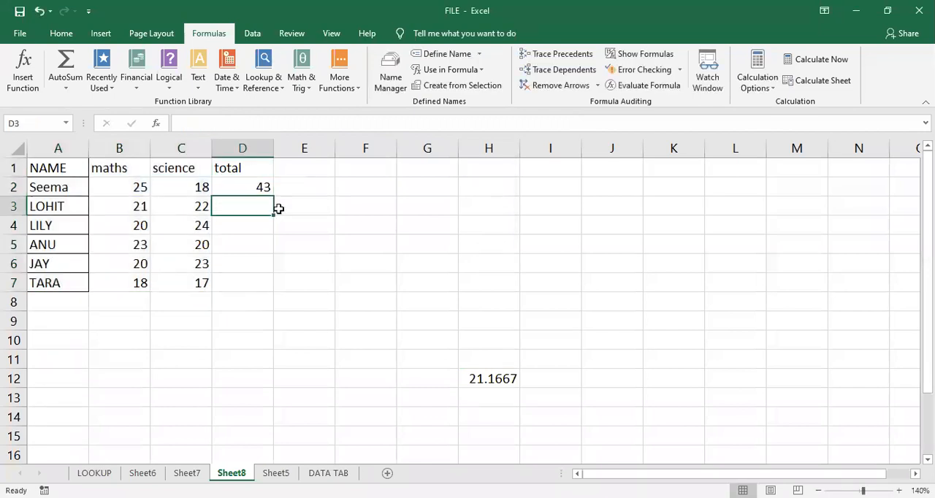
{"action": "left_click", "coordinate": [266, 185]}
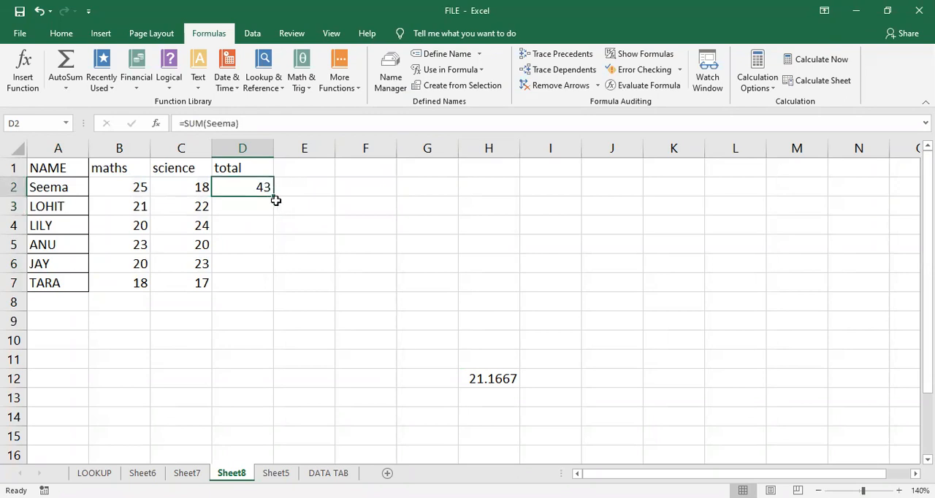
{"action": "double_click", "coordinate": [276, 200]}
{"action": "double_click", "coordinate": [265, 208]}
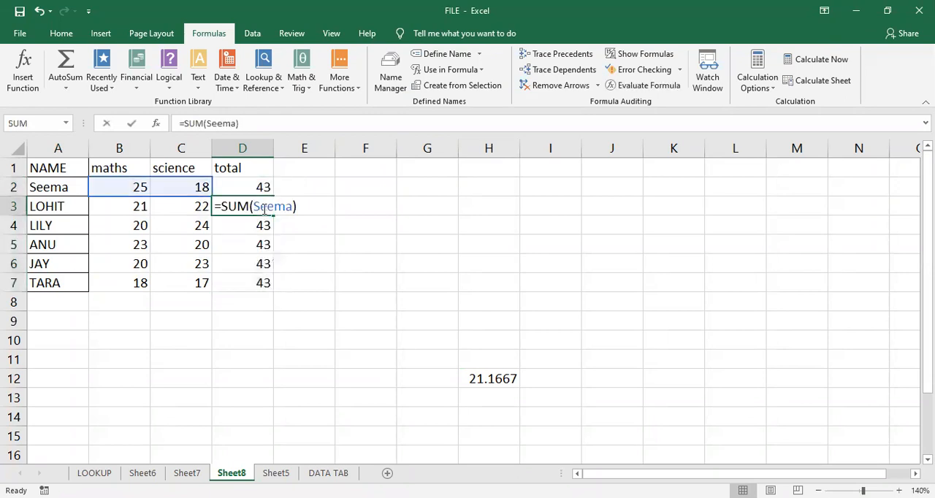
{"action": "key", "text": "Return"}
{"action": "left_click", "coordinate": [347, 288]}
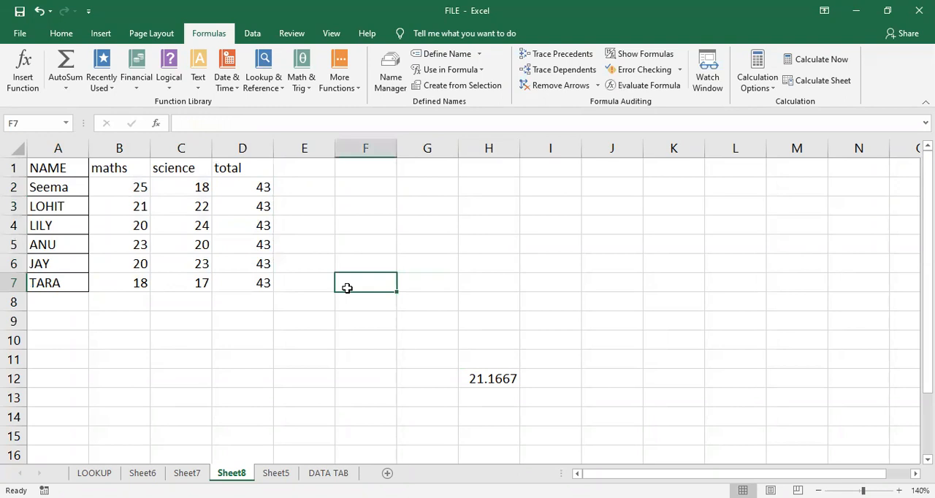
{"action": "key", "text": "ctrl+z"}
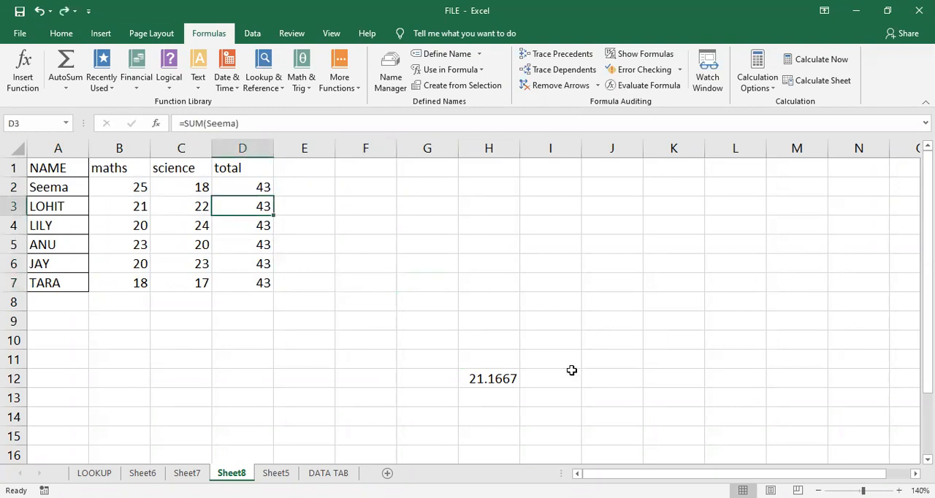
{"action": "key", "text": "ctrl+z"}
- Enter a MAX formula in J10 that uses the row 4 student's name as its range
{"action": "left_click", "coordinate": [568, 344]}
{"action": "left_click", "coordinate": [629, 338]}
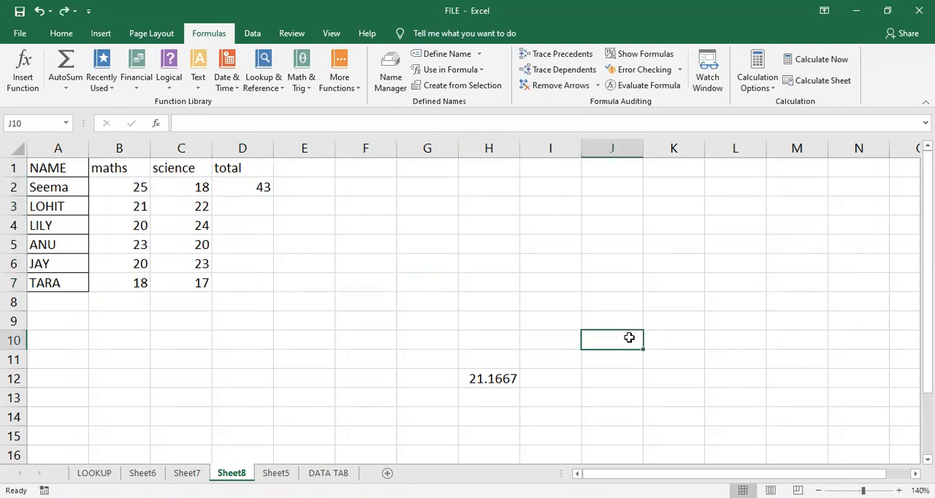
{"action": "type", "text": "=m"}
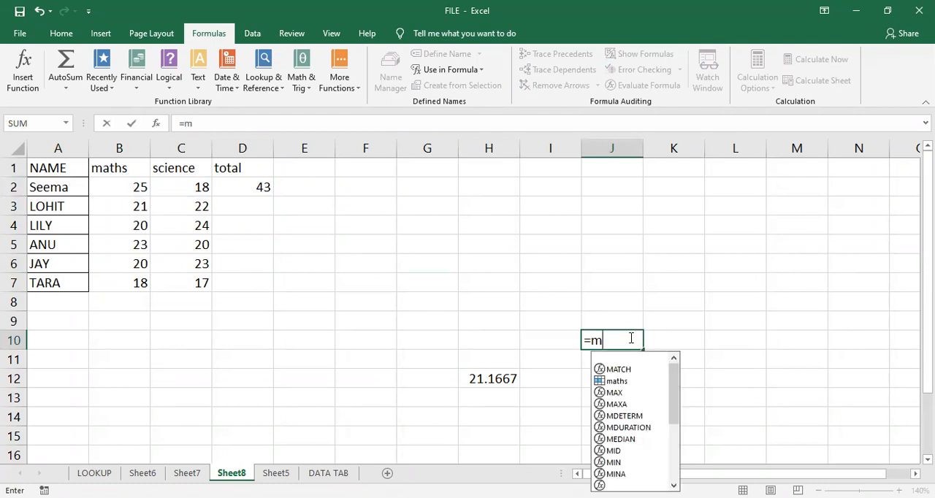
{"action": "type", "text": "ax"}
{"action": "key", "text": "Tab"}
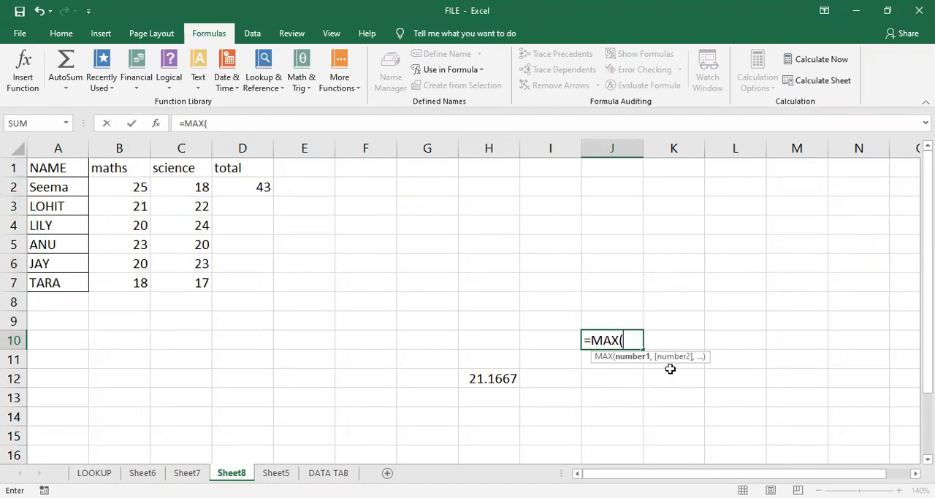
{"action": "type", "text": "lily)"}
{"action": "key", "text": "Return"}
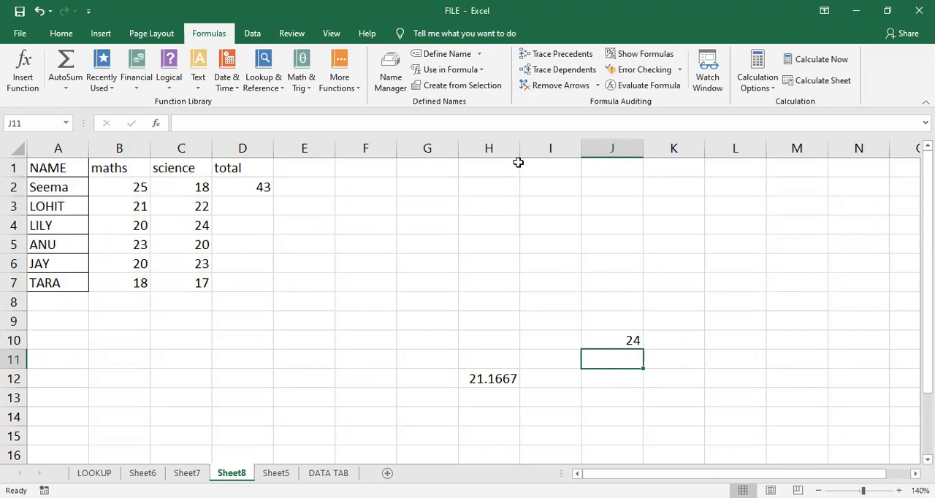
- Review the Create Names from Selection options and the cells D2's named total formula refers to
{"action": "left_click", "coordinate": [485, 87]}
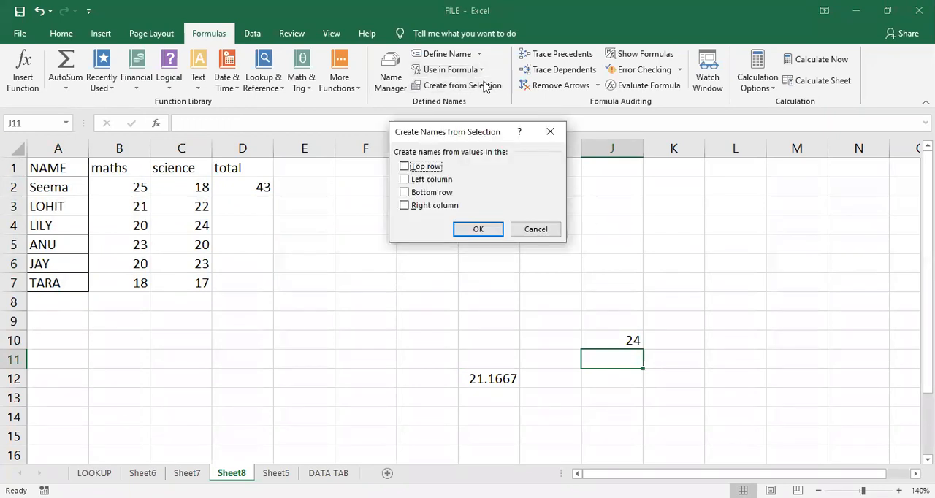
{"action": "left_click", "coordinate": [549, 132]}
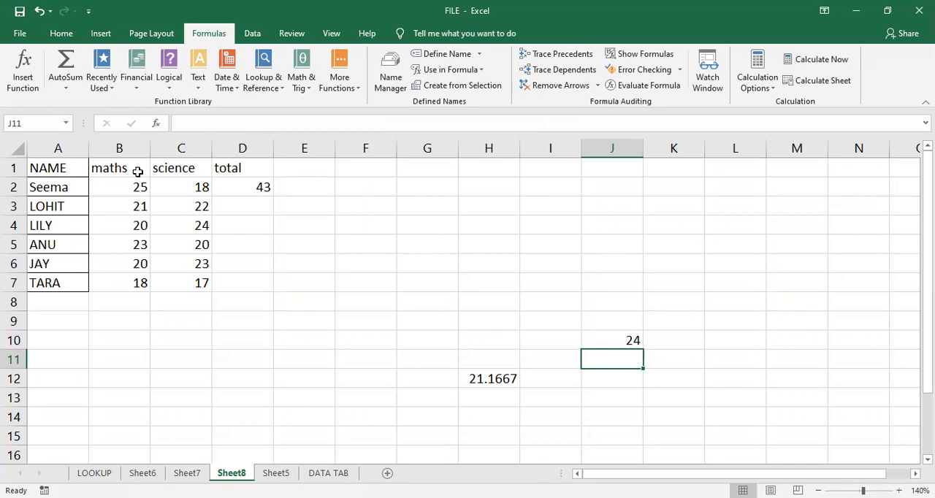
{"action": "left_click", "coordinate": [373, 291]}
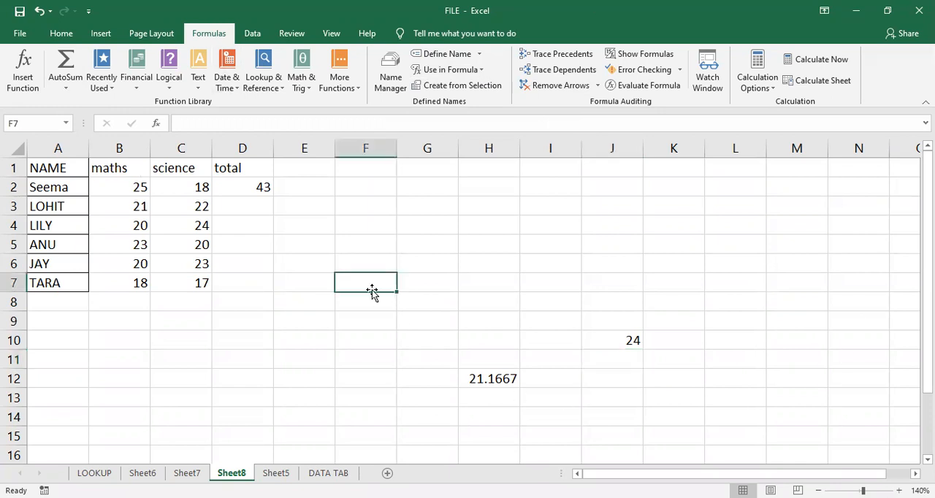
{"action": "left_click", "coordinate": [258, 189]}
{"action": "double_click", "coordinate": [256, 188]}
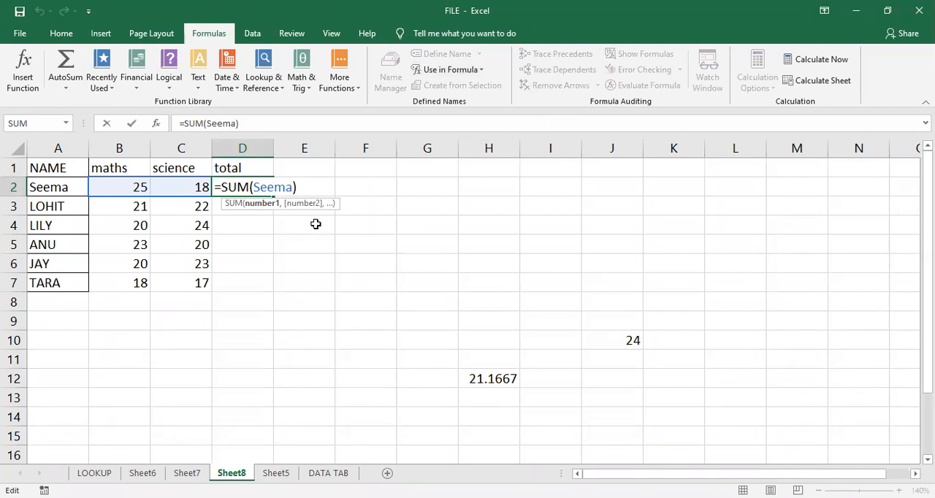
{"action": "key", "text": "Return"}
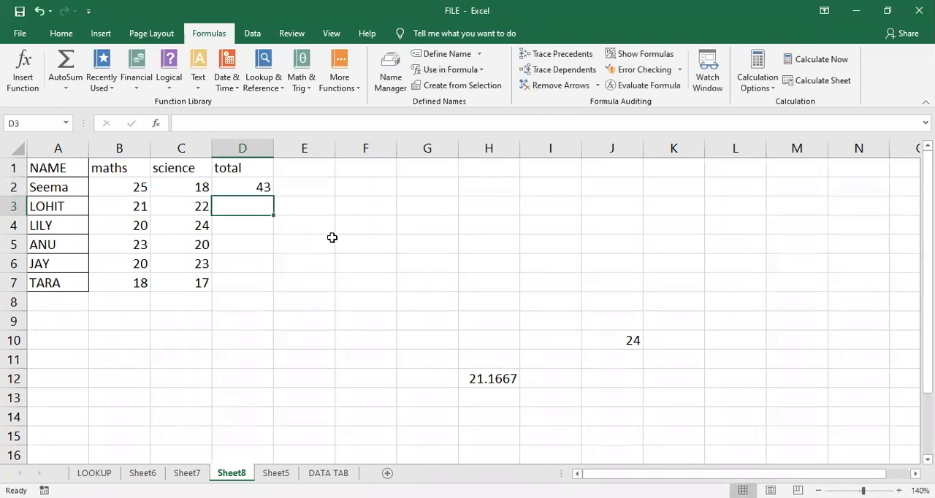
- Review the workbook's defined names with their values, references and scopes in an enlarged Name Manager
{"action": "left_click", "coordinate": [332, 238]}
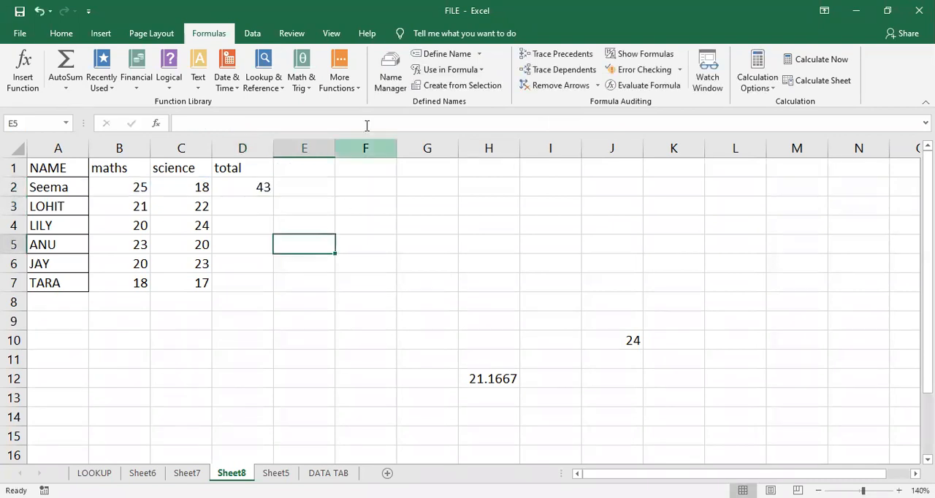
{"action": "left_click", "coordinate": [395, 71]}
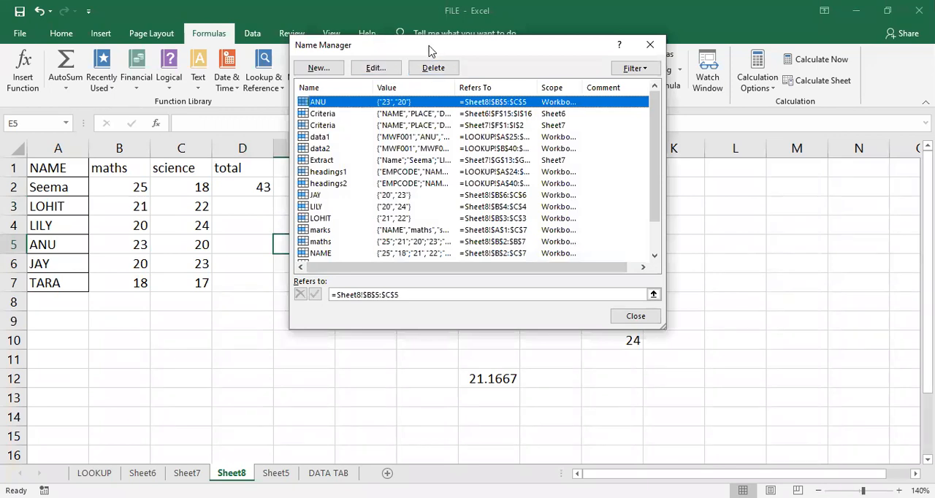
{"action": "left_click_drag", "start_coordinate": [429, 51], "coordinate": [393, 84]}
{"action": "left_click_drag", "start_coordinate": [536, 362], "coordinate": [532, 422]}
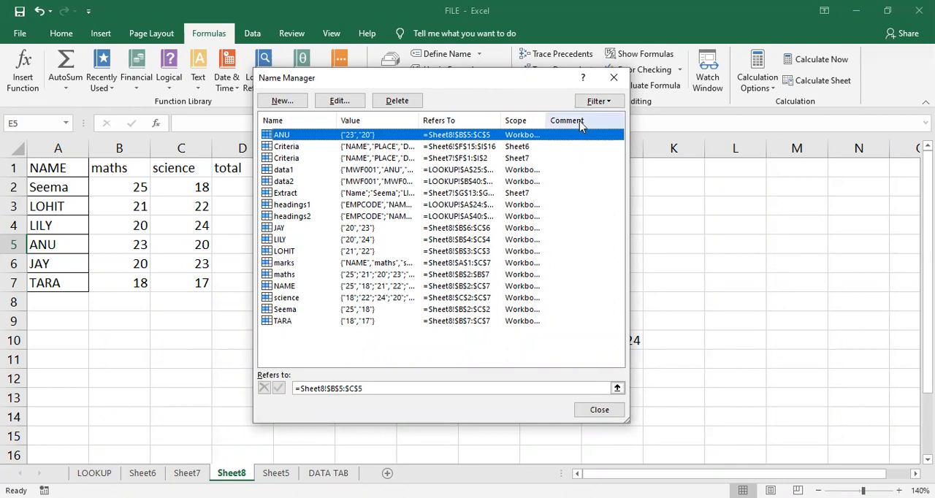
{"action": "left_click", "coordinate": [610, 78]}
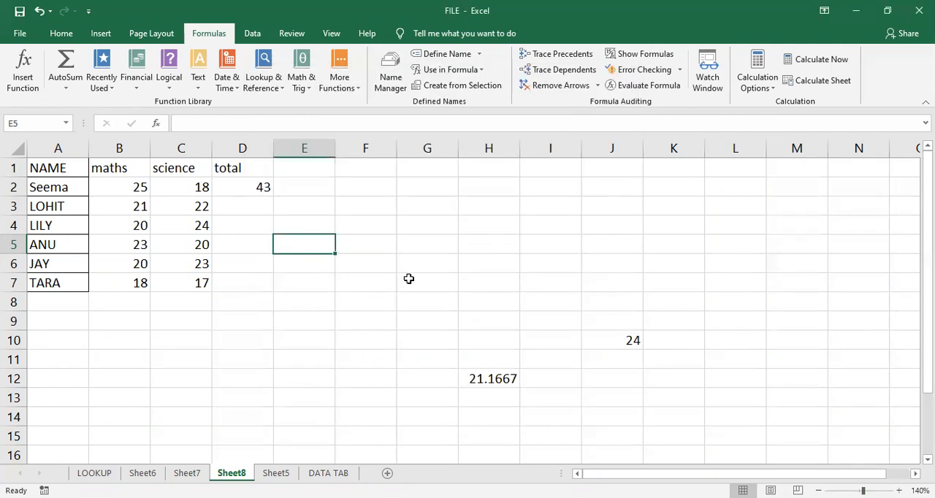
- Look over the defined names available for use in formulas and compare them with the Name Manager list
{"action": "left_click", "coordinate": [409, 280]}
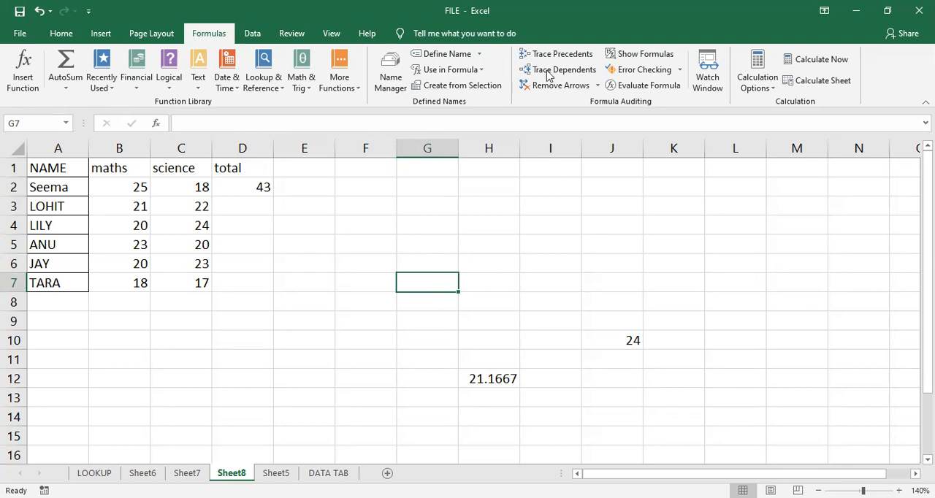
{"action": "left_click", "coordinate": [481, 70]}
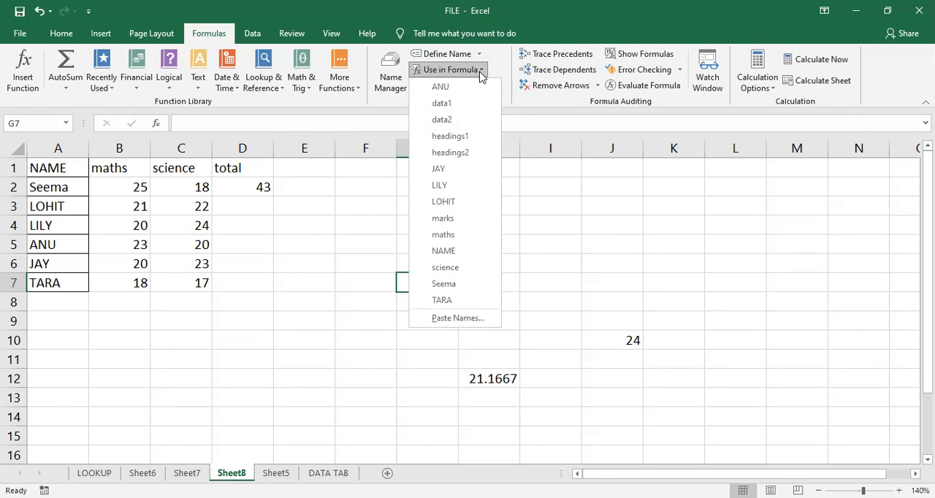
{"action": "left_click", "coordinate": [542, 214]}
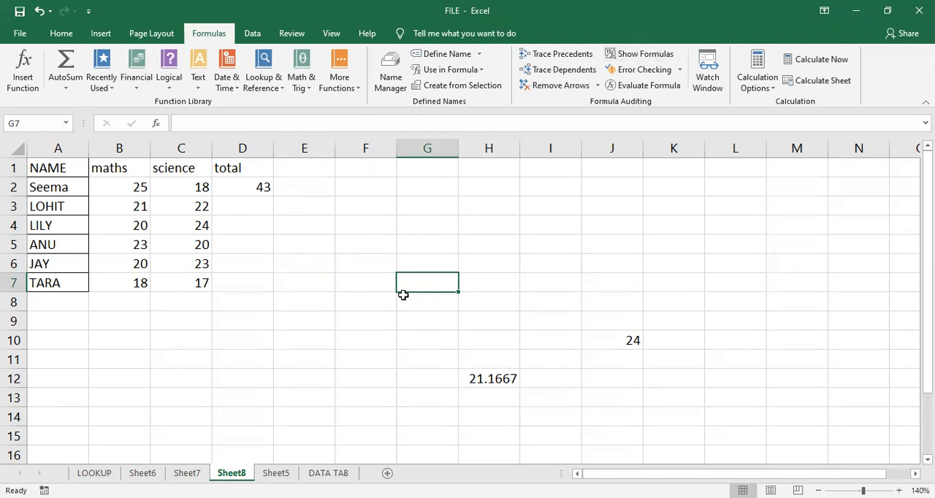
{"action": "left_click", "coordinate": [442, 238]}
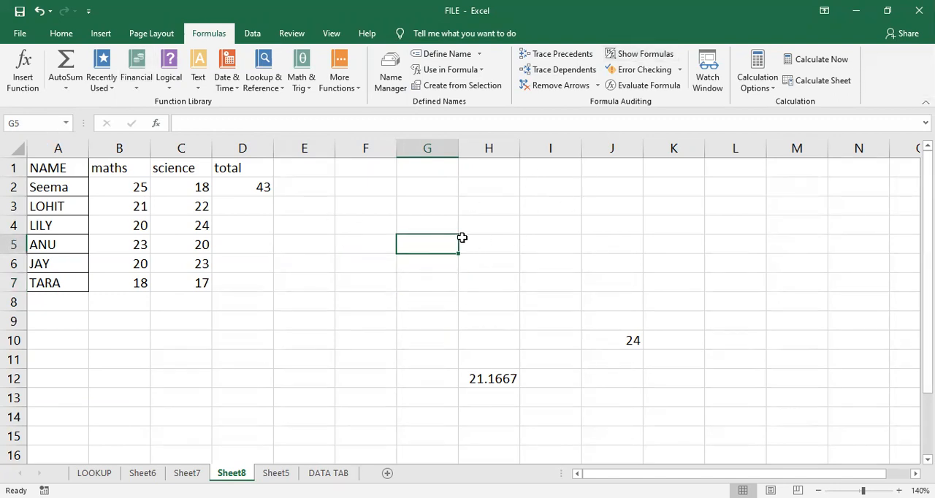
{"action": "left_click", "coordinate": [399, 70]}
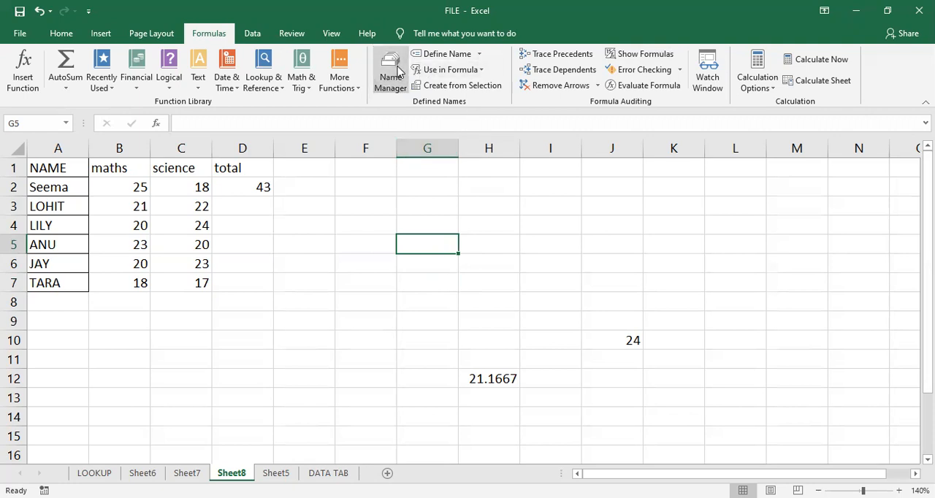
{"action": "left_click", "coordinate": [603, 81]}
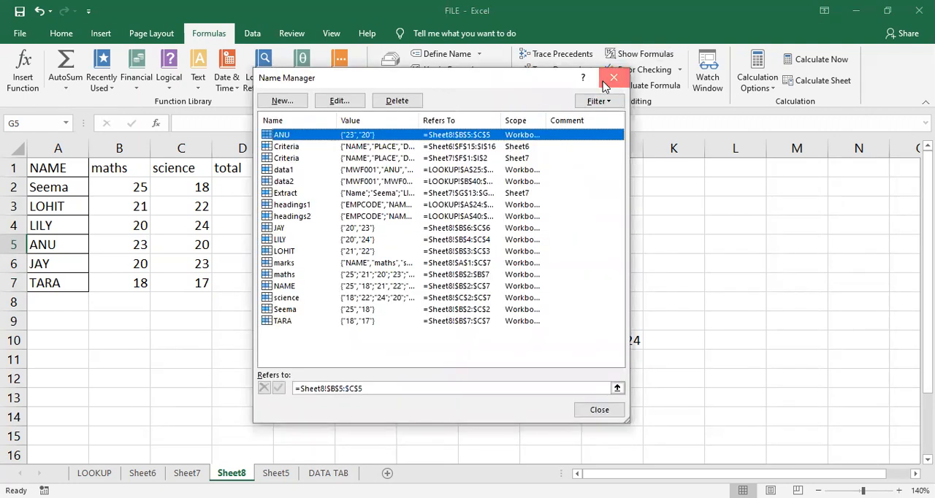
{"action": "left_click", "coordinate": [502, 304]}
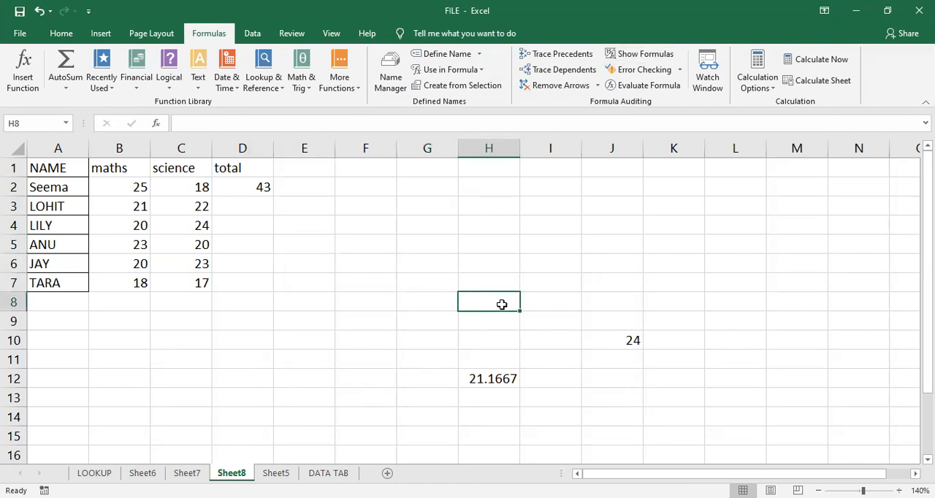
- Inspect the AVERAGE formula in H12 and the cells its maths name refers to
{"action": "left_click", "coordinate": [486, 381]}
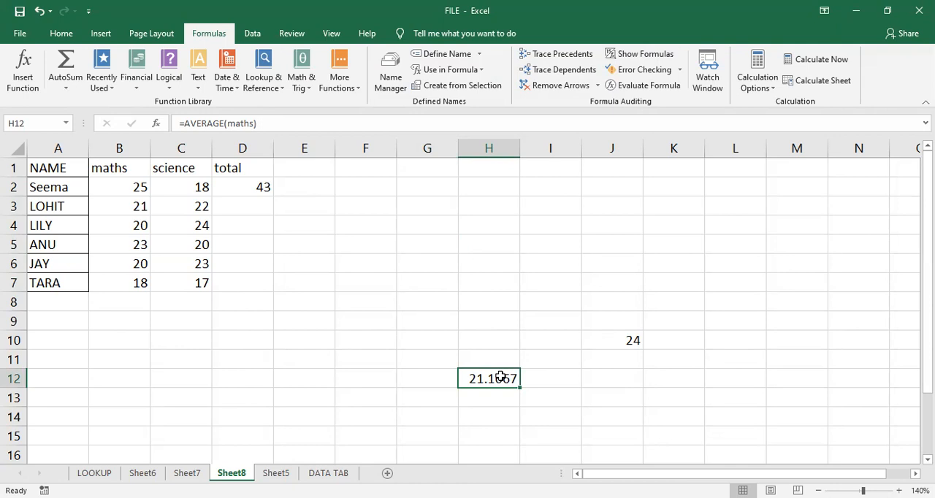
{"action": "left_click", "coordinate": [294, 301]}
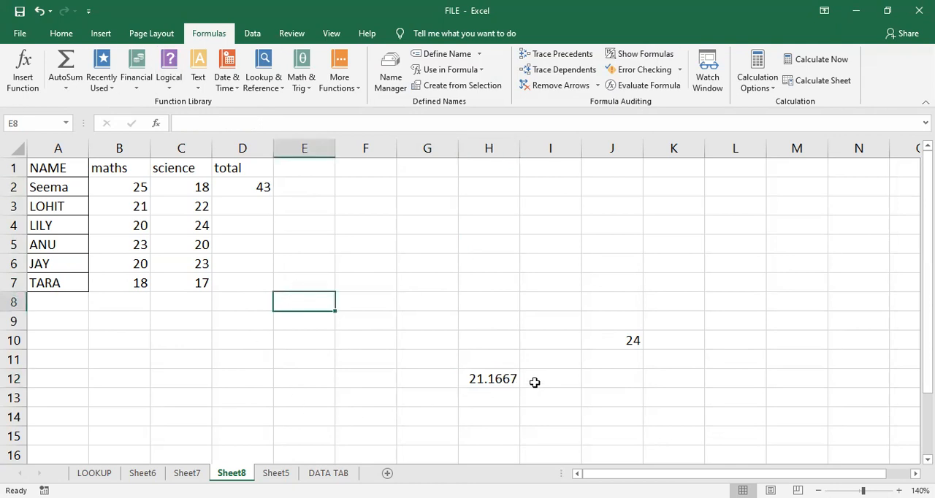
{"action": "left_click", "coordinate": [492, 379]}
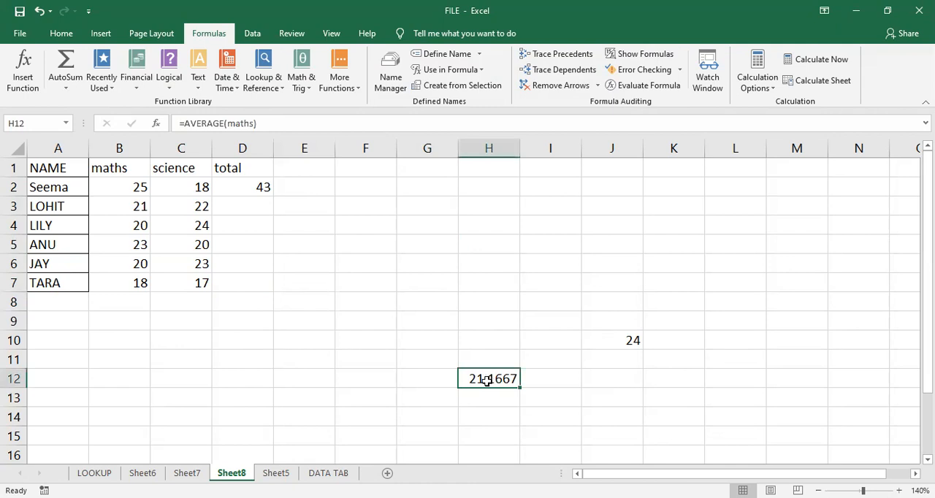
{"action": "double_click", "coordinate": [490, 379]}
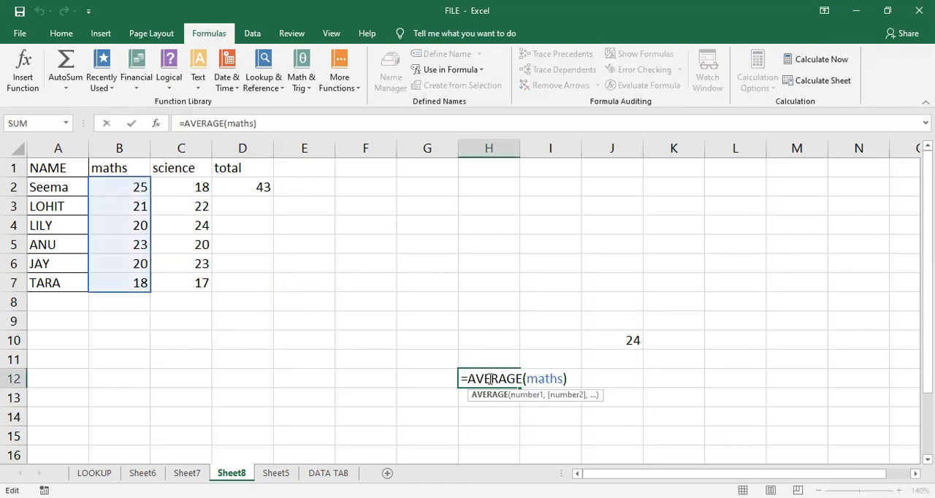
{"action": "key", "text": "Return"}
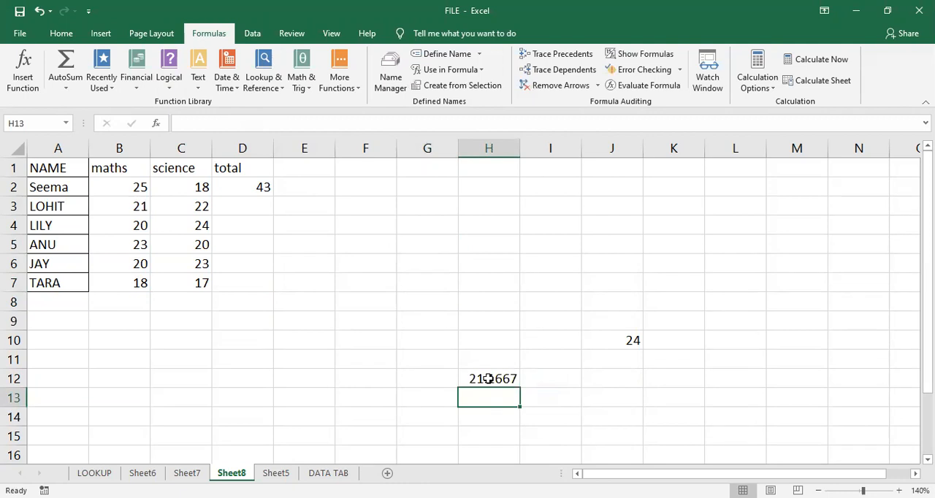
- Trace the precedents of the formulas in H12 and J10, and remove all the arrows
{"action": "left_click", "coordinate": [489, 378]}
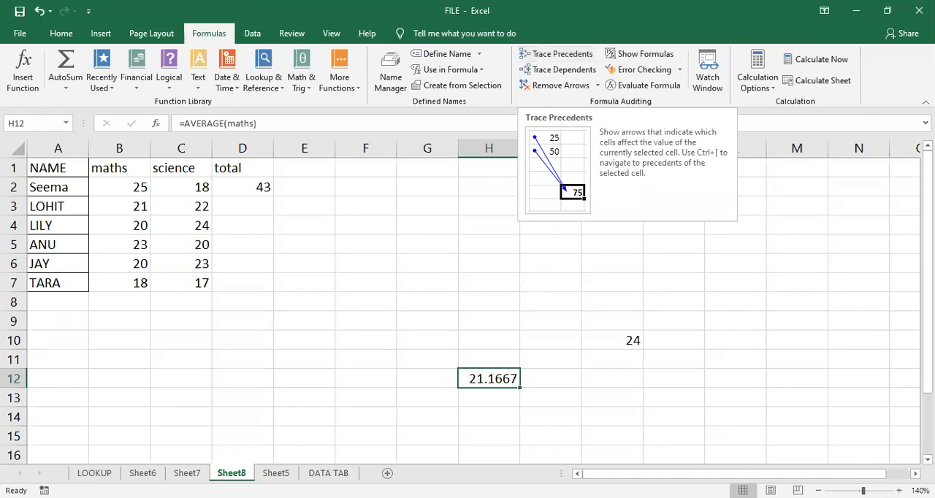
{"action": "left_click", "coordinate": [568, 57]}
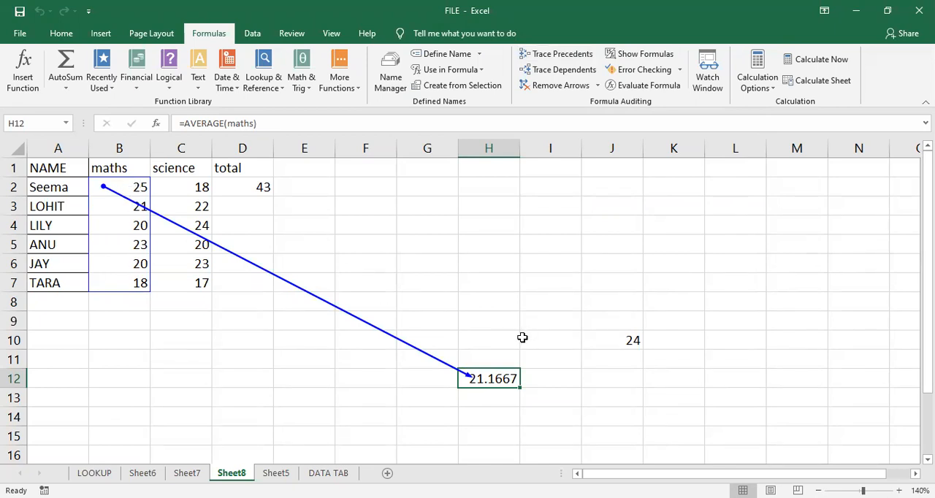
{"action": "left_click", "coordinate": [601, 337]}
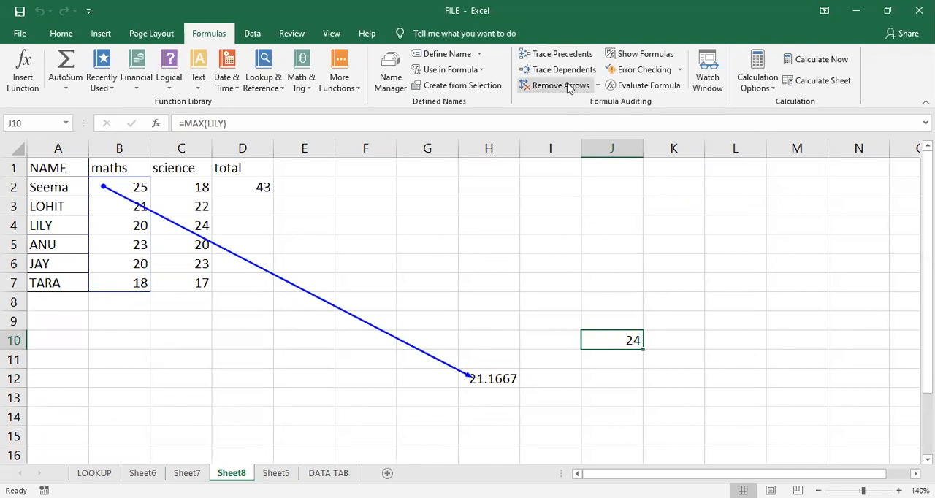
{"action": "left_click", "coordinate": [572, 56]}
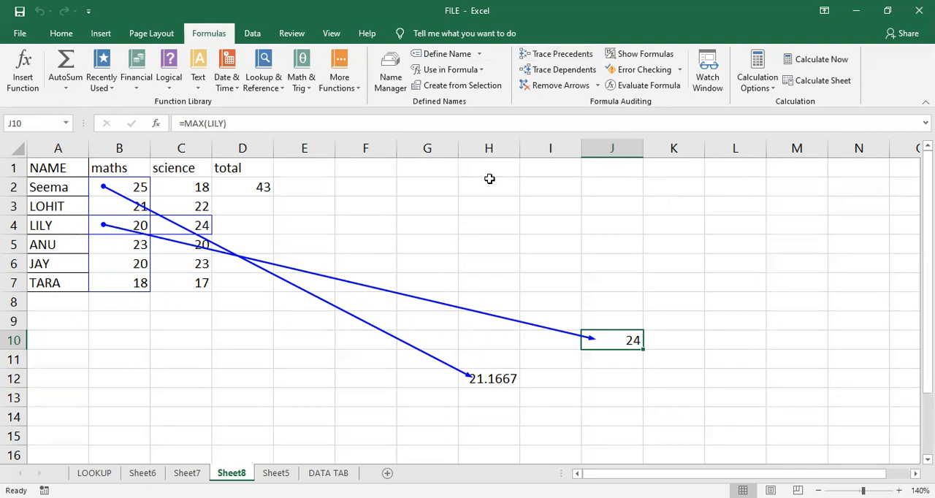
{"action": "left_click", "coordinate": [536, 86]}
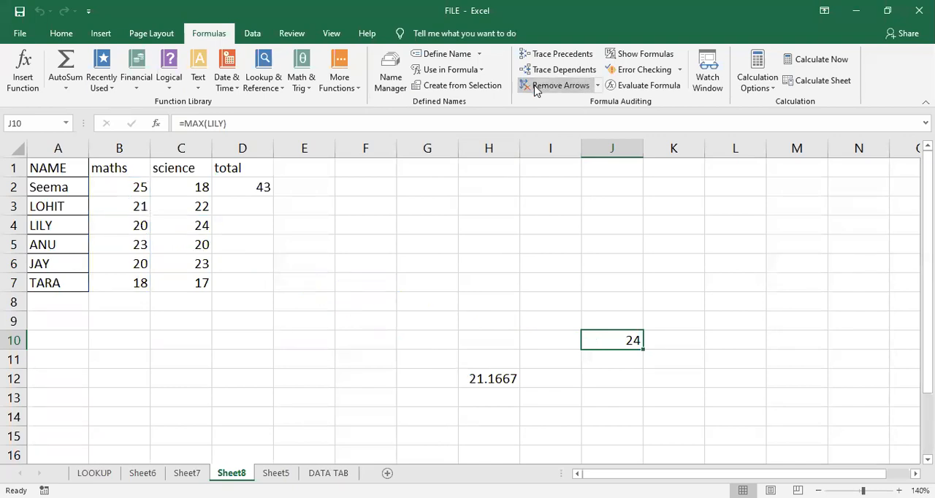
{"action": "left_click", "coordinate": [447, 309]}
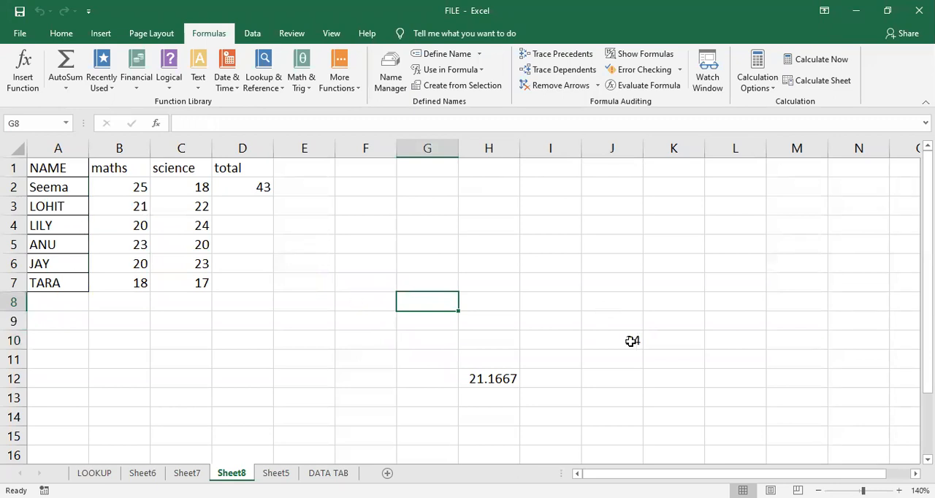
- Trace the dependents of the maths mark in B2 and check the formulas in D2 and H12
{"action": "left_click", "coordinate": [494, 379]}
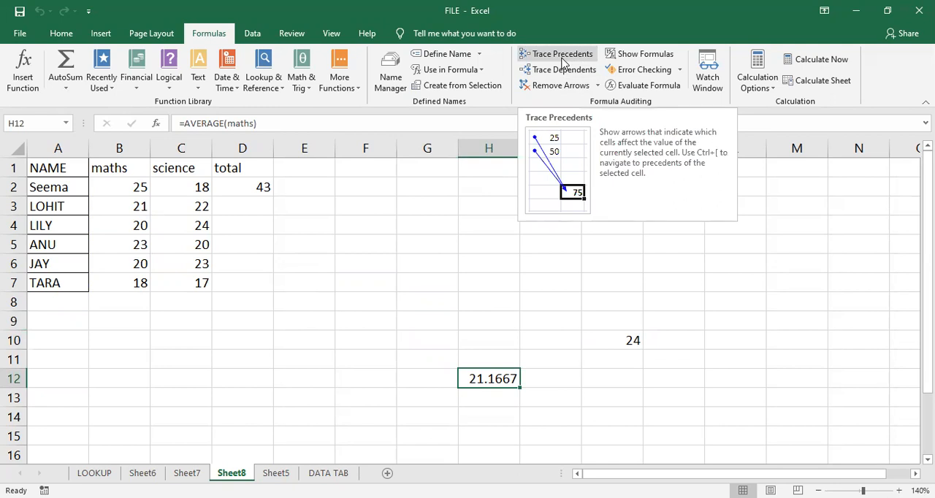
{"action": "left_click", "coordinate": [146, 187]}
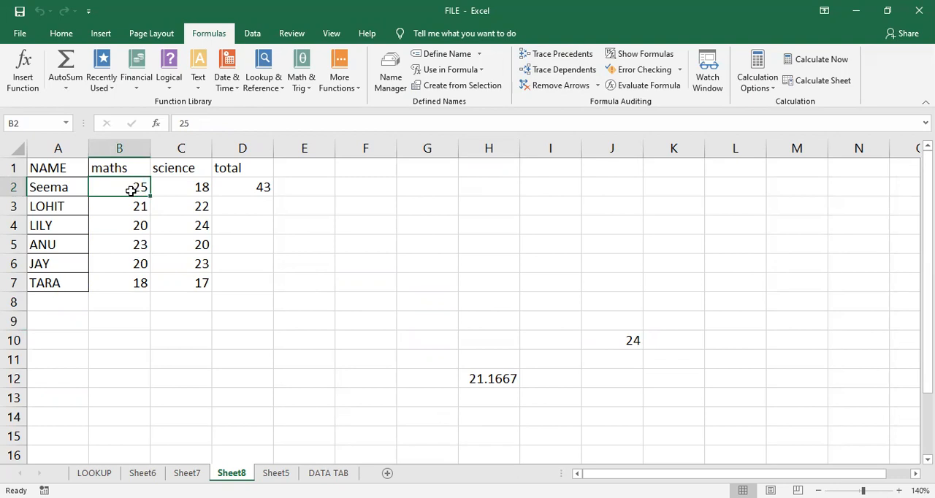
{"action": "left_click", "coordinate": [571, 73]}
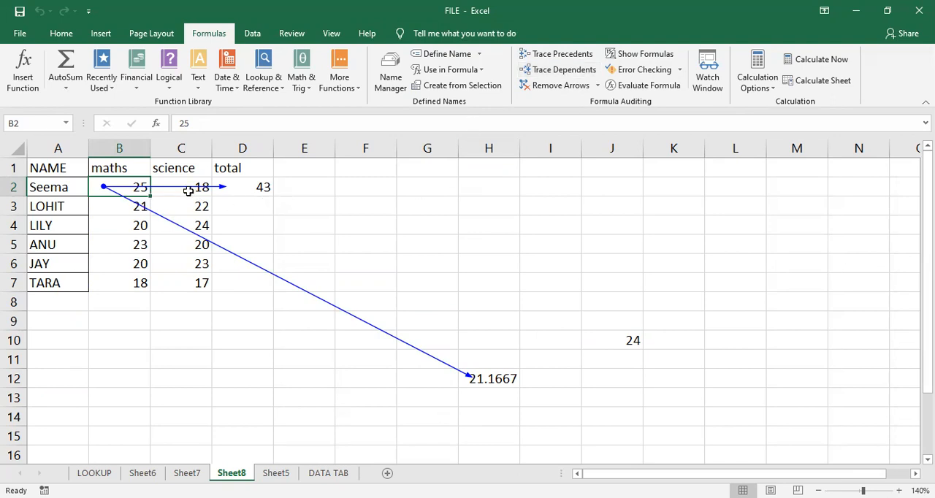
{"action": "double_click", "coordinate": [233, 185]}
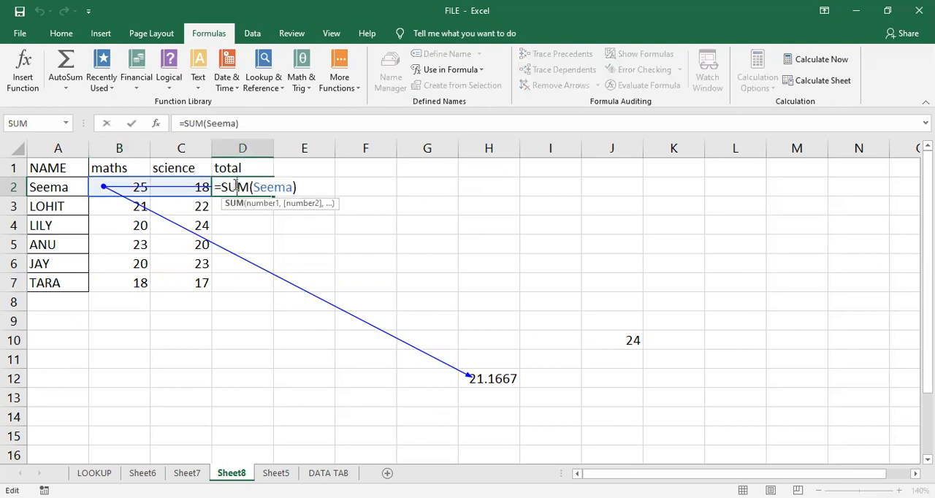
{"action": "key", "text": "Return"}
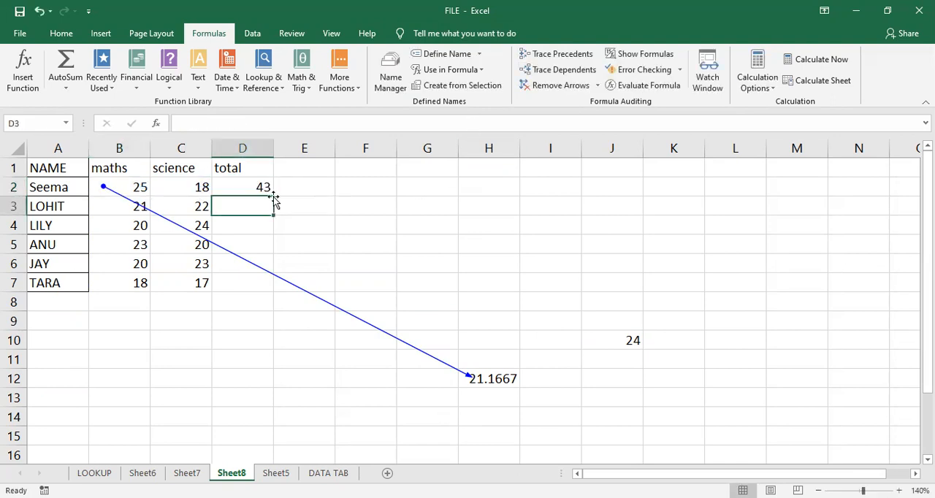
{"action": "double_click", "coordinate": [490, 377]}
{"action": "key", "text": "Return"}
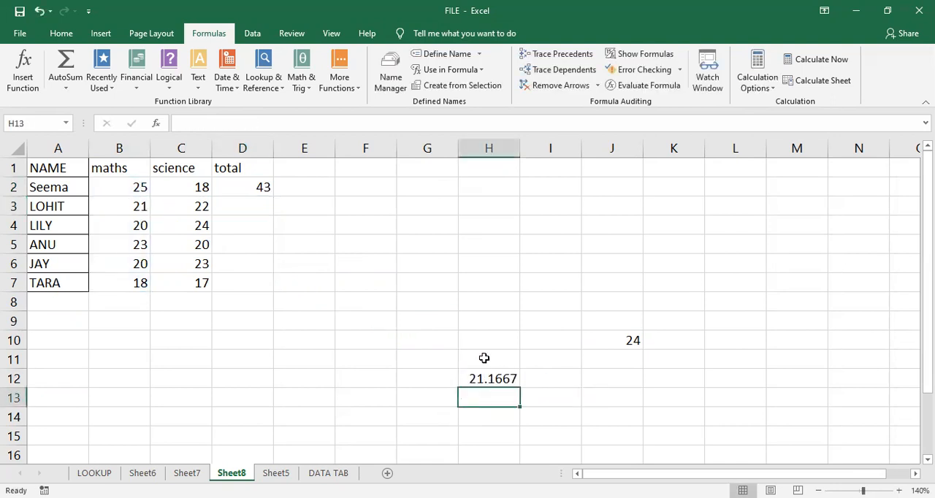
- Trace the precedents of the total formula in D2 and remove the arrows
{"action": "left_click", "coordinate": [472, 329]}
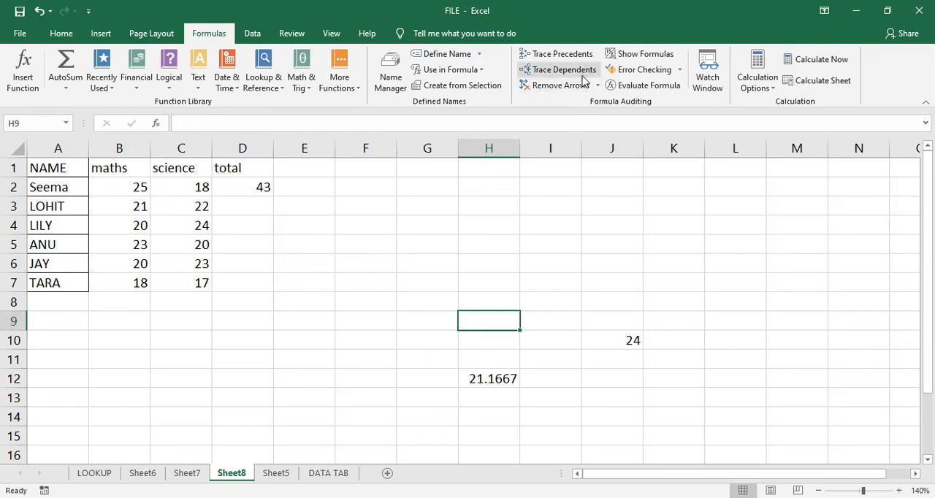
{"action": "left_click", "coordinate": [257, 188]}
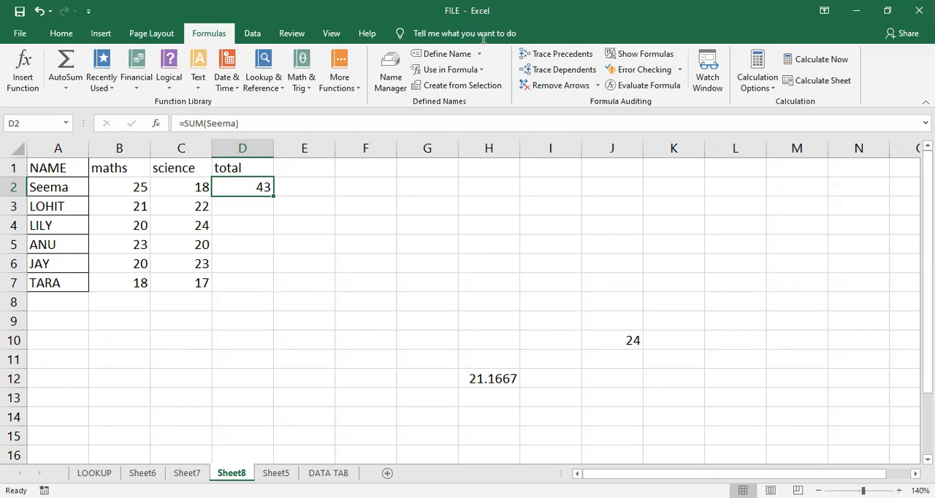
{"action": "left_click", "coordinate": [550, 54]}
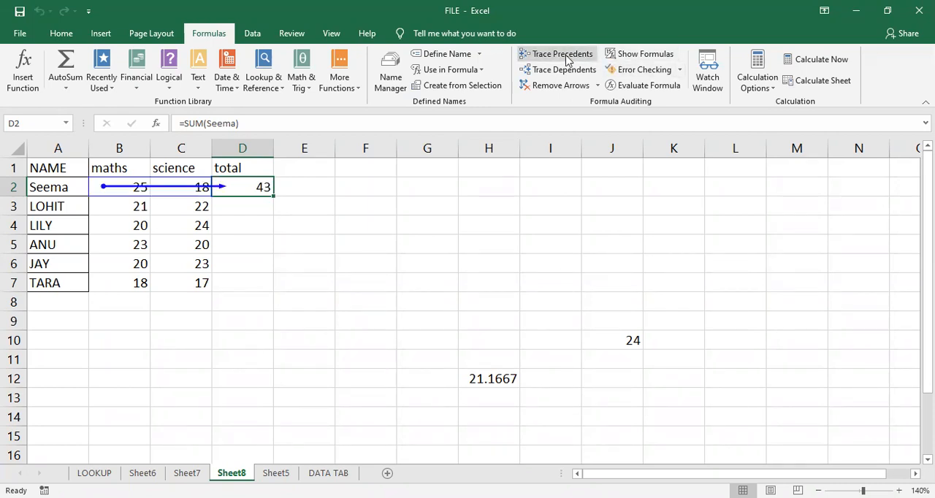
{"action": "left_click", "coordinate": [540, 85]}
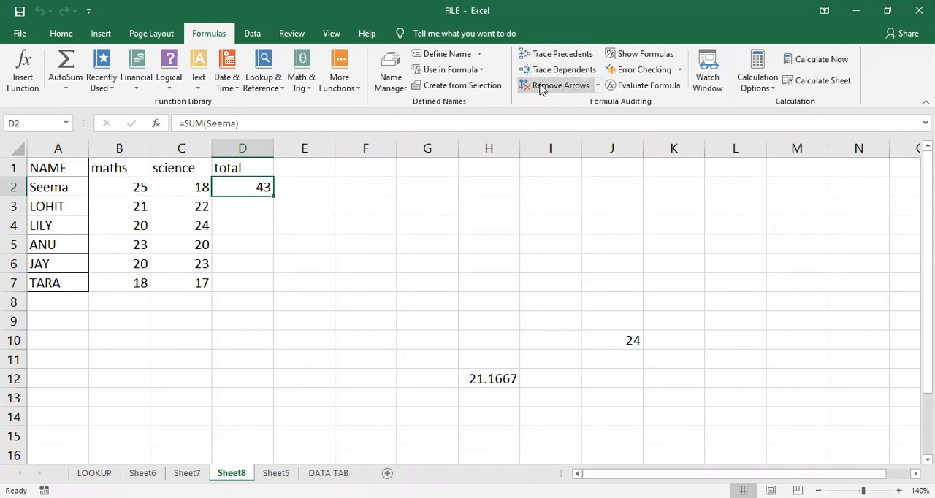
- Recheck which formulas depend on B2 and return to the total in D2
{"action": "left_click", "coordinate": [108, 185]}
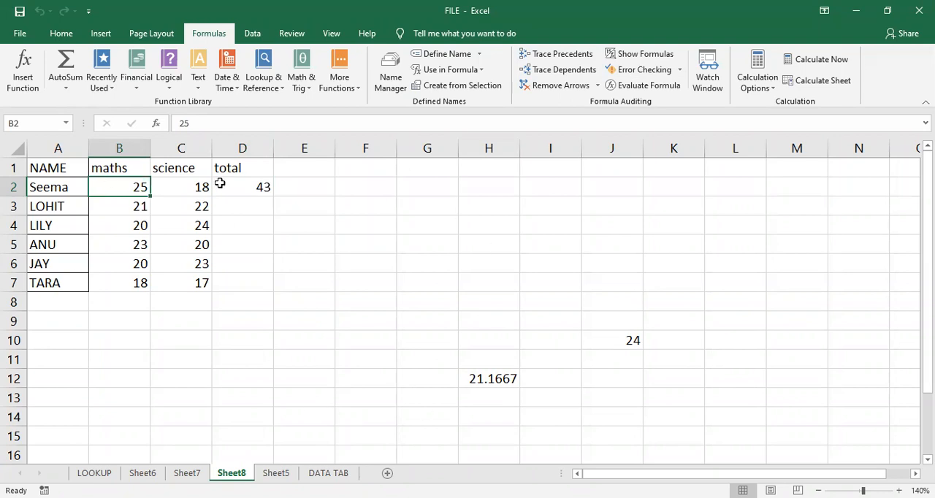
{"action": "left_click", "coordinate": [553, 77]}
{"action": "left_click", "coordinate": [260, 223]}
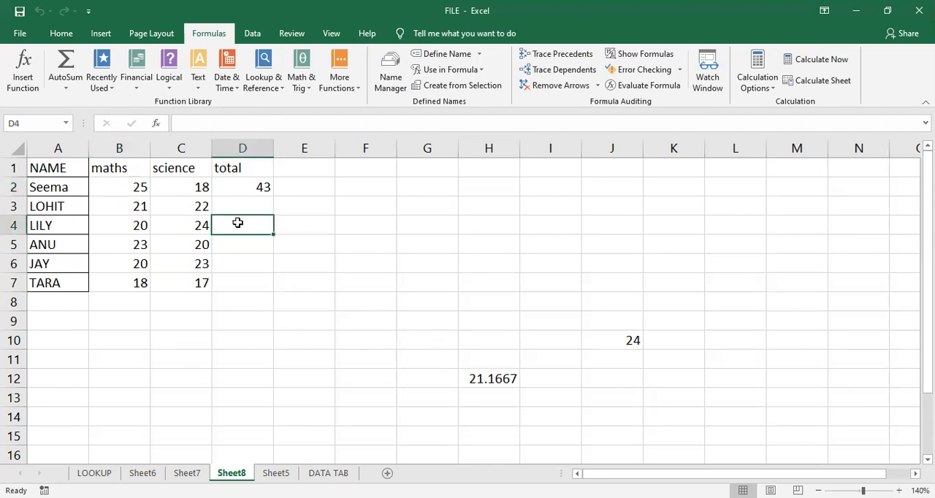
{"action": "left_click", "coordinate": [242, 187]}
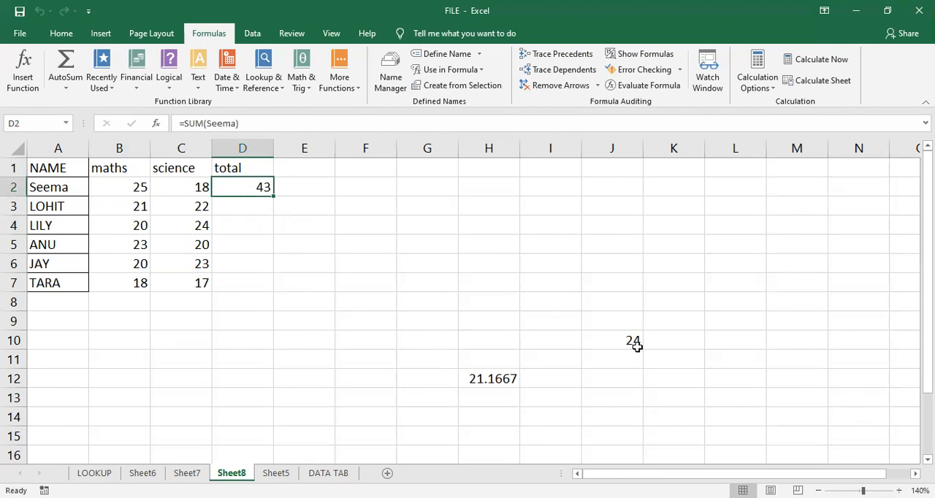
- Check the total formula in D2 and display the sheet's formulas in place of their results
{"action": "double_click", "coordinate": [256, 188]}
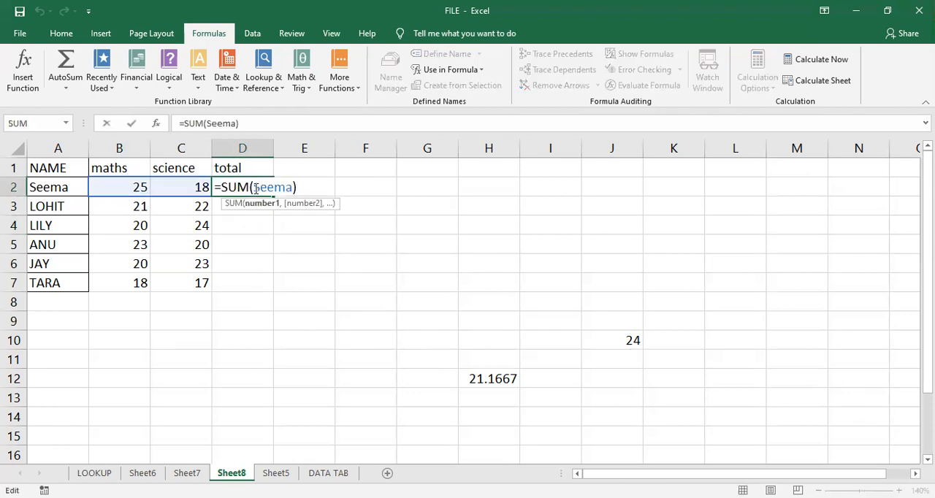
{"action": "key", "text": "Return"}
{"action": "left_click", "coordinate": [246, 184]}
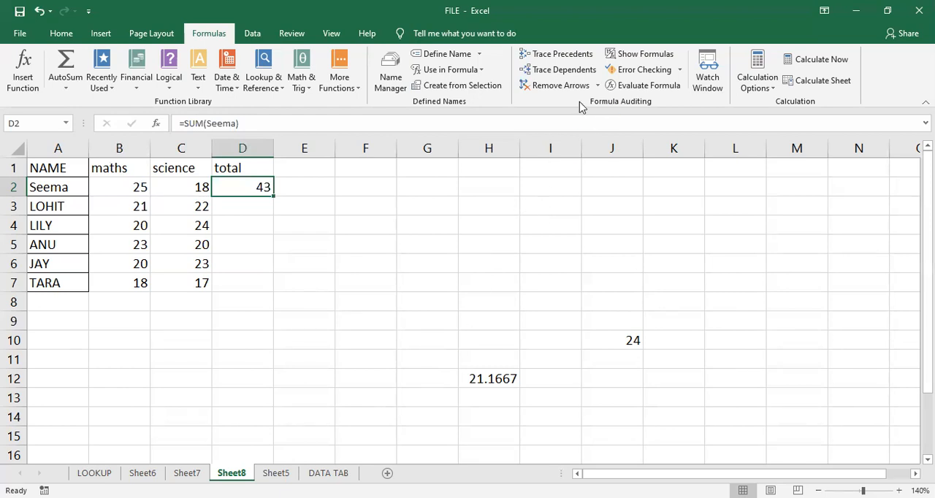
{"action": "left_click", "coordinate": [652, 59]}
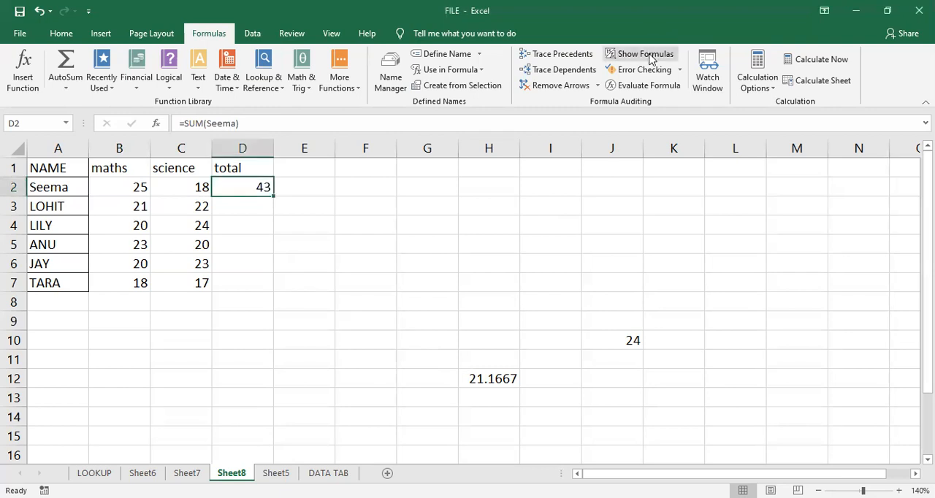
{"action": "left_click", "coordinate": [652, 55]}
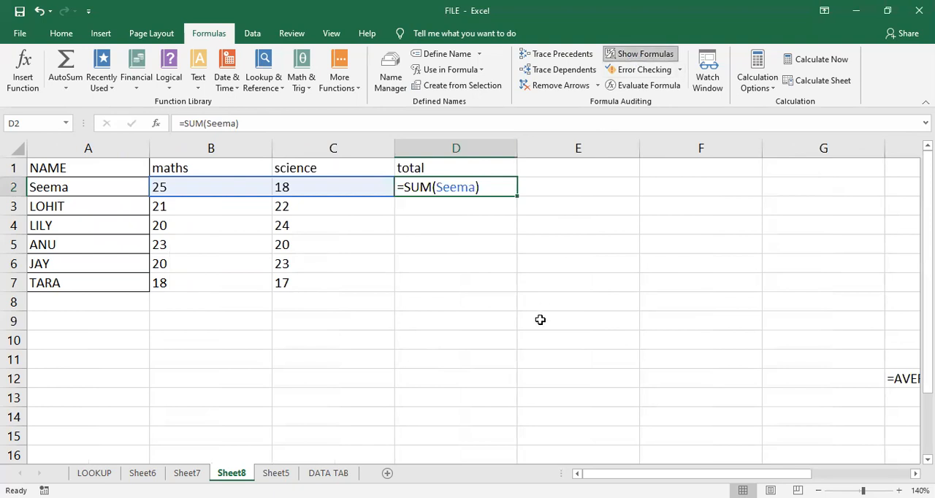
{"action": "left_click_drag", "start_coordinate": [651, 474], "coordinate": [632, 448]}
- Enter the formula =MIN(science) in D9 to find the lowest science mark
{"action": "left_click", "coordinate": [376, 325]}
{"action": "left_click", "coordinate": [459, 331]}
{"action": "type", "text": "="}
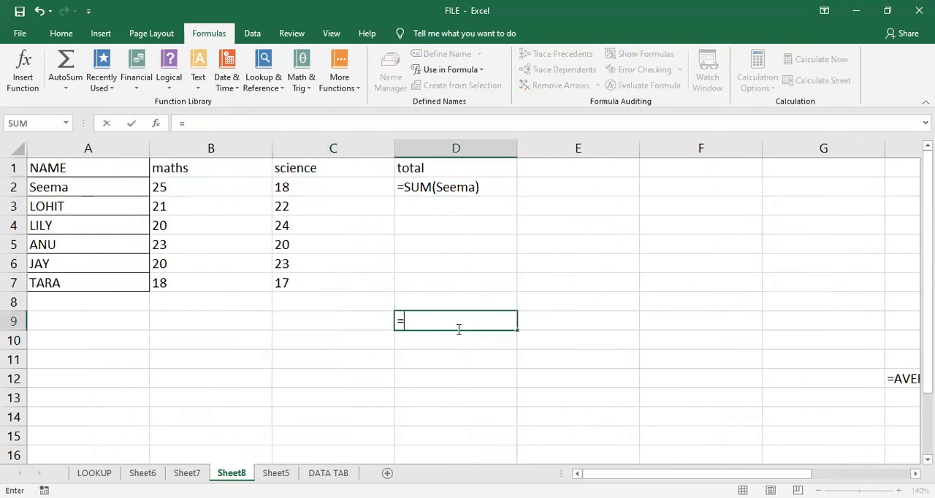
{"action": "type", "text": "m"}
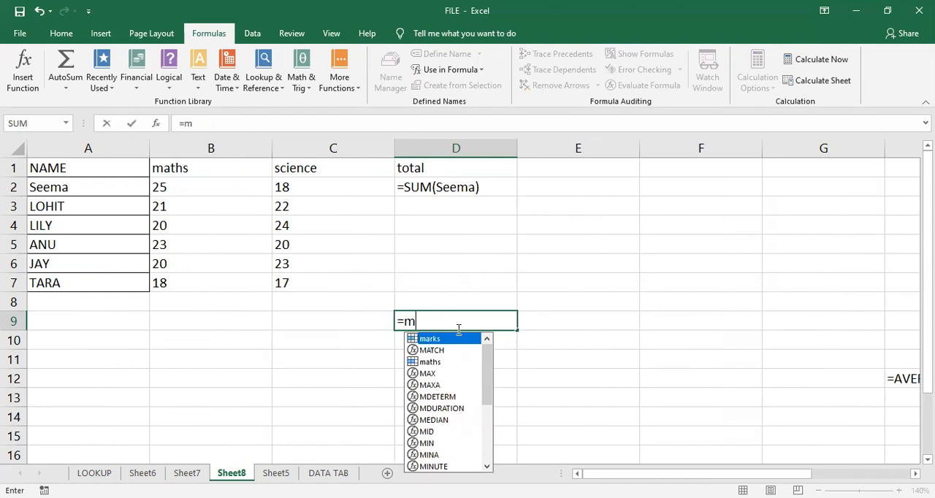
{"action": "type", "text": "in"}
{"action": "key", "text": "Tab"}
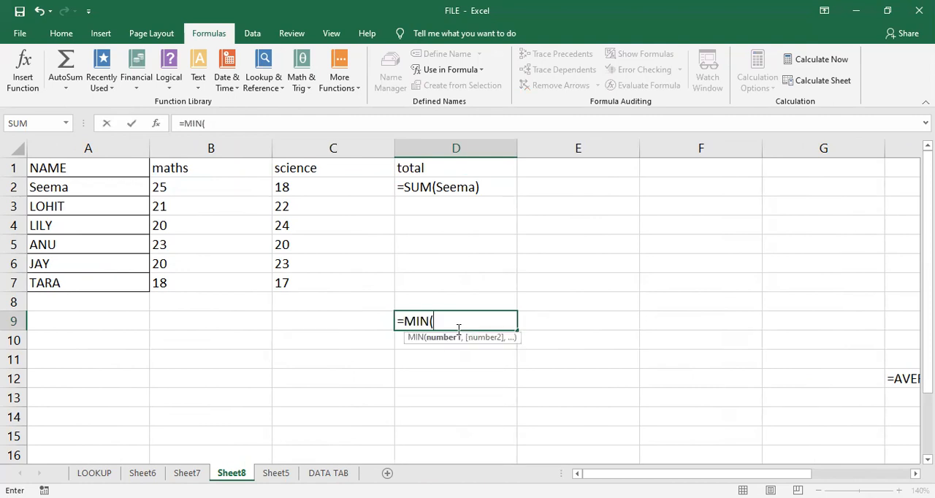
{"action": "type", "text": "s"}
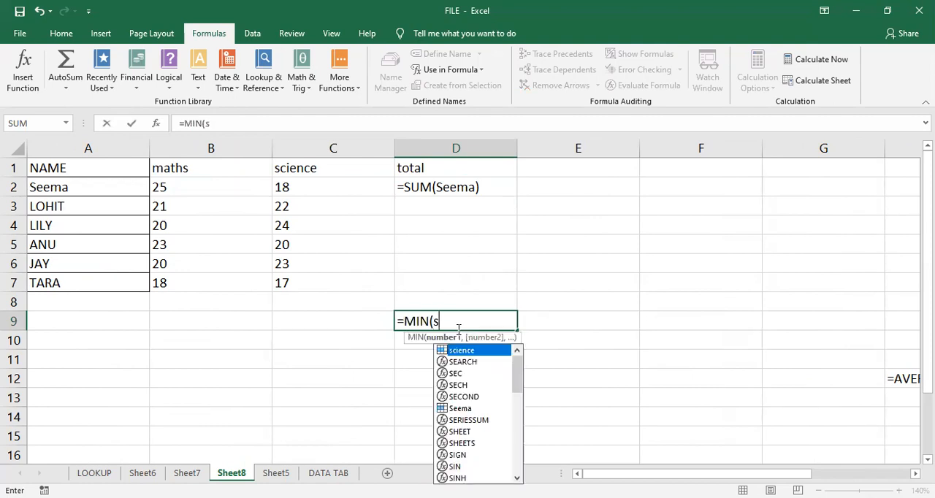
{"action": "type", "text": "c"}
{"action": "key", "text": "Tab"}
{"action": "key", "text": "Return"}
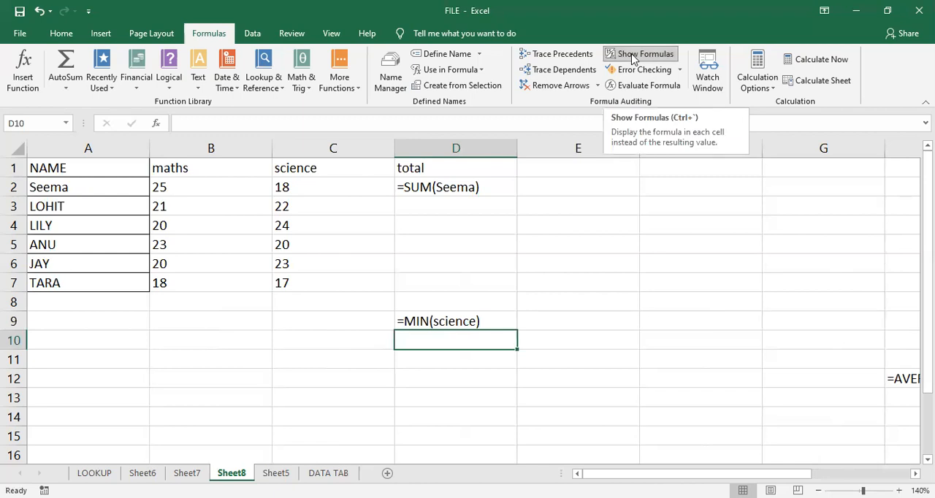
- Switch the sheet from formula display back to calculated results
{"action": "left_click", "coordinate": [558, 286]}
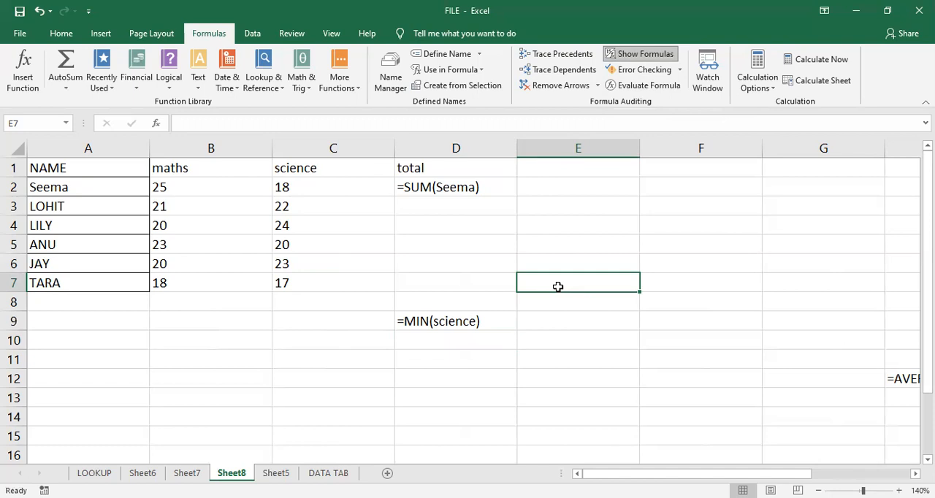
{"action": "left_click", "coordinate": [633, 56]}
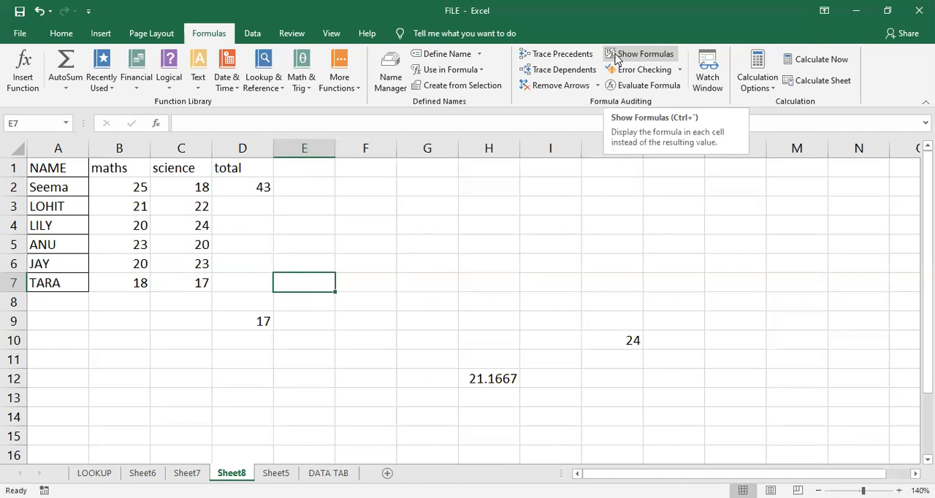
{"action": "left_click", "coordinate": [419, 317]}
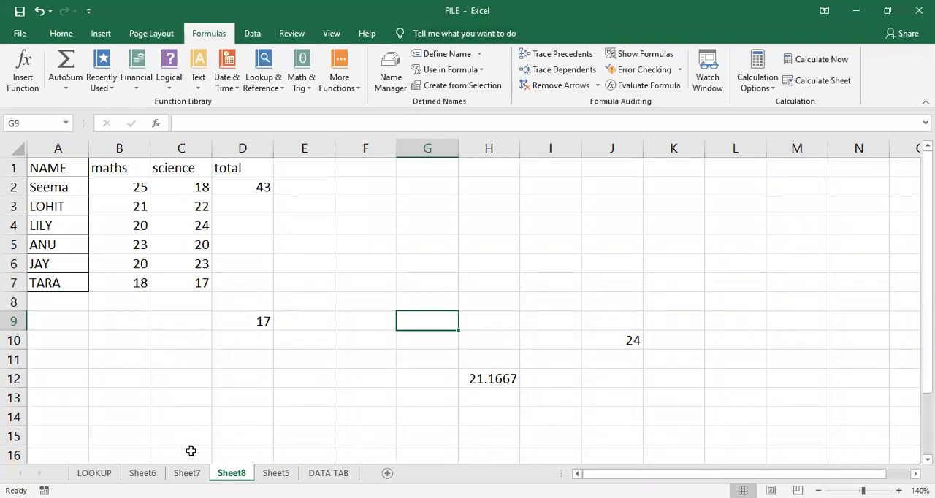
{"action": "left_click", "coordinate": [229, 241]}
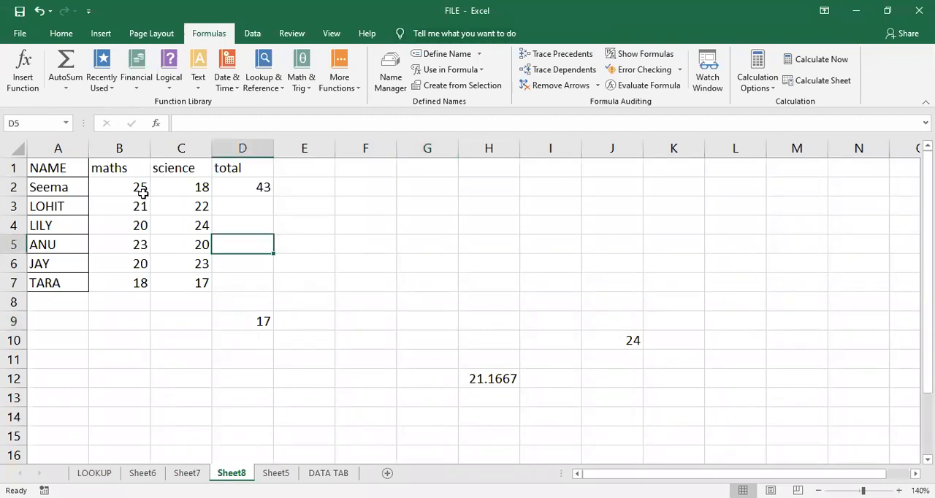
- Add a comment reading "MATHS MARKS" to the maths header in B1
{"action": "left_click", "coordinate": [131, 170]}
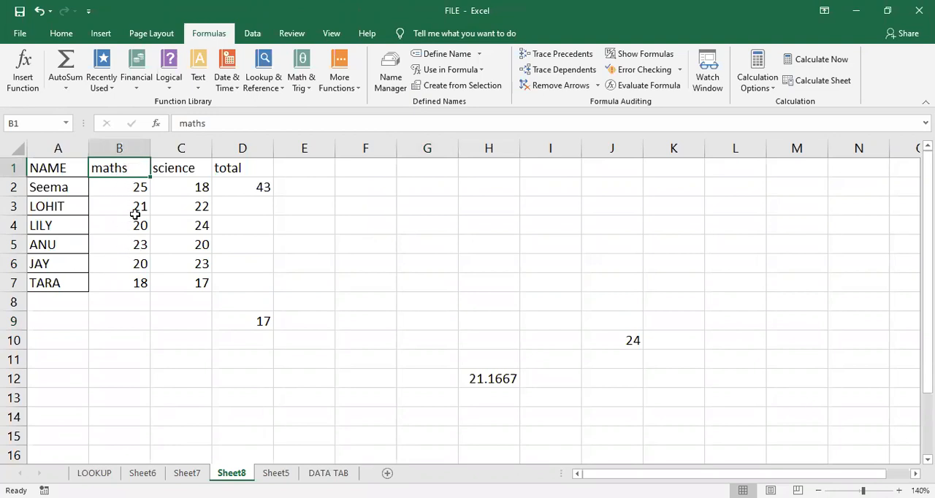
{"action": "left_click", "coordinate": [121, 336]}
{"action": "left_click", "coordinate": [136, 169]}
{"action": "left_click", "coordinate": [282, 34]}
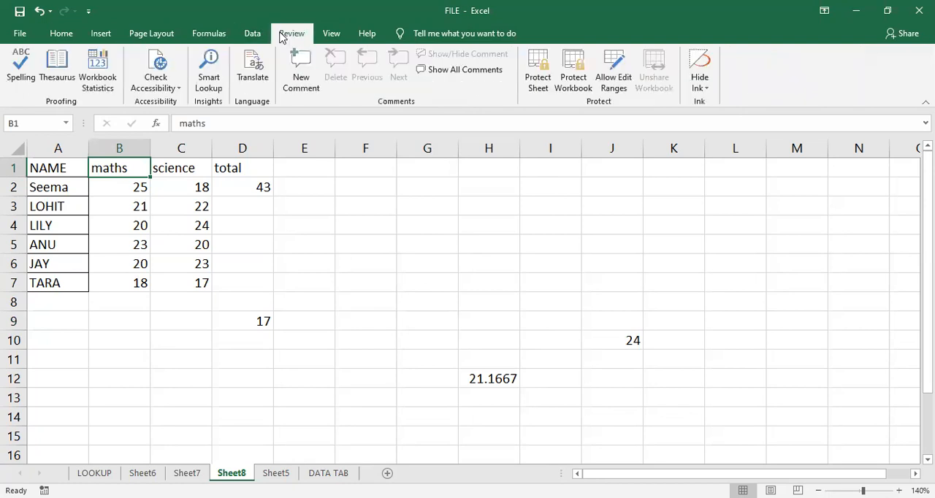
{"action": "left_click", "coordinate": [300, 67]}
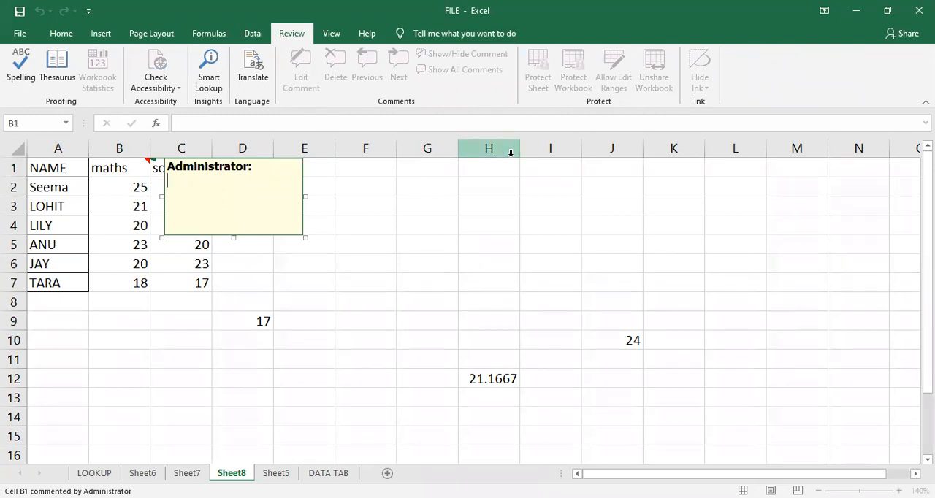
{"action": "type", "text": "MATHS MAR"}
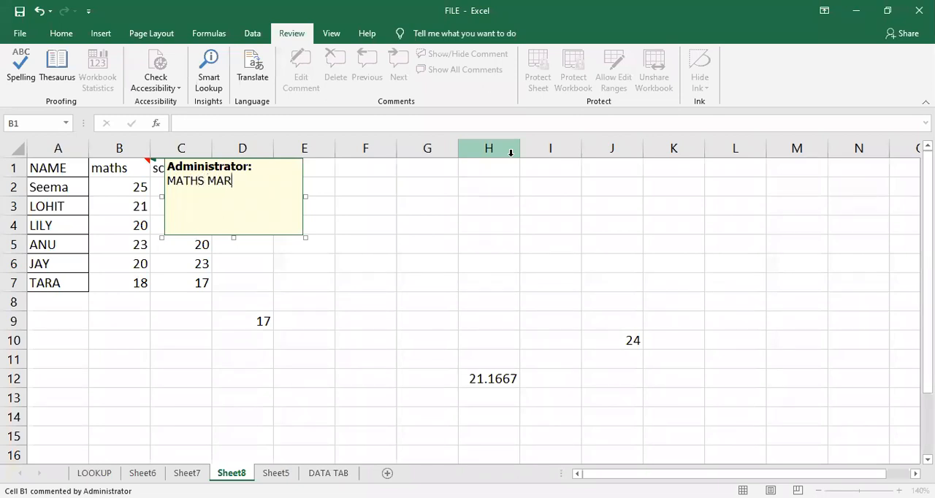
{"action": "type", "text": "KS"}
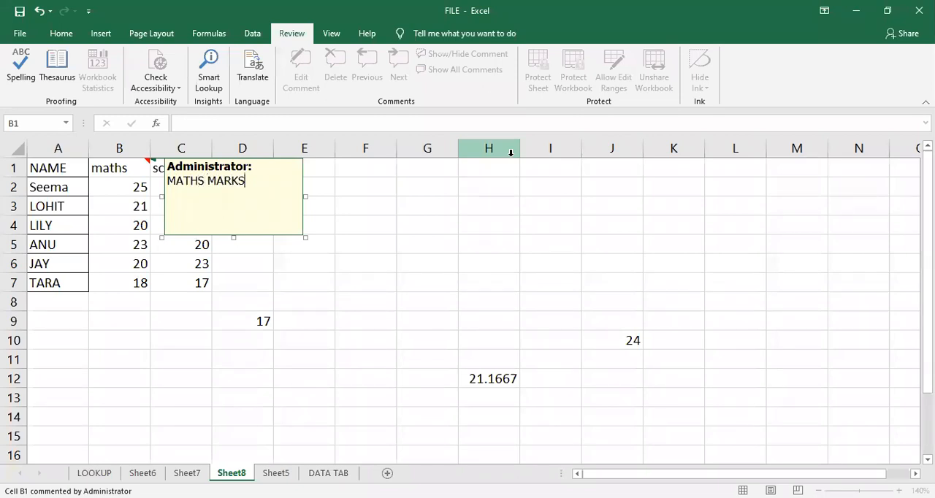
{"action": "left_click", "coordinate": [400, 224]}
- Add a comment reading "SCIENCE MARKS" to the science header in C1
{"action": "left_click", "coordinate": [179, 165]}
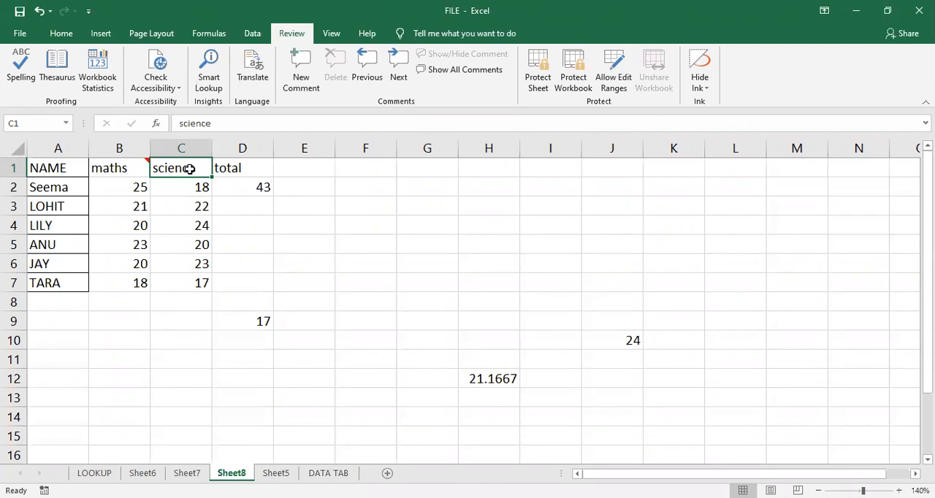
{"action": "left_click", "coordinate": [302, 79]}
{"action": "type", "text": "SC"}
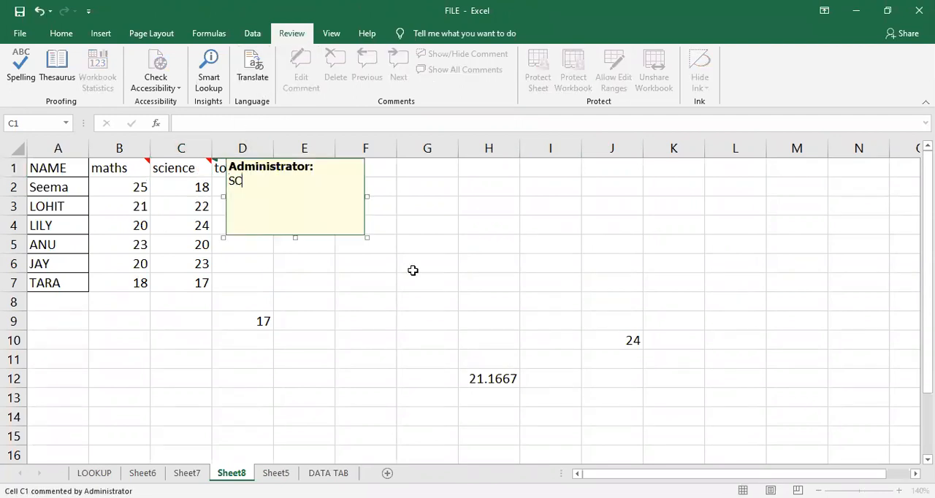
{"action": "type", "text": "IENCE MARKS"}
{"action": "left_click", "coordinate": [414, 270]}
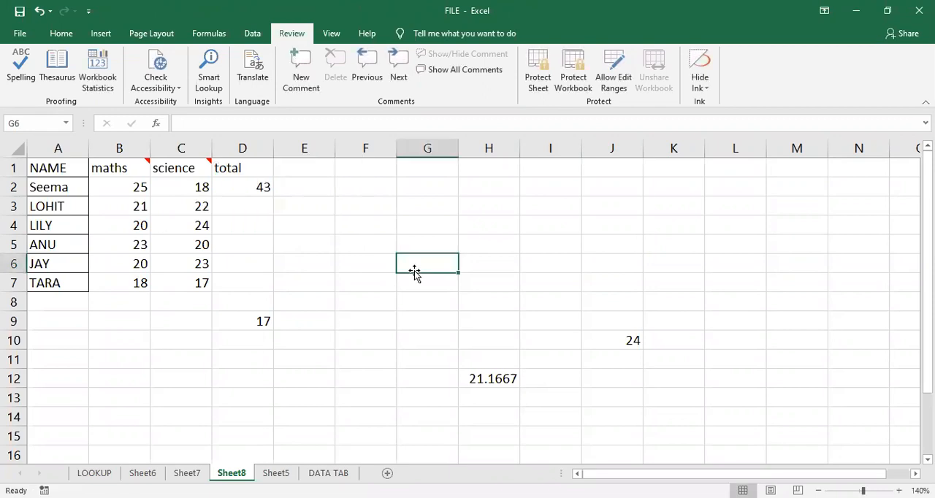
- Review the comment on the science header in C1, open it for editing and close it
{"action": "left_click", "coordinate": [176, 168]}
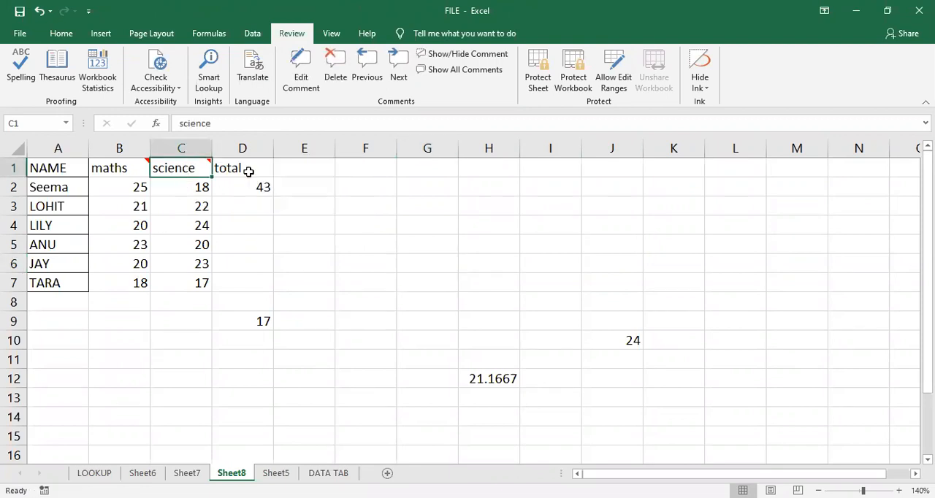
{"action": "mouse_move", "coordinate": [193, 167]}
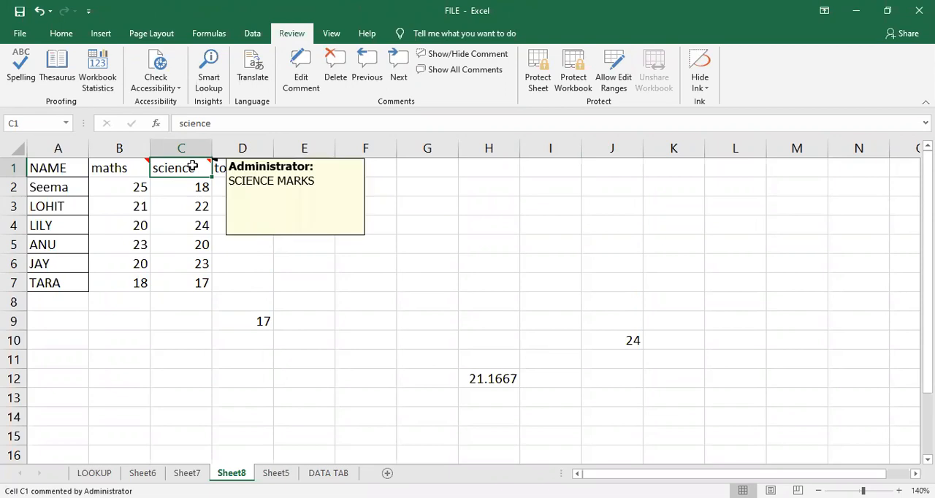
{"action": "left_click", "coordinate": [192, 219]}
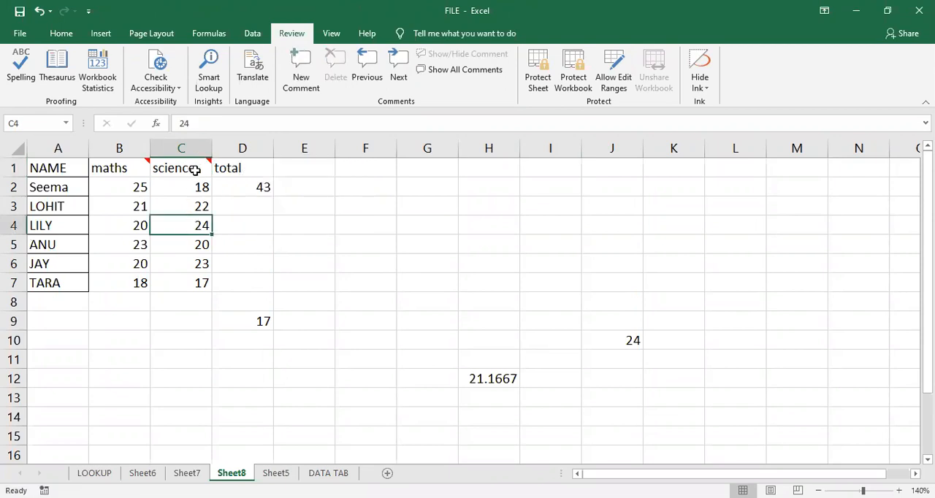
{"action": "left_click", "coordinate": [197, 170]}
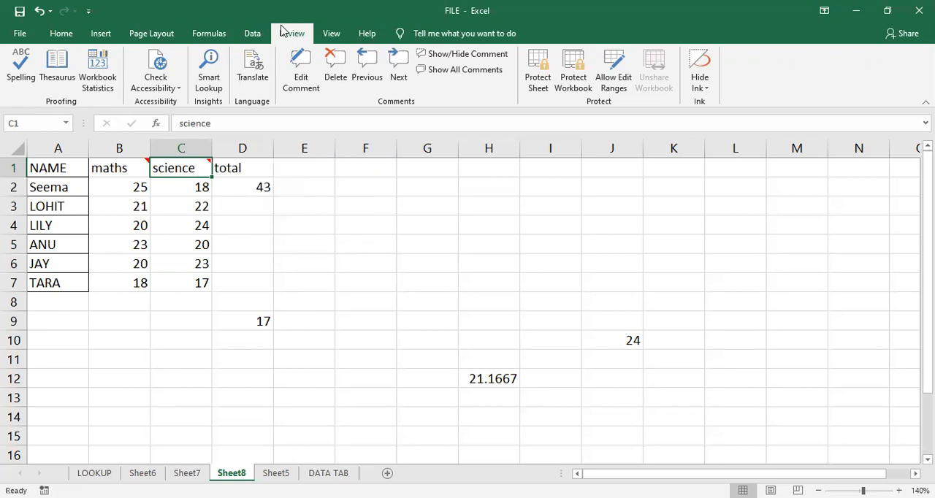
{"action": "left_click", "coordinate": [297, 67]}
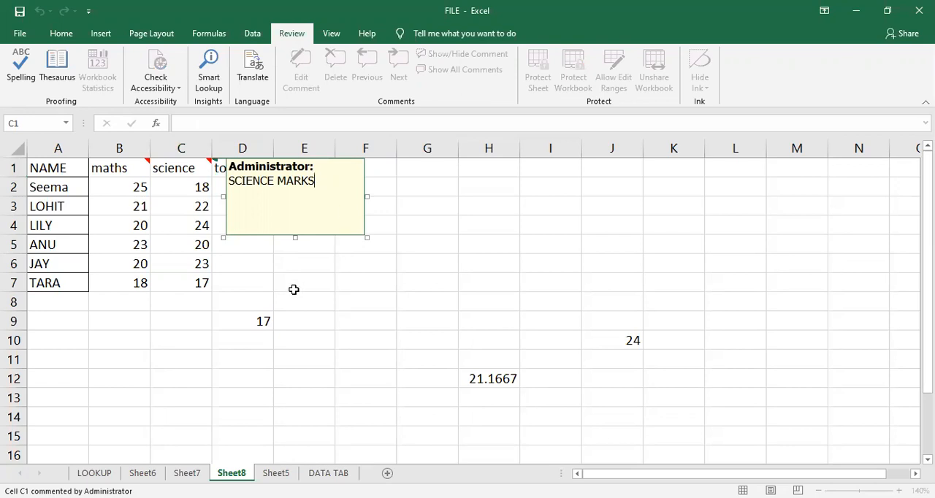
{"action": "left_click", "coordinate": [294, 290]}
- Delete the comments from the maths and science headers in B1:C1
{"action": "mouse_move", "coordinate": [129, 168]}
{"action": "left_click_drag", "start_coordinate": [129, 169], "coordinate": [178, 169]}
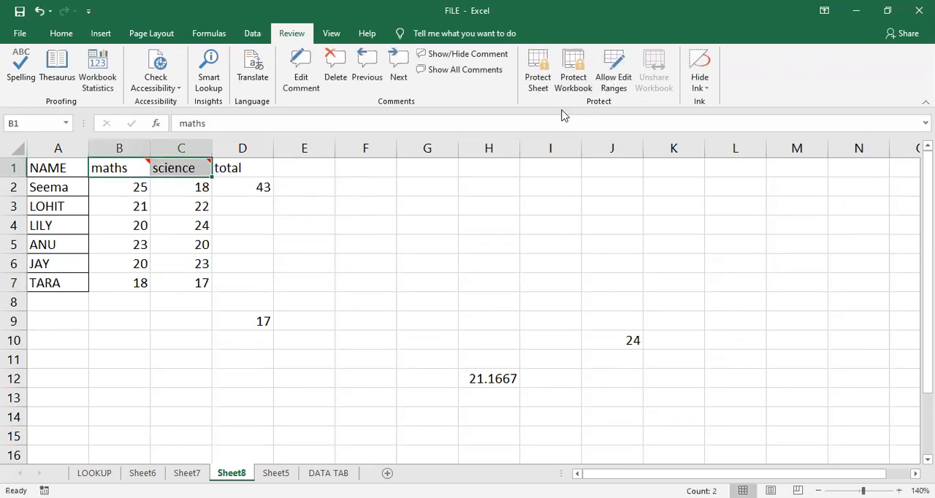
{"action": "left_click", "coordinate": [336, 79]}
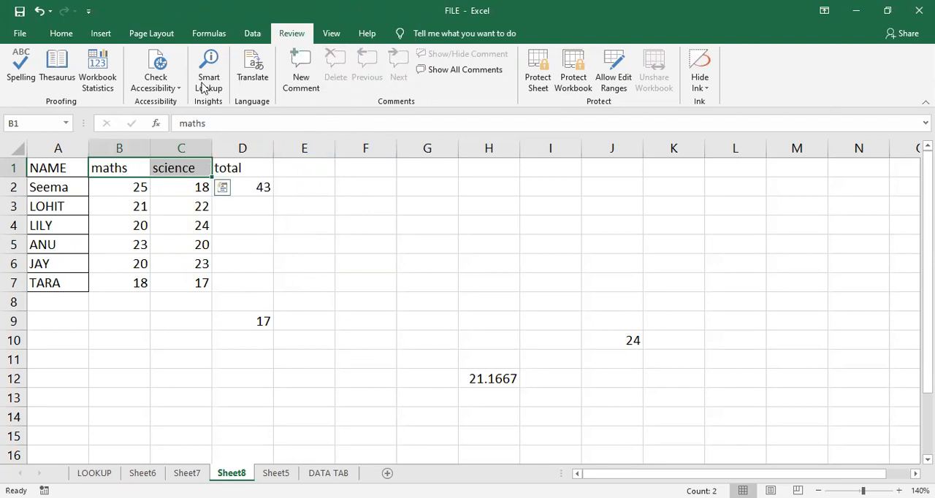
- Clear any hyperlinks from the maths and science headers in B1:C1
{"action": "left_click", "coordinate": [75, 40]}
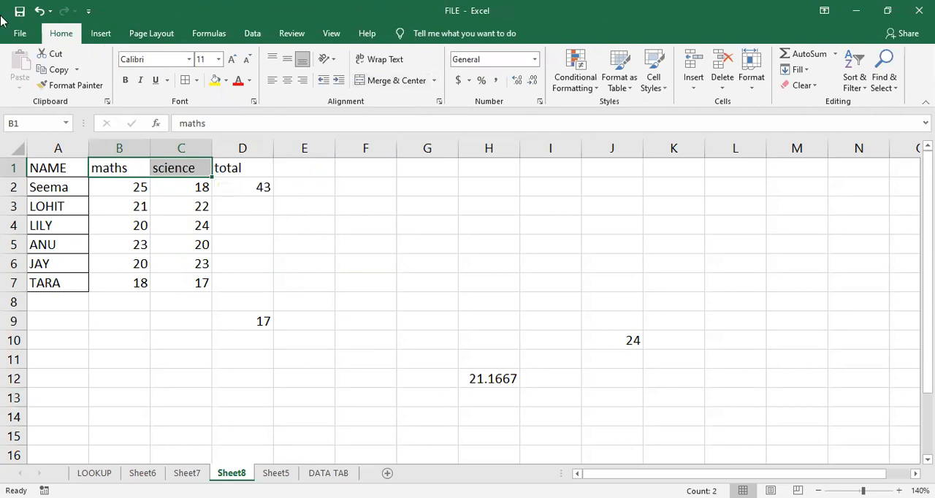
{"action": "left_click", "coordinate": [329, 7]}
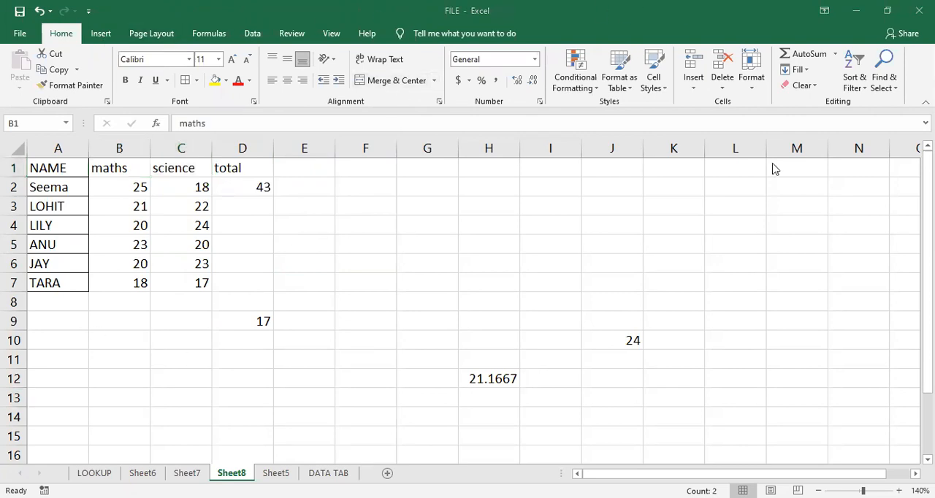
{"action": "left_click", "coordinate": [794, 93]}
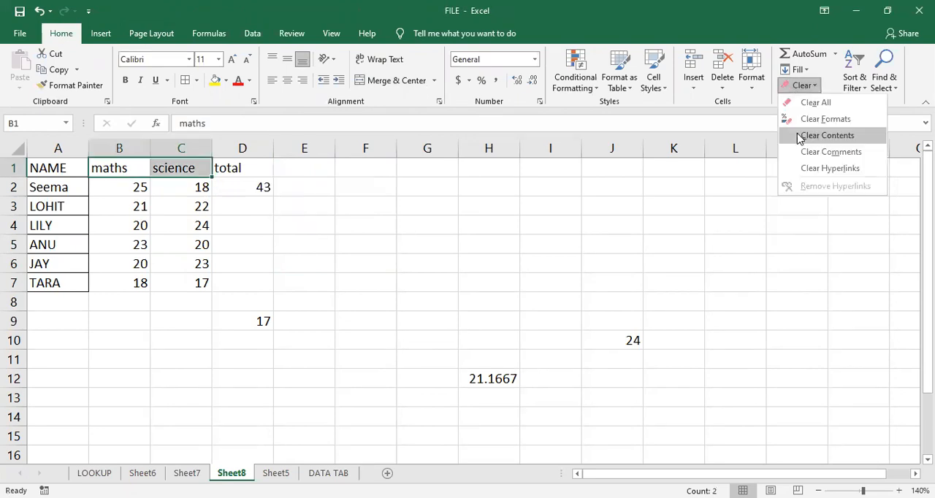
{"action": "left_click", "coordinate": [847, 169]}
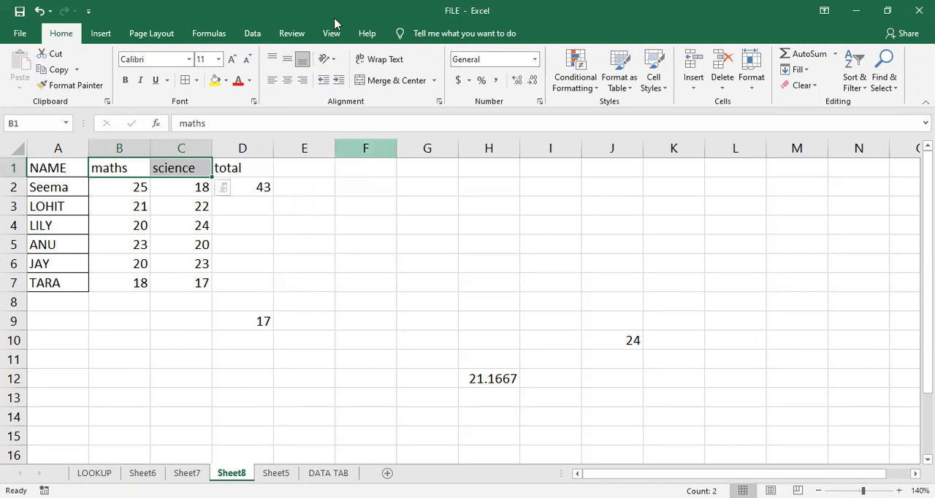
- Look at the employee salary tables on Sheet6 and return to the marks table on Sheet8
{"action": "left_click", "coordinate": [393, 288]}
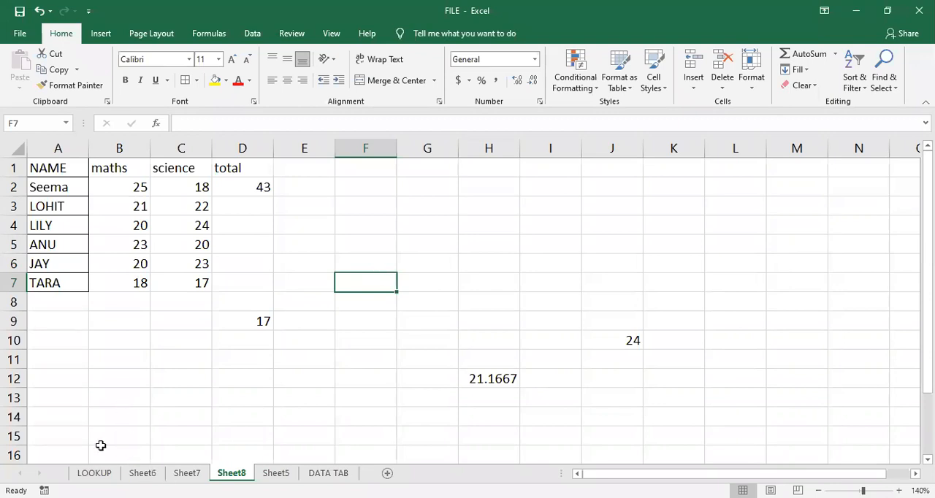
{"action": "left_click", "coordinate": [187, 473]}
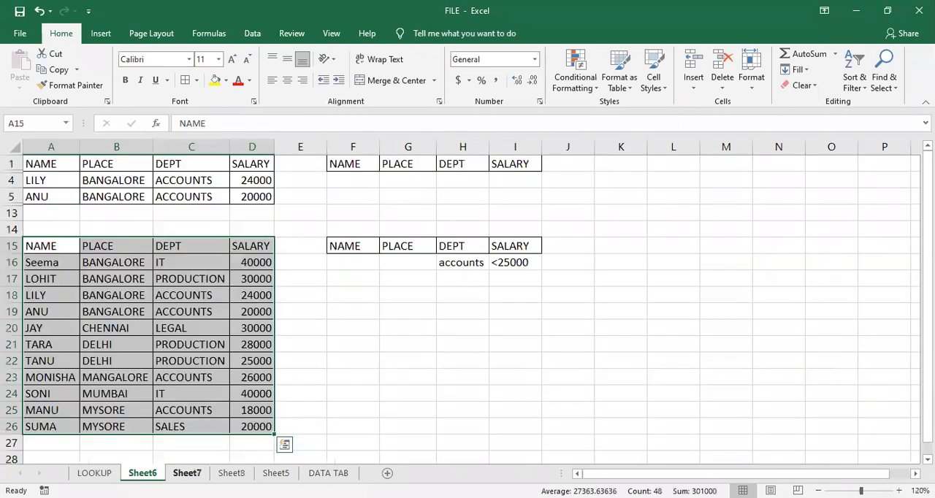
{"action": "left_click", "coordinate": [243, 474]}
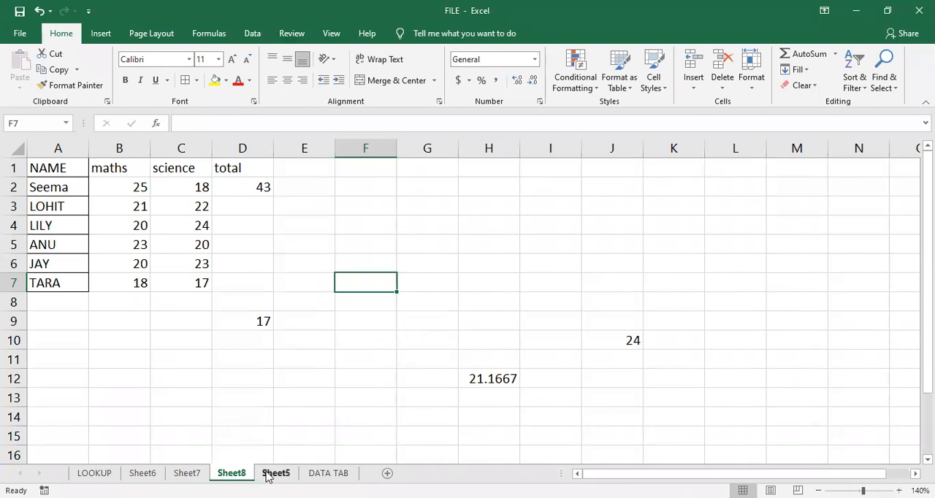
- Look at the score and grade table on Sheet5 and the function examples at the start of the LOOKUP sheet
{"action": "left_click", "coordinate": [275, 473]}
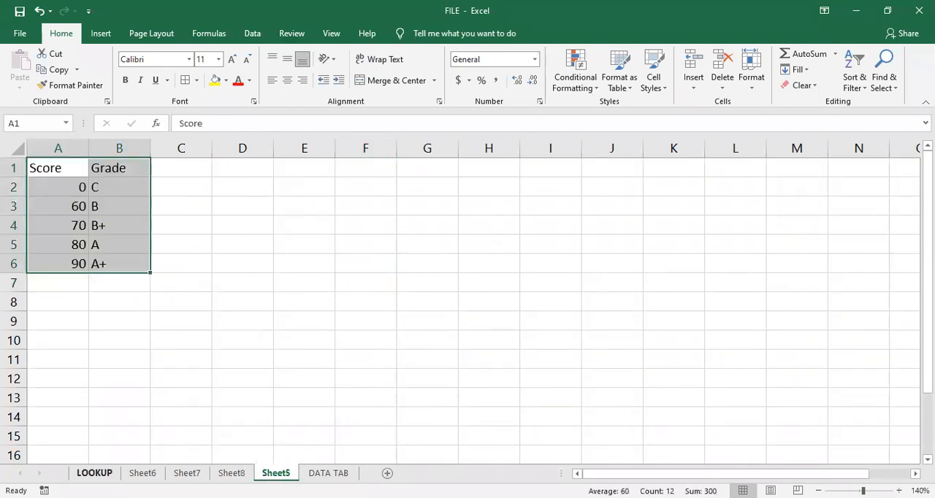
{"action": "left_click", "coordinate": [95, 474]}
{"action": "left_click", "coordinate": [324, 369]}
{"action": "scroll", "coordinate": [324, 369], "scroll_direction": "up", "scroll_amount": 7}
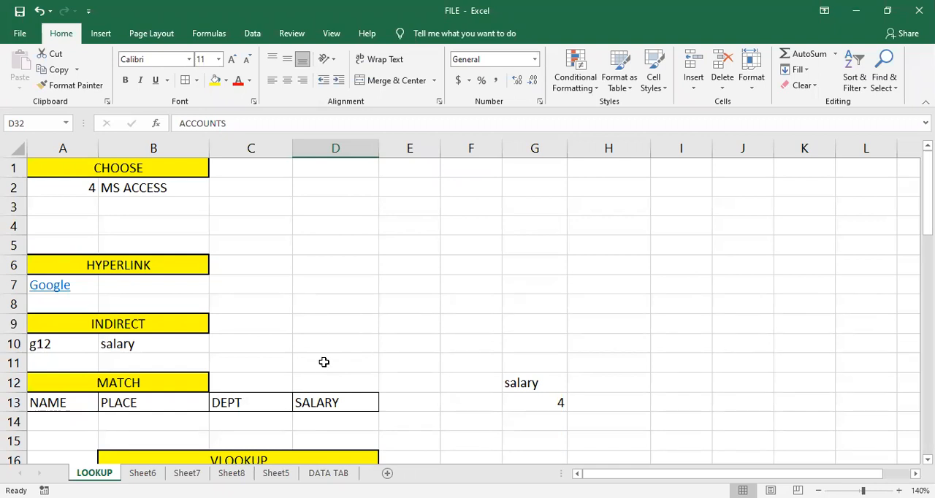
{"action": "left_click", "coordinate": [342, 381]}
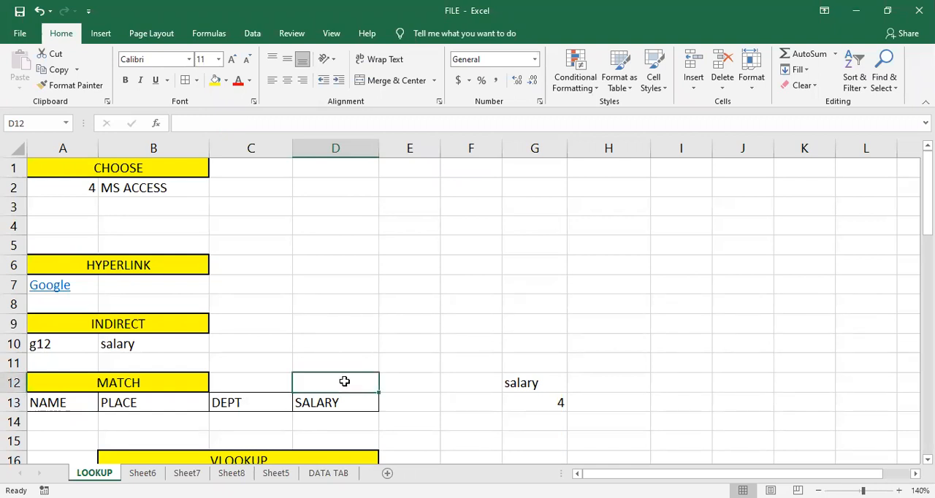
- Review the employee salary tables and filter criteria on Sheet6 and return to the LOOKUP sheet
{"action": "left_click", "coordinate": [161, 474]}
{"action": "left_click", "coordinate": [395, 323]}
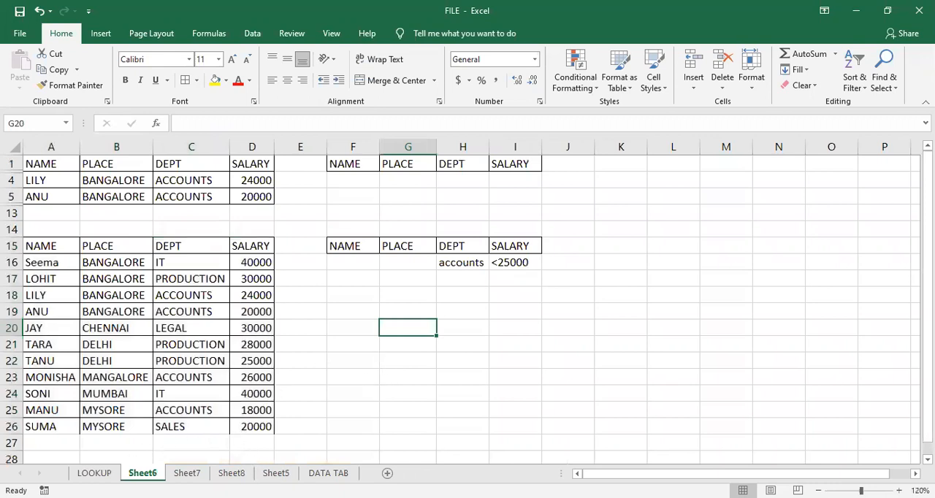
{"action": "left_click", "coordinate": [95, 473]}
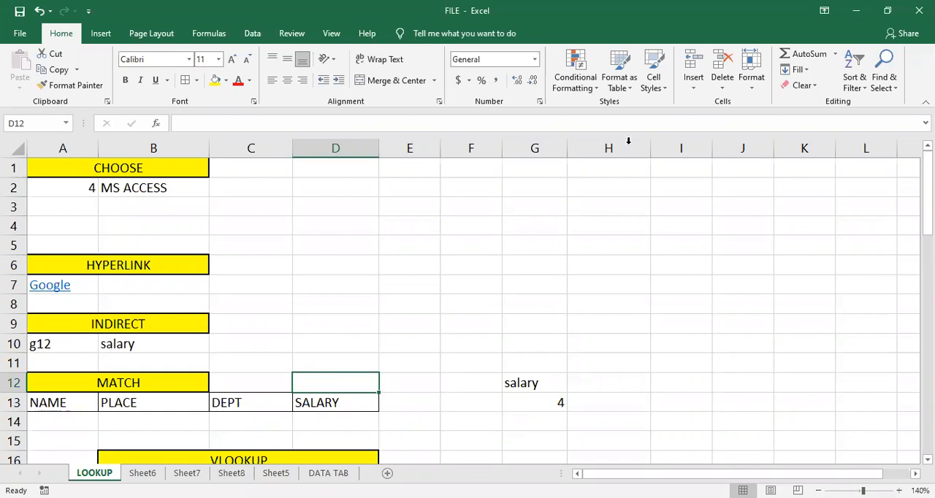
{"action": "key", "text": "alt+Tab"}
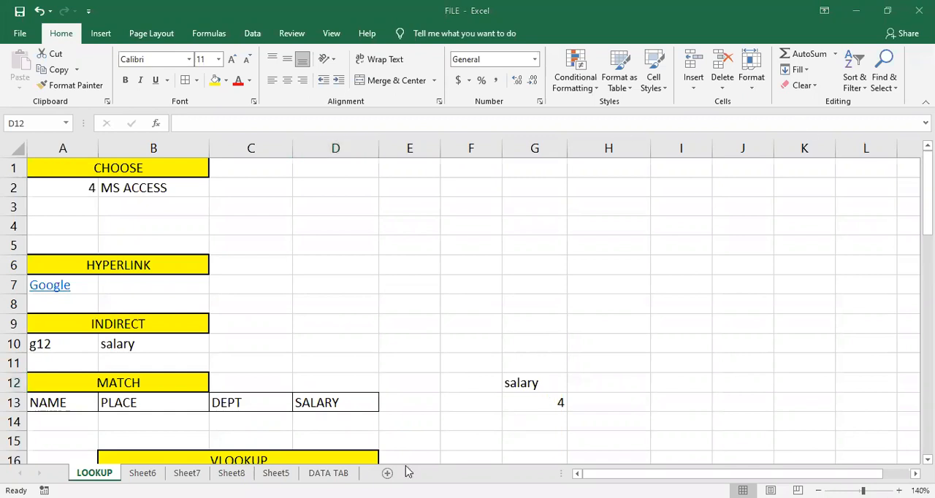